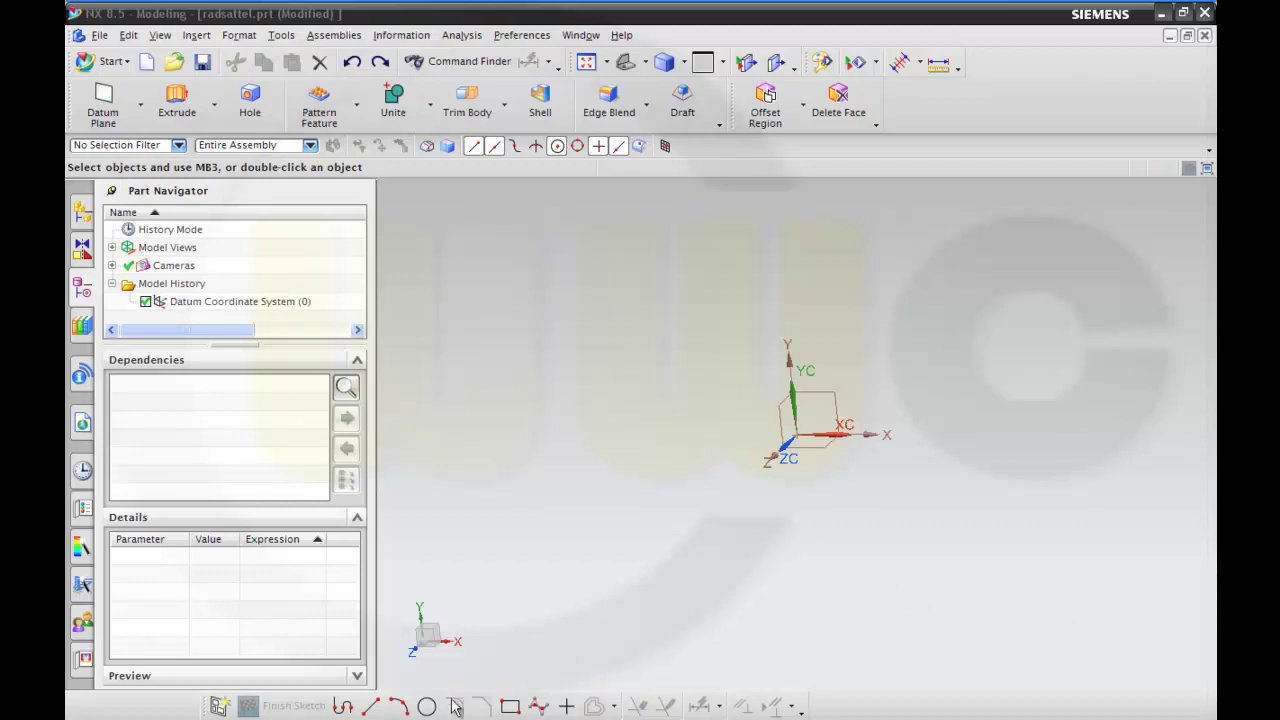
Step: Create a sketch on the XY plane of the datum coordinate system and orient the view to the sketch
left_click(220, 707)
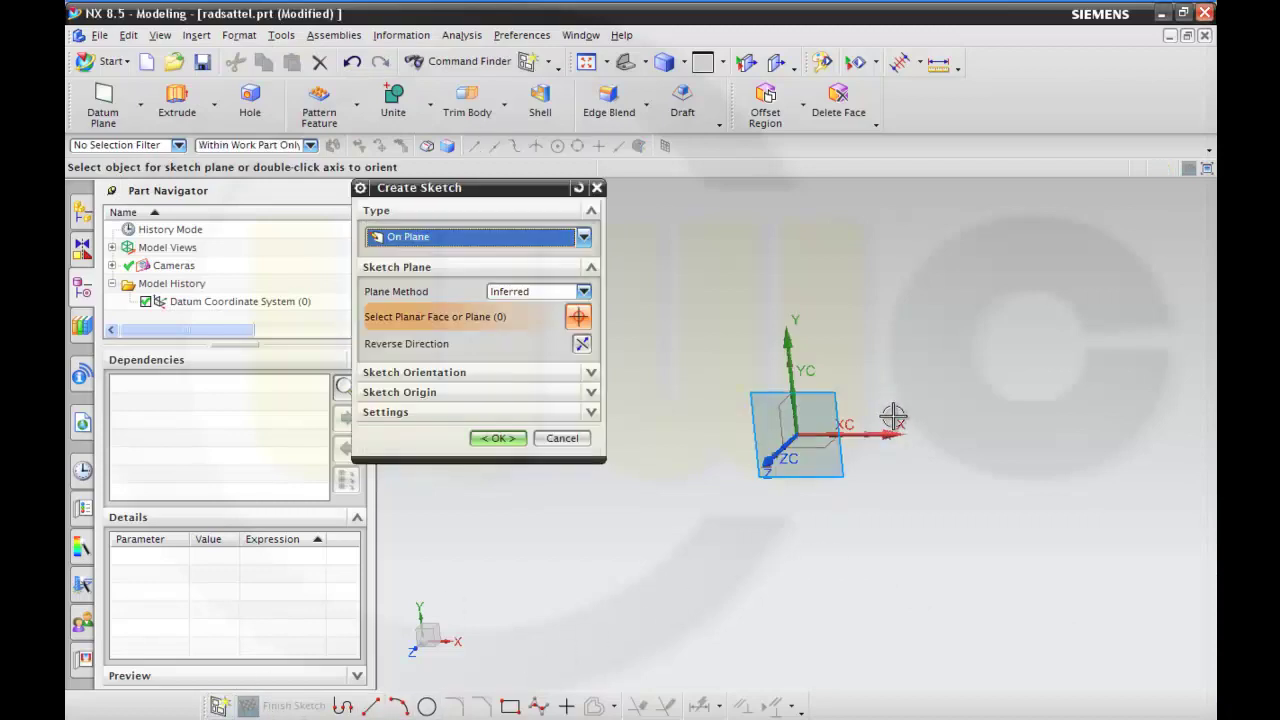
left_click(838, 408)
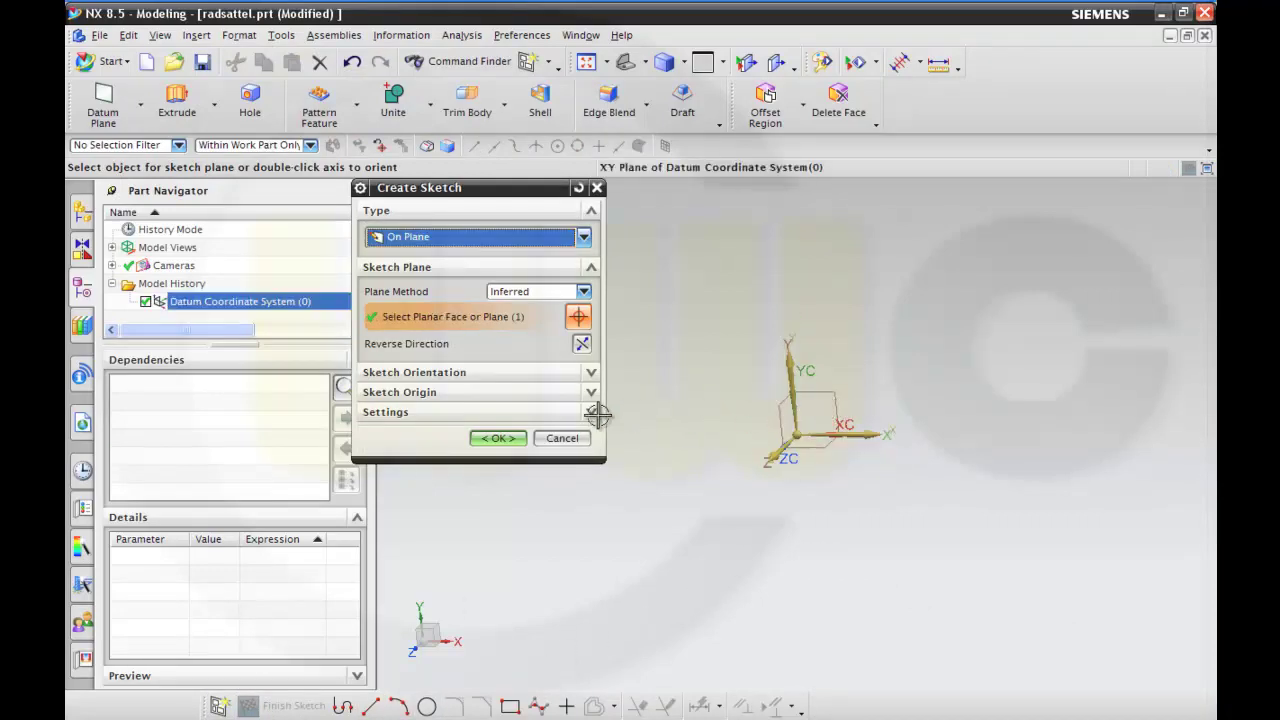
left_click(512, 440)
mouse_move(957, 363)
middle_mouse_down()
mouse_move(920, 386)
mouse_move(968, 365)
mouse_move(974, 380)
mouse_move(850, 420)
middle_mouse_up()
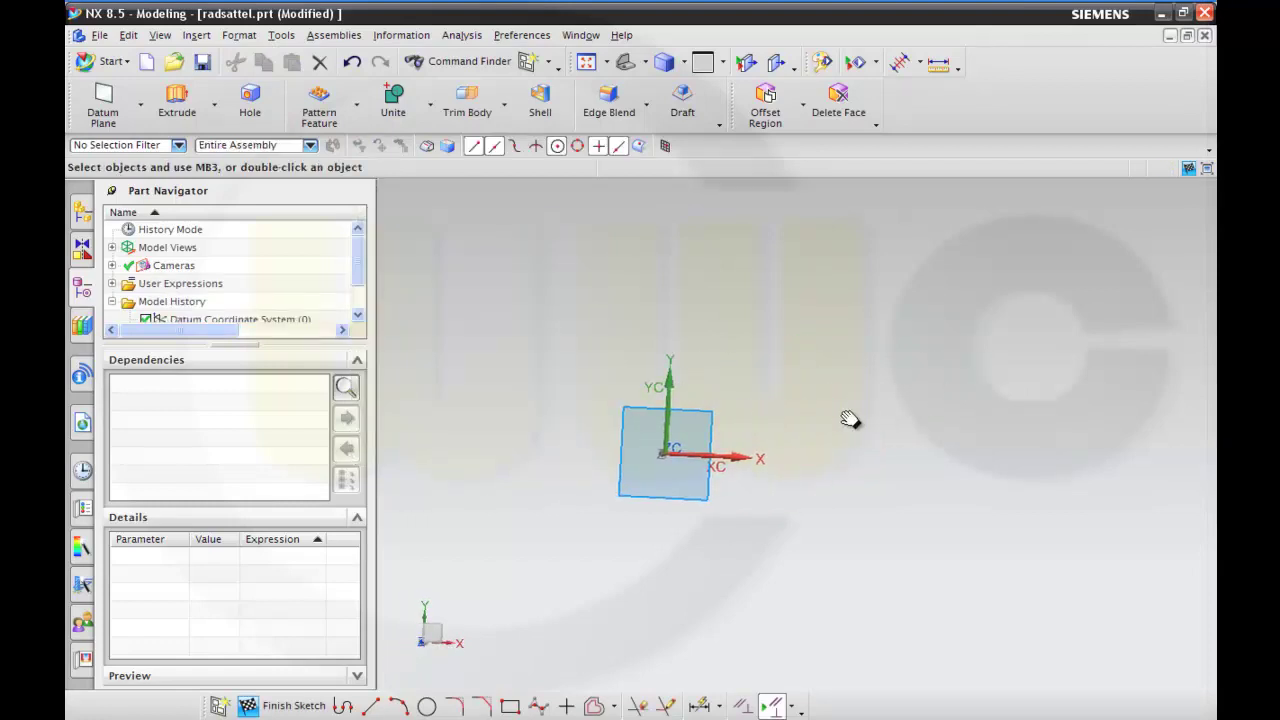
right_click(839, 405)
left_click(927, 440)
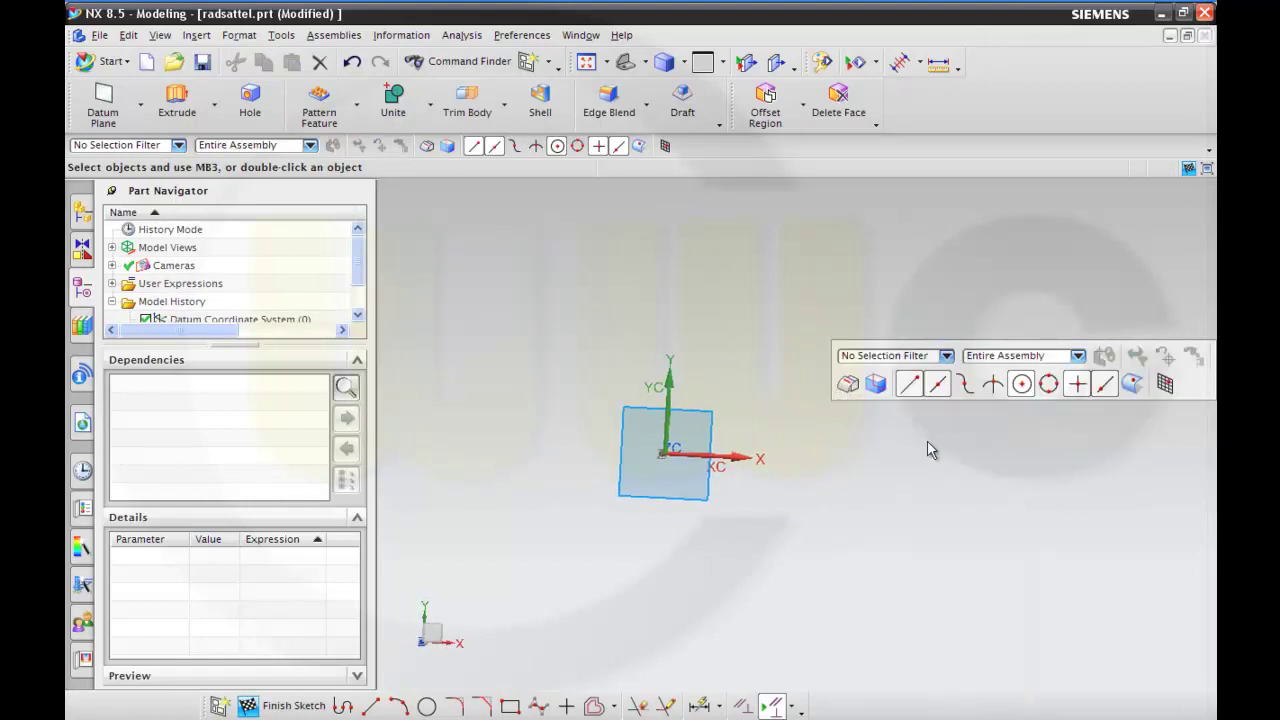
middle_click_drag(968, 422, 826, 457, "shift")
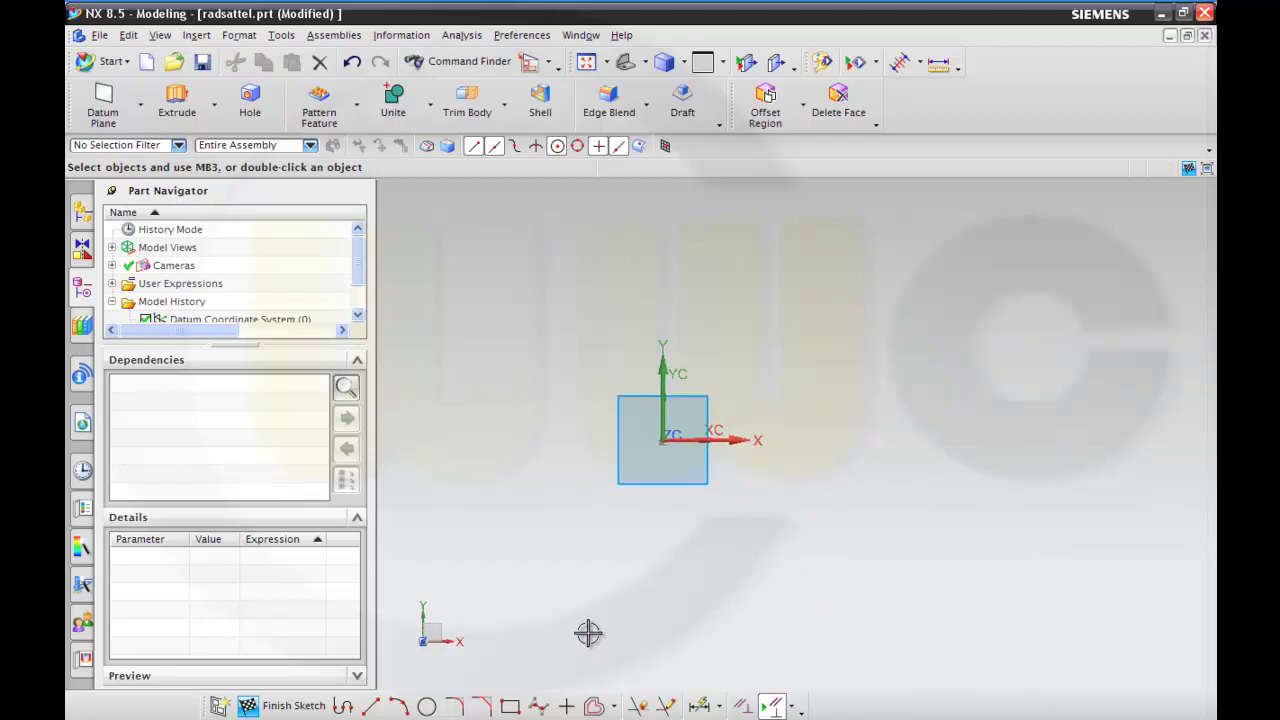
Step: Sketch a through-points studio spline with six points, spanning about 275 mm horizontally and peaking about 108 mm above the X axis
left_click(197, 36)
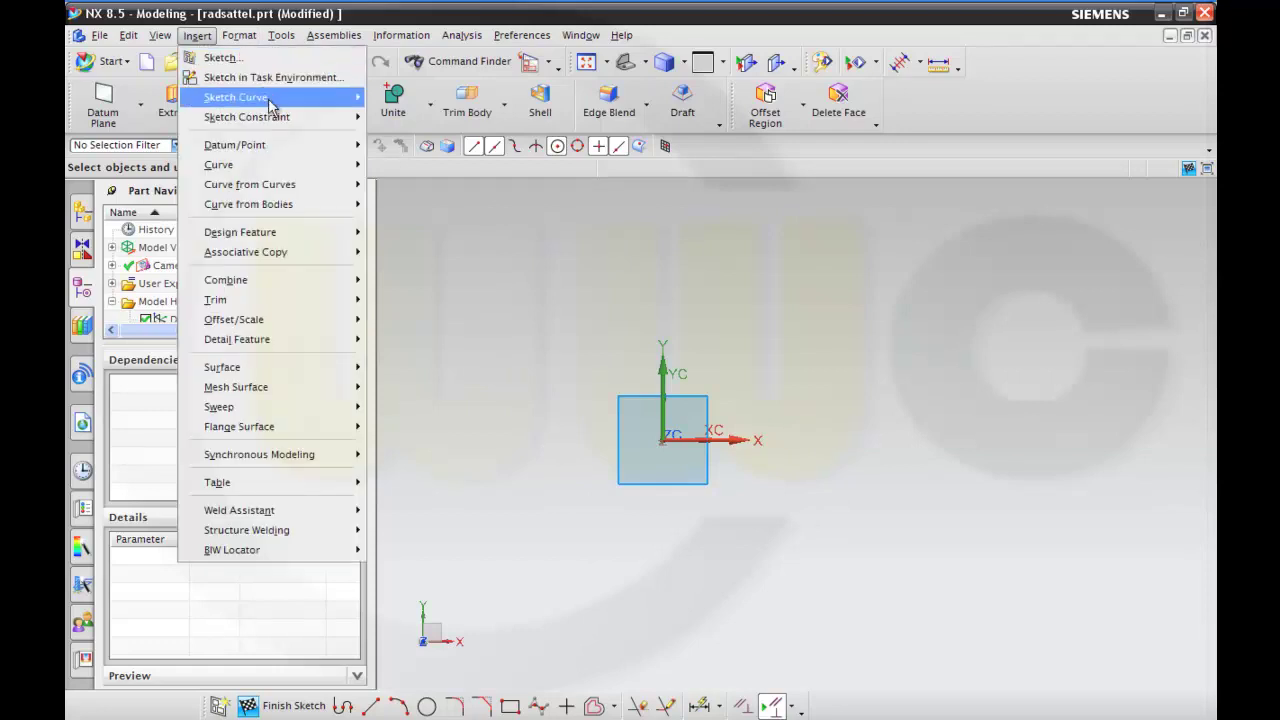
mouse_move(268, 100)
left_click(420, 257)
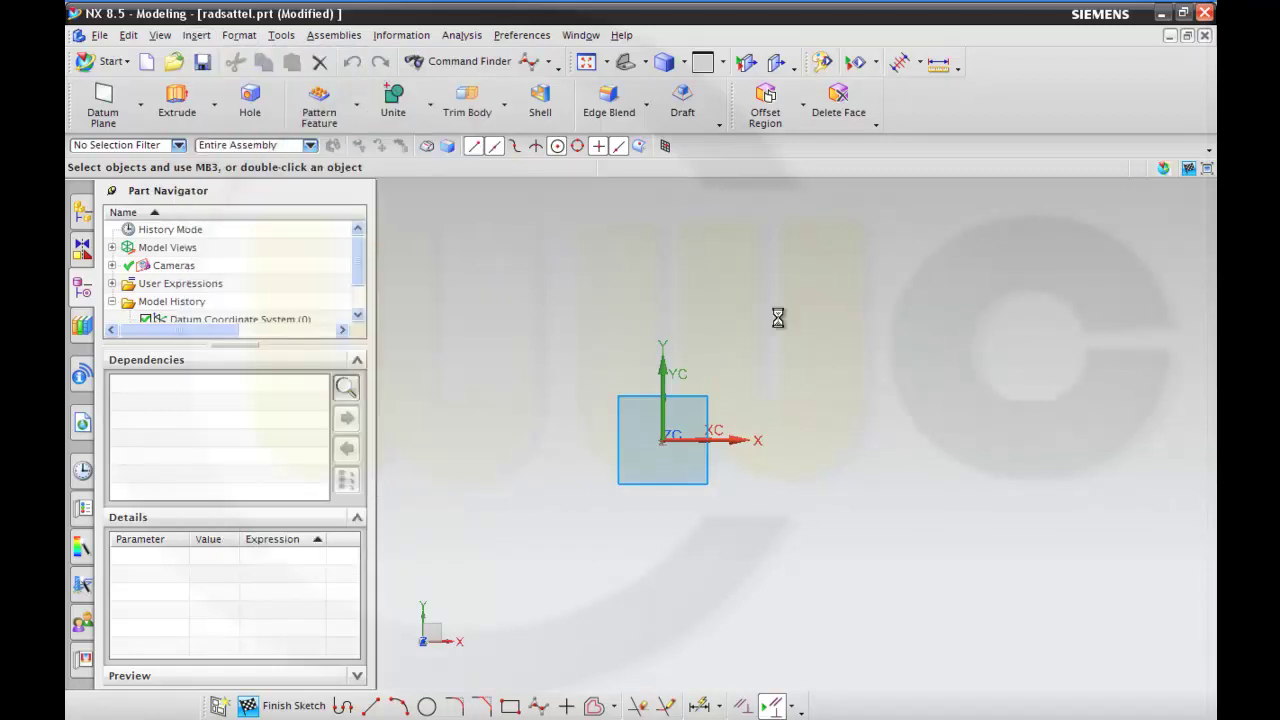
left_click(720, 396)
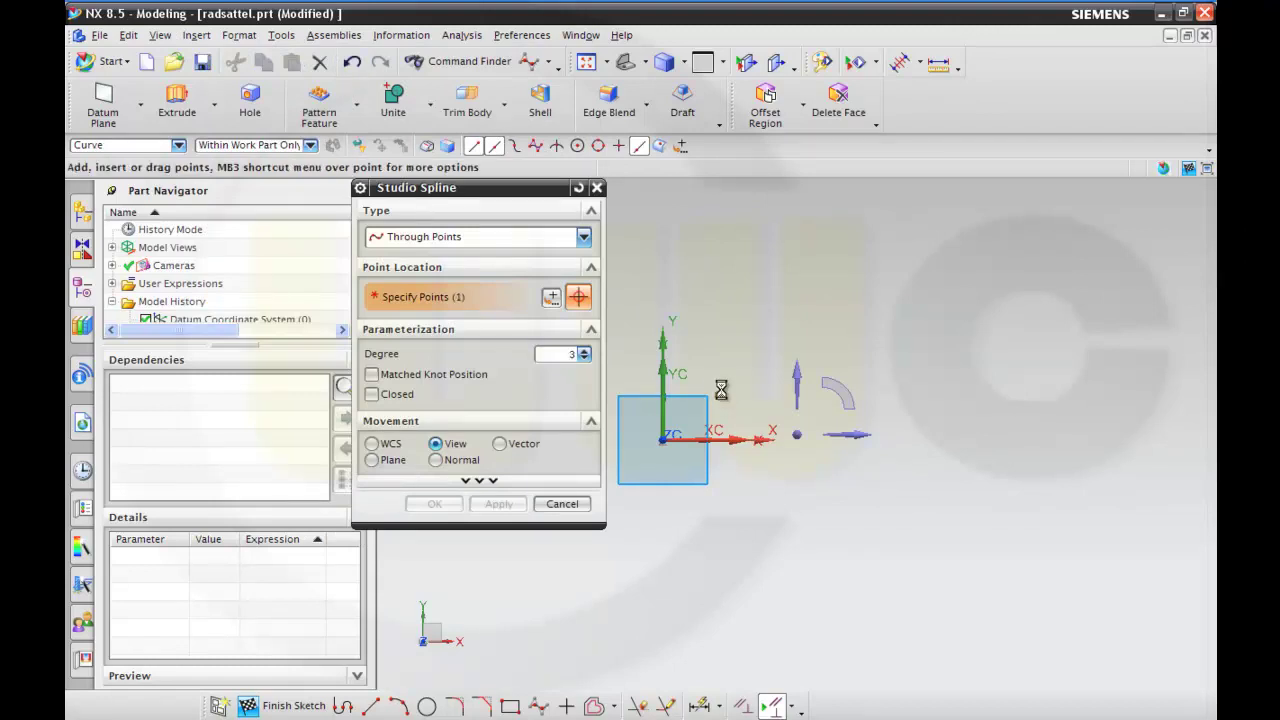
left_click(775, 302)
left_click(849, 323)
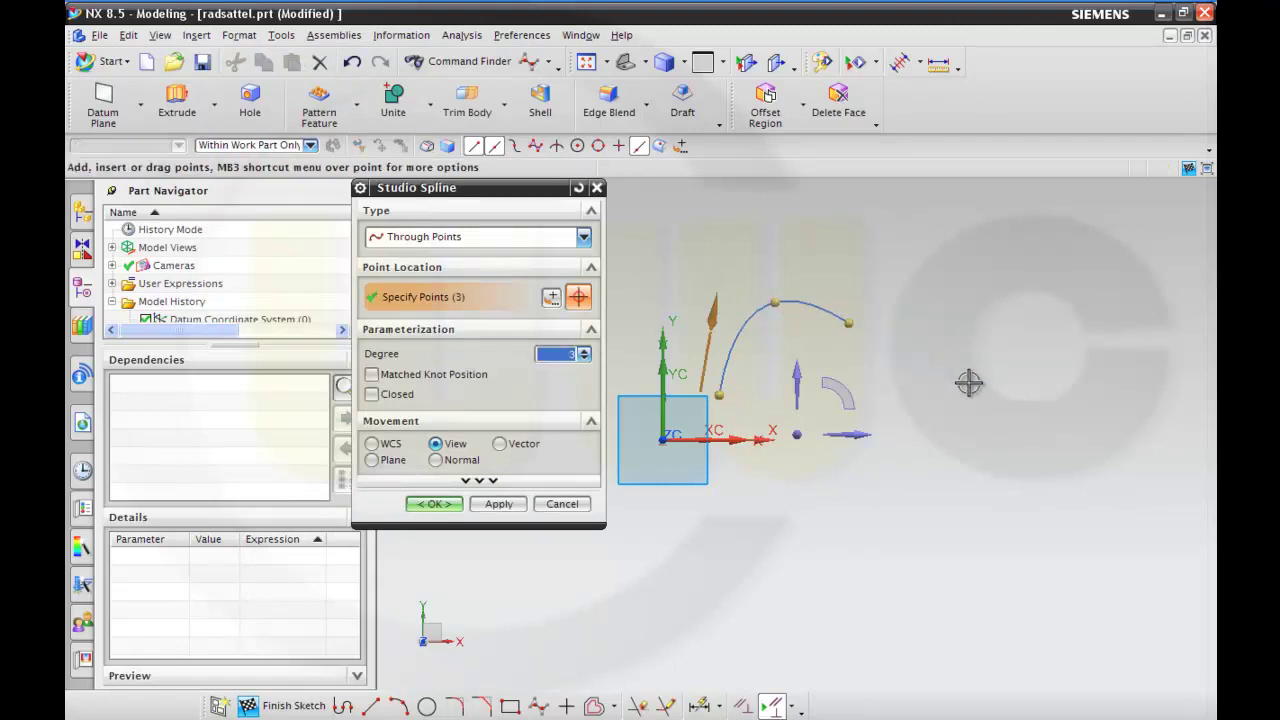
left_click(966, 380)
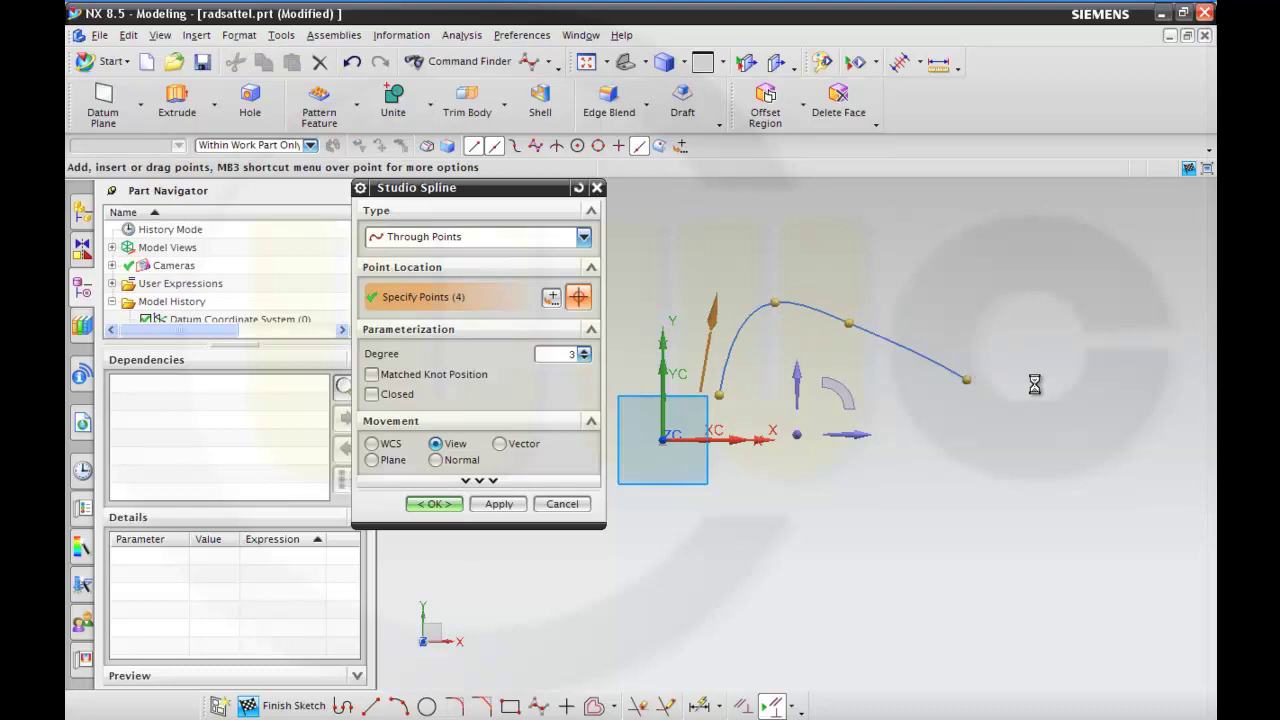
left_click(1033, 383)
left_click(1068, 414)
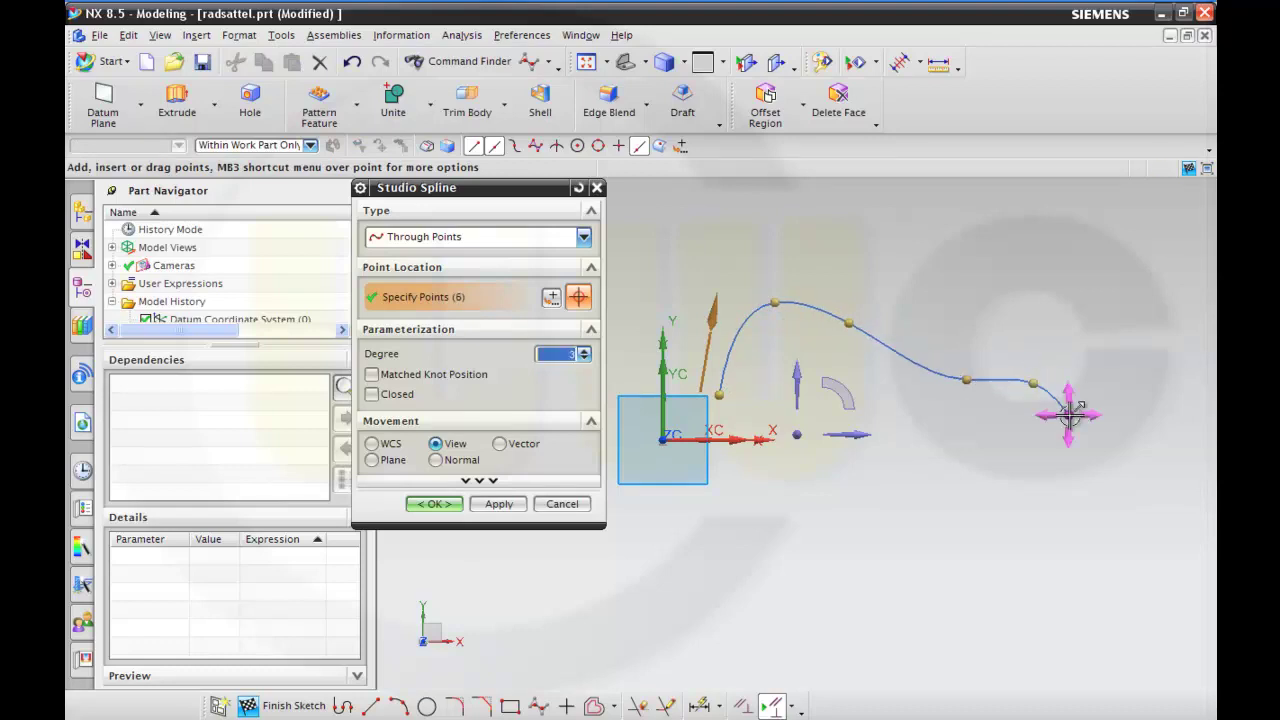
left_click(433, 504)
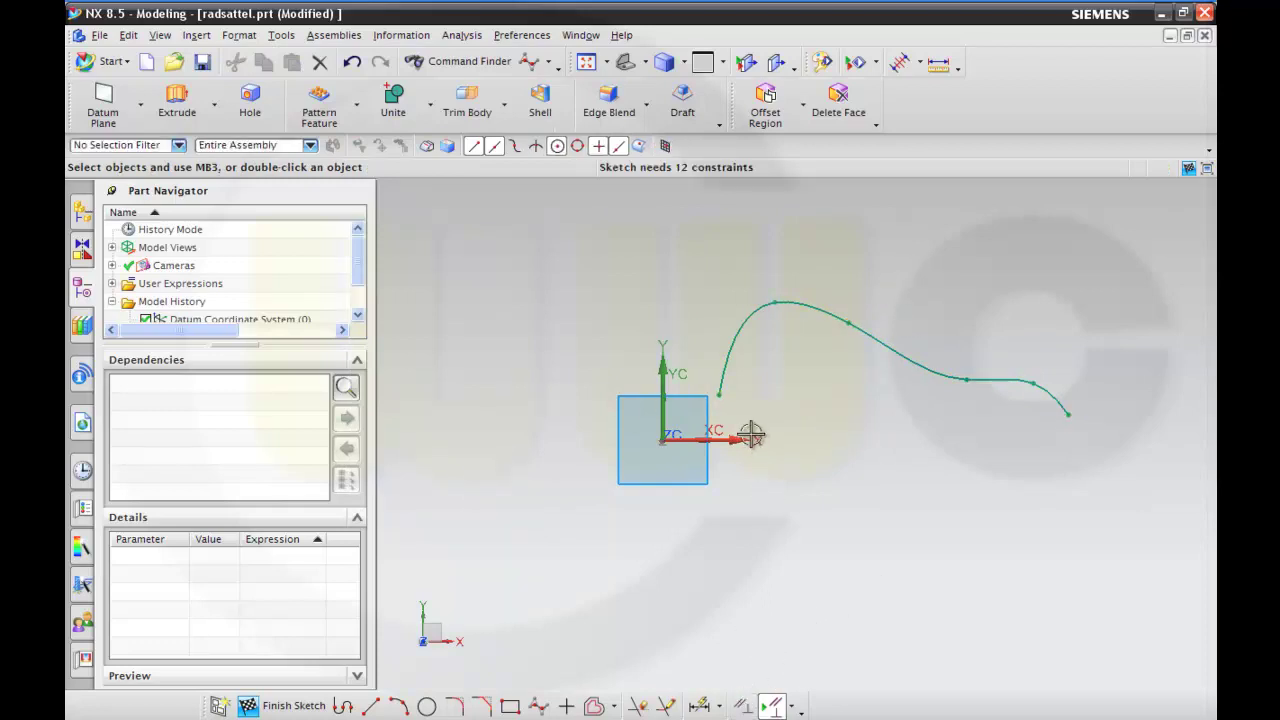
Step: Constrain the spline's start point onto the X axis of the datum coordinate system
left_click(720, 396)
left_click(744, 442)
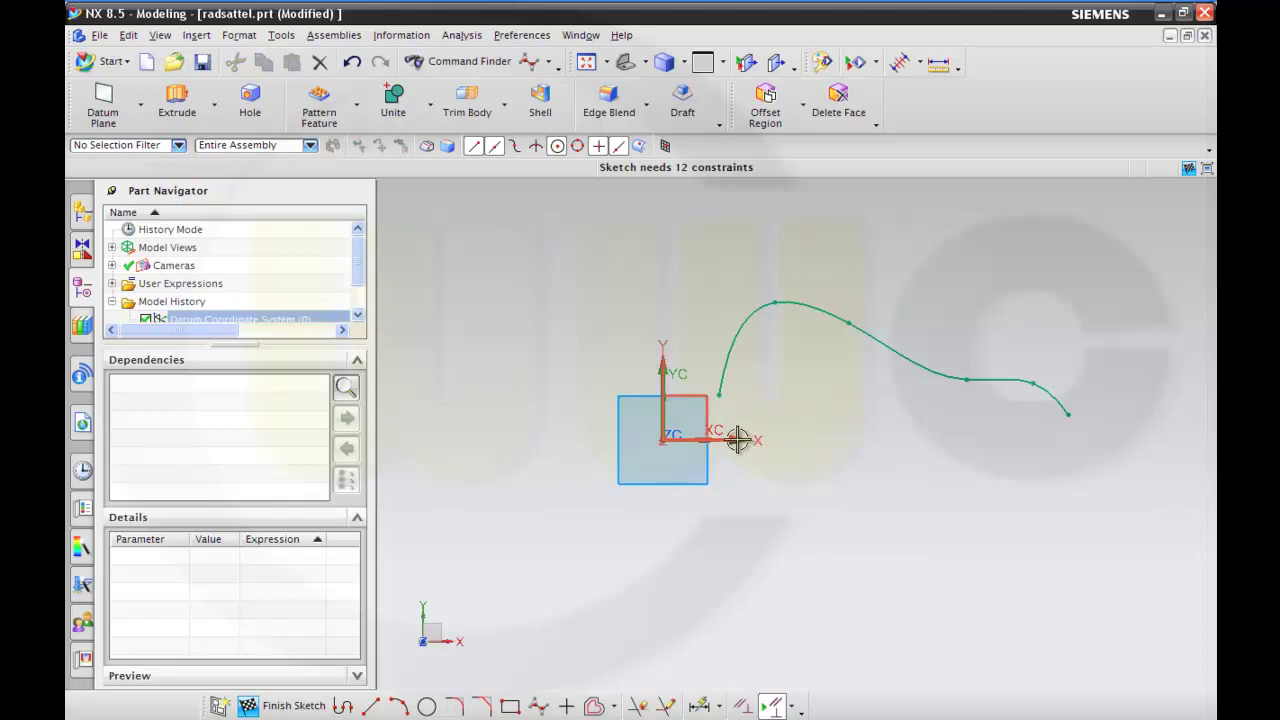
left_click(738, 440)
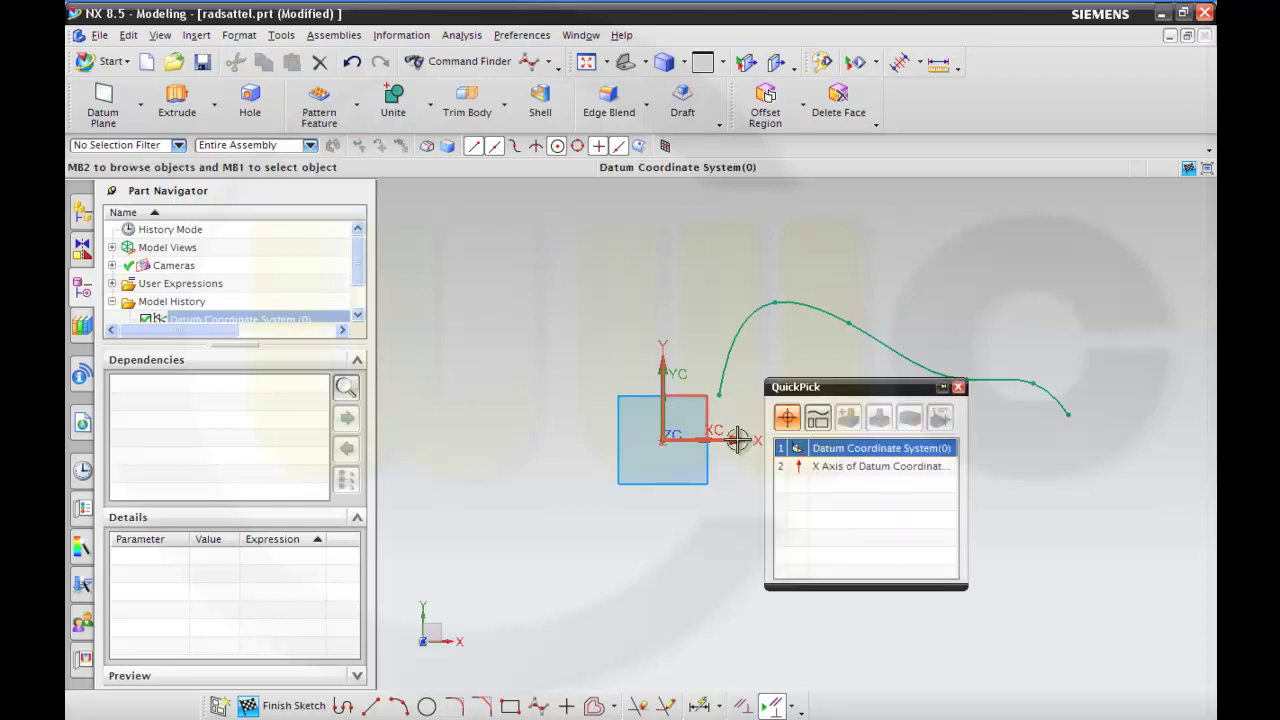
left_click(815, 462)
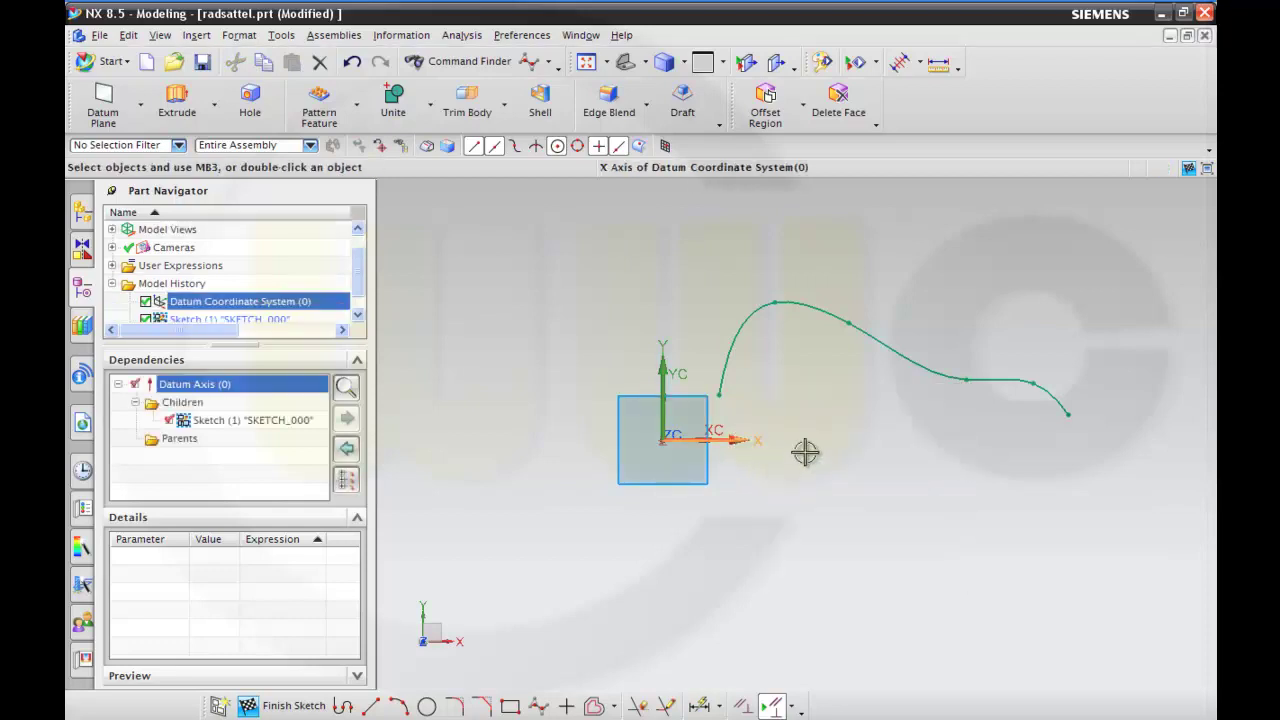
left_click(721, 396)
left_click(755, 368)
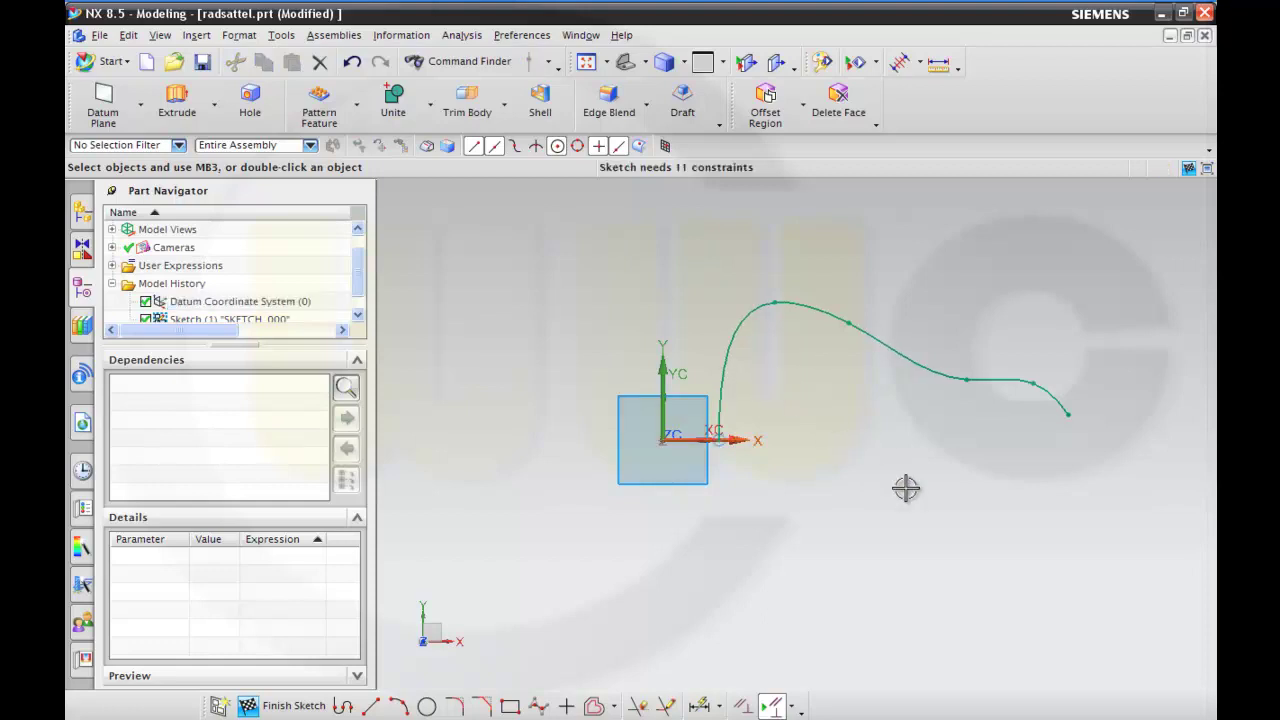
Step: Constrain the spline's end point onto the X axis of the datum coordinate system
left_click(743, 440)
left_click(825, 464)
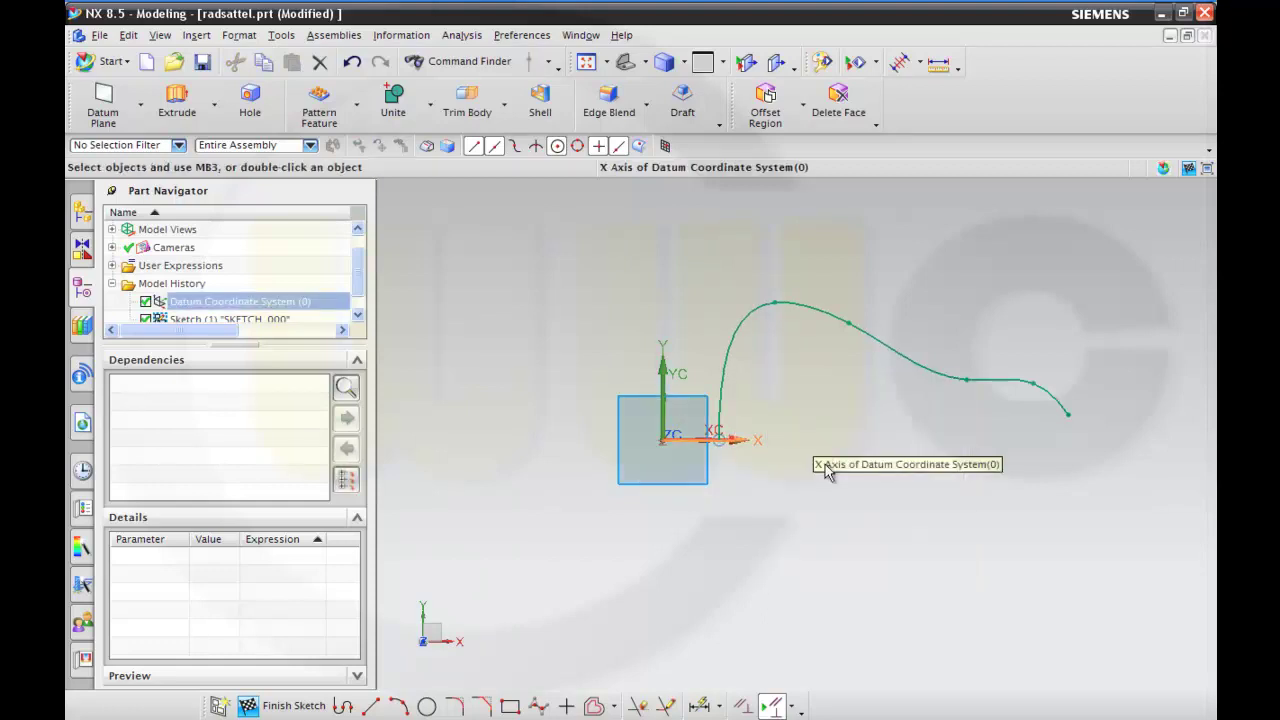
left_click(1068, 416)
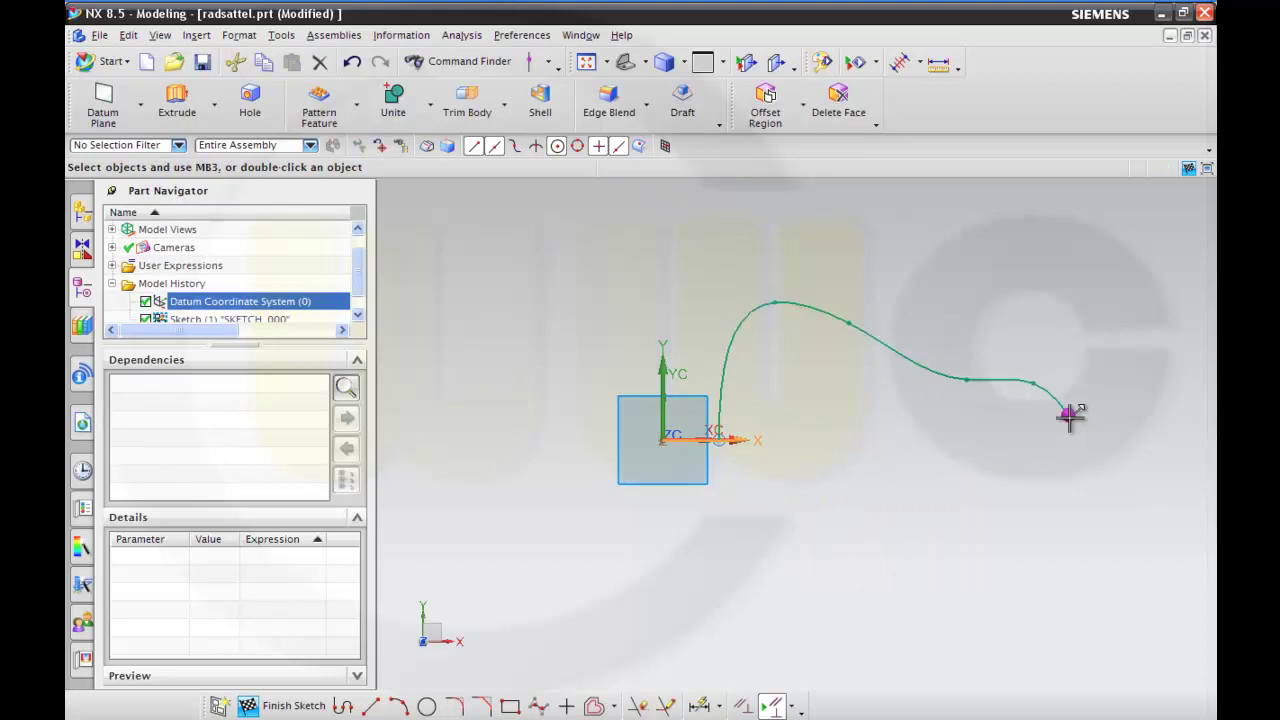
left_click(1106, 390)
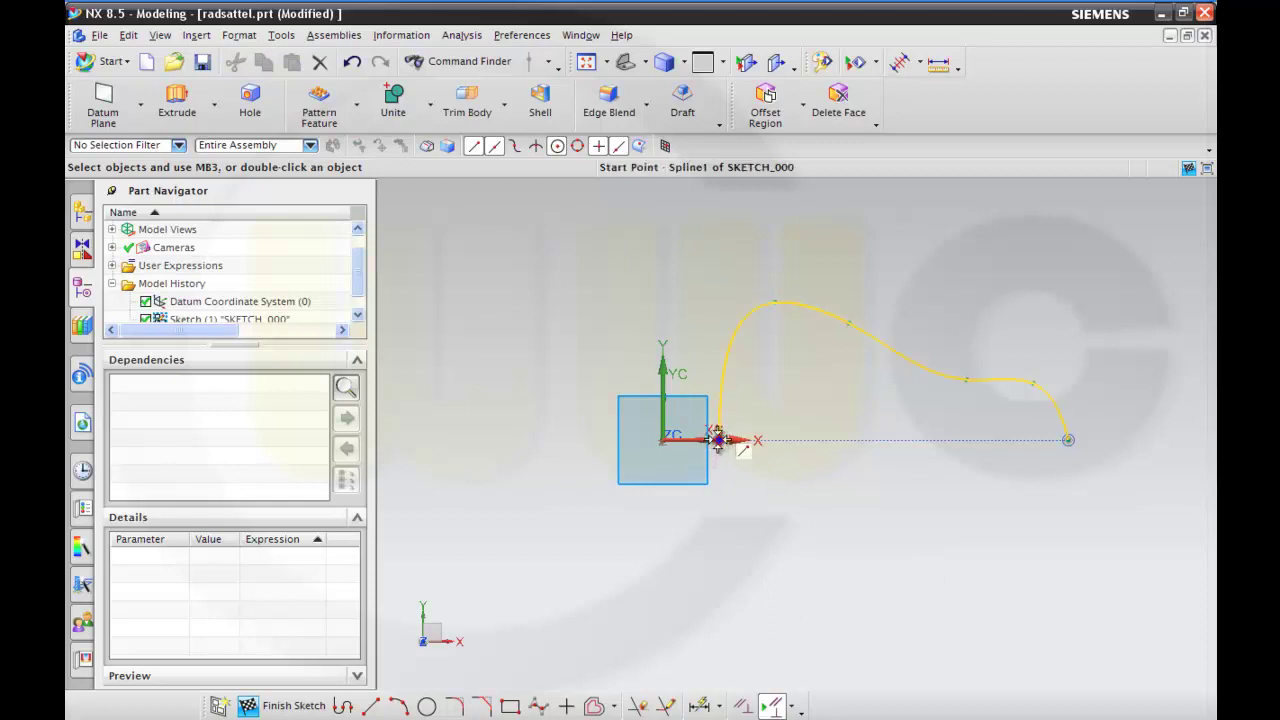
Step: Dimension the horizontal distance from the spline's start point to its second point at the peak
left_click(700, 707)
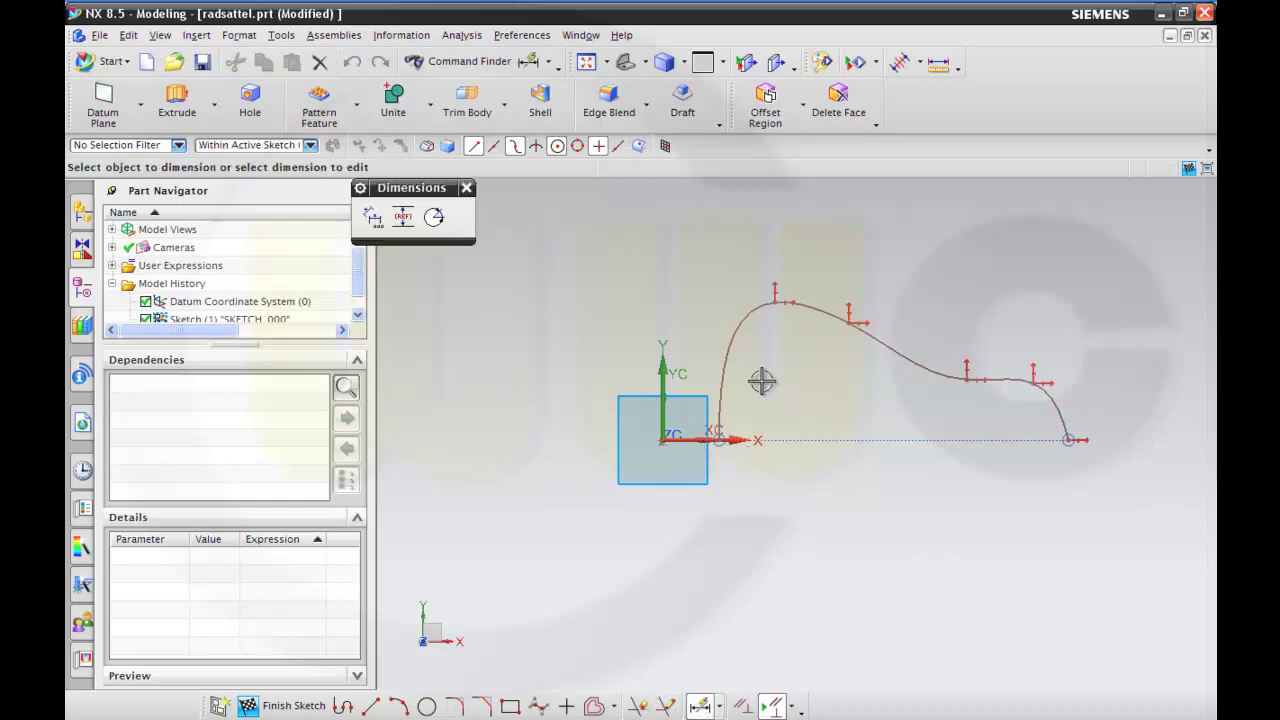
left_click(719, 439)
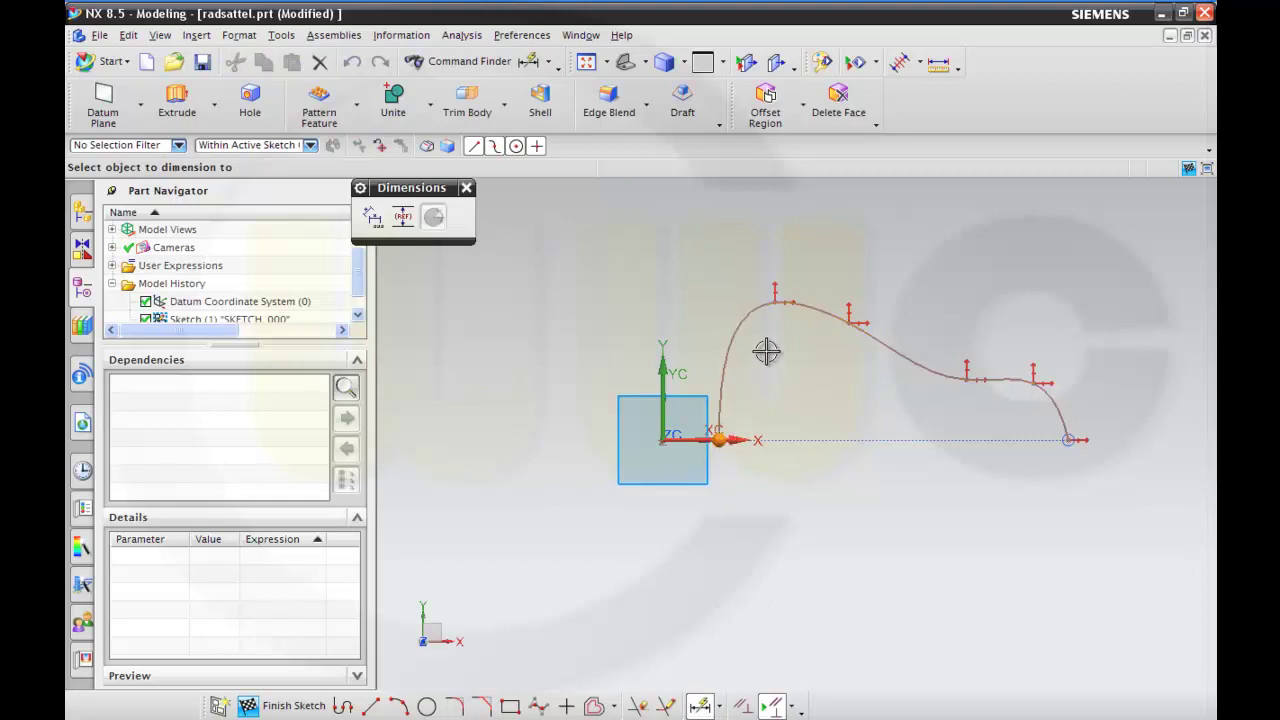
left_click(768, 298)
left_click(744, 252)
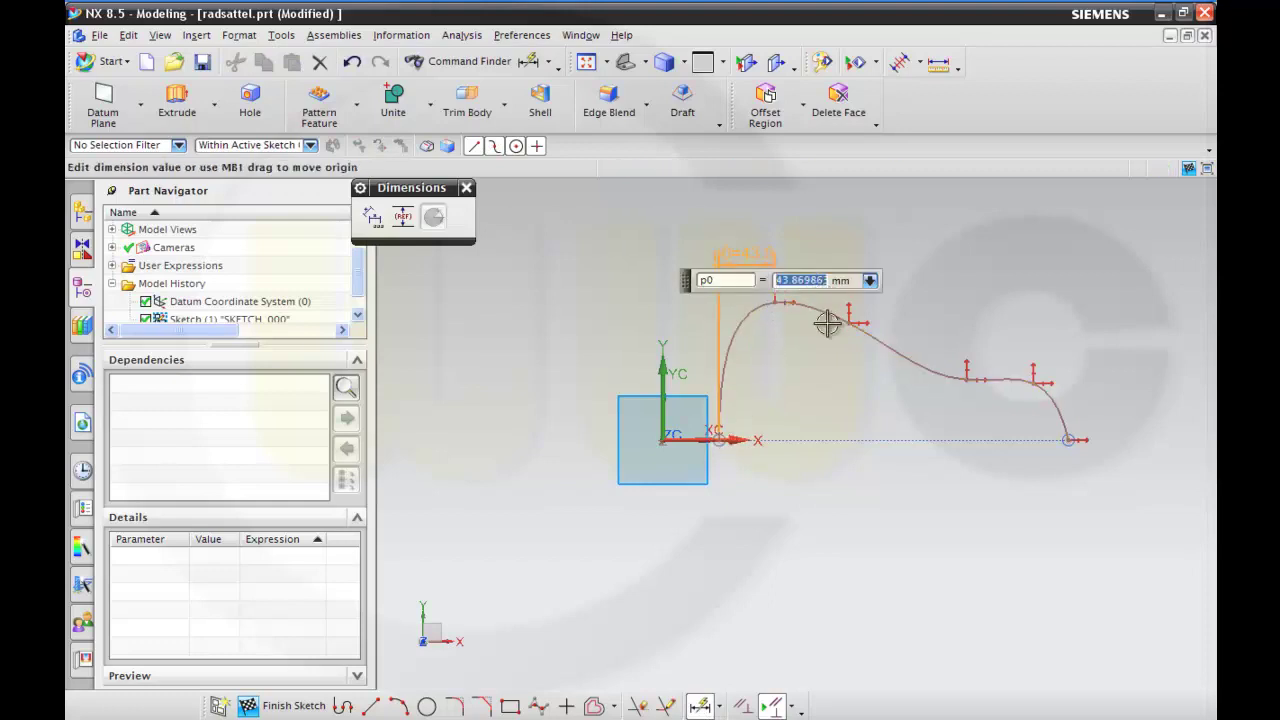
key("Return")
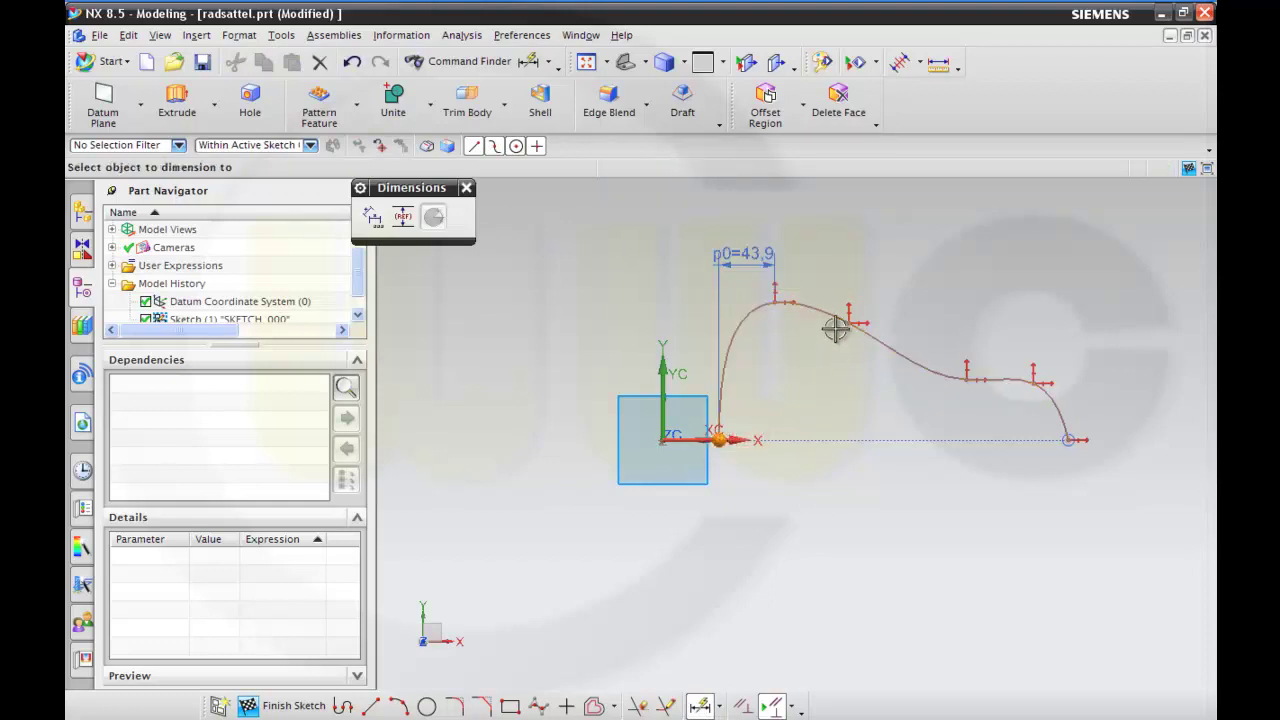
Step: Dimension the horizontal distances from the spline's start point to its third and fourth points
left_click(850, 322)
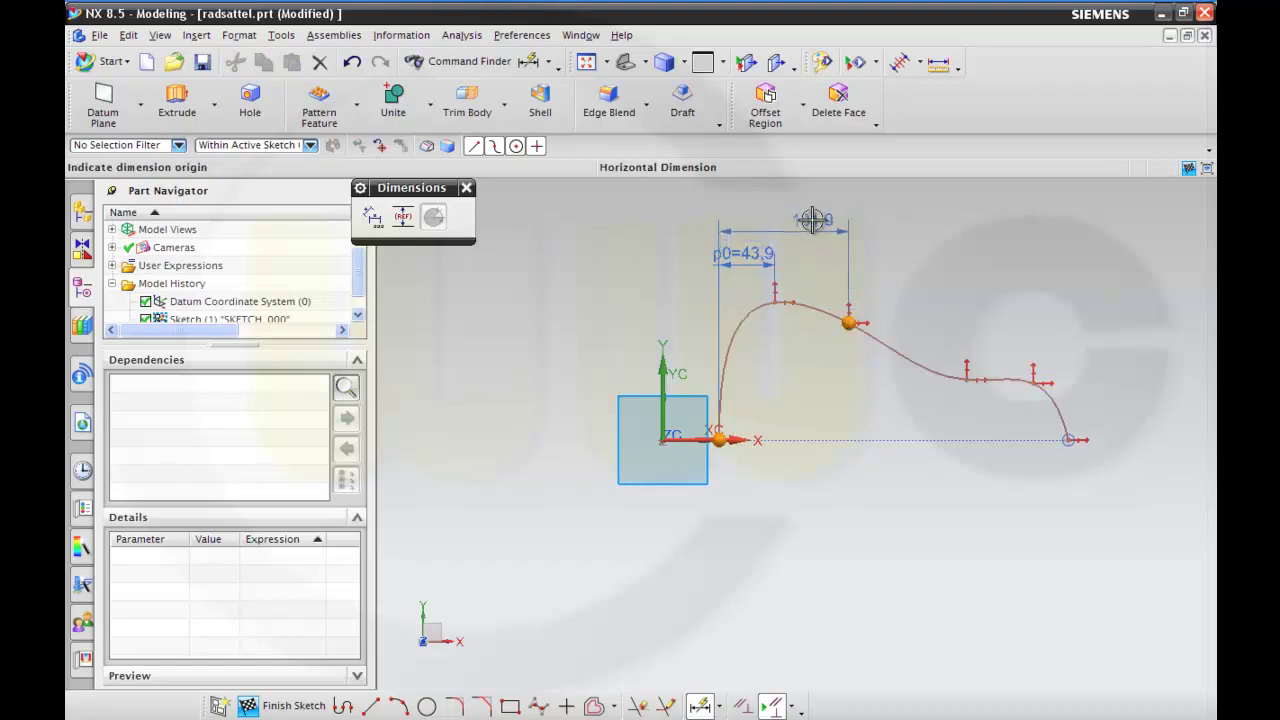
left_click(812, 219)
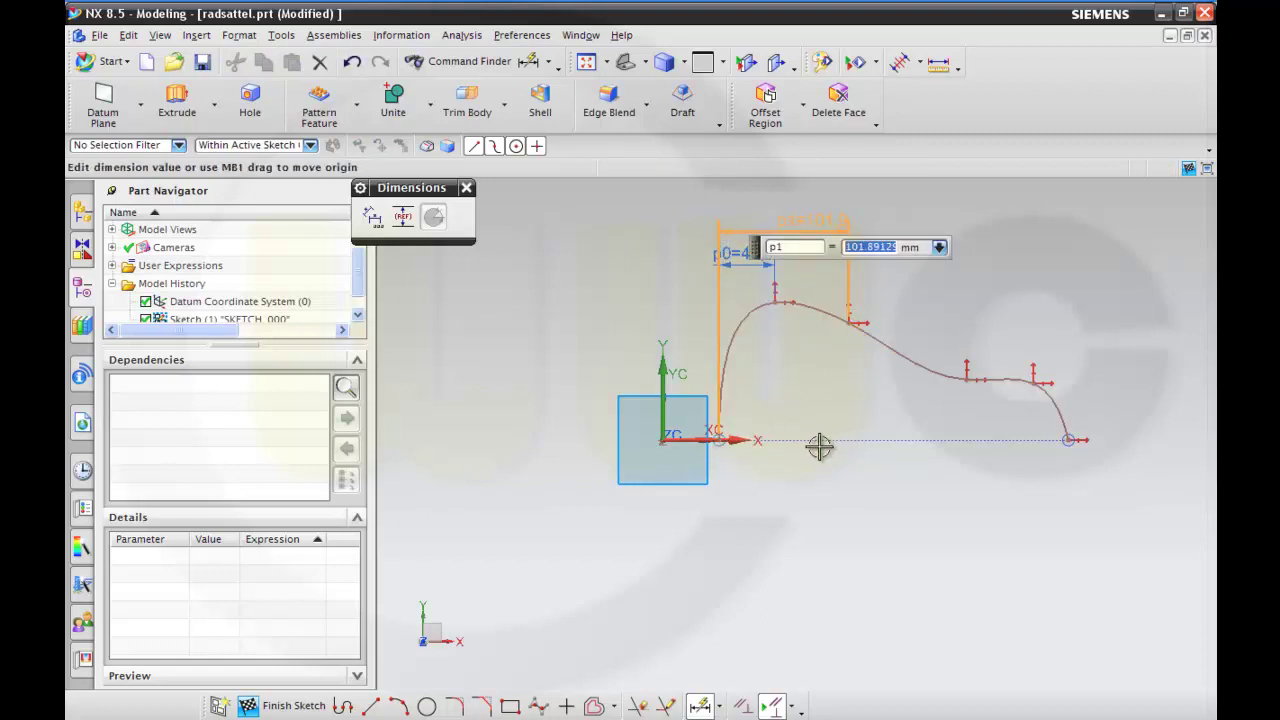
left_click(720, 440)
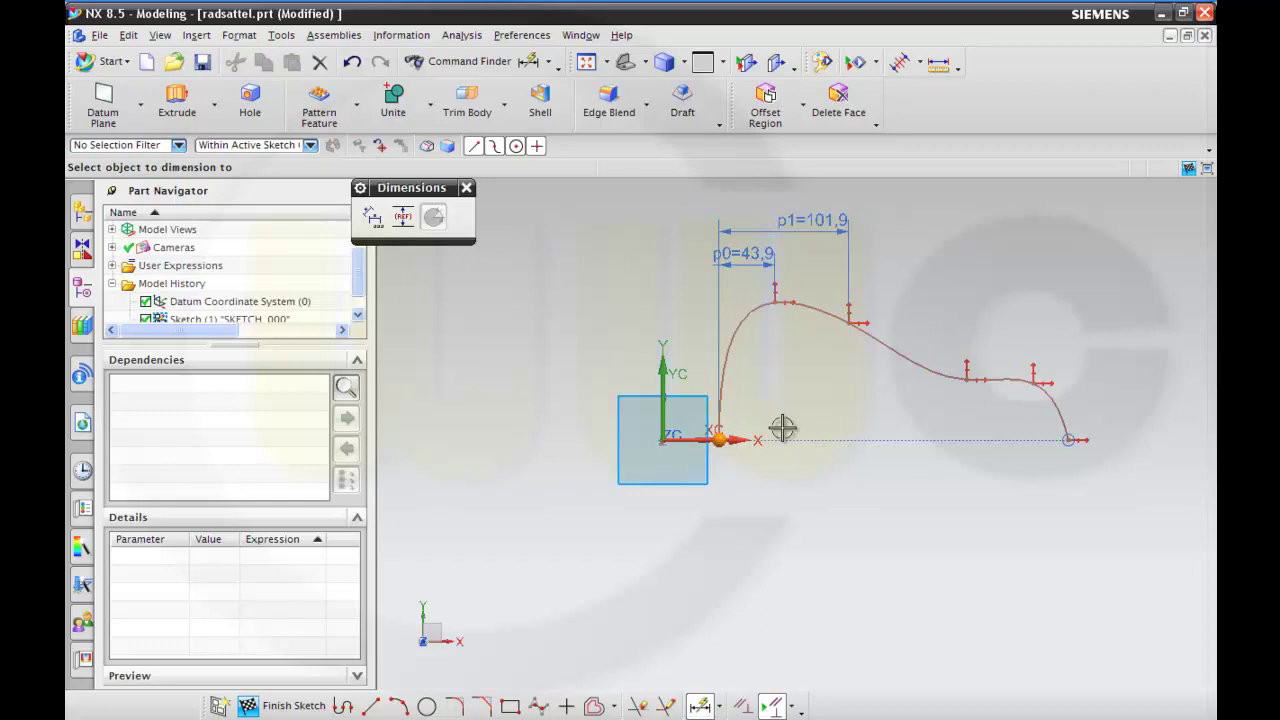
left_click(966, 379)
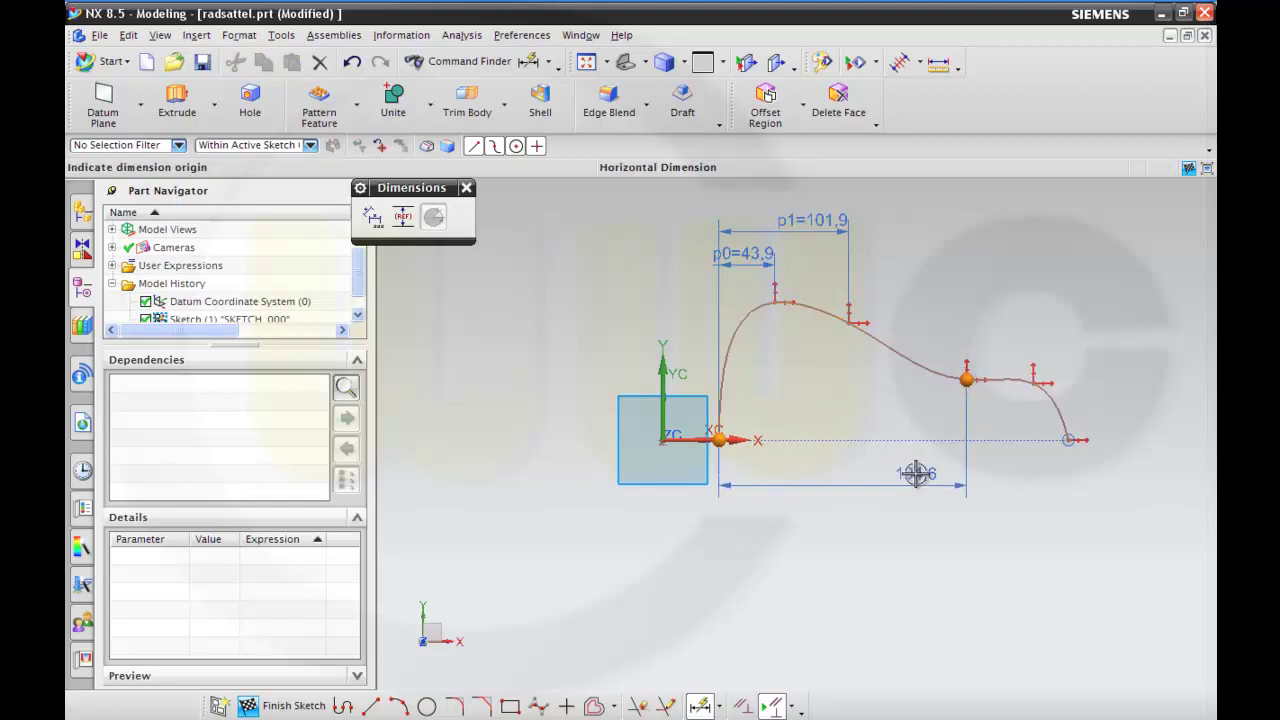
left_click(916, 474)
key("Return")
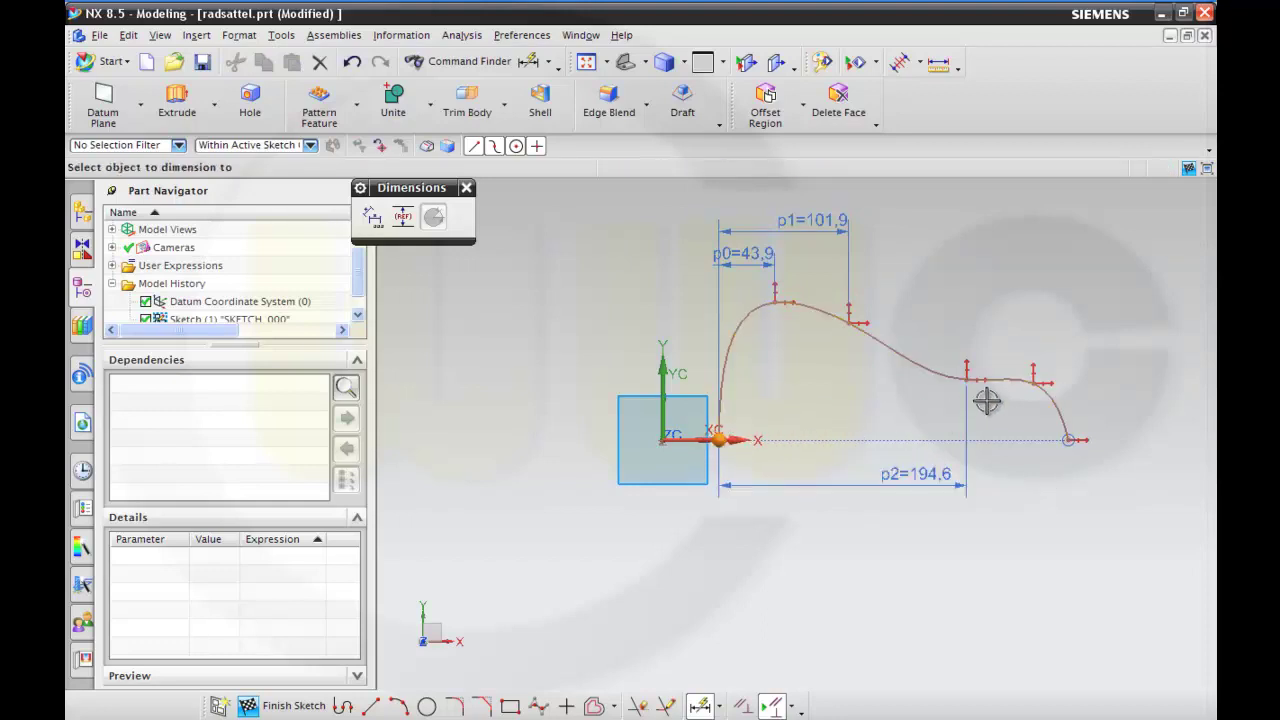
Step: Dimension the horizontal distances from the spline's start point to its fifth point and its end point
left_click(1033, 381)
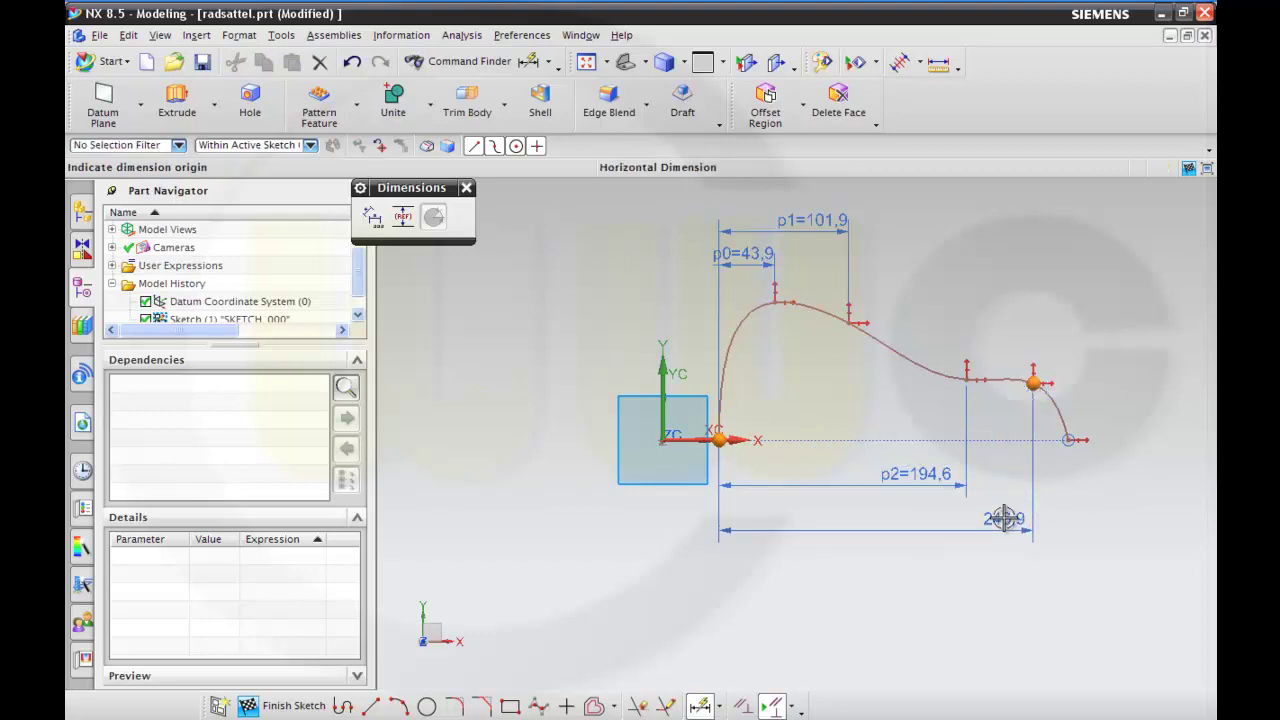
left_click(1003, 500)
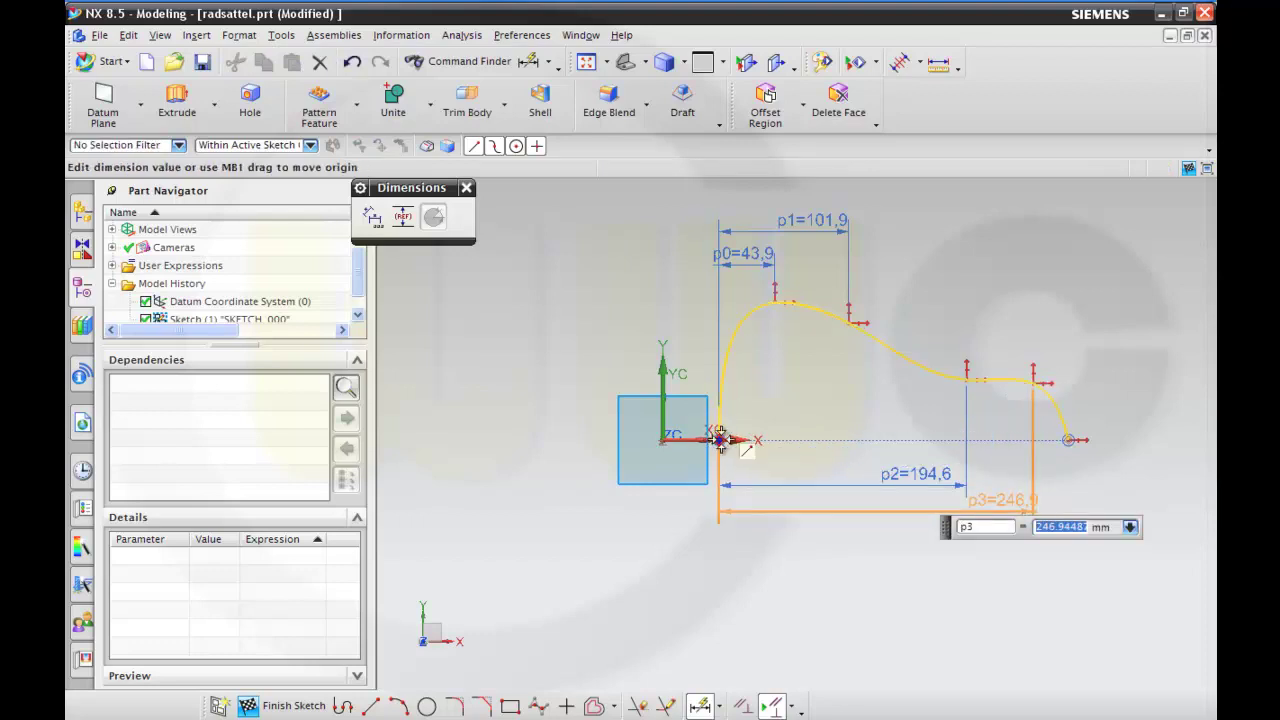
key("Return")
left_click(1068, 440)
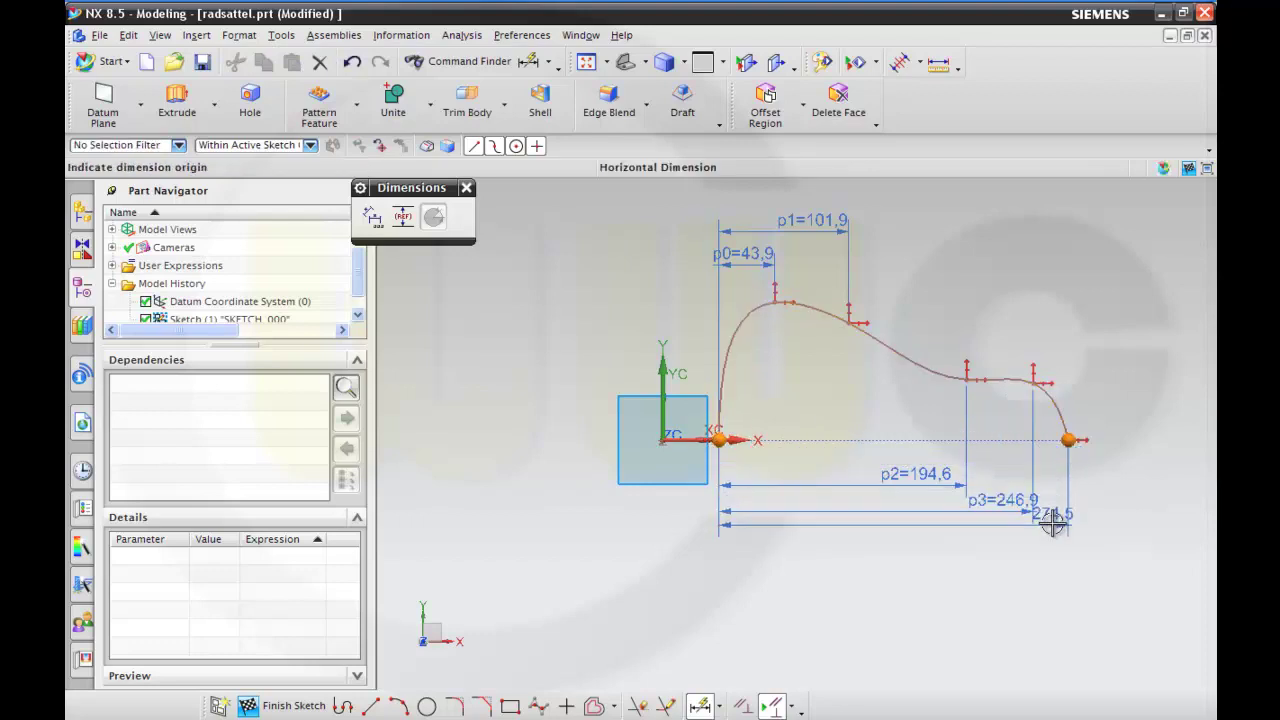
left_click(1045, 553)
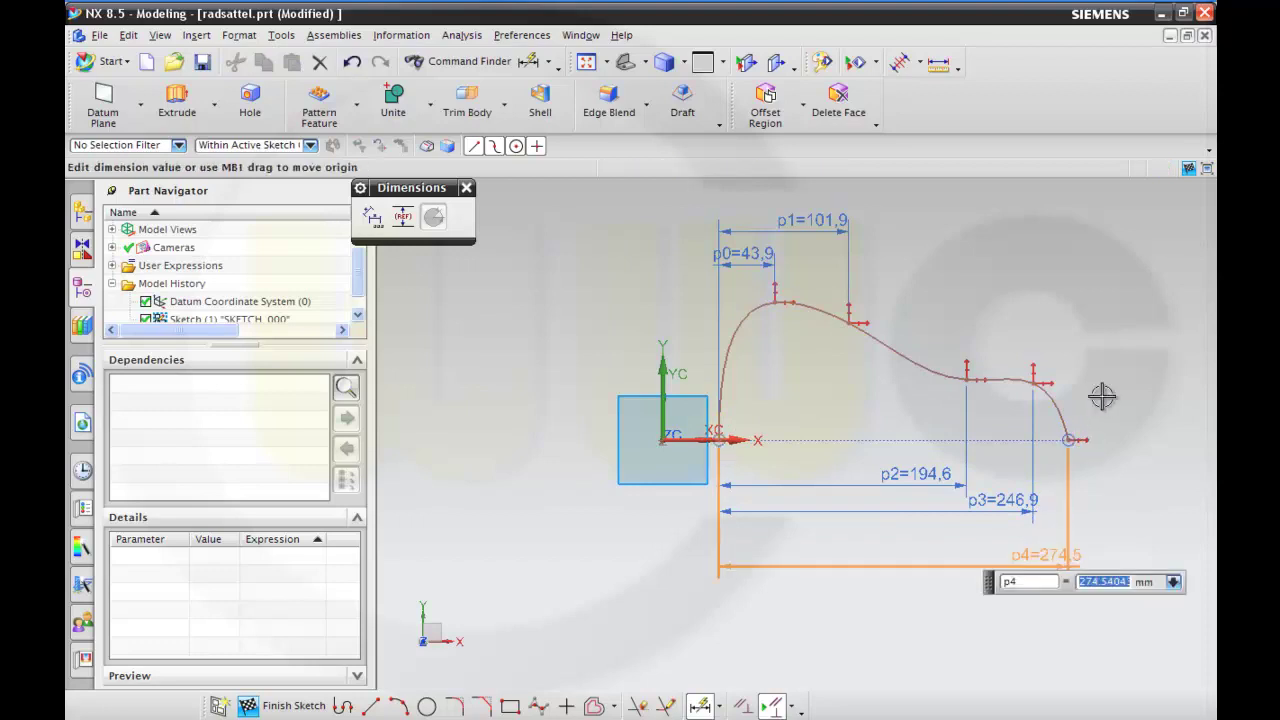
Step: Dimension the vertical distances from the spline's start point to its second point at the peak and to its third point
left_click(776, 304)
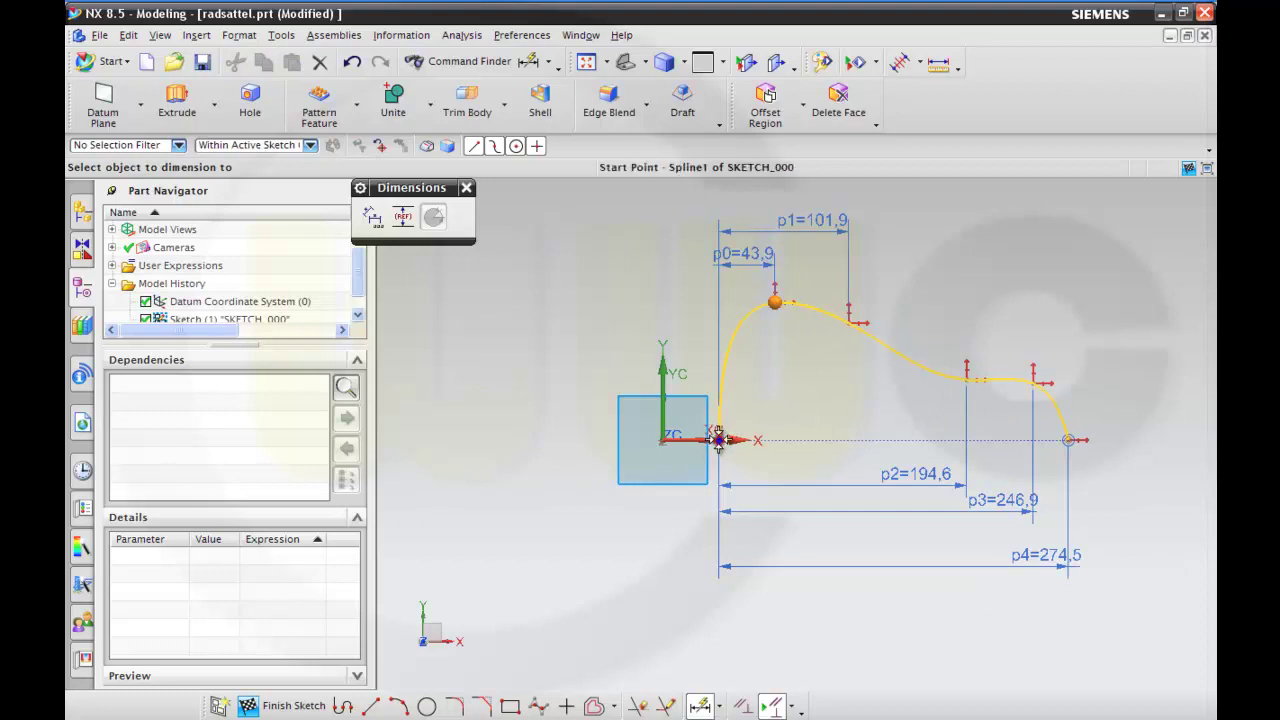
left_click(718, 440)
left_click(495, 405)
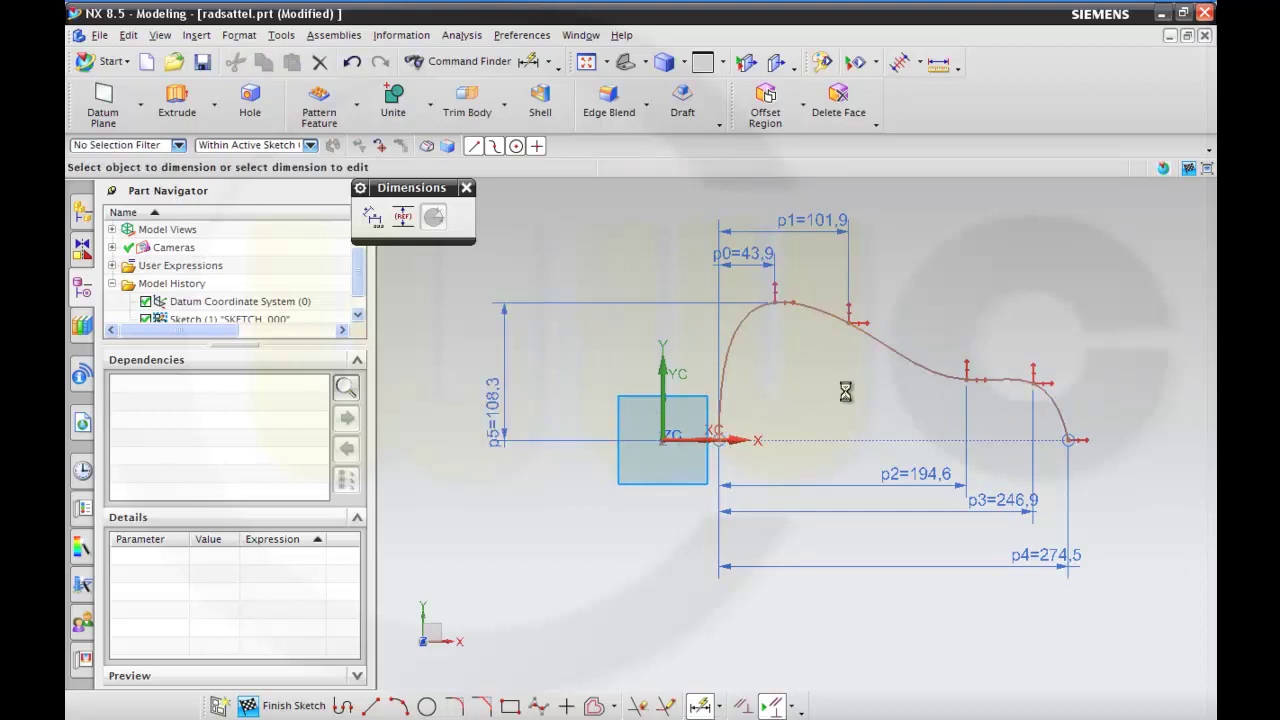
left_click(847, 322)
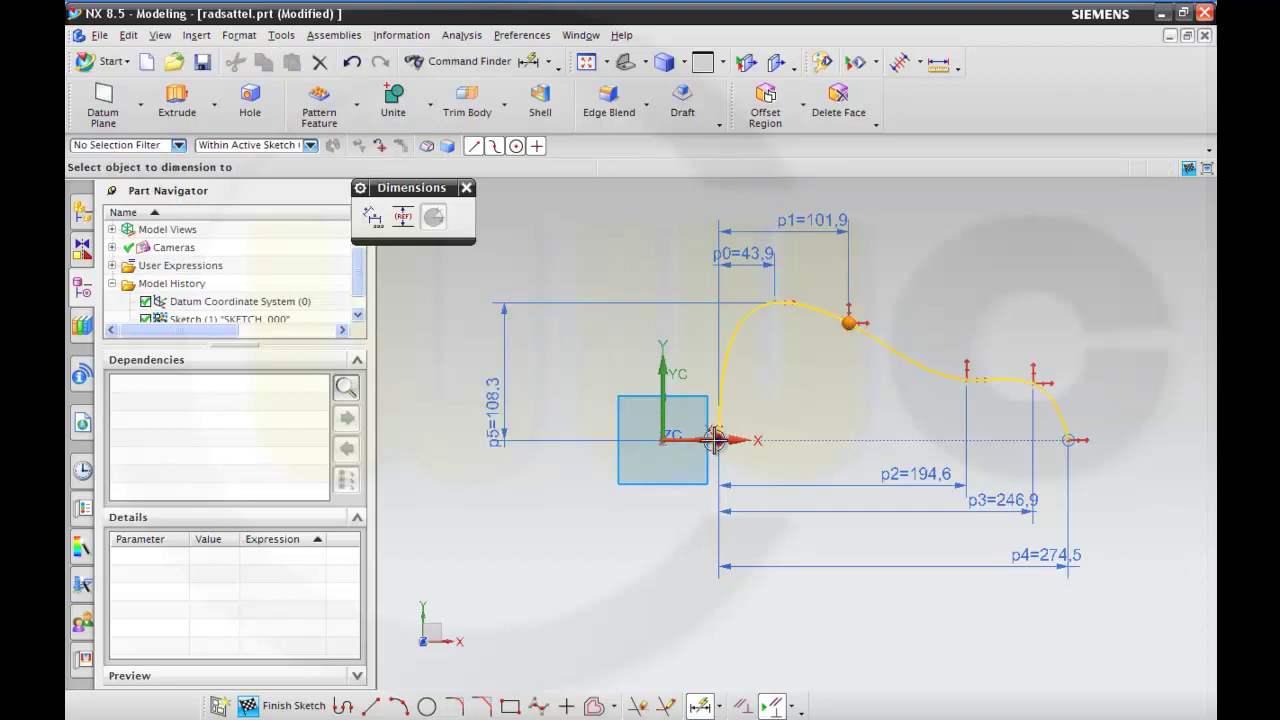
left_click(718, 440)
left_click(553, 420)
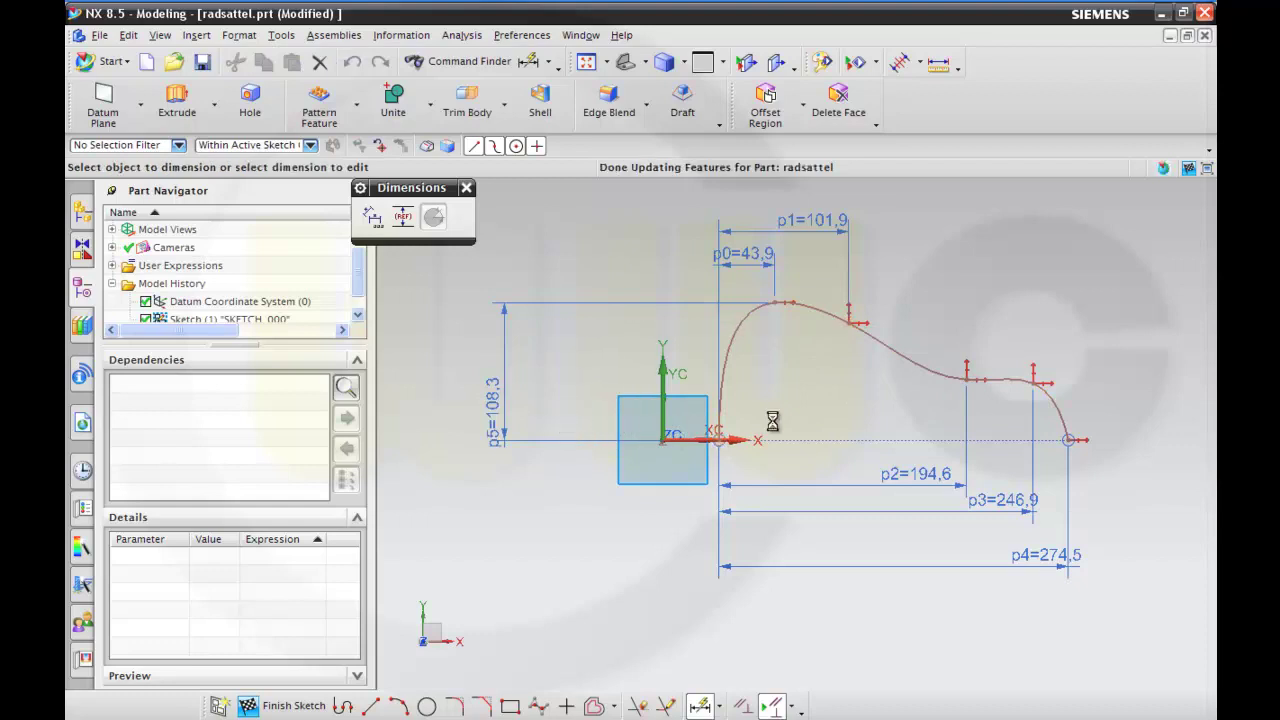
Step: Dimension the vertical distances from the spline's start point to its fourth and fifth points
left_click(965, 380)
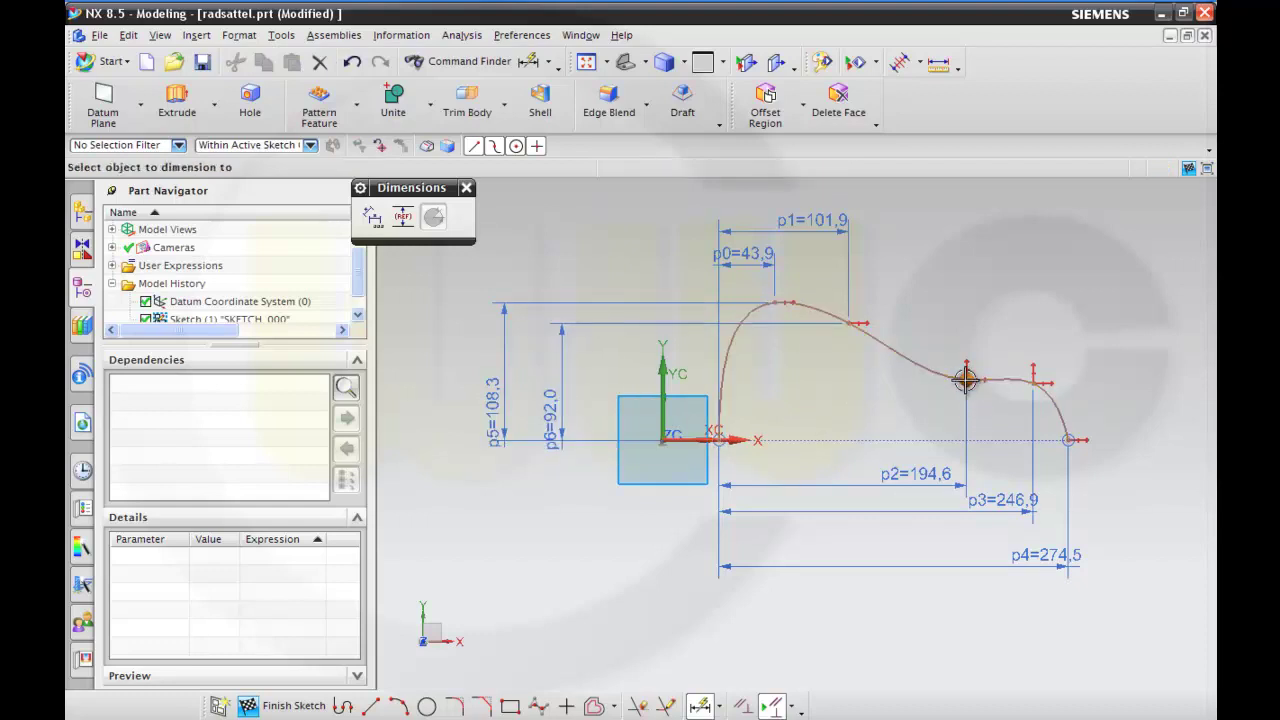
left_click(721, 440)
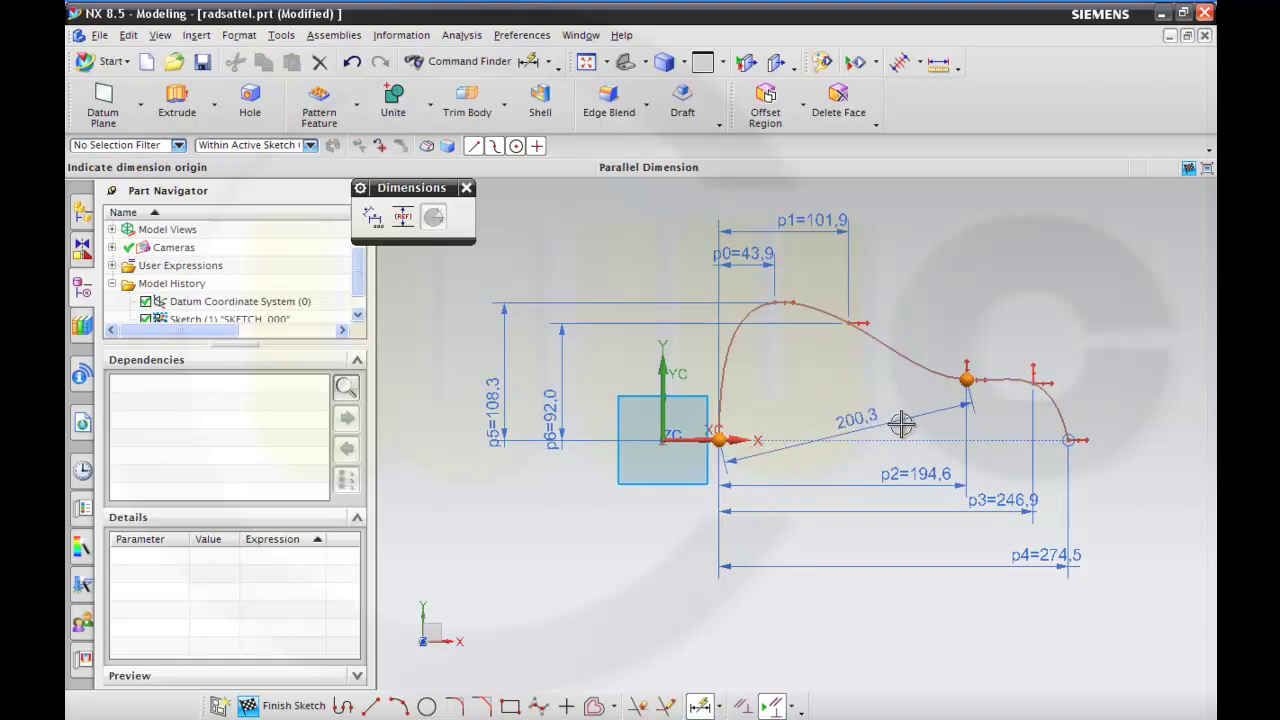
left_click(1092, 410)
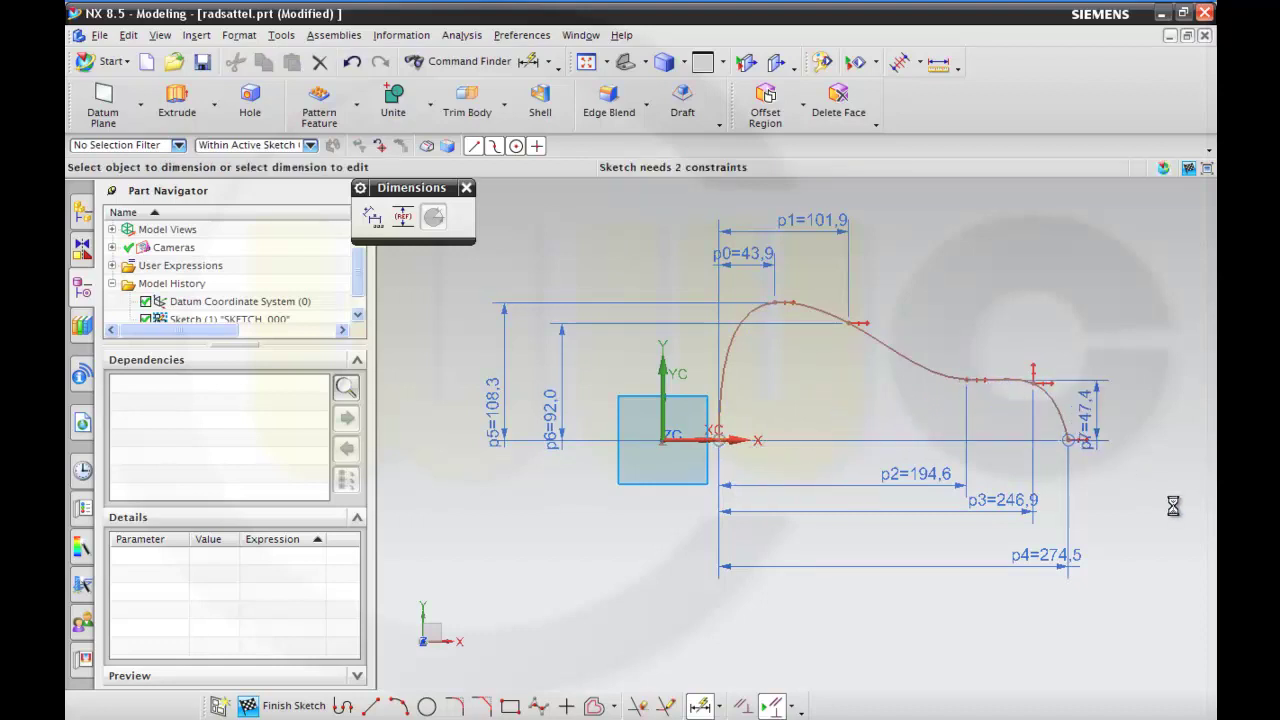
middle_click_drag(1143, 506, 1035, 506, "shift")
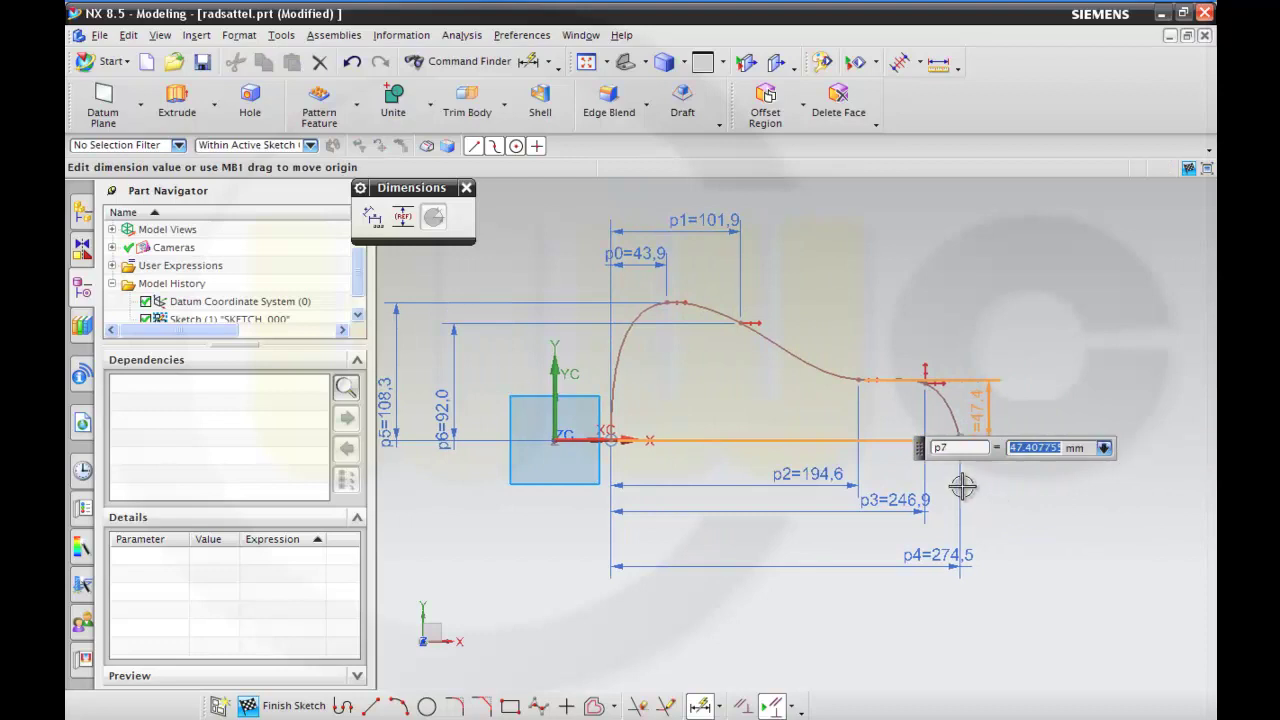
left_click(927, 385)
left_click(610, 438)
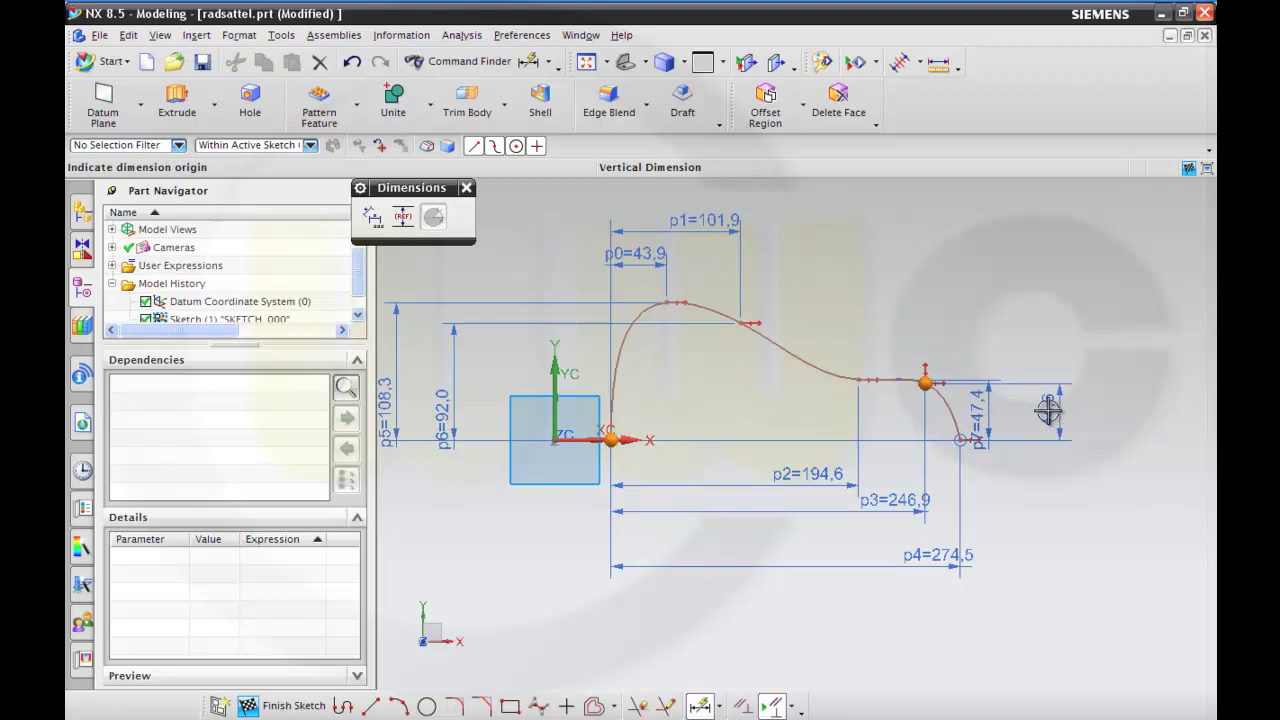
left_click(1049, 406)
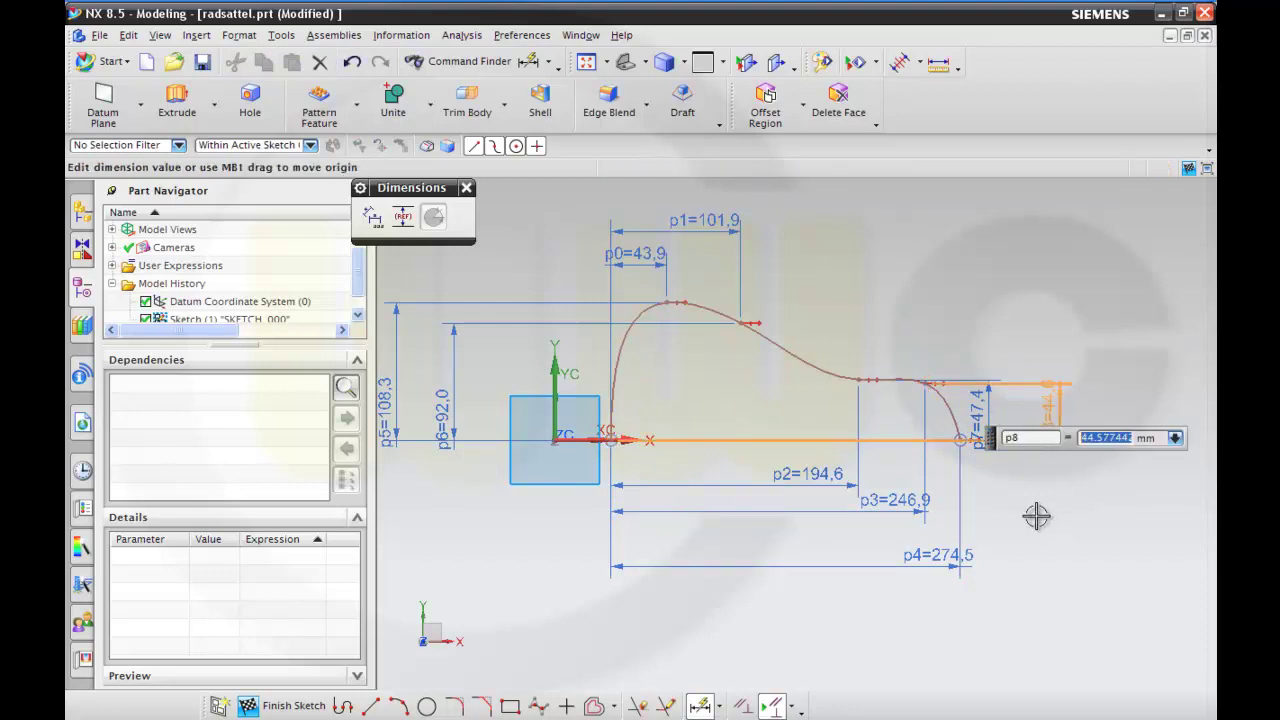
key("Escape")
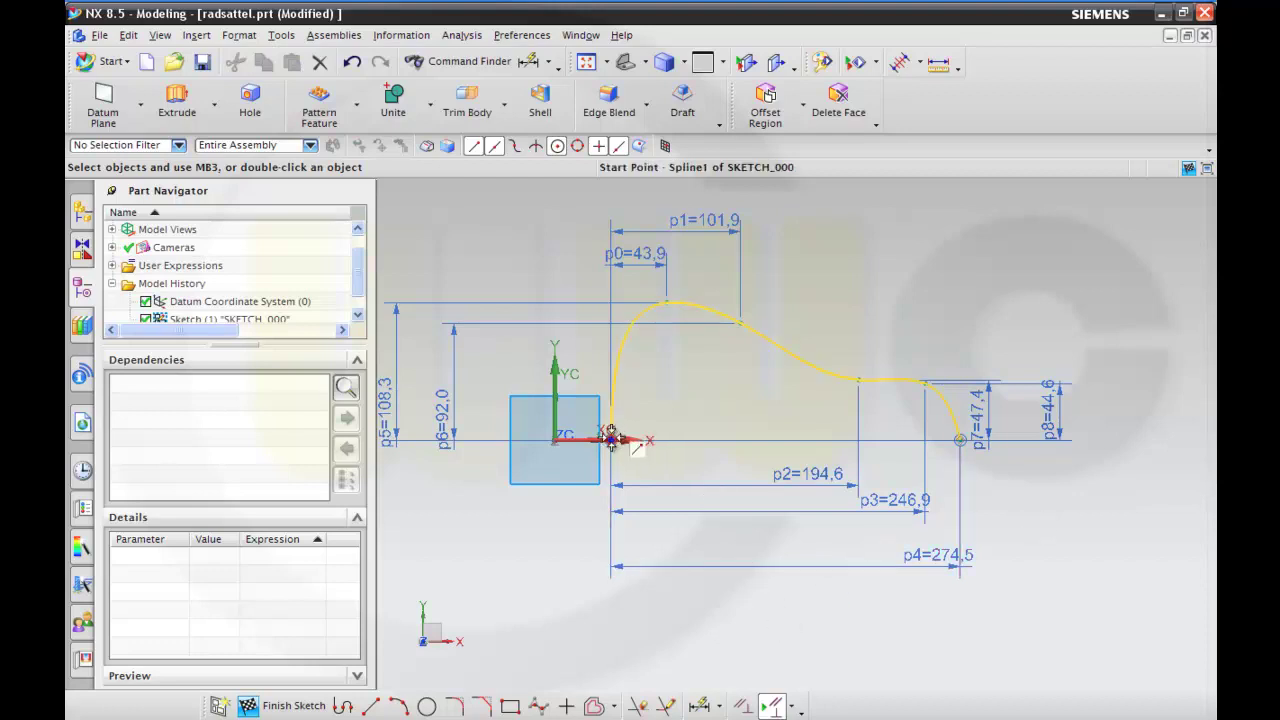
Step: Constrain the spline's start point onto the Y axis of the datum coordinate system
left_click(556, 370)
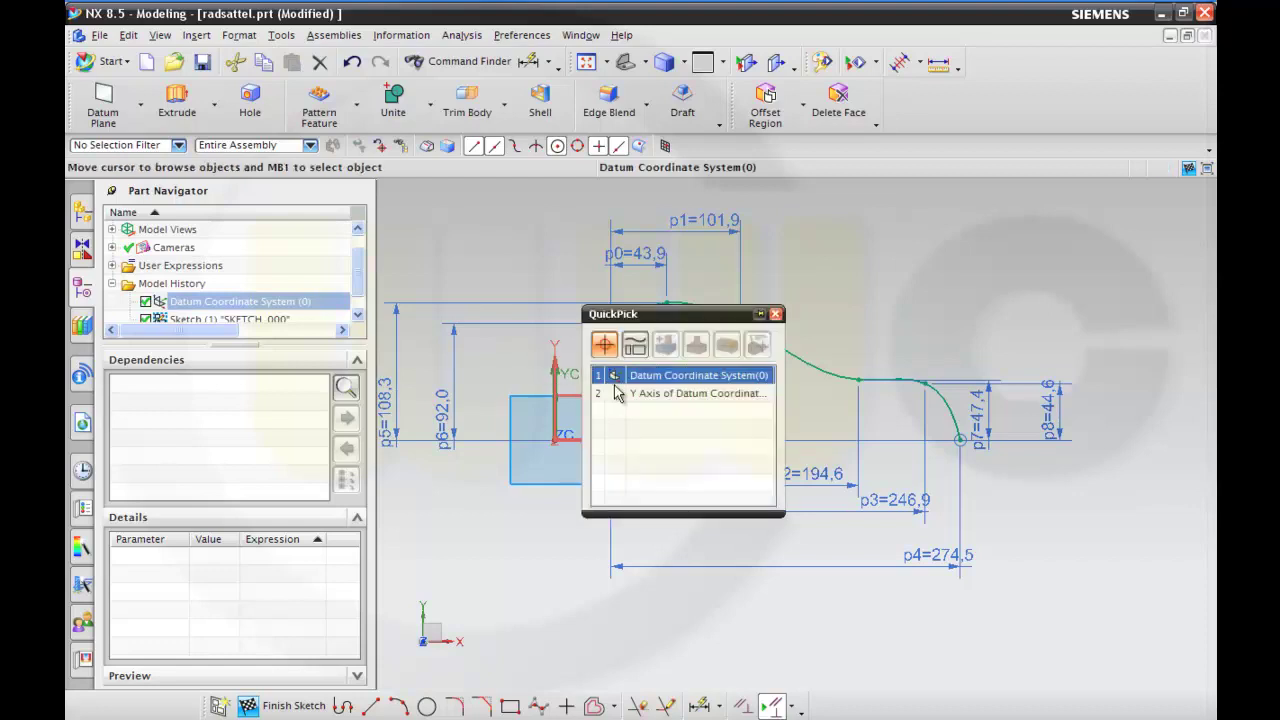
left_click(636, 390)
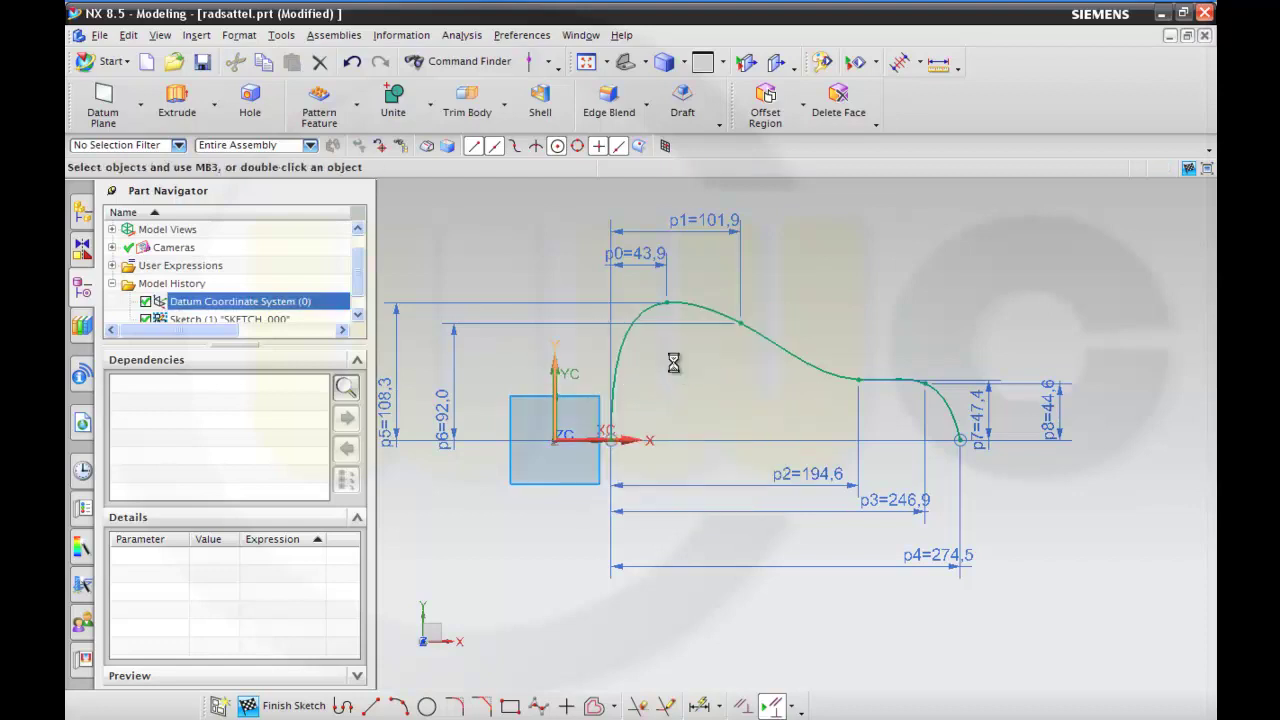
left_click(671, 356)
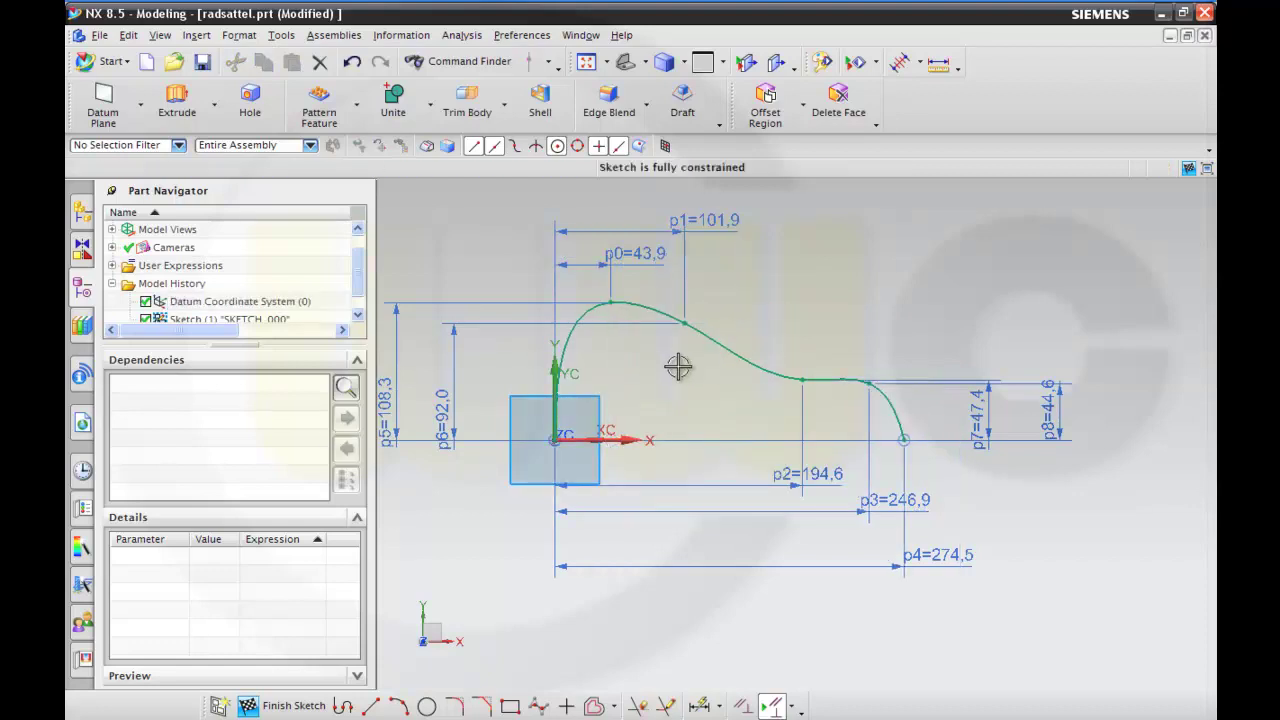
Step: Set the height of the spline's fifth point to 14,5 mm and of its fourth point to 18 mm
mouse_move(814, 626)
middle_mouse_down()
mouse_move(837, 620)
mouse_move(823, 617)
middle_mouse_up()
right_click(823, 619)
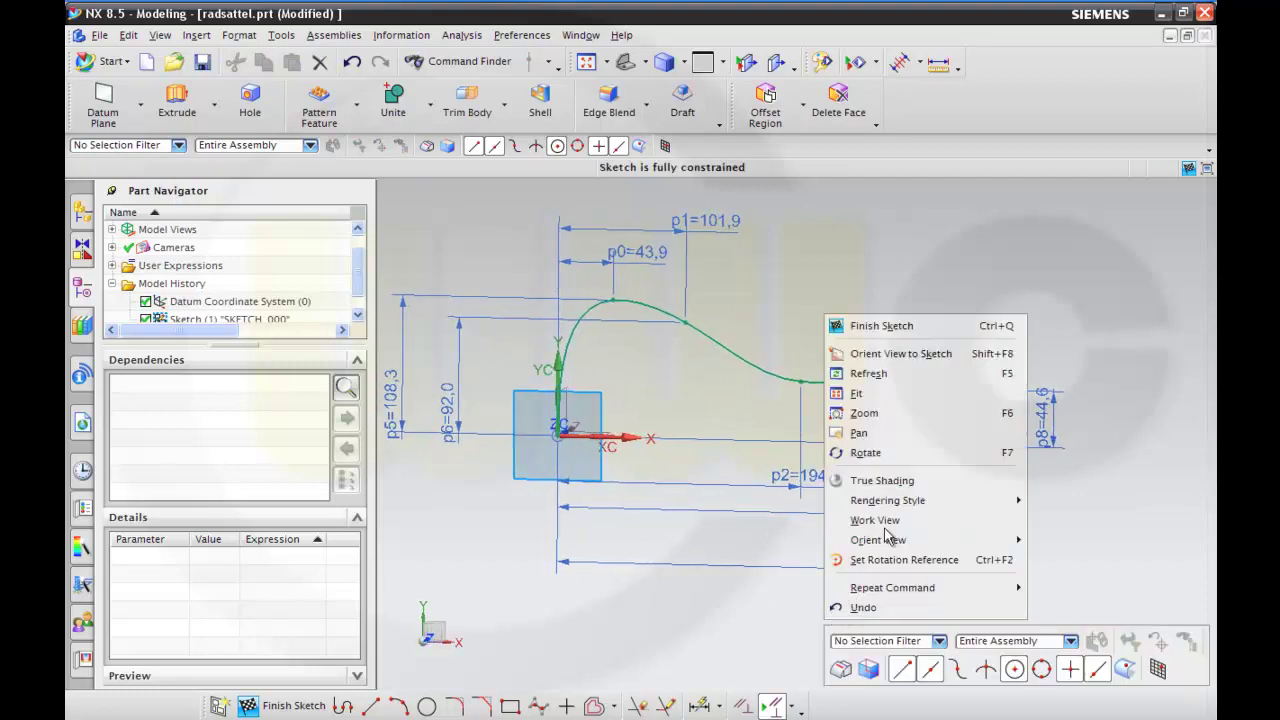
left_click(921, 355)
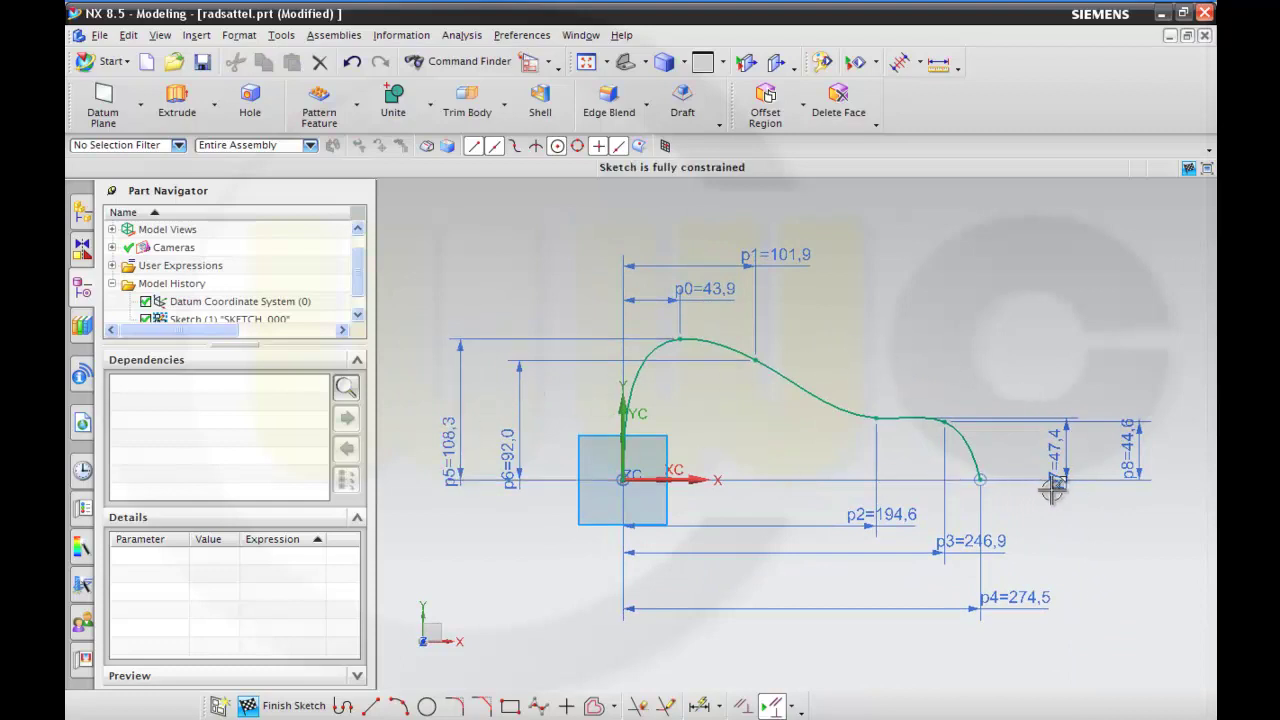
left_click(1131, 461)
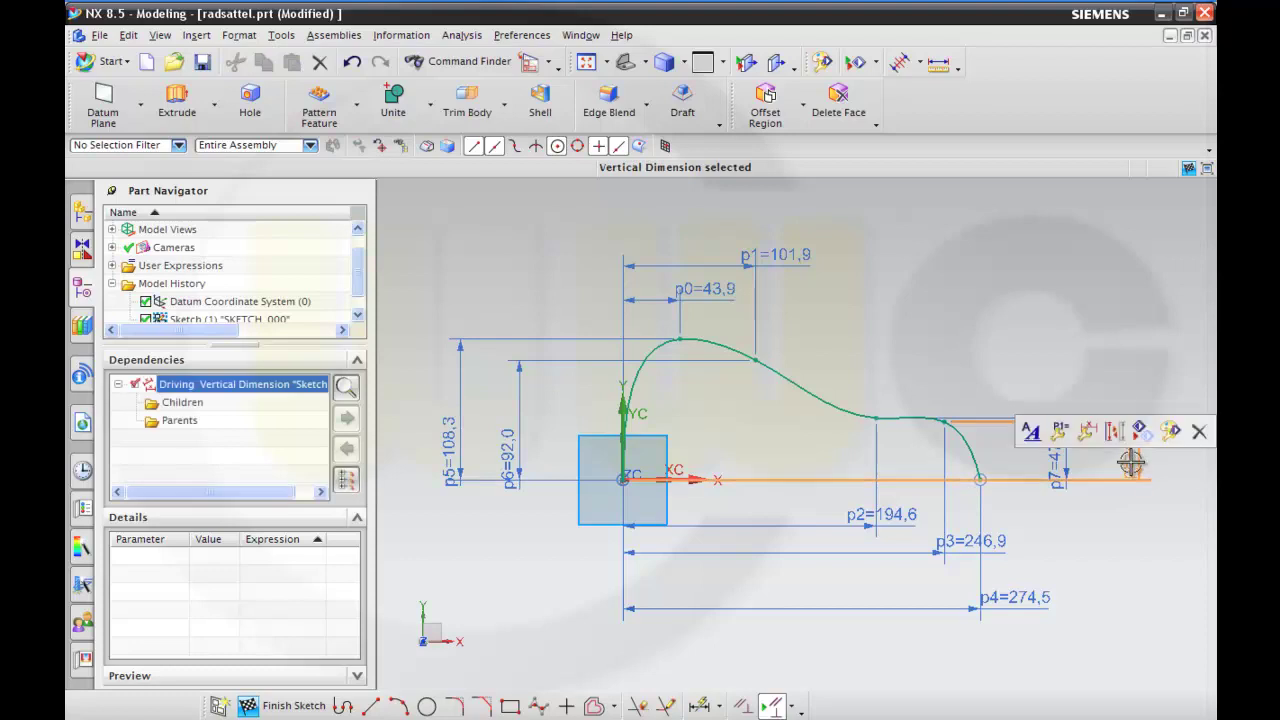
double_click(1131, 461)
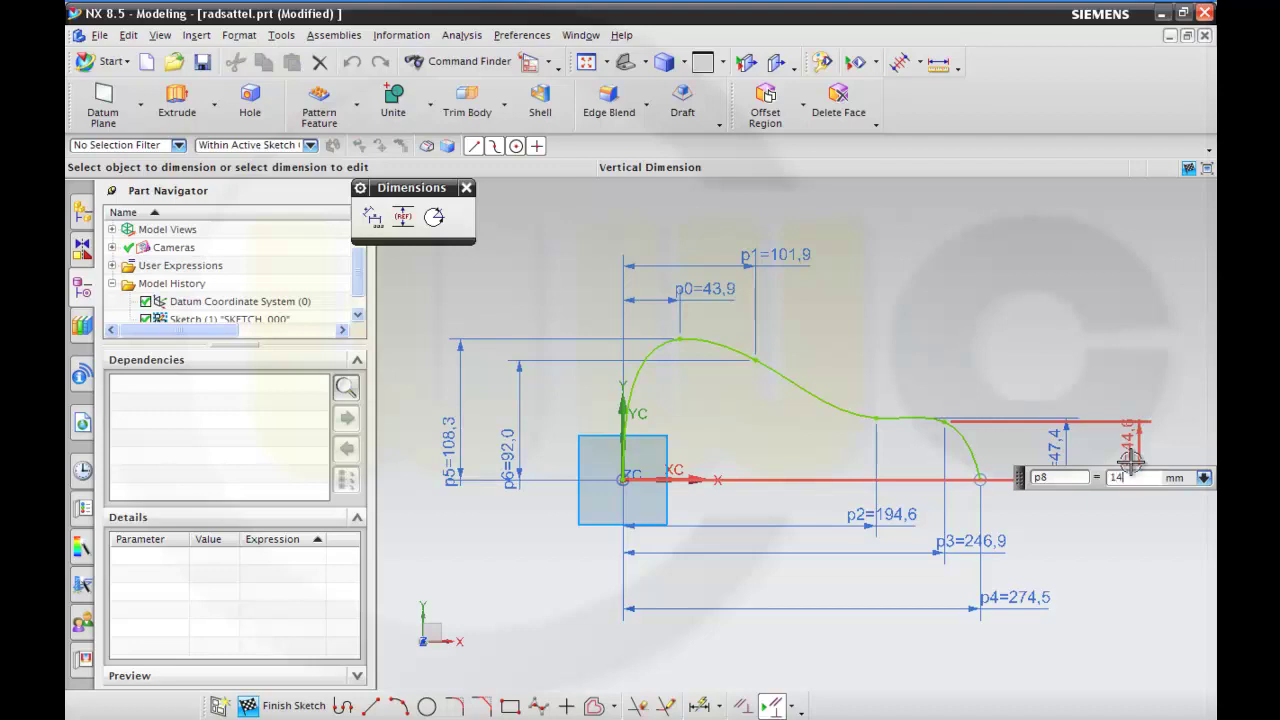
type("14,5")
key("Return")
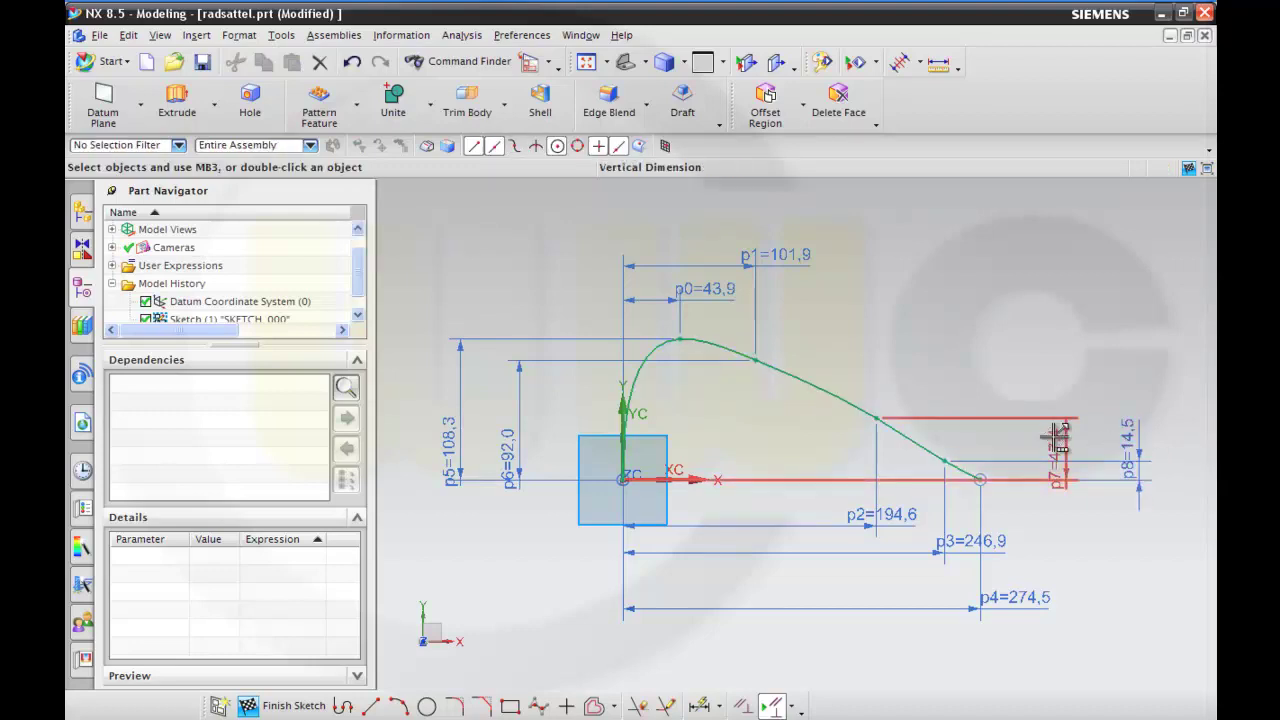
left_click(1053, 438)
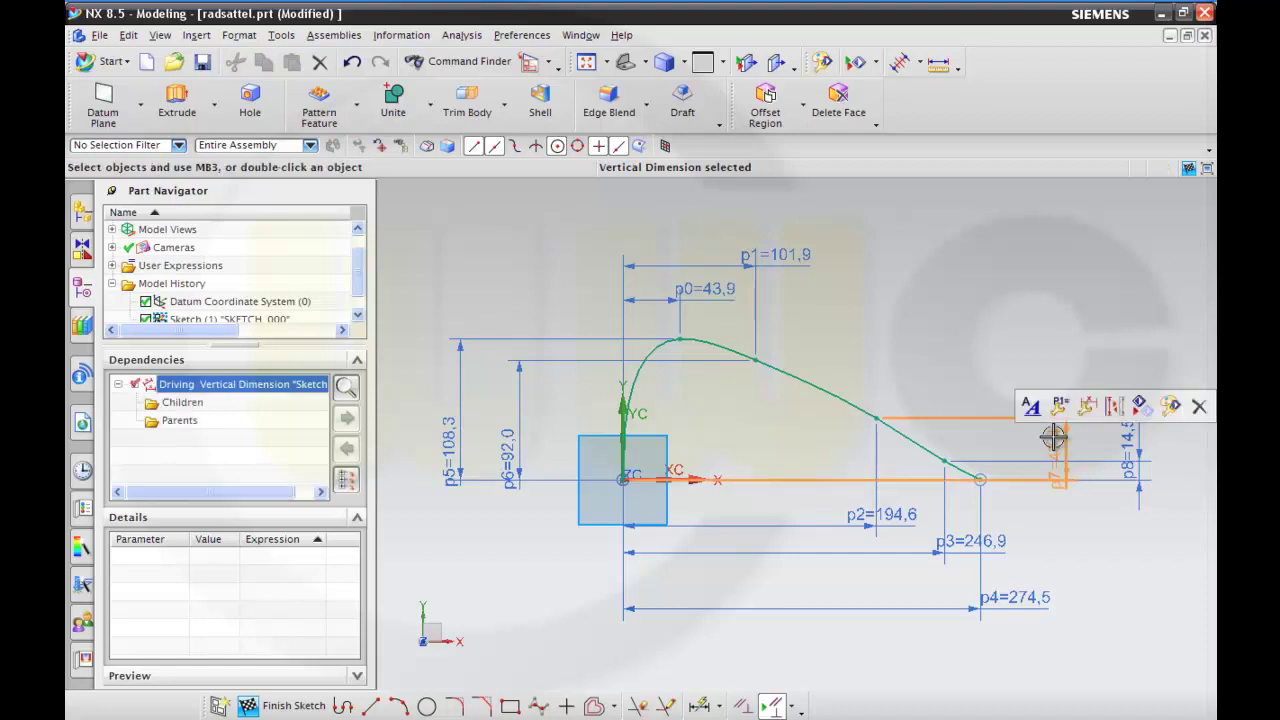
double_click(1053, 438)
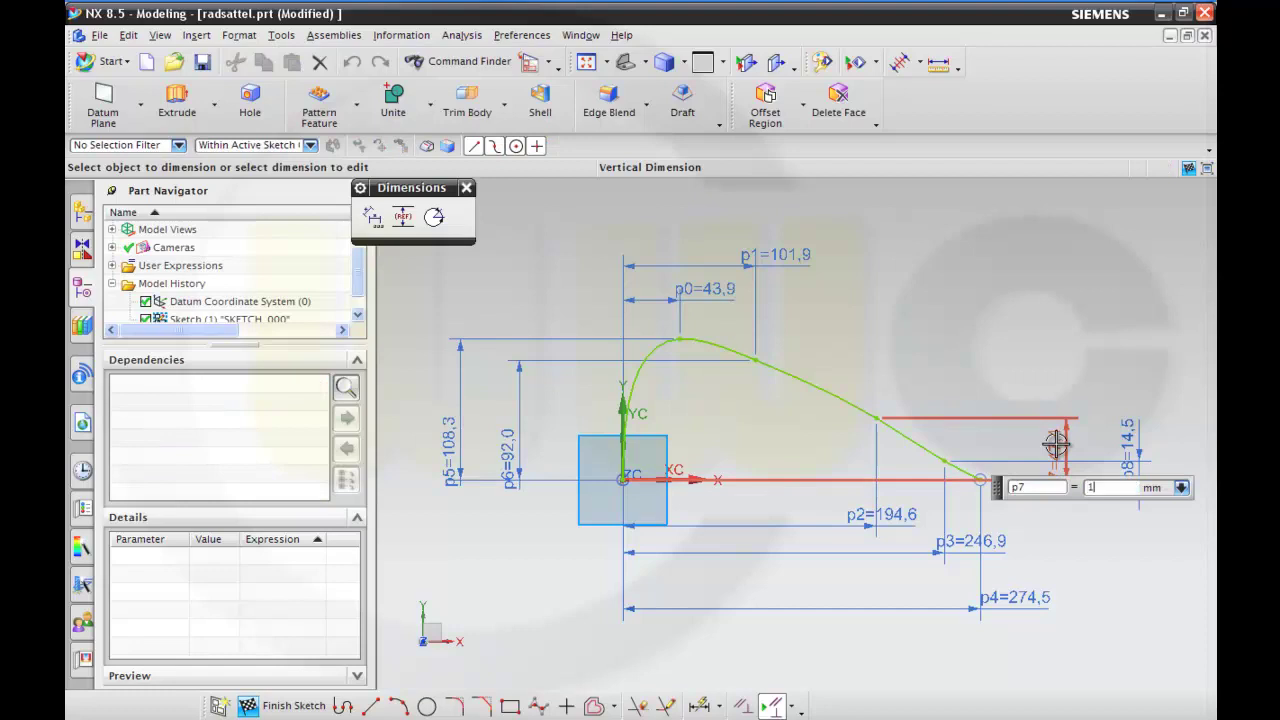
key("Return")
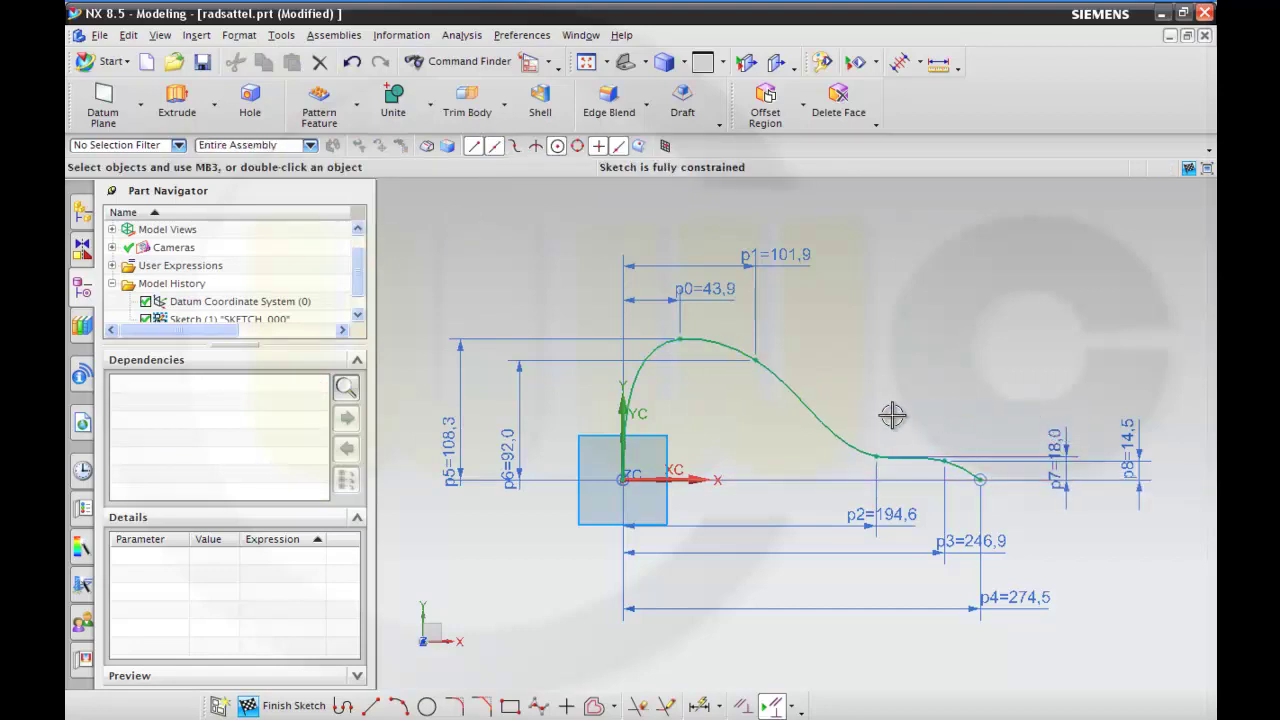
Step: Set the height of the spline's third point to 58 mm and of its second point to 70 mm
double_click(508, 445)
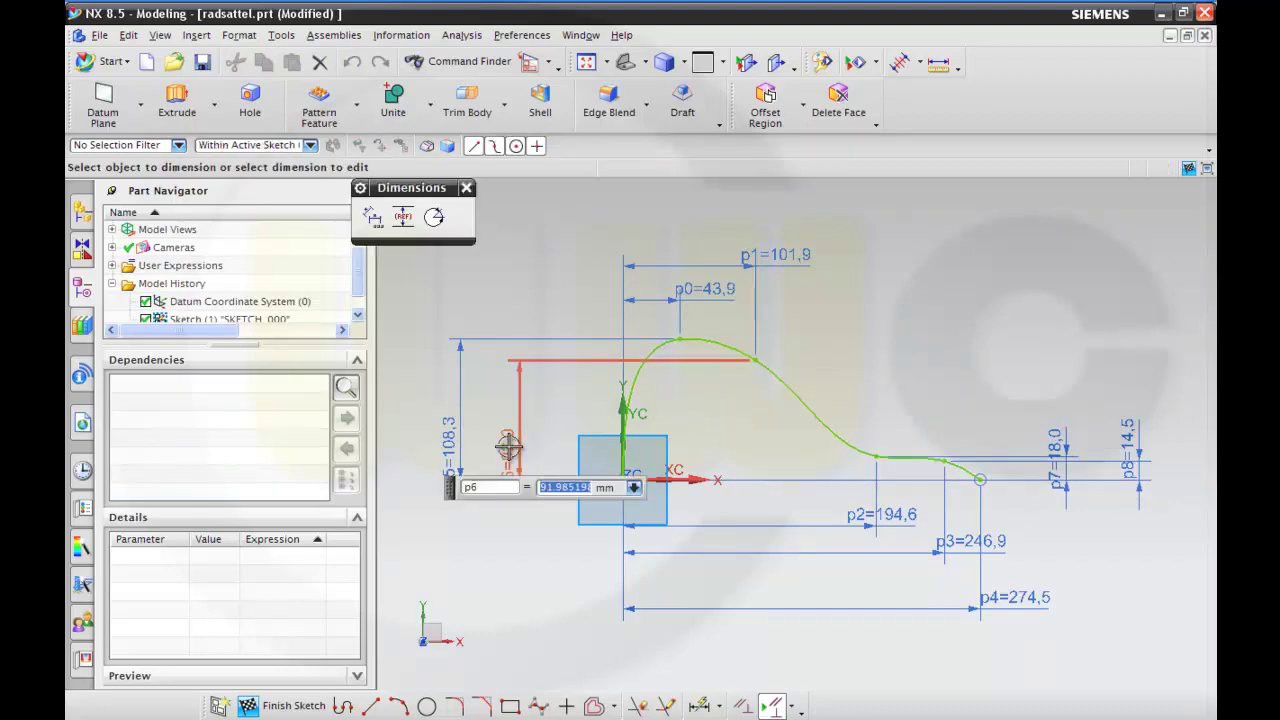
type("58")
key("Return")
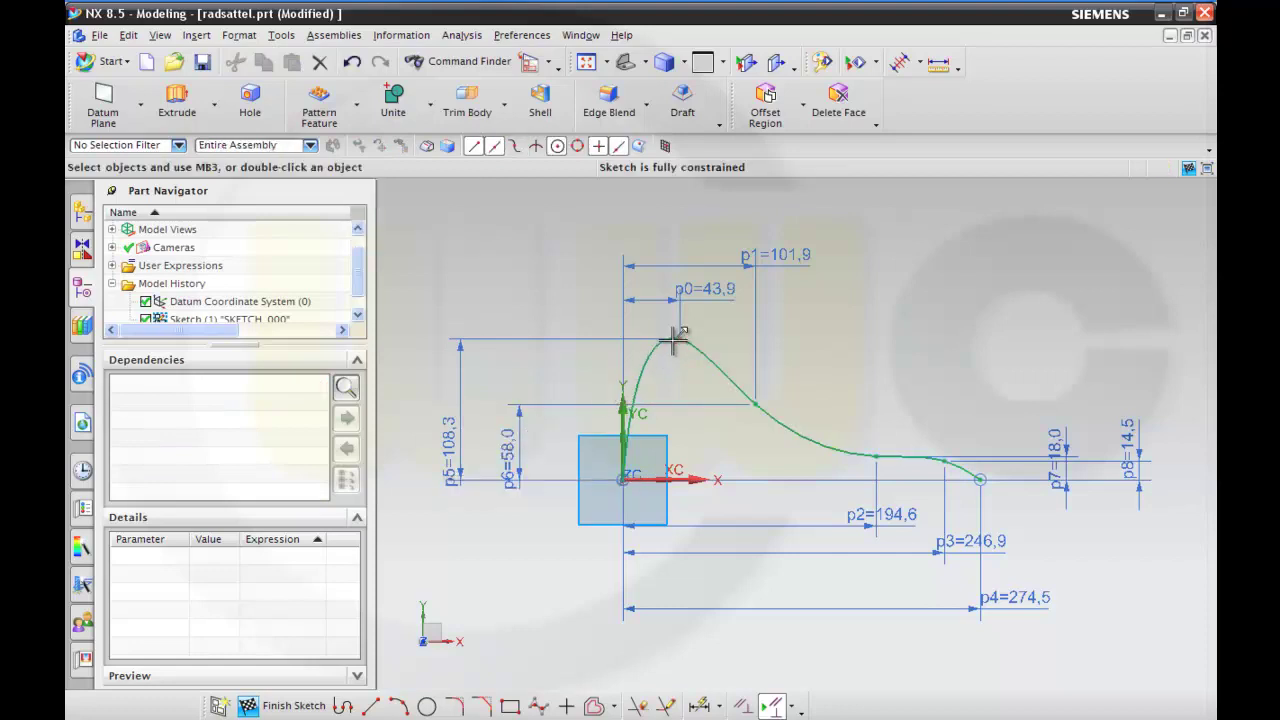
double_click(446, 435)
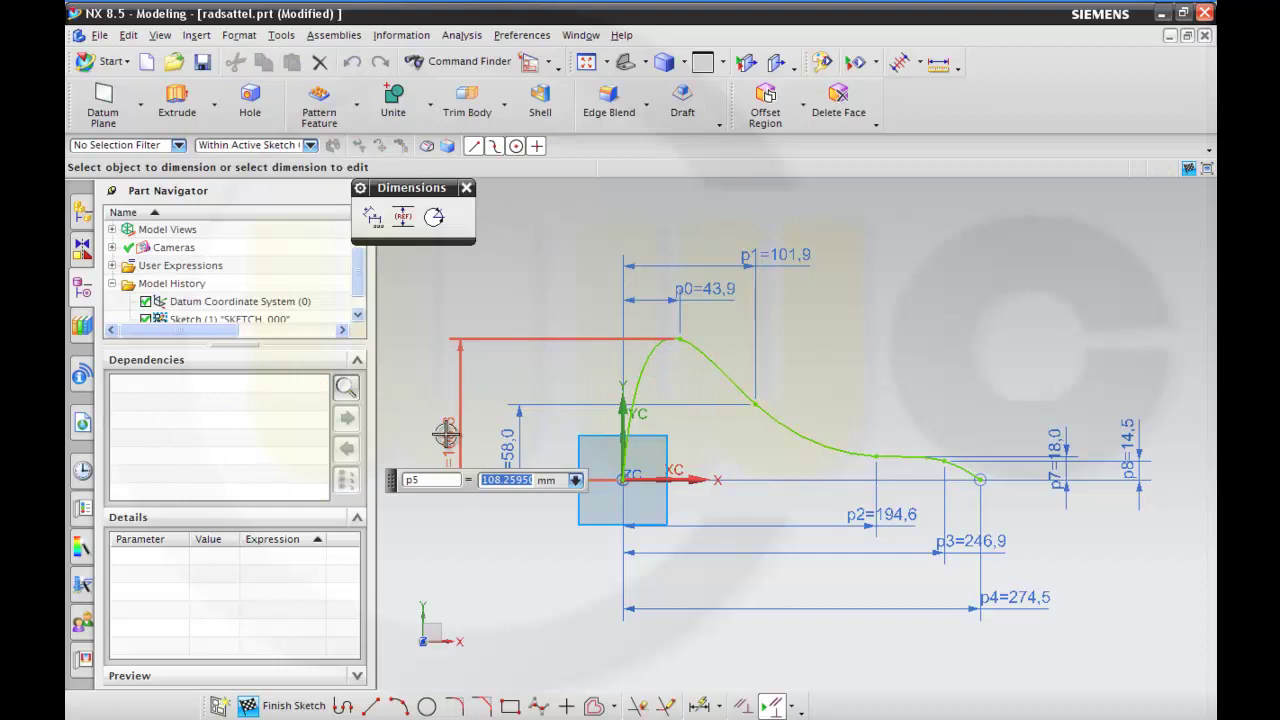
key("Return")
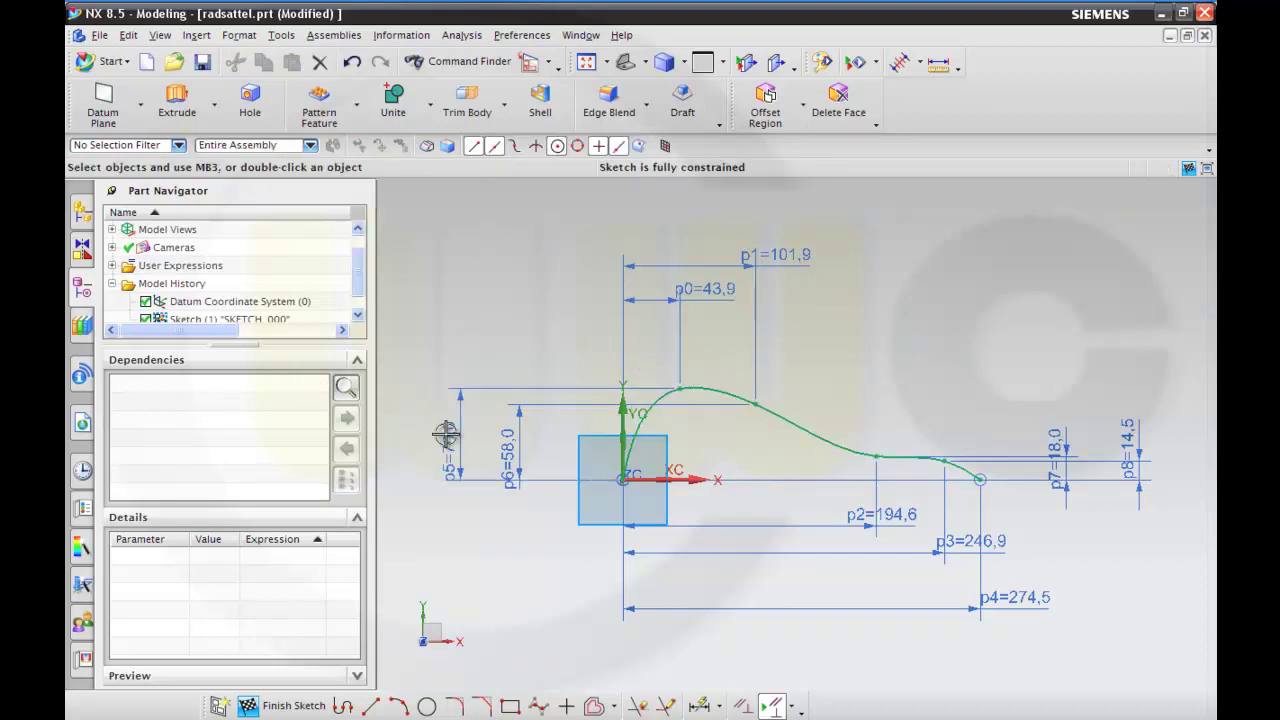
Step: Set the horizontal distances from the spline's start point to its second and third points to 30 mm and 71 mm
double_click(685, 288)
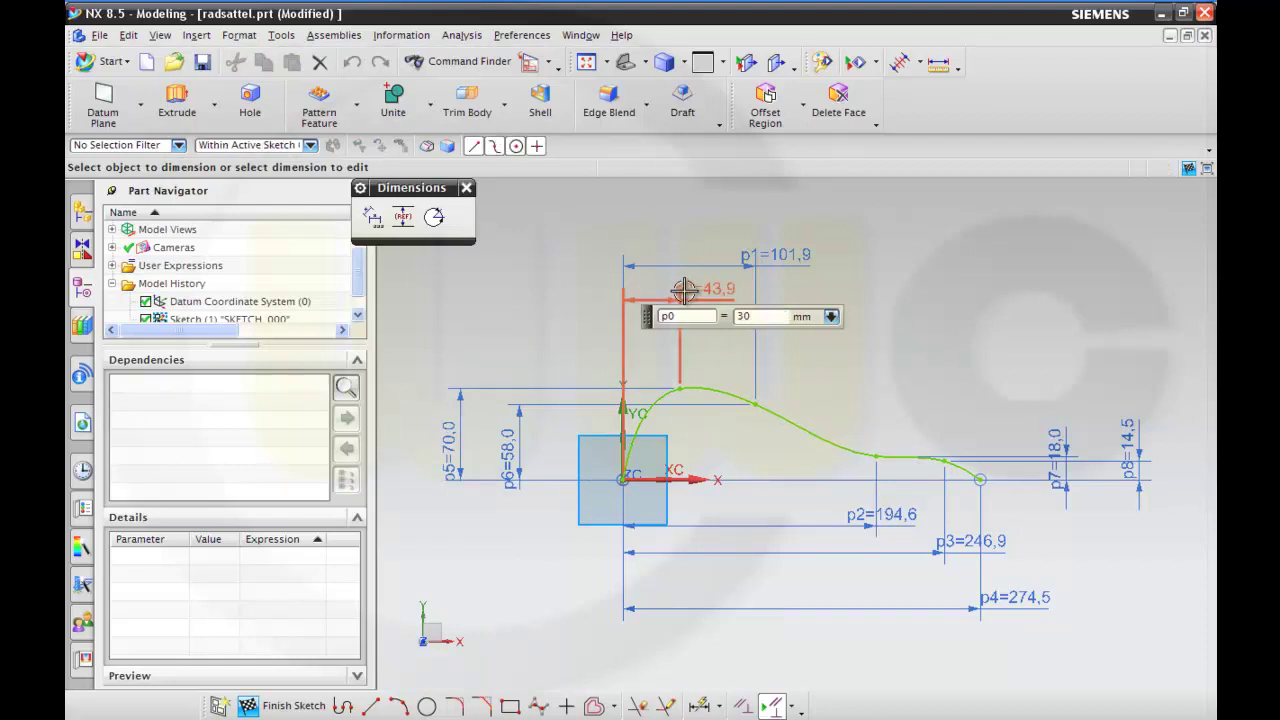
type("30")
key("Return")
double_click(785, 256)
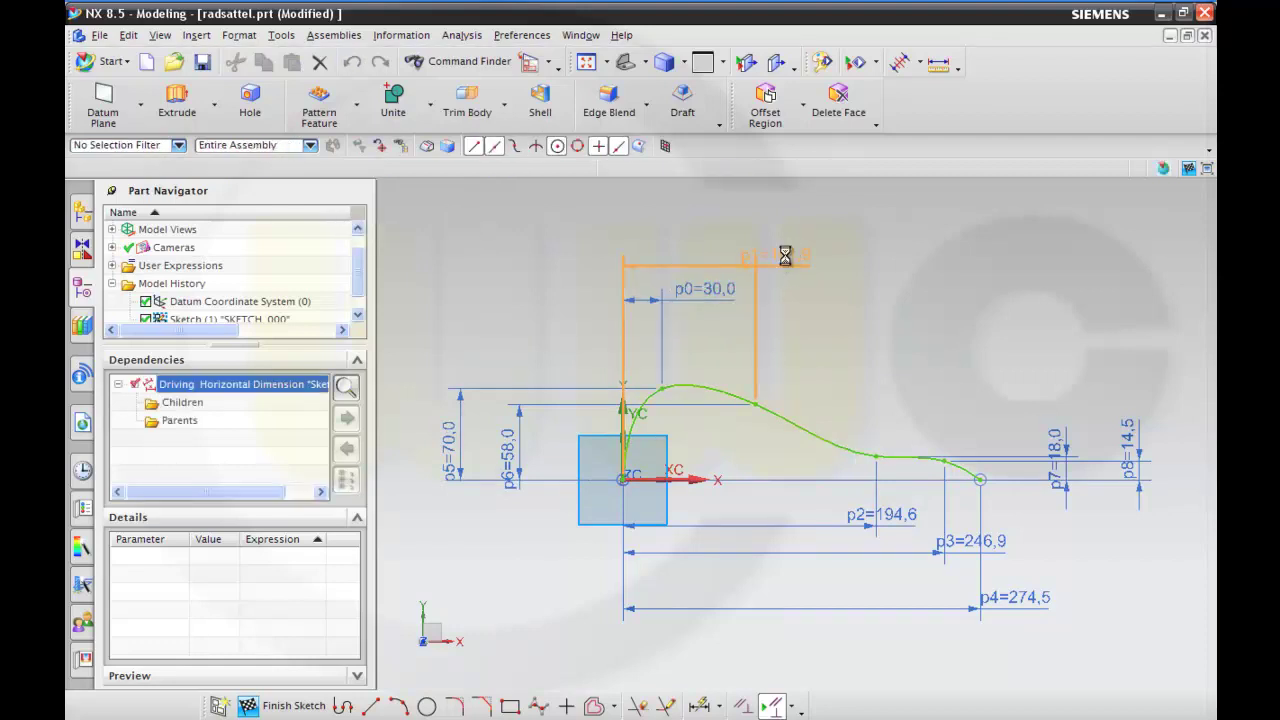
type("71")
key("Return")
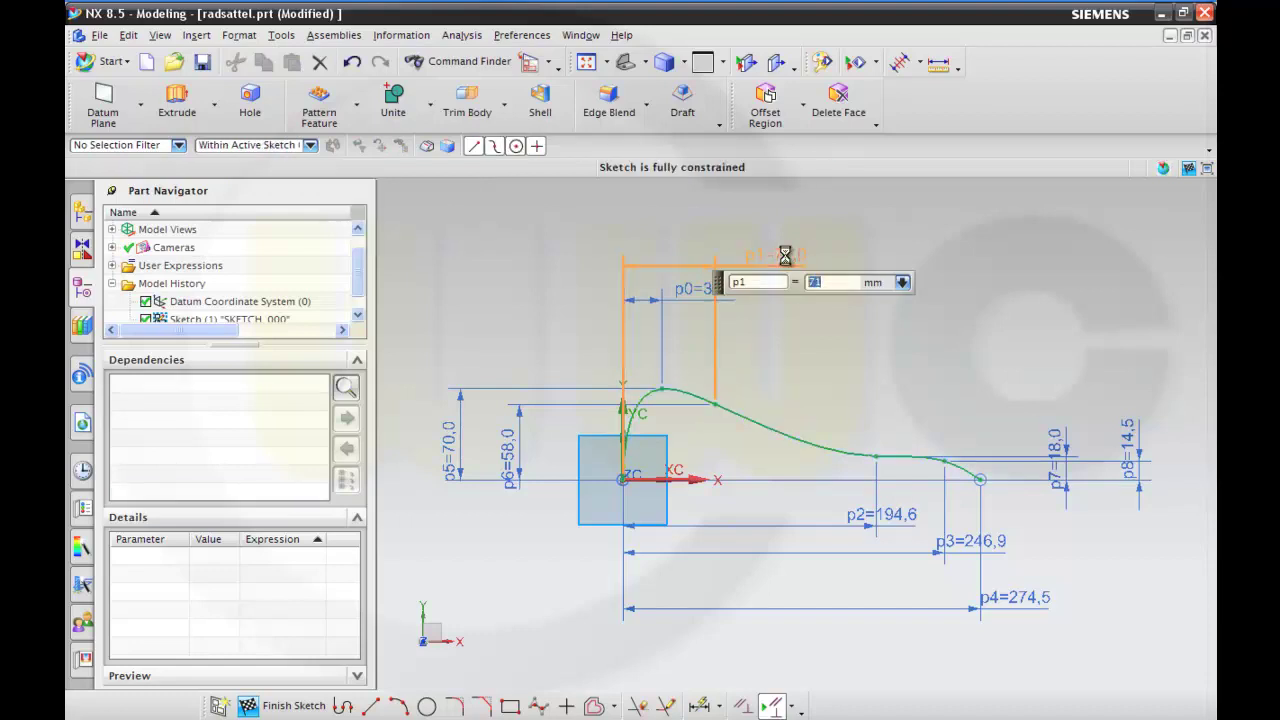
Step: Set the horizontal distances from the spline's start to its fourth point, end point and fifth point to 240, 280 and 269 mm
double_click(876, 515)
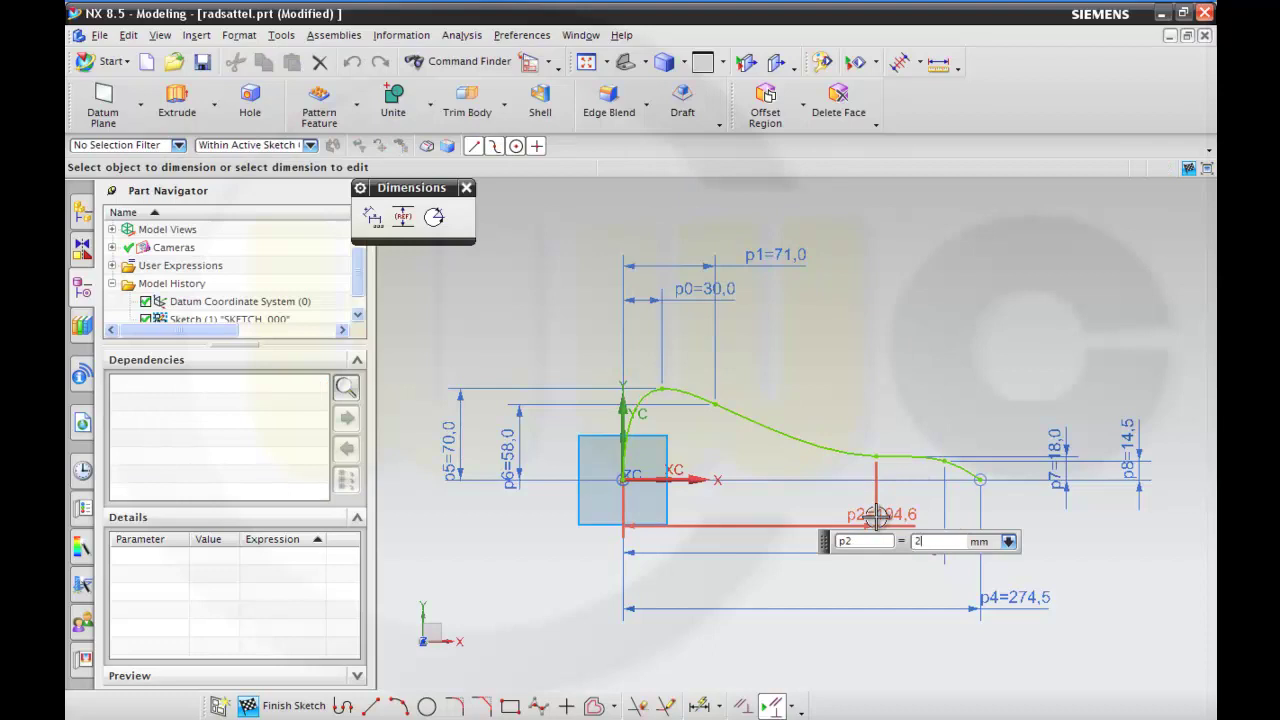
key("Return")
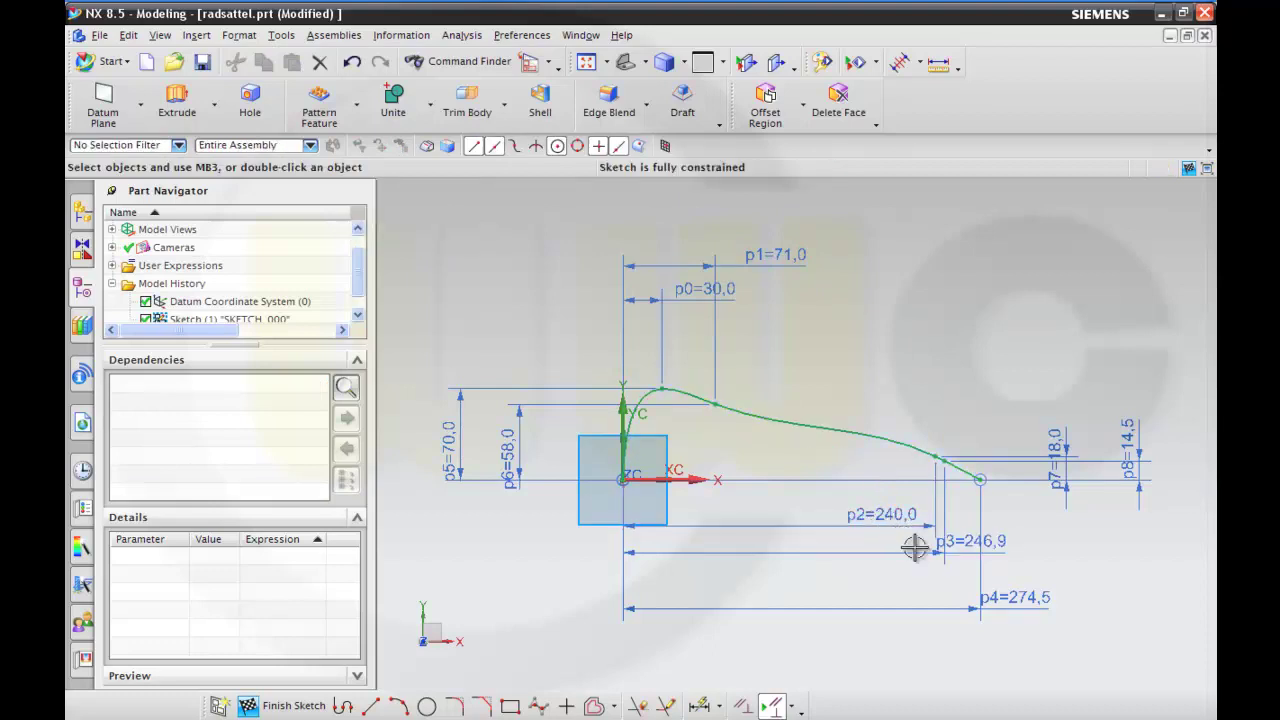
left_click(1014, 601)
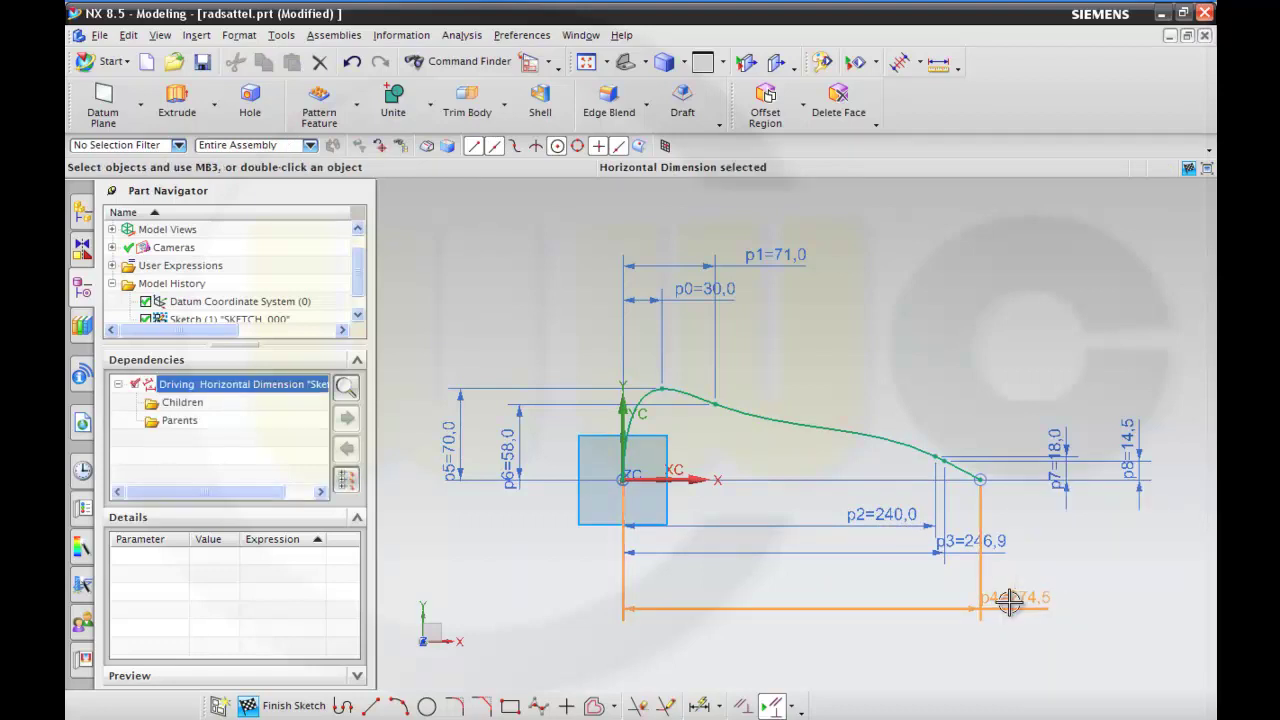
double_click(1009, 600)
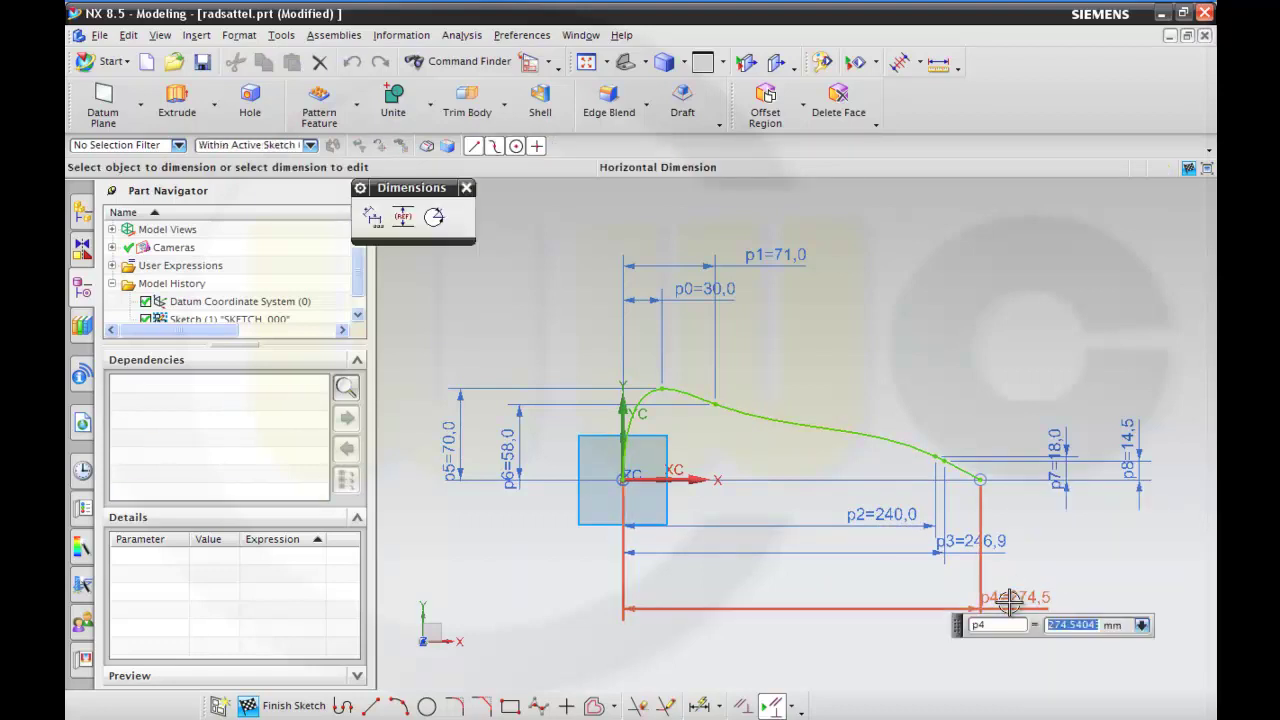
key("Return")
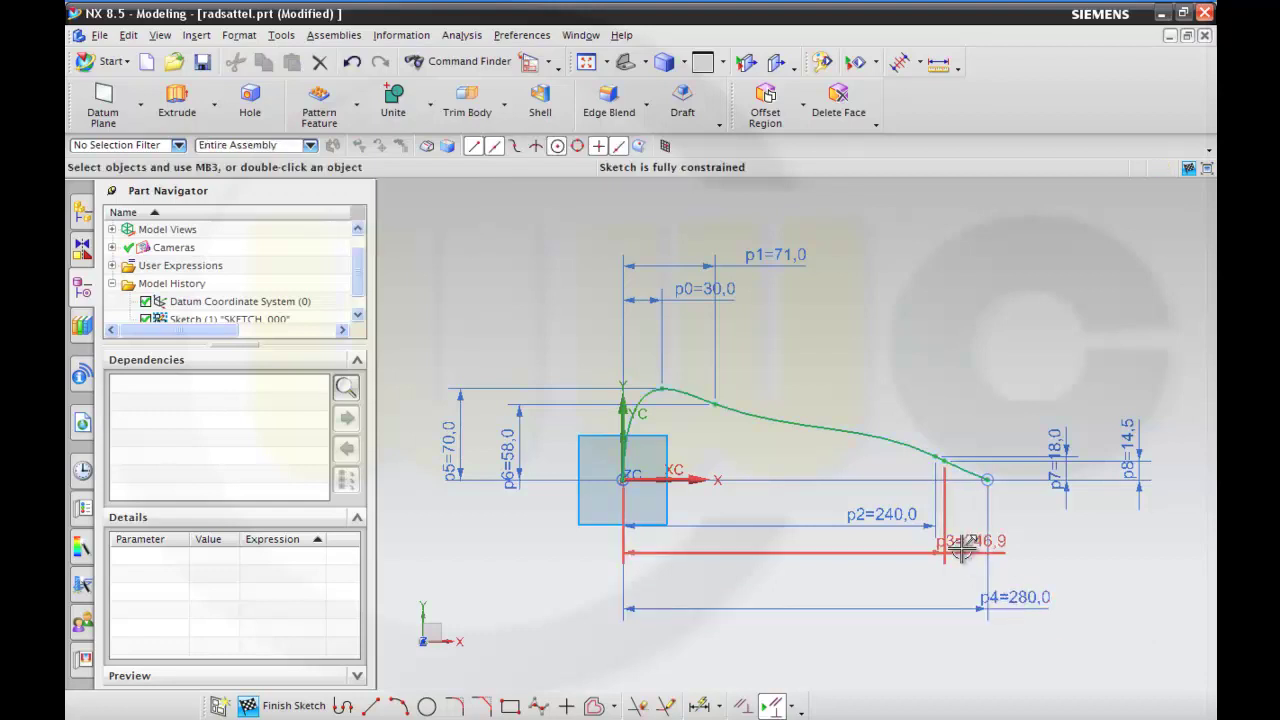
left_click(963, 540)
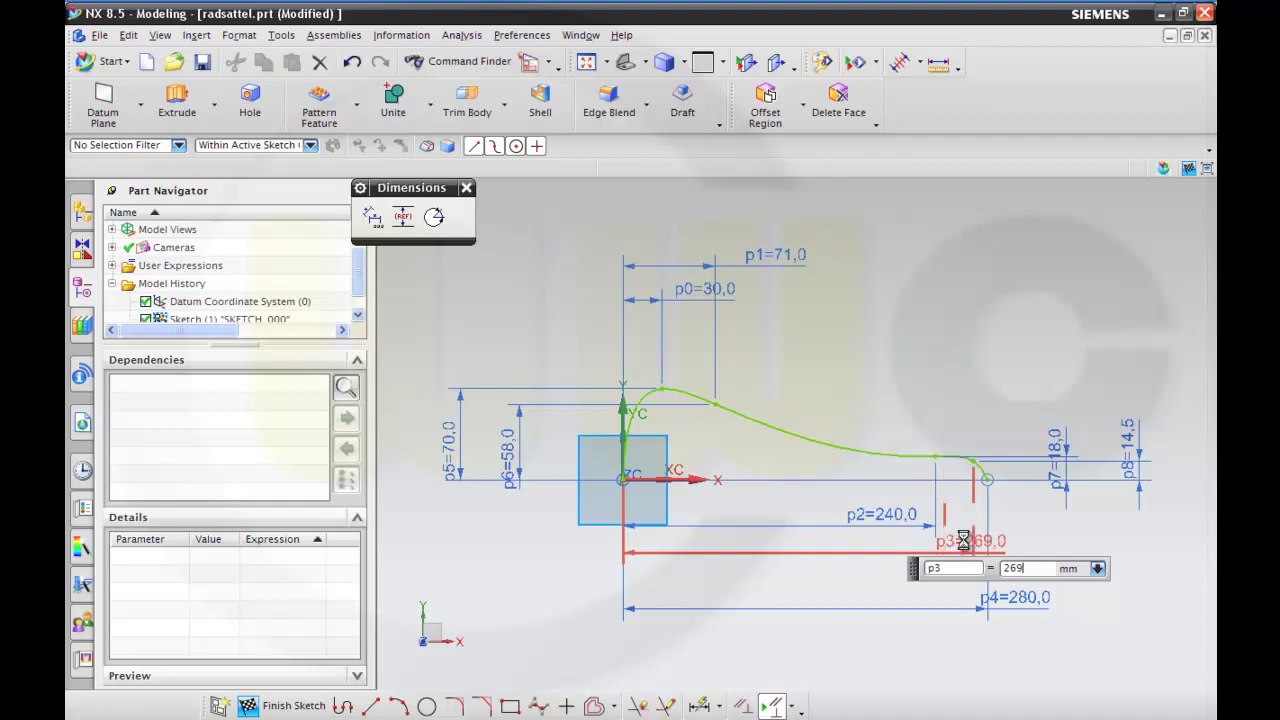
Step: Apply the 269 mm horizontal distance for the fifth point, and constrain the spline's tangent at its start point along the Y axis
key("Return")
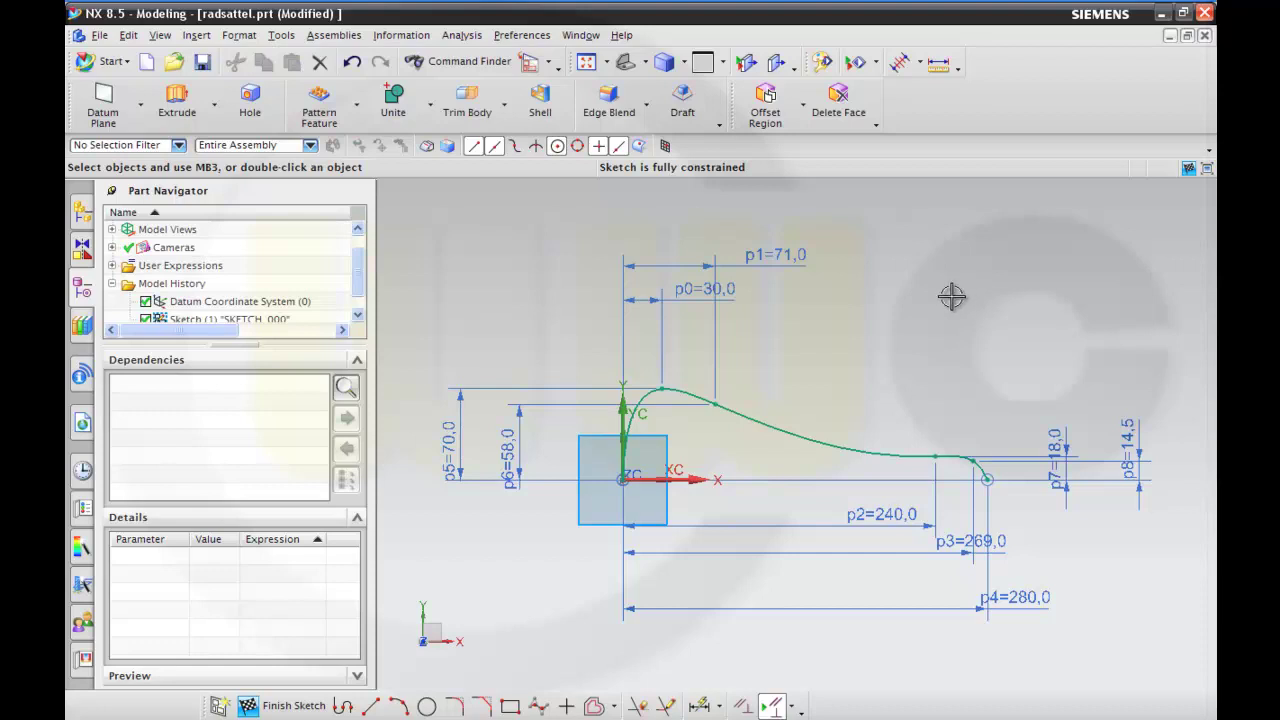
left_click(766, 427)
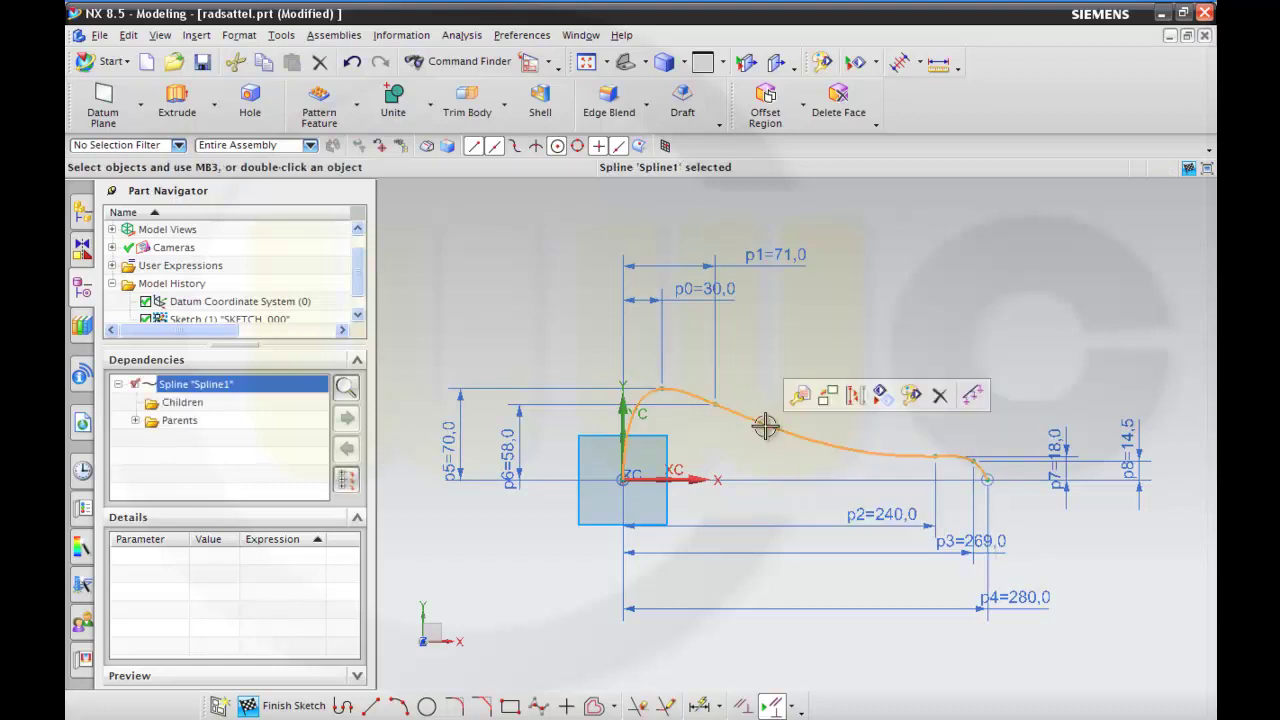
double_click(766, 424)
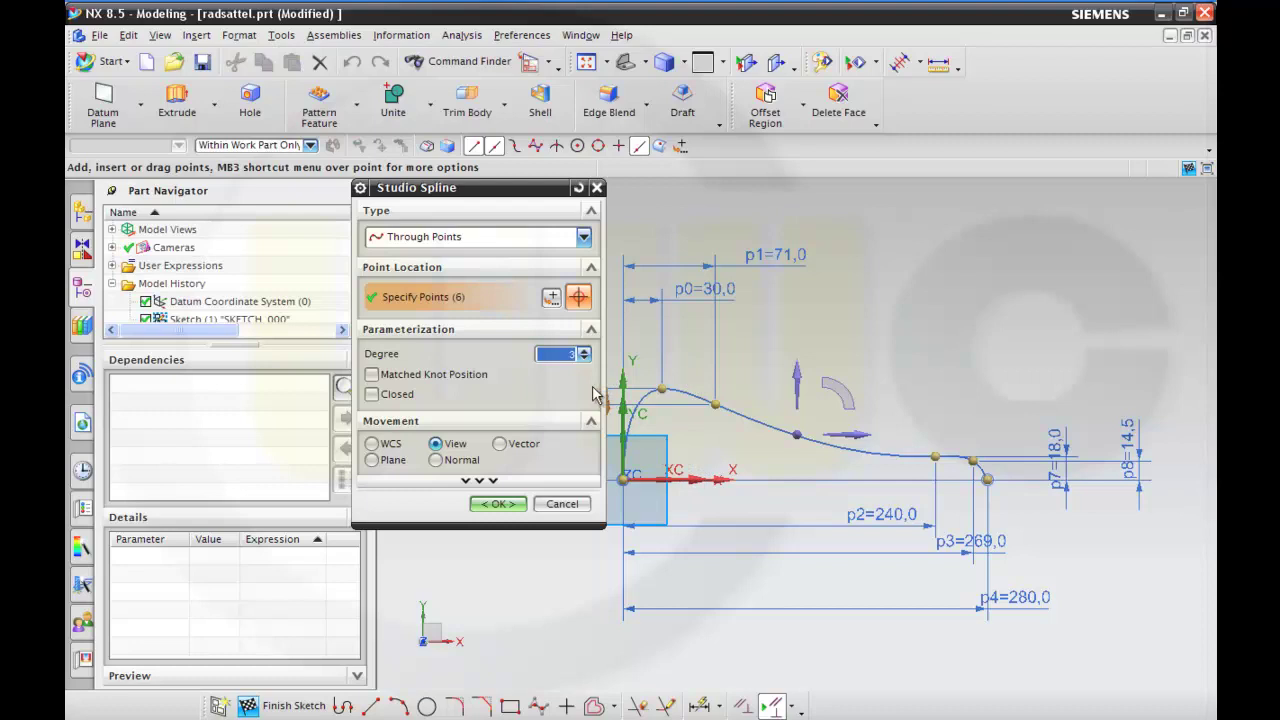
left_click(487, 481)
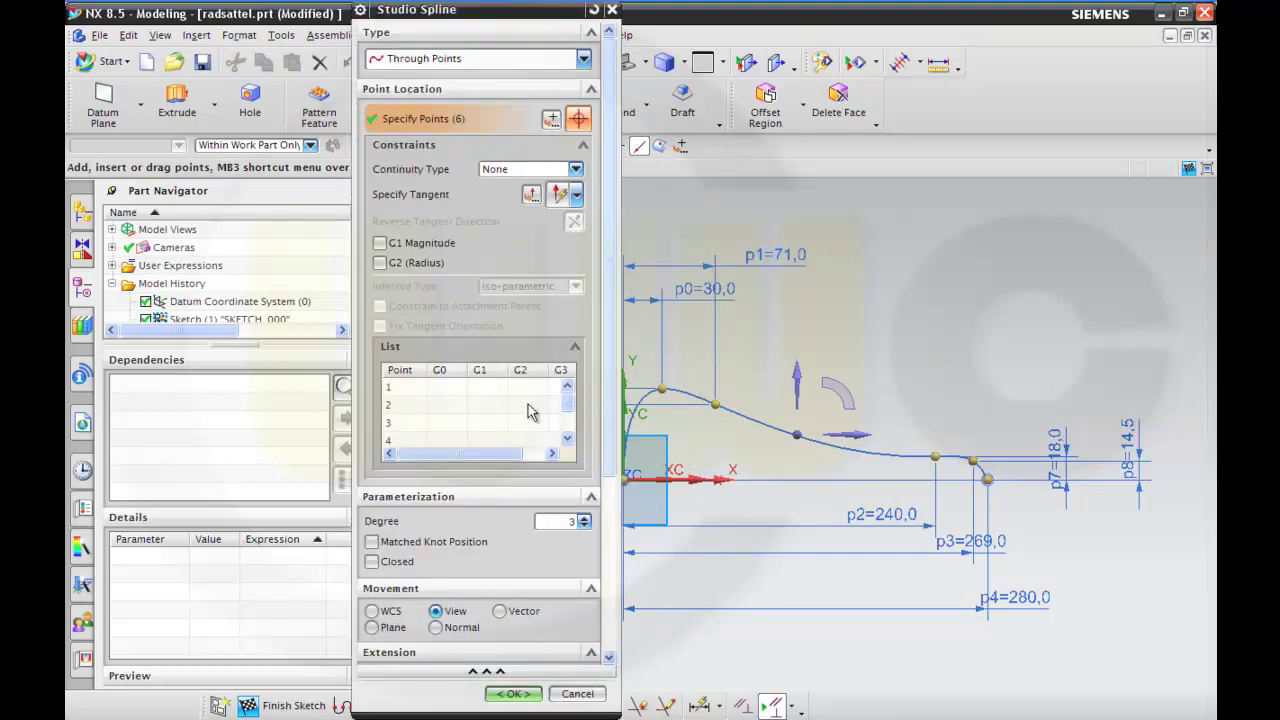
left_click(410, 392)
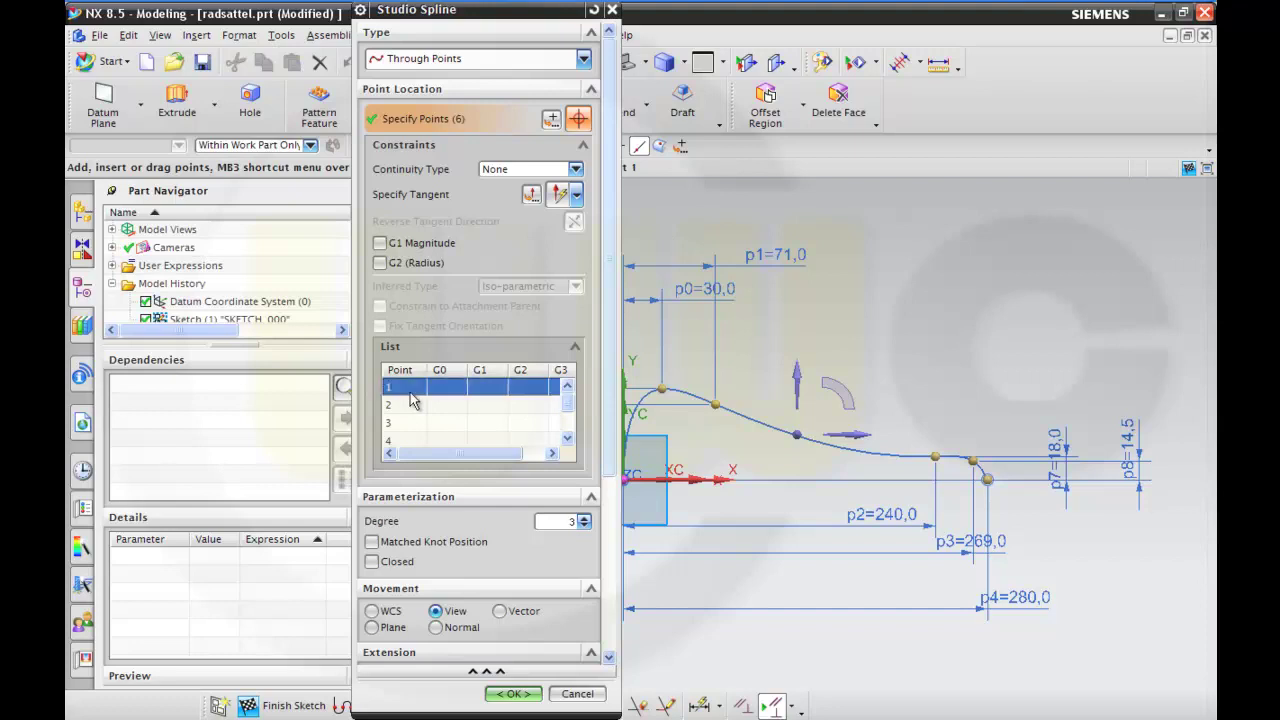
left_click_drag(498, 20, 371, 24)
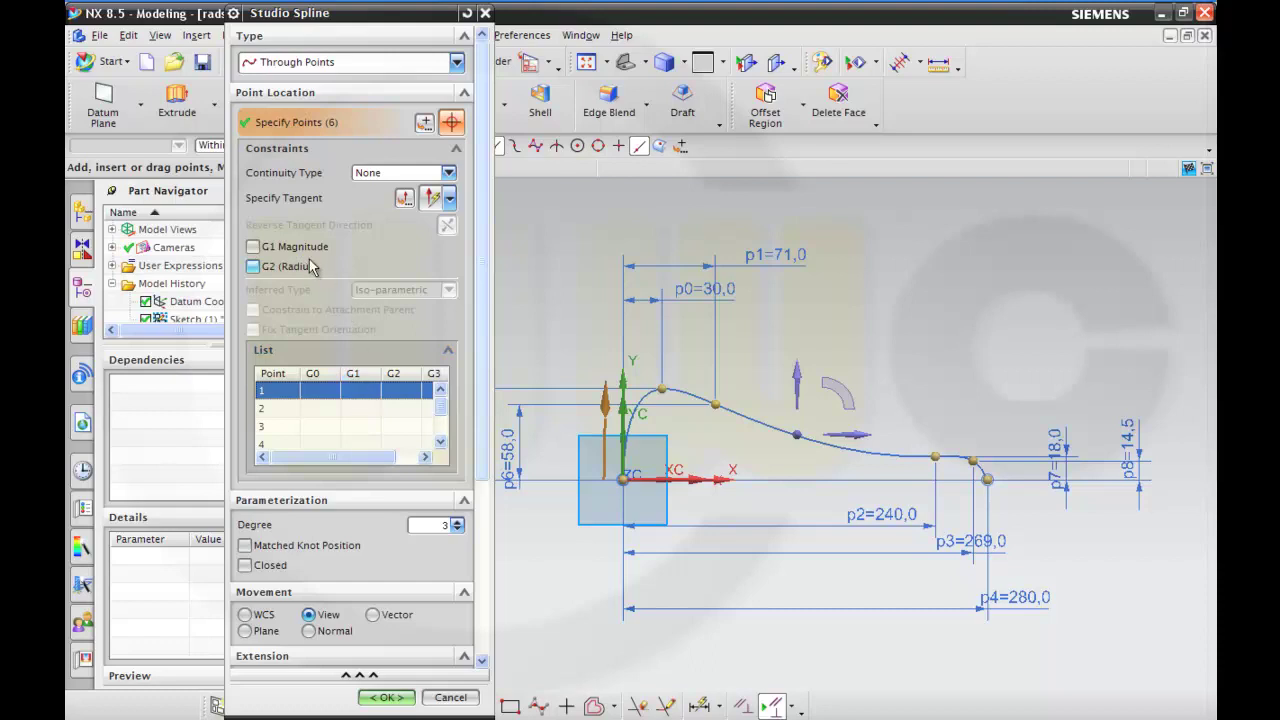
left_click(253, 247)
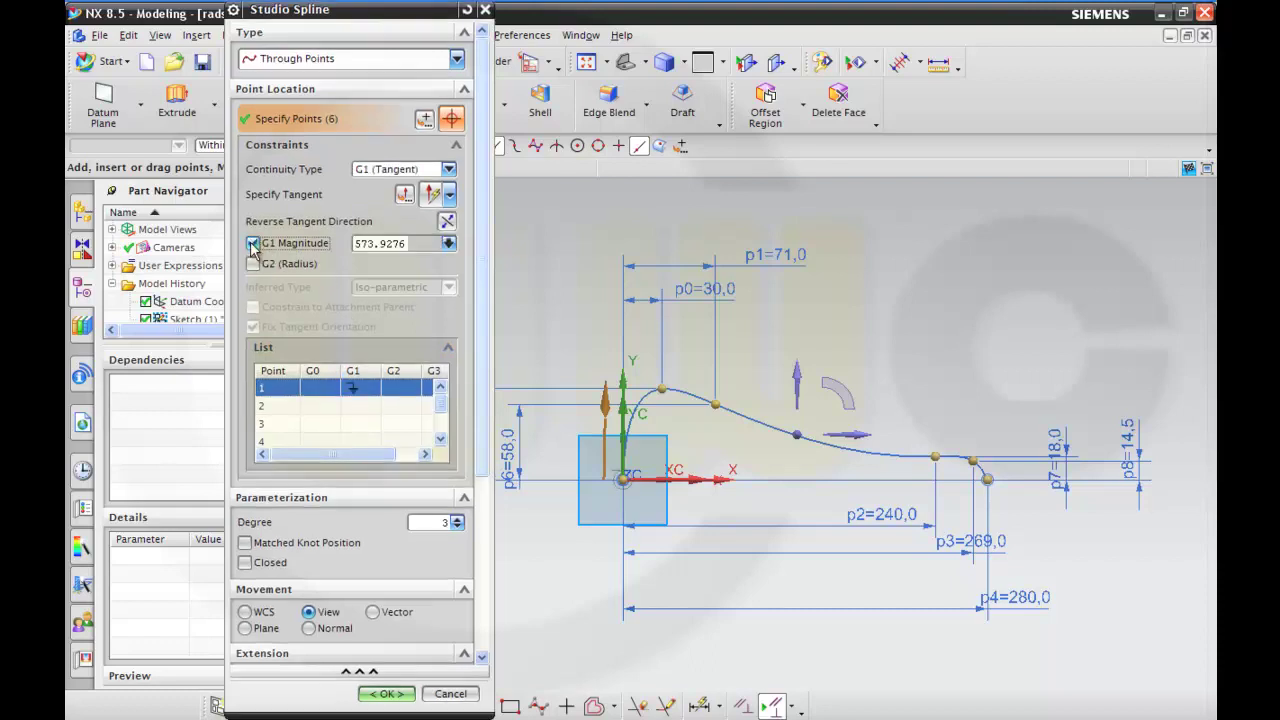
left_click(404, 195)
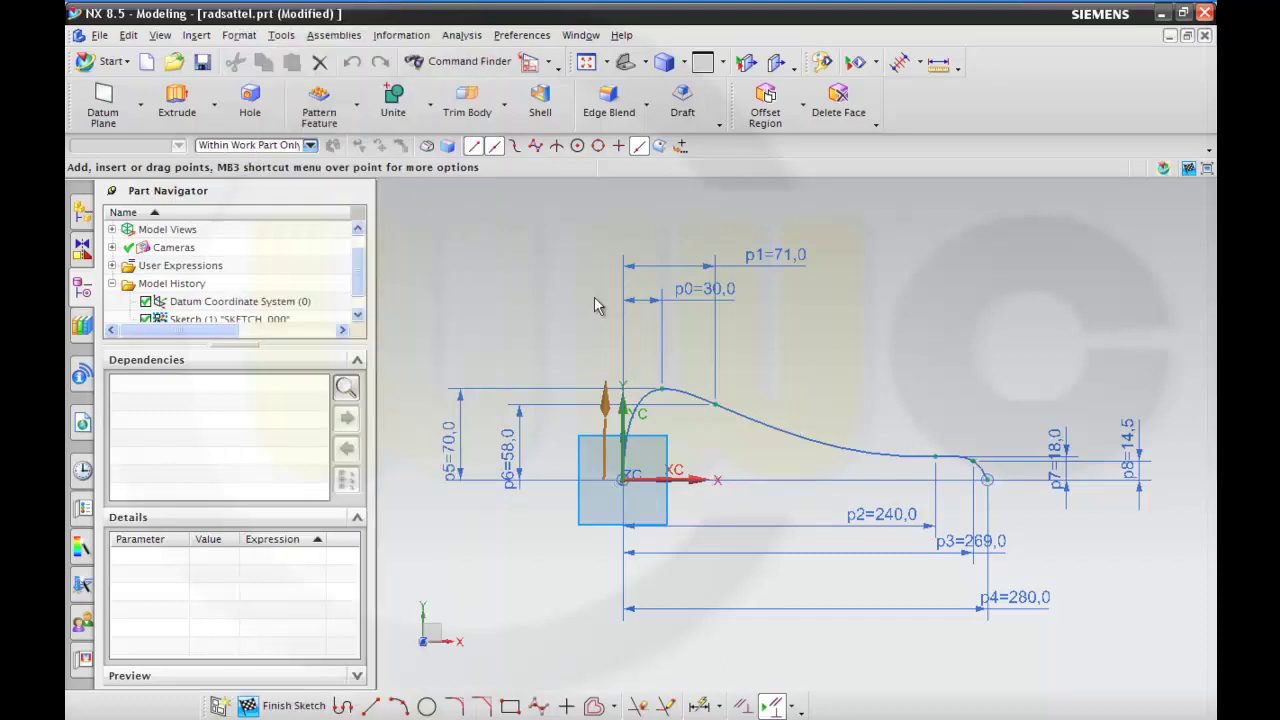
left_click(622, 403)
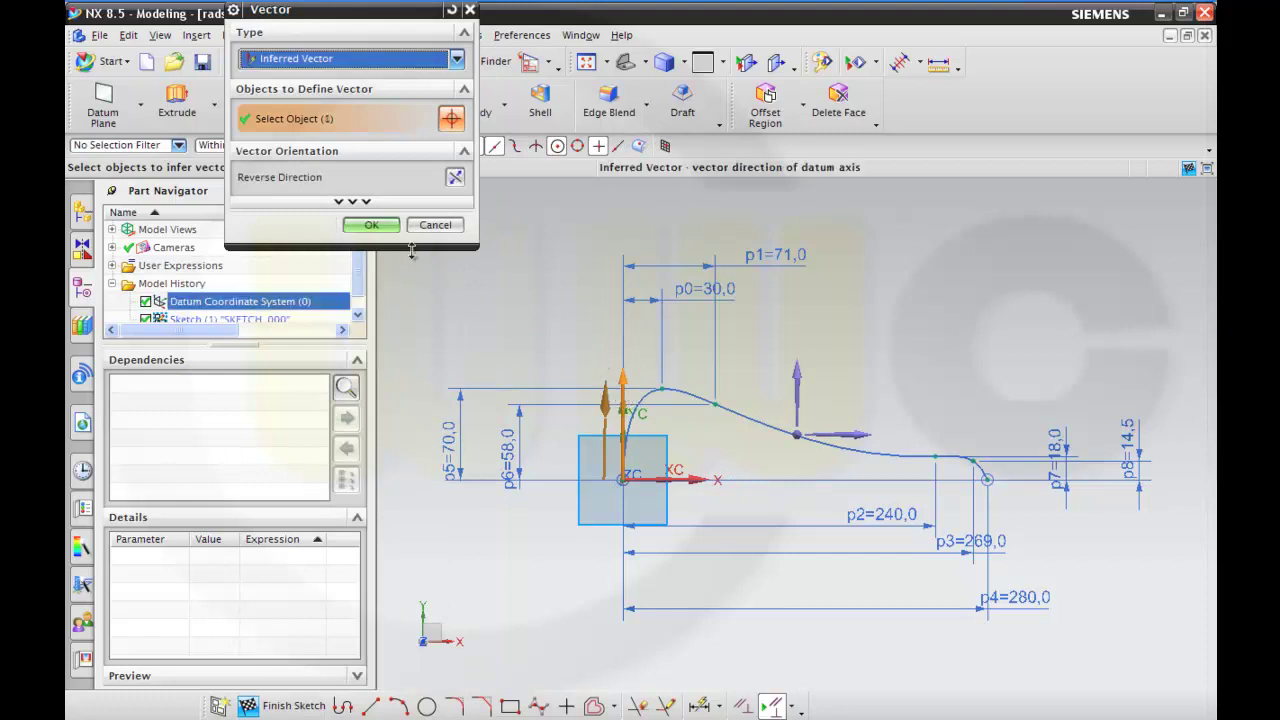
left_click(392, 228)
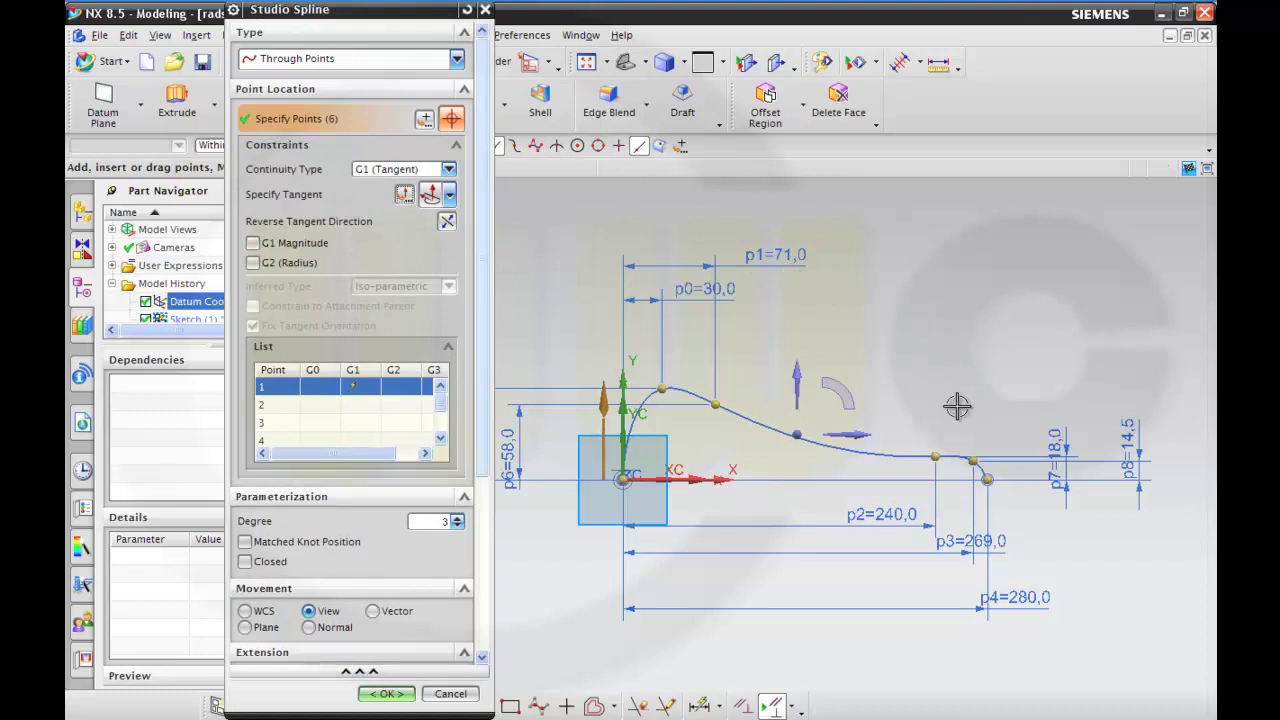
Step: Constrain the spline's tangent at its end point (point 6) along the Y axis and reverse the tangent direction
left_click_drag(440, 415, 441, 432)
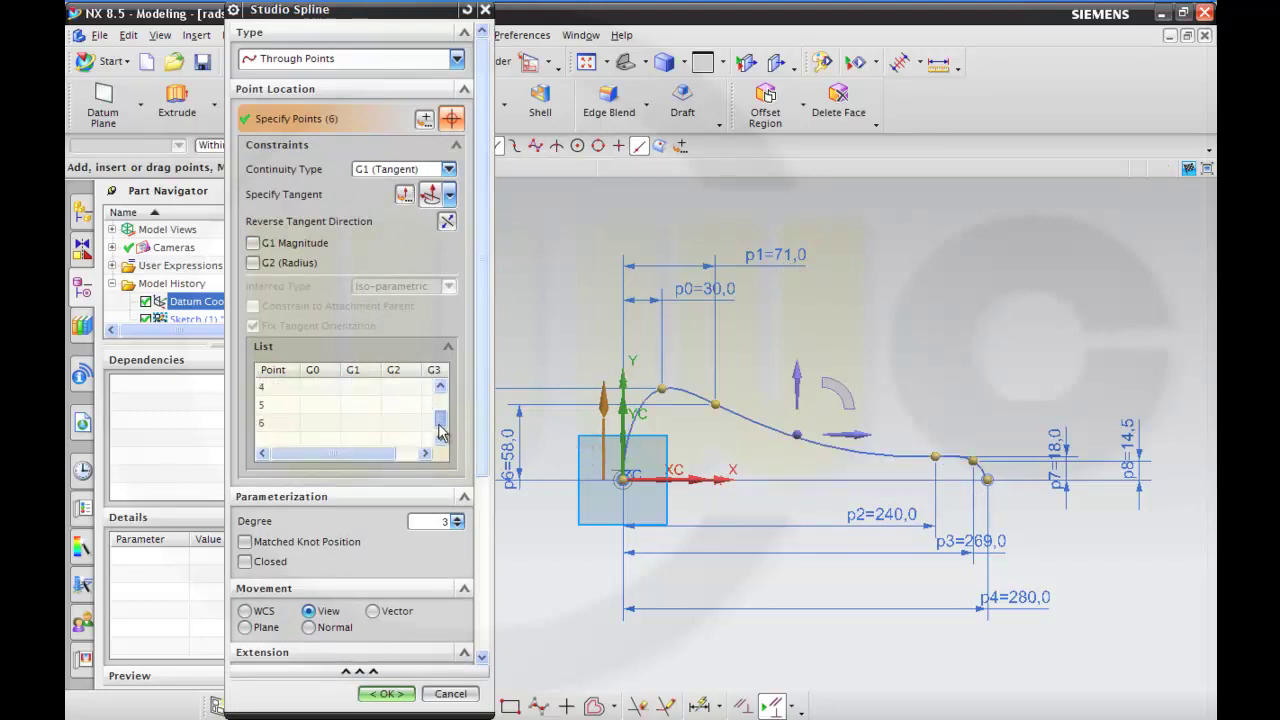
left_click(292, 423)
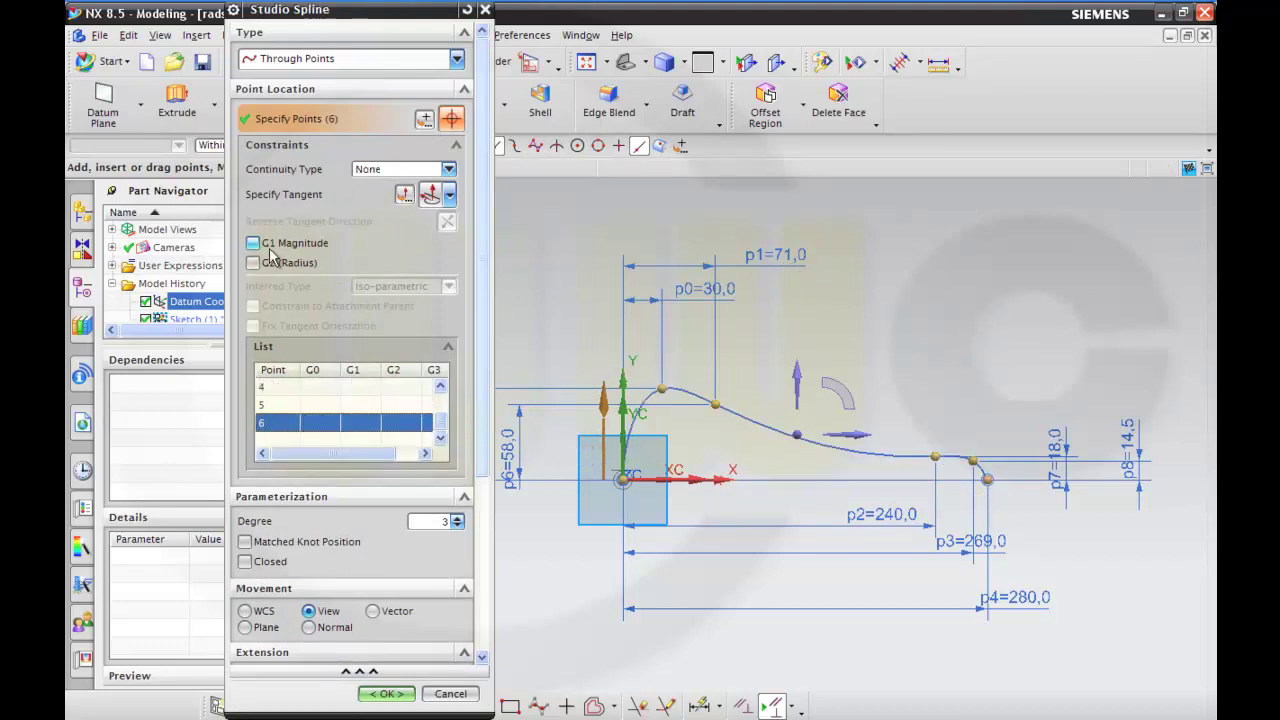
left_click(254, 243)
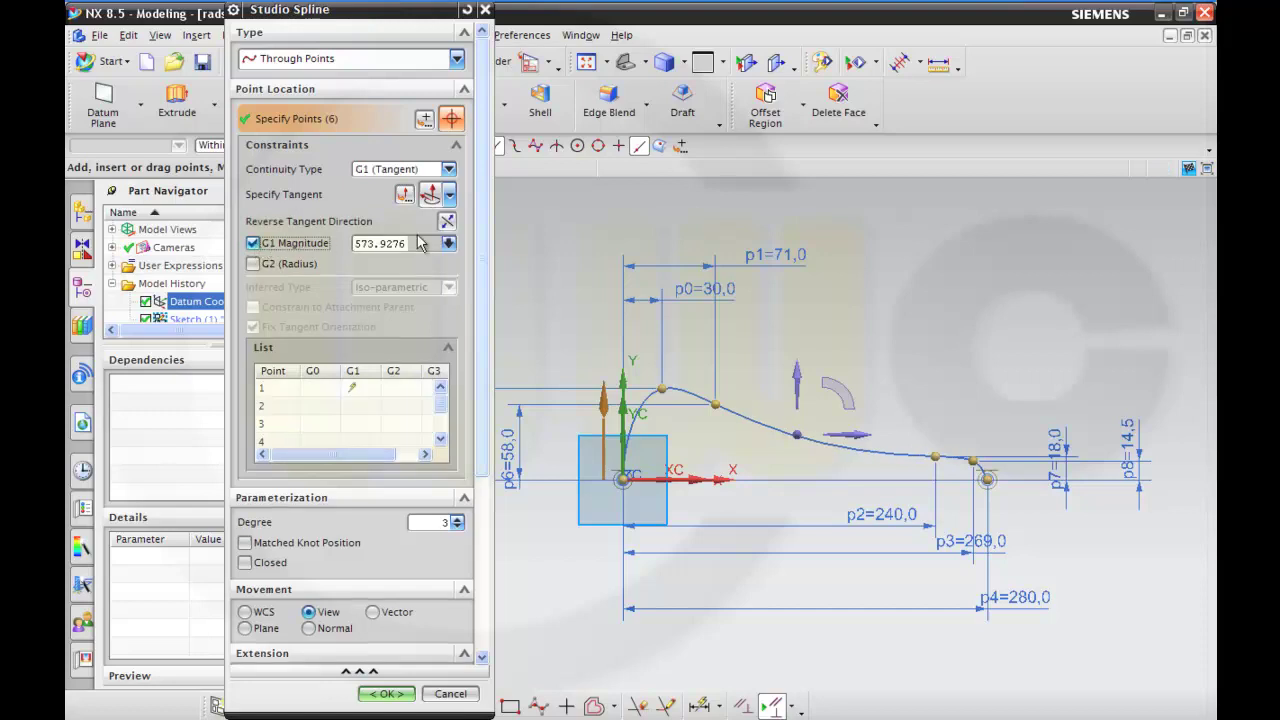
left_click(404, 194)
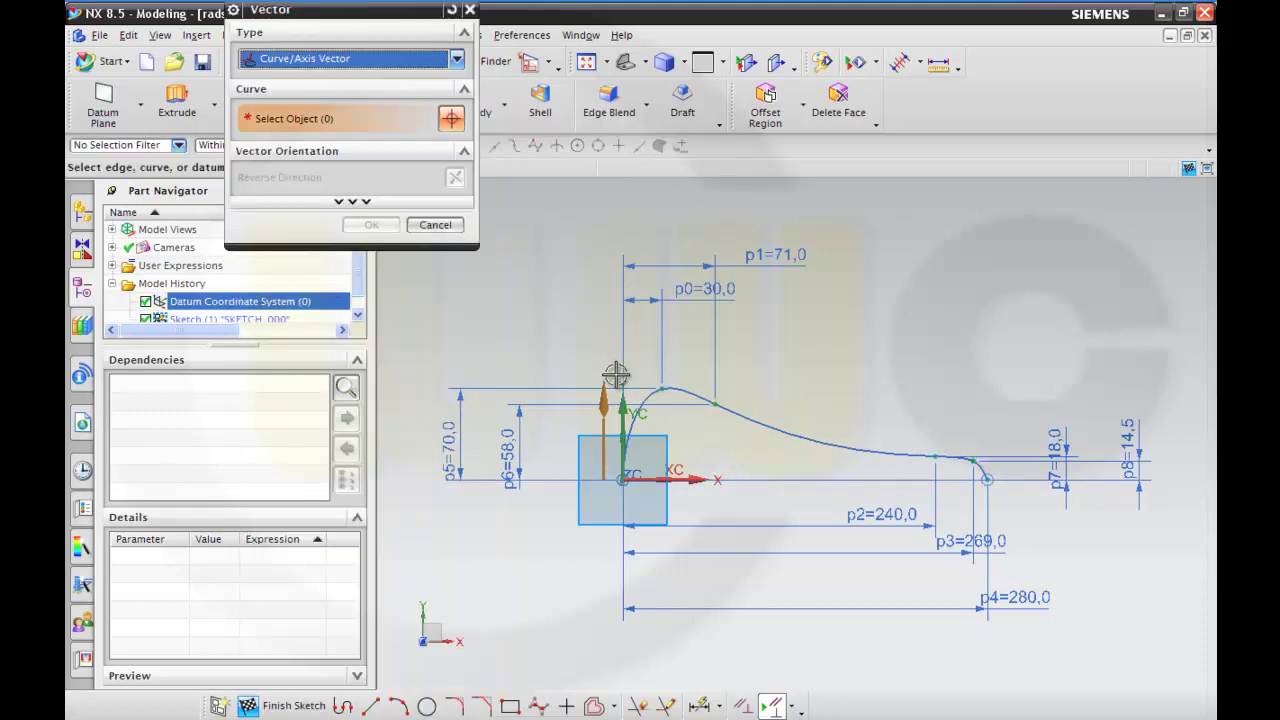
left_click(620, 403)
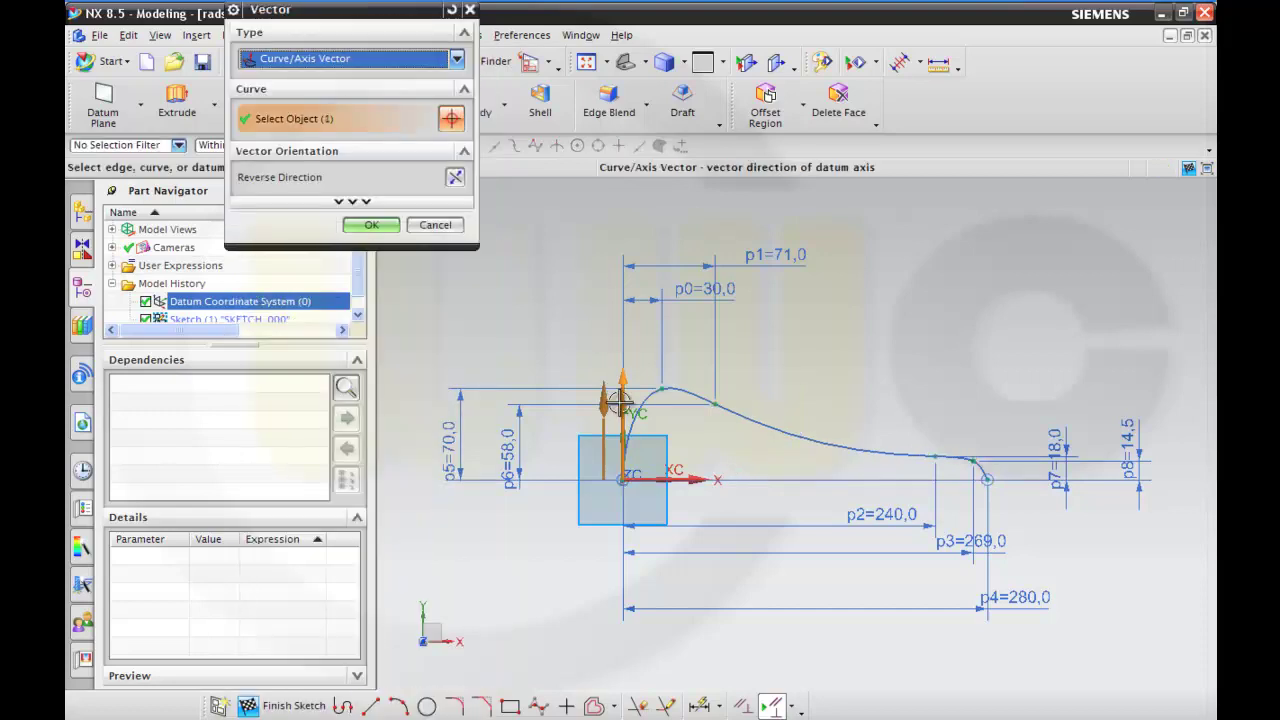
left_click(371, 224)
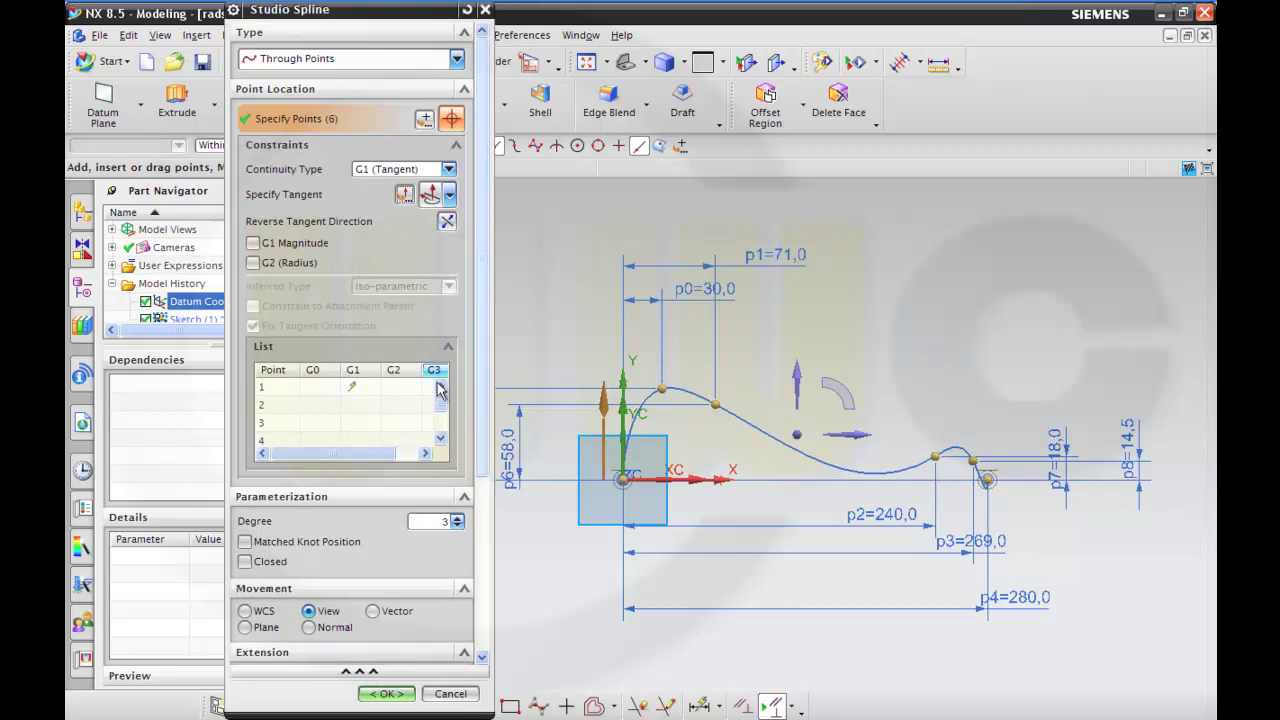
left_click(441, 428)
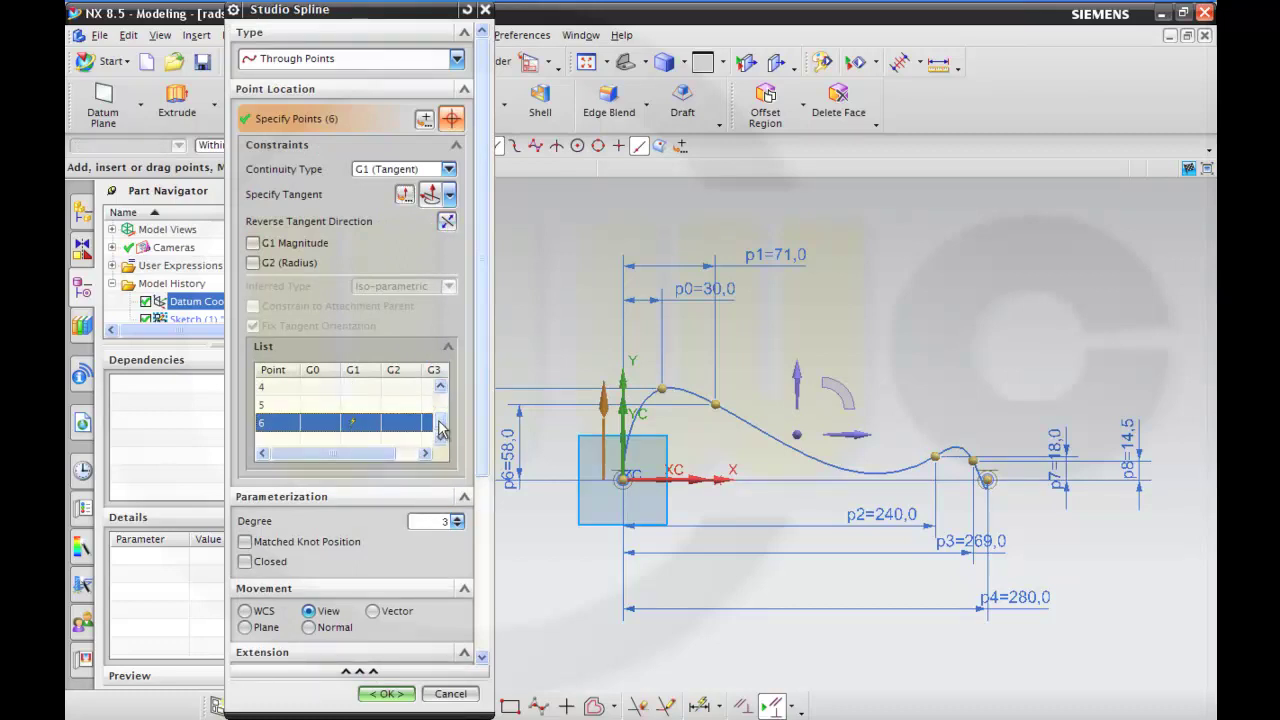
left_click(447, 227)
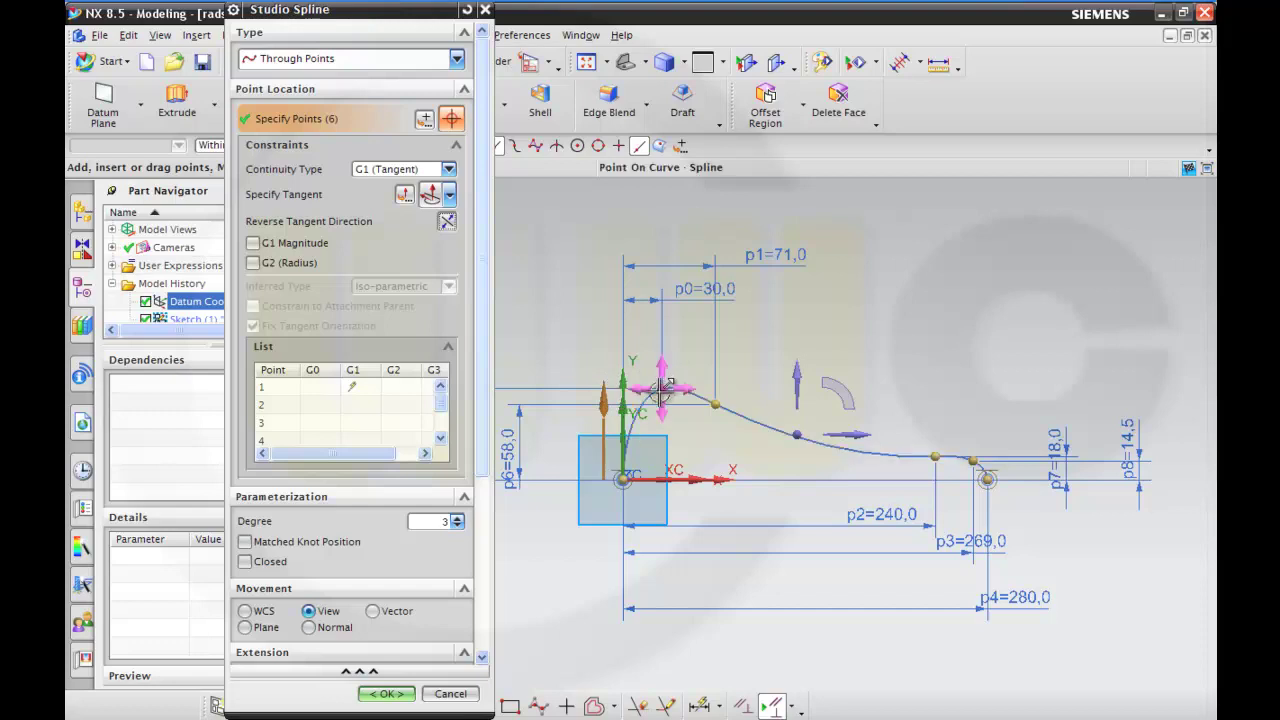
Step: Constrain the spline's tangent at point 2 along the X axis
left_click(296, 405)
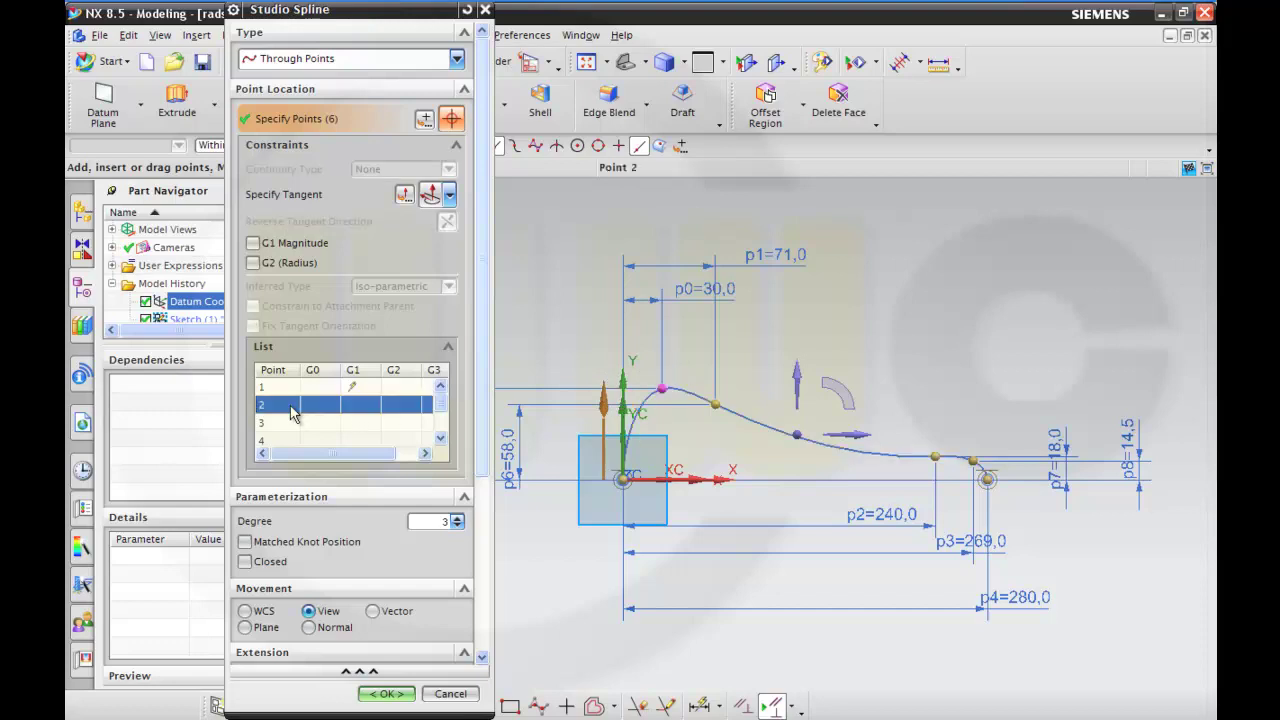
left_click(253, 243)
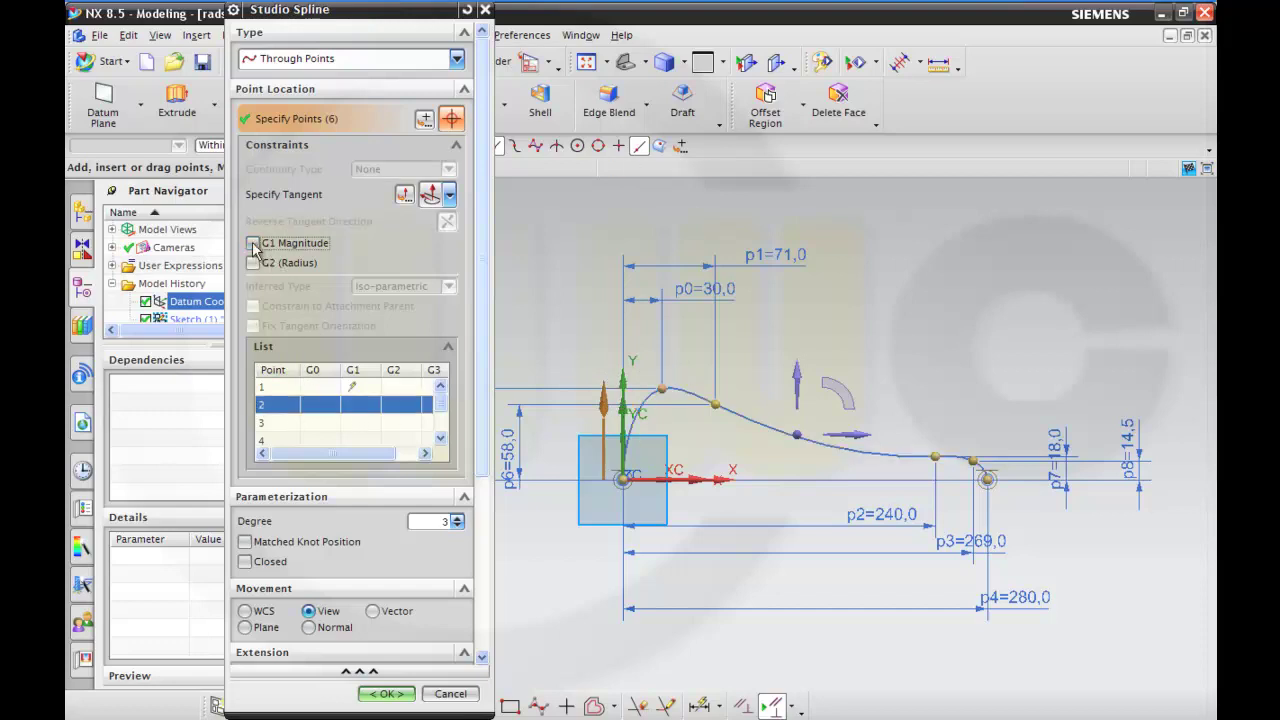
left_click(437, 196)
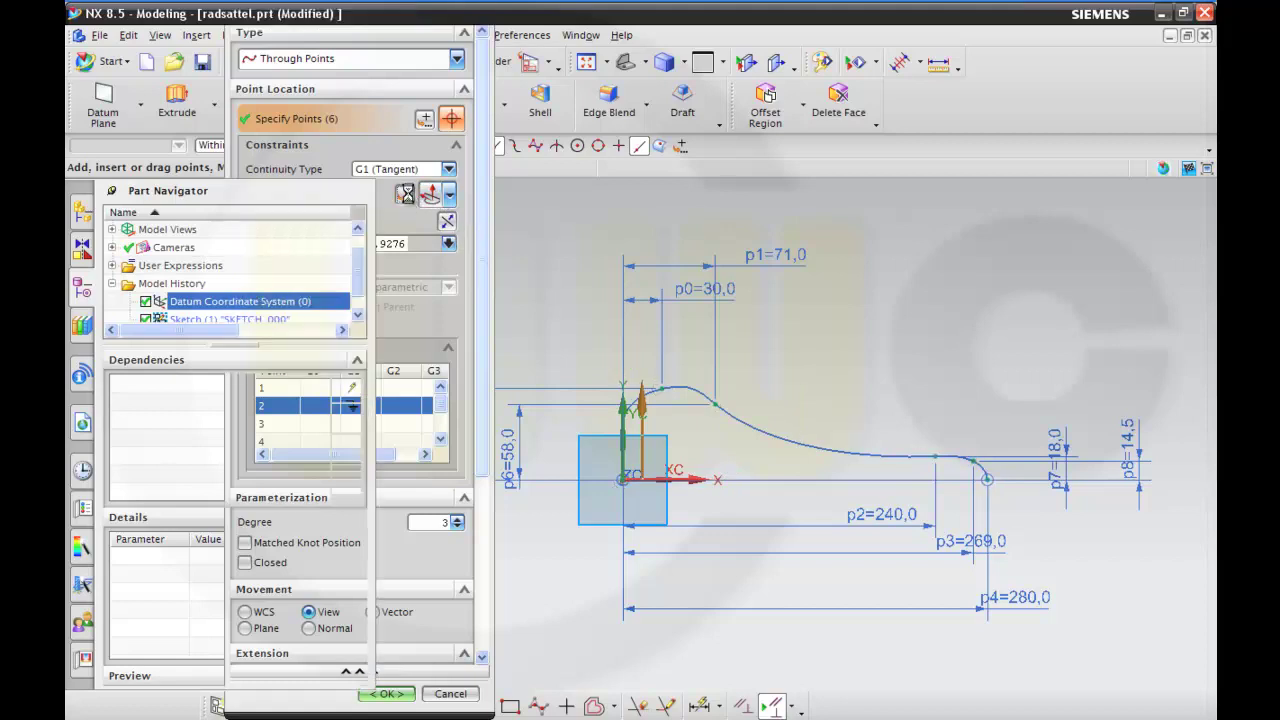
left_click(695, 479)
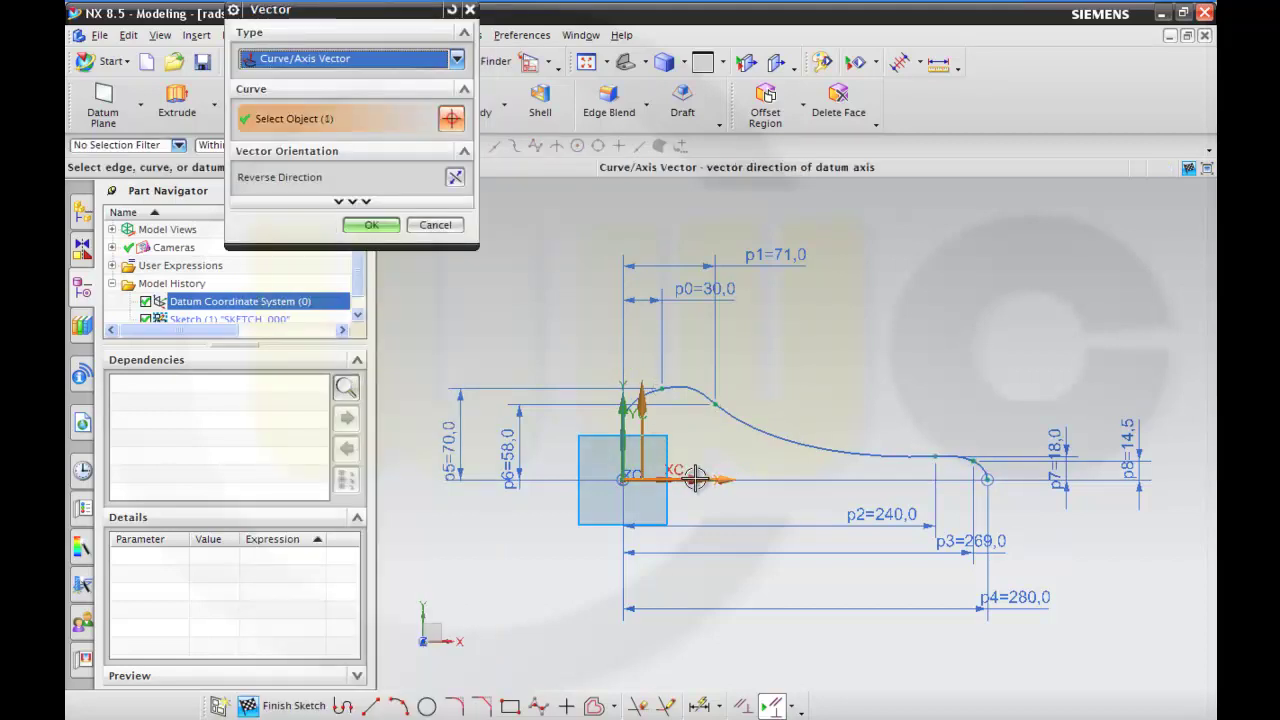
left_click(375, 228)
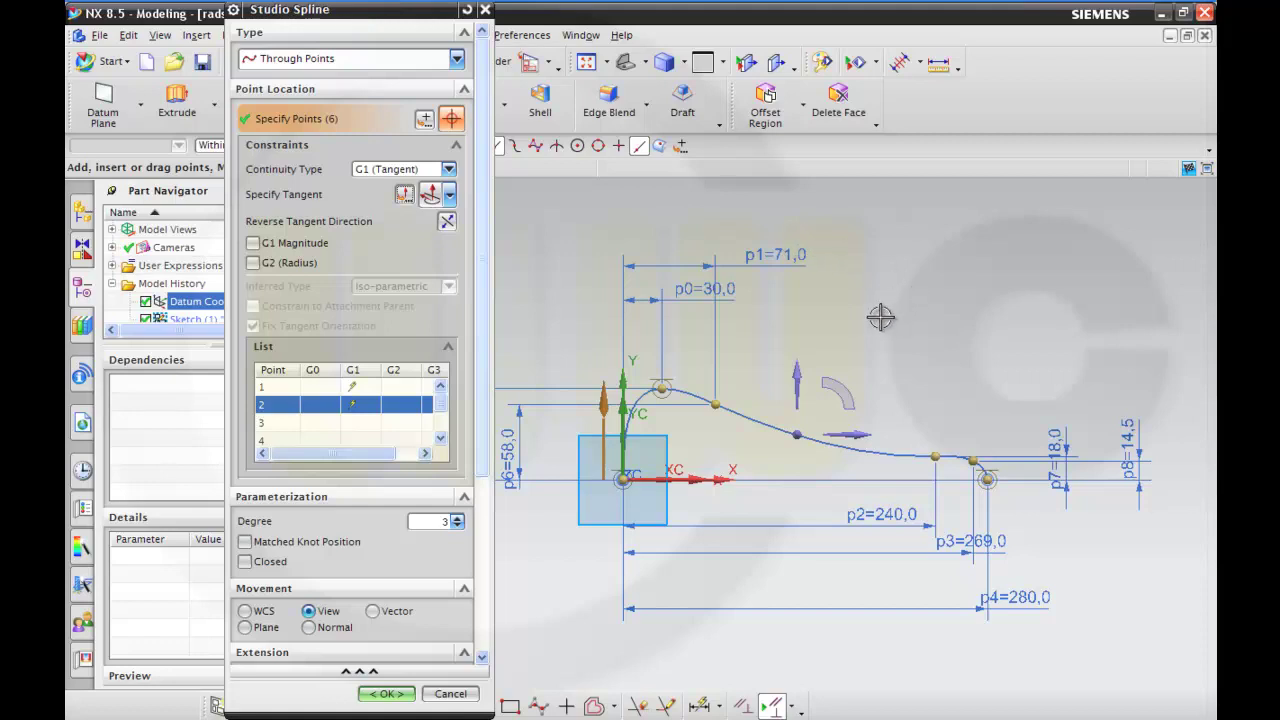
Step: Constrain the spline's tangent at point 4 along the X axis and accept the Studio Spline edits
mouse_move(936, 455)
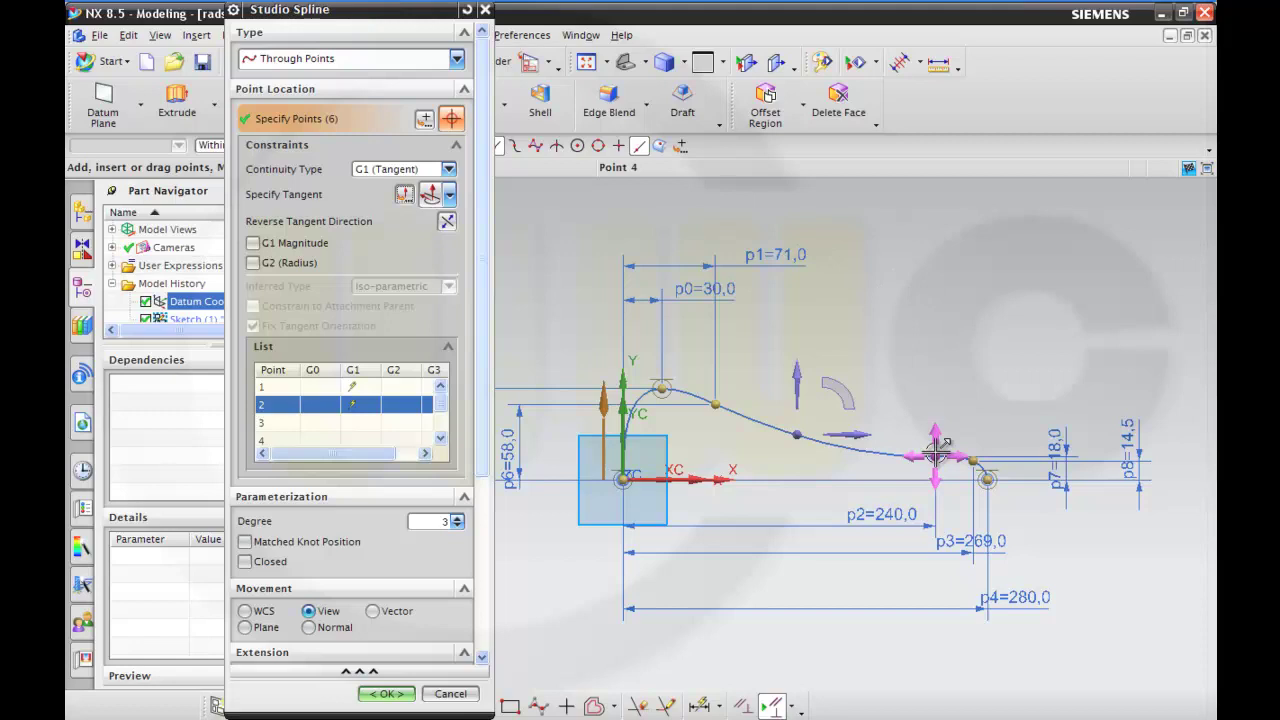
left_click(283, 441)
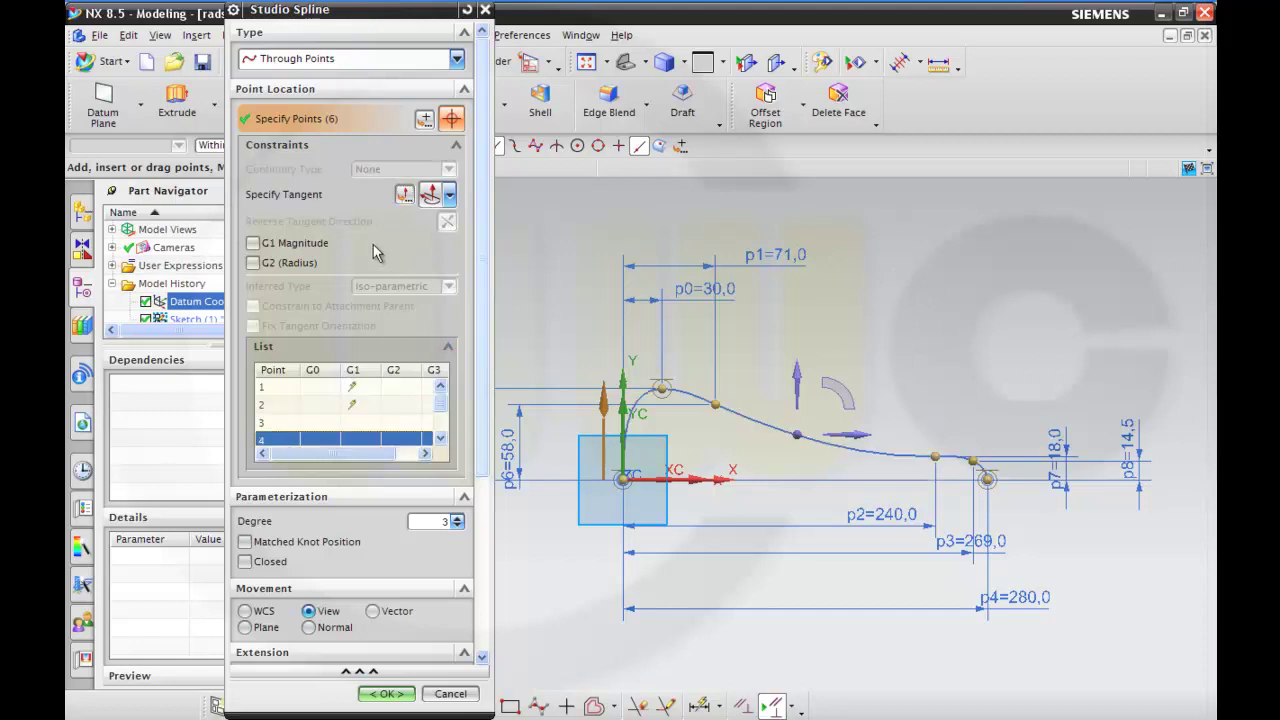
left_click(255, 243)
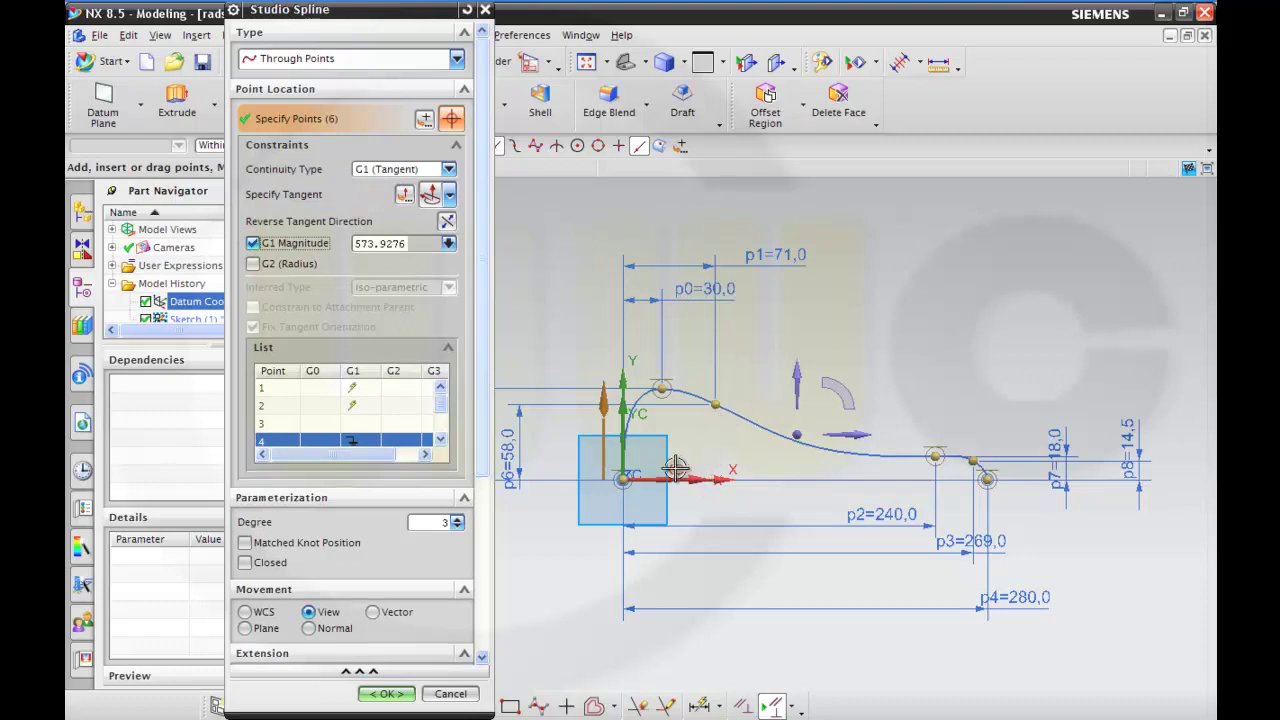
middle_click(416, 207)
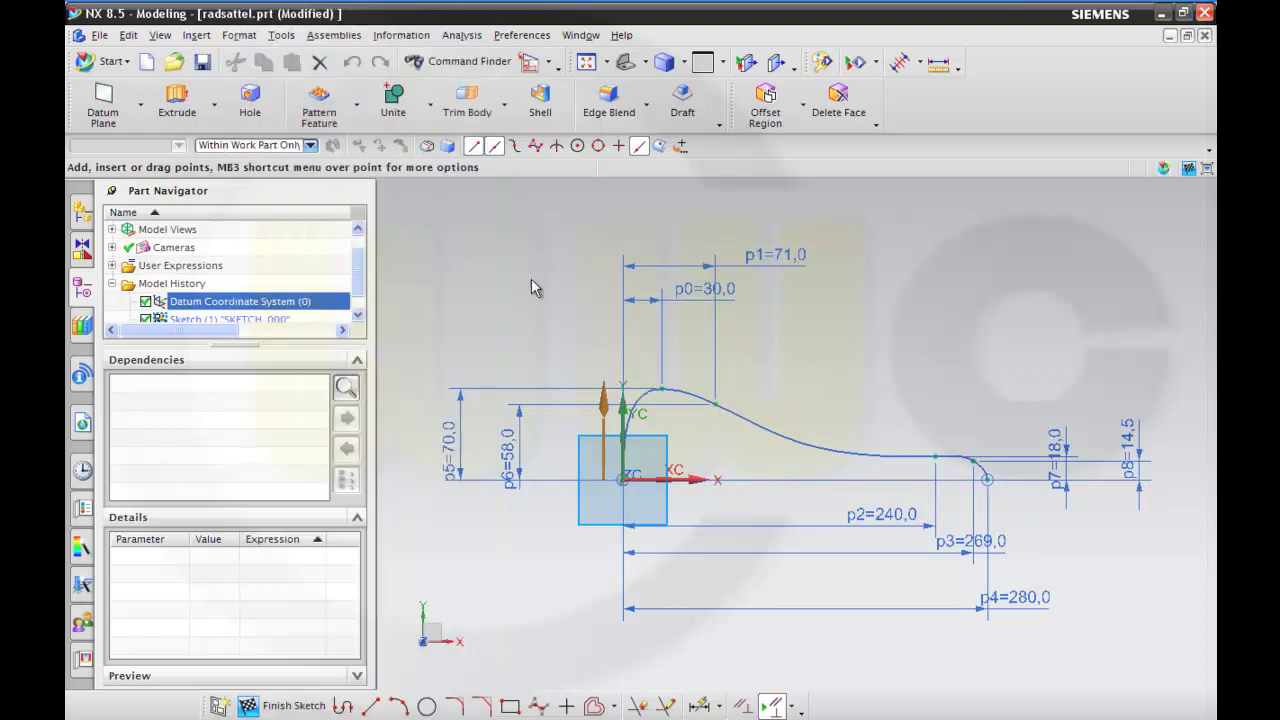
left_click(700, 480)
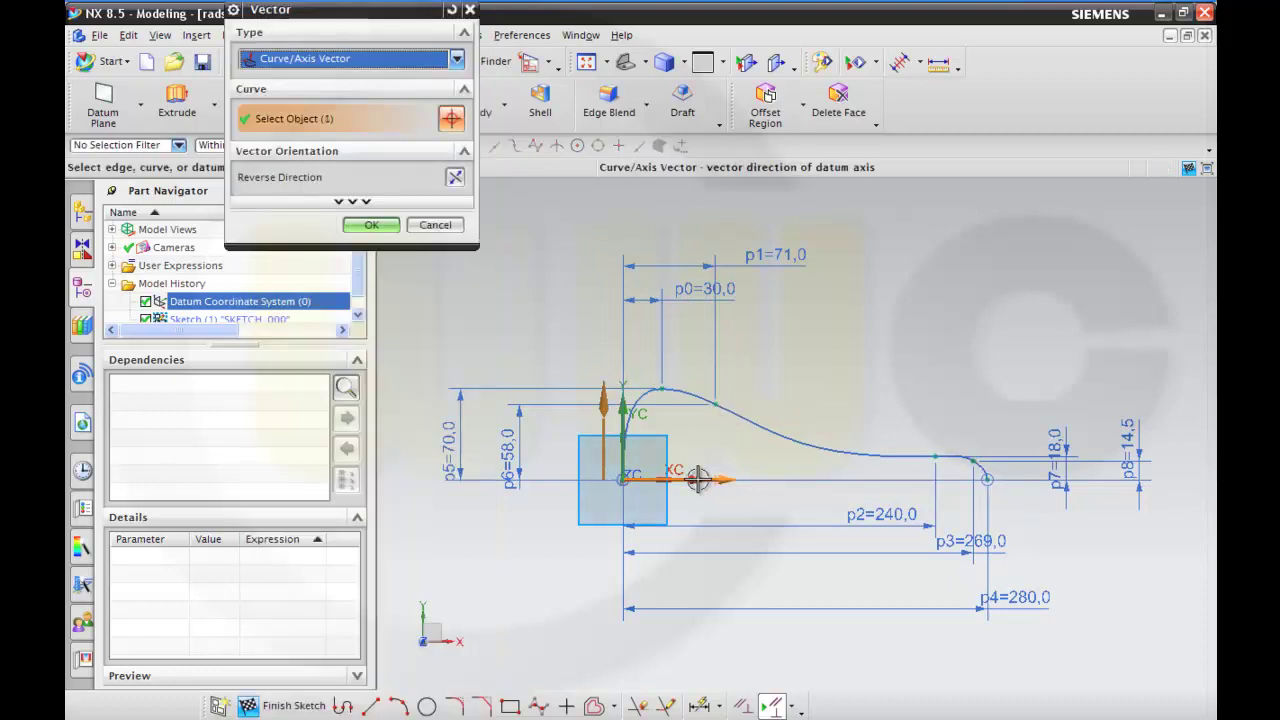
left_click(371, 224)
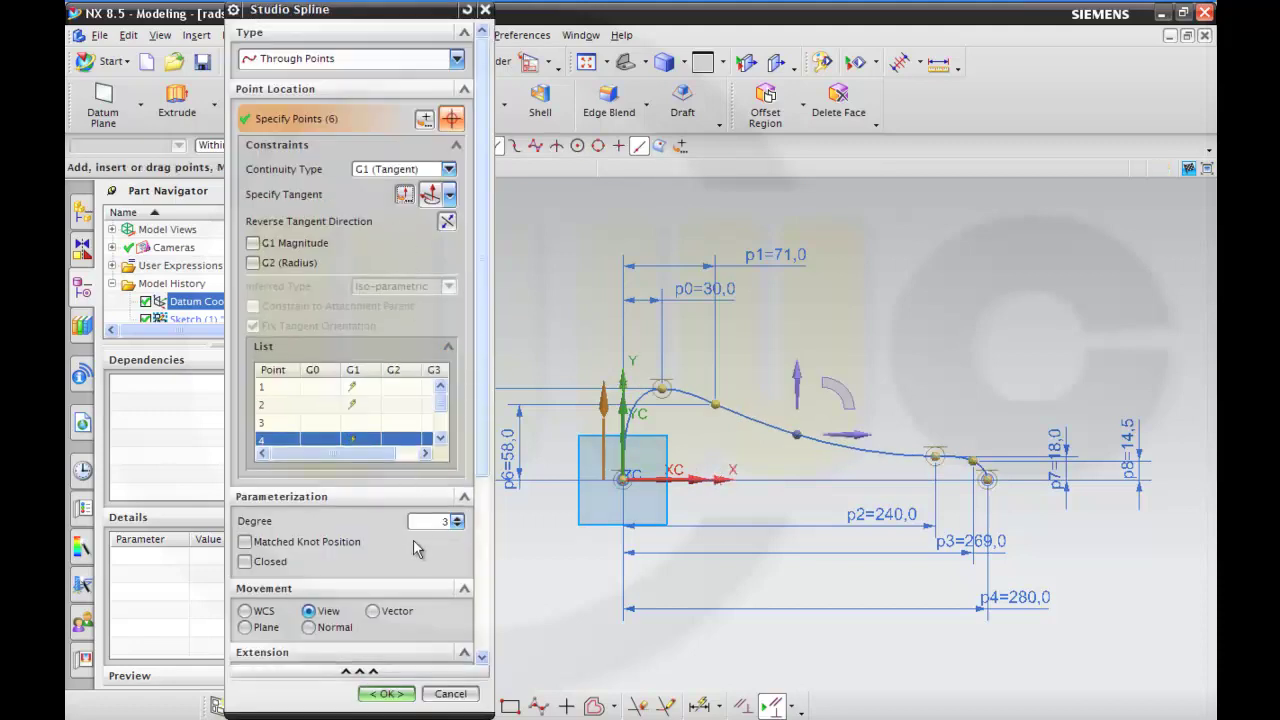
left_click(392, 693)
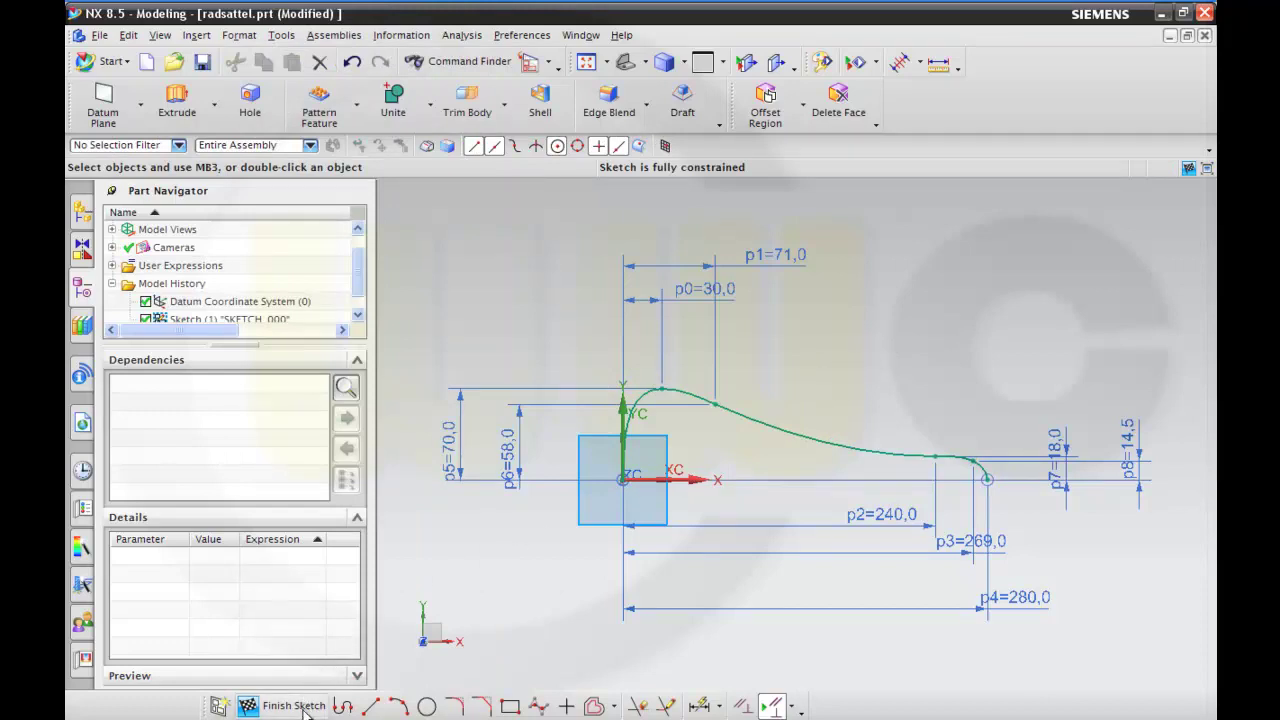
Step: Finish the profile sketch and create a new sketch on the XZ plane of the datum coordinate system
left_click(245, 704)
mouse_move(820, 349)
middle_mouse_down()
mouse_move(829, 309)
mouse_move(789, 303)
mouse_move(800, 301)
middle_mouse_up()
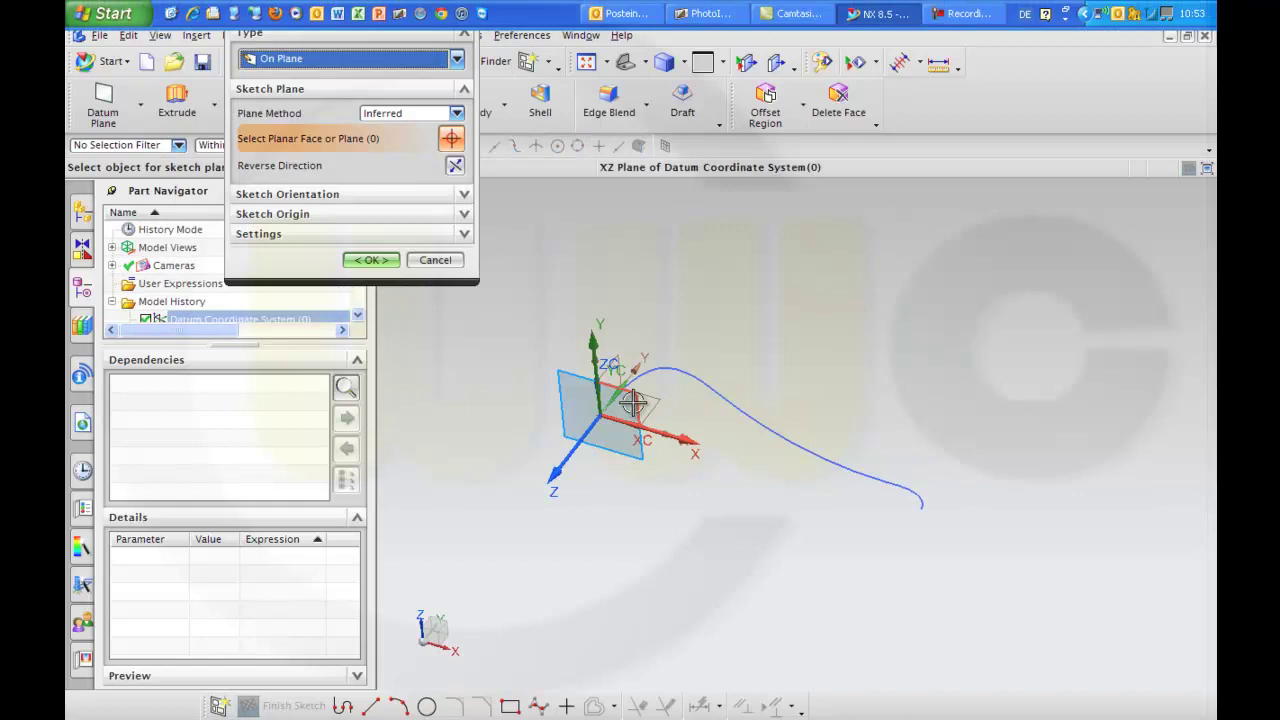
left_click(371, 259)
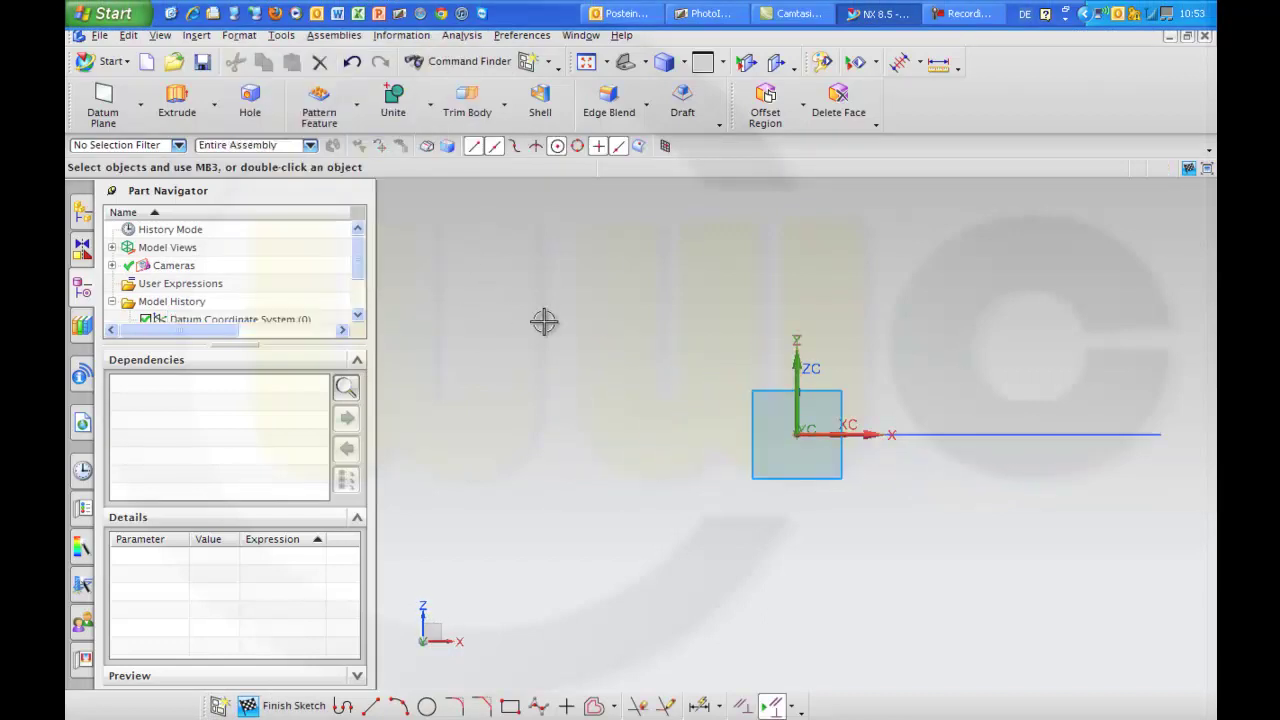
Step: Draw a six-point through-points Studio Spline above the X axis, descending to its fifth point, with its start about 78 mm above its end
middle_click_drag(940, 406, 723, 469, "shift")
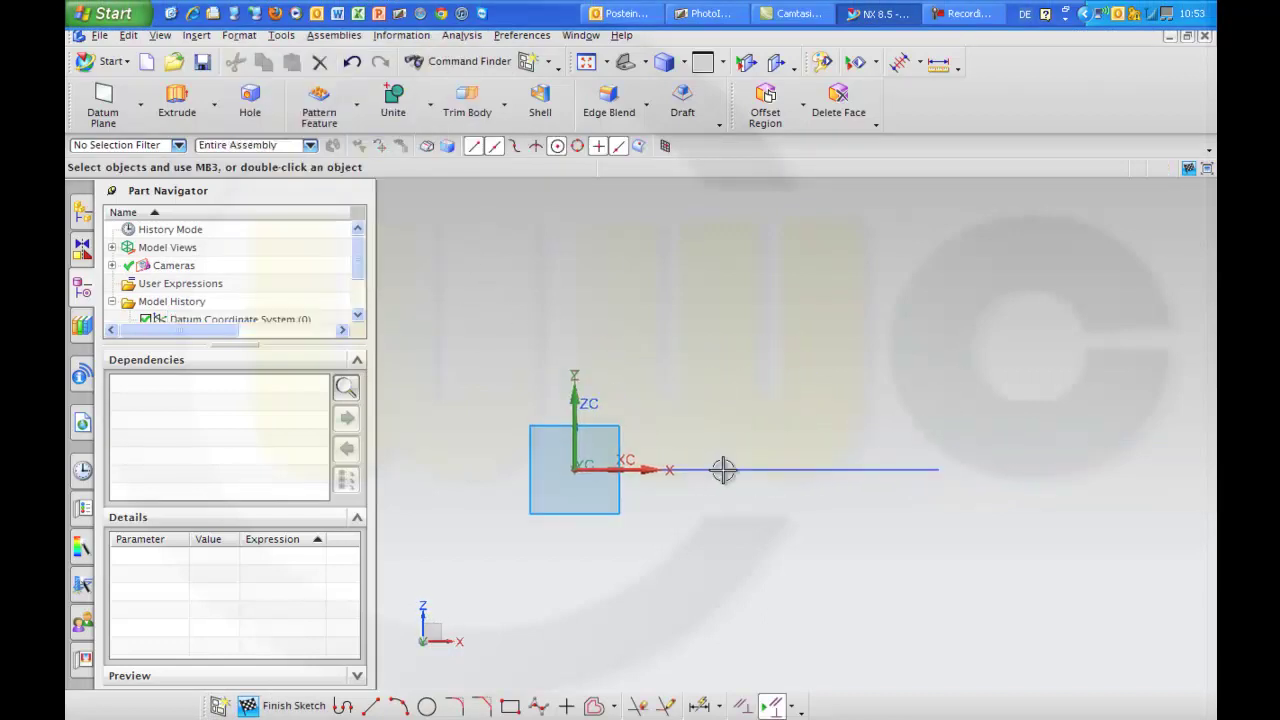
left_click(197, 35)
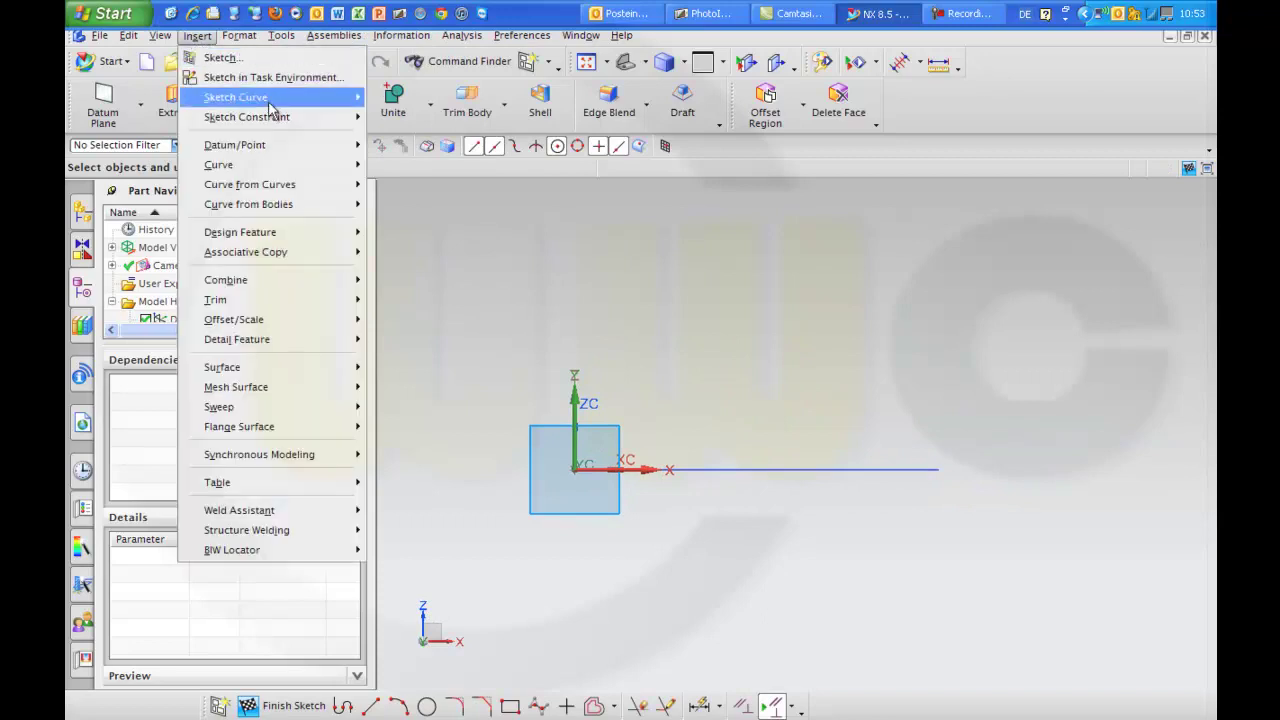
mouse_move(270, 108)
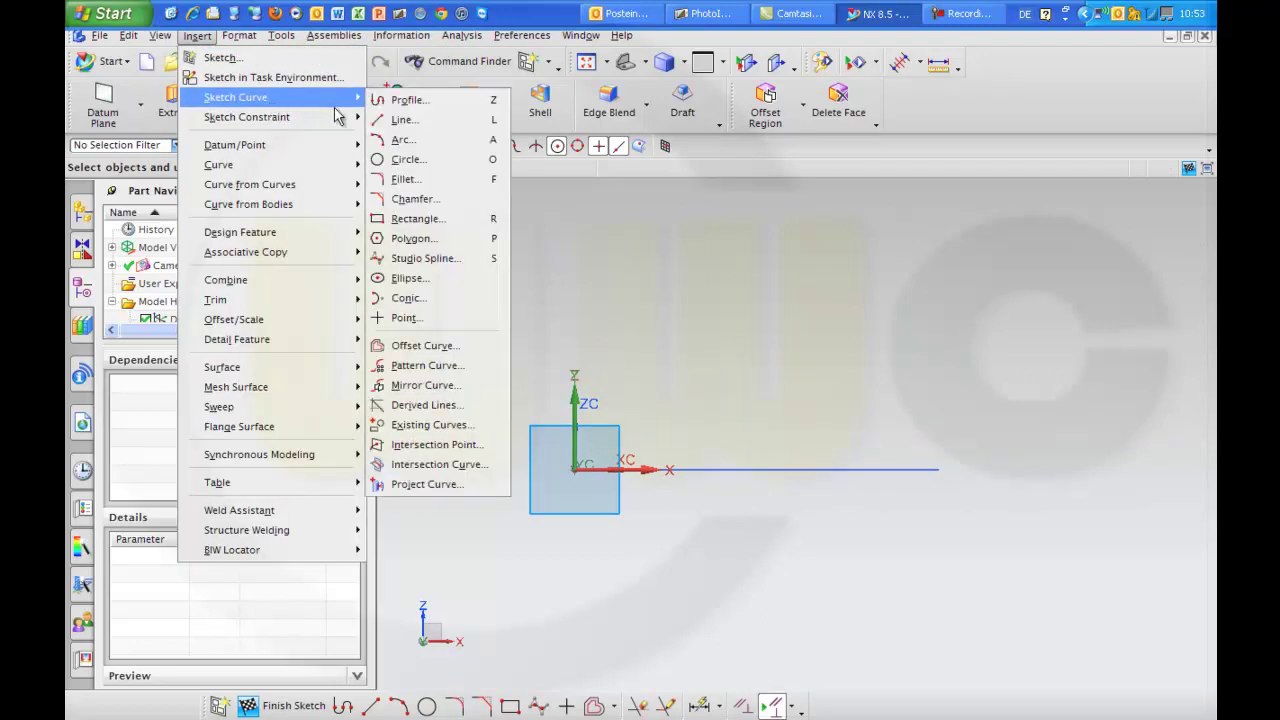
left_click(437, 259)
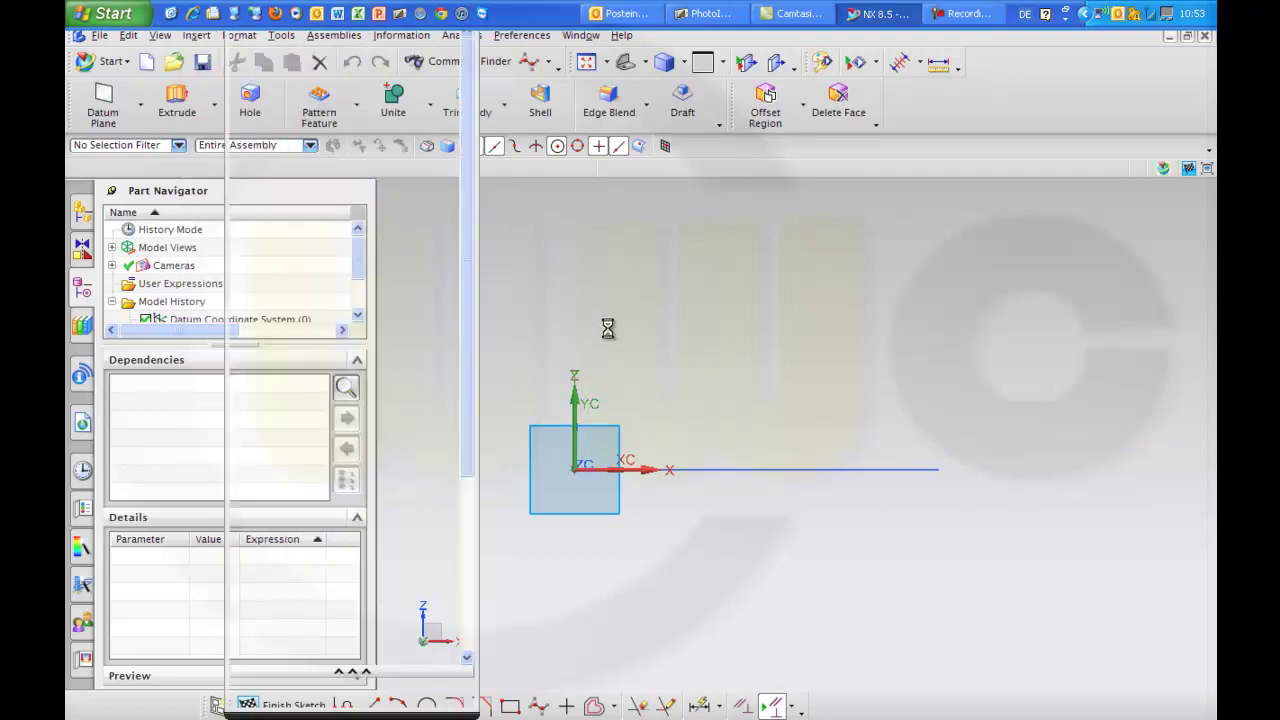
left_click(614, 315)
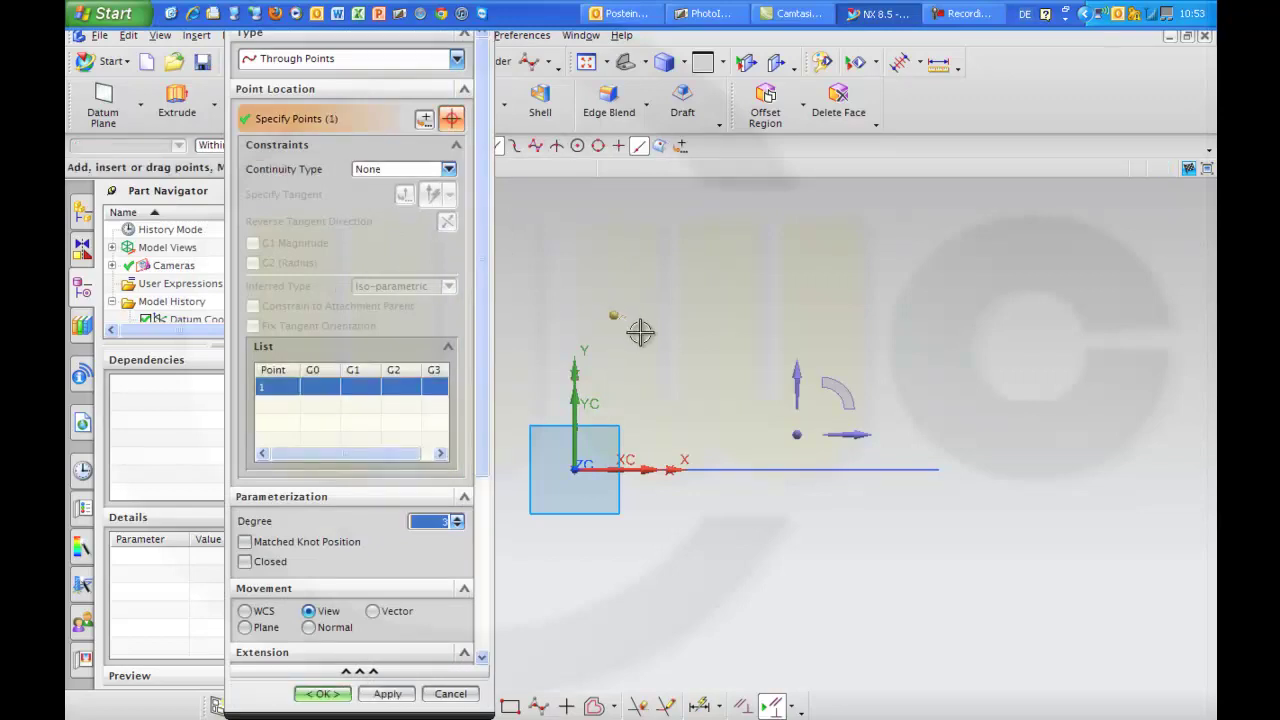
left_click(680, 356)
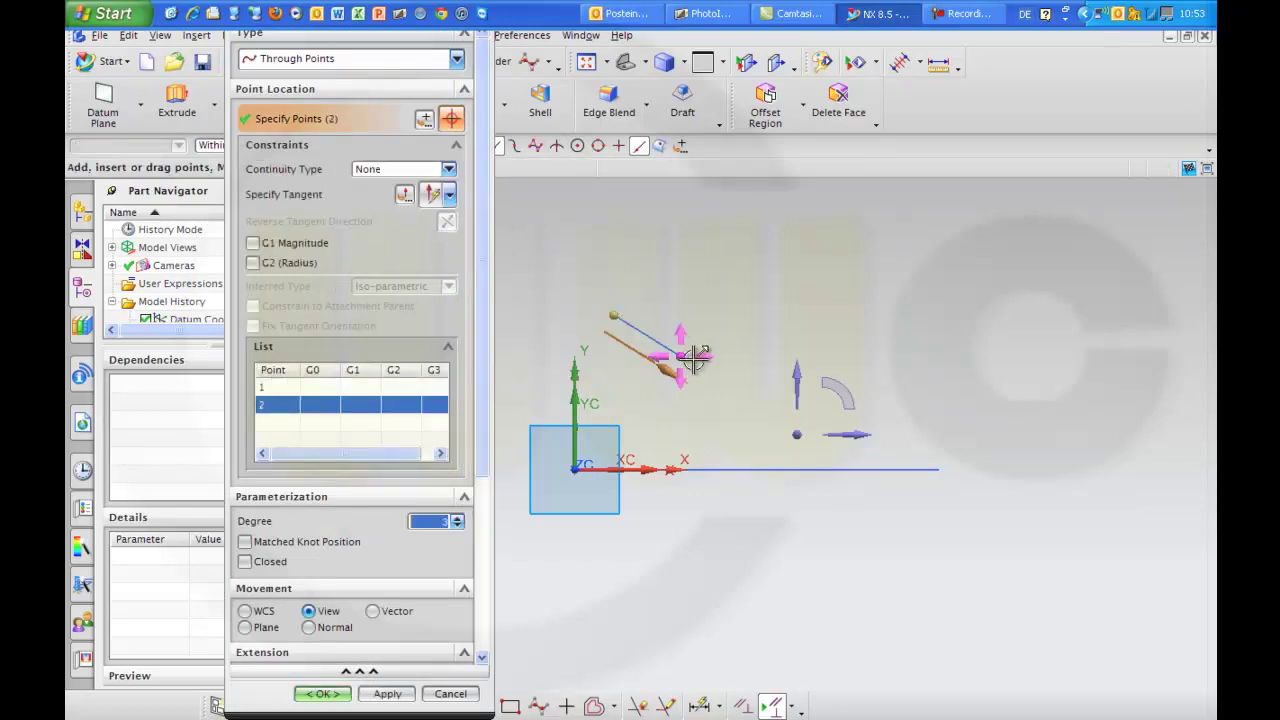
left_click(779, 380)
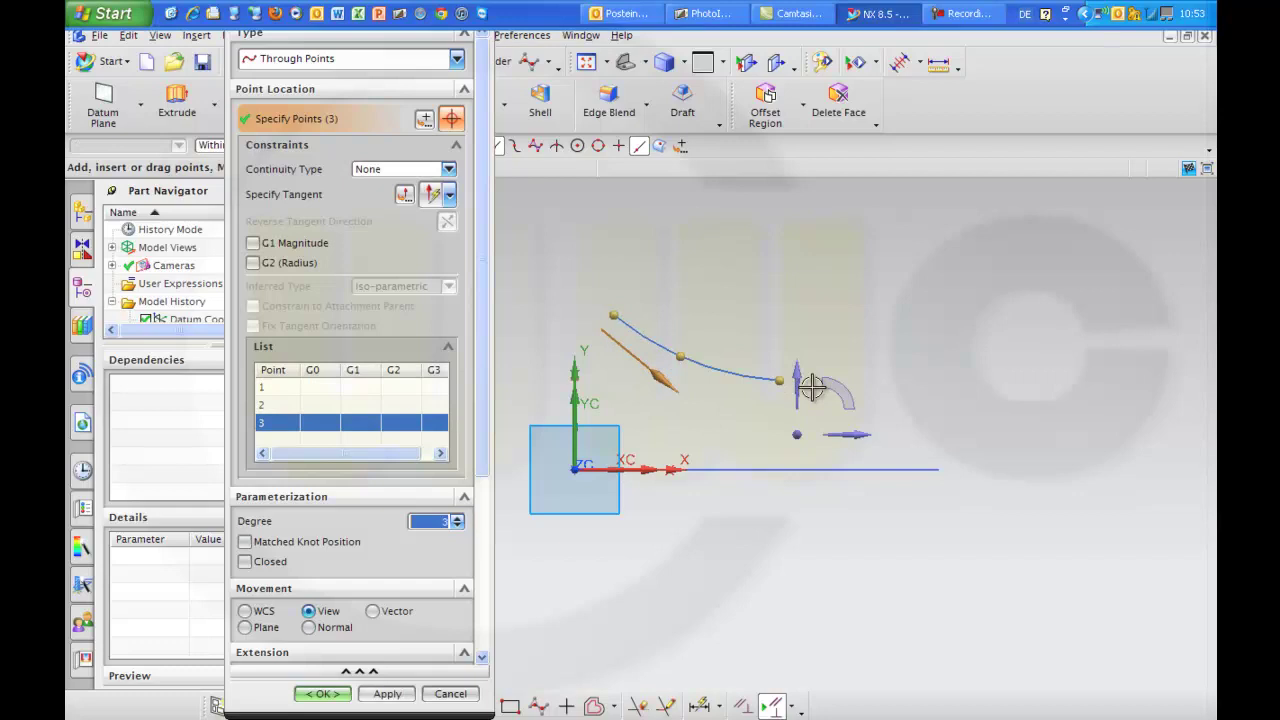
left_click(894, 401)
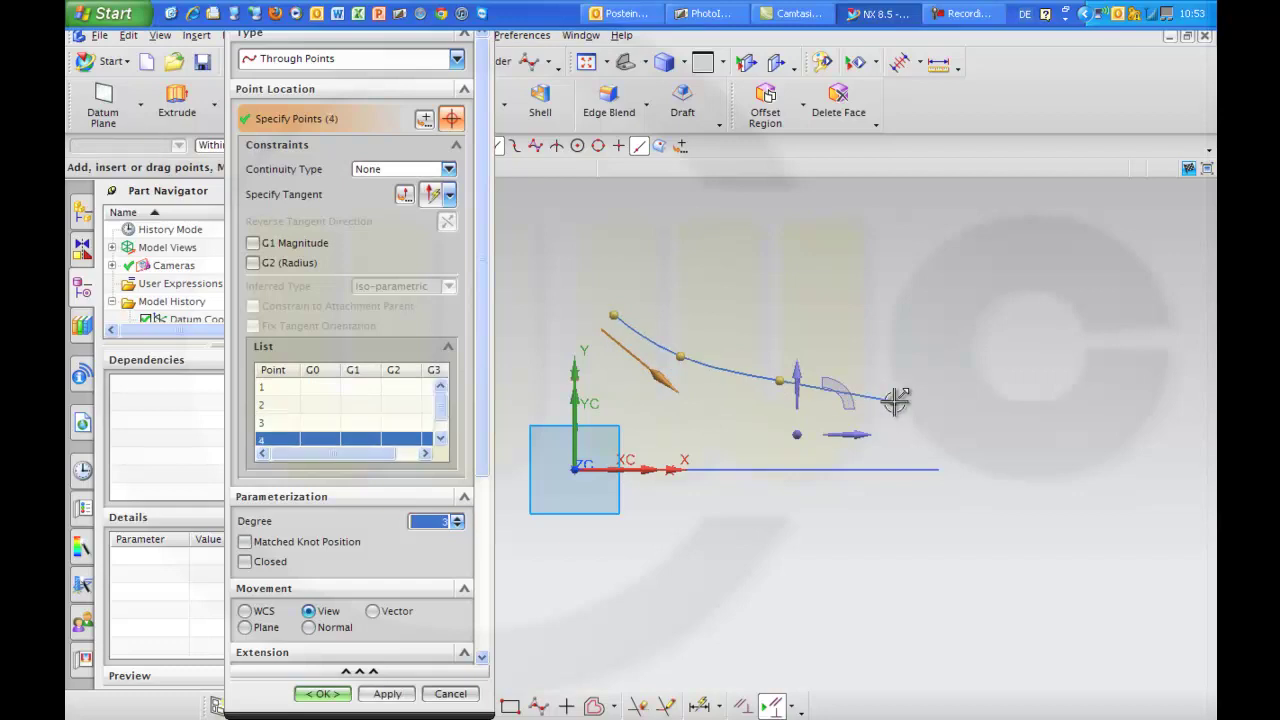
left_click(962, 437)
left_click(1018, 416)
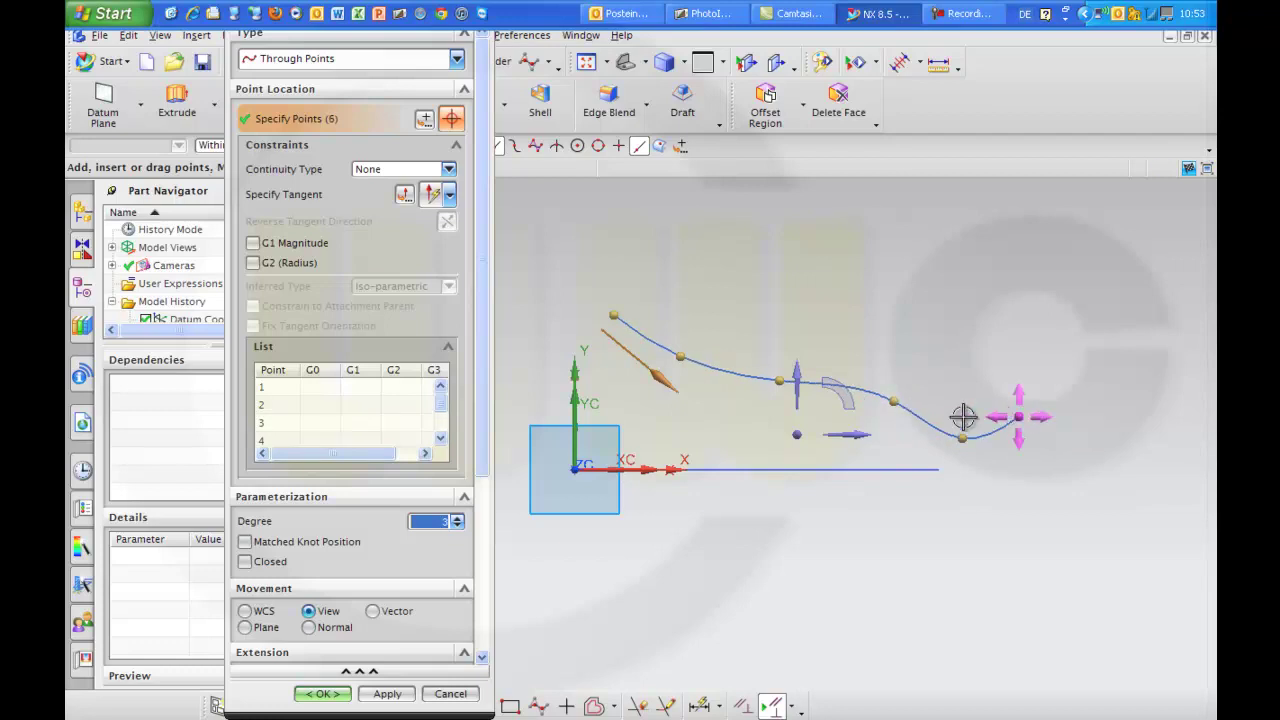
left_click(323, 694)
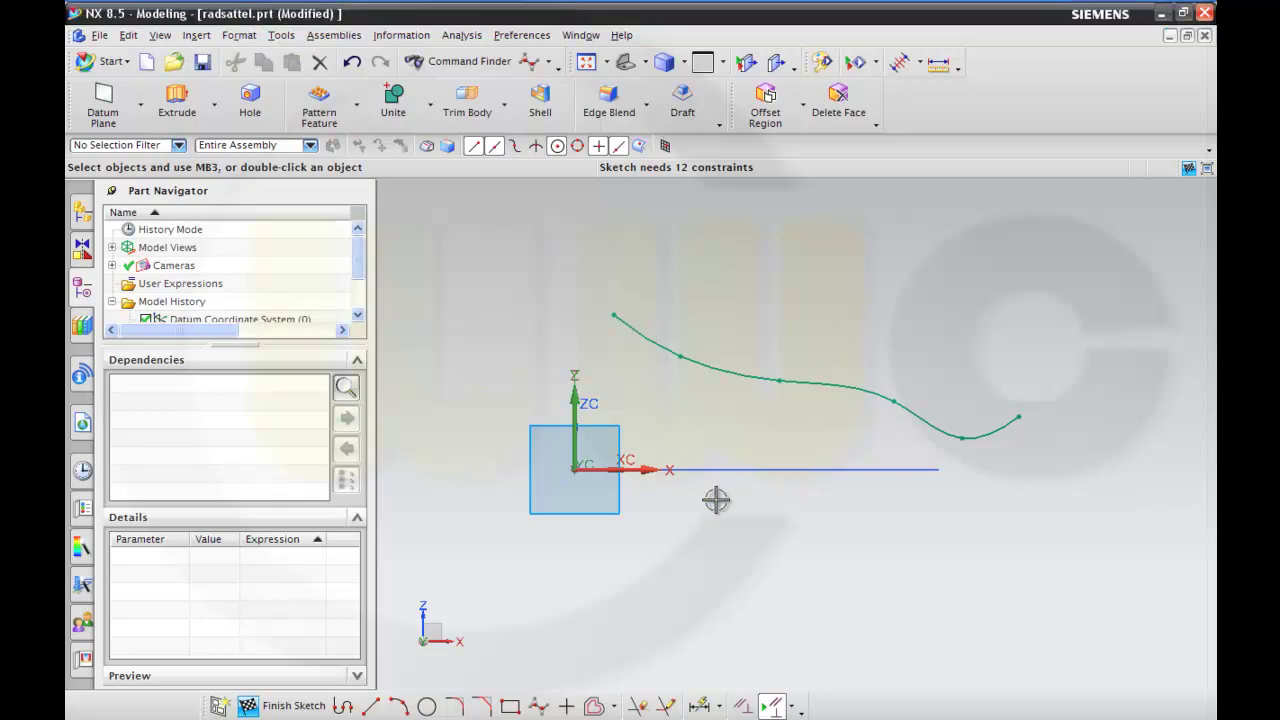
Step: Add vertical dimensions from the spline's end point to its start point and to its second point
left_click(699, 706)
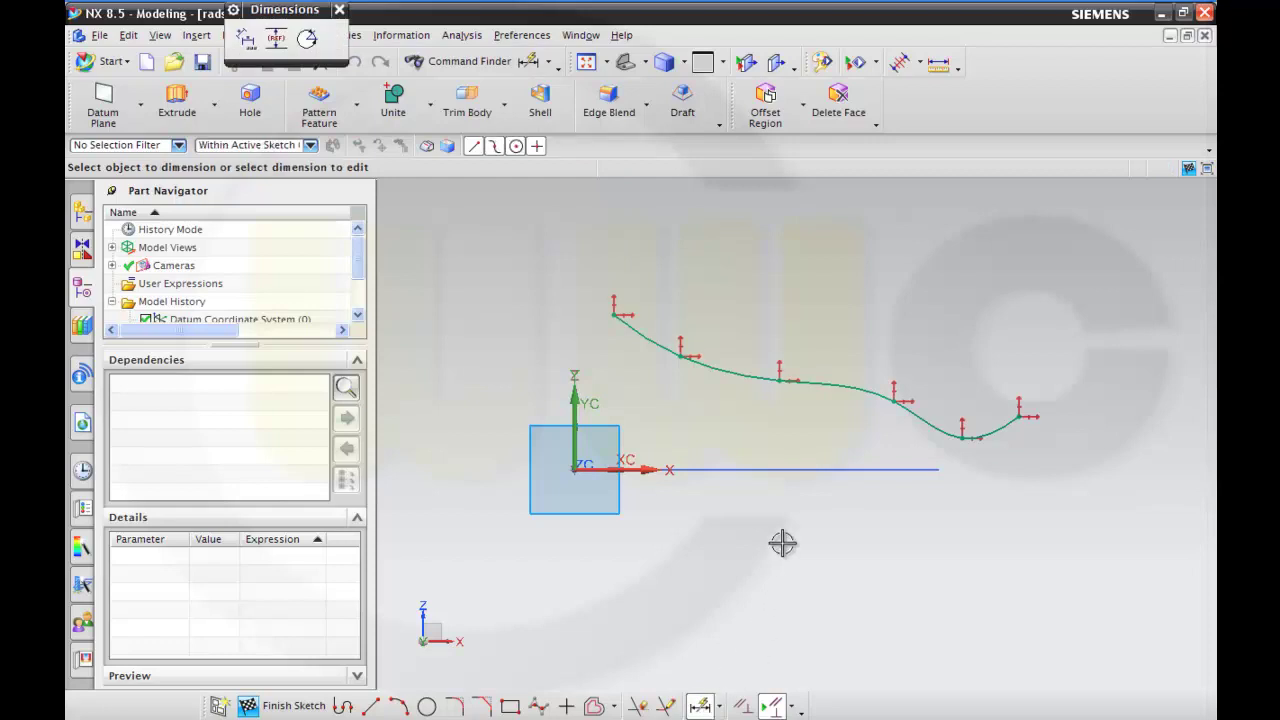
left_click(1019, 415)
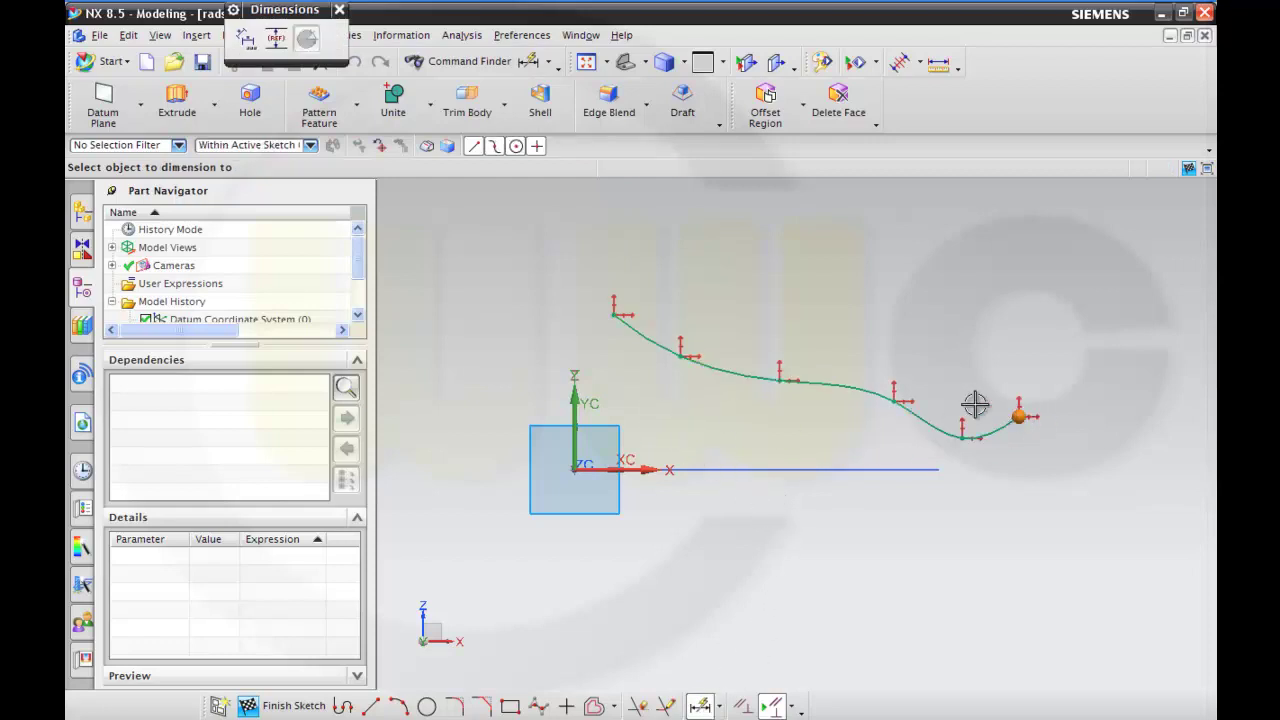
left_click(614, 314)
left_click(460, 328)
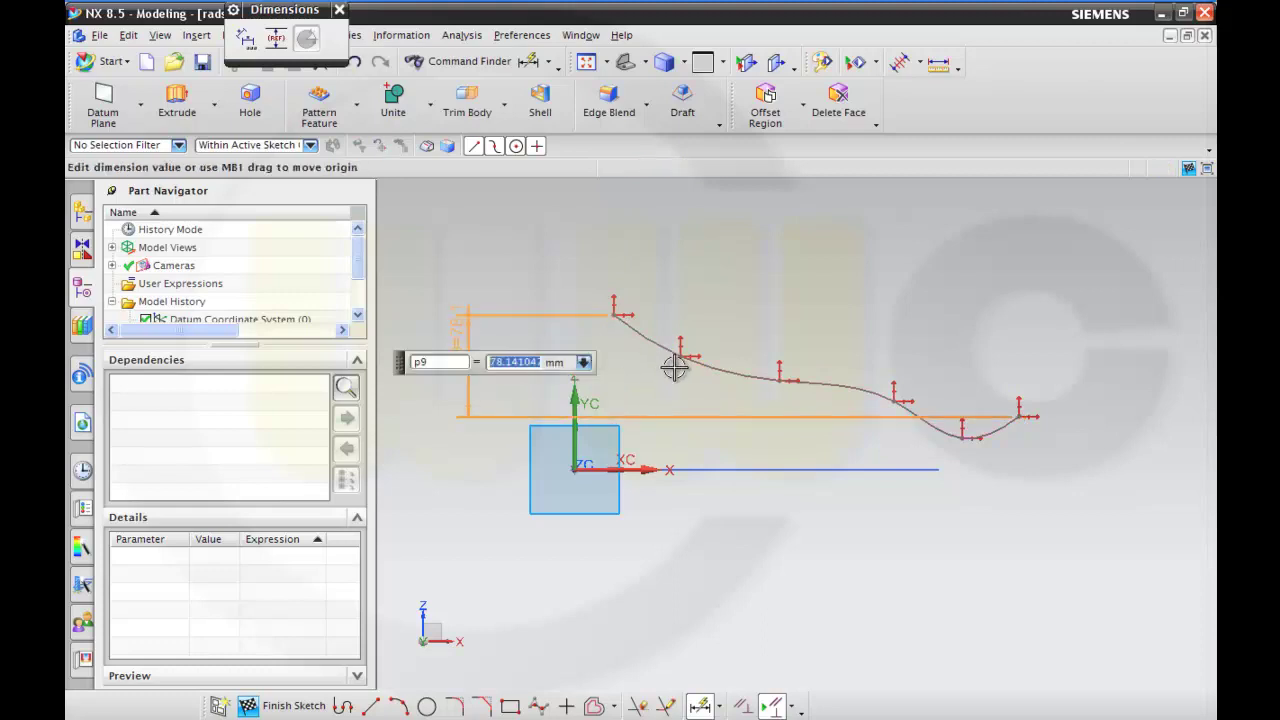
left_click(679, 355)
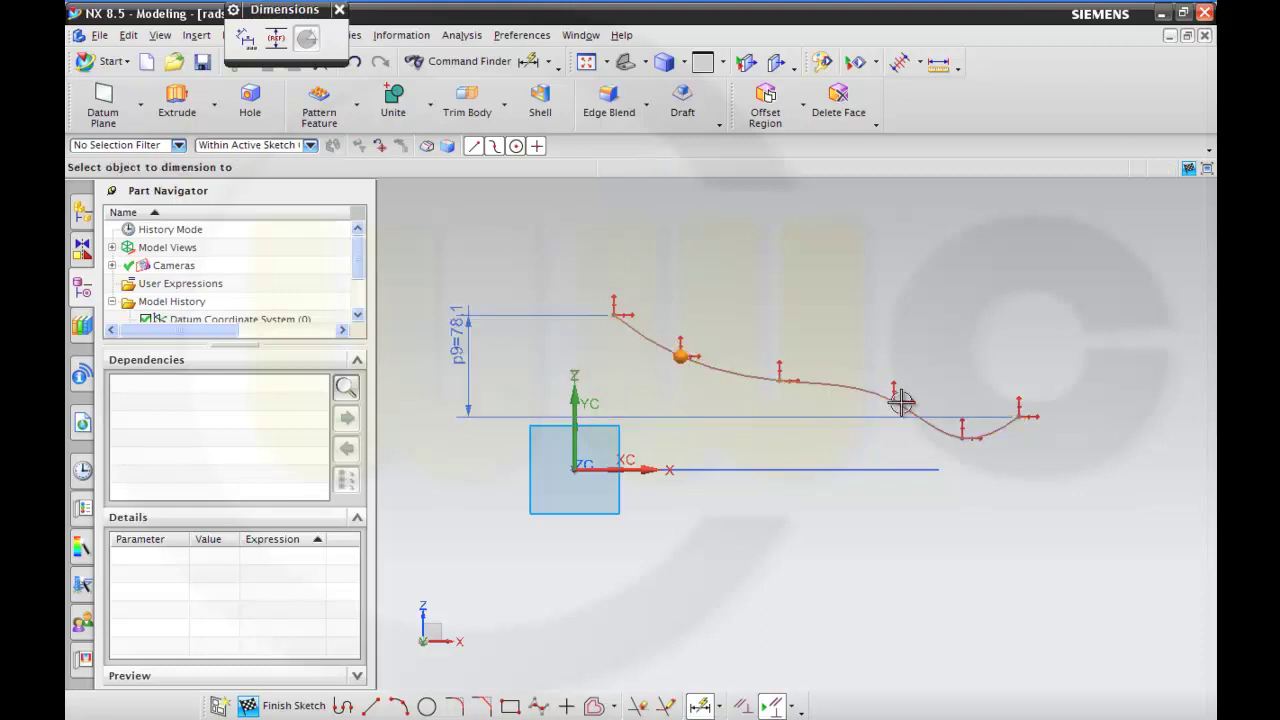
left_click(1019, 416)
left_click(625, 385)
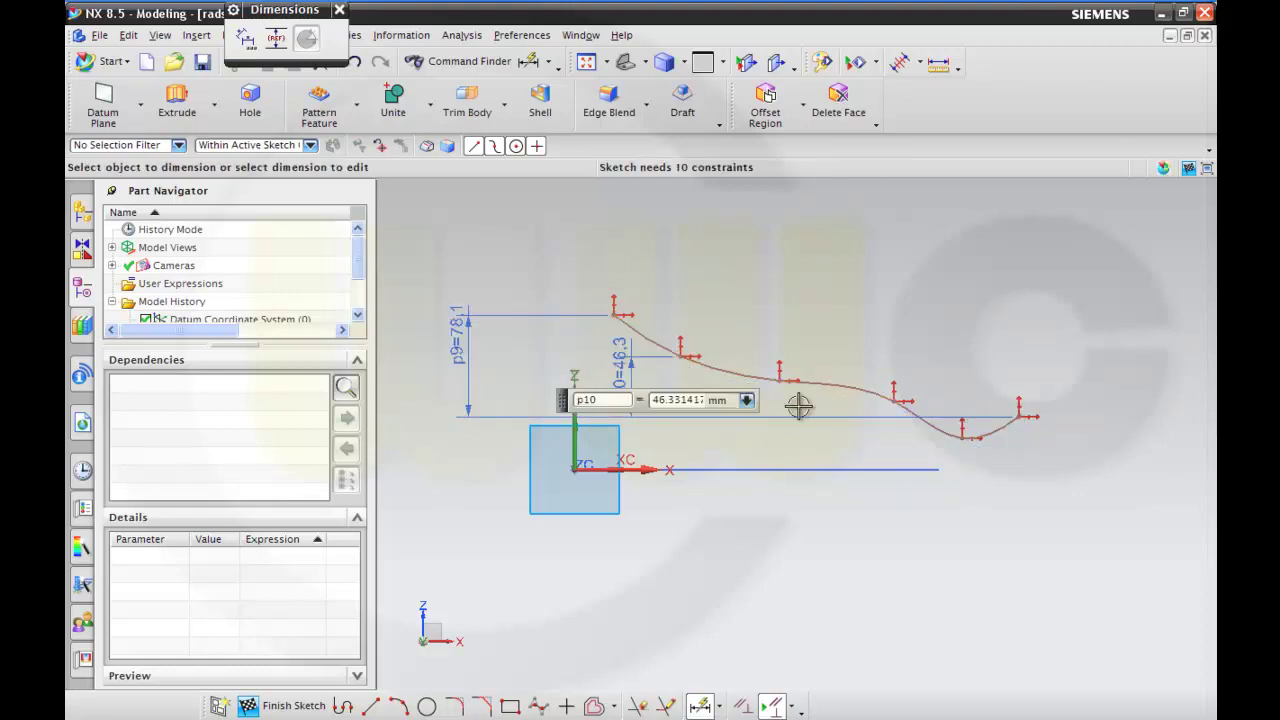
Step: Add vertical dimensions between the spline's end point and its third, fourth and fifth points
left_click(779, 379)
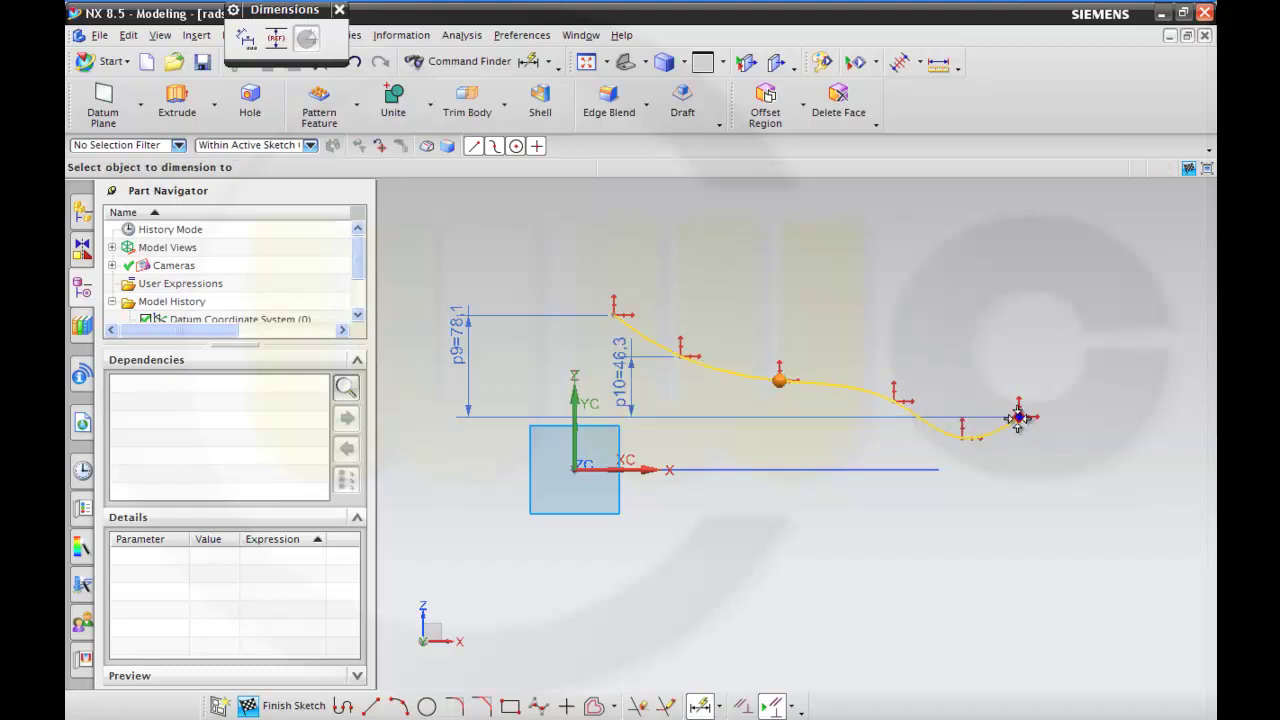
left_click(1015, 418)
left_click(726, 395)
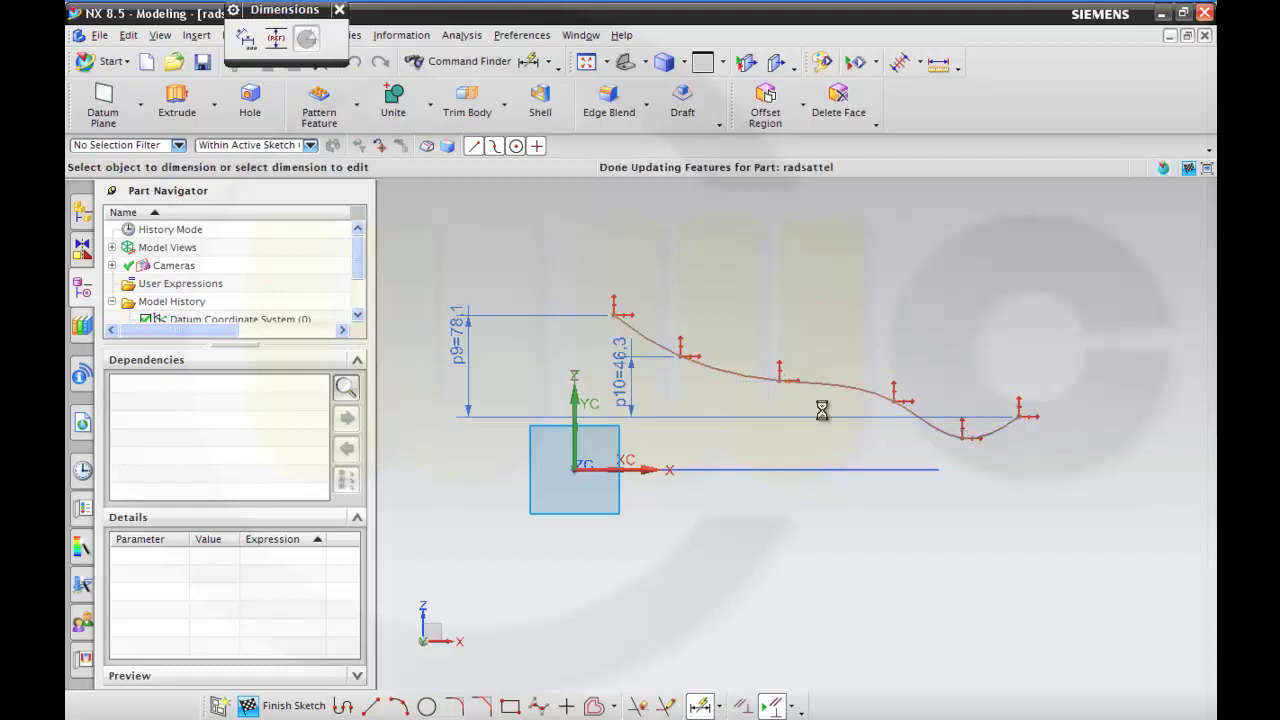
left_click(895, 401)
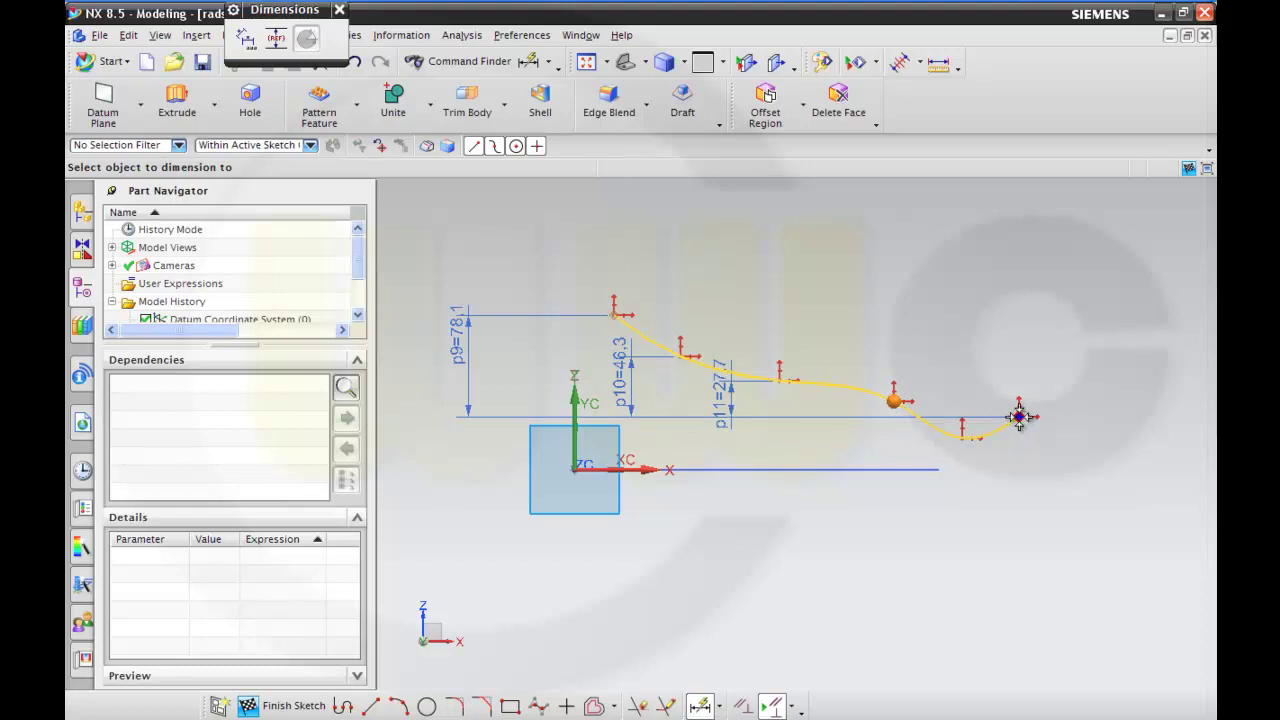
left_click(1018, 416)
left_click(1104, 412)
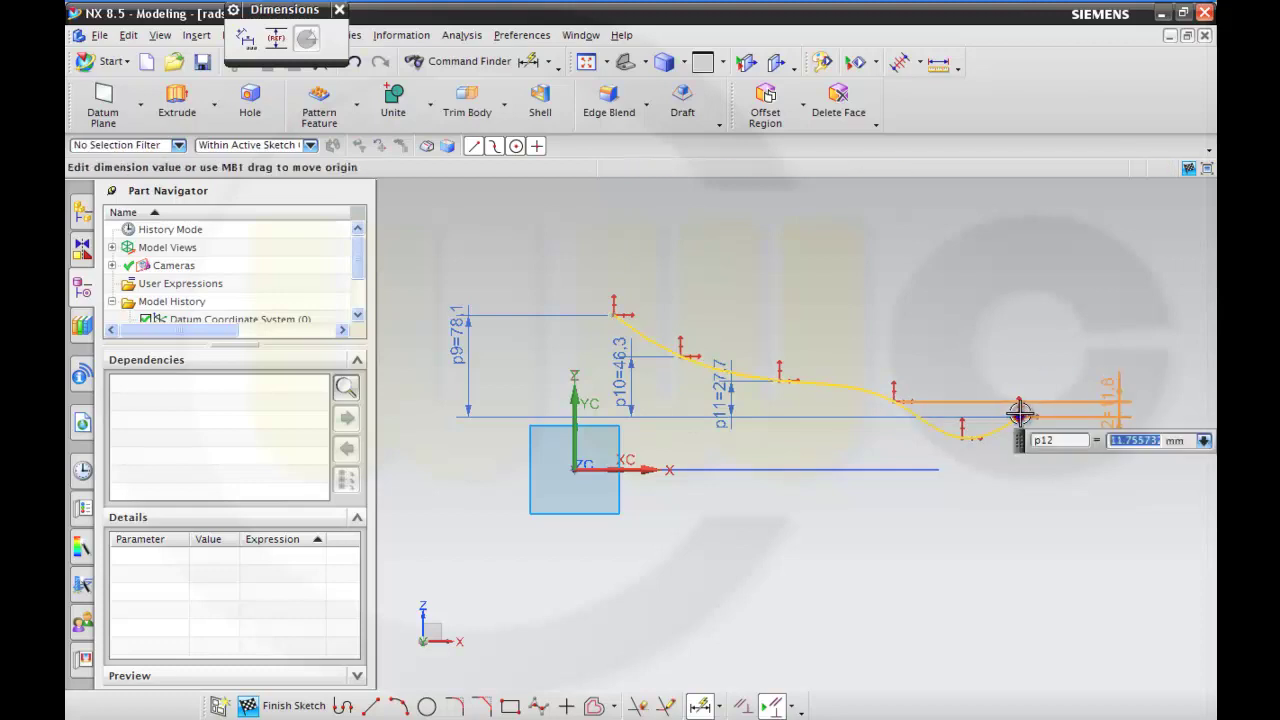
left_click(1019, 415)
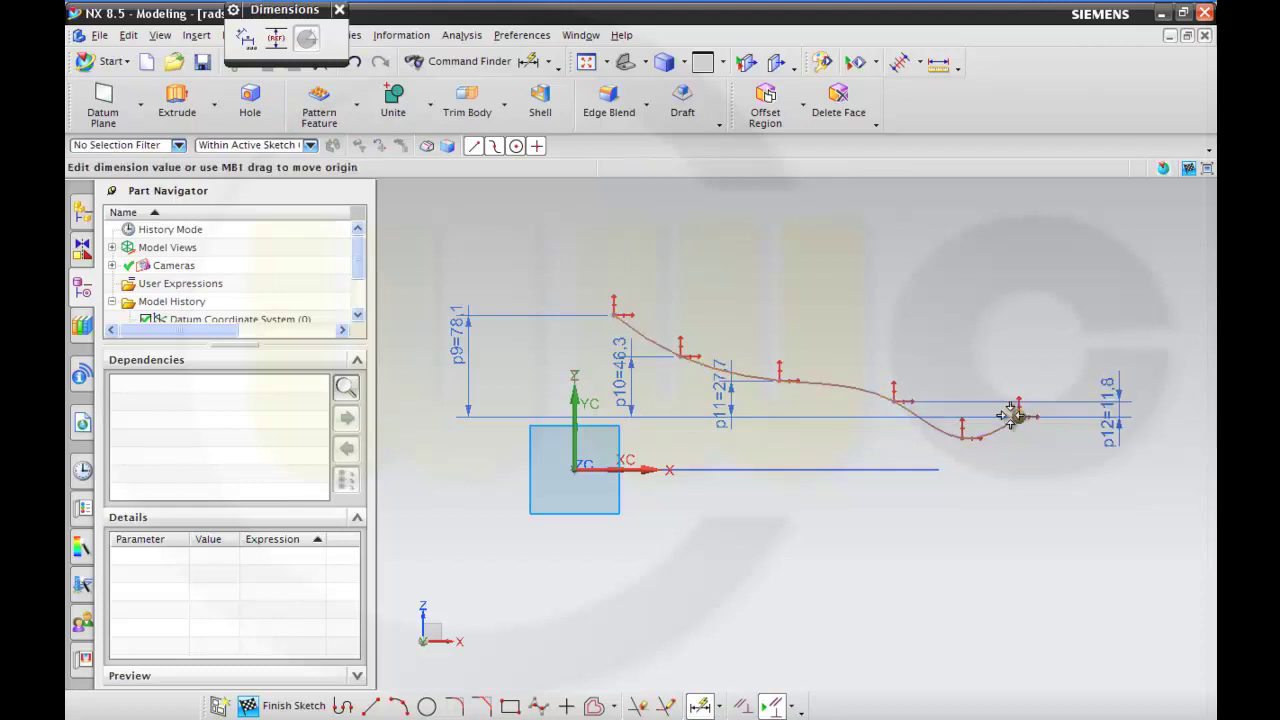
left_click(962, 437)
left_click(1058, 425)
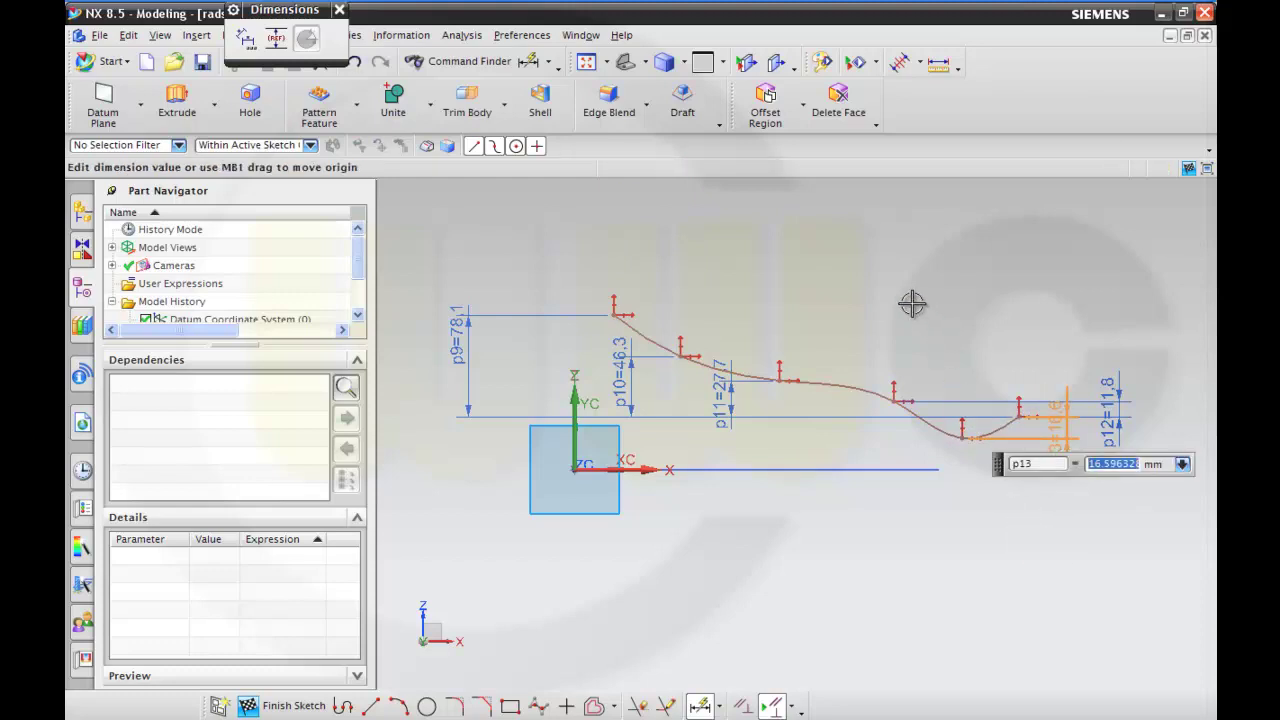
Step: Add horizontal dimensions from the spline's start point to its fifth and fourth points
left_click(963, 437)
left_click(614, 315)
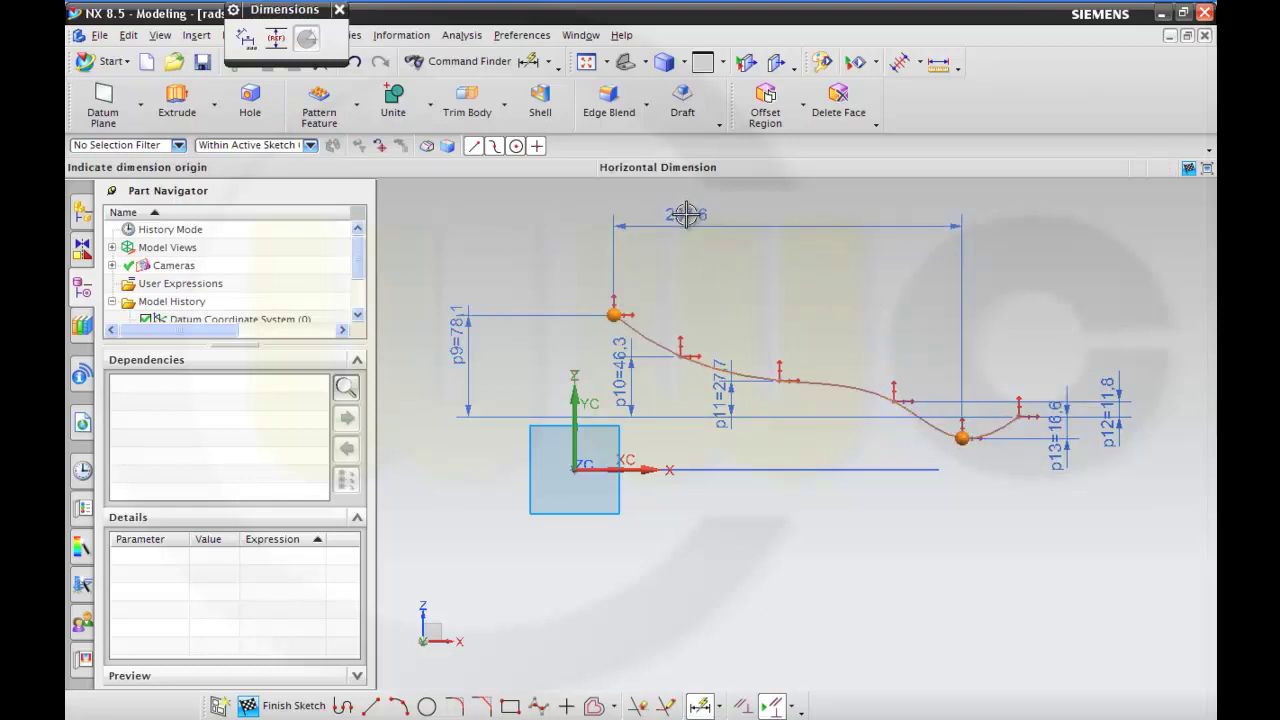
left_click(686, 214)
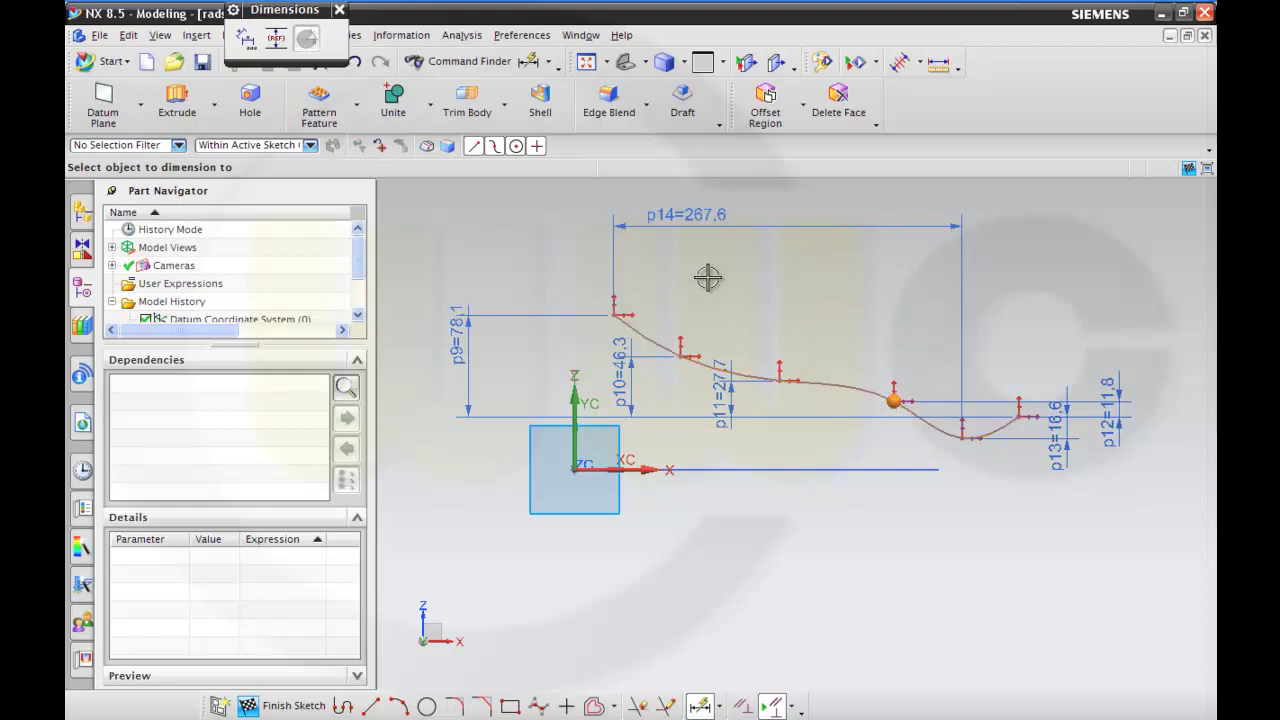
left_click(613, 312)
left_click(783, 250)
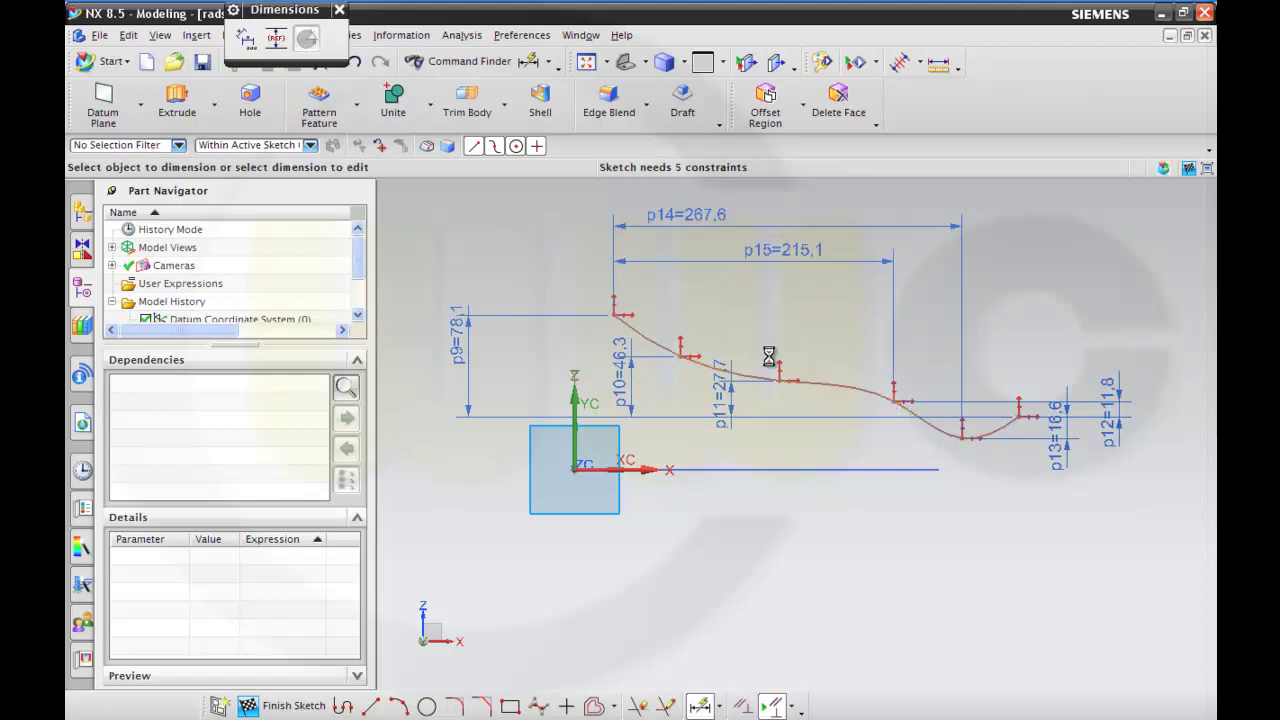
Step: Add horizontal dimensions from the spline's start point to its third and second points, and end dimensioning
left_click(779, 380)
left_click(613, 317)
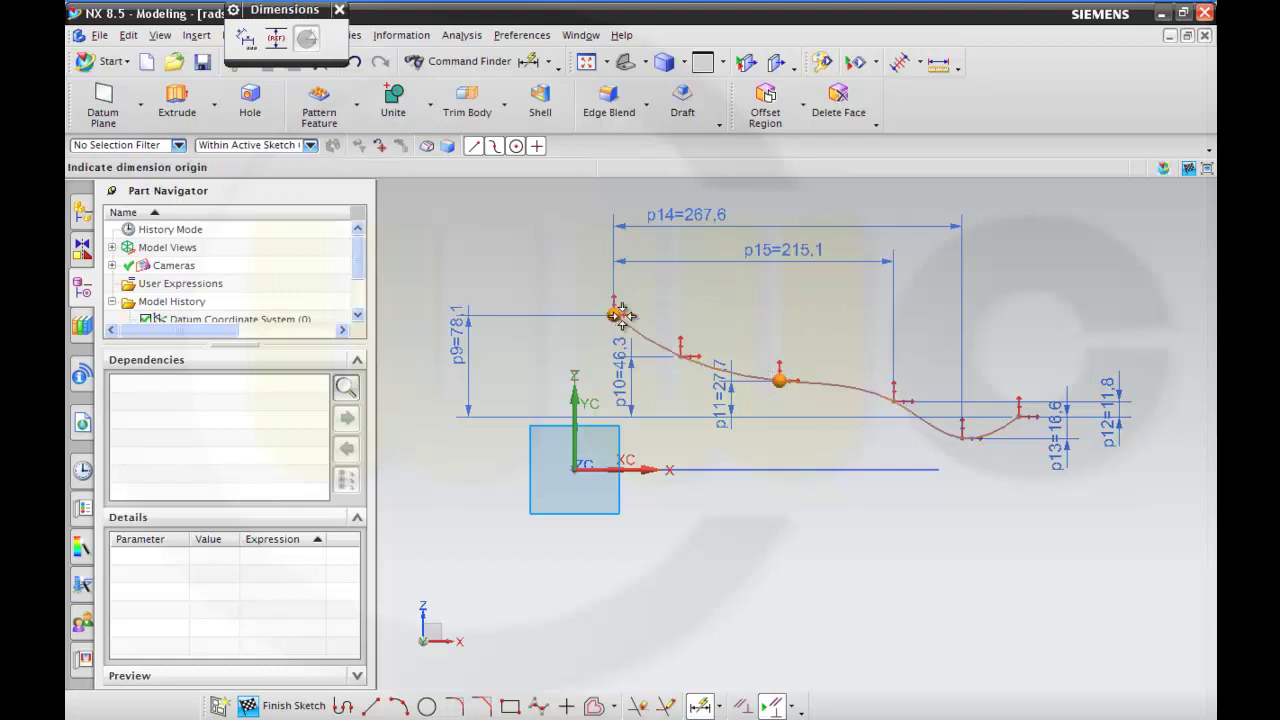
left_click(780, 283)
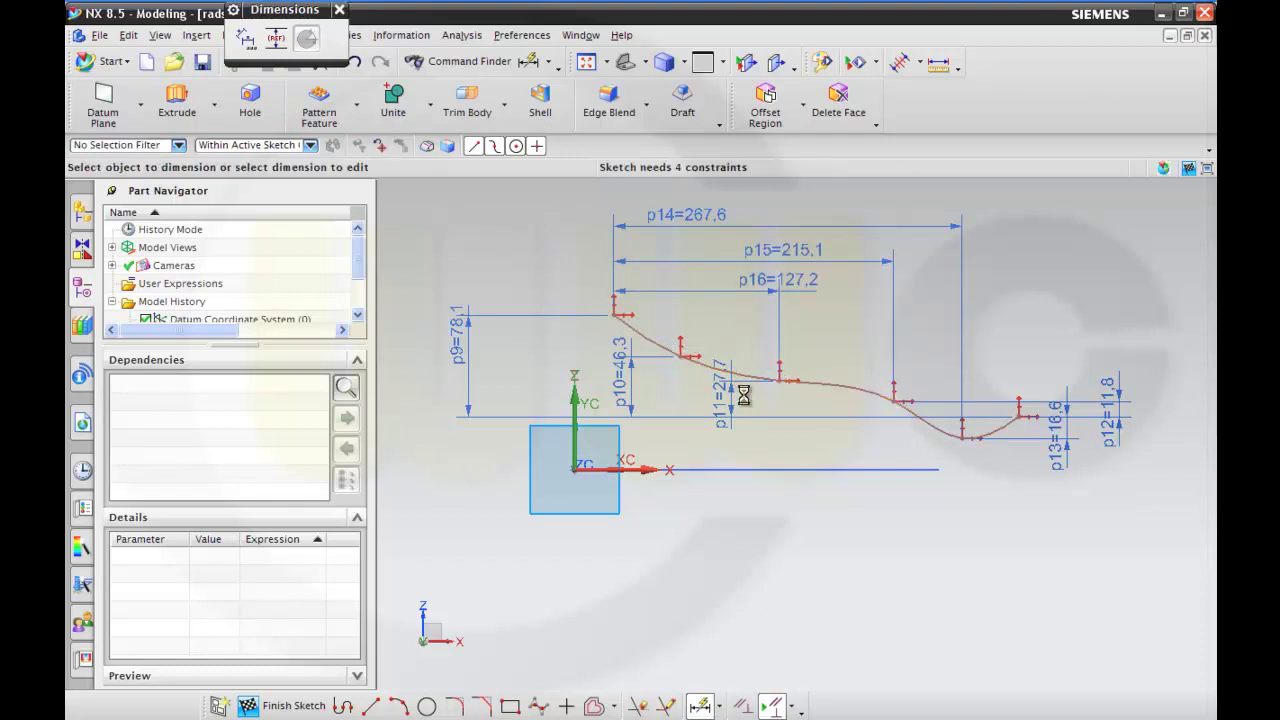
left_click(680, 356)
left_click(613, 315)
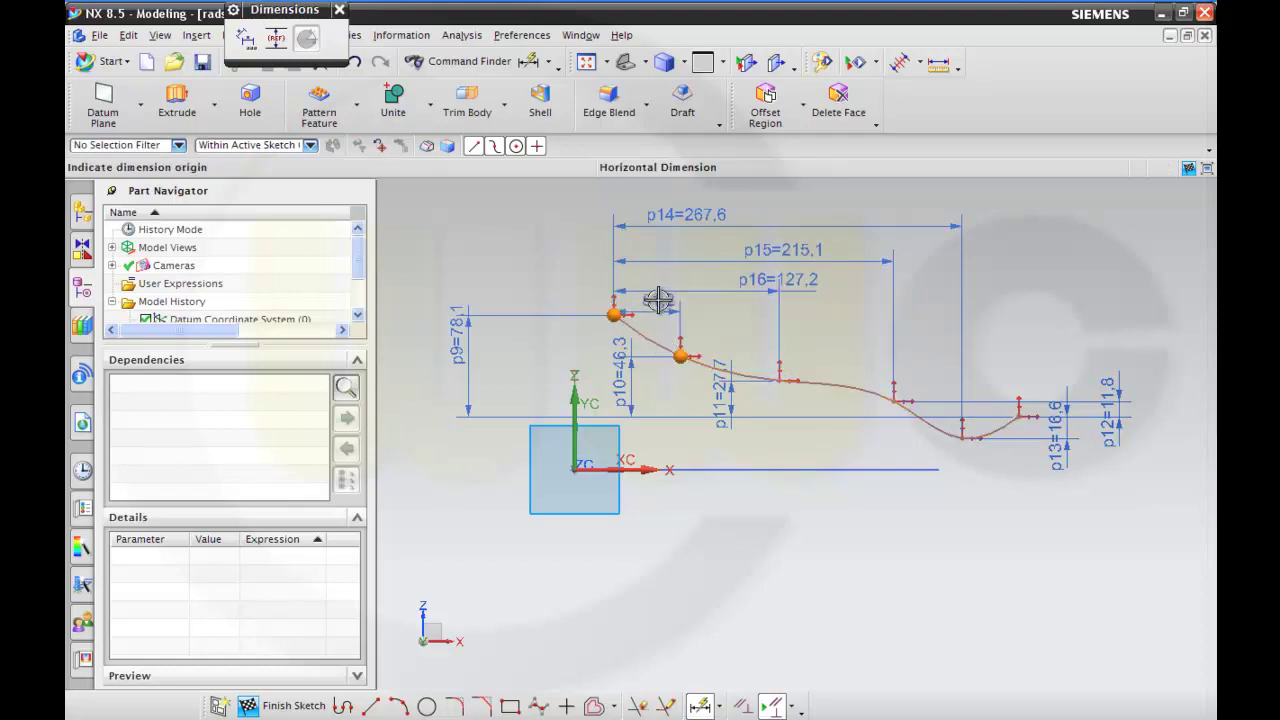
left_click(650, 298)
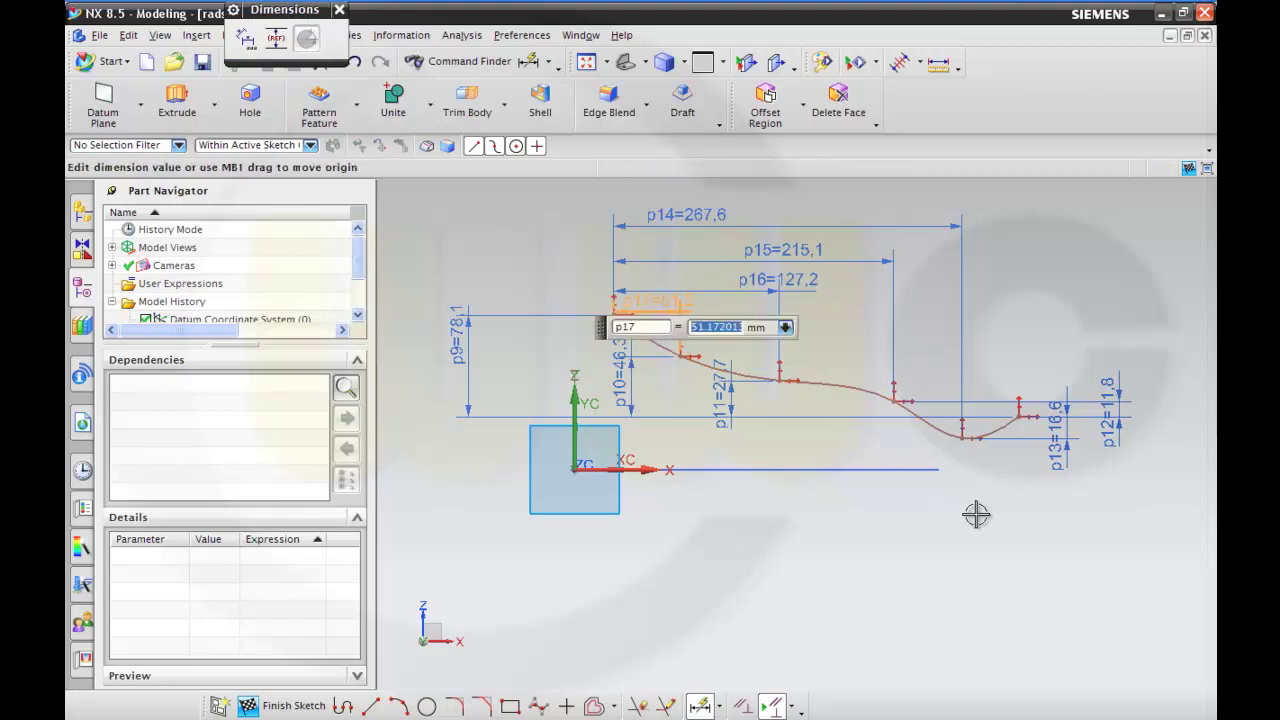
key("Escape")
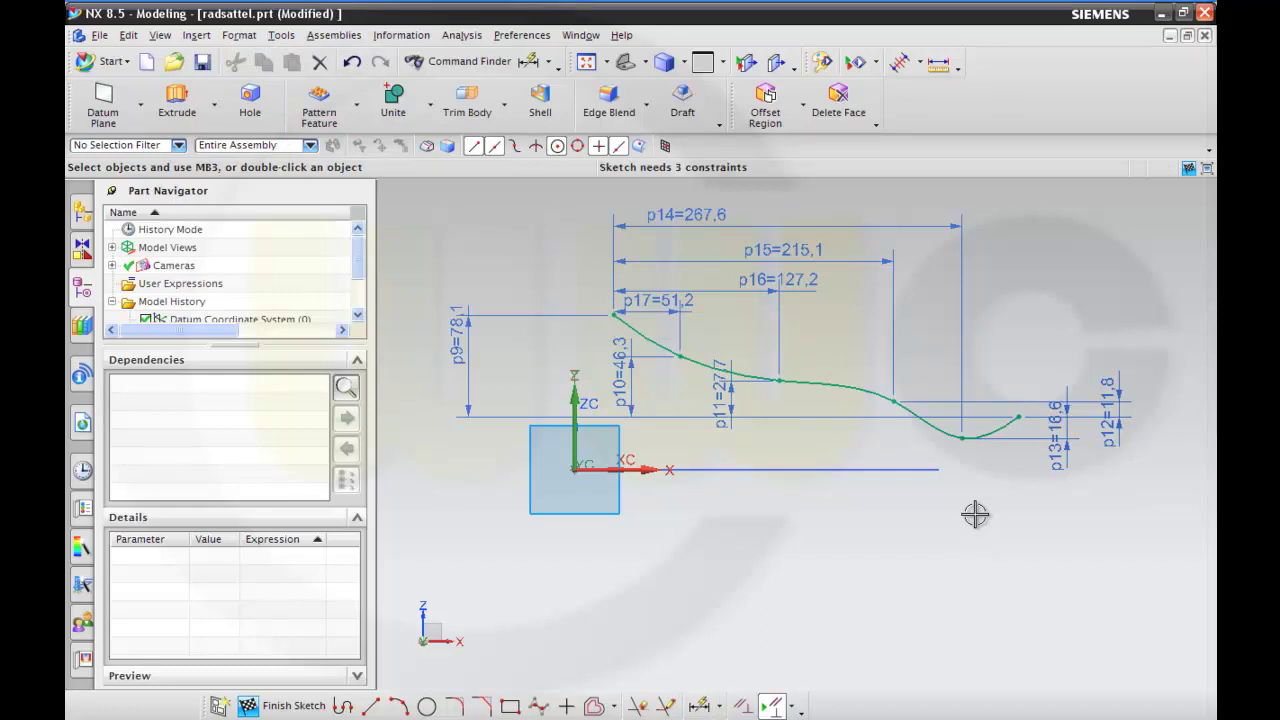
Step: Constrain the spline's start point onto the Z axis of the datum coordinate system with Point on Curve
left_click(613, 316)
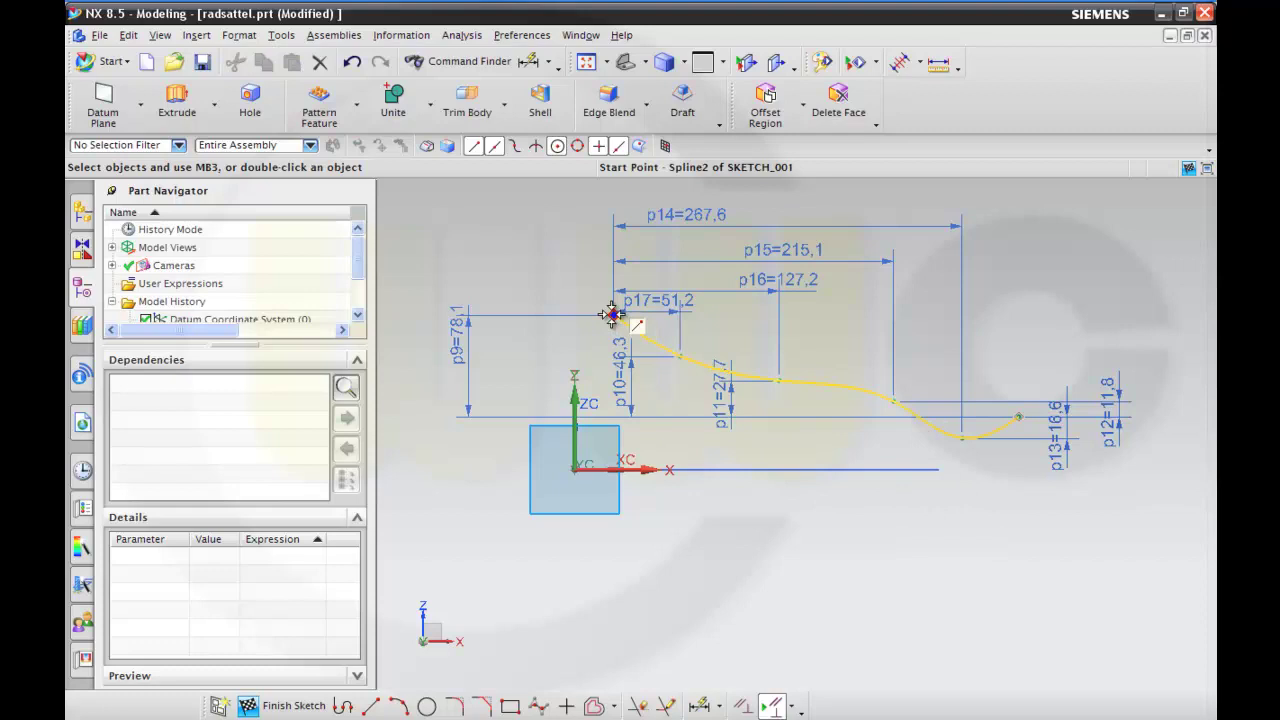
left_click(574, 384)
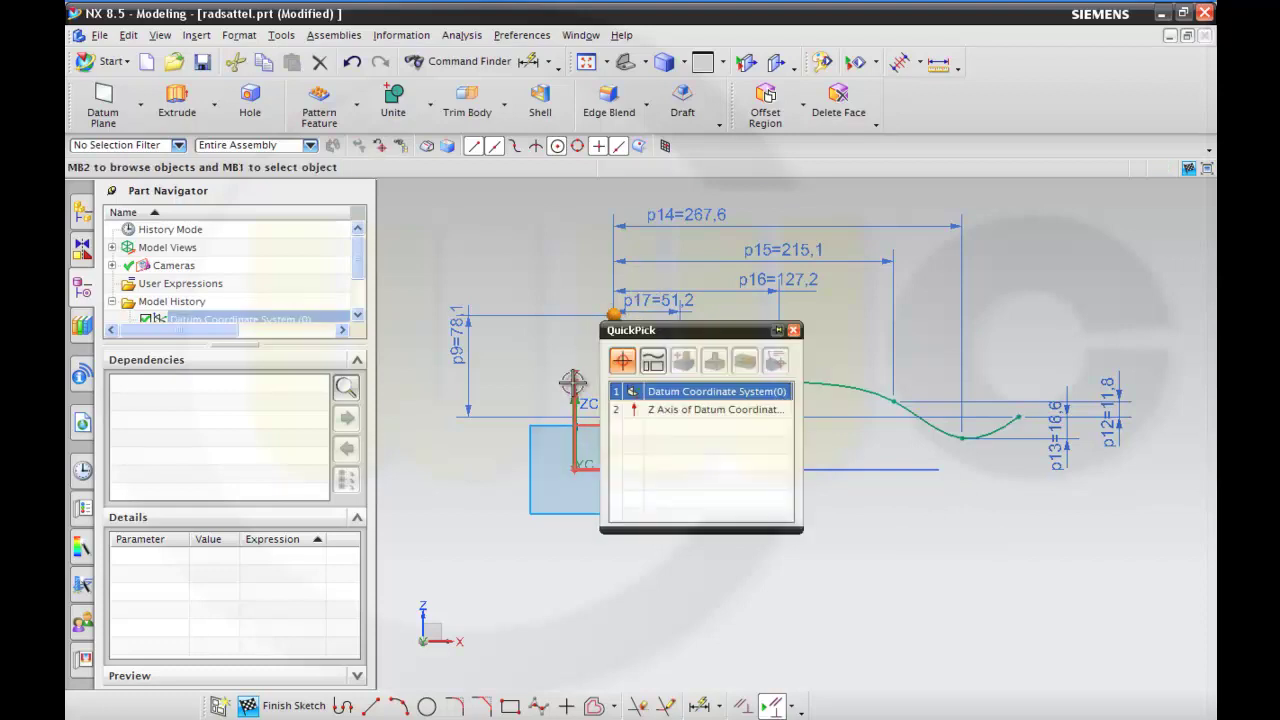
left_click(656, 405)
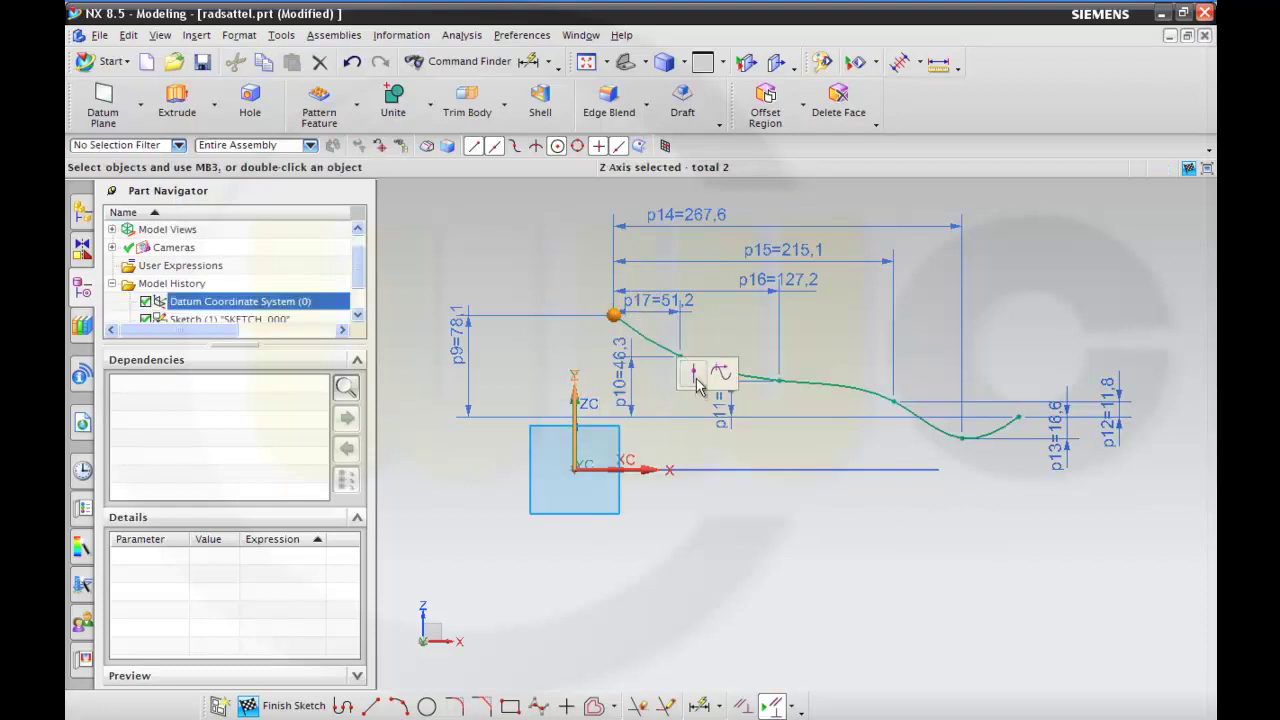
left_click(693, 373)
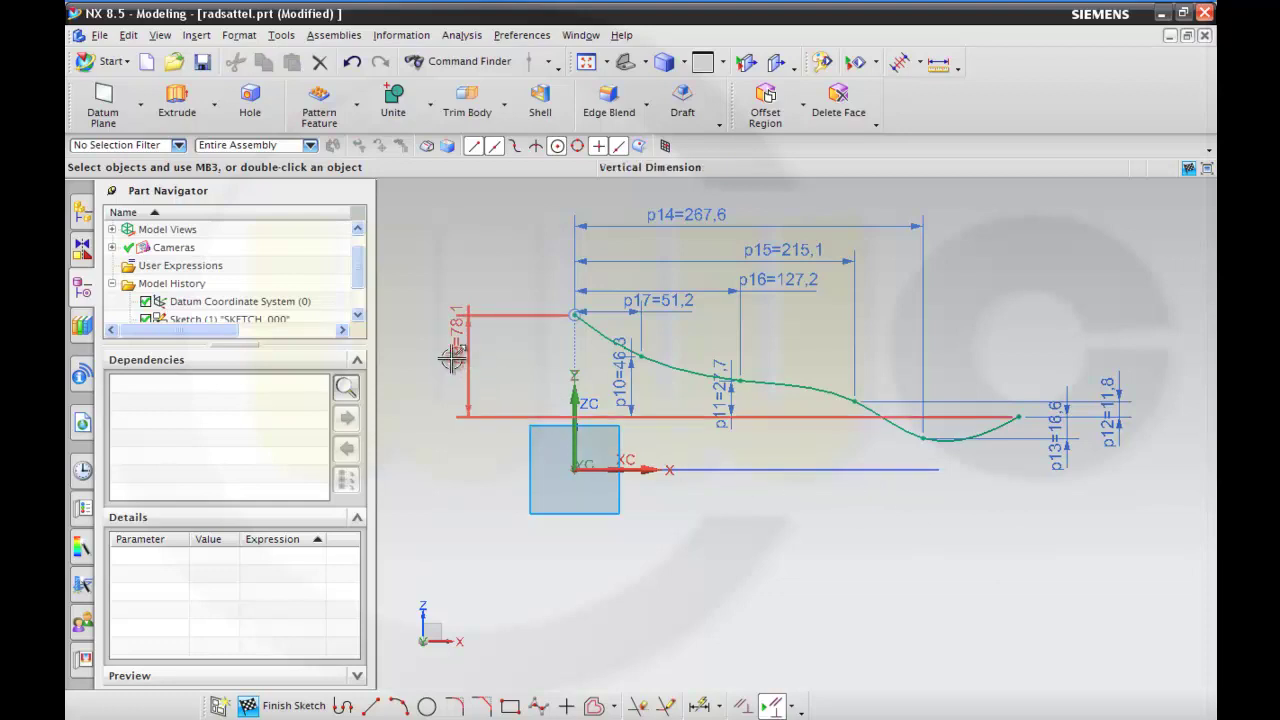
Step: Set the vertical dimension between the spline's fifth point and end point (p13) to 4 mm
left_click(1054, 465)
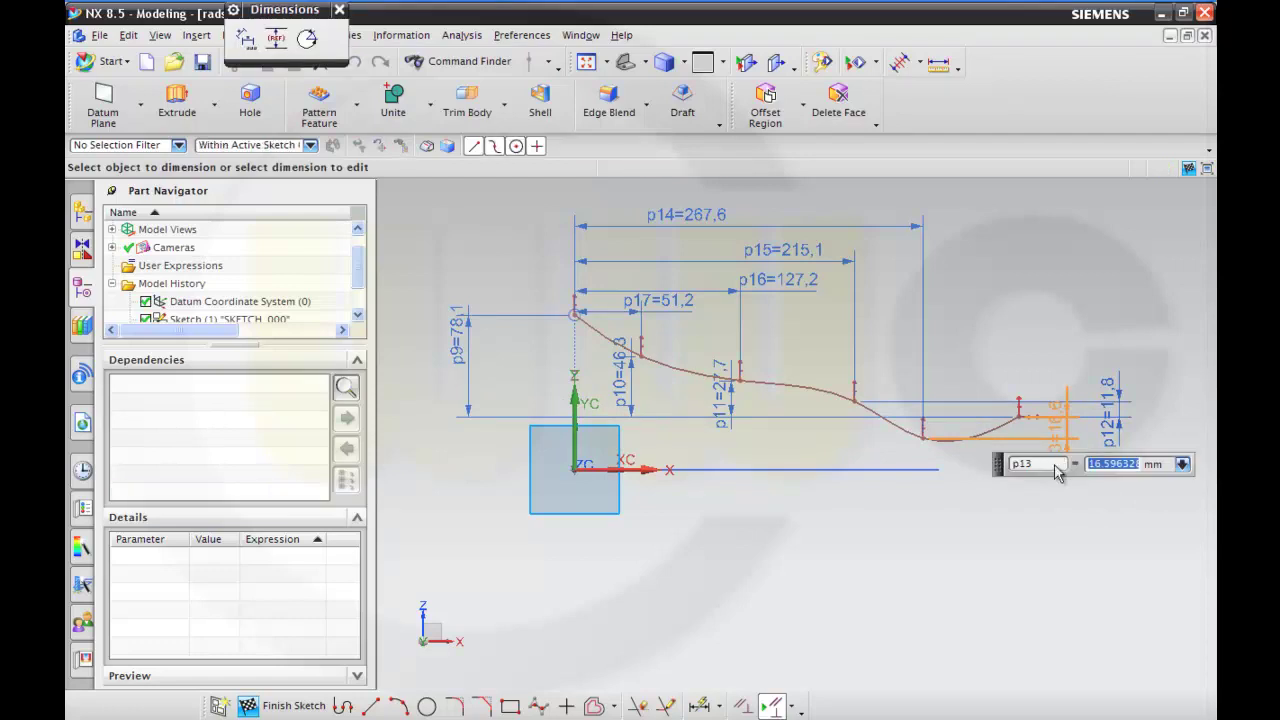
type("4")
key("Return")
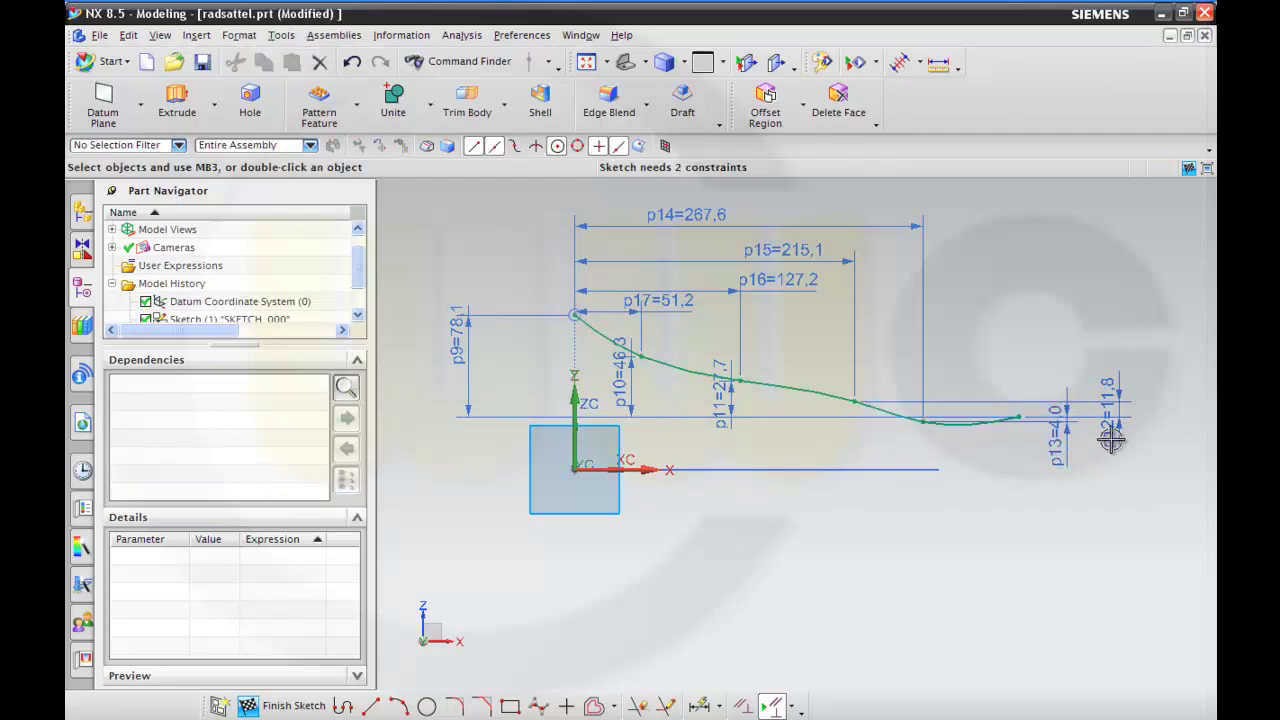
Step: Set the vertical dimensions from the spline's end point to its fourth point (p12) to 5 mm and third point (p11) to 15 mm
left_click(1110, 425)
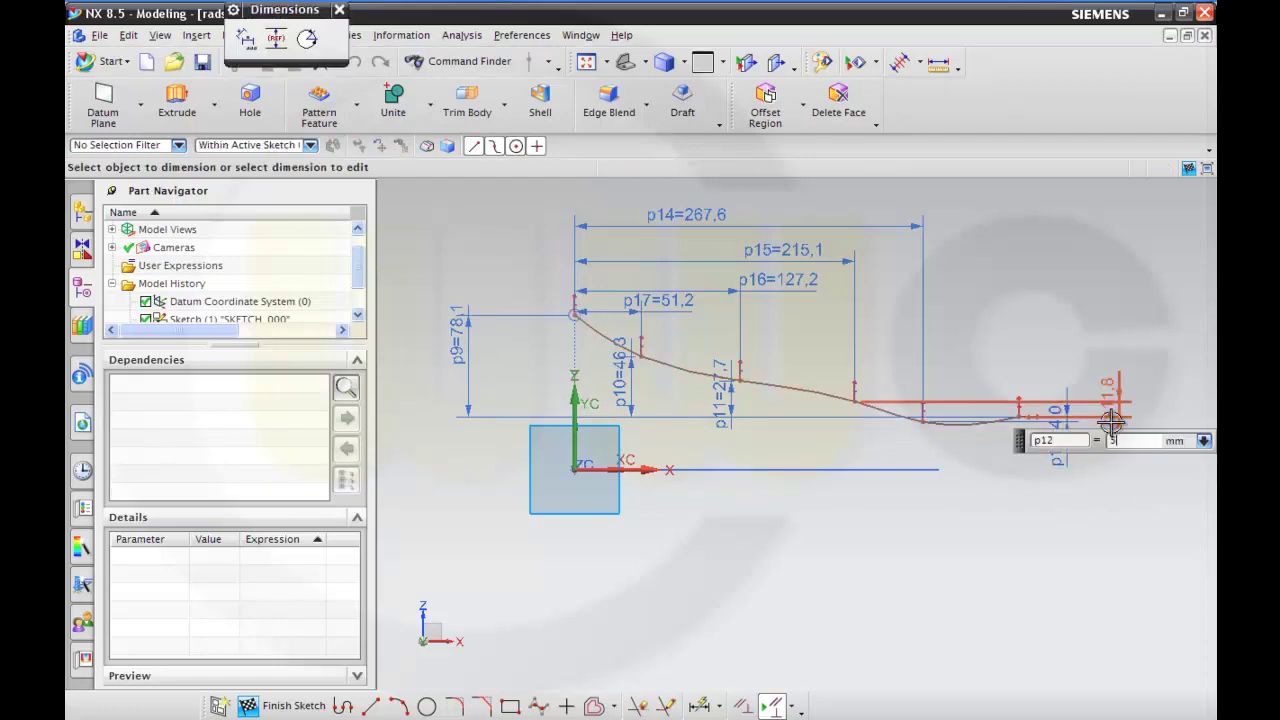
key("Return")
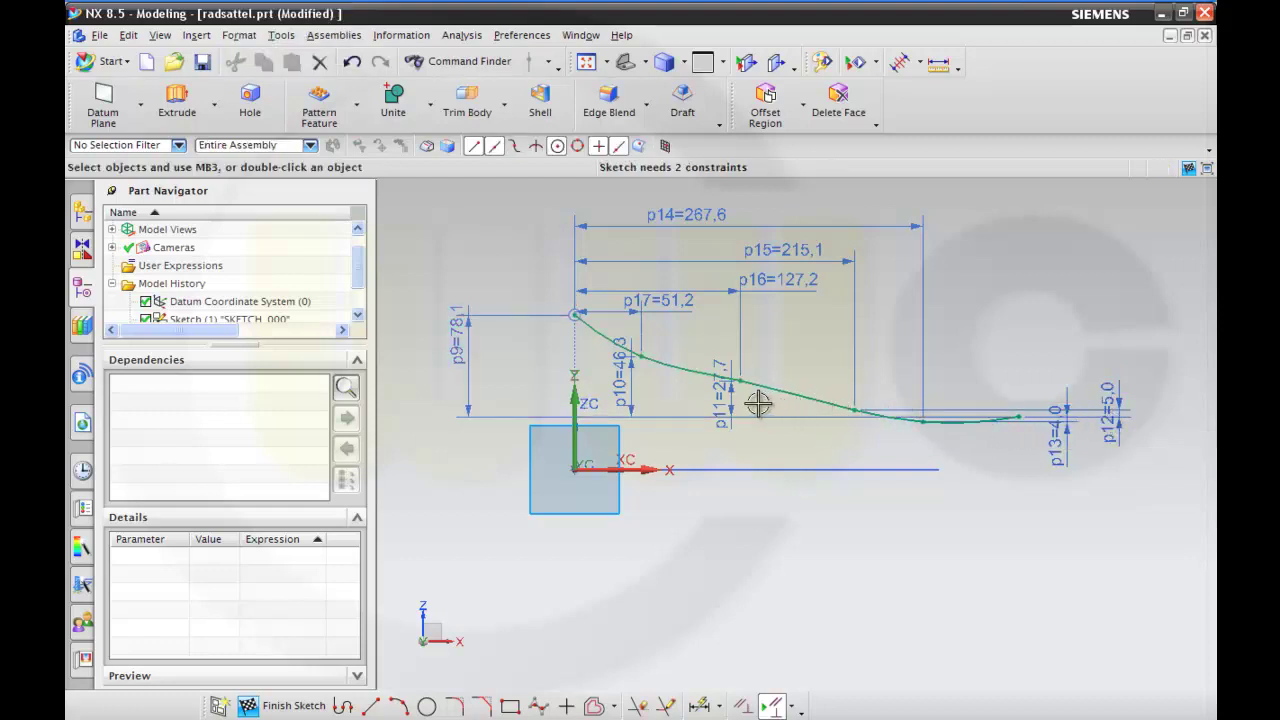
double_click(724, 396)
type("1")
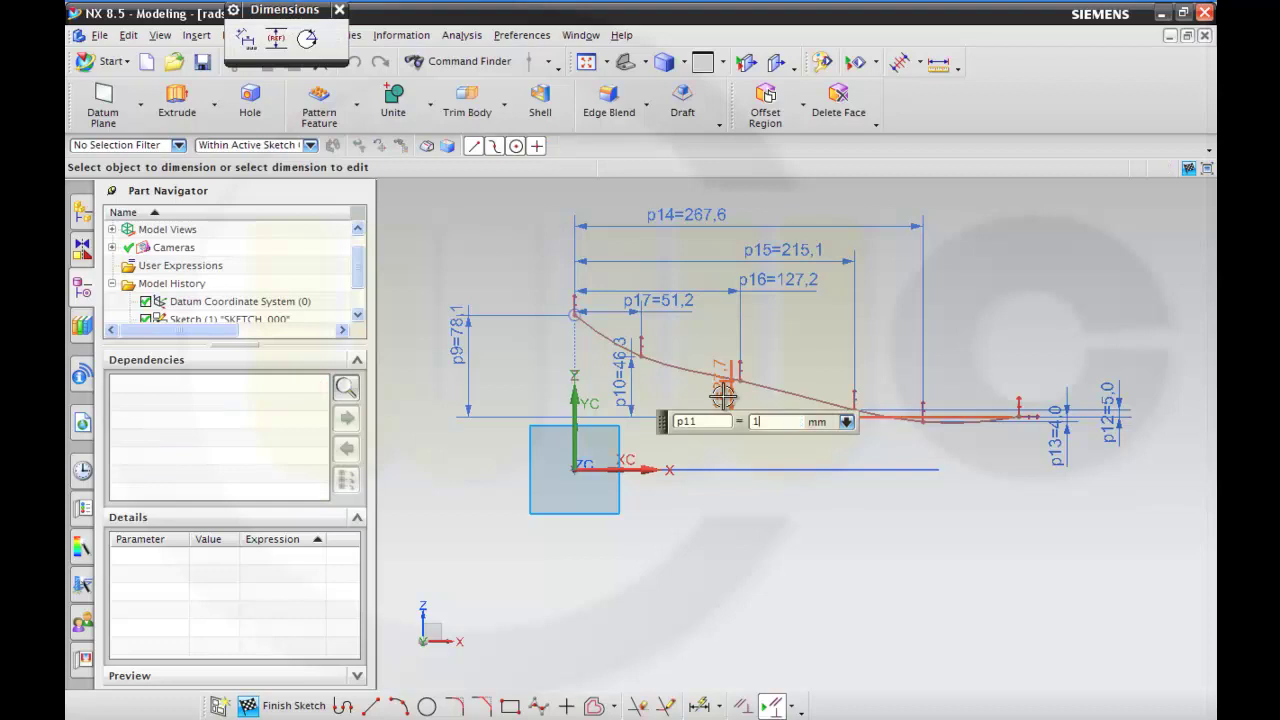
type("5")
key("Return")
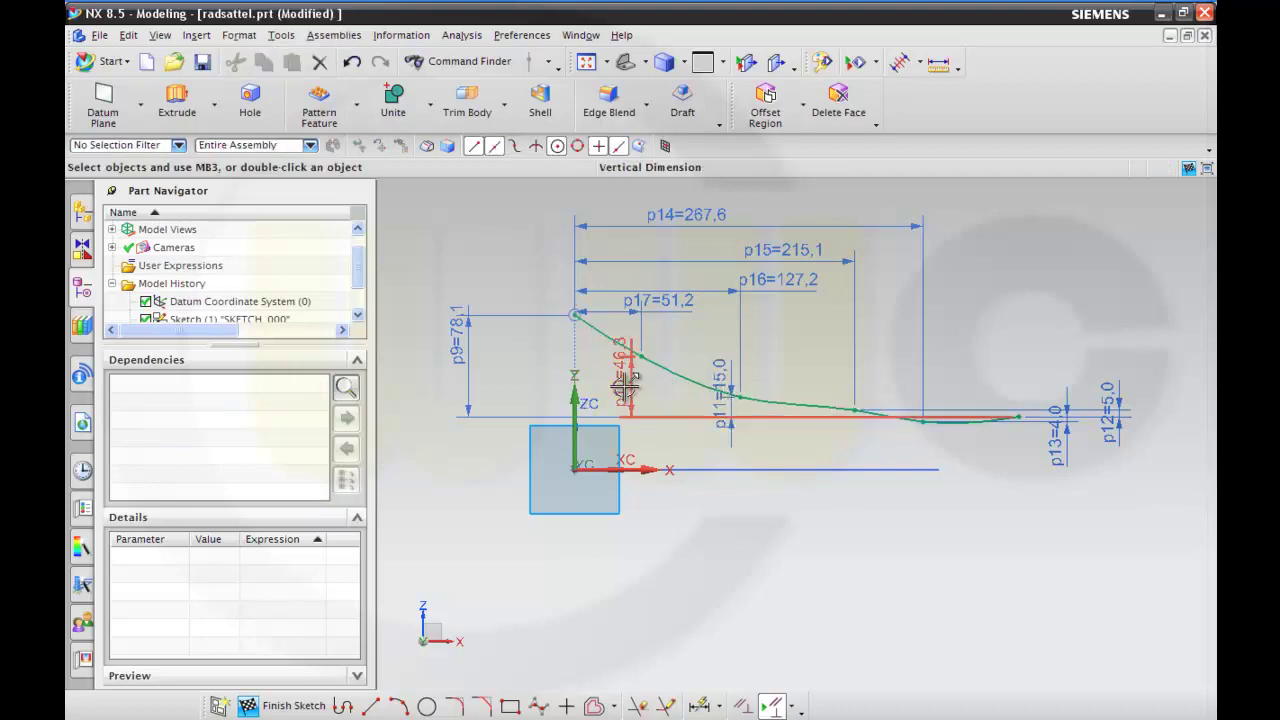
Step: Set the vertical dimensions from the spline's end point to its second point (p10) to 38 mm and start point (p9) to 60 mm
left_click(623, 386)
double_click(623, 386)
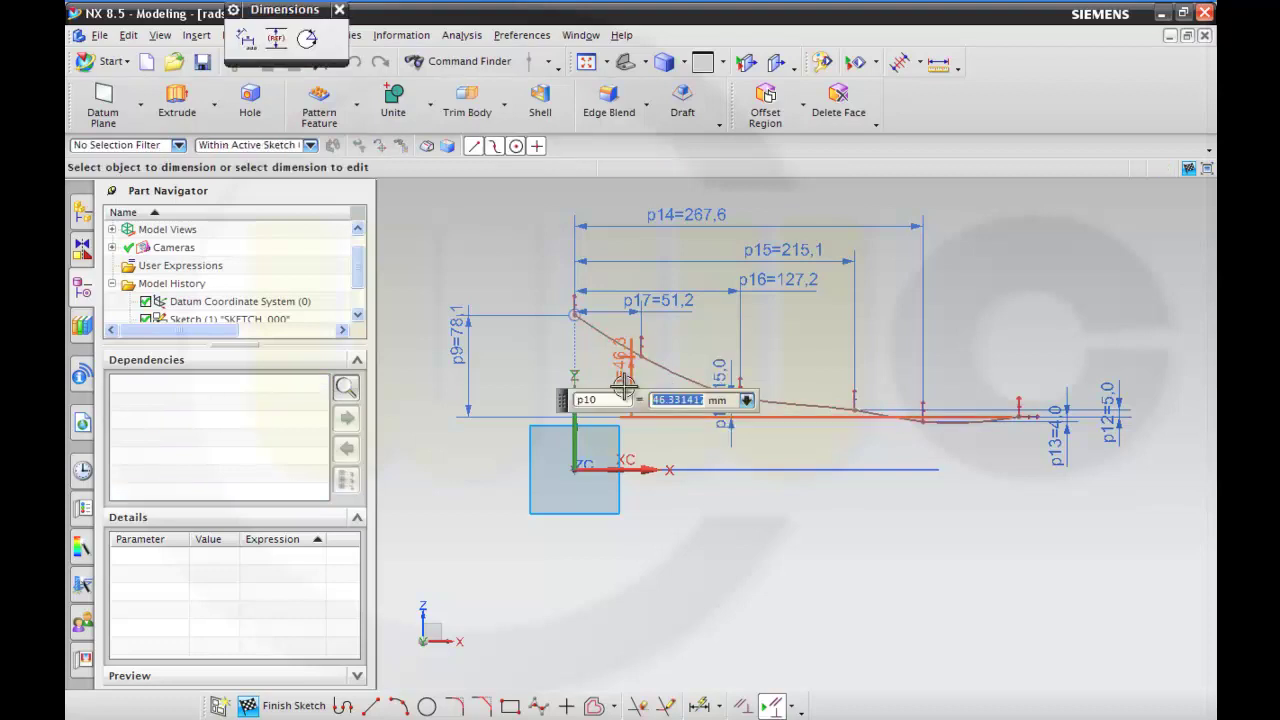
key("Return")
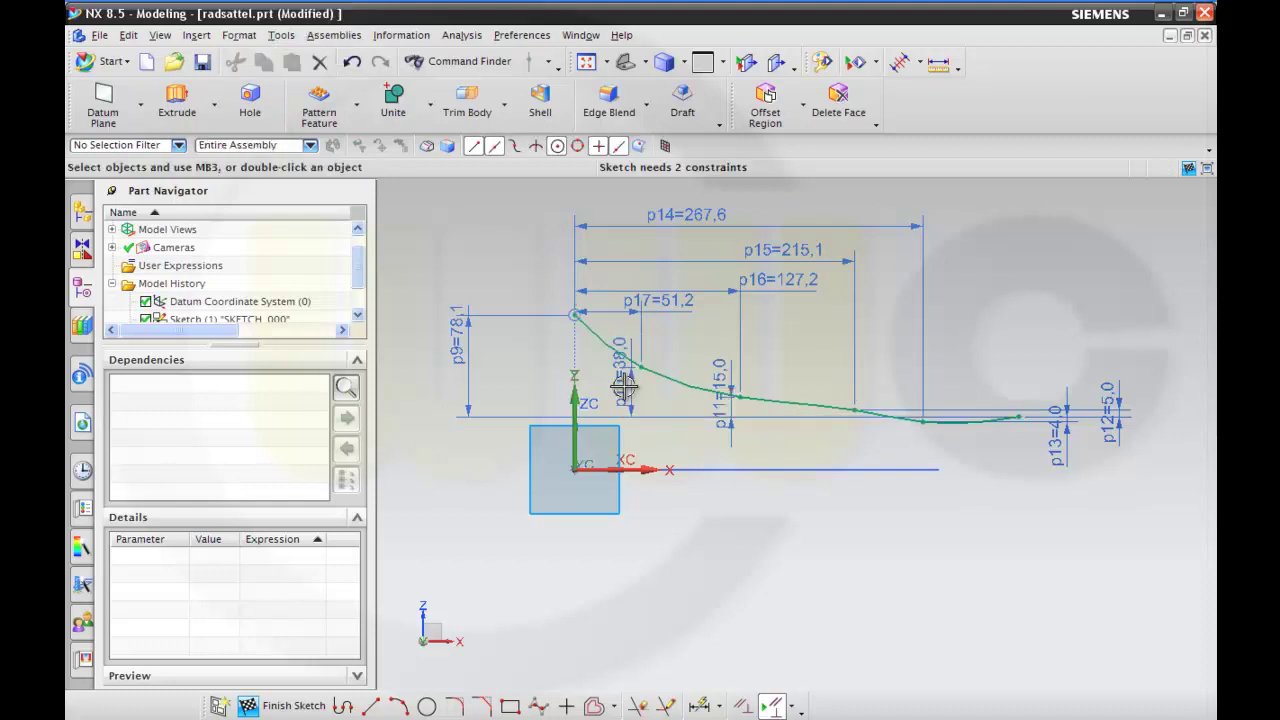
left_click(461, 347)
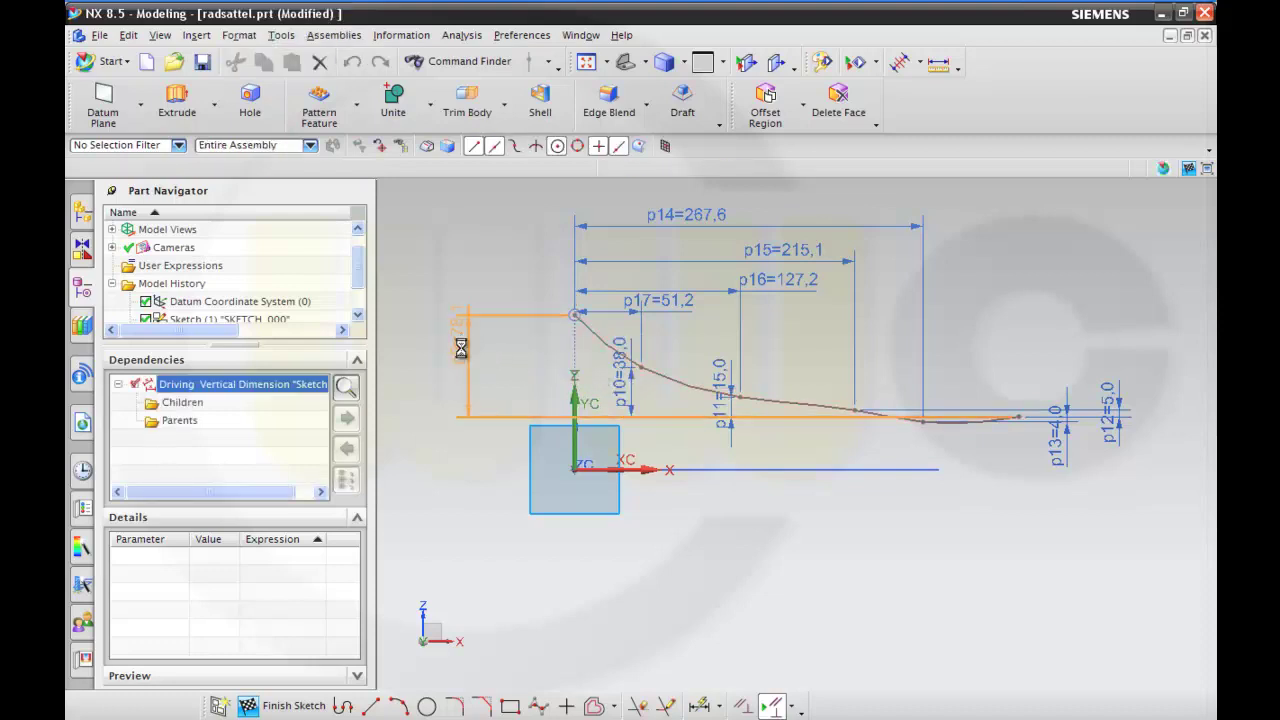
double_click(461, 347)
key("Return")
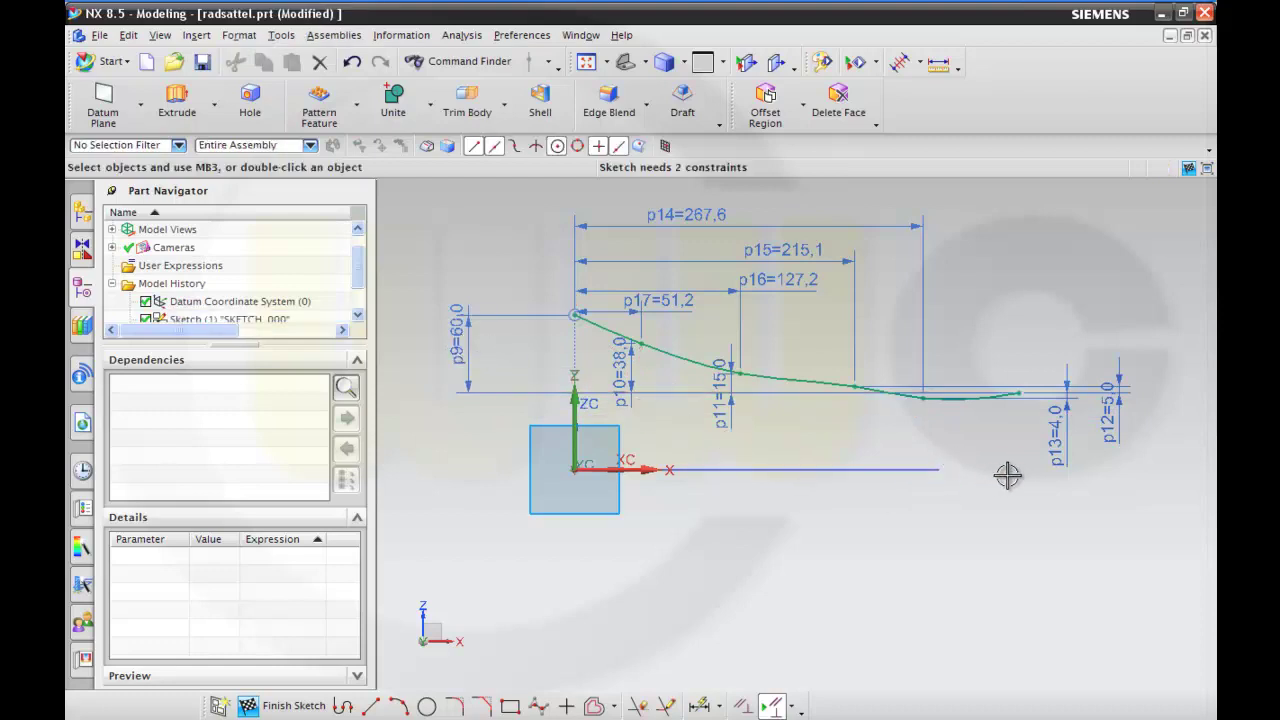
Step: Set the horizontal dimensions from the spline's start point to its second point (p17) to 46 mm and third point (p16) to 140 mm
left_click(649, 305)
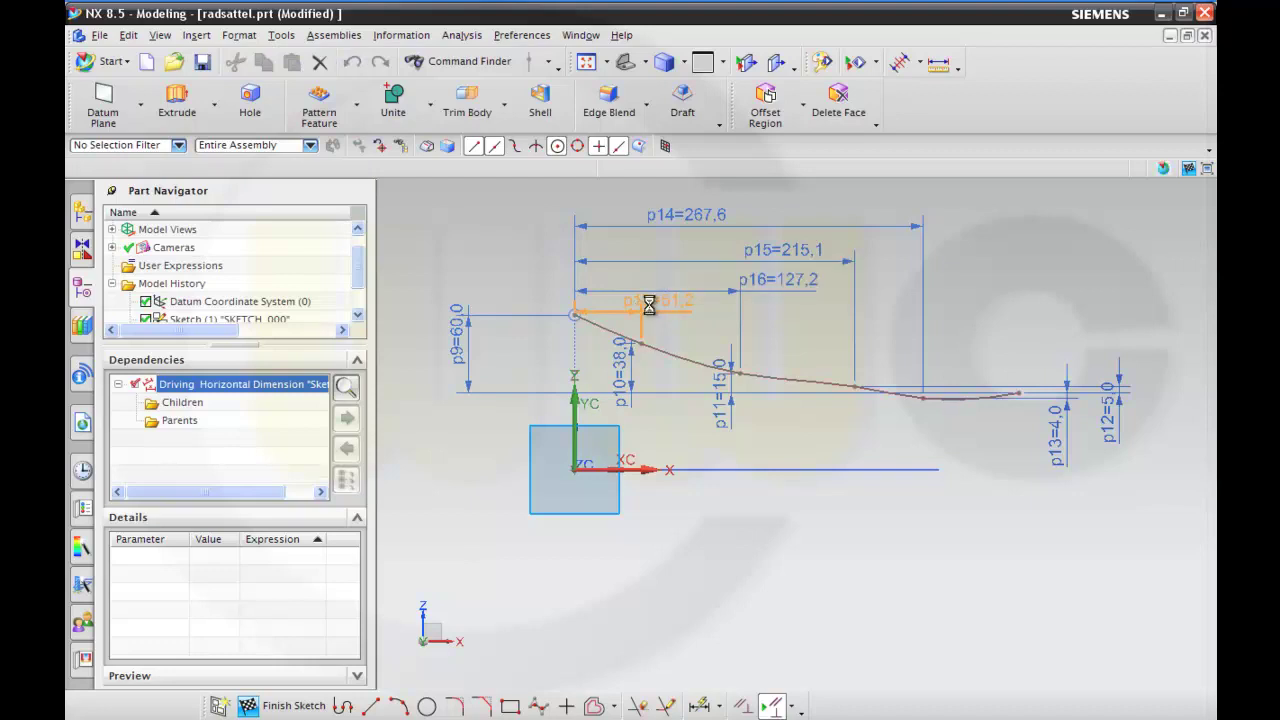
double_click(650, 304)
type("46")
key("Return")
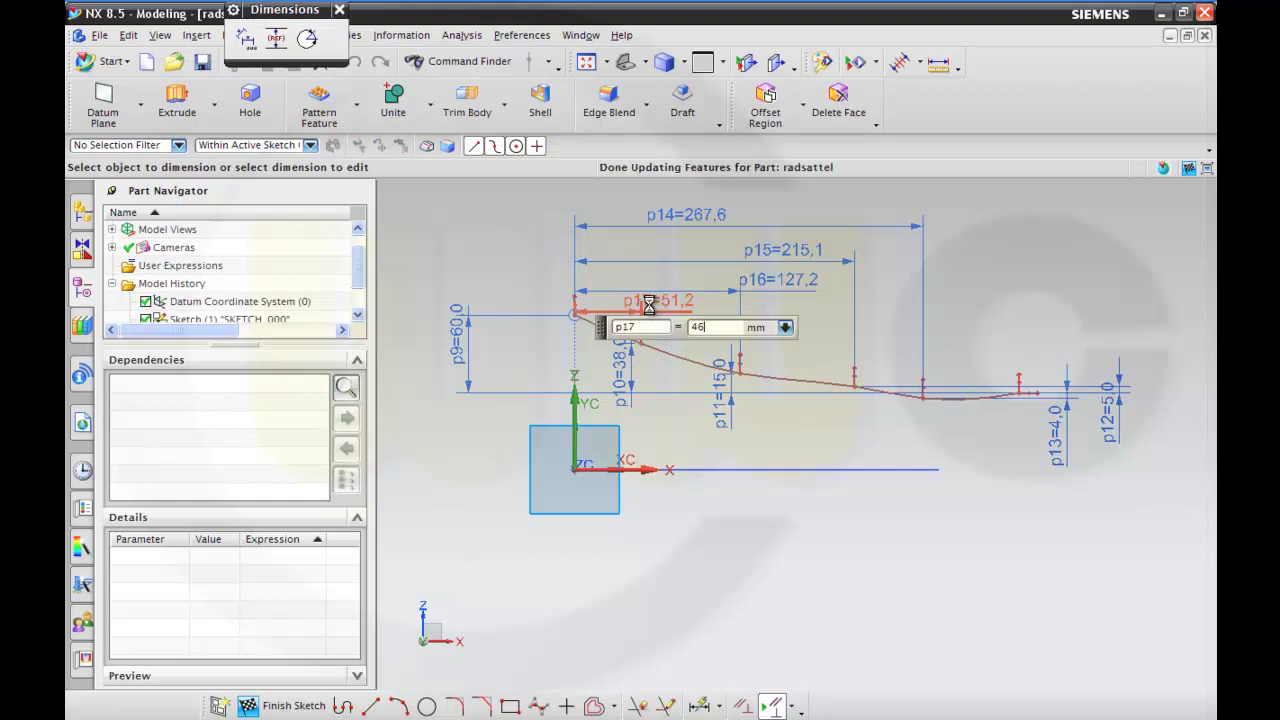
double_click(800, 285)
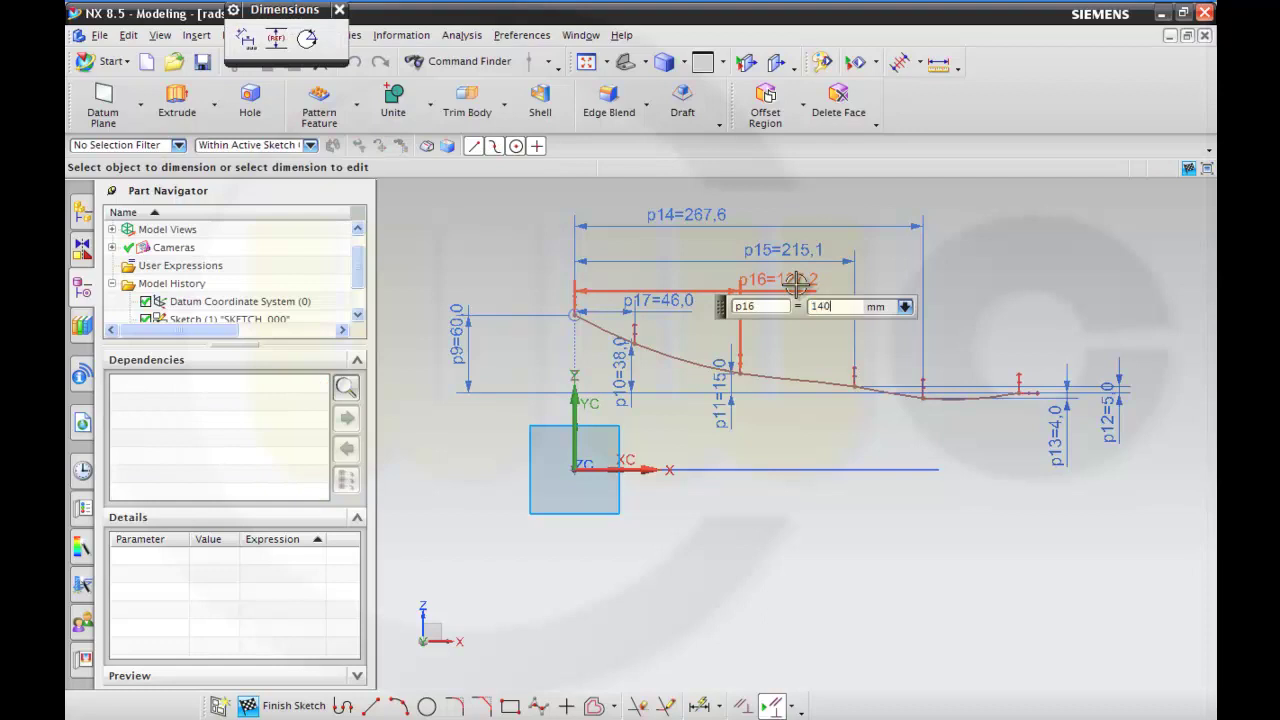
key("Return")
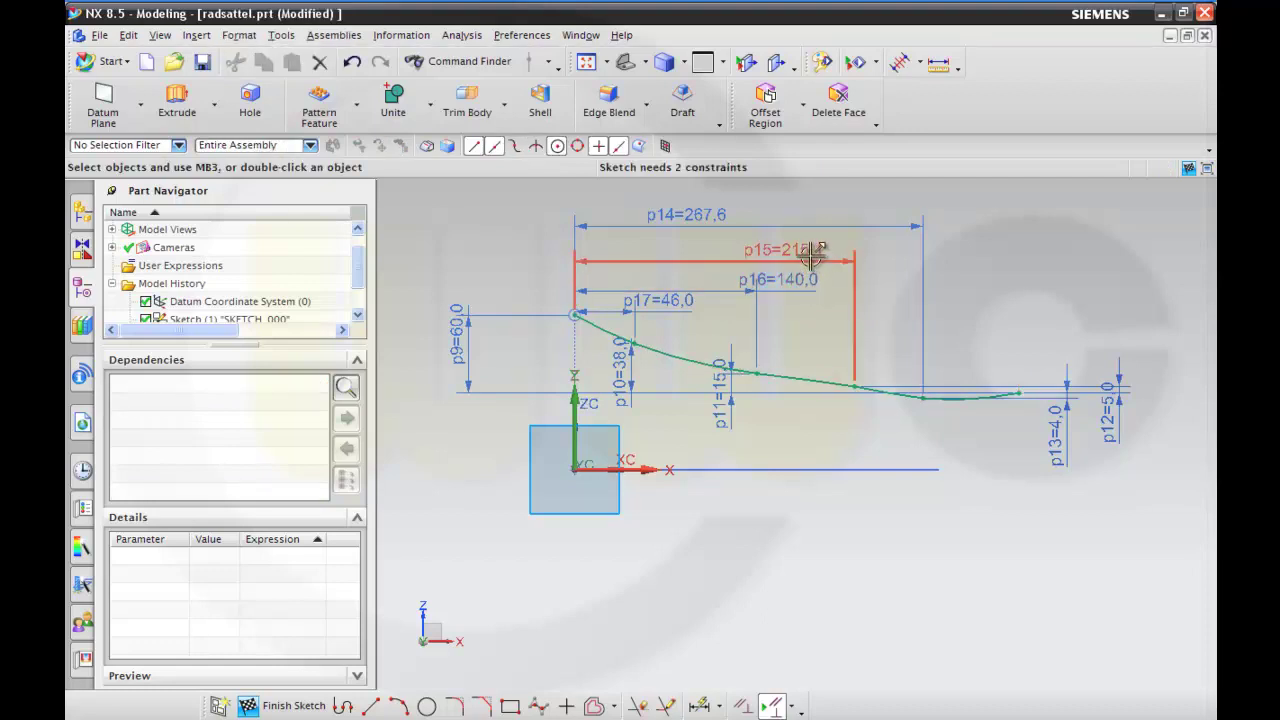
Step: Set the horizontal dimensions from the spline's start point to its fourth point (p15) to 210 mm and fifth point (p14) to 245 mm
double_click(811, 256)
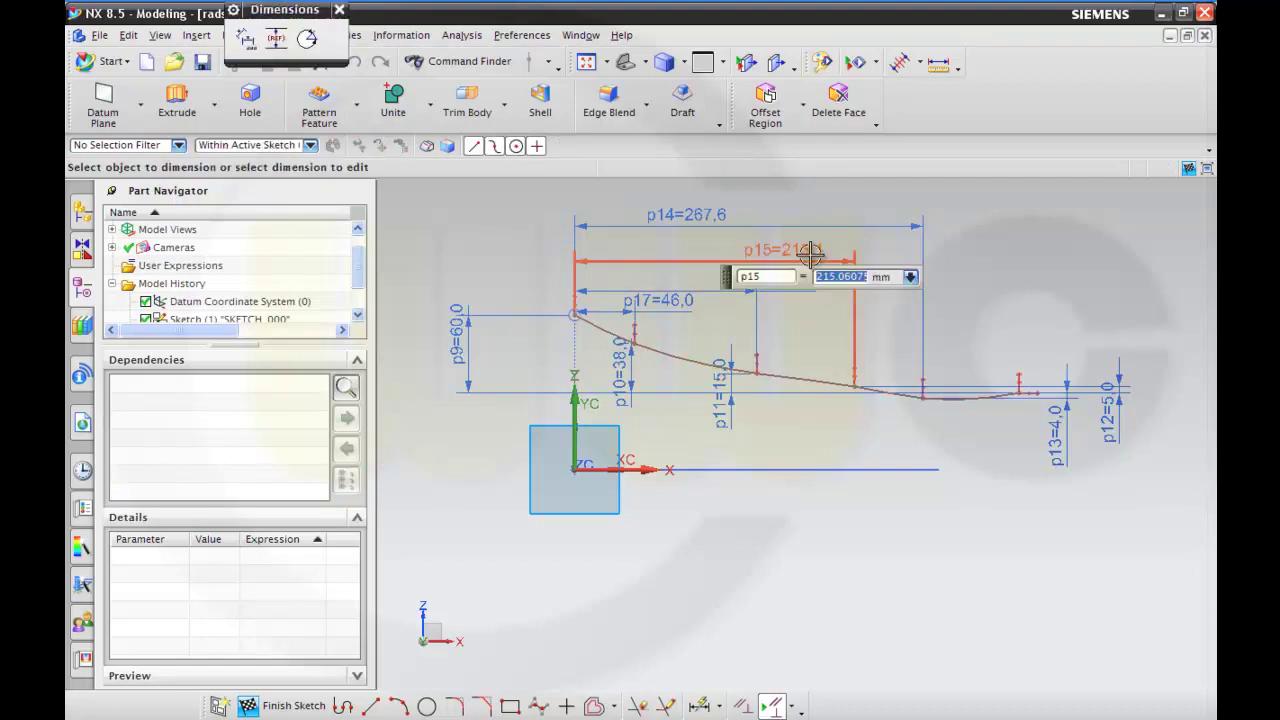
type("210")
key("Return")
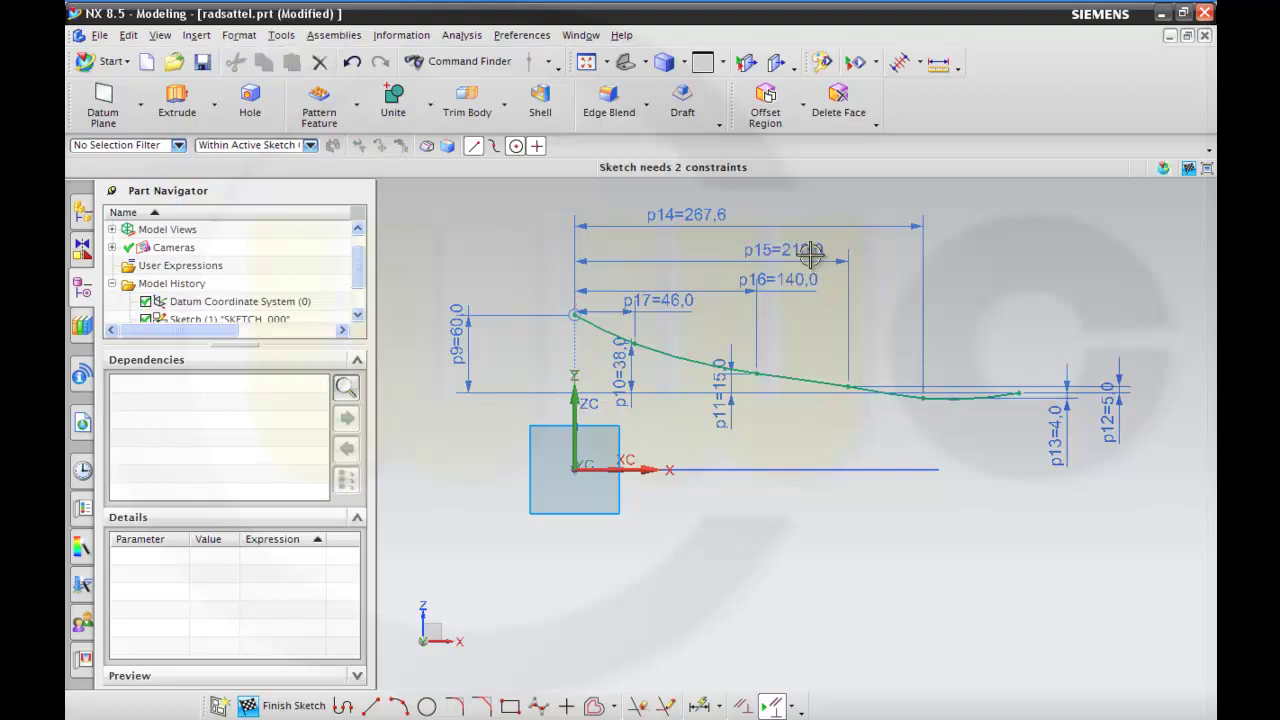
double_click(718, 213)
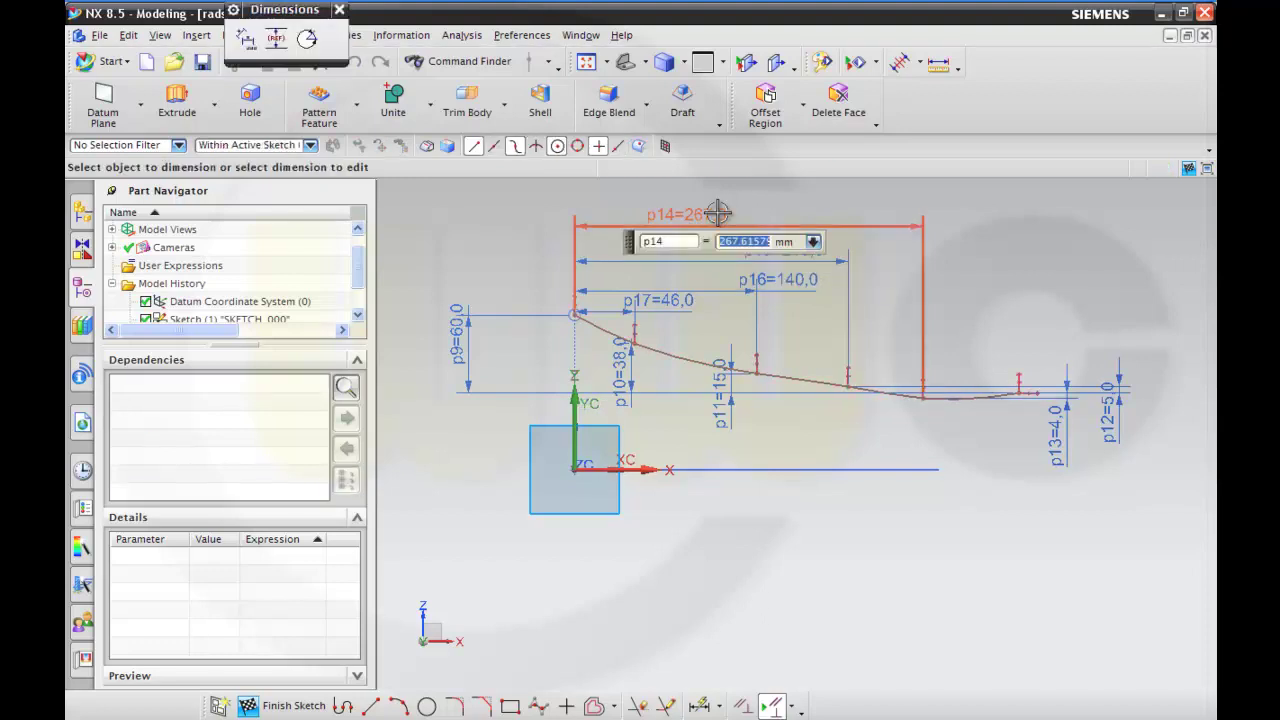
type("245")
key("Return")
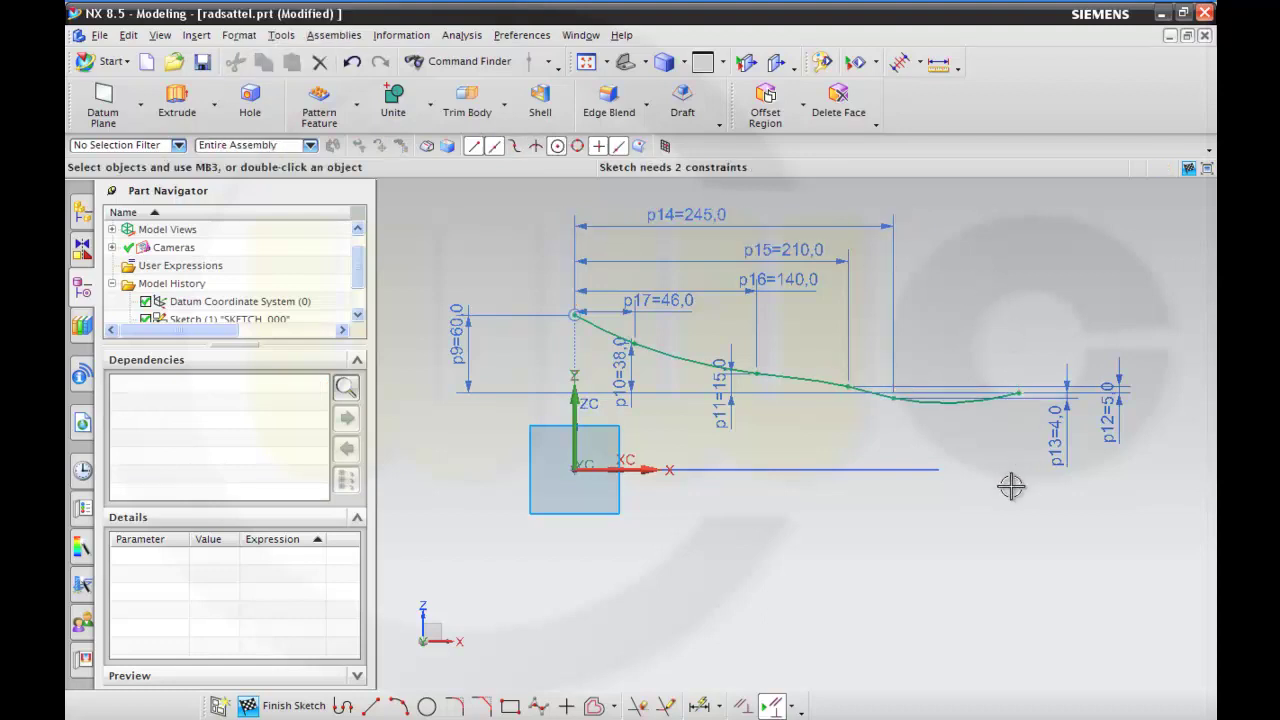
Step: Constrain the spline's end point coincident with the end point of the first sketch's spline and finish the sketch
mouse_move(829, 508)
middle_mouse_down()
mouse_move(829, 529)
mouse_move(840, 527)
middle_mouse_up()
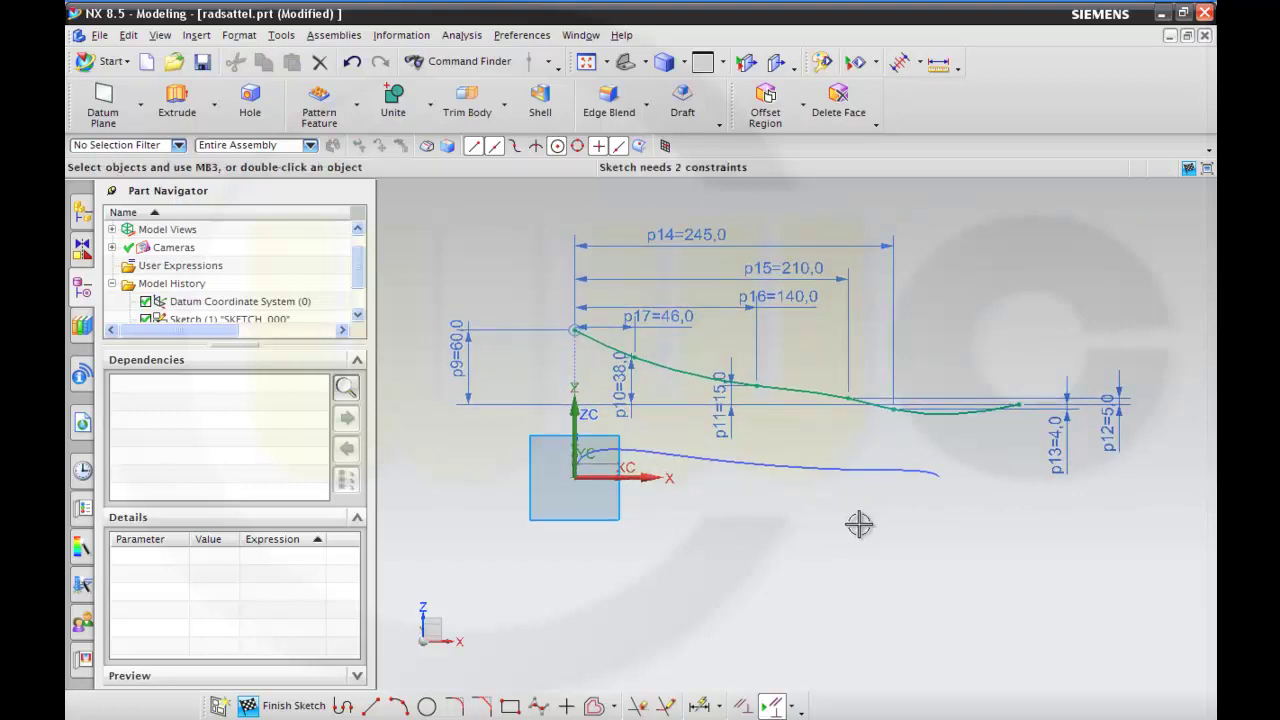
left_click(940, 477)
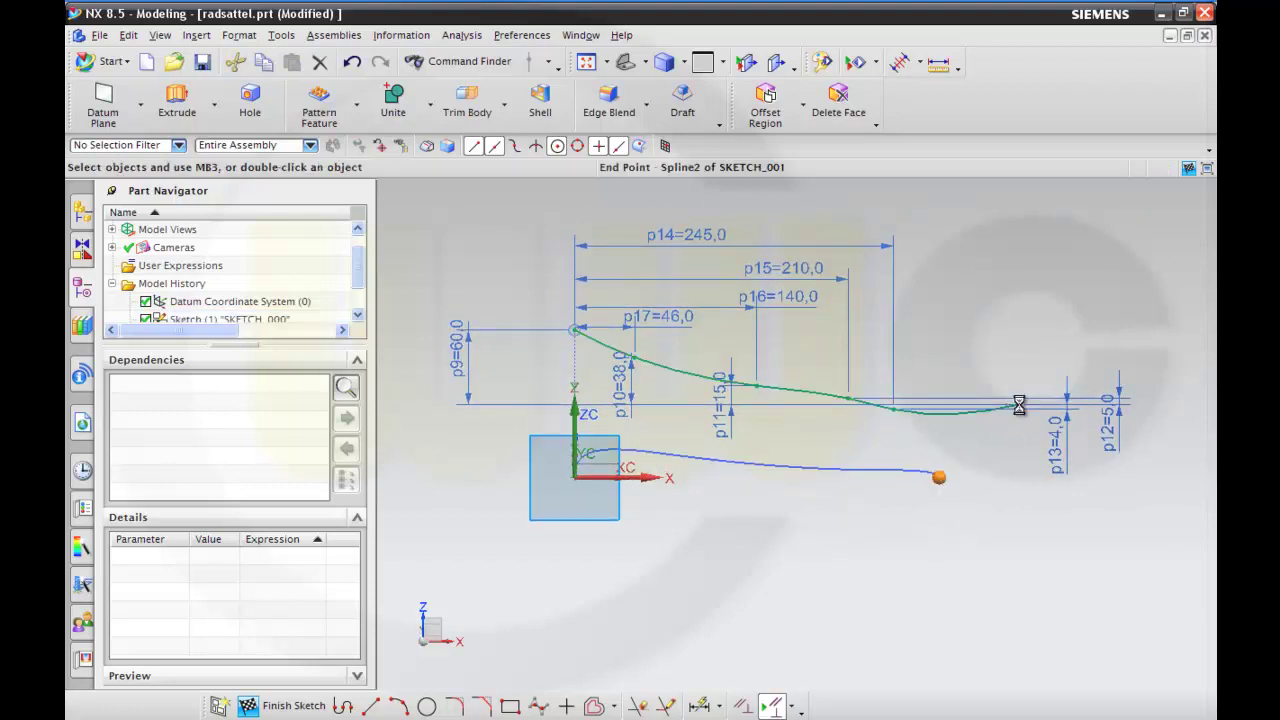
left_click(1021, 406)
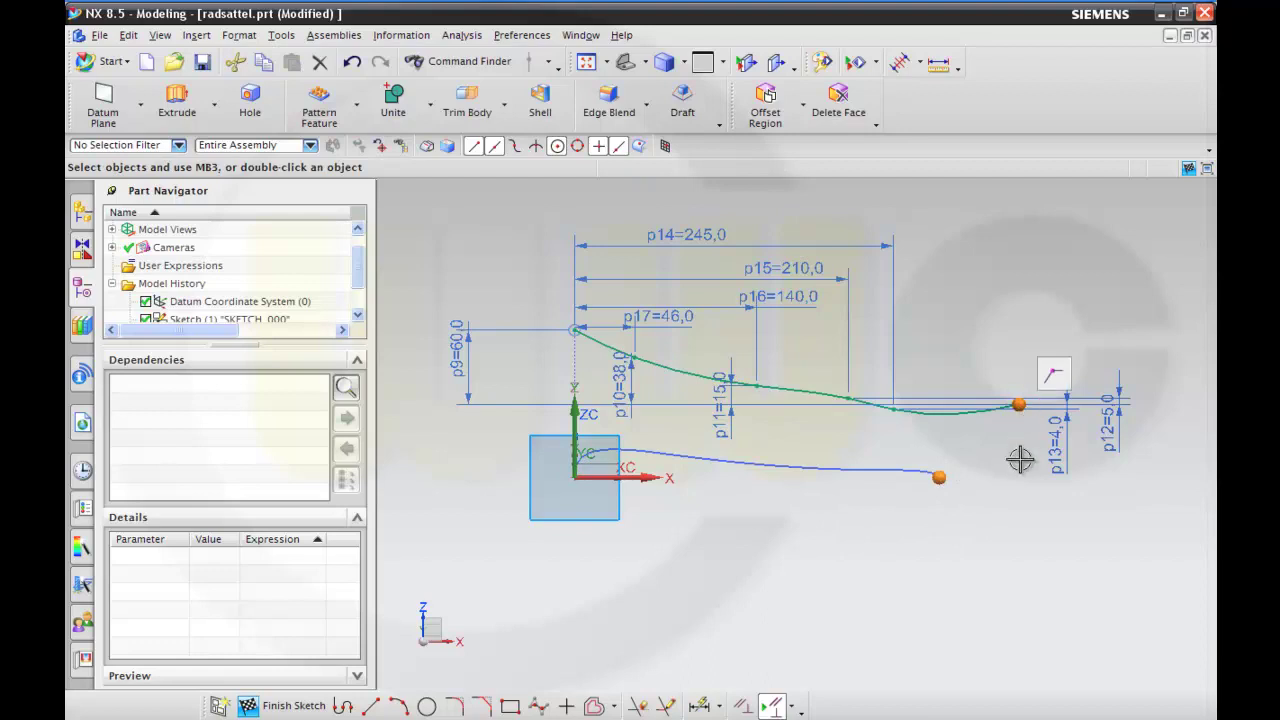
left_click(1054, 376)
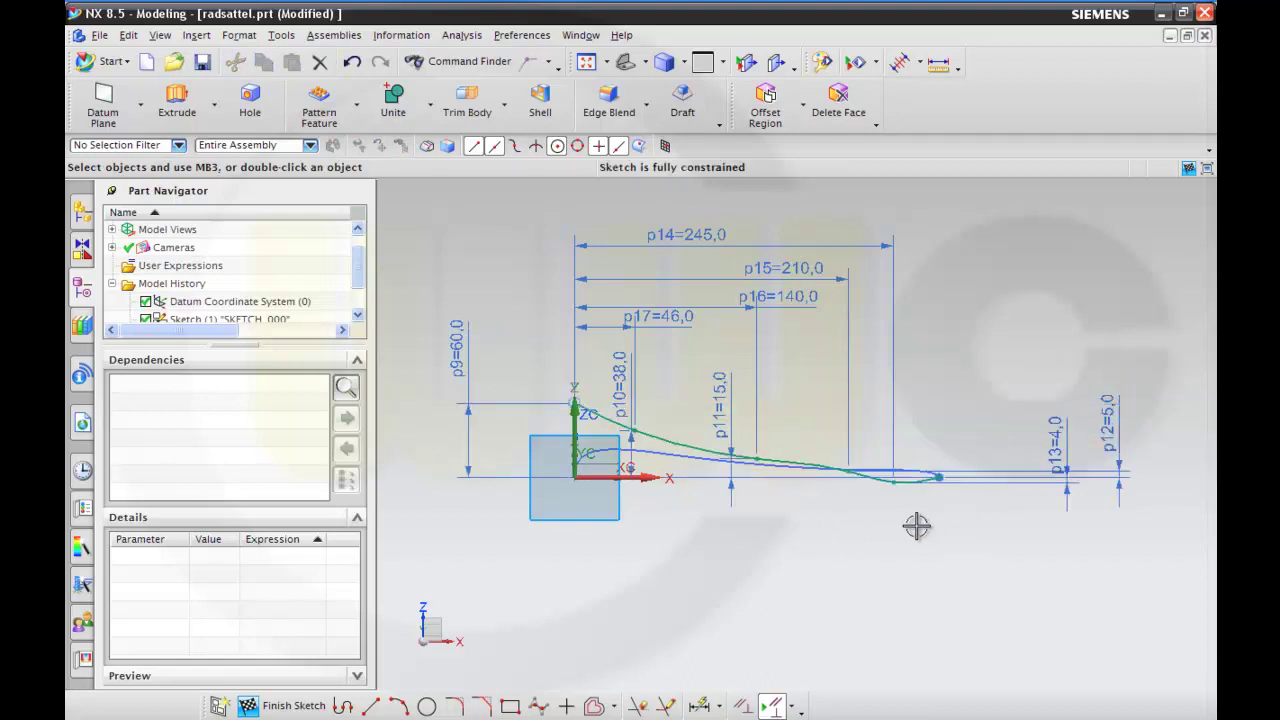
middle_click_drag(873, 526, 875, 496)
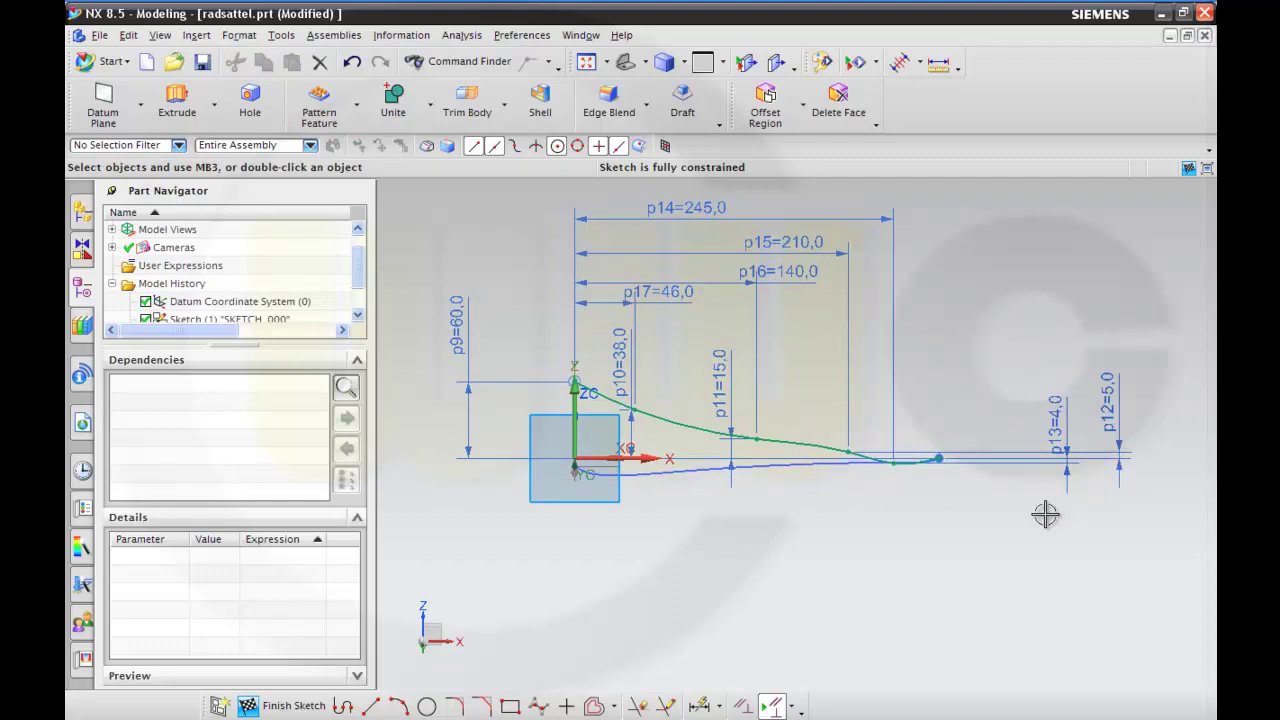
left_click(305, 706)
middle_click_drag(709, 491, 638, 514)
middle_click_drag(823, 514, 851, 514)
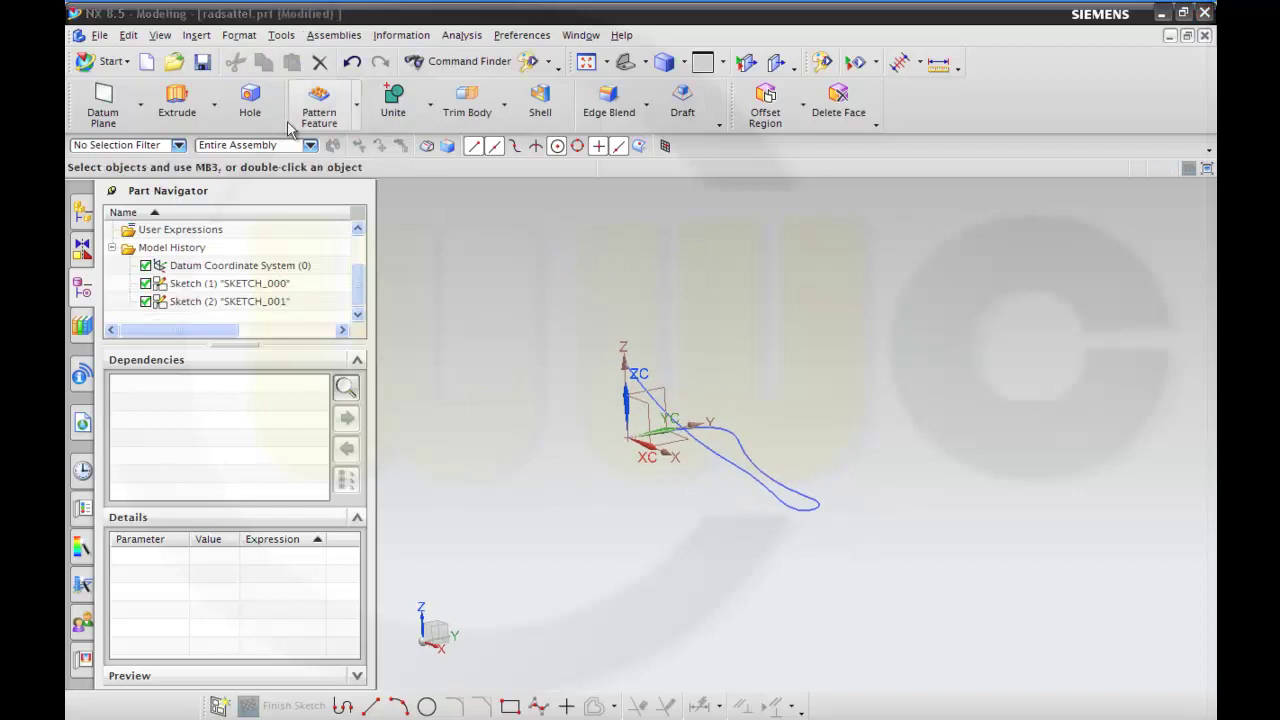
Step: Set up a Combined Projection with the SKETCH_000 spline as curve 1 and the SKETCH_001 spline as curve 2
left_click(196, 37)
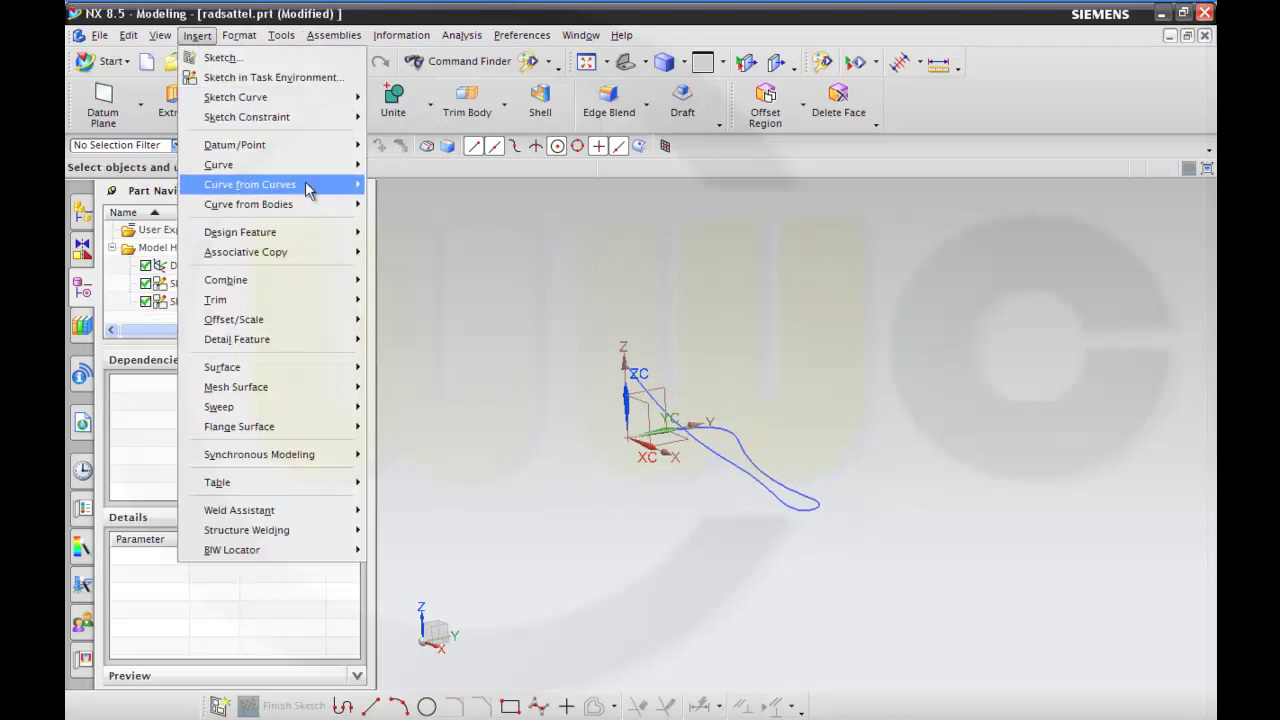
mouse_move(308, 189)
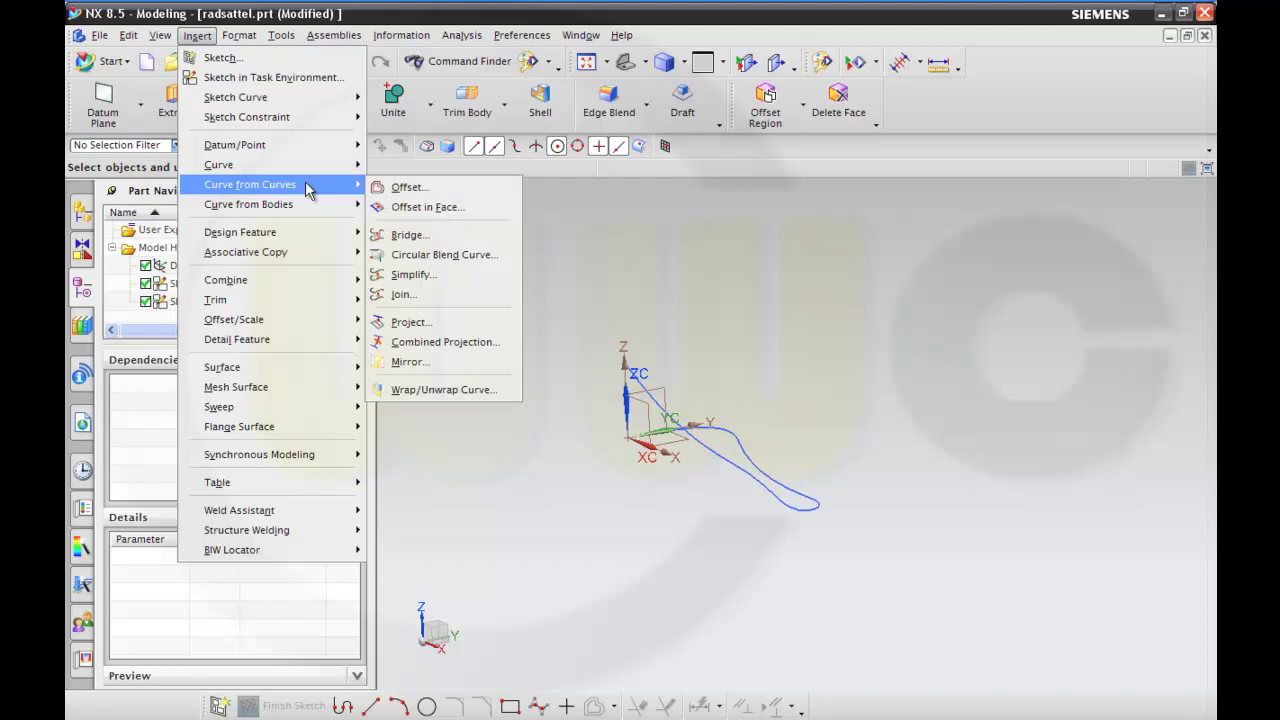
left_click(425, 343)
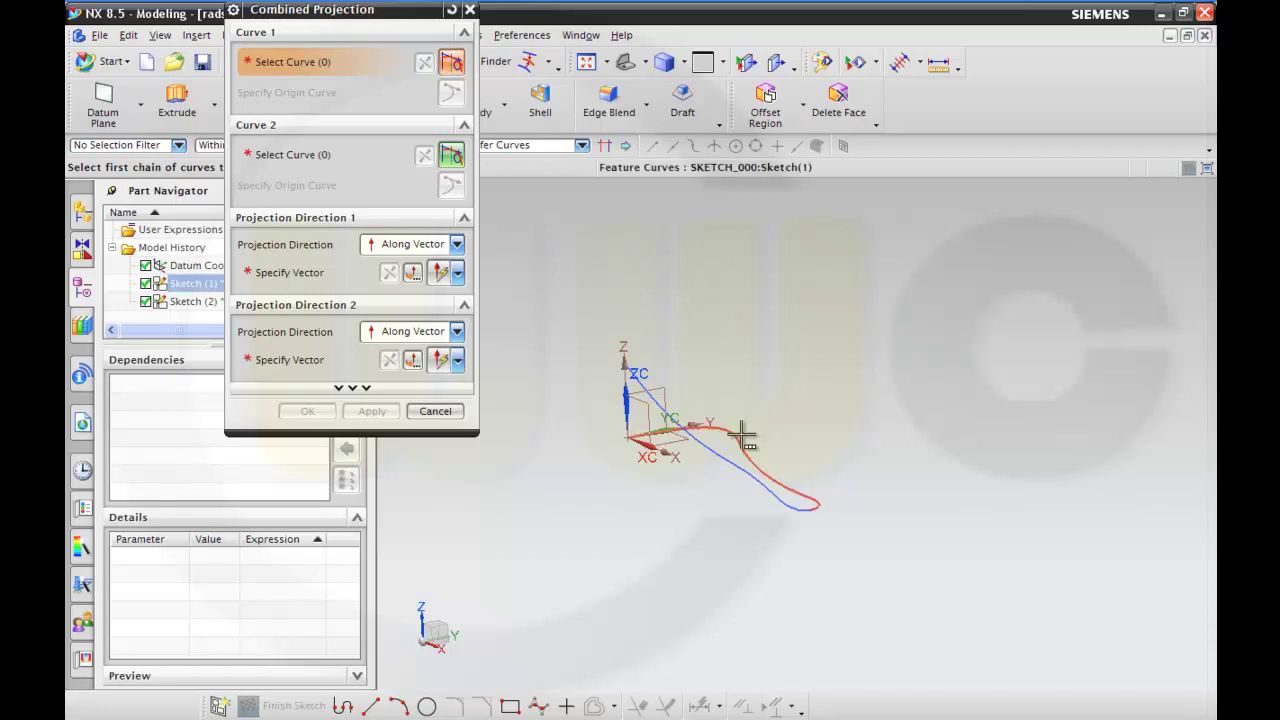
mouse_move(743, 436)
left_click(843, 449)
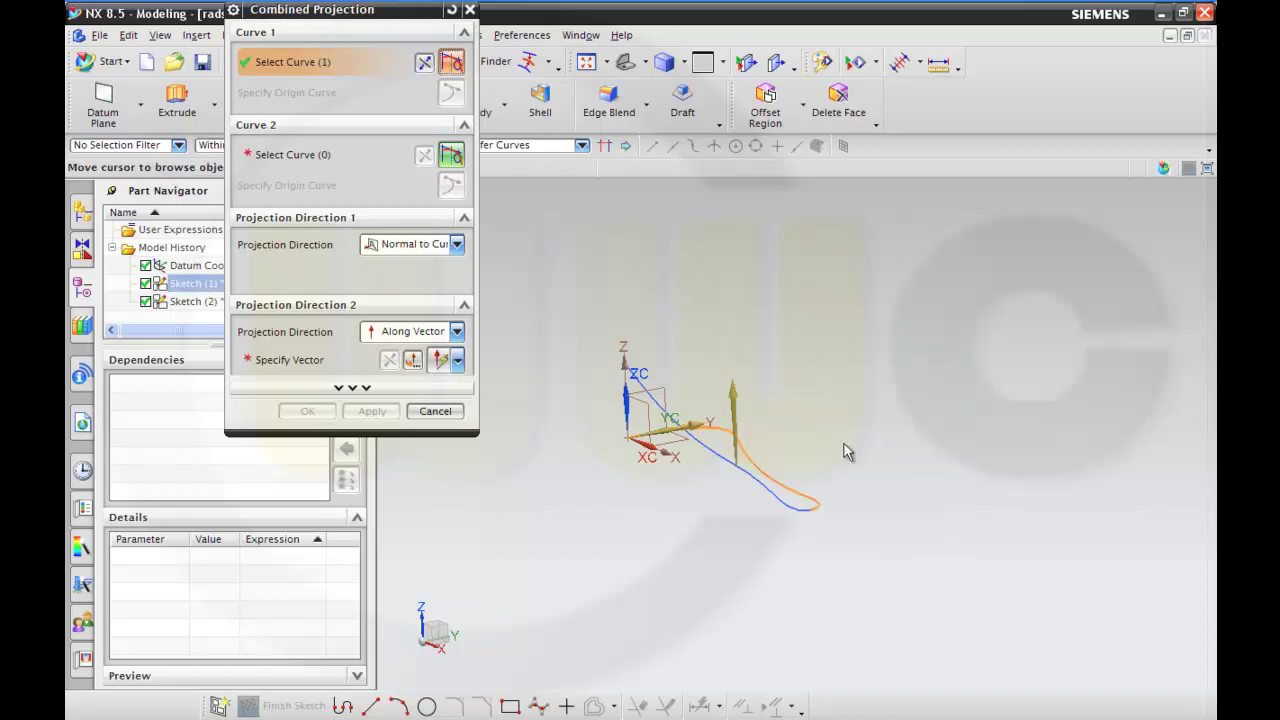
left_click(318, 160)
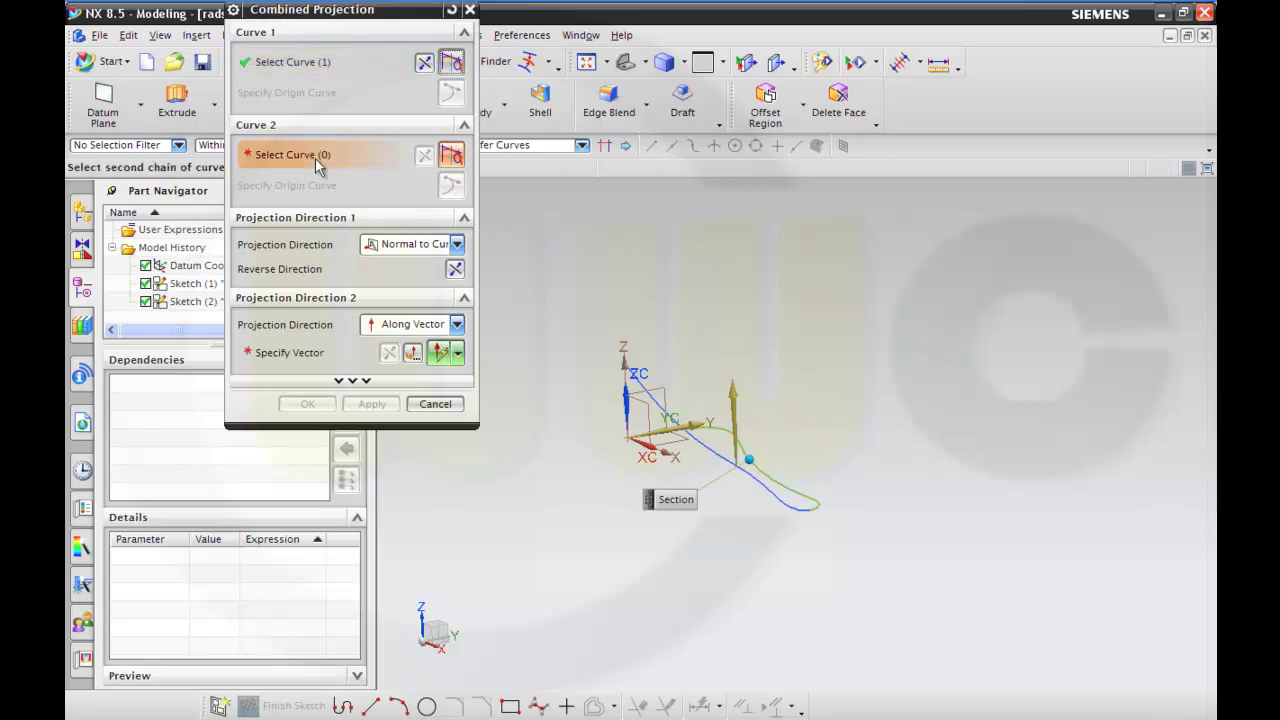
left_click(657, 402)
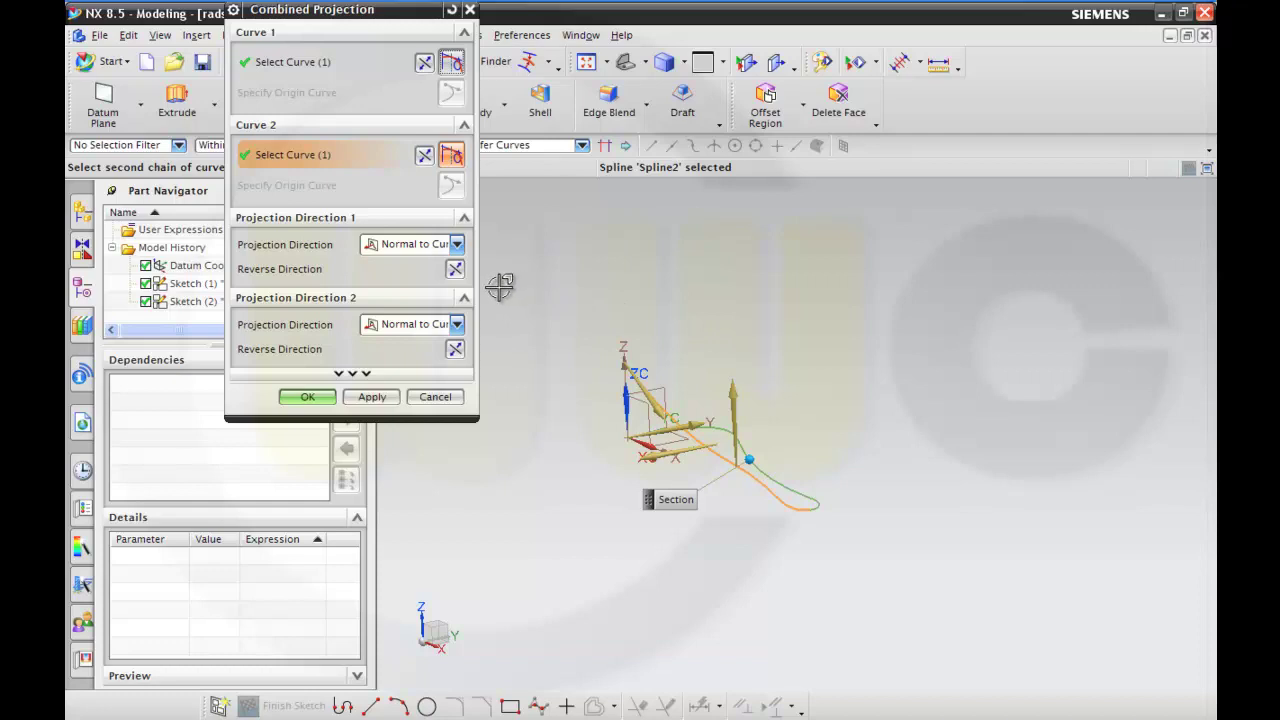
Step: Keep projection direction 1 as Normal to Curve Plane, preview the result, and create the combined projection curve
left_click(456, 244)
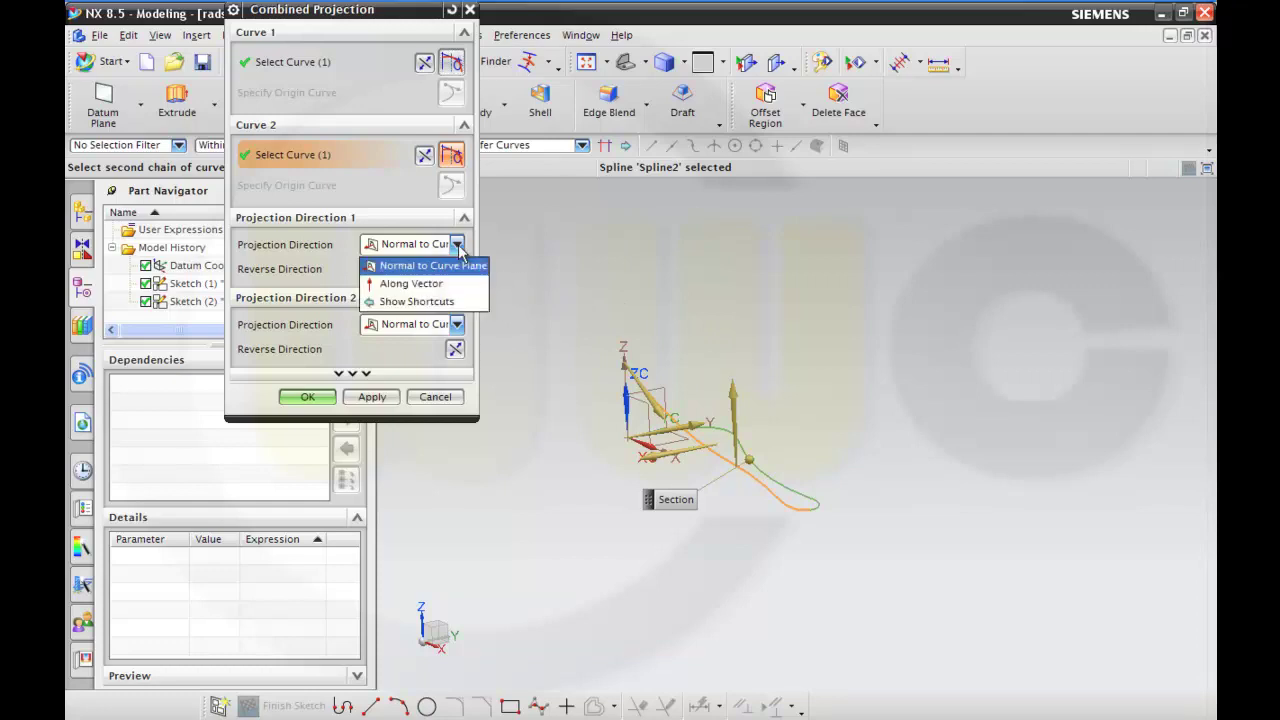
left_click(458, 247)
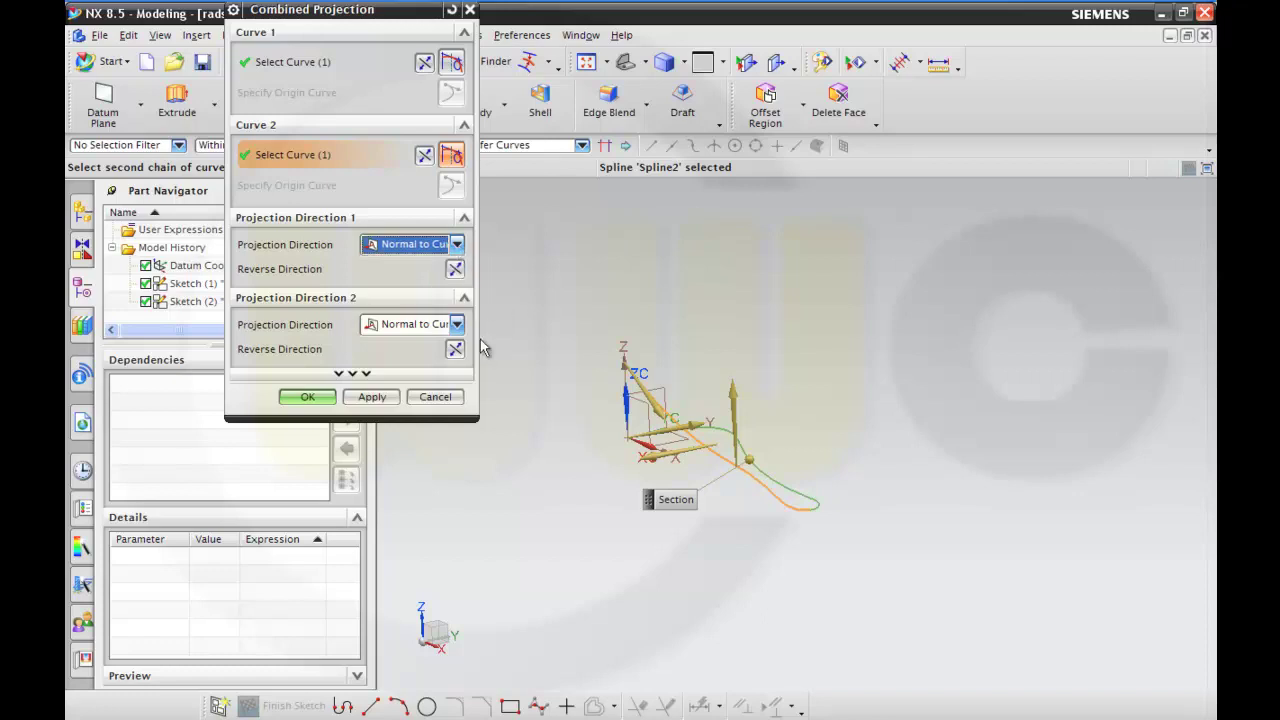
left_click(430, 396)
left_click(368, 374)
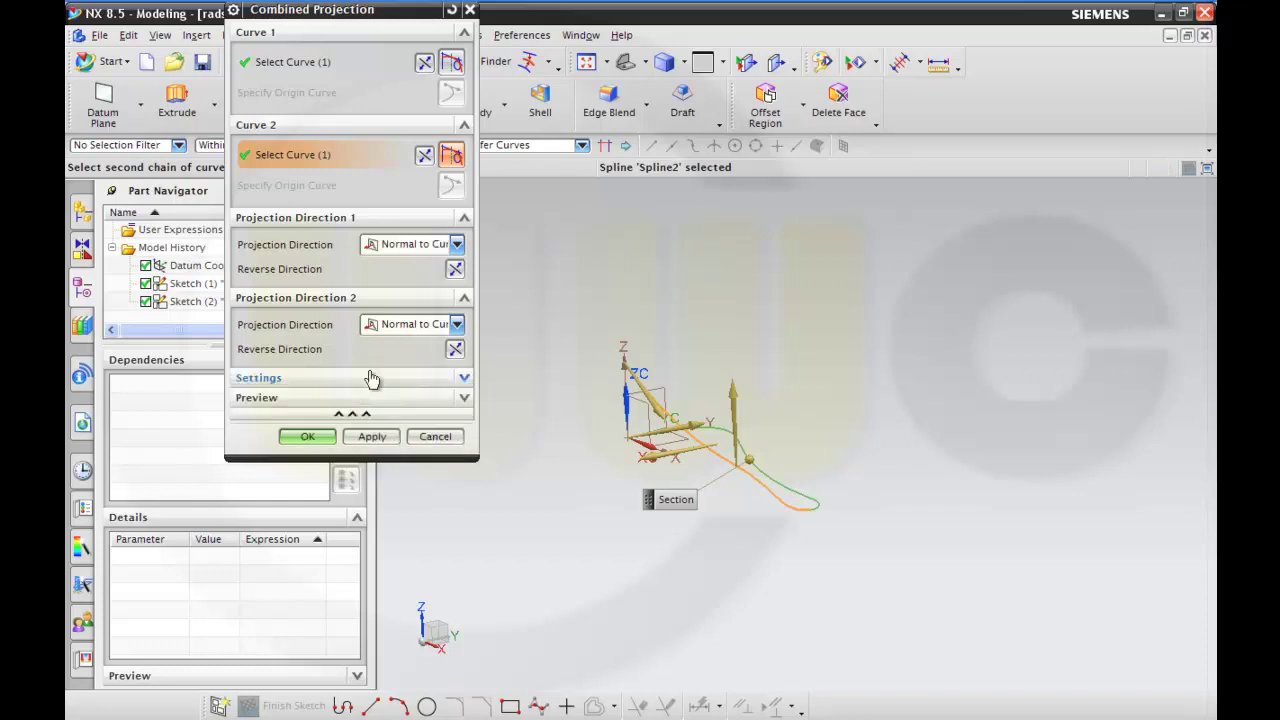
left_click(466, 400)
left_click(452, 427)
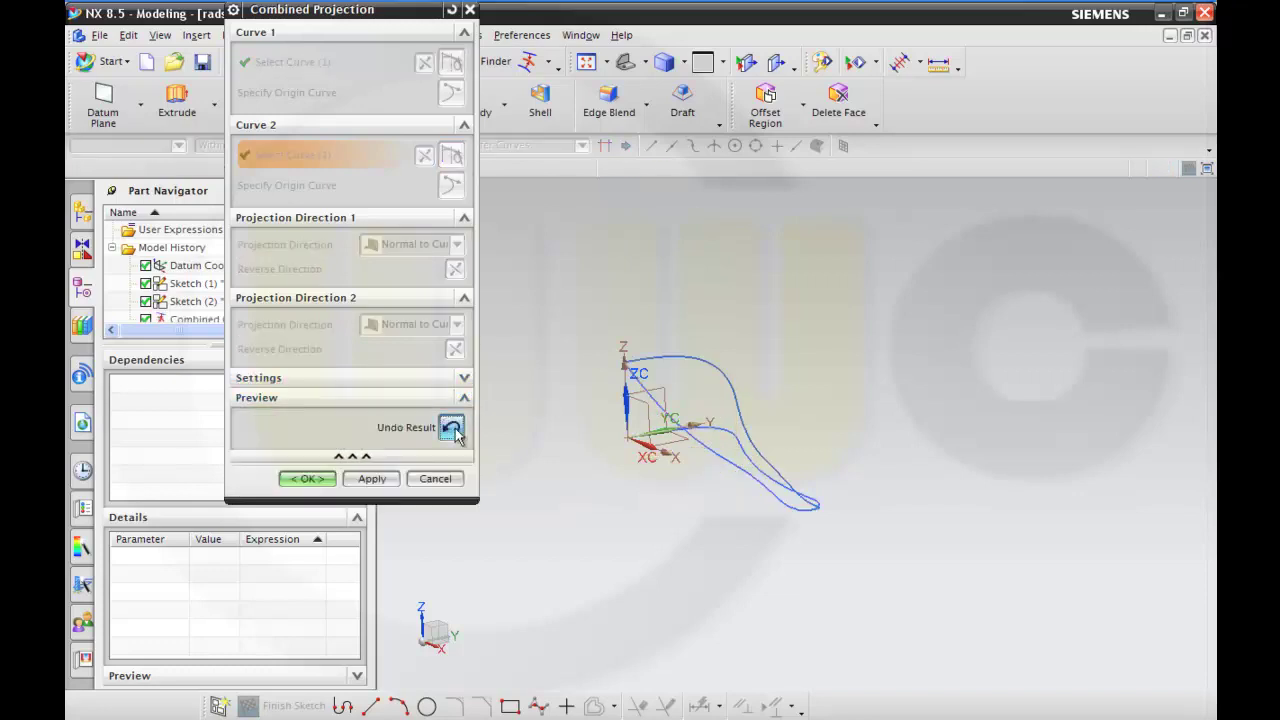
left_click(306, 479)
Step: Hide the first sketch, SKETCH_000
mouse_move(560, 497)
middle_mouse_down()
mouse_move(574, 497)
mouse_move(527, 492)
mouse_move(550, 502)
middle_mouse_up()
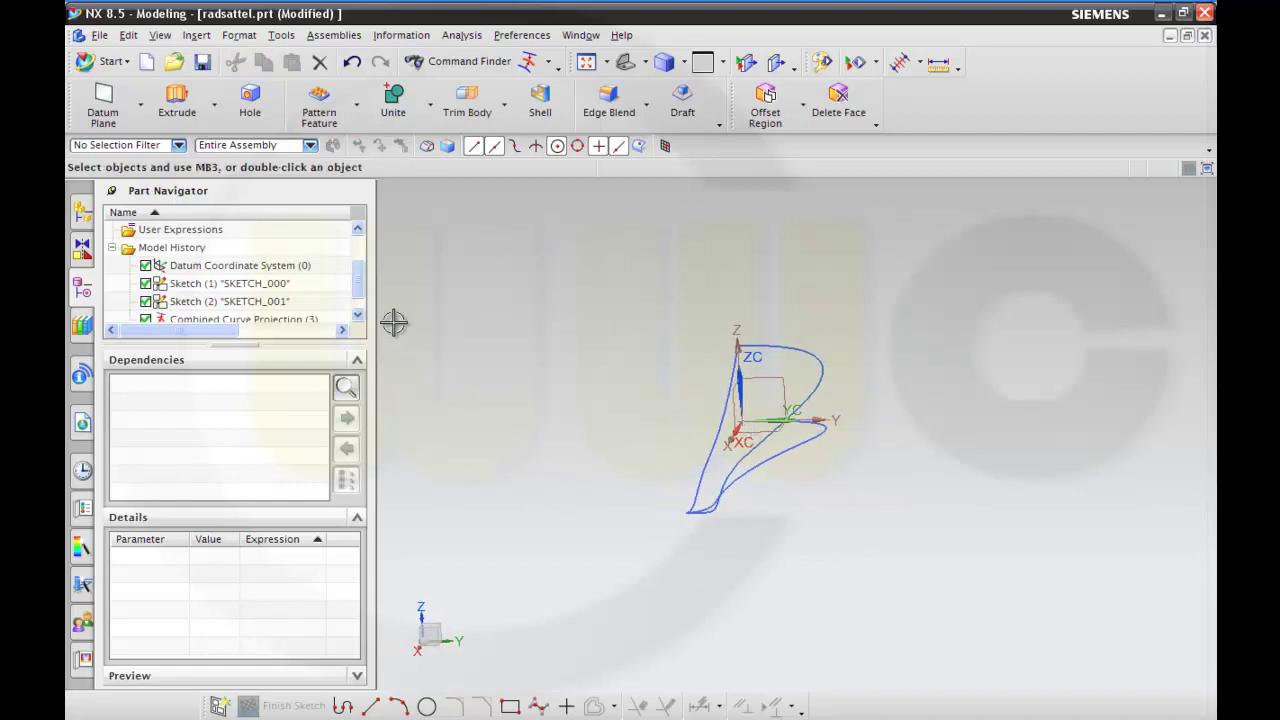
left_click(277, 290)
right_click(278, 291)
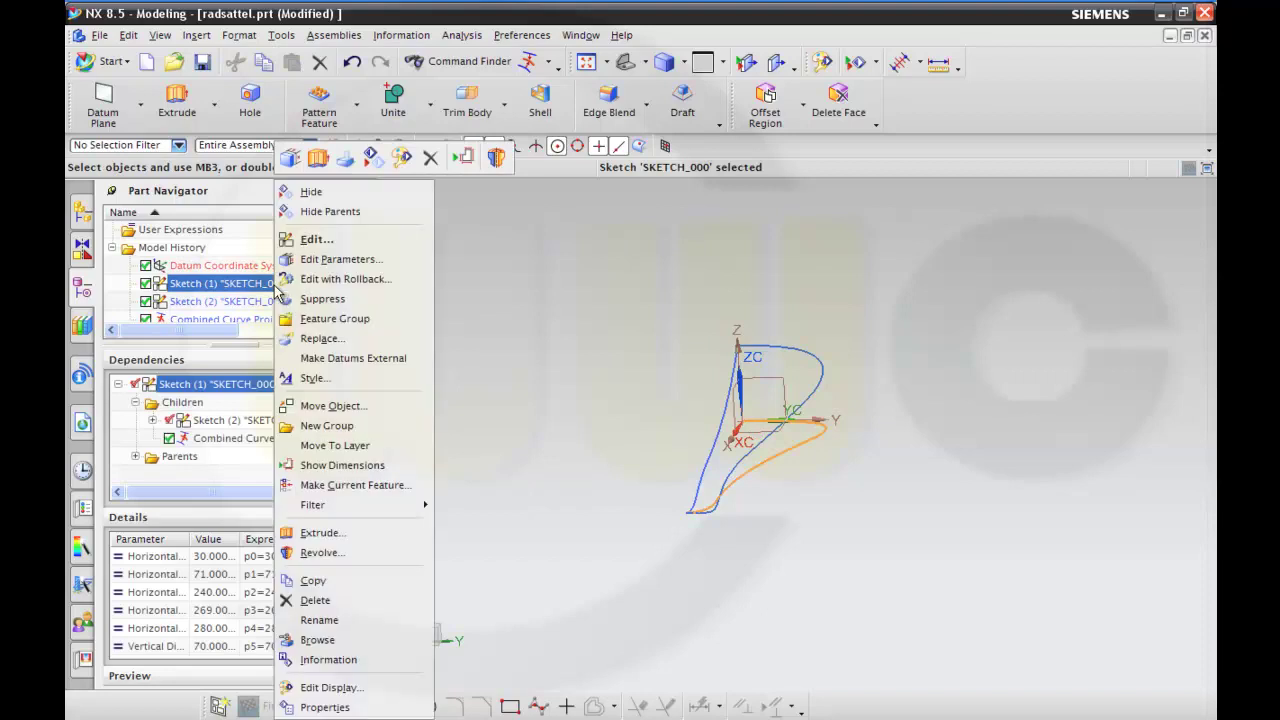
left_click(318, 192)
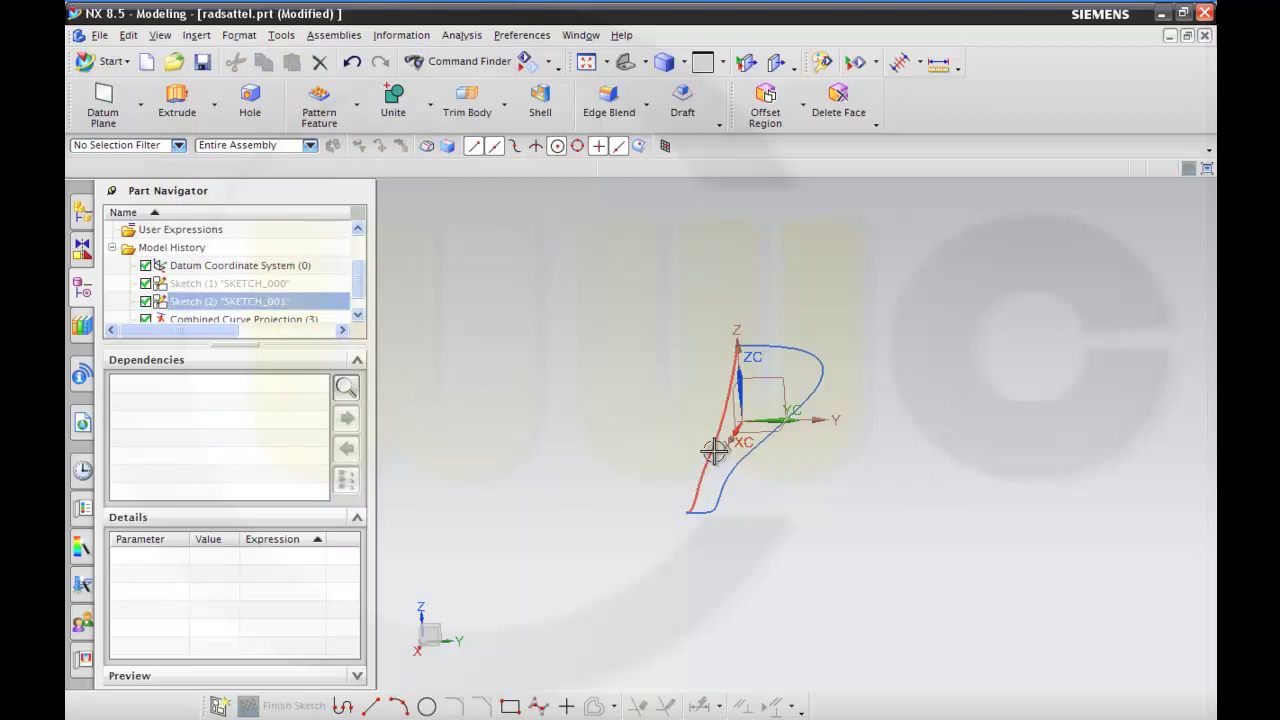
Step: Hide the second sketch, SKETCH_001
middle_click_drag(851, 480, 834, 495)
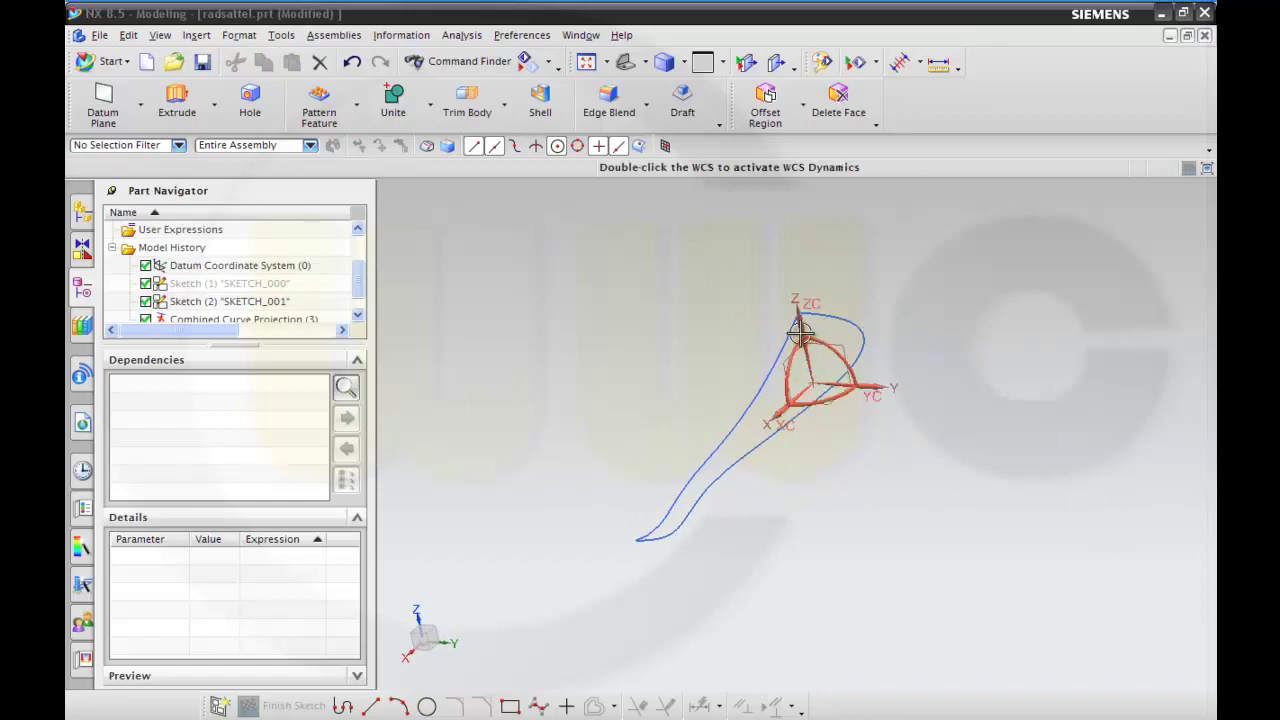
right_click(270, 304)
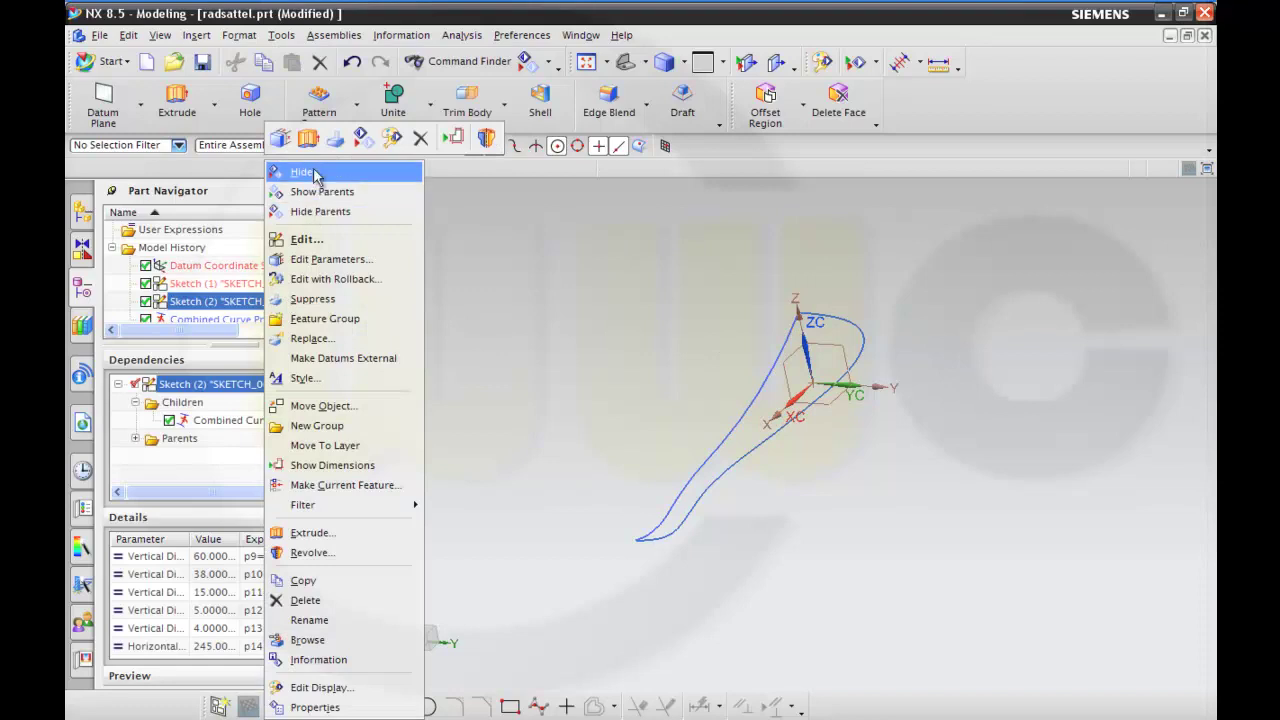
key("Return")
Step: Create a new sketch on the XZ plane of the datum coordinate system
middle_click_drag(580, 466, 642, 478)
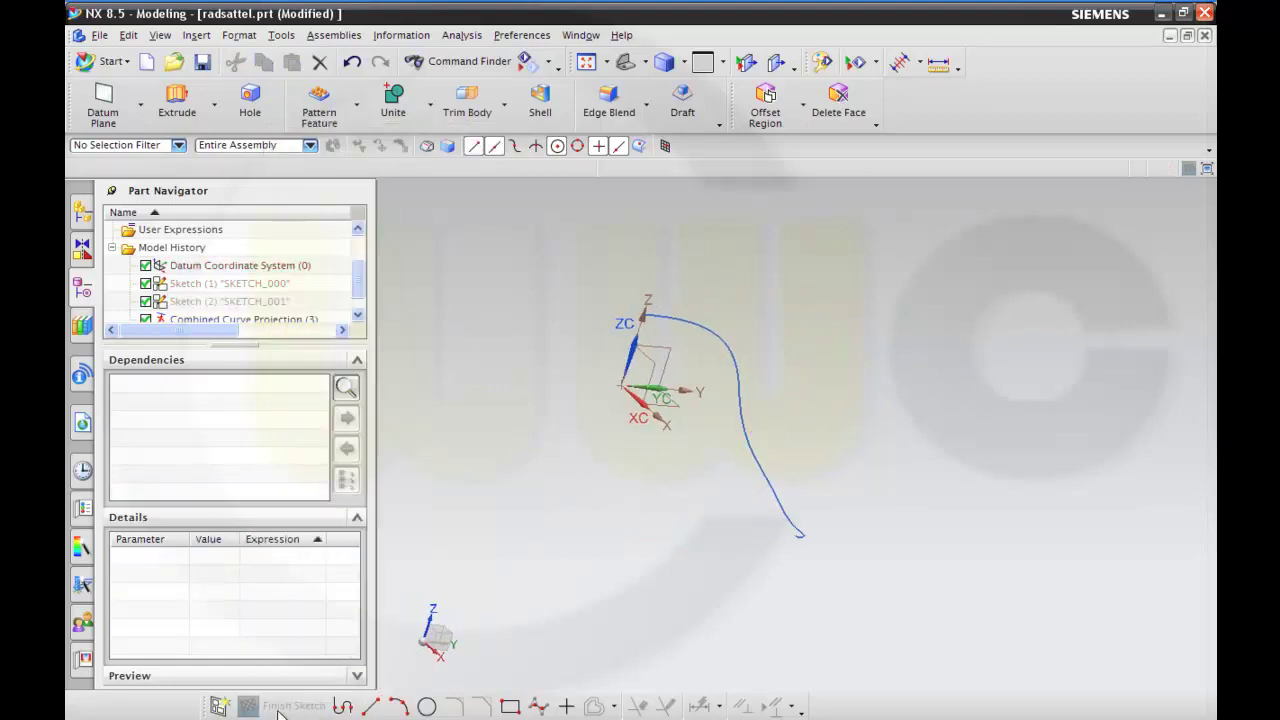
left_click(218, 706)
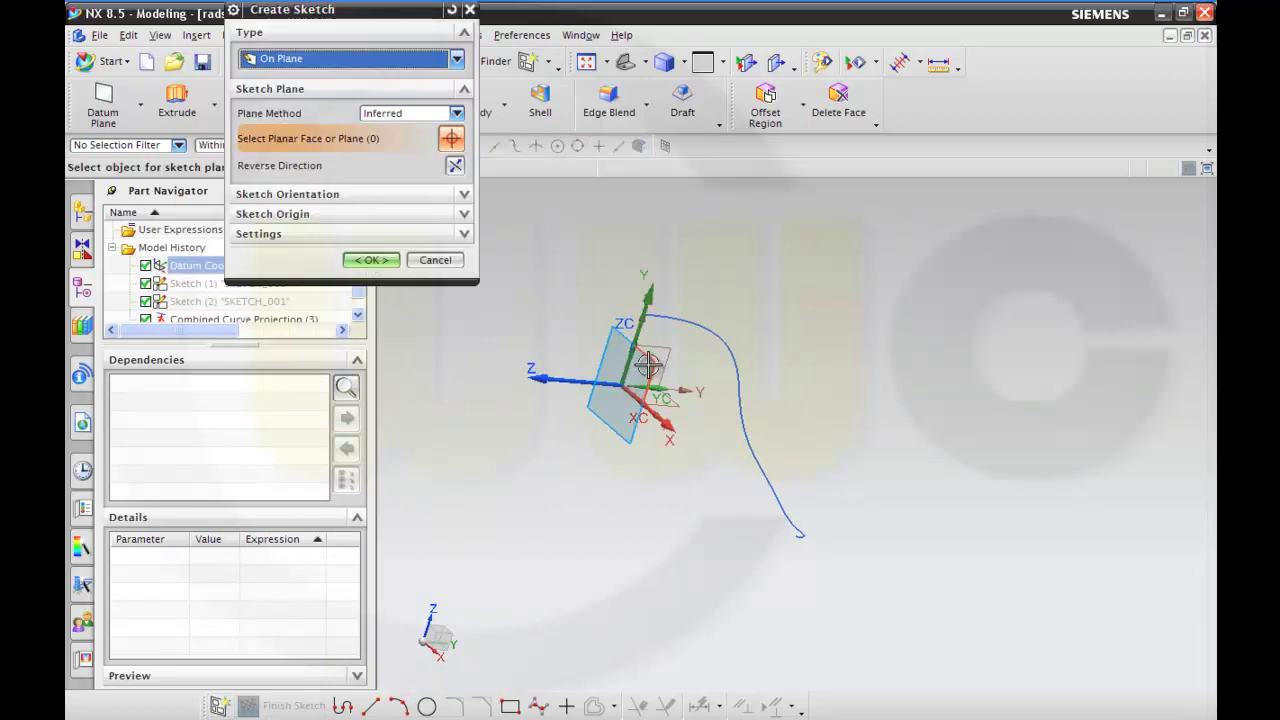
left_click(650, 360)
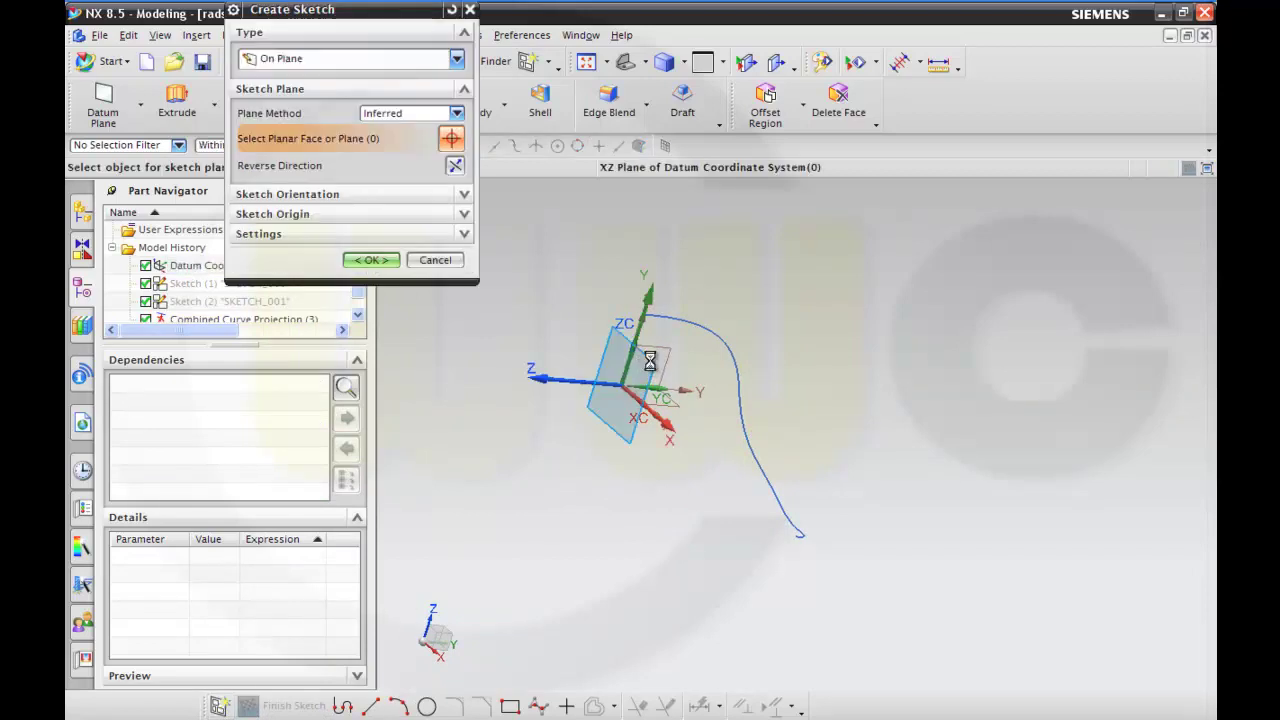
left_click(368, 259)
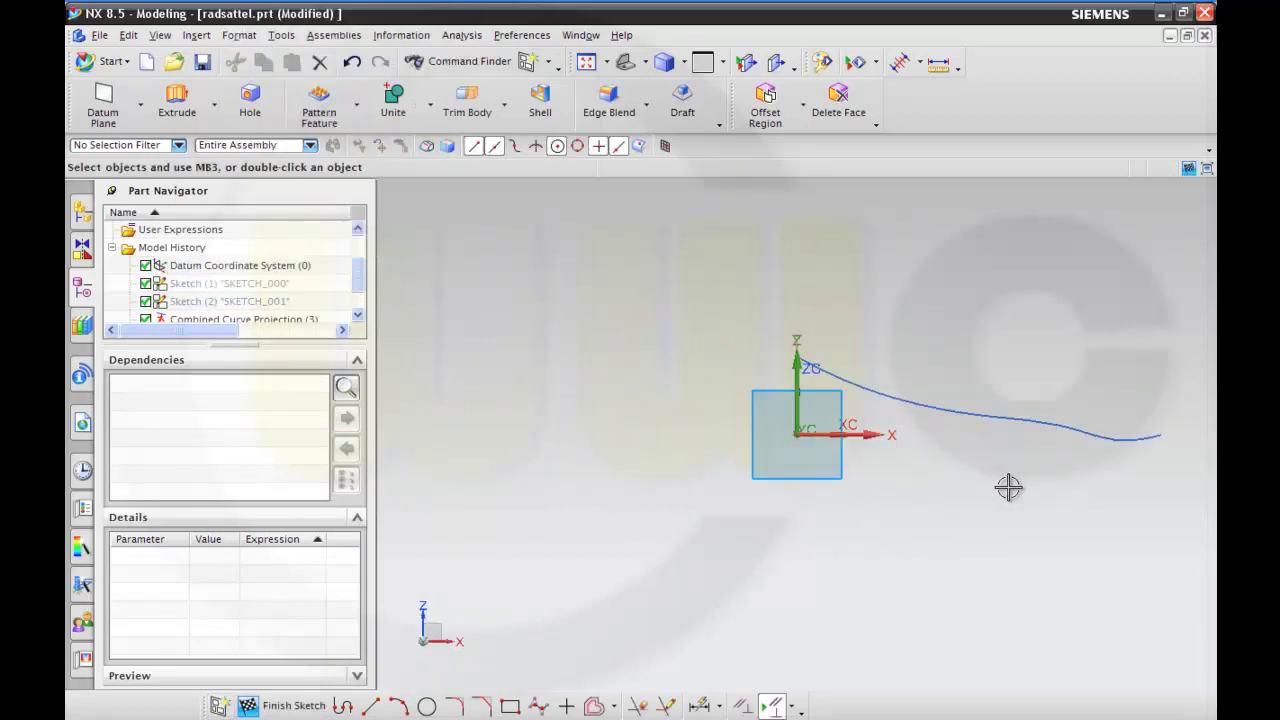
Step: Draw a degree 3 through-points Studio Spline with six points above the combined curve, about 116 mm high, its first five points spanning about 250 mm horizontally
middle_click_drag(1008, 487, 863, 500, "shift")
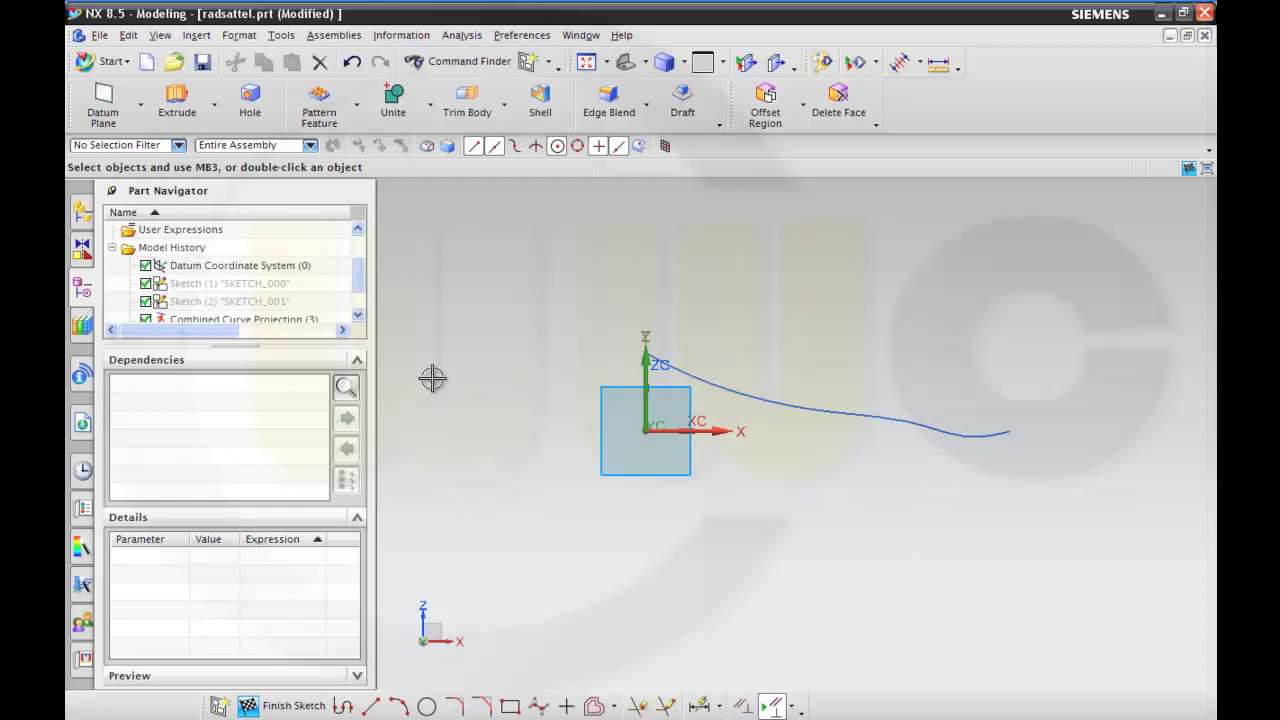
left_click(197, 36)
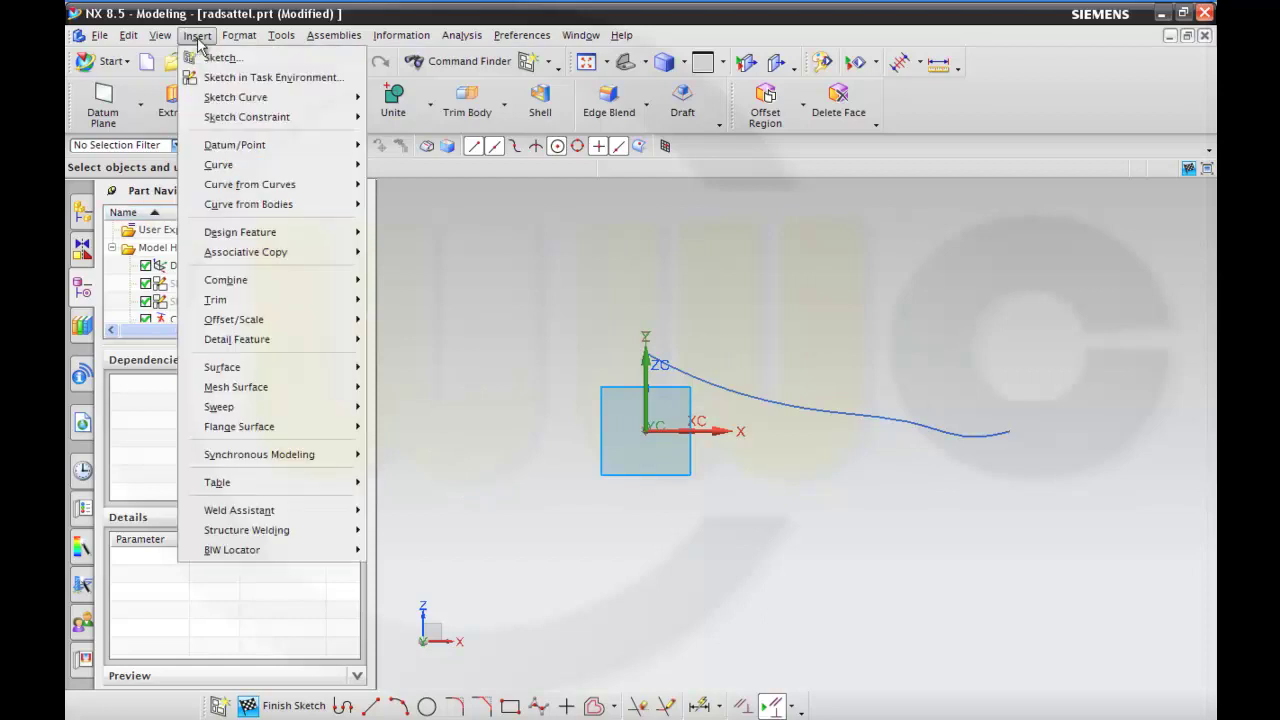
mouse_move(268, 104)
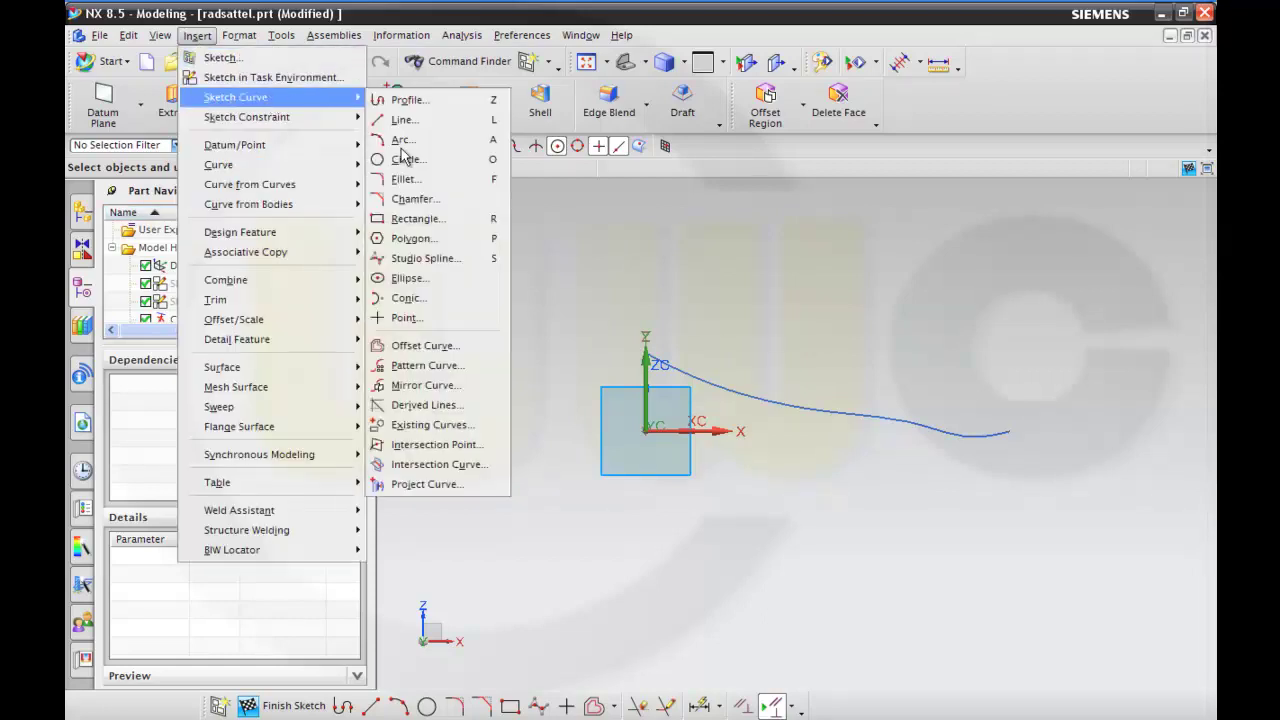
left_click(445, 255)
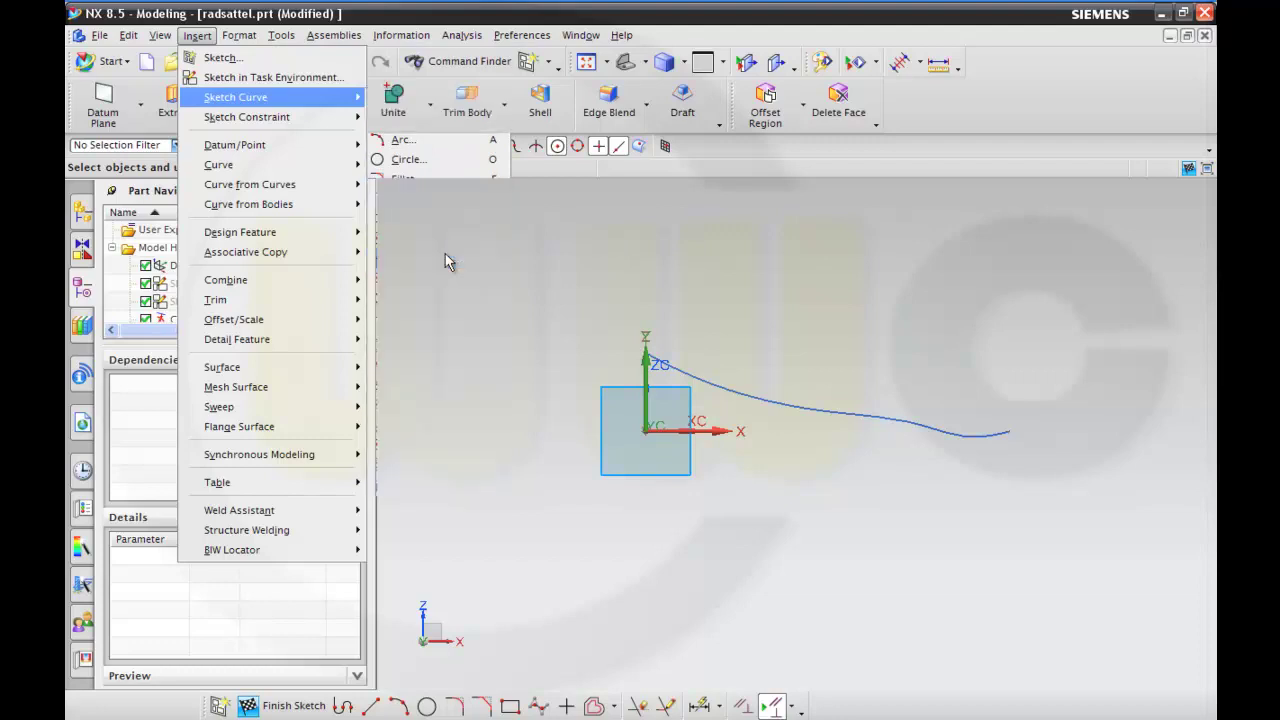
left_click(651, 293)
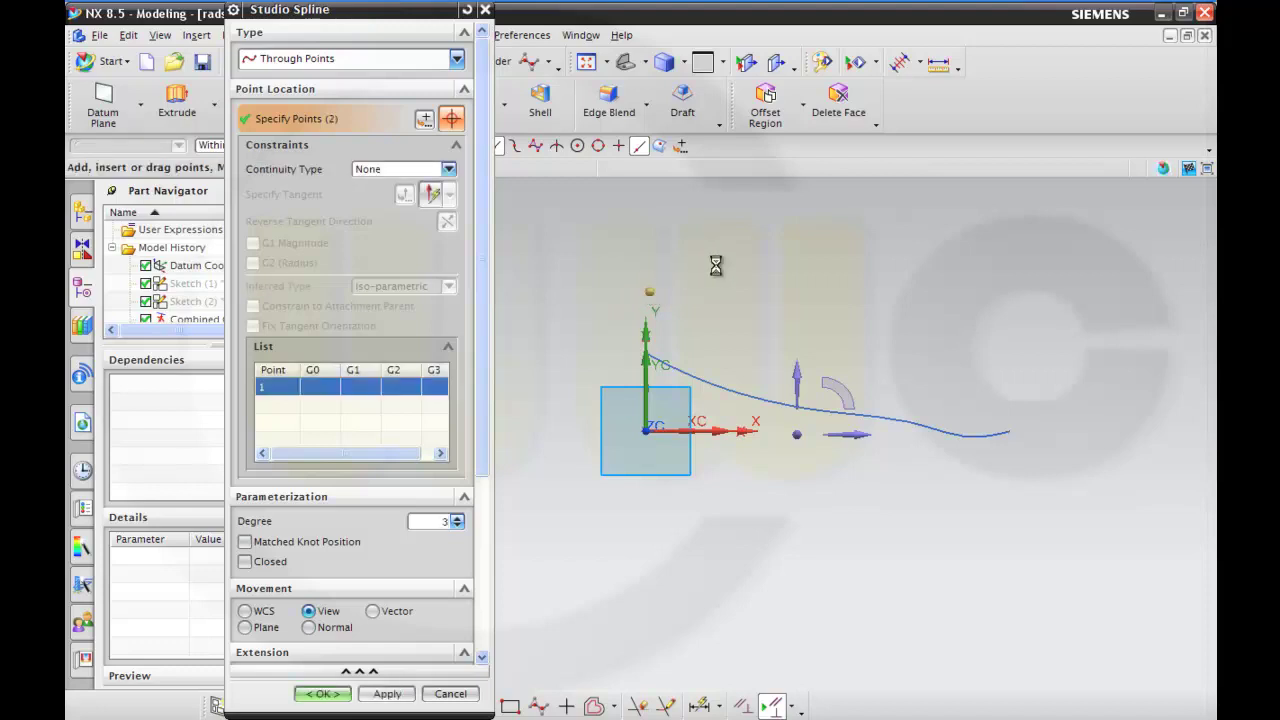
left_click(703, 265)
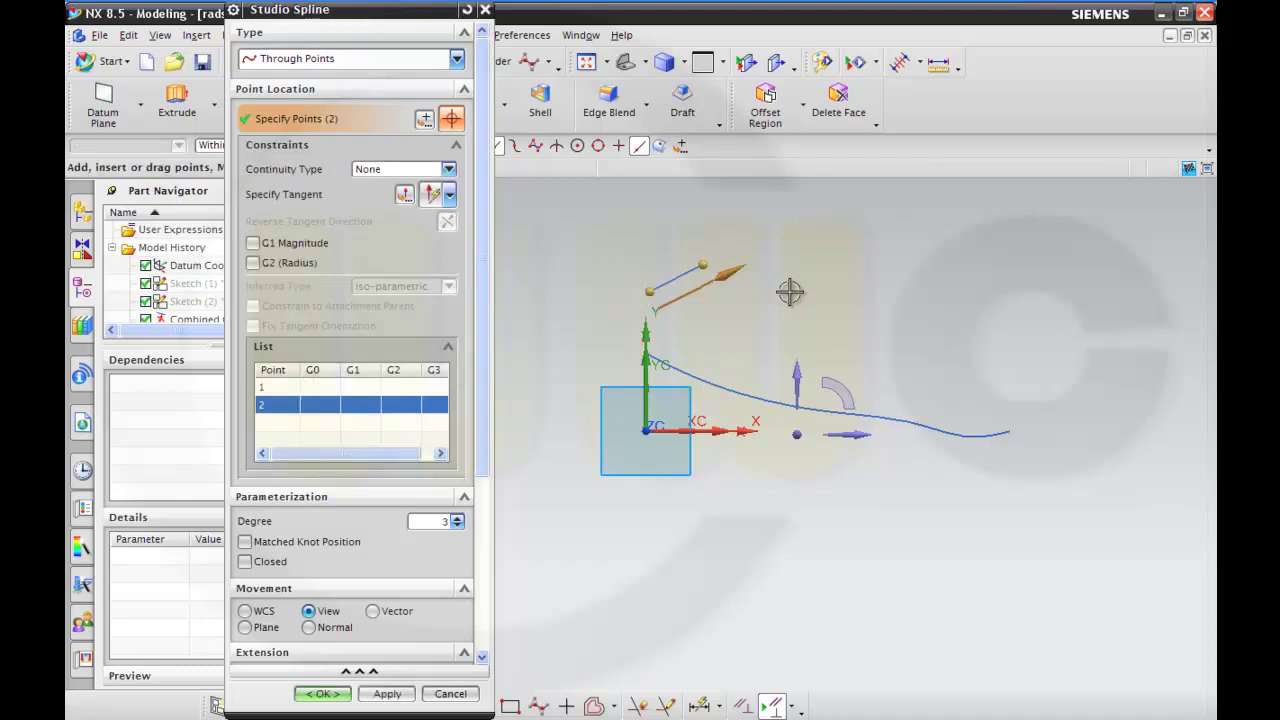
left_click(790, 292)
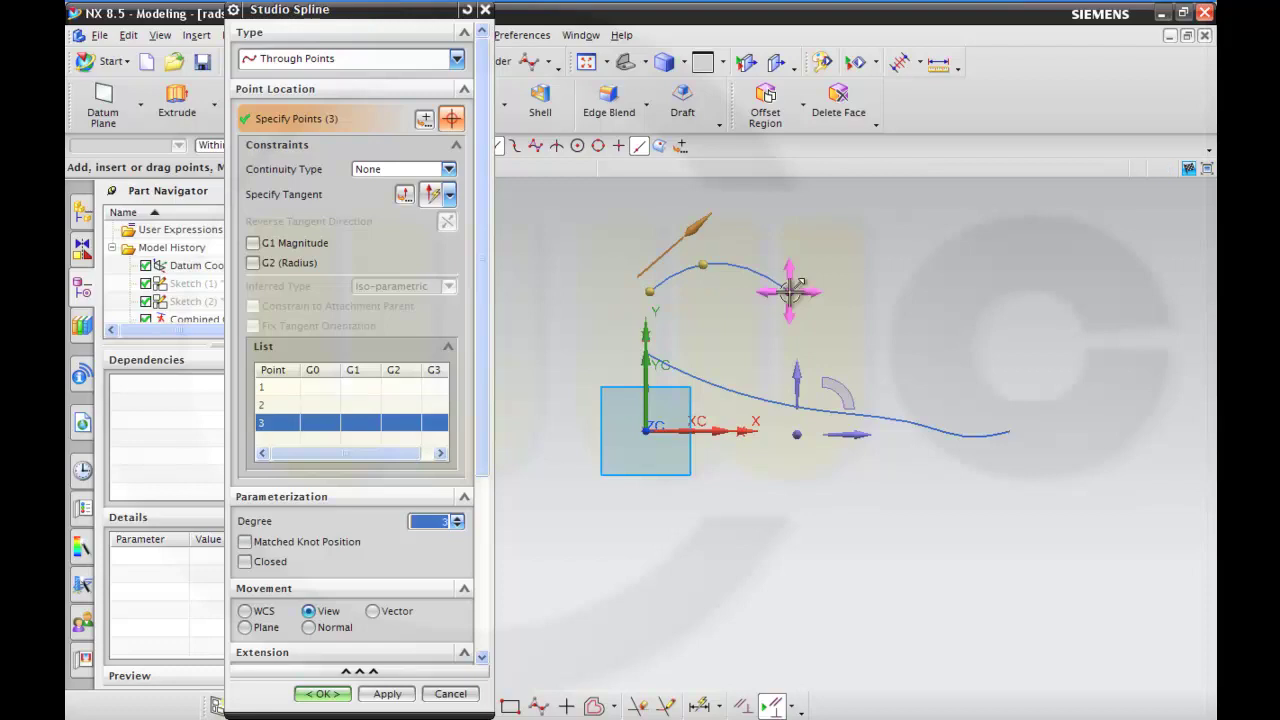
left_click(895, 353)
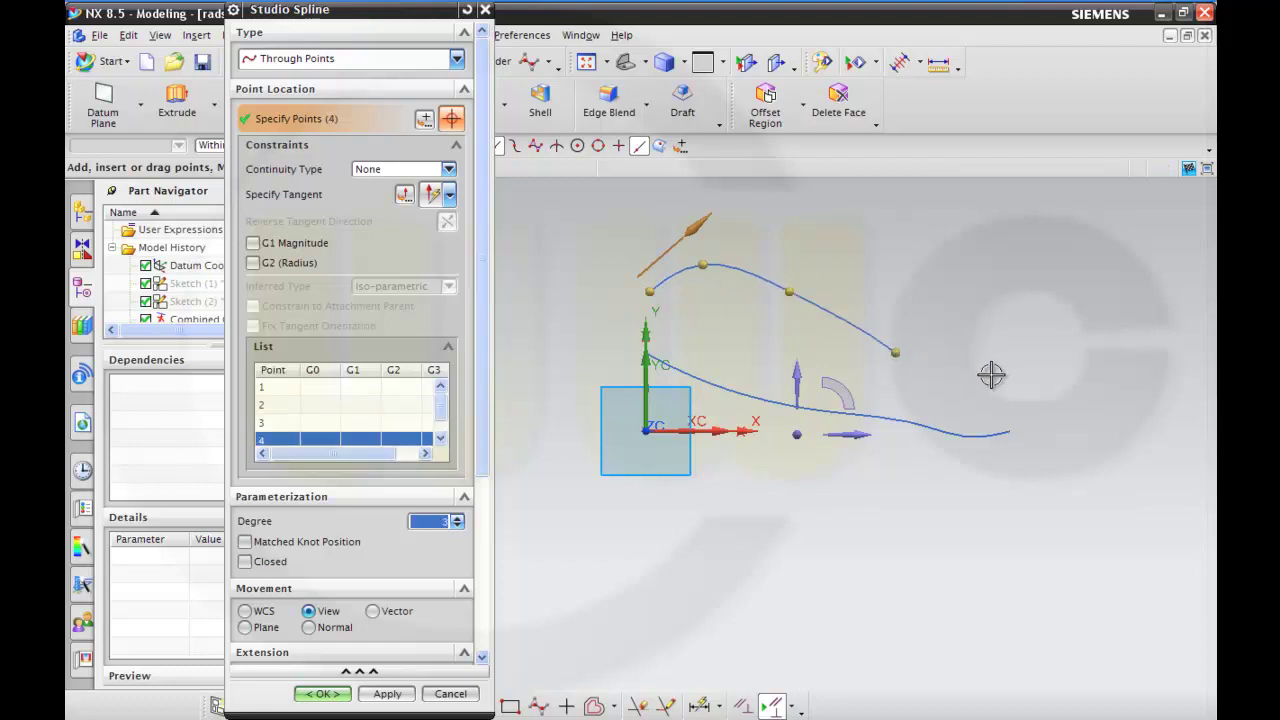
left_click(975, 368)
left_click(1021, 415)
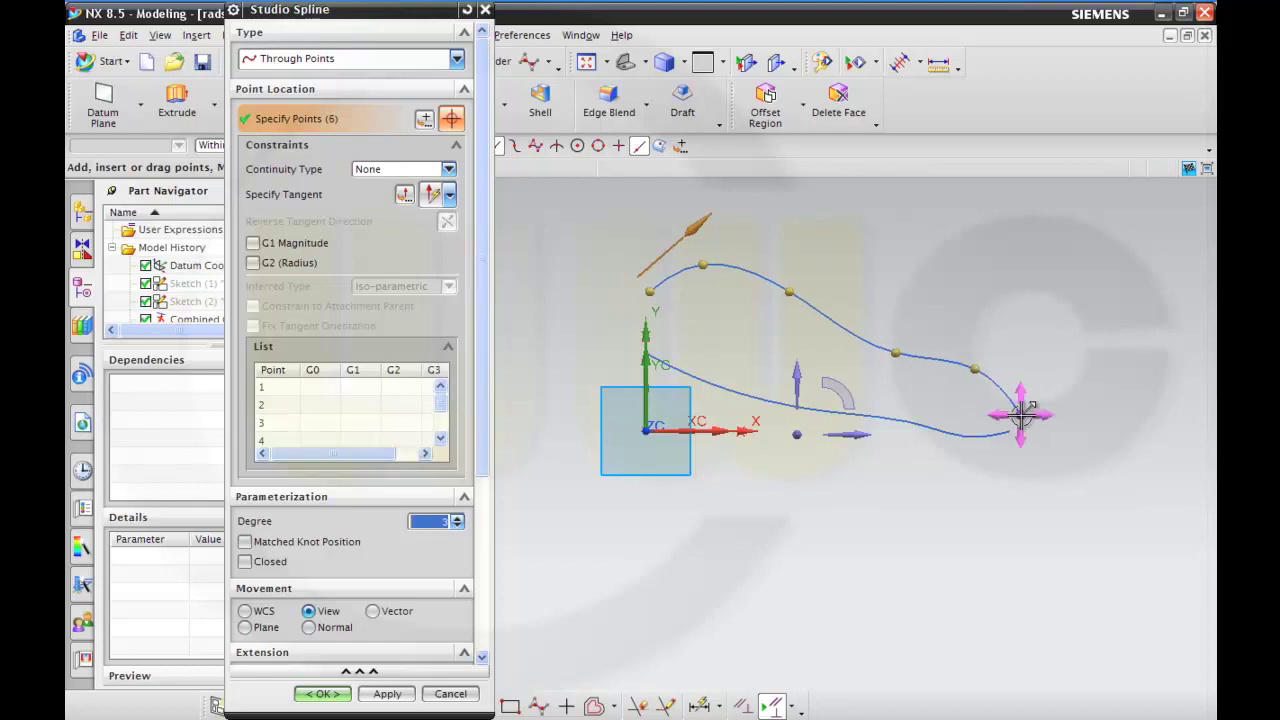
left_click(322, 693)
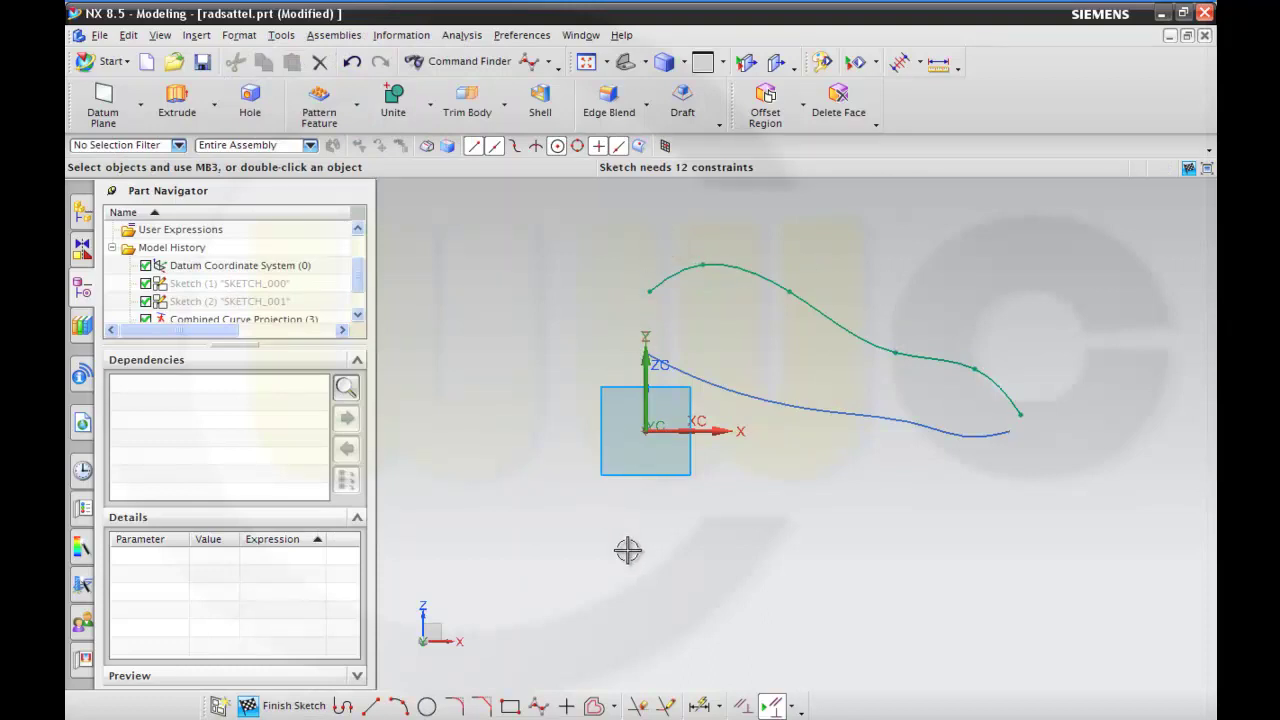
Step: Dimension the horizontal distances from the new spline's start point to its second and third points
left_click(700, 706)
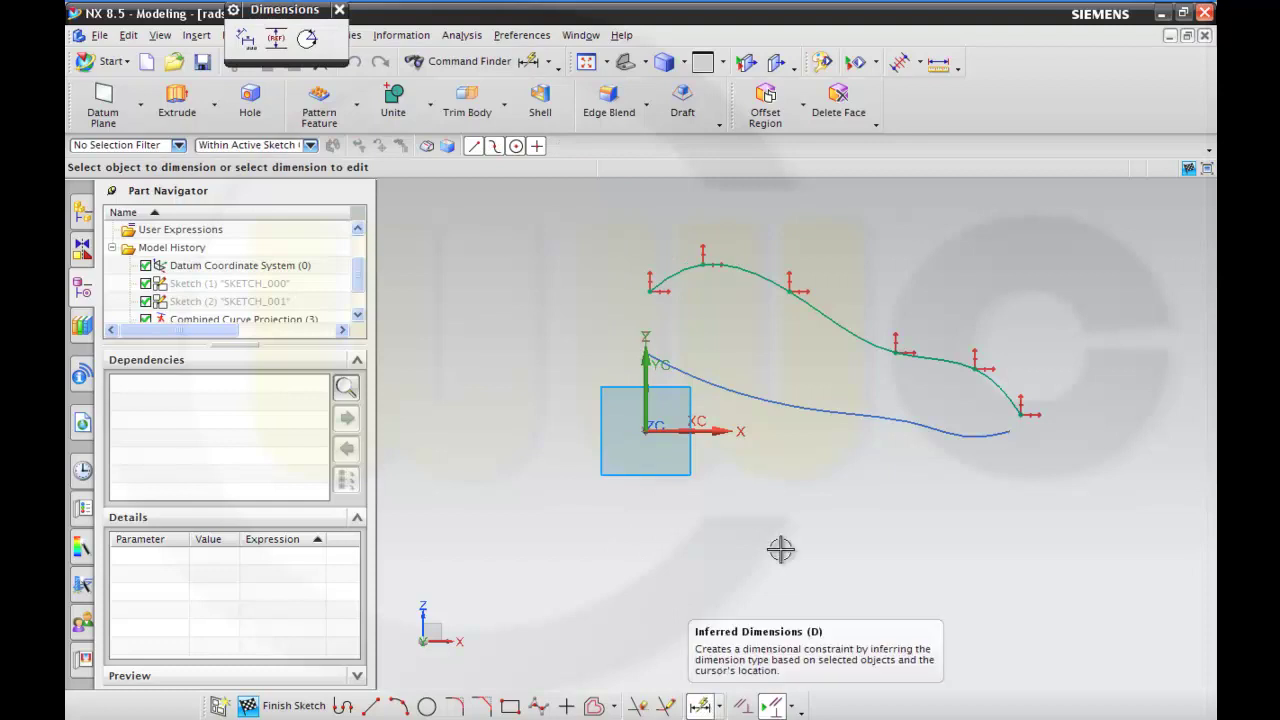
left_click(650, 291)
left_click(703, 264)
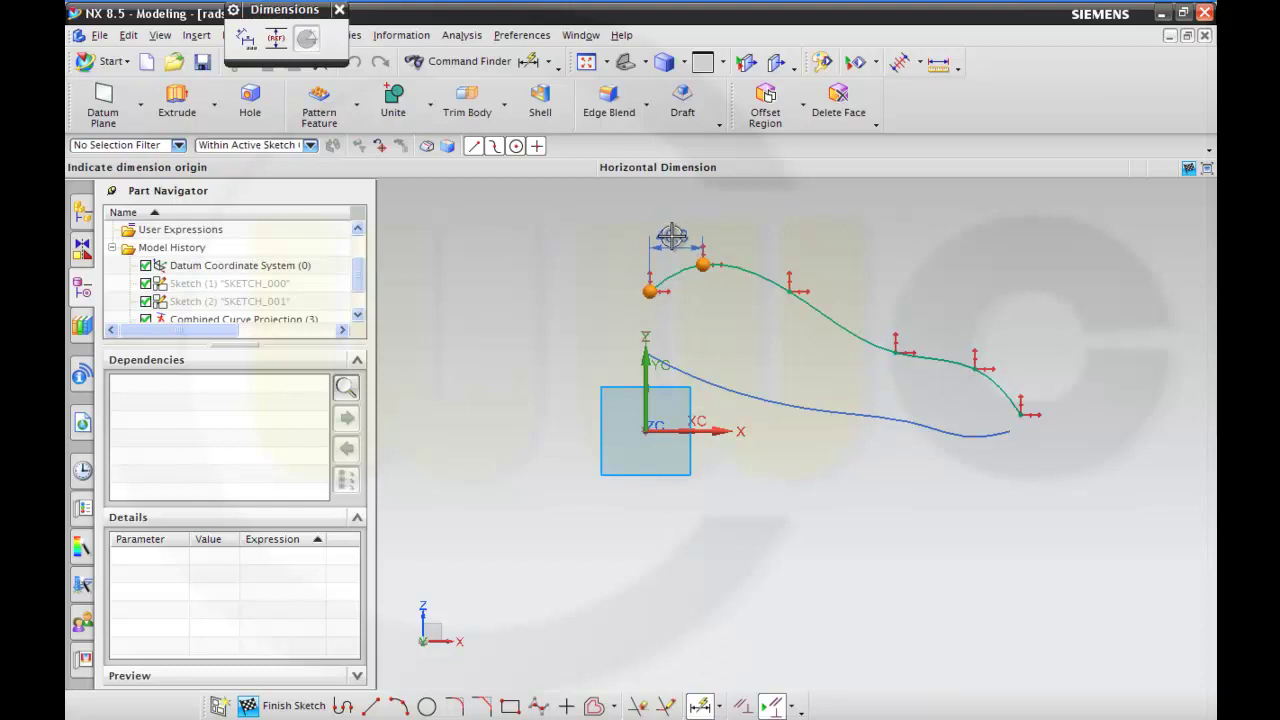
left_click(672, 236)
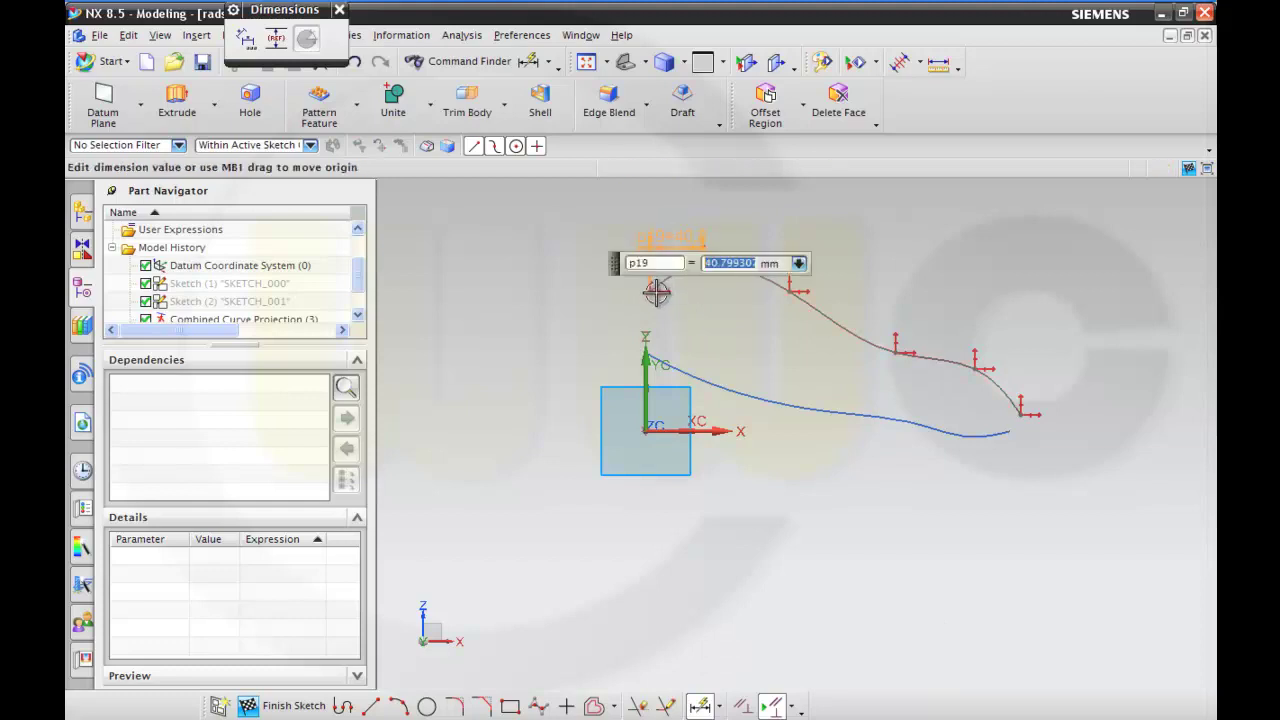
left_click(789, 290)
left_click(738, 200)
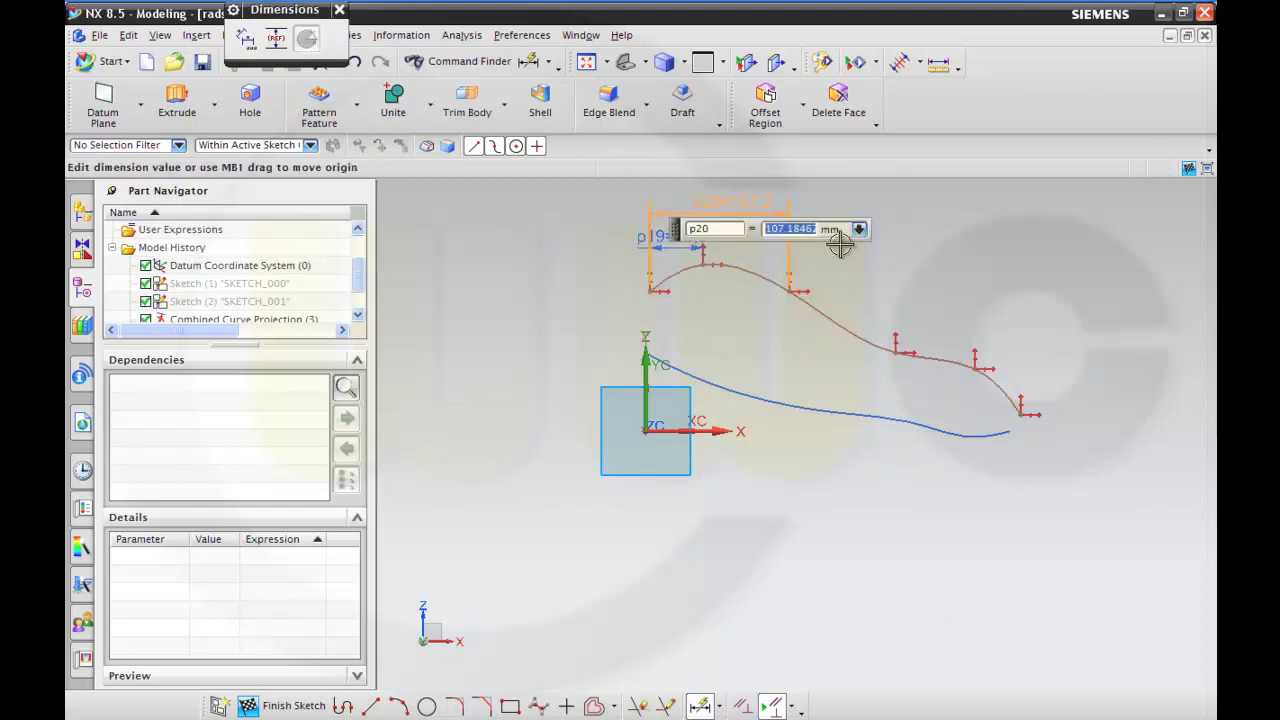
Step: Dimension the horizontal distances from the spline's start point to its fourth and fifth points, stacking them above the existing dimensions
mouse_move(840, 244)
middle_mouse_down("shift")
mouse_move(834, 314)
mouse_move(808, 363)
middle_mouse_up("shift")
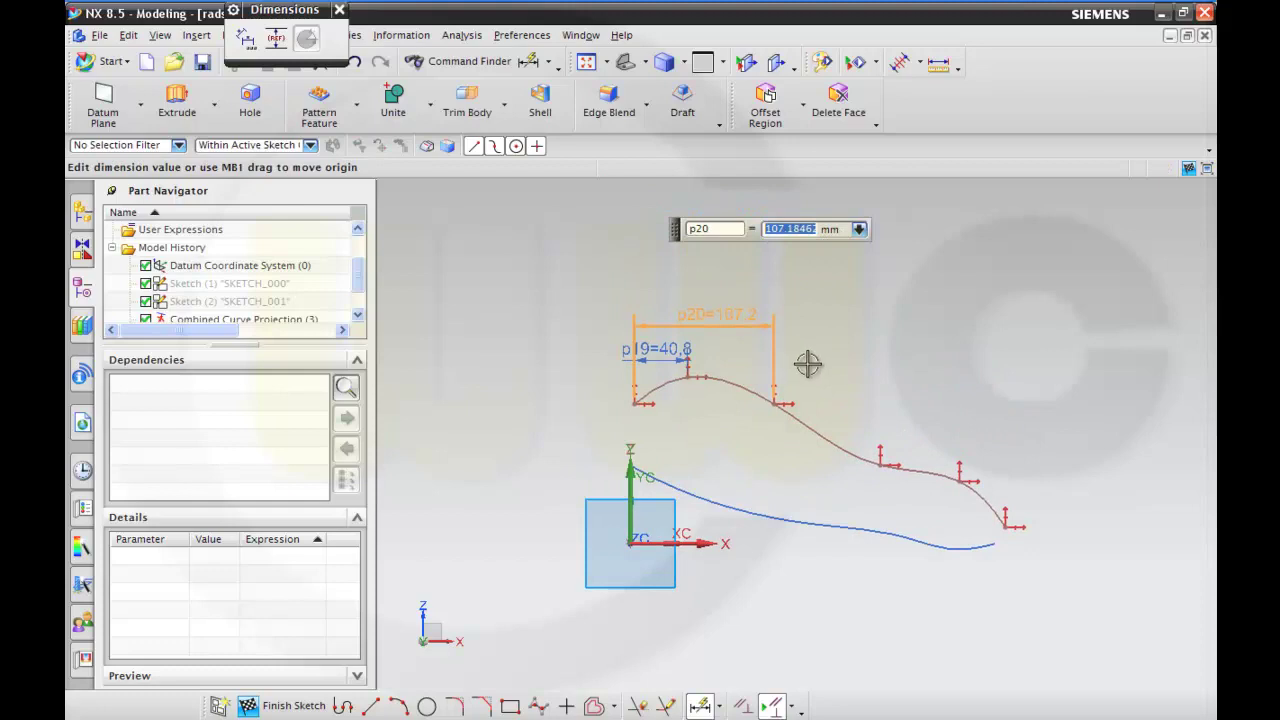
left_click(634, 403)
left_click(880, 464)
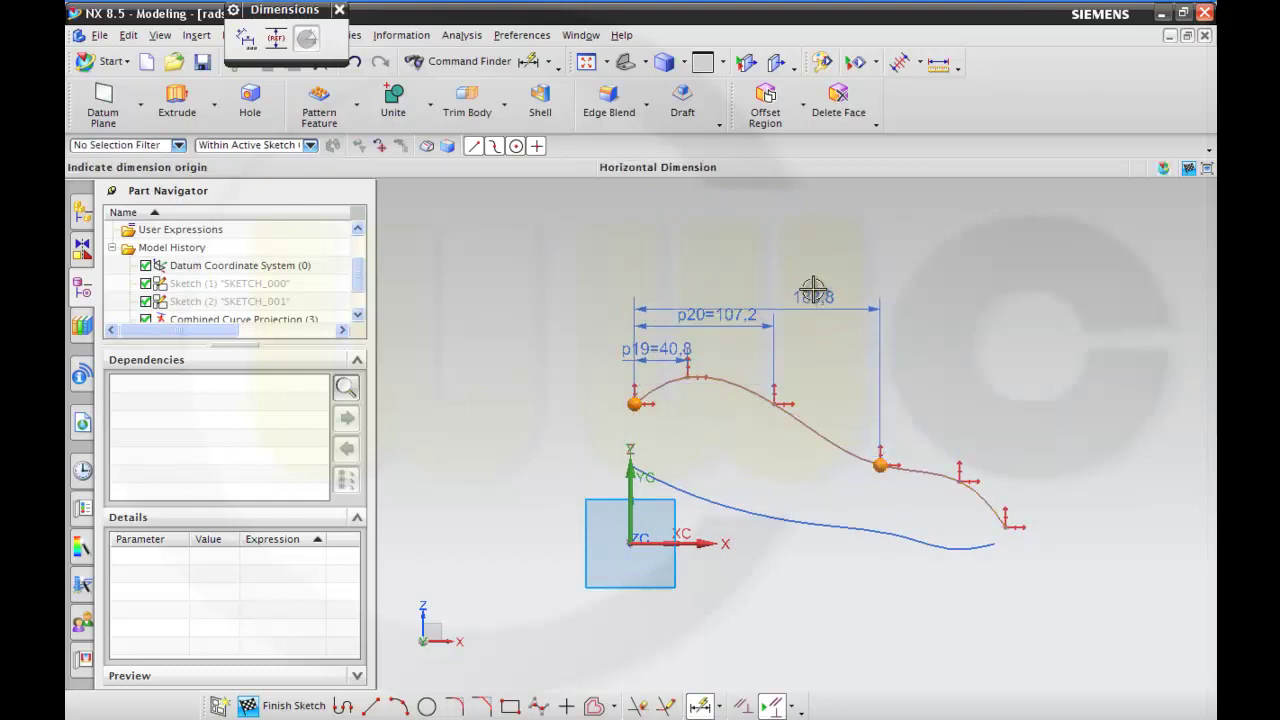
left_click(804, 267)
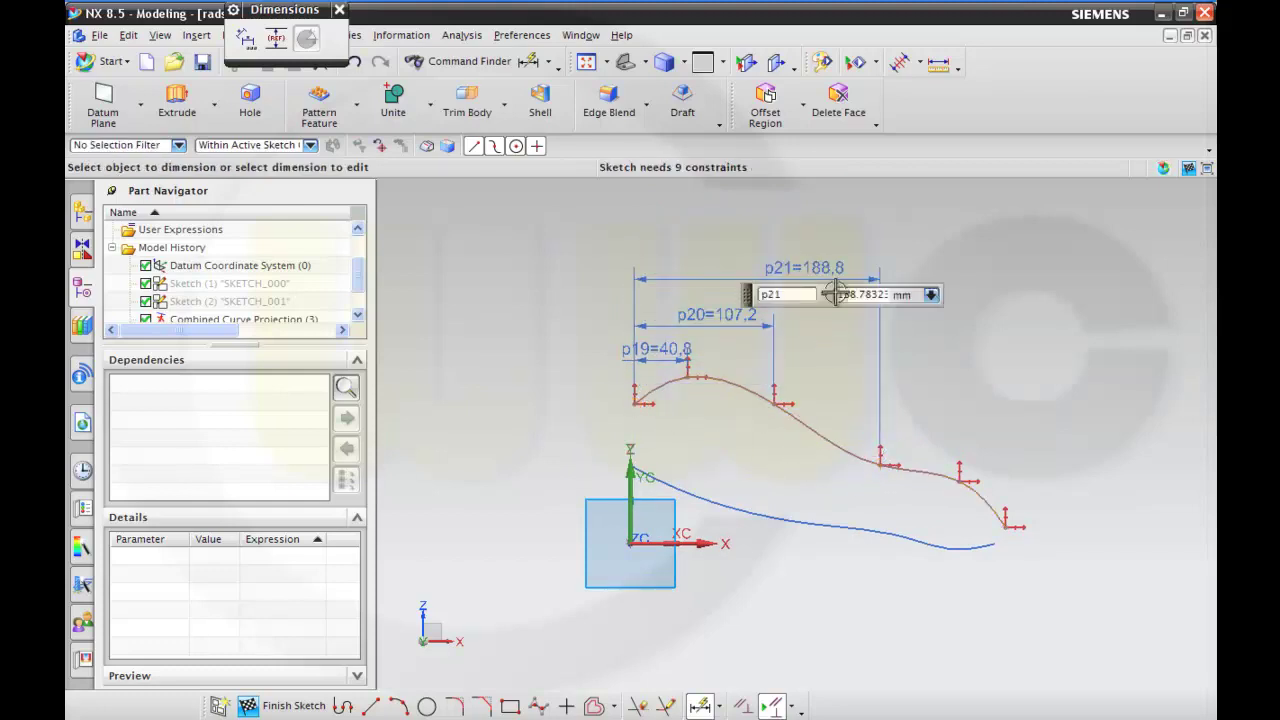
left_click(635, 402)
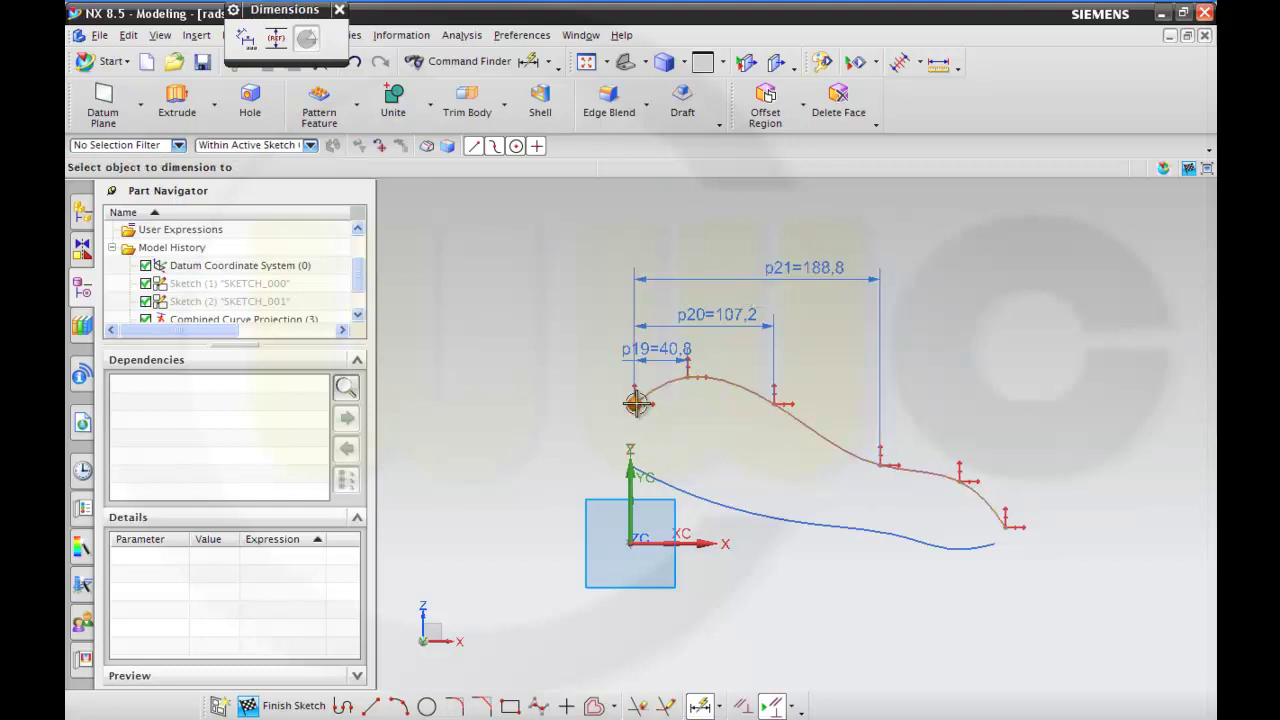
left_click(960, 480)
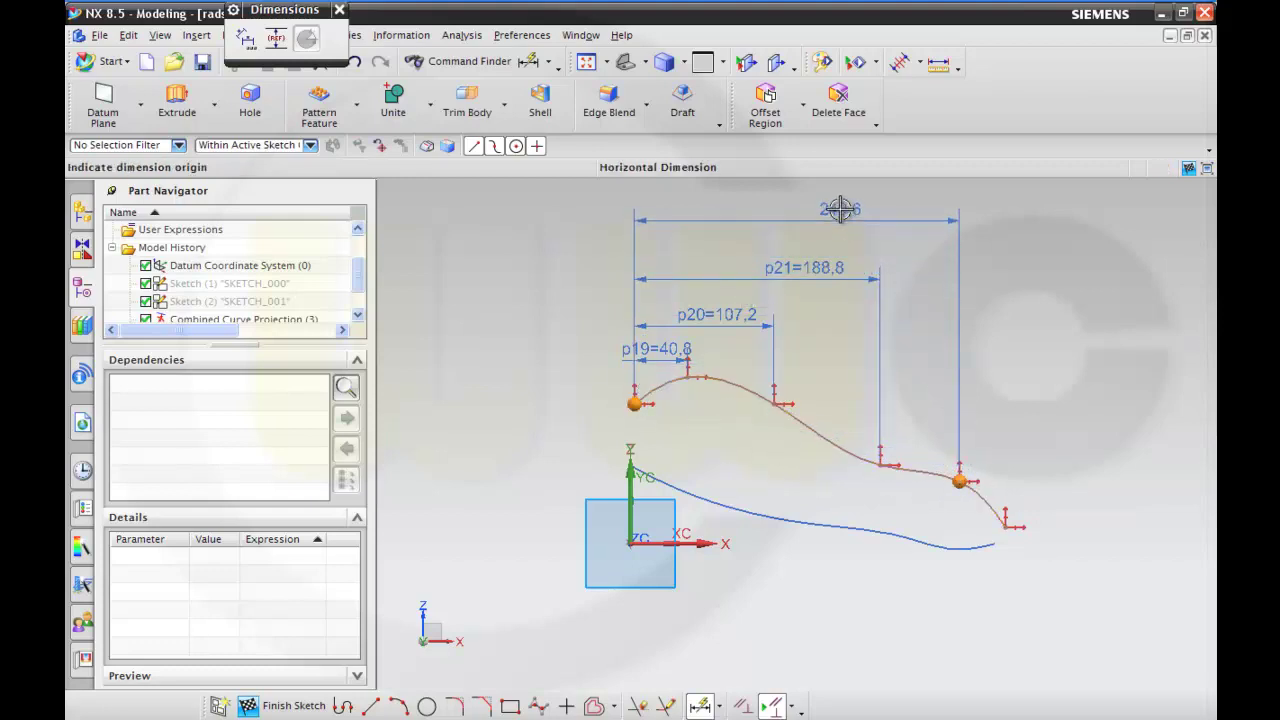
left_click(838, 210)
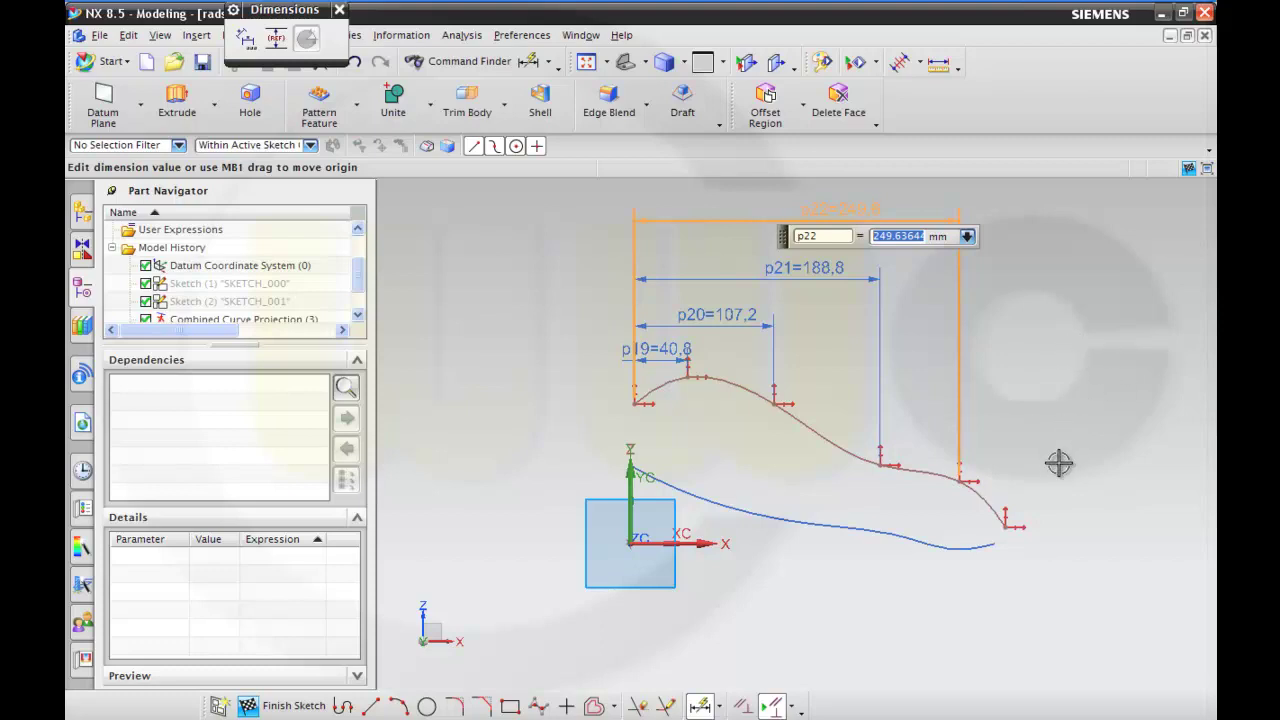
Step: Dimension the vertical distances from the spline's end point to its second and third points
left_click(1007, 527)
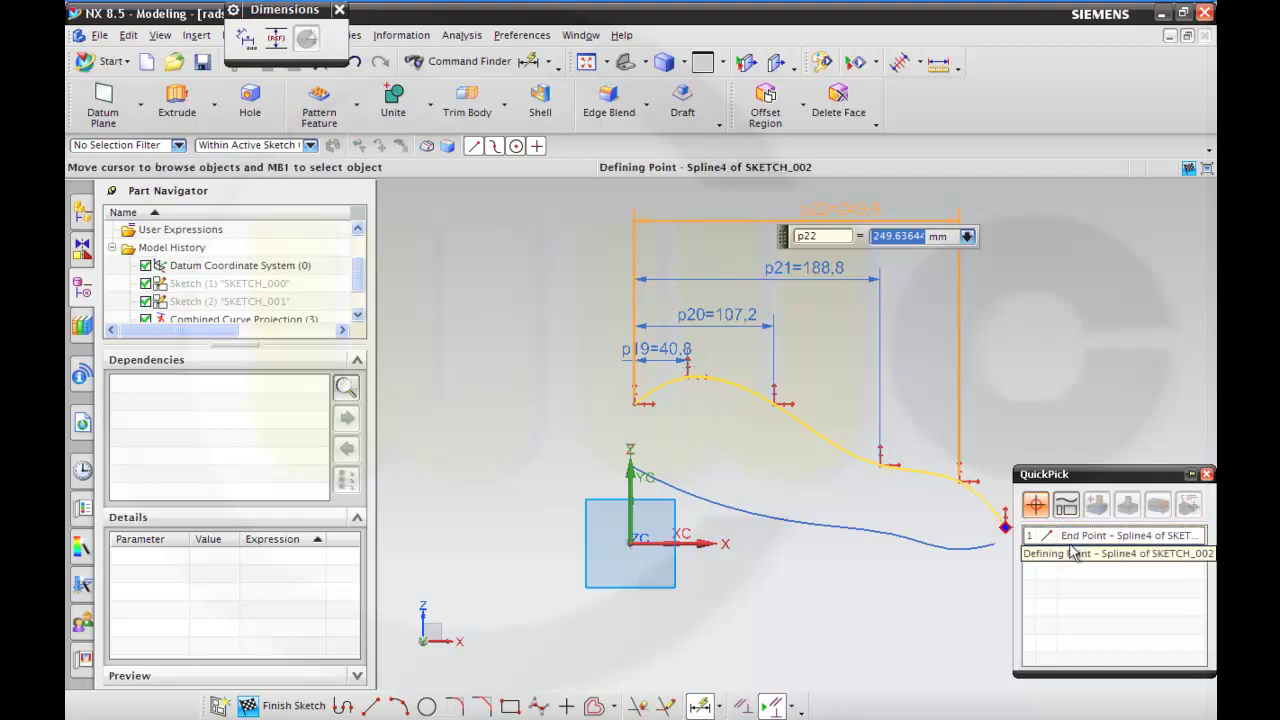
left_click(1069, 548)
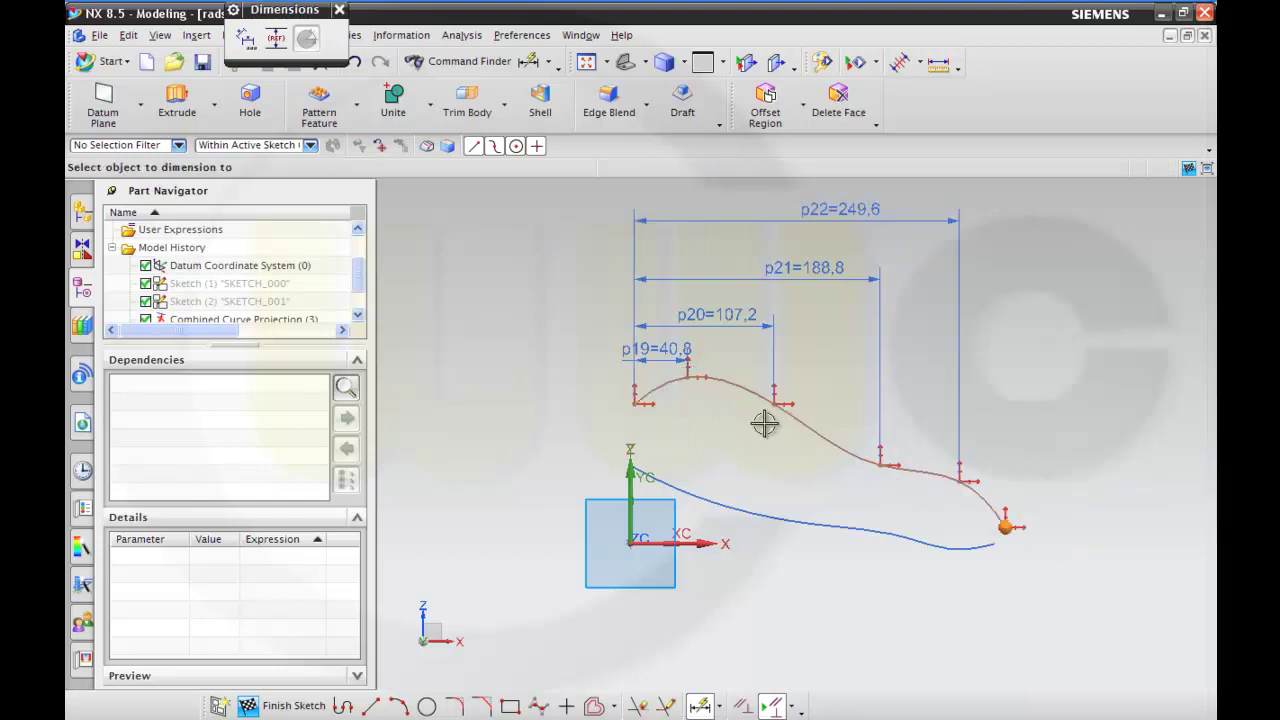
left_click(687, 377)
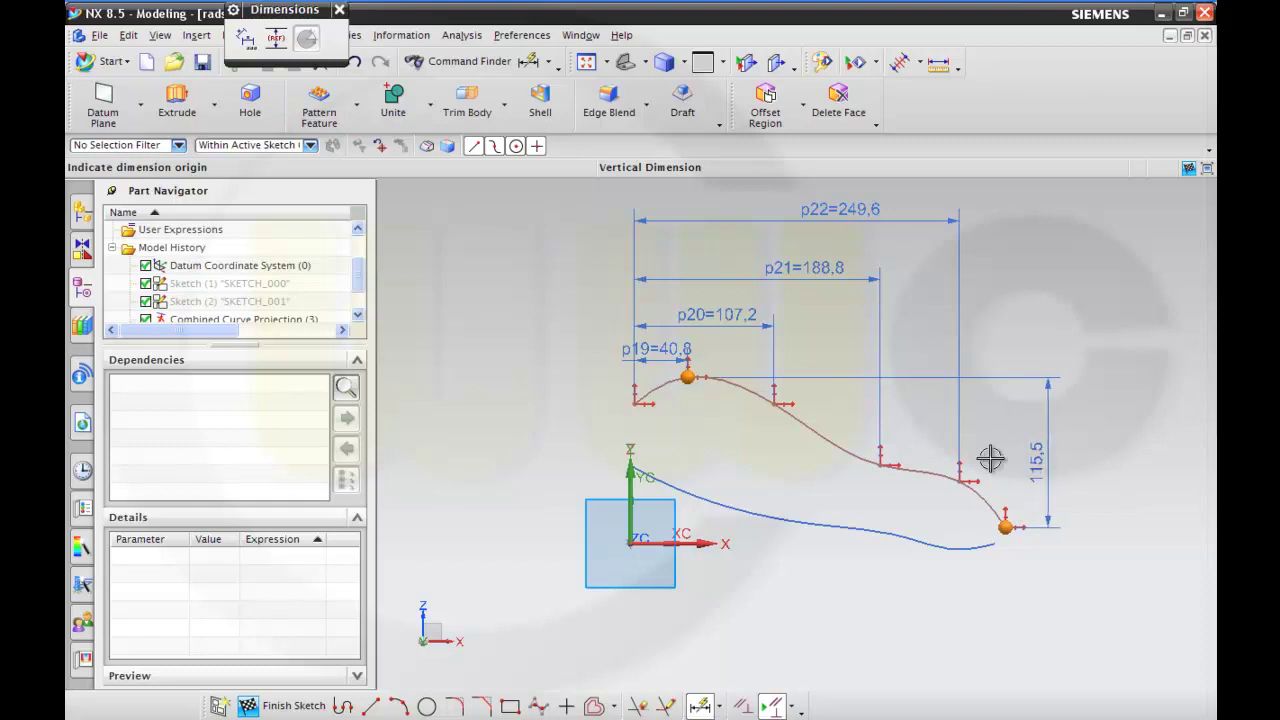
left_click(540, 417)
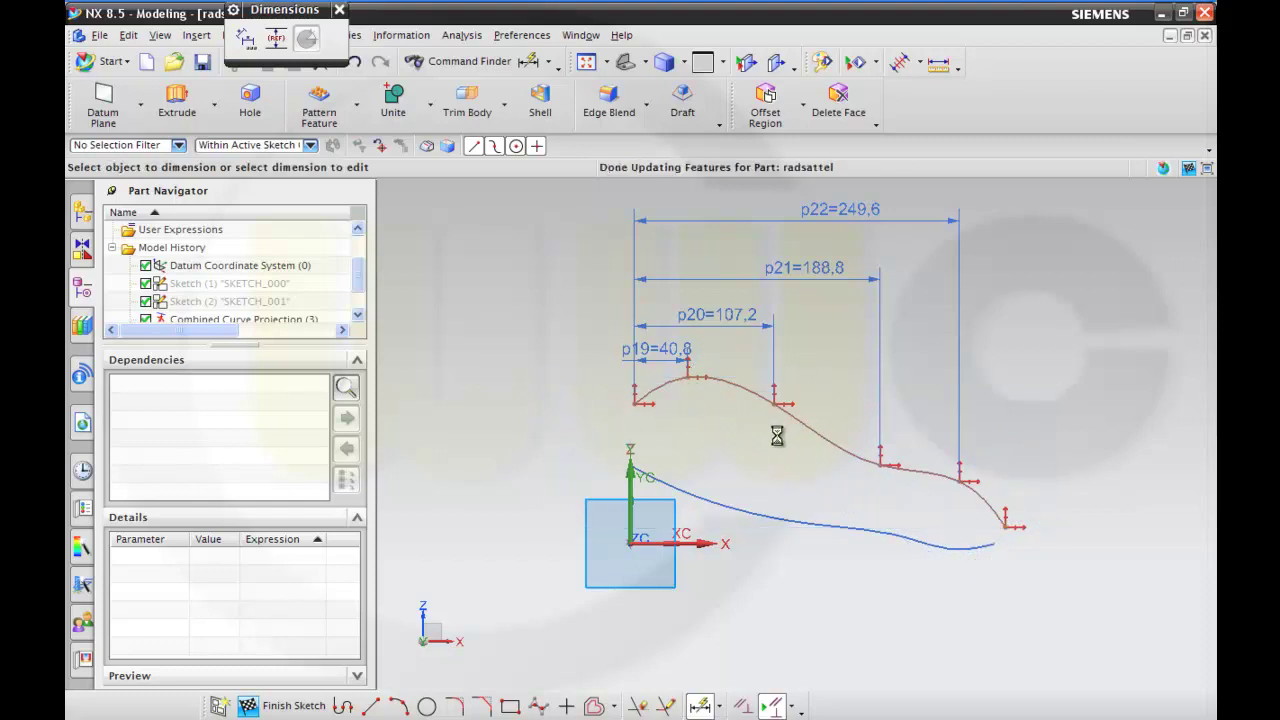
left_click(773, 405)
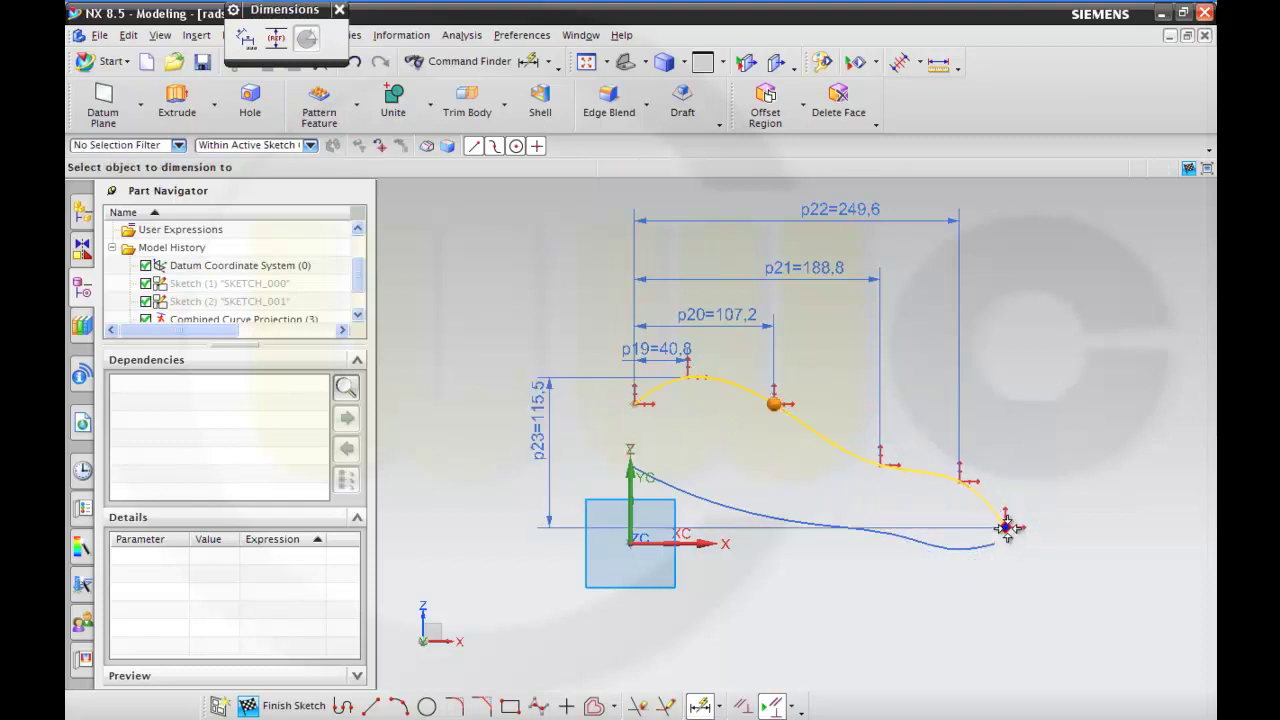
left_click(1000, 523)
left_click(592, 446)
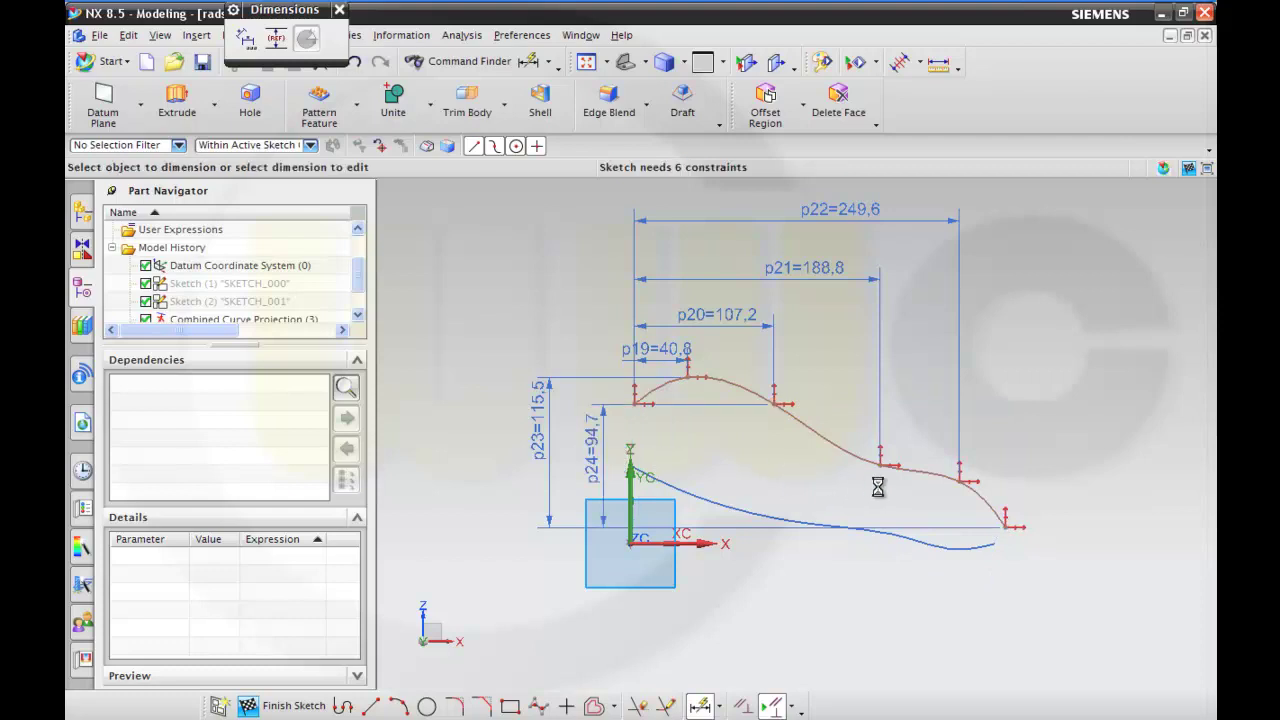
Step: Dimension the vertical distances from the spline's end point to its fourth and fifth points
left_click(879, 466)
left_click(1004, 524)
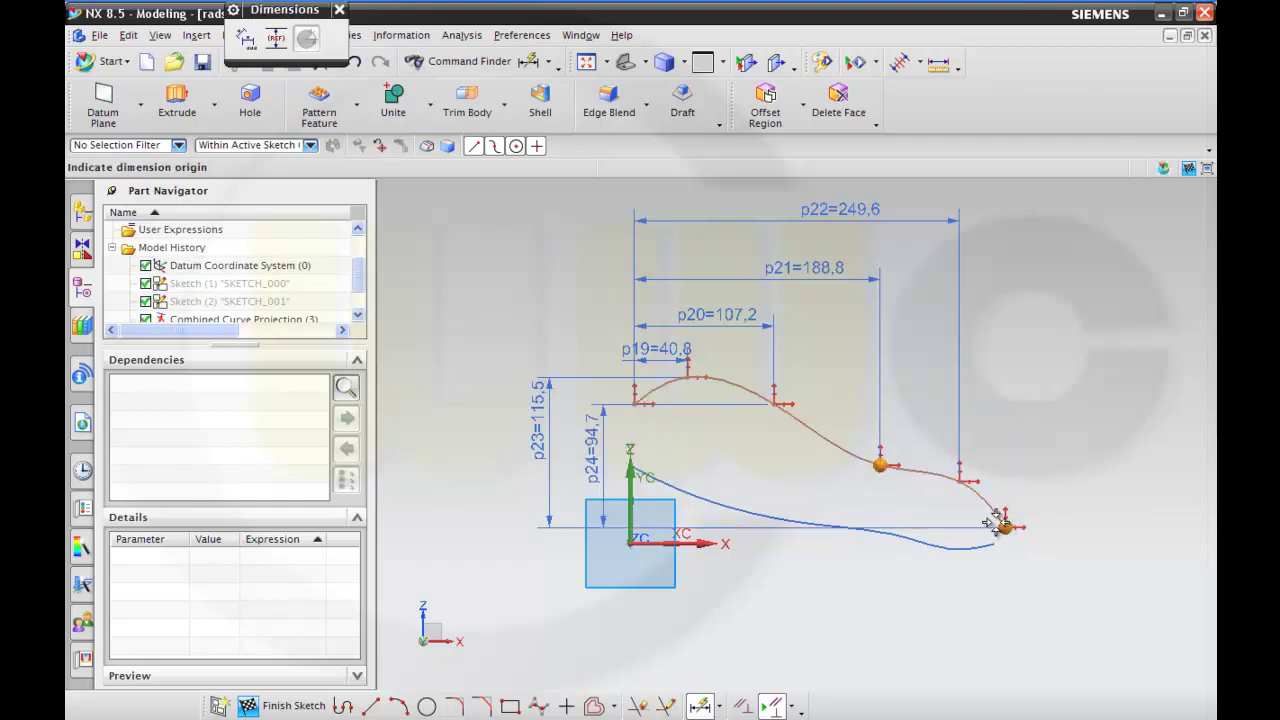
left_click(846, 480)
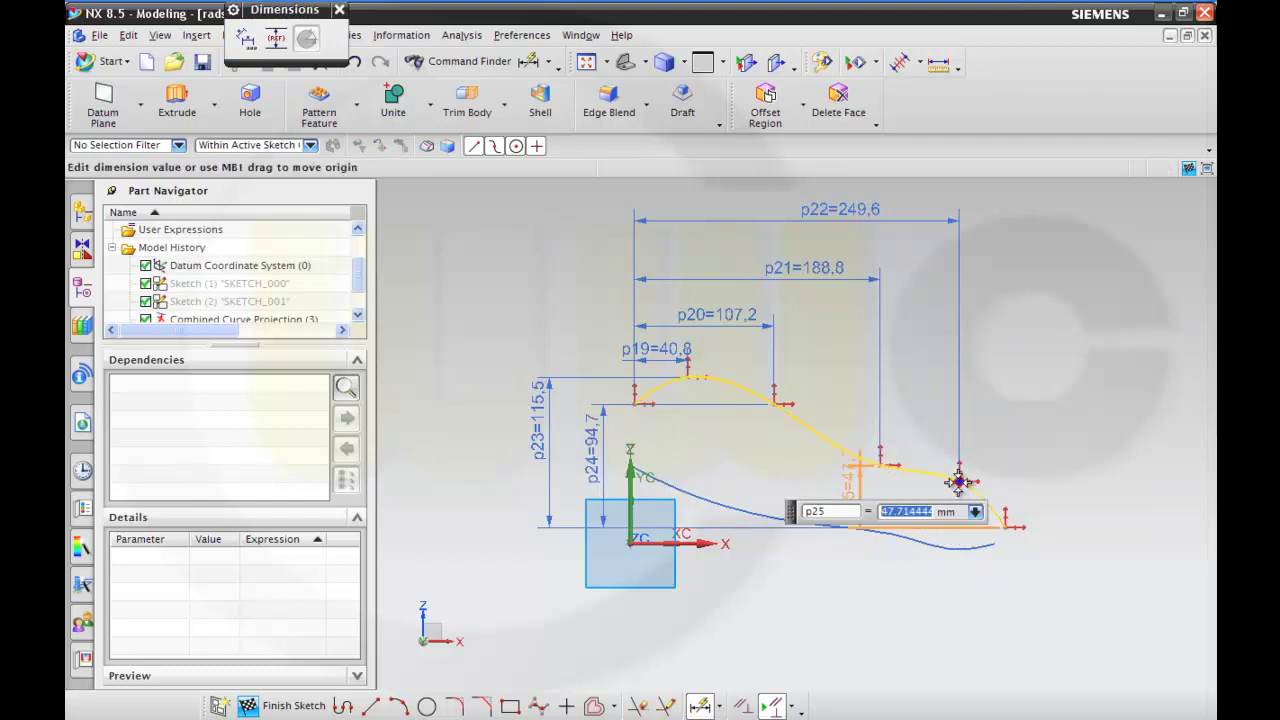
left_click(961, 481)
left_click(1005, 523)
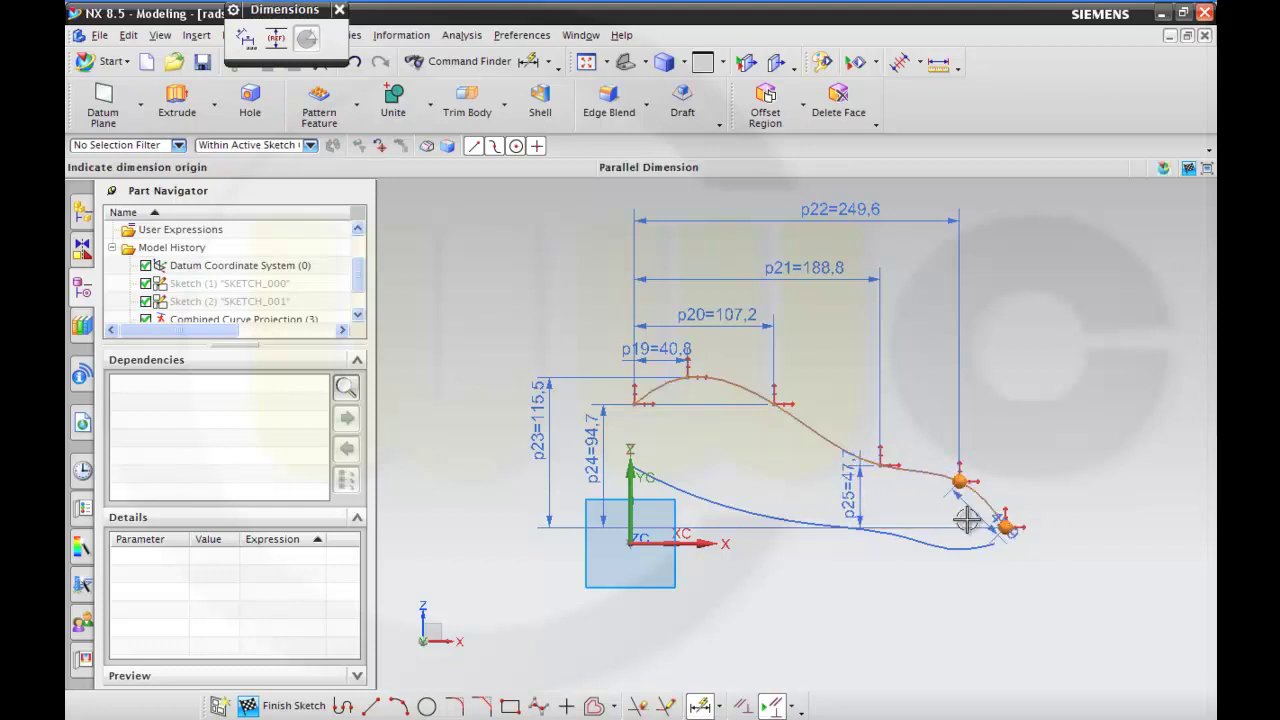
left_click(910, 500)
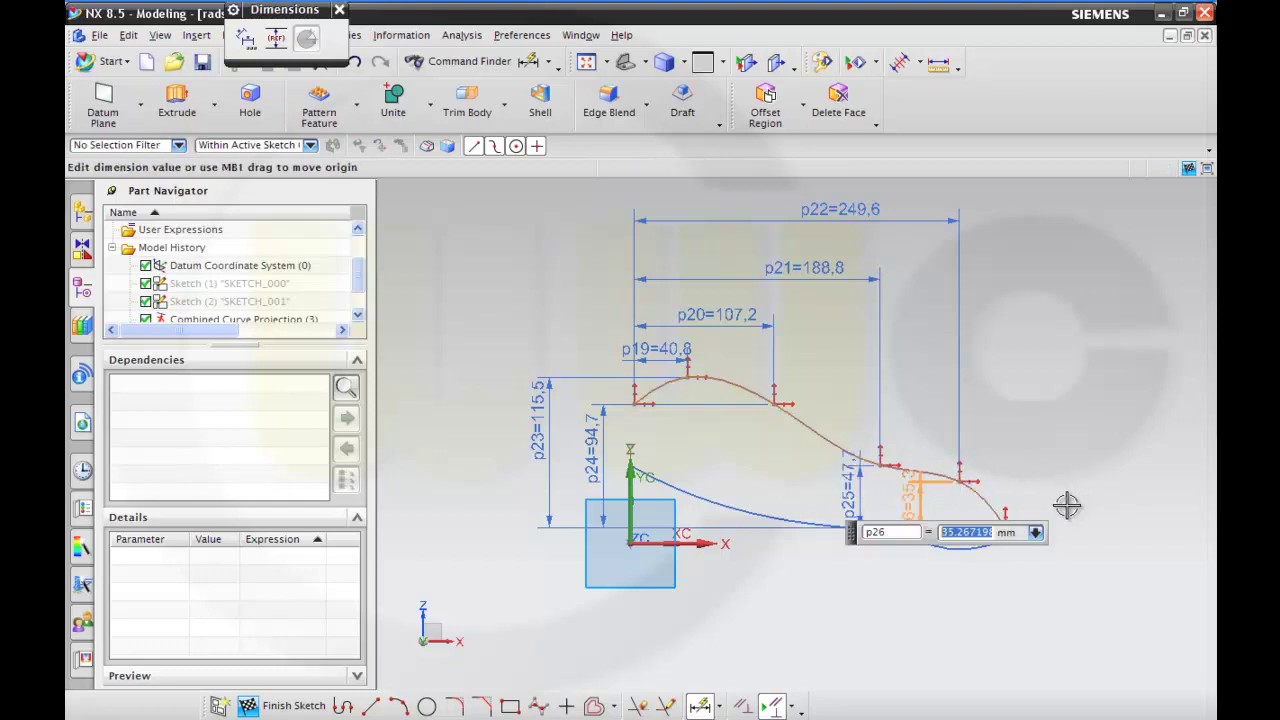
key("Escape")
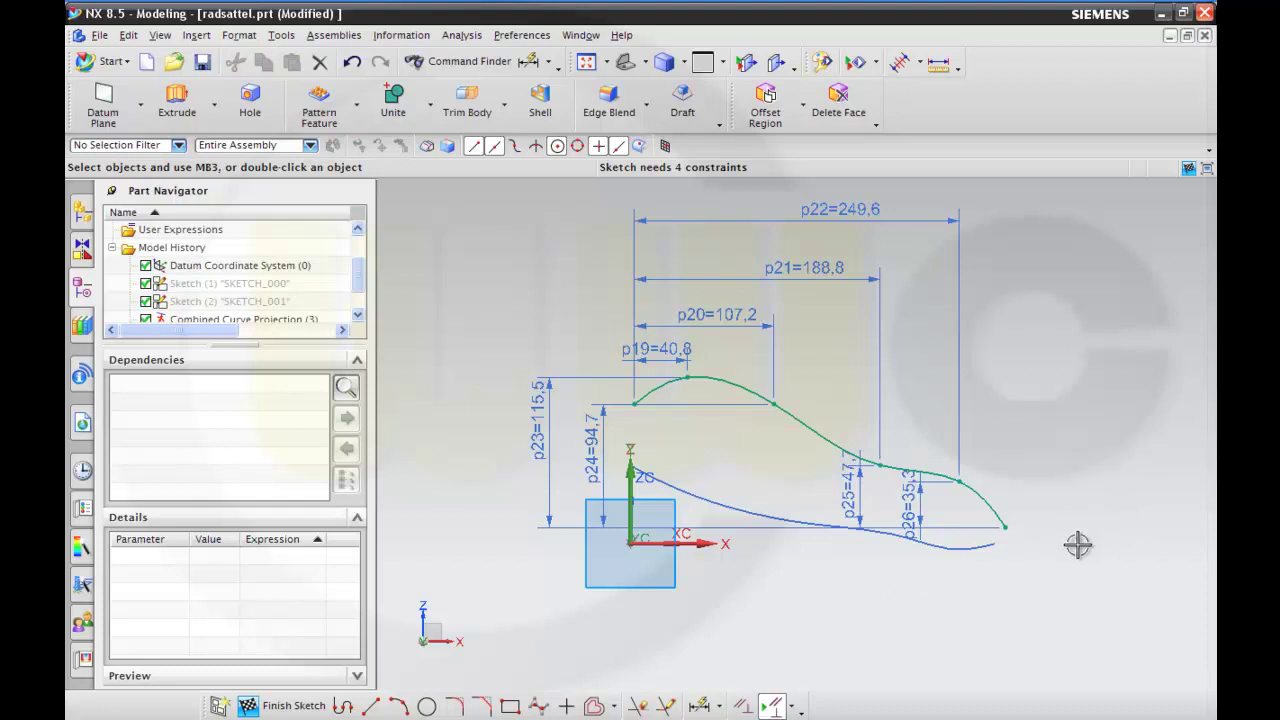
Step: Make the new spline's end and start points coincident with the corresponding end points of the combined projection curve
mouse_move(1080, 543)
middle_mouse_down()
mouse_move(1043, 549)
mouse_move(1066, 529)
middle_mouse_up()
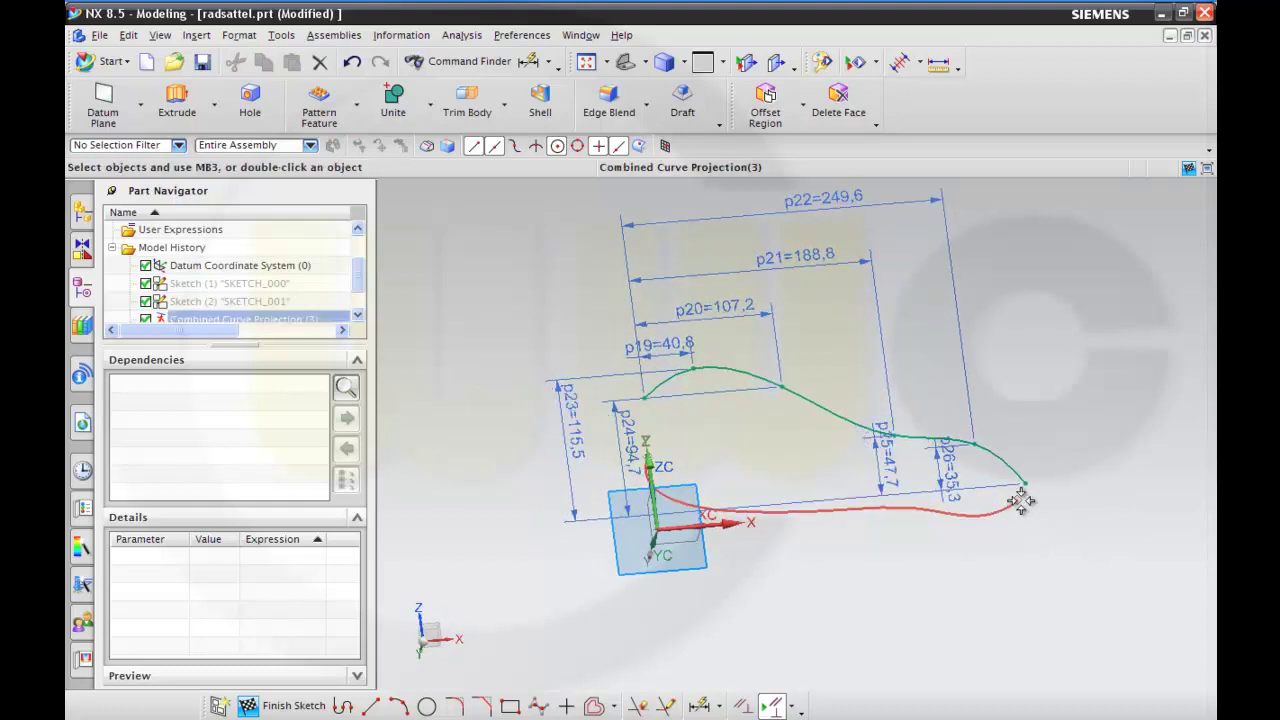
left_click(1029, 484)
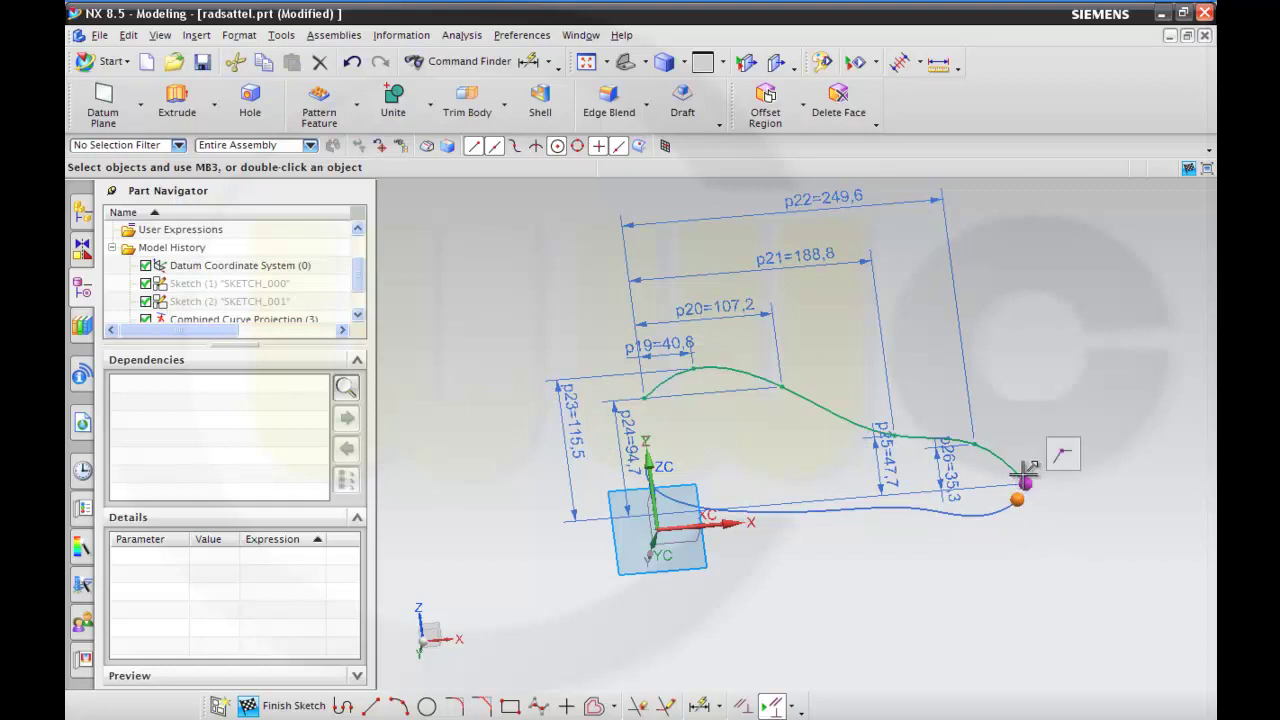
left_click(1062, 457)
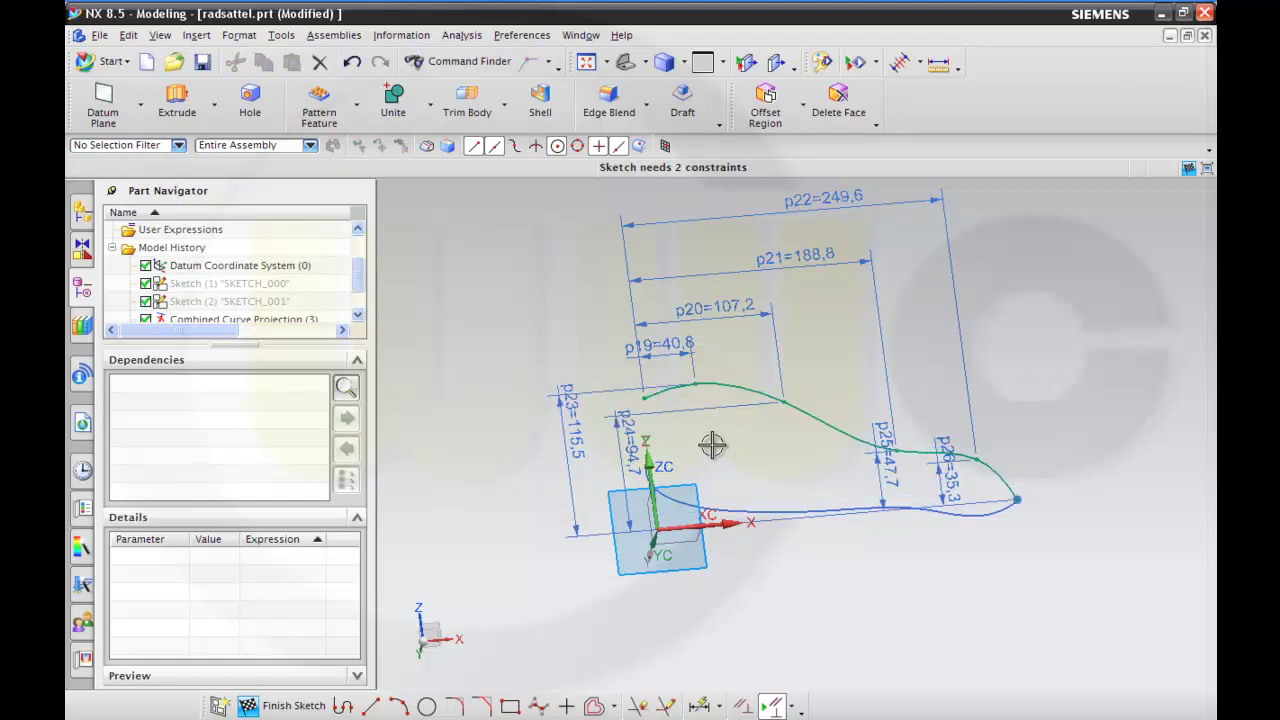
left_click(647, 400)
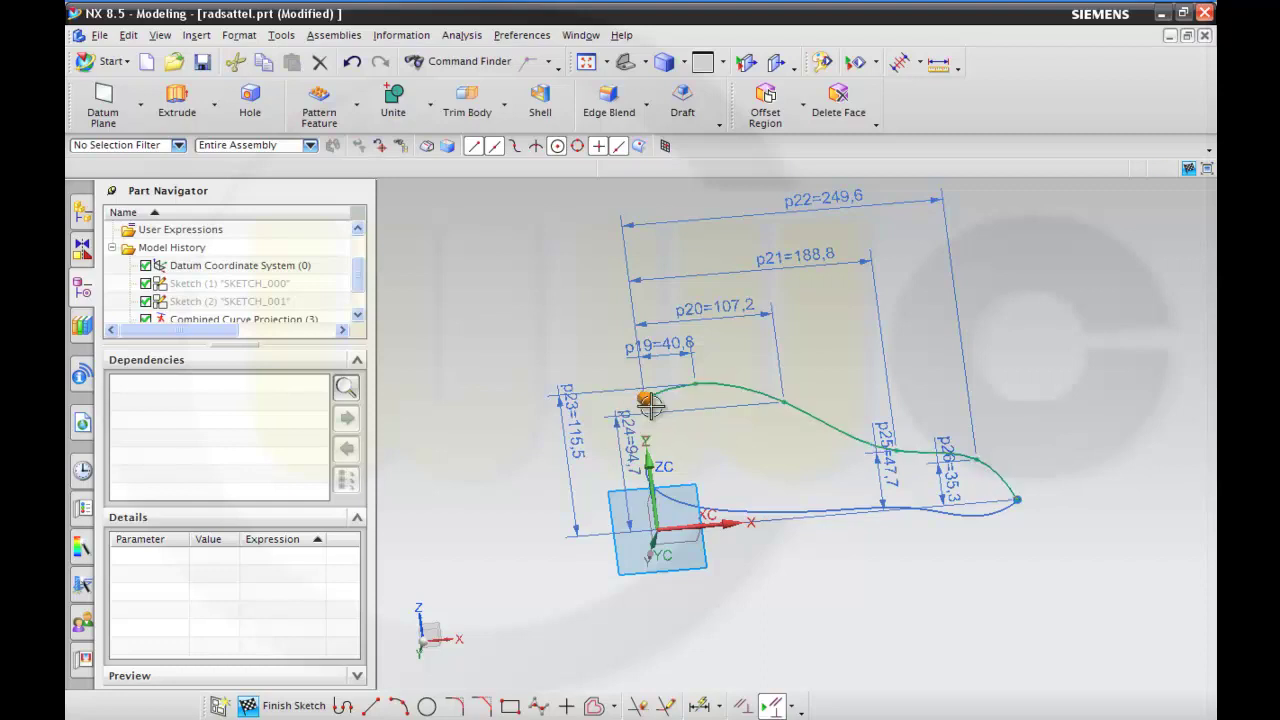
left_click(647, 456)
left_click(707, 429)
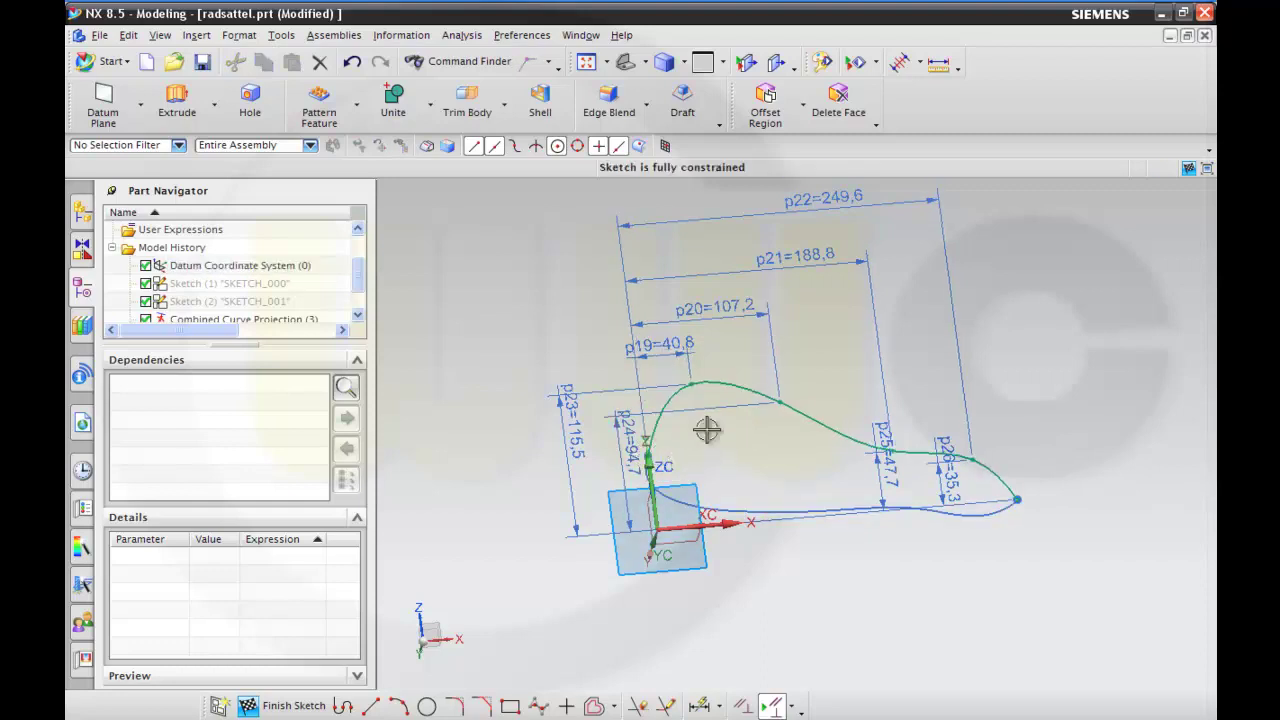
Step: Edit the new spline so its fourth point has a G1 tangent along the datum X axis
middle_click_drag(780, 466, 778, 450)
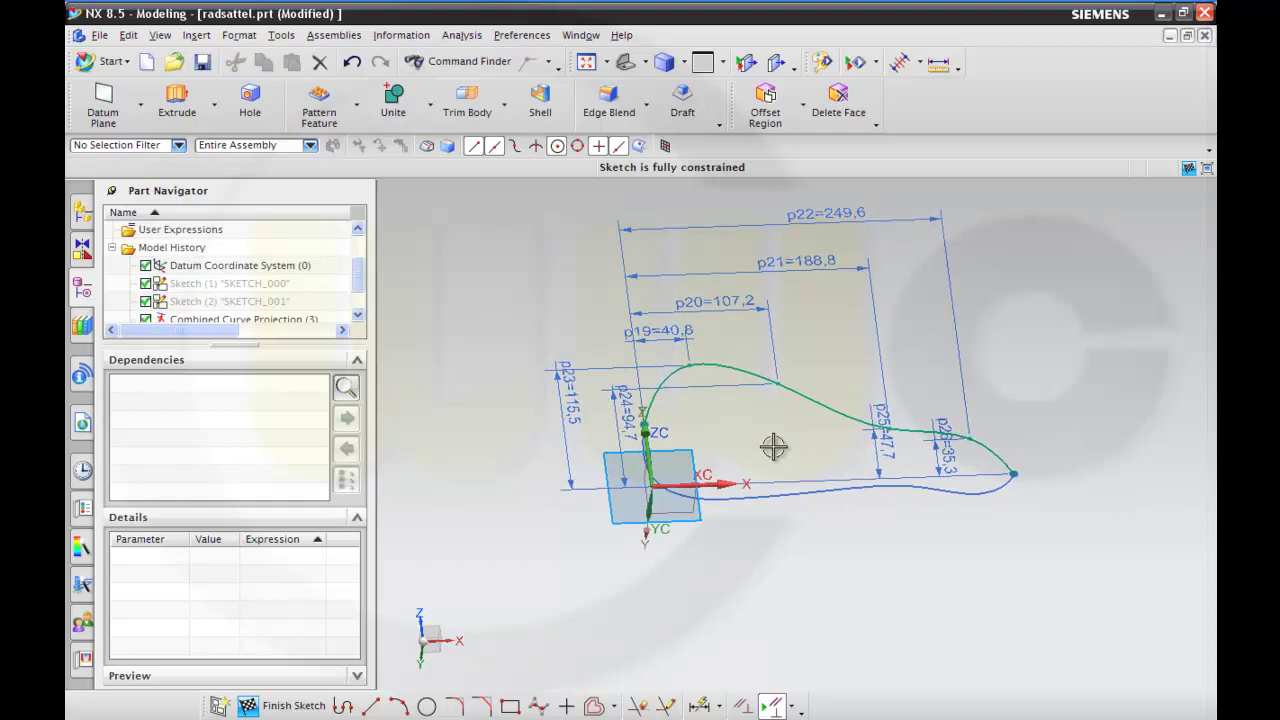
mouse_move(774, 443)
middle_mouse_down()
mouse_move(766, 431)
mouse_move(768, 476)
middle_mouse_up()
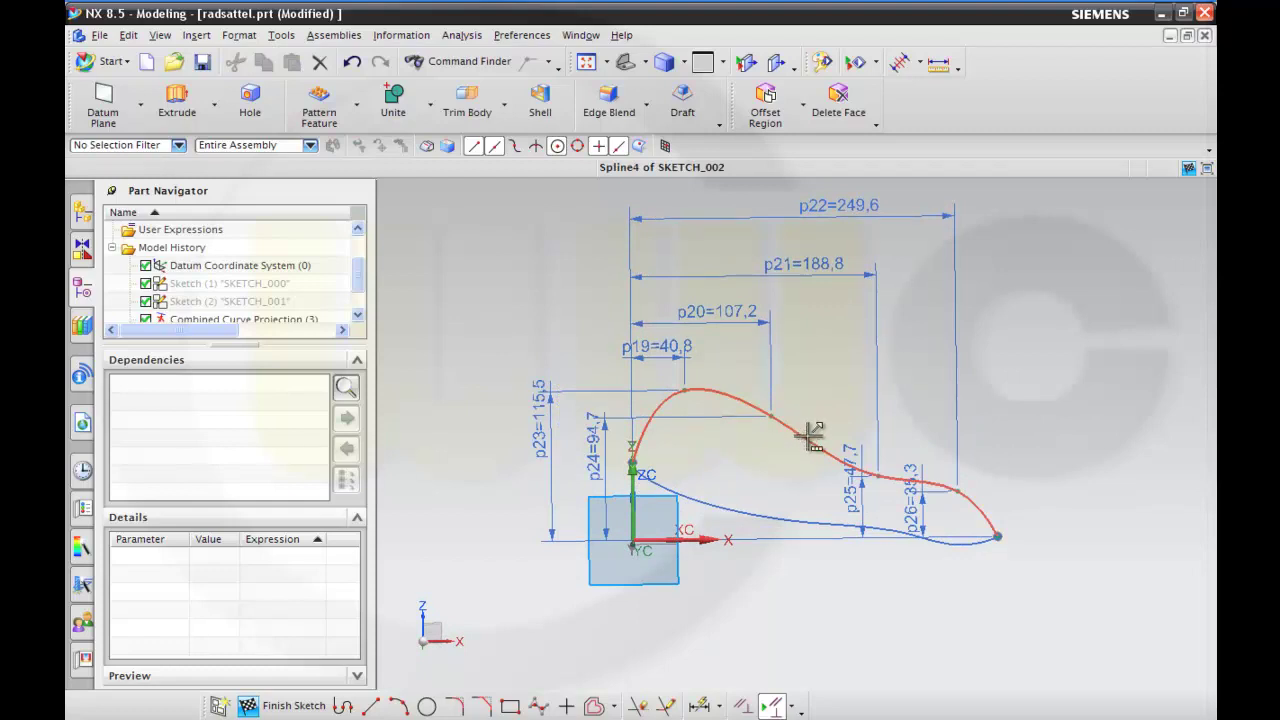
left_click(808, 436)
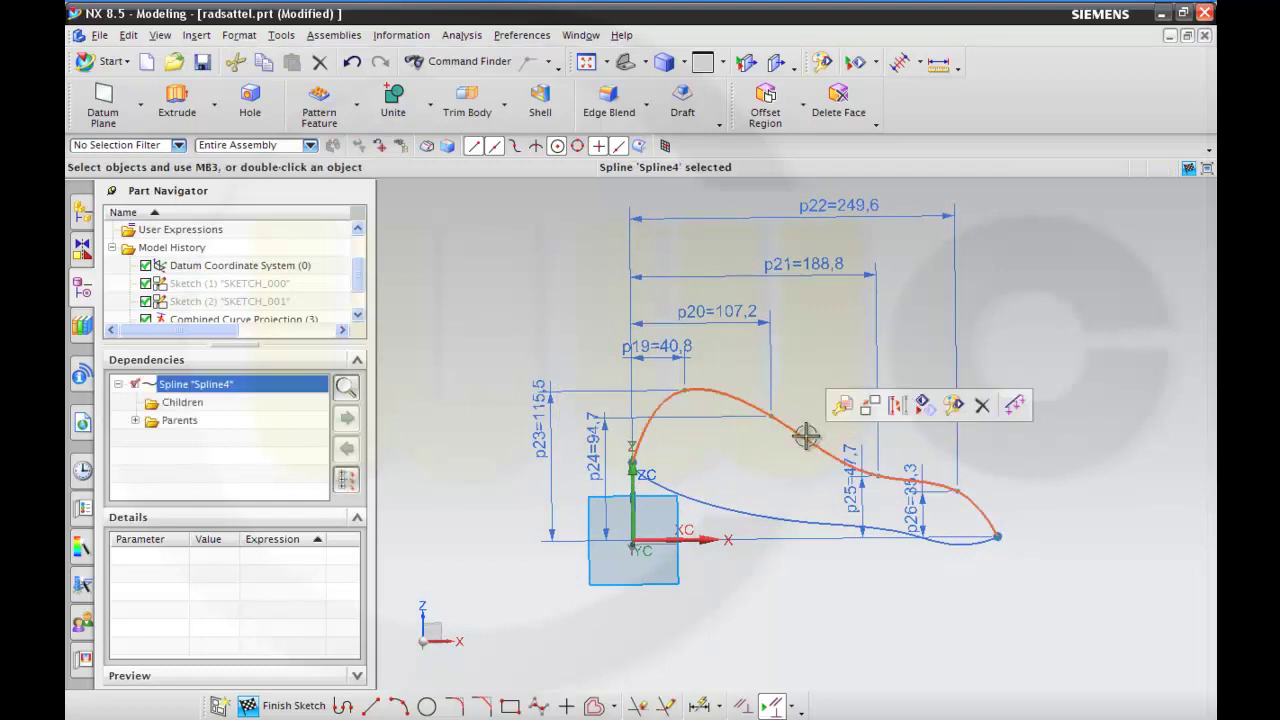
double_click(808, 436)
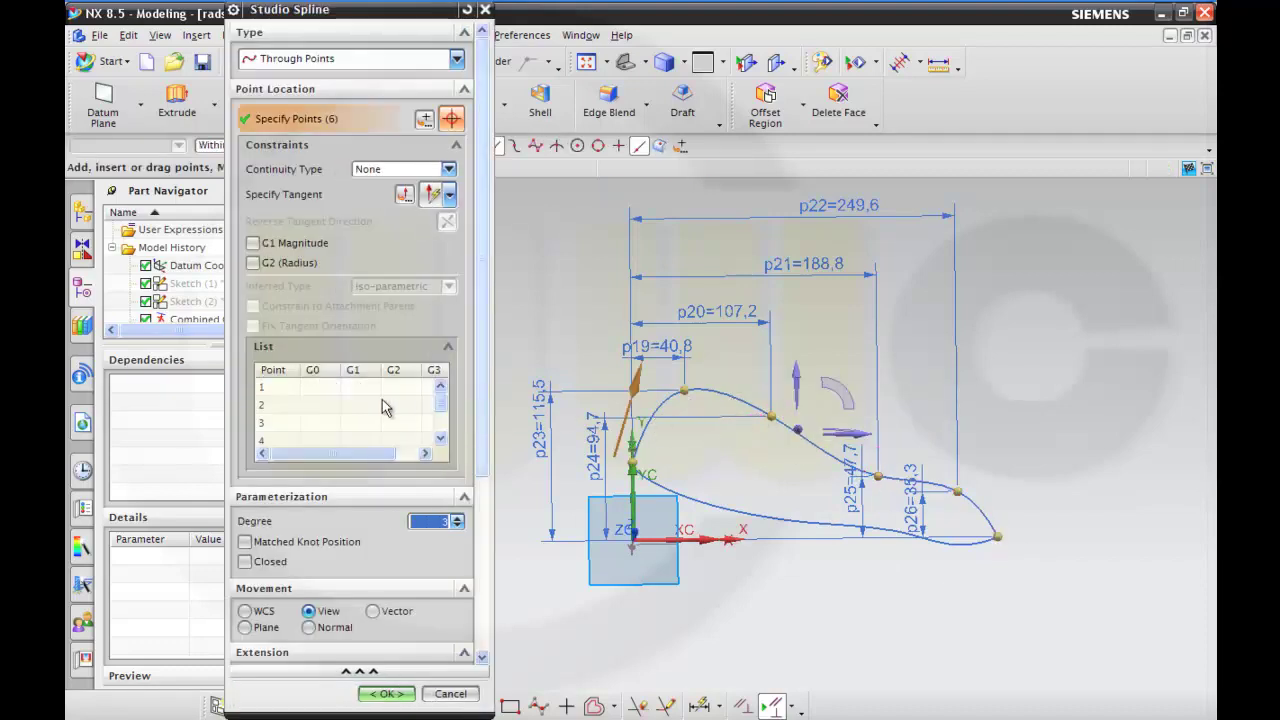
left_click(287, 440)
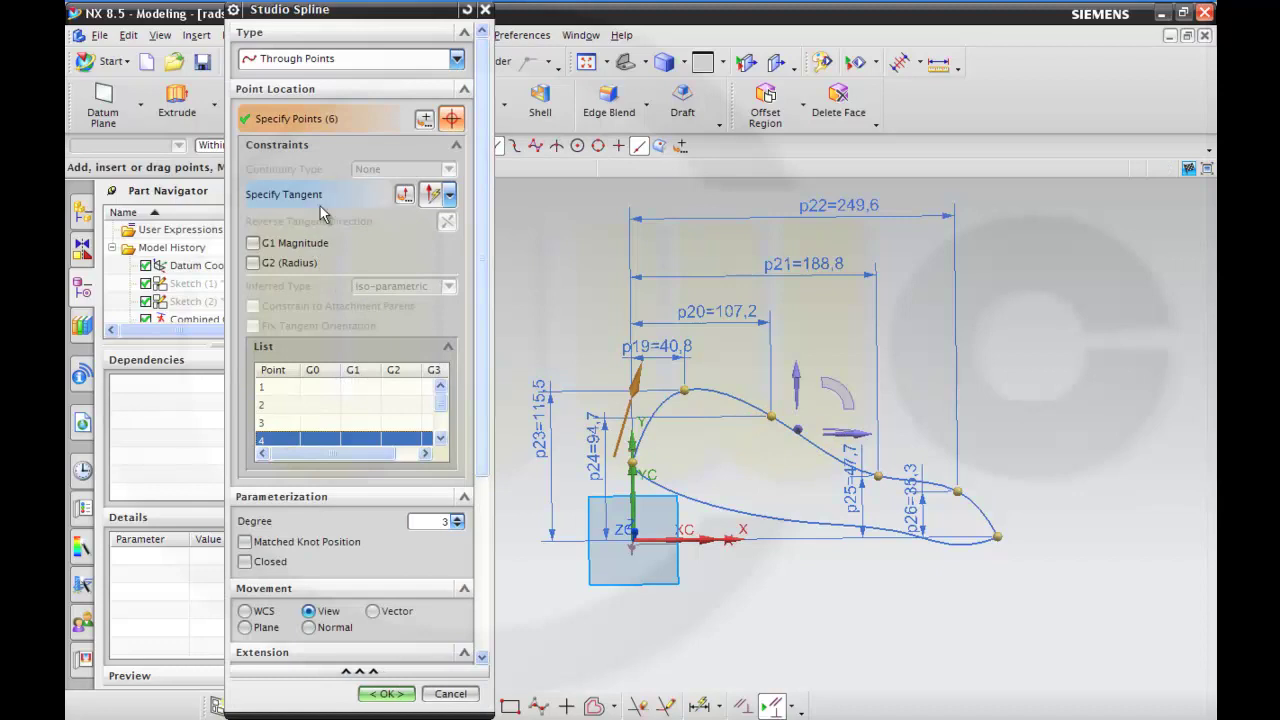
left_click(253, 243)
left_click(430, 195)
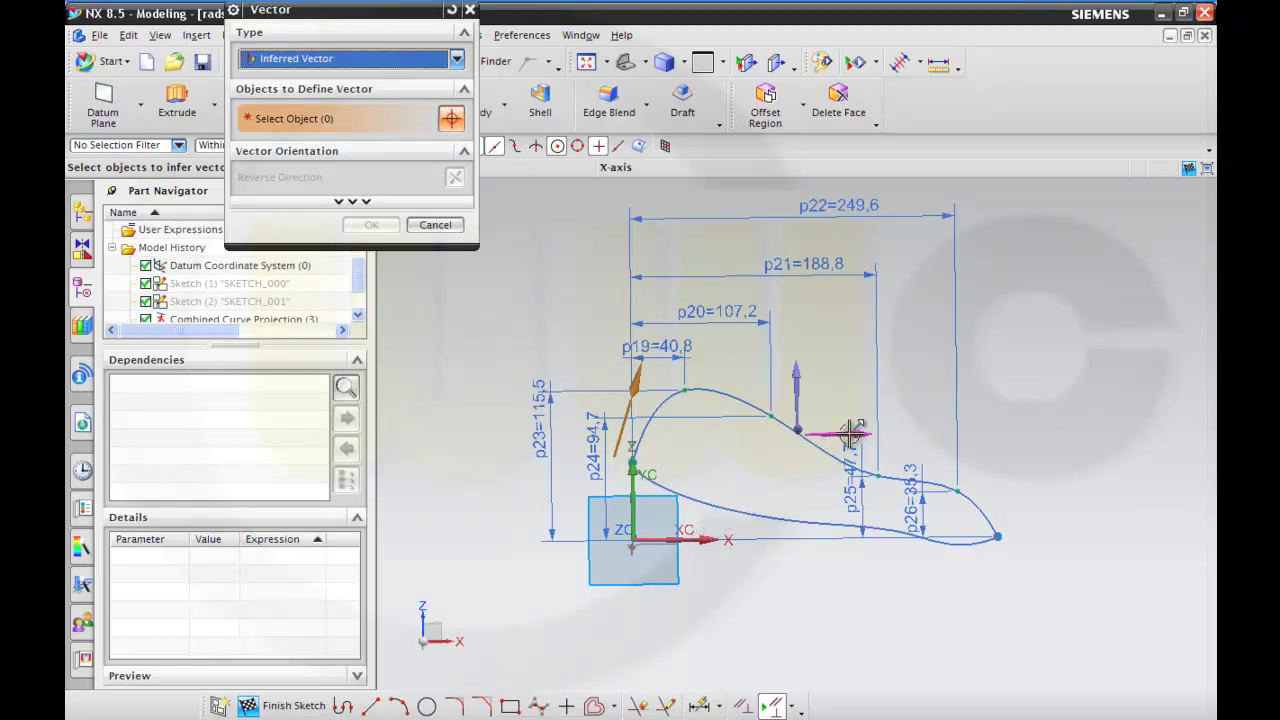
left_click(850, 432)
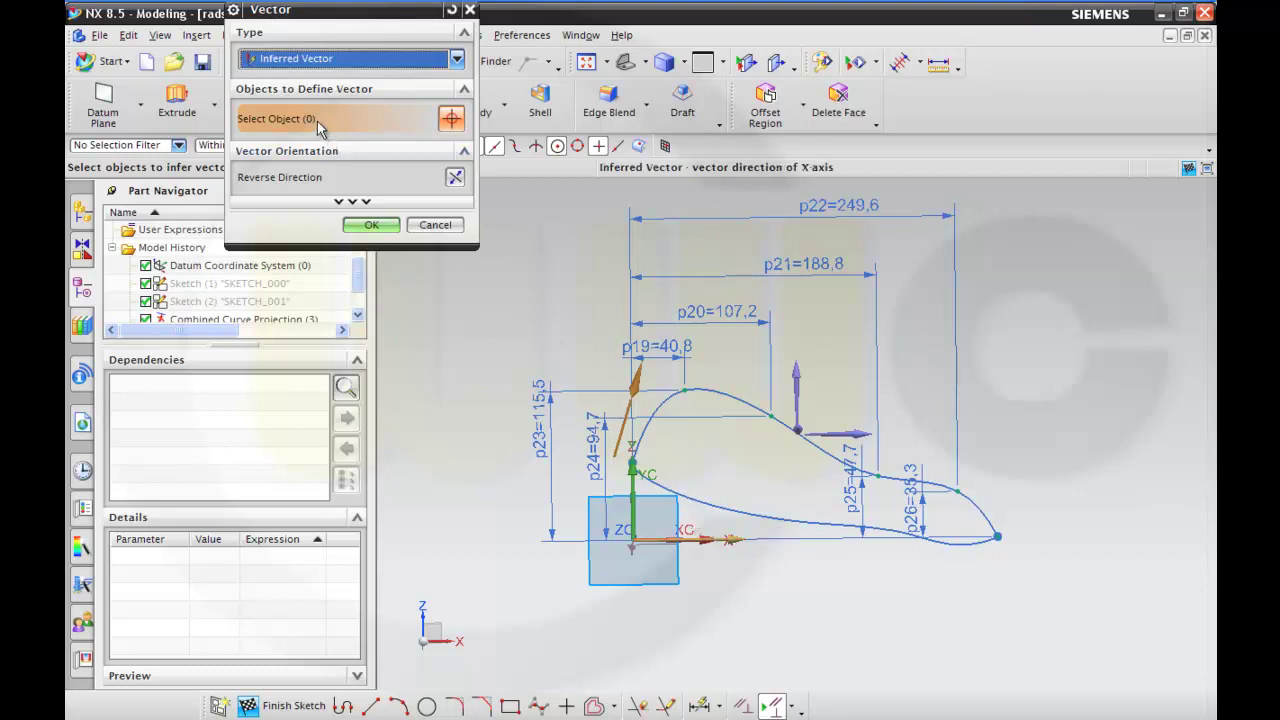
left_click(705, 539)
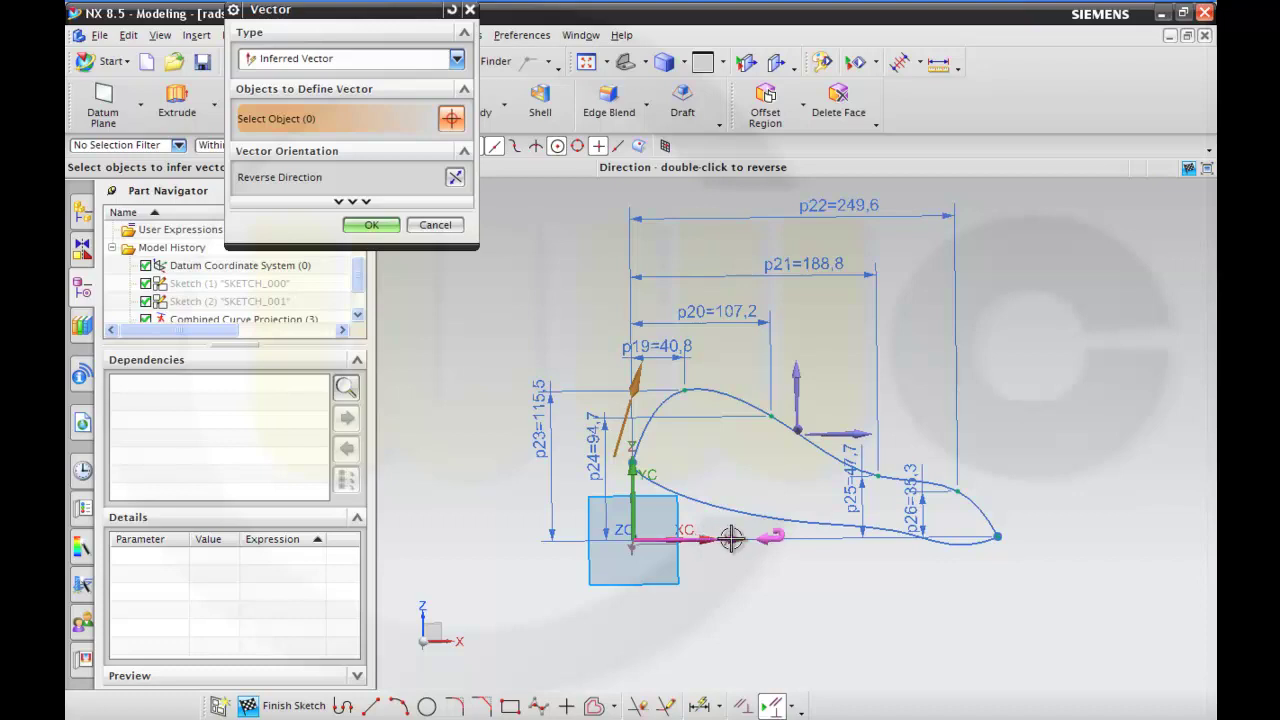
double_click(740, 539)
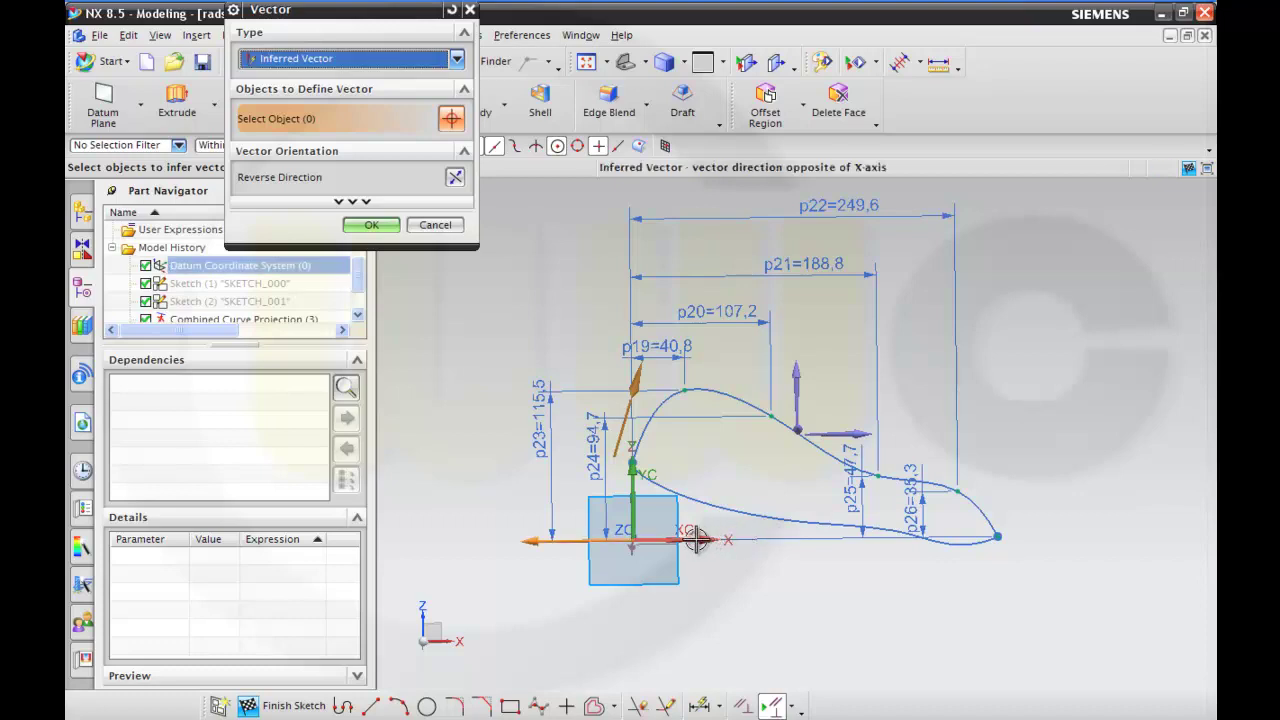
left_click(697, 539)
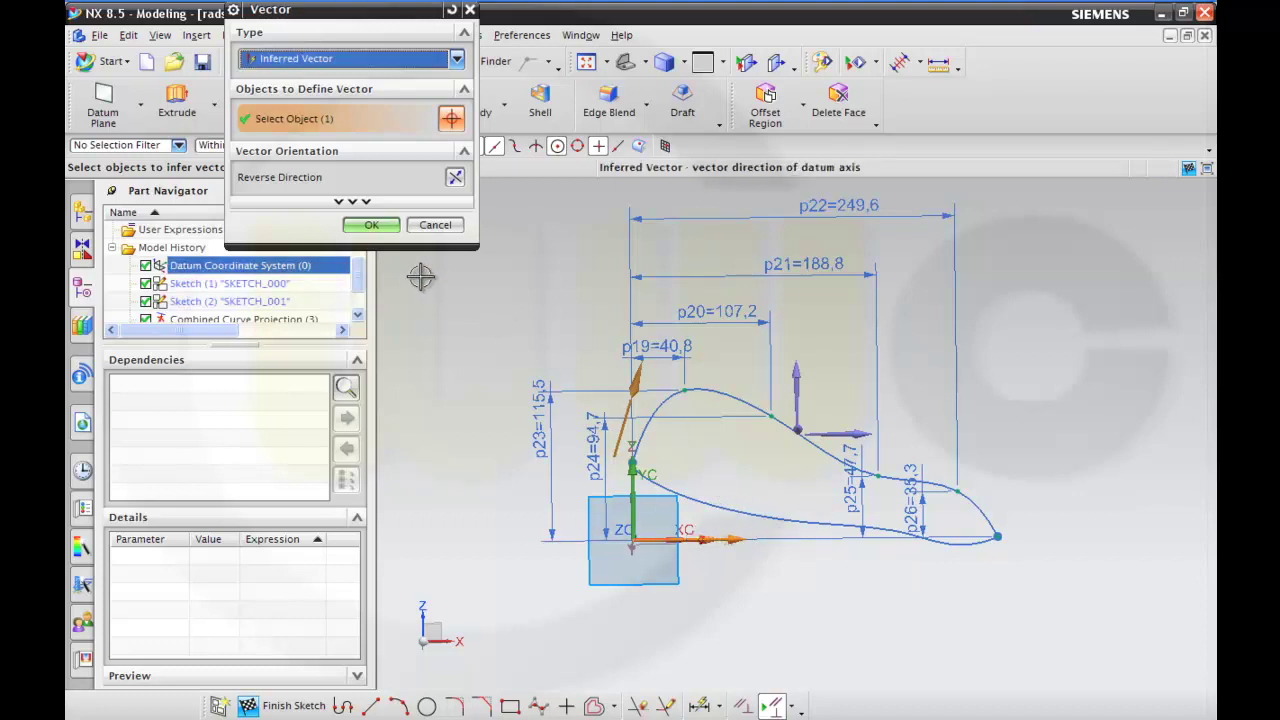
left_click(372, 225)
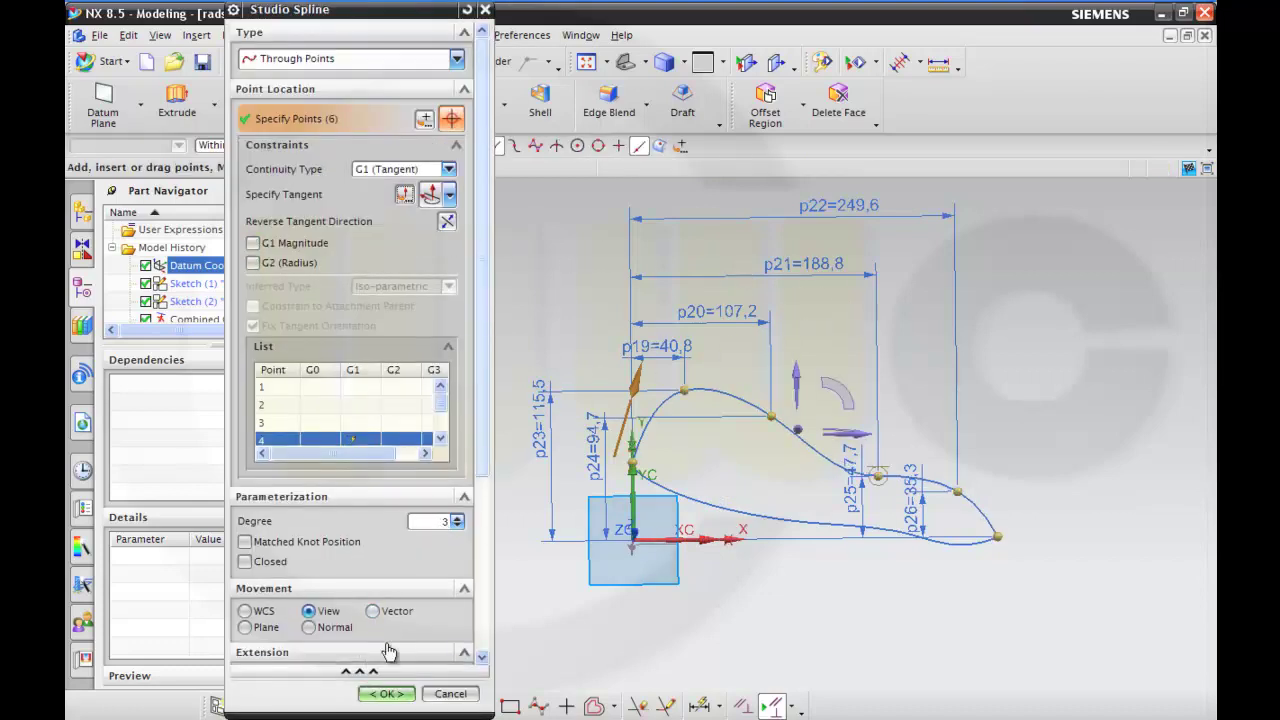
left_click(387, 694)
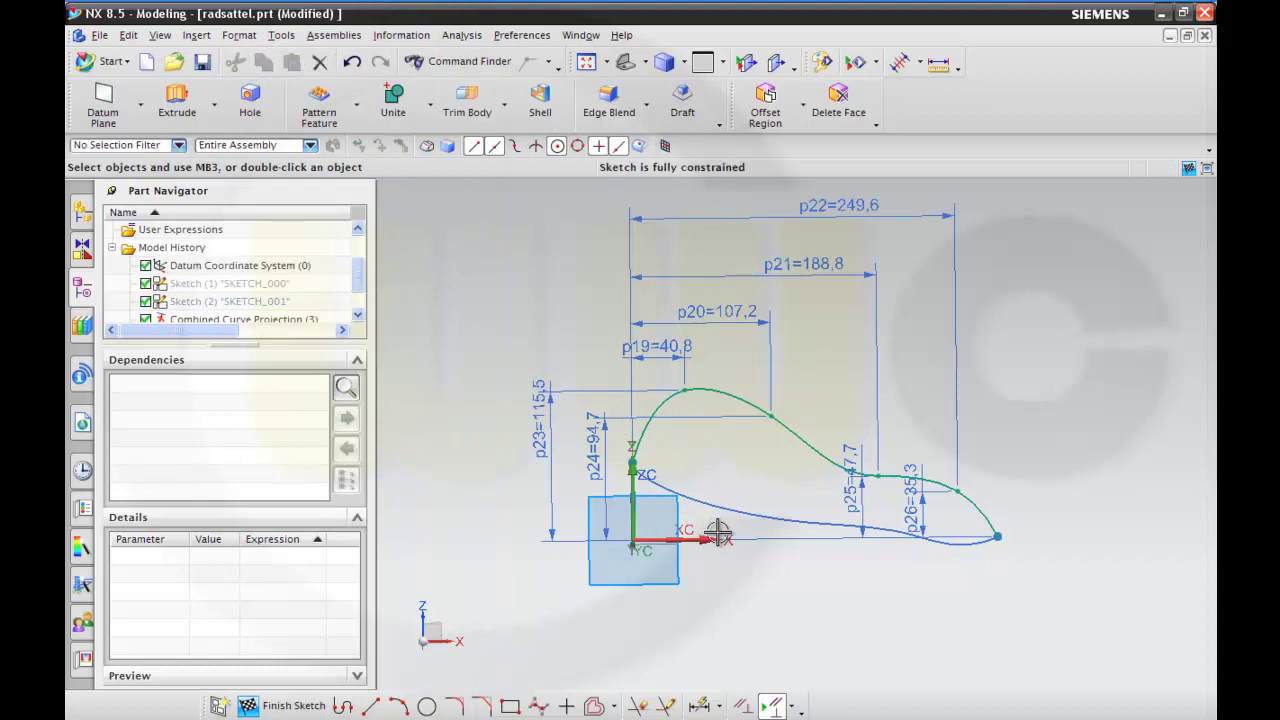
Step: Set the horizontal distances from the spline's start to its fifth and fourth points to 260 mm and 202 mm
mouse_move(716, 591)
middle_mouse_down()
mouse_move(714, 580)
mouse_move(711, 597)
middle_mouse_up()
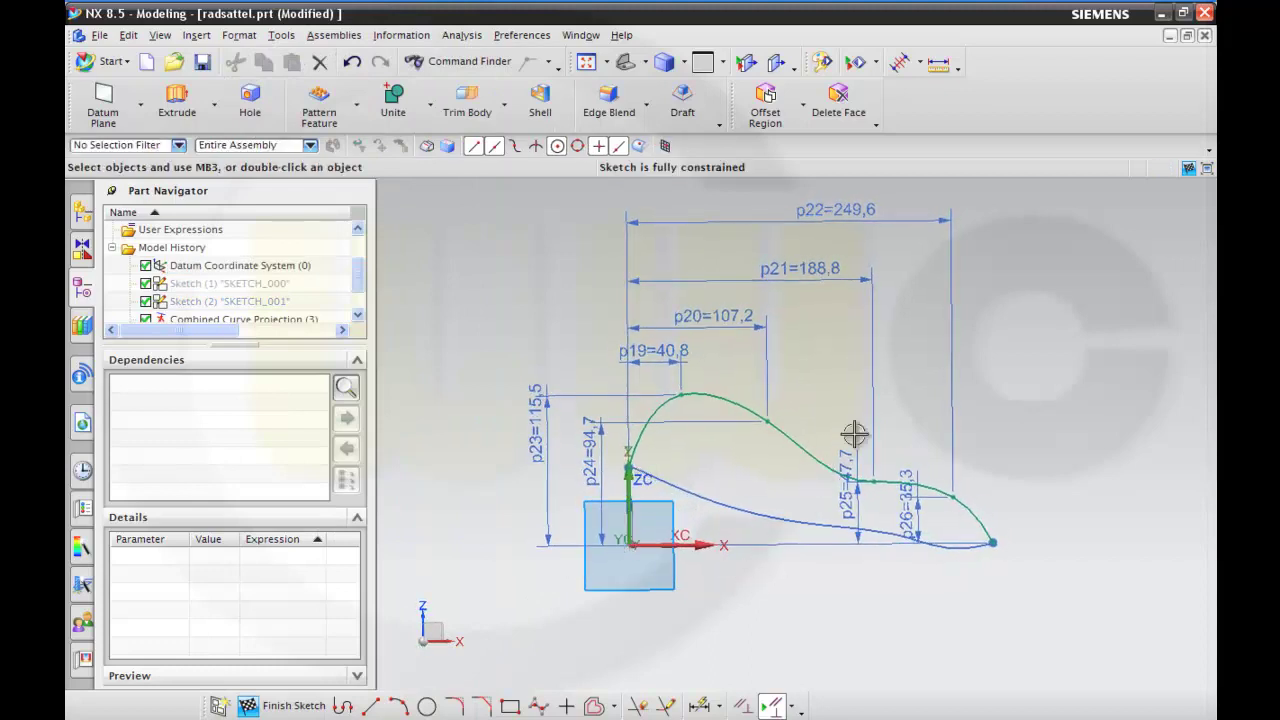
left_click(854, 210)
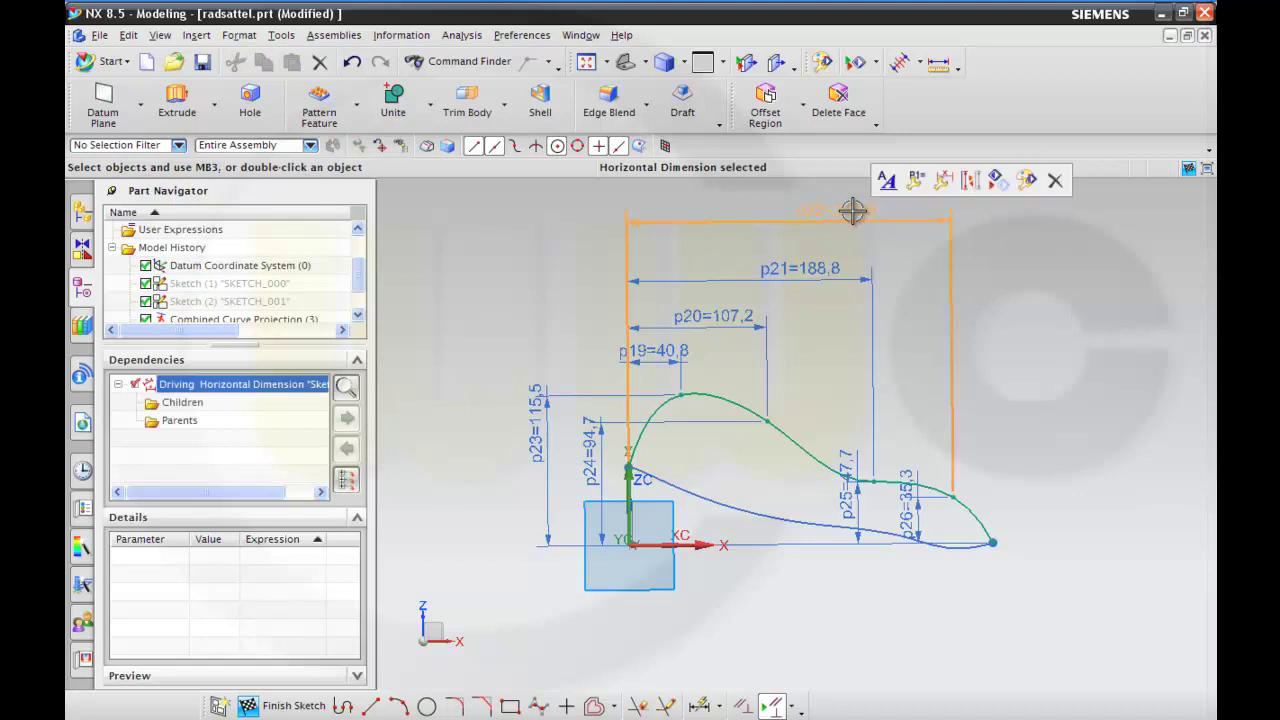
double_click(852, 210)
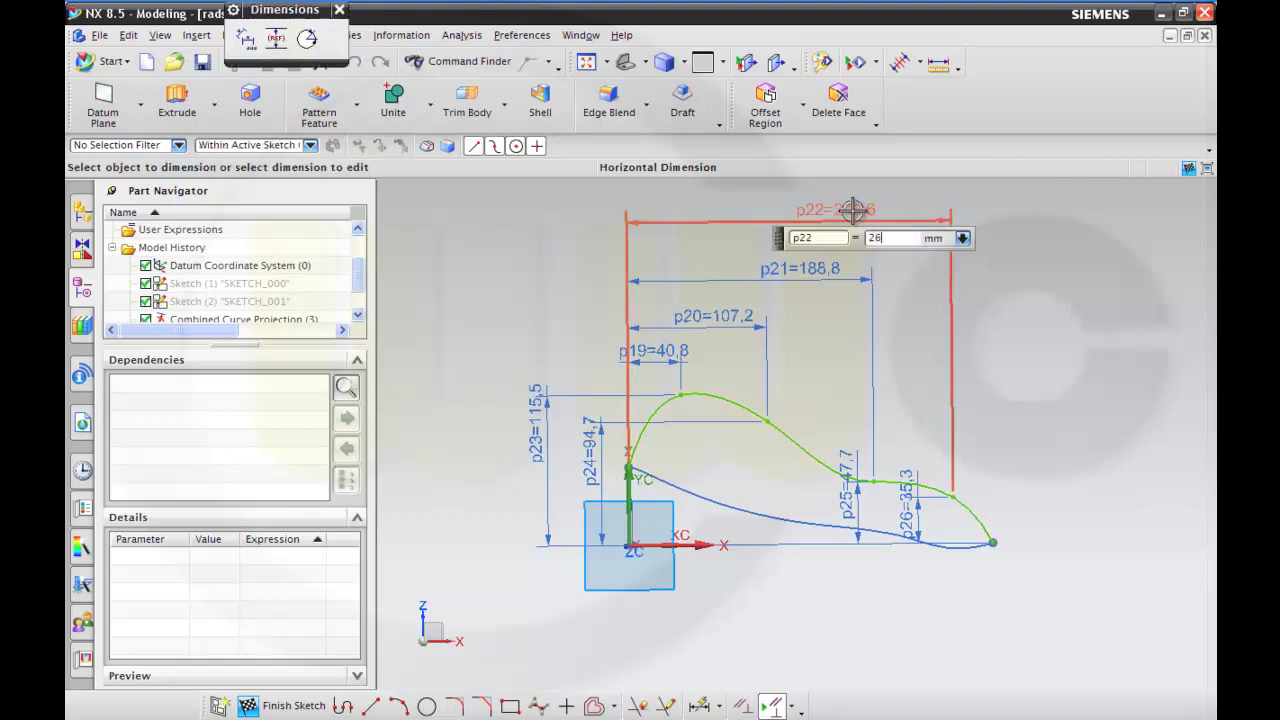
key("Return")
middle_click(854, 211)
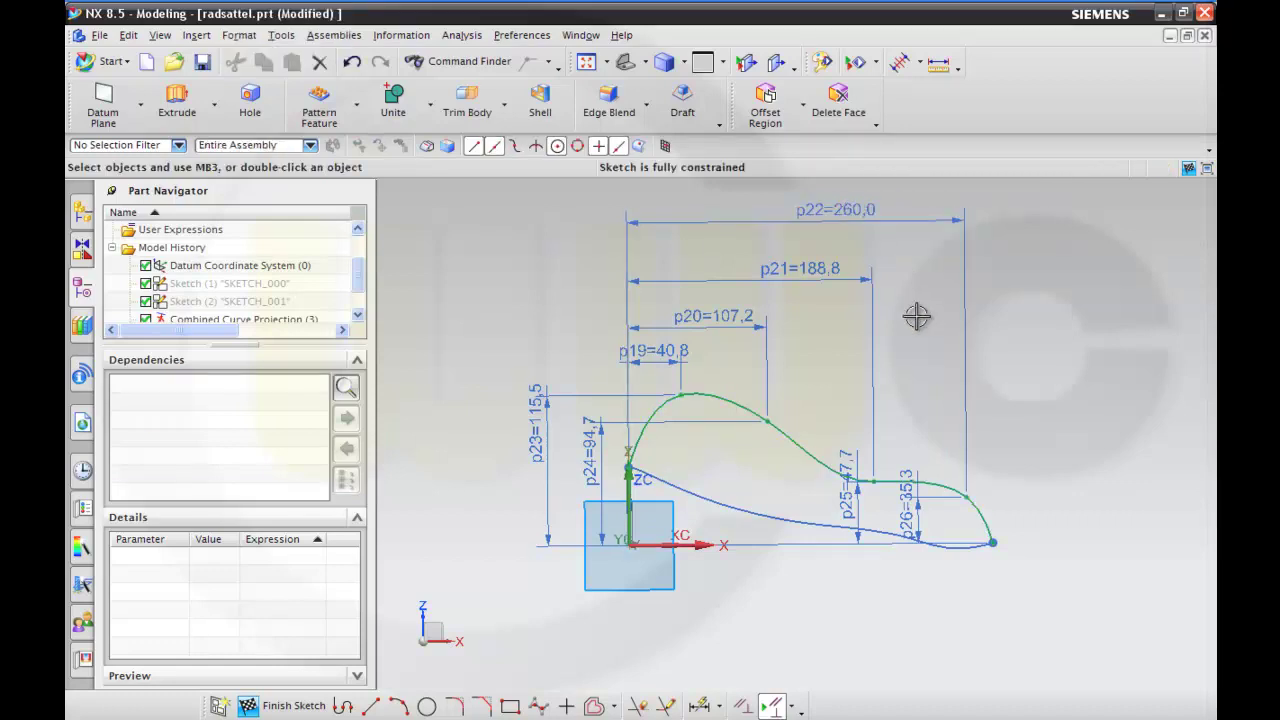
double_click(820, 268)
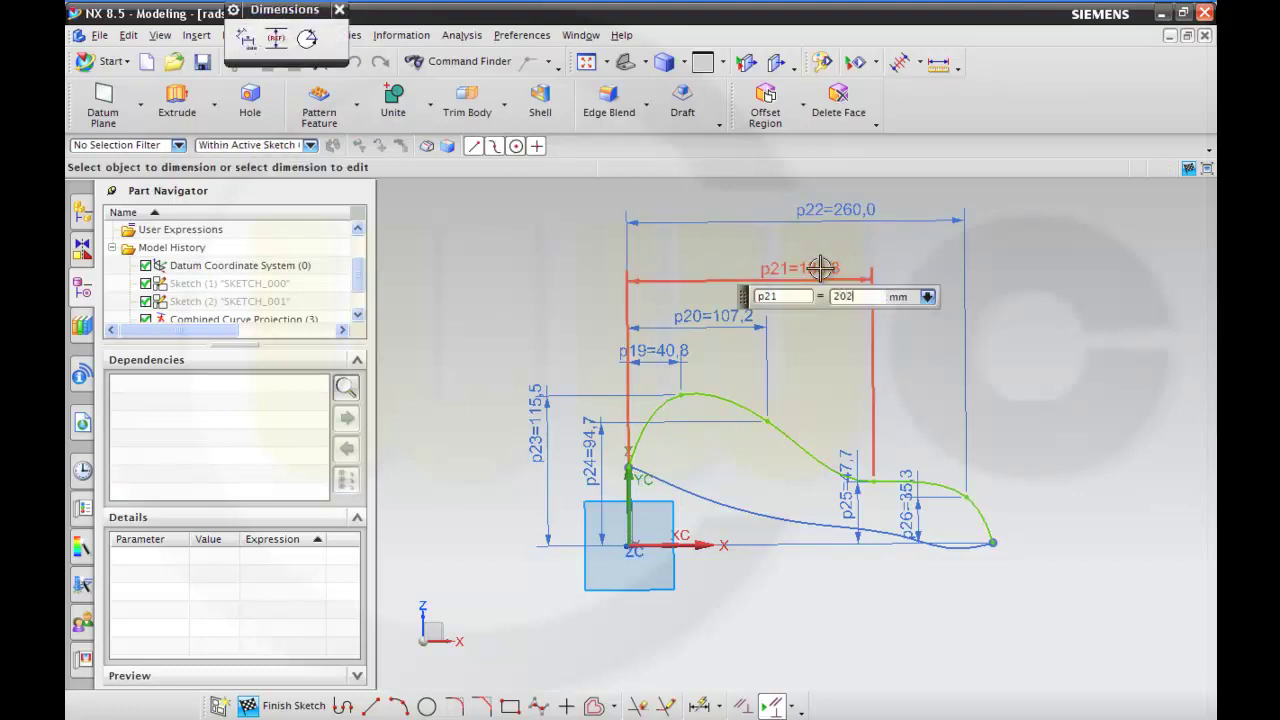
key("Return")
middle_click(820, 268)
Step: Set the horizontal distances from the spline's start to its third and second points to 93 mm and 20 mm
double_click(717, 316)
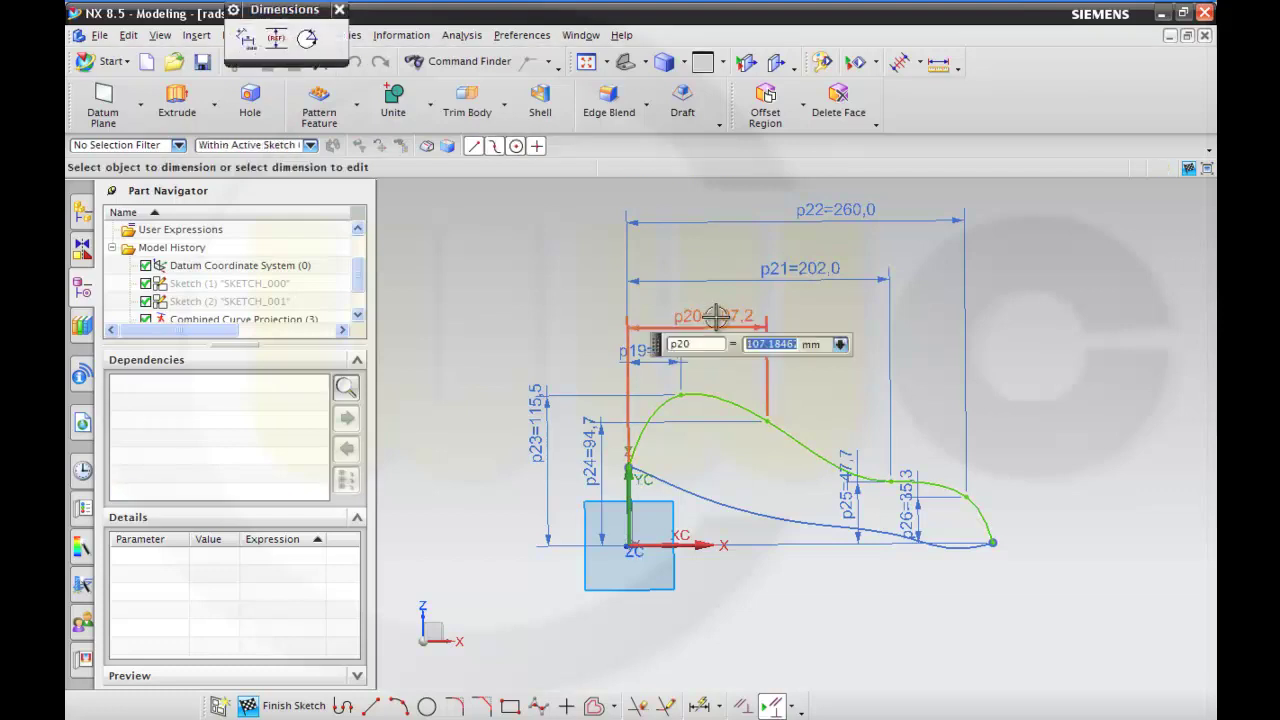
type("93")
key("Return")
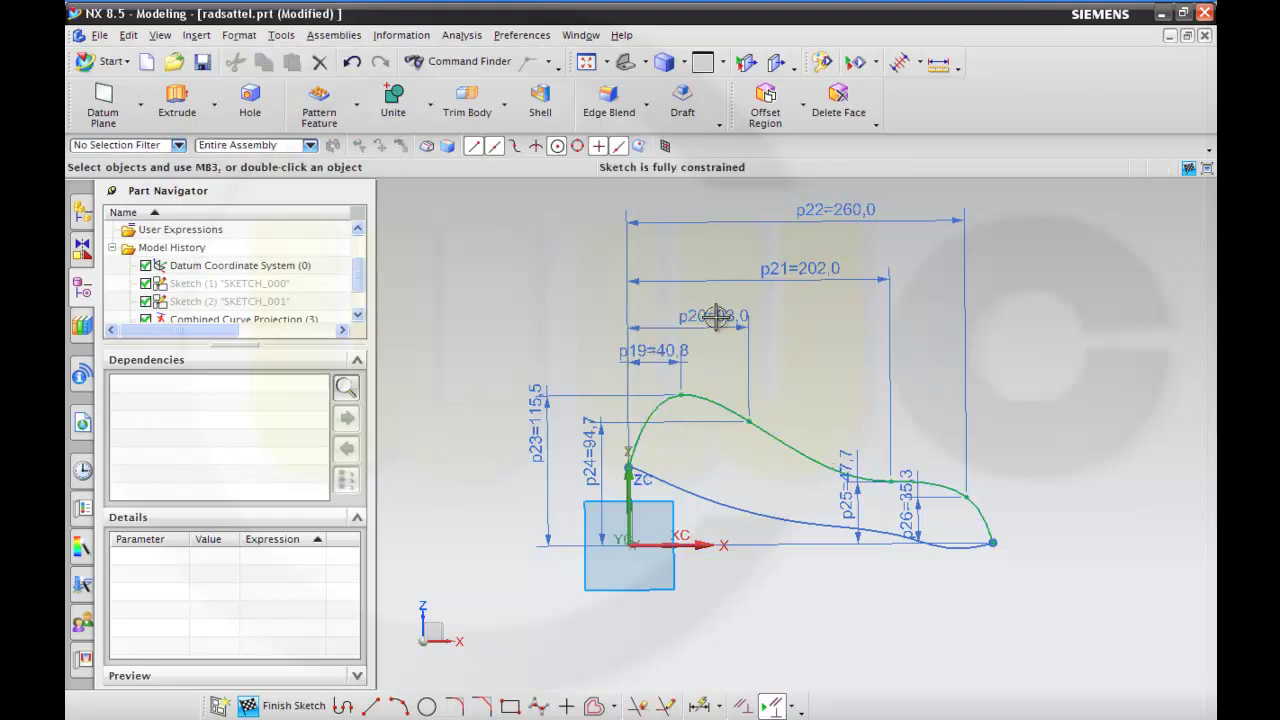
double_click(661, 353)
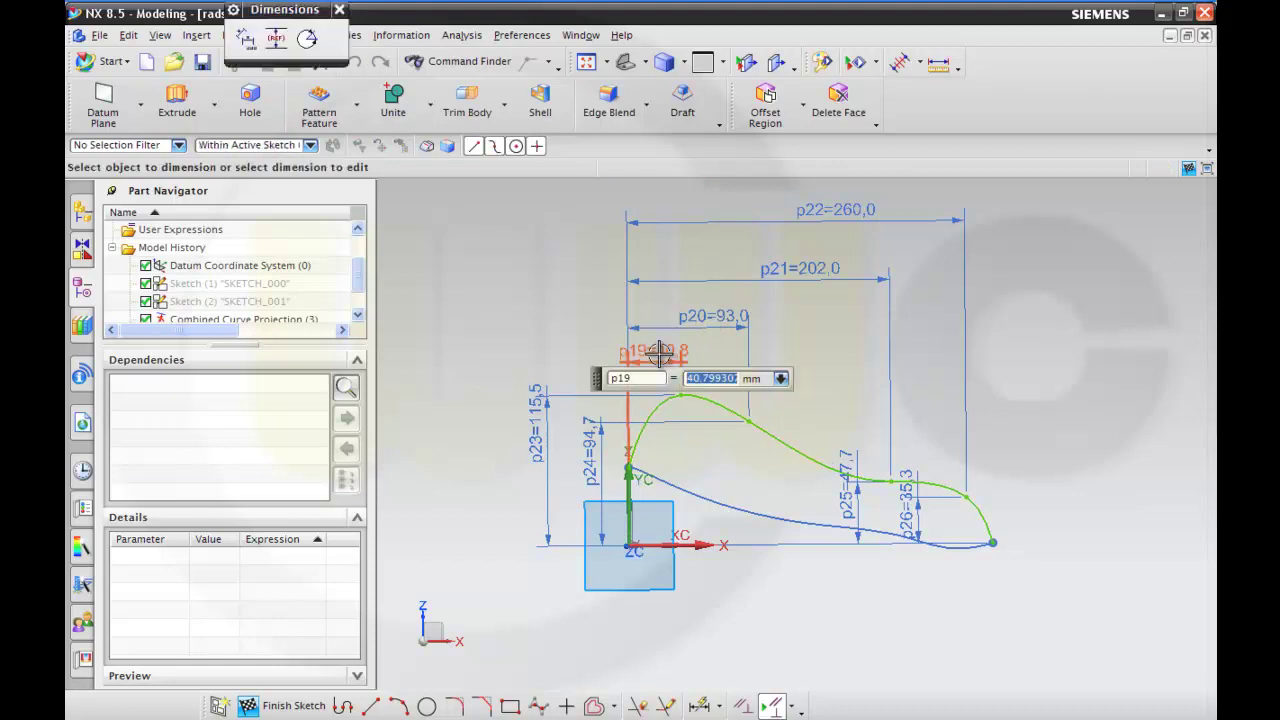
type("20")
key("Return")
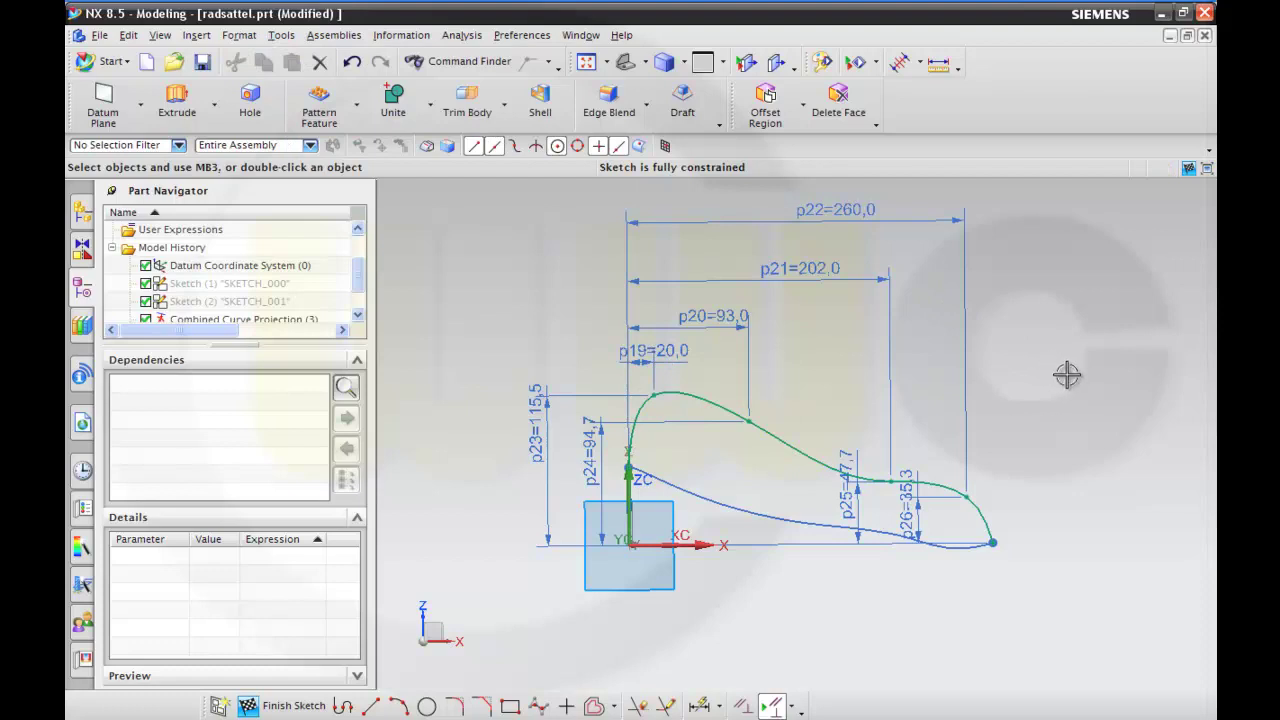
Step: Set the height dimensions of the spline's two points nearest the saddle tip, p26 to 27 mm and p25 to 35 mm
left_click(911, 517)
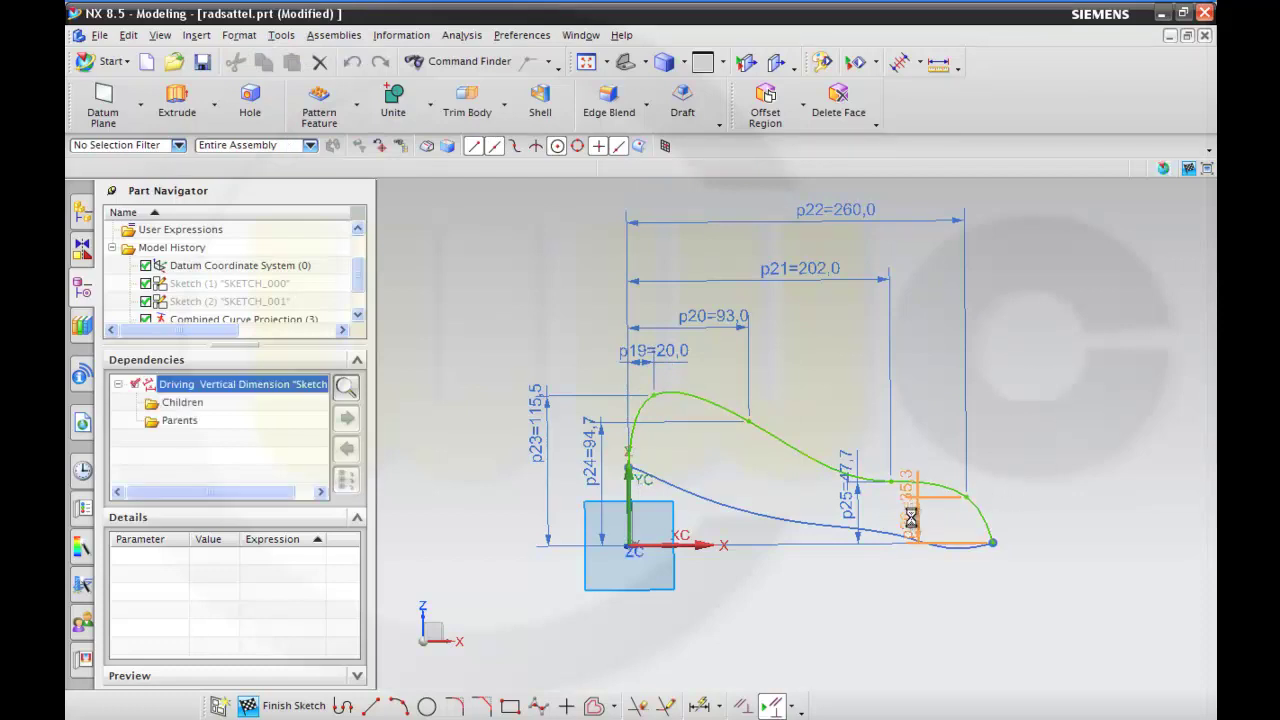
type("2")
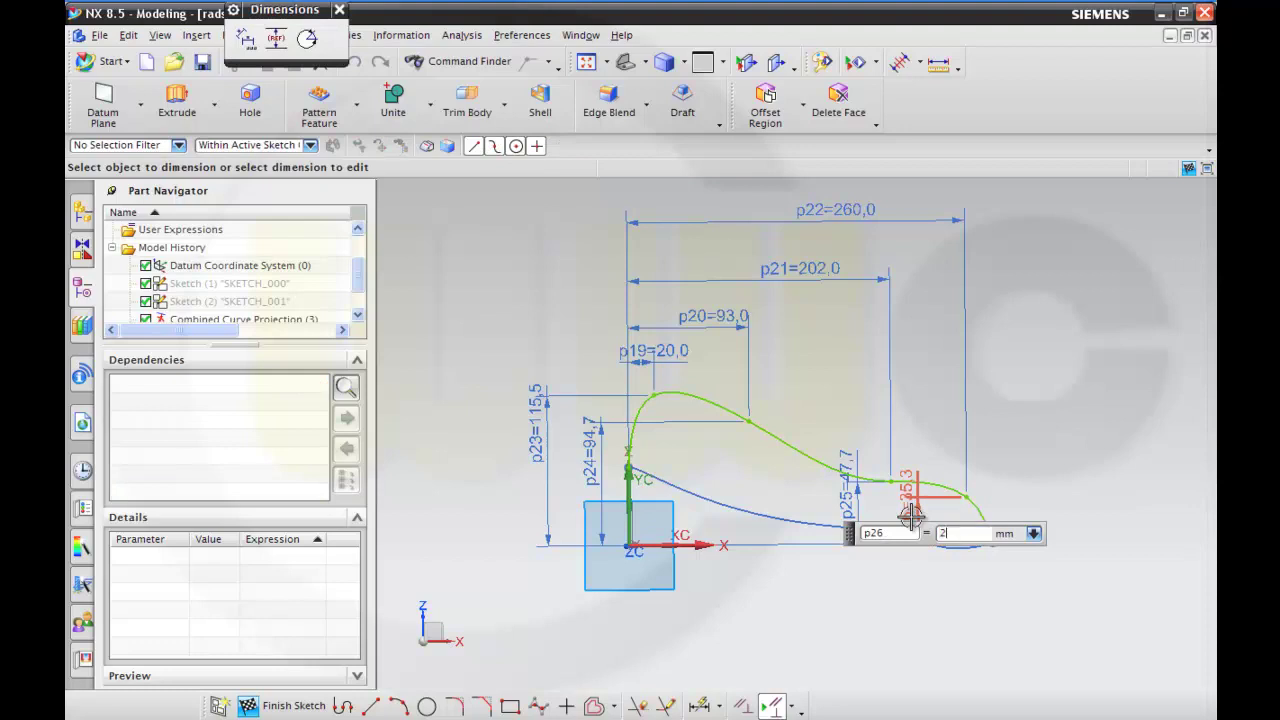
type("7")
key("Return")
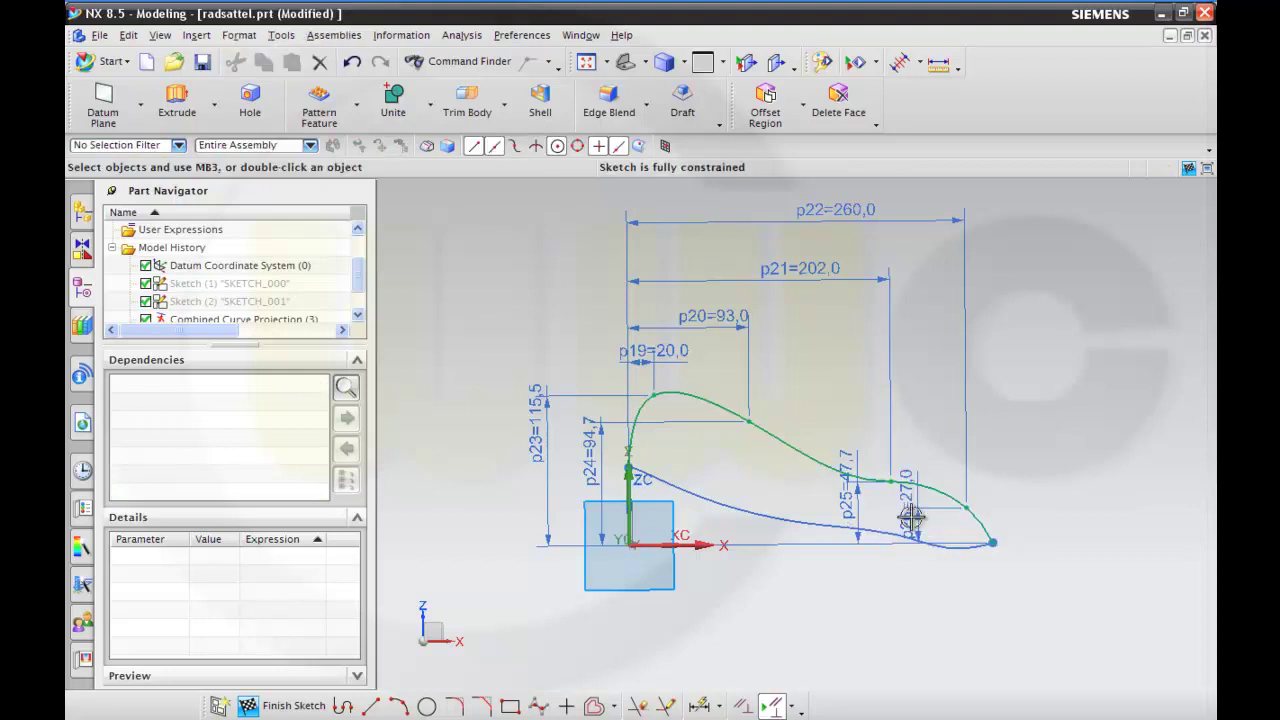
left_click(853, 505)
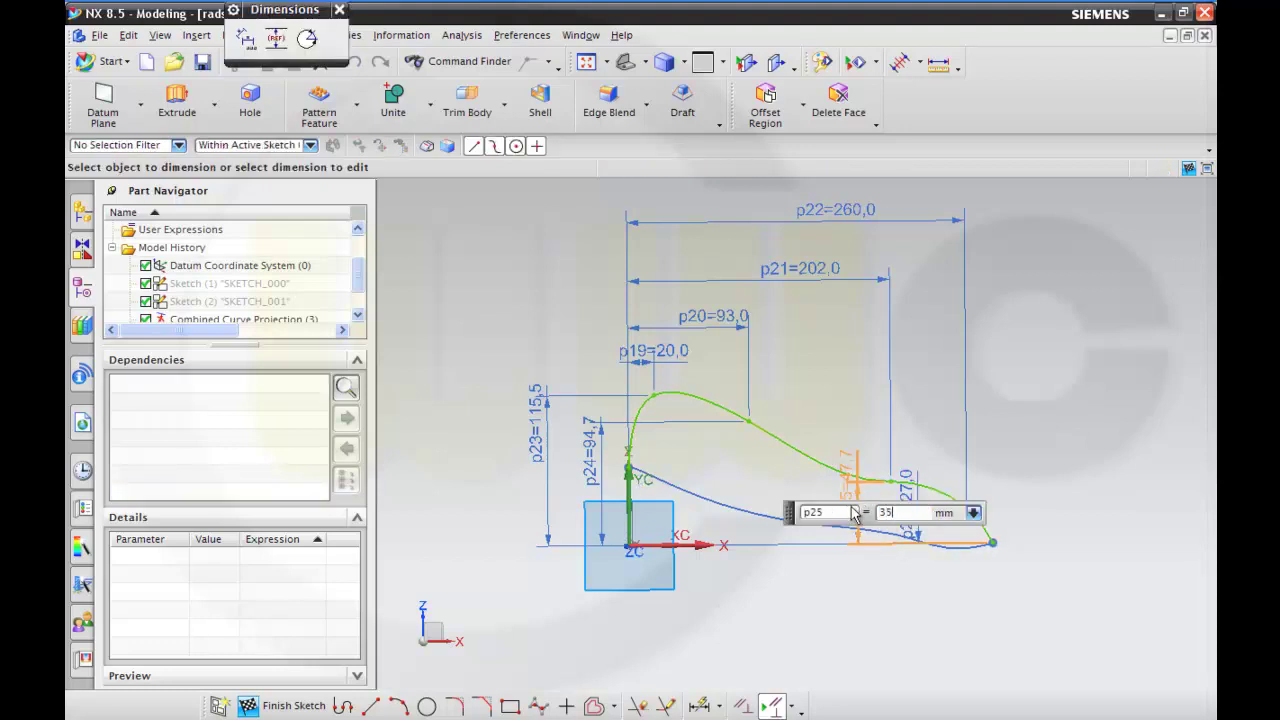
type("35")
key("Return")
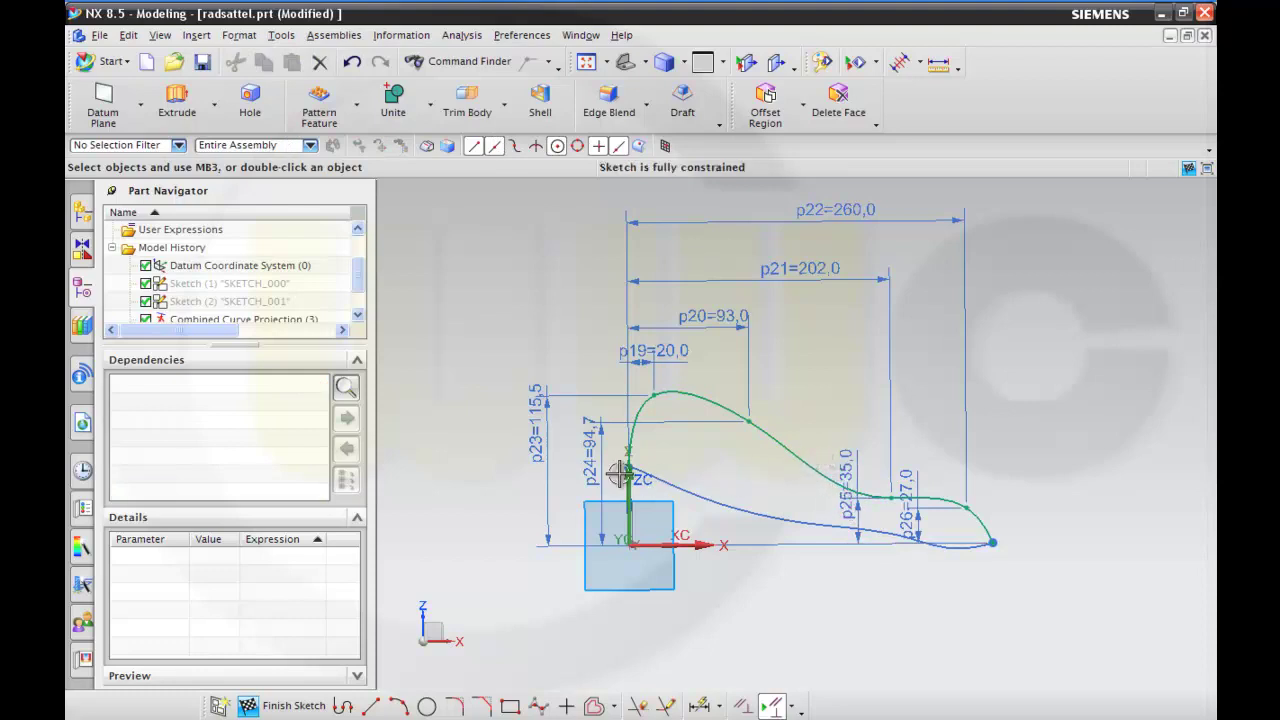
Step: Set the height dimensions of the spline's two rear points, p24 to 63 mm and p23 to 75 mm, and finish the sketch
left_click(586, 455)
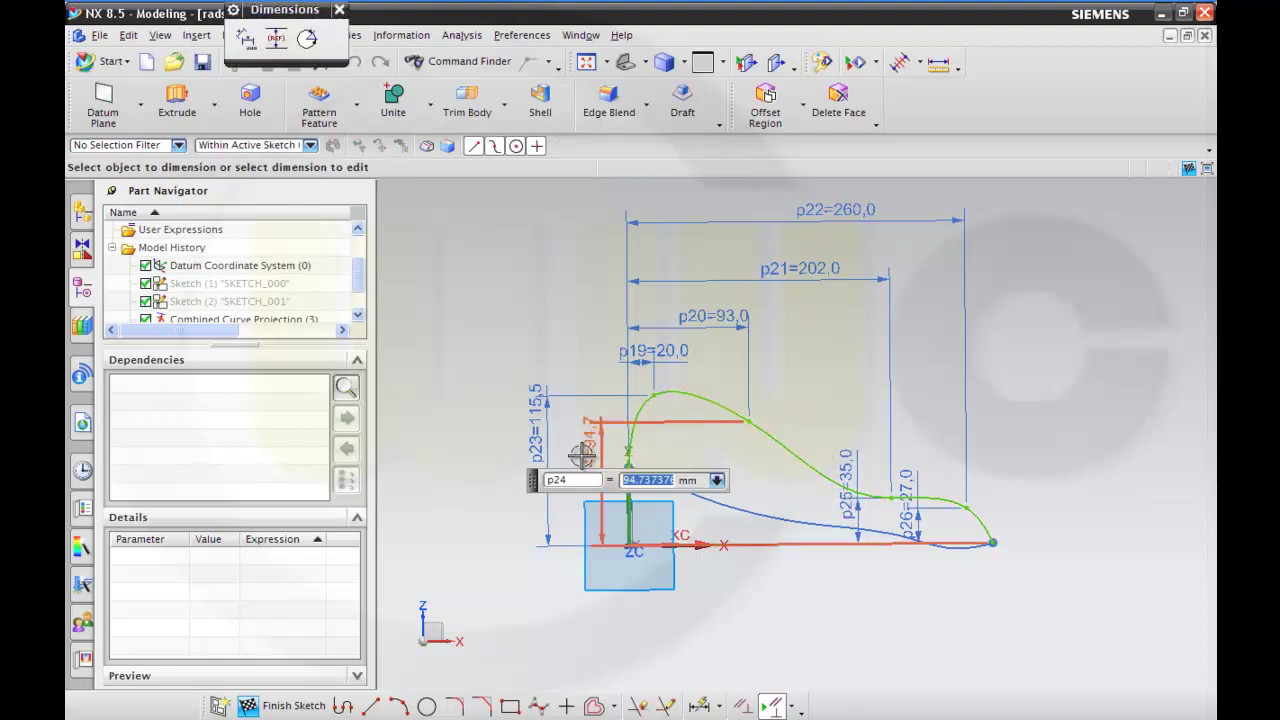
type("63")
key("Return")
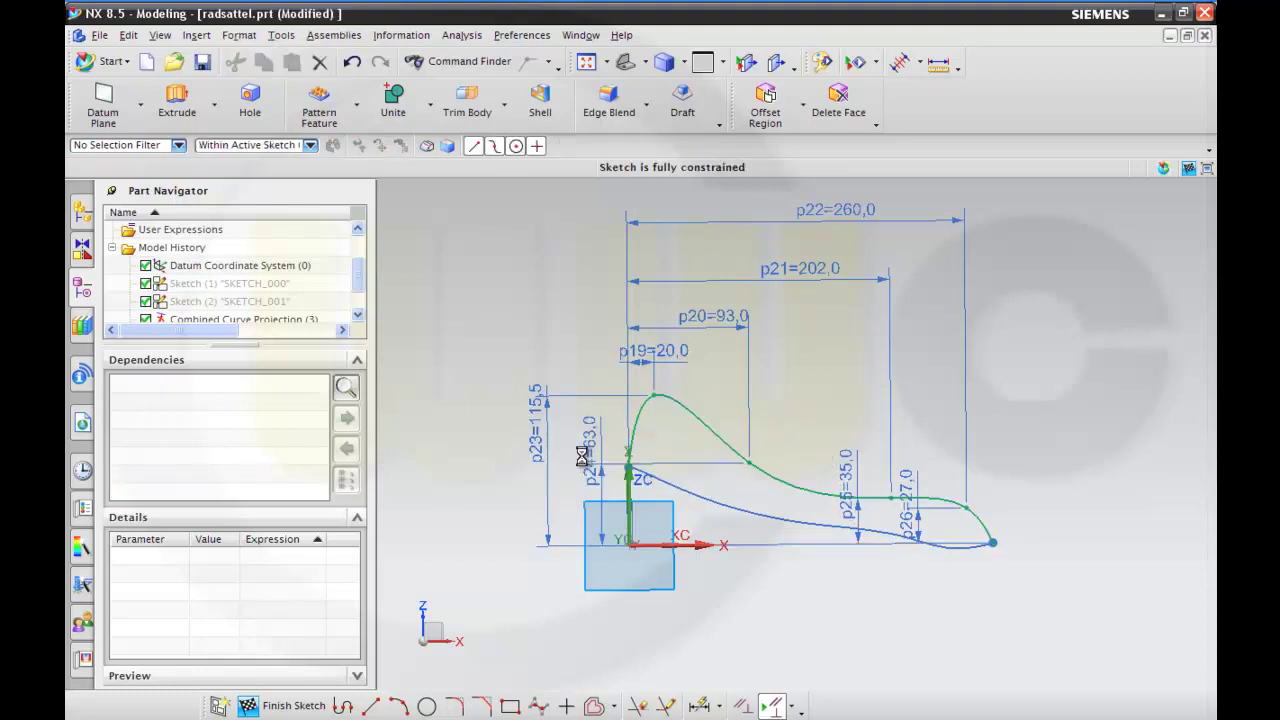
left_click(536, 425)
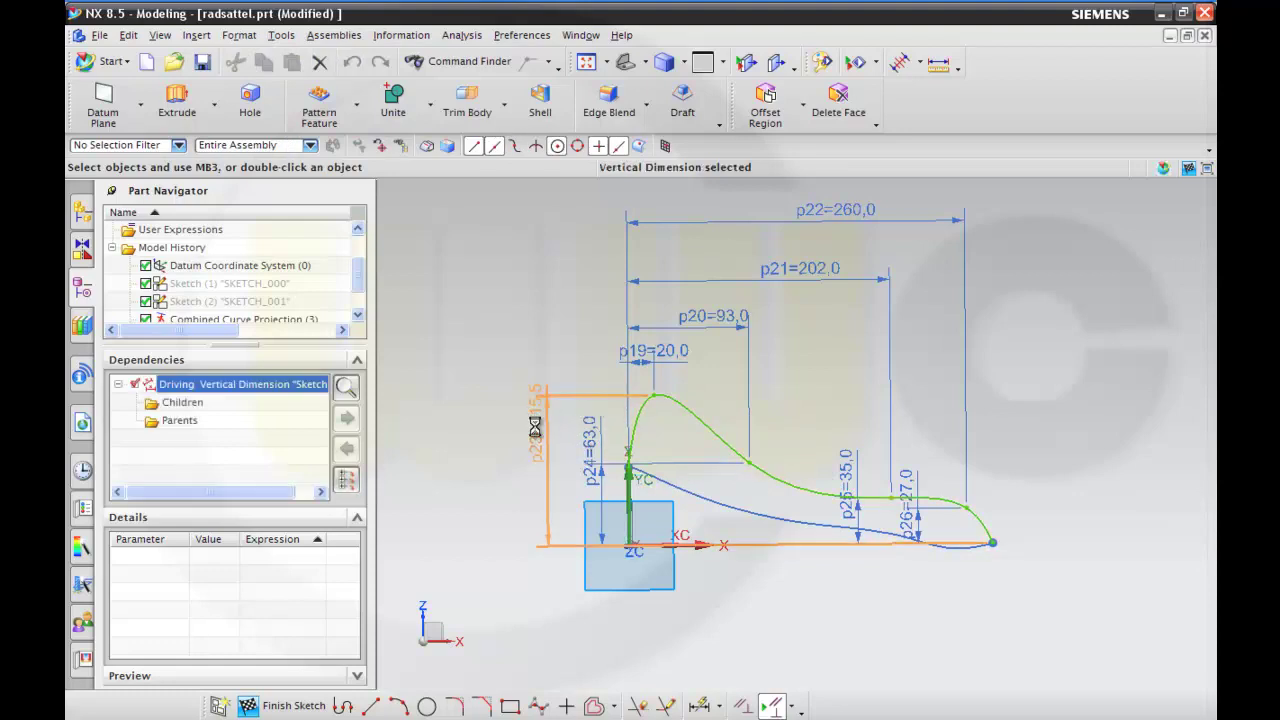
type("75")
key("Return")
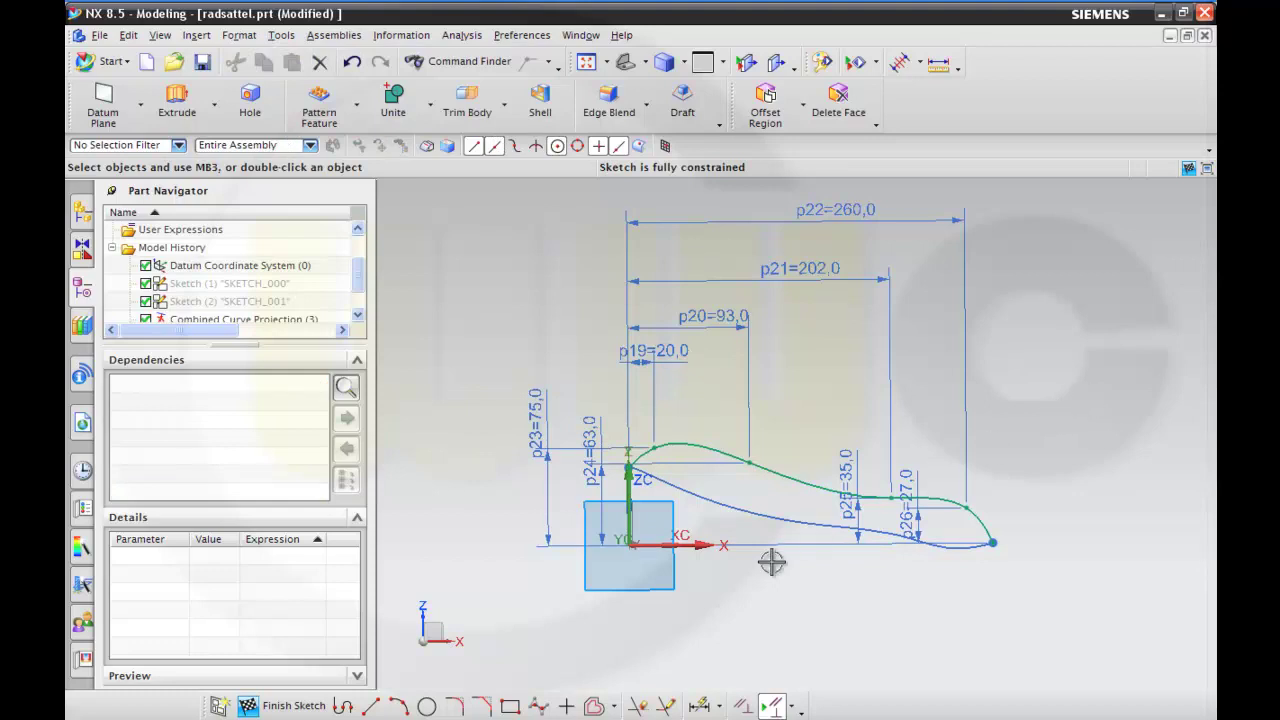
left_click(280, 708)
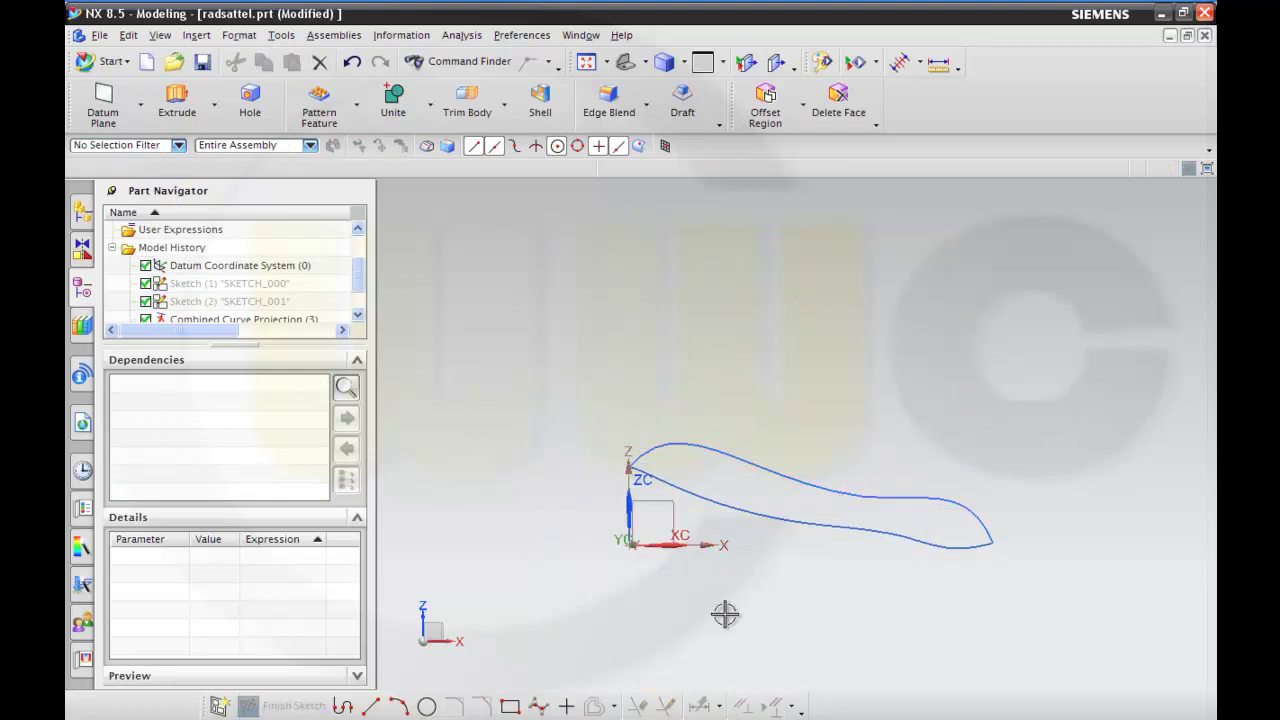
Step: Mirror the combined projection curve about the XZ plane of the datum coordinate system with Mirror Curve
mouse_move(726, 611)
middle_mouse_down()
mouse_move(709, 600)
mouse_move(651, 608)
mouse_move(720, 611)
middle_mouse_up()
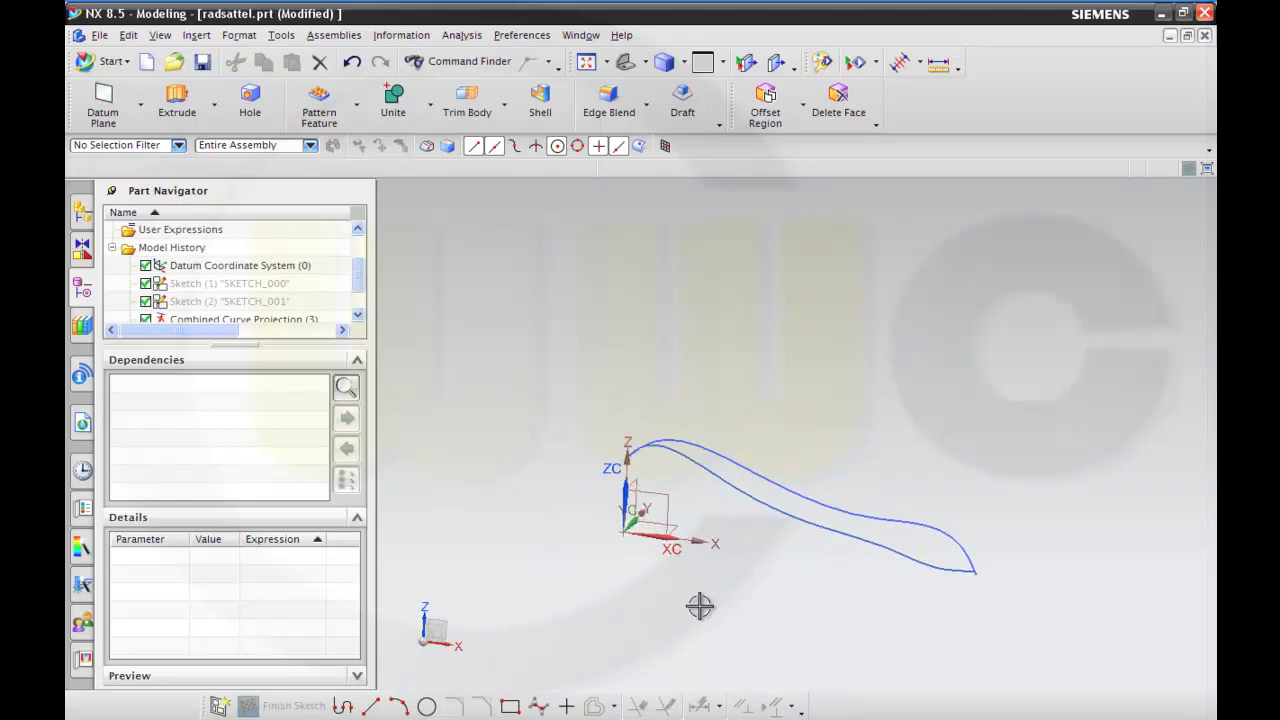
middle_click_drag(639, 630, 780, 575)
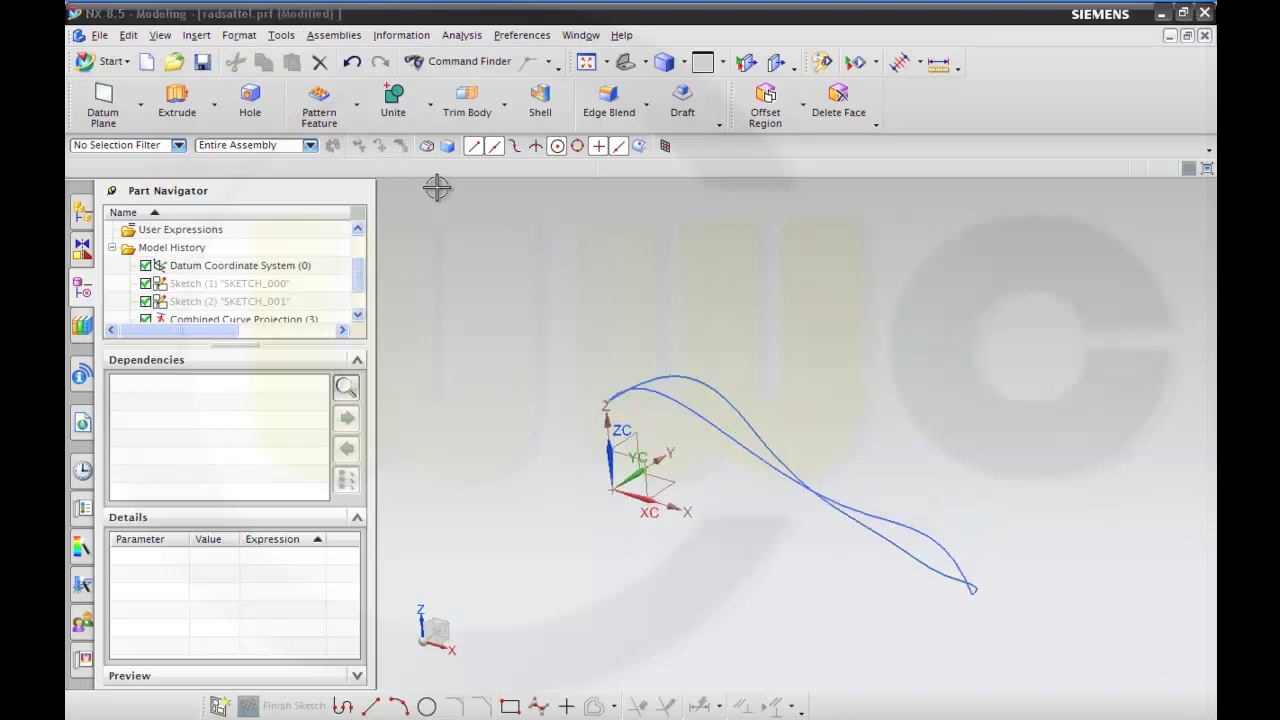
left_click(197, 35)
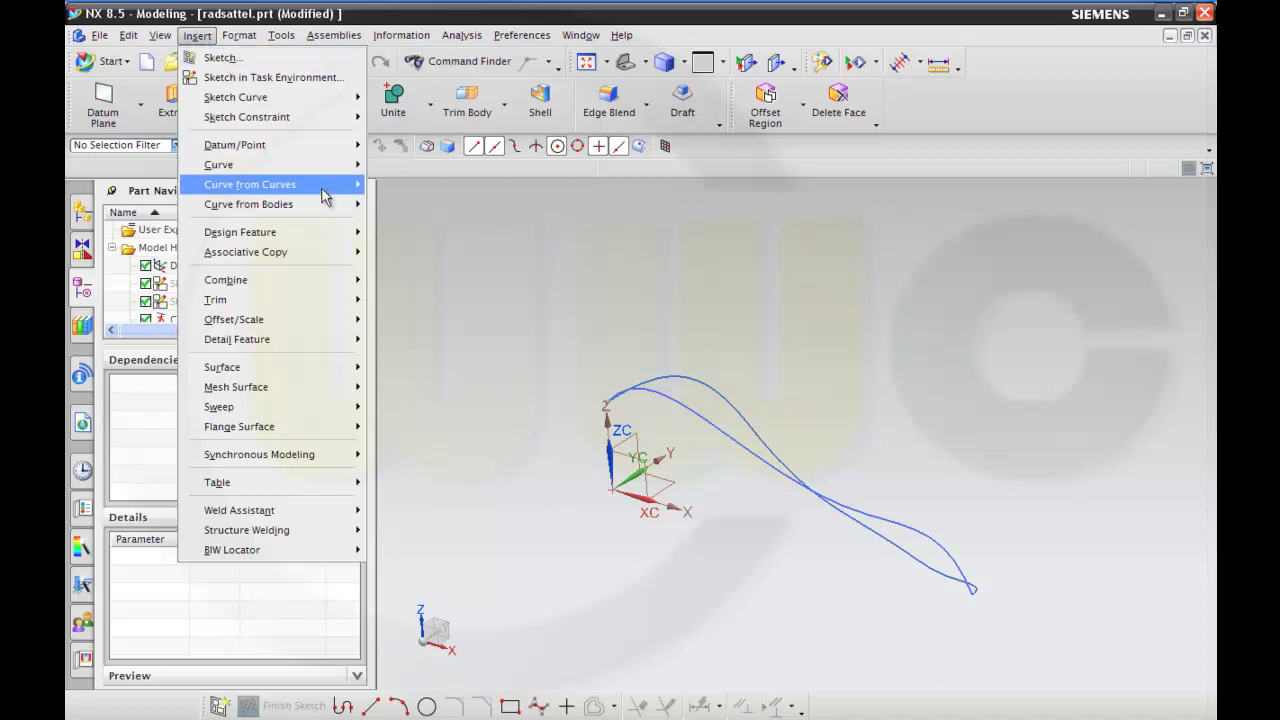
mouse_move(323, 194)
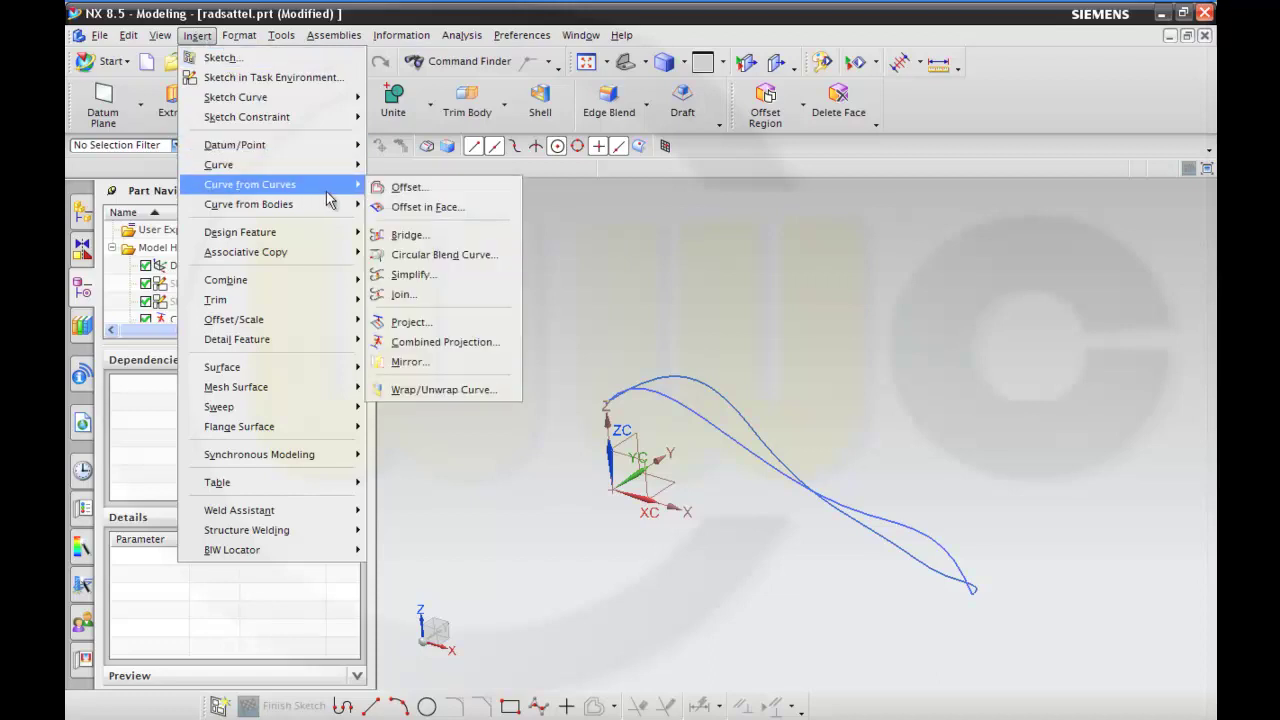
left_click(439, 362)
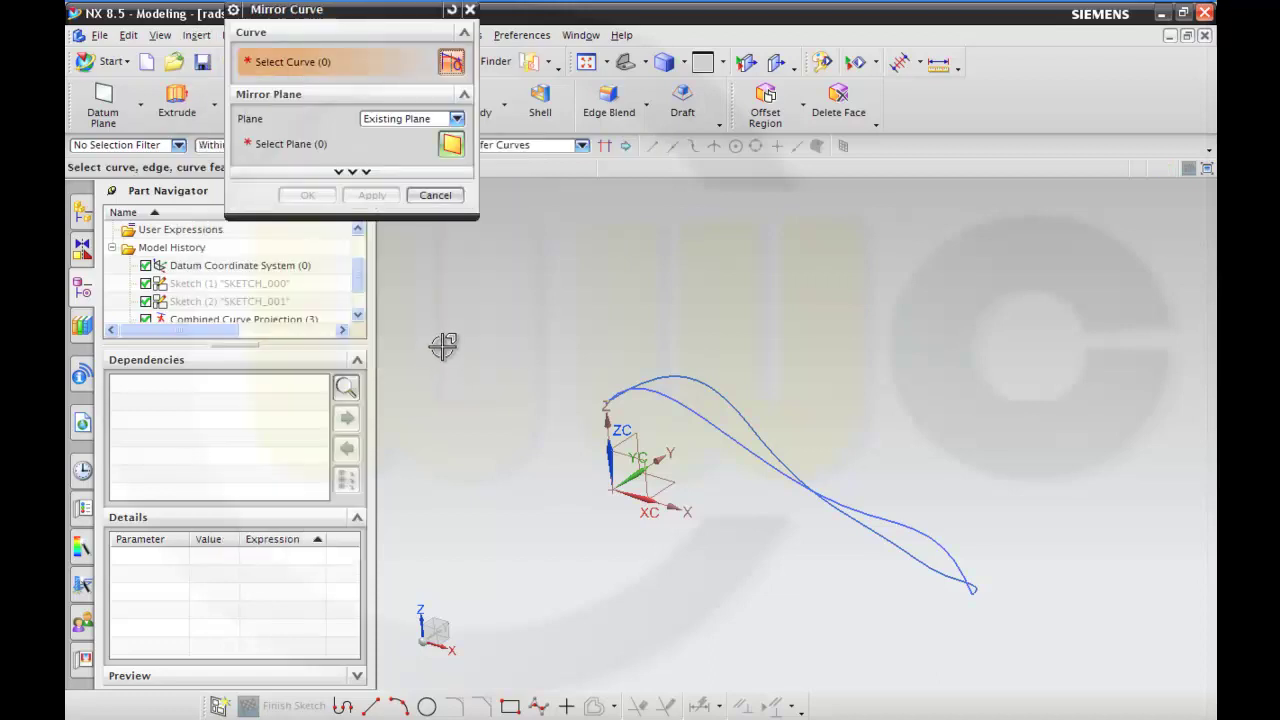
left_click(701, 378)
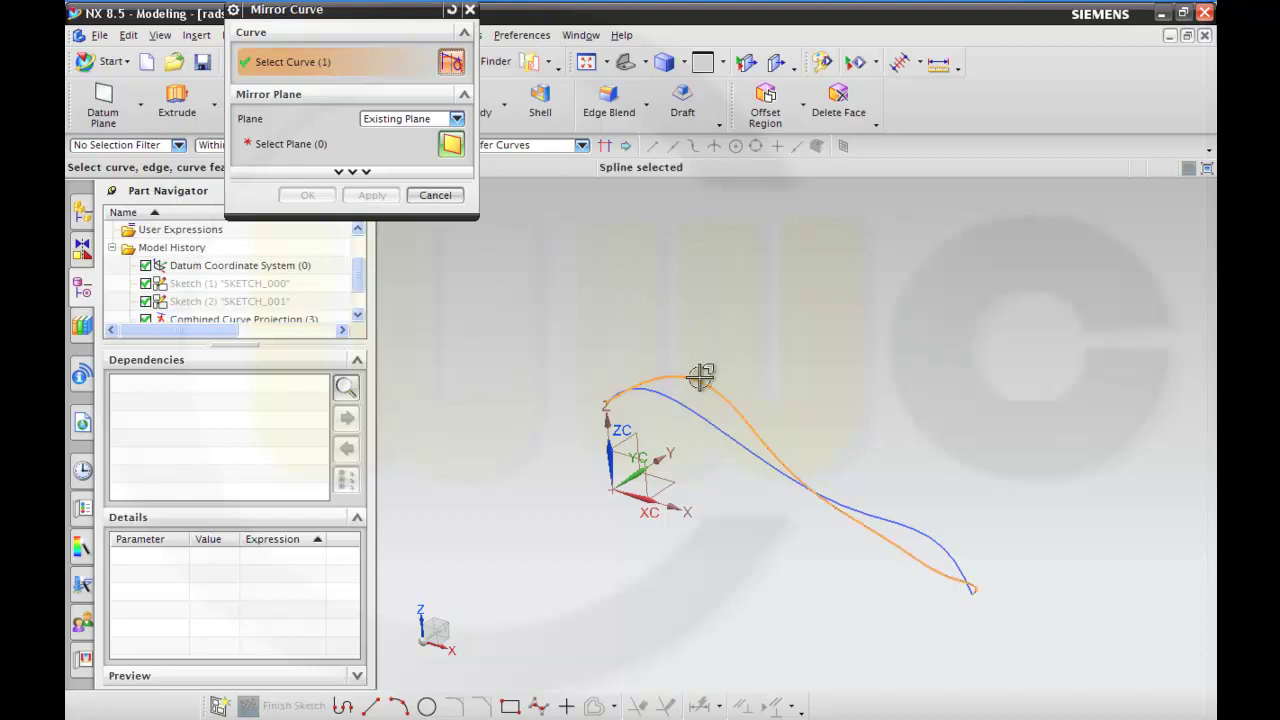
left_click(291, 144)
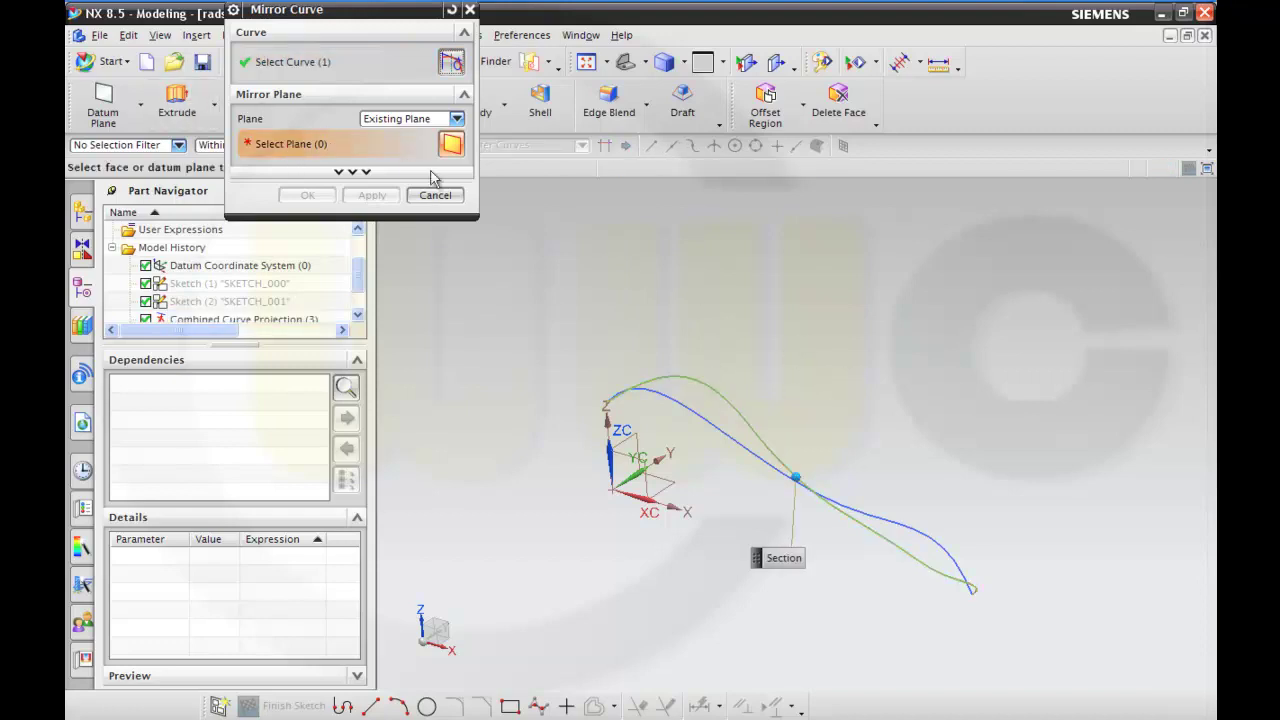
left_click(628, 453)
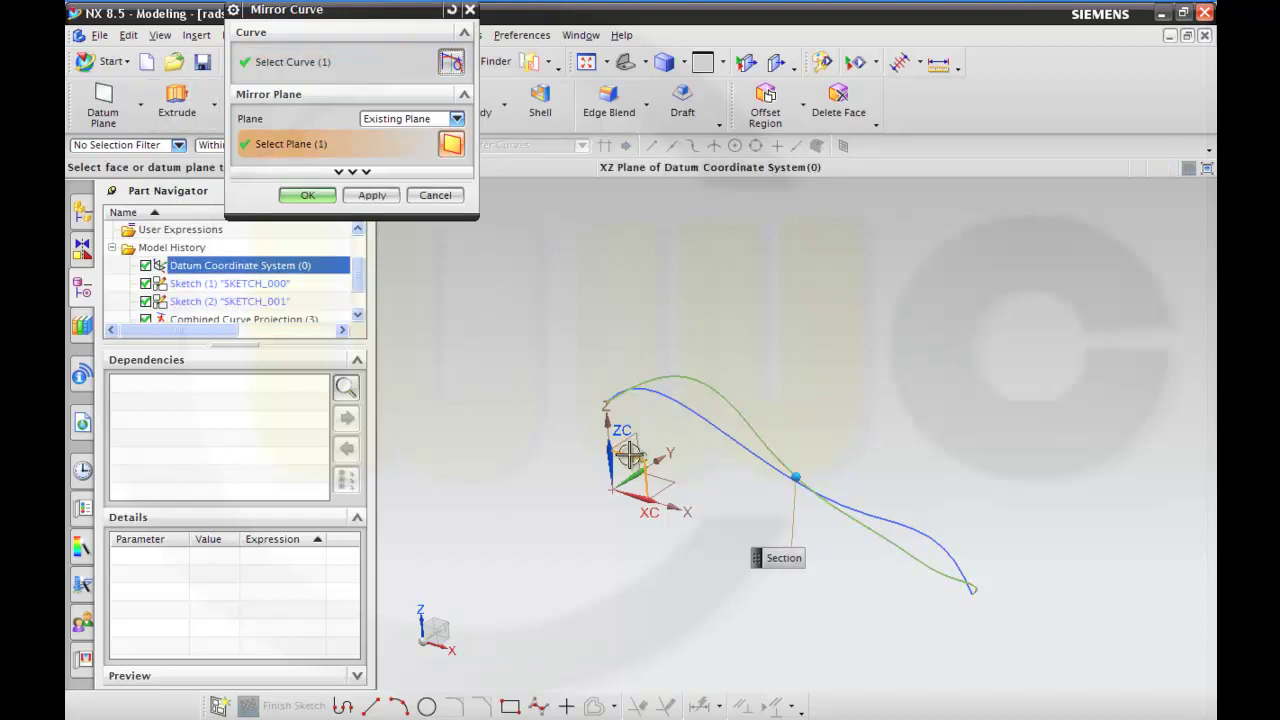
left_click(307, 196)
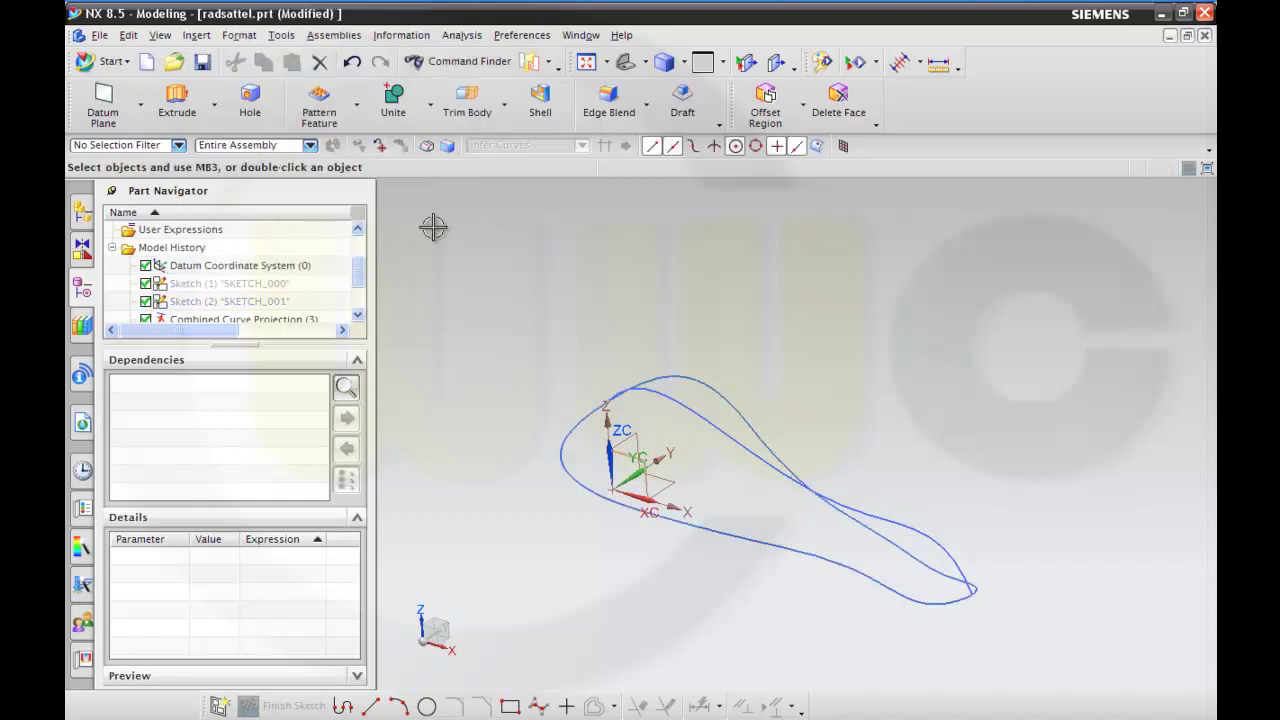
Step: Create an At Distance datum plane offset 50 mm from the YZ plane towards the saddle tip
middle_click_drag(700, 494, 606, 440)
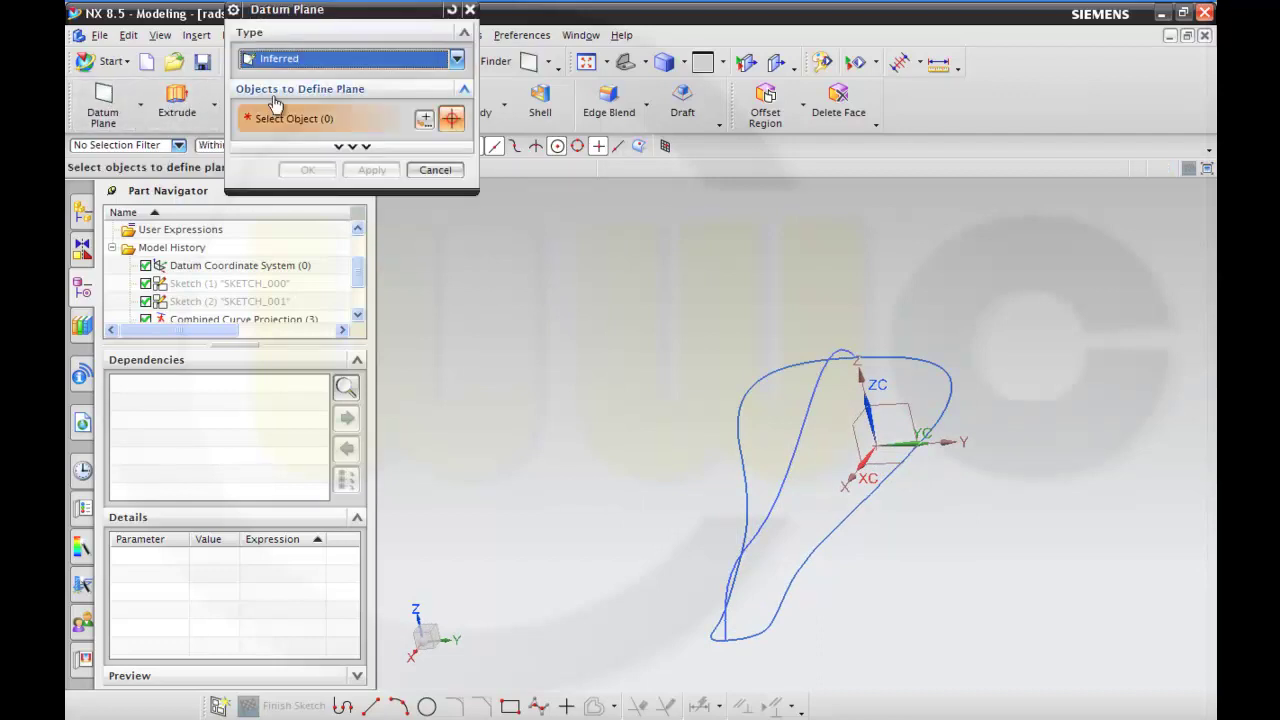
left_click(456, 60)
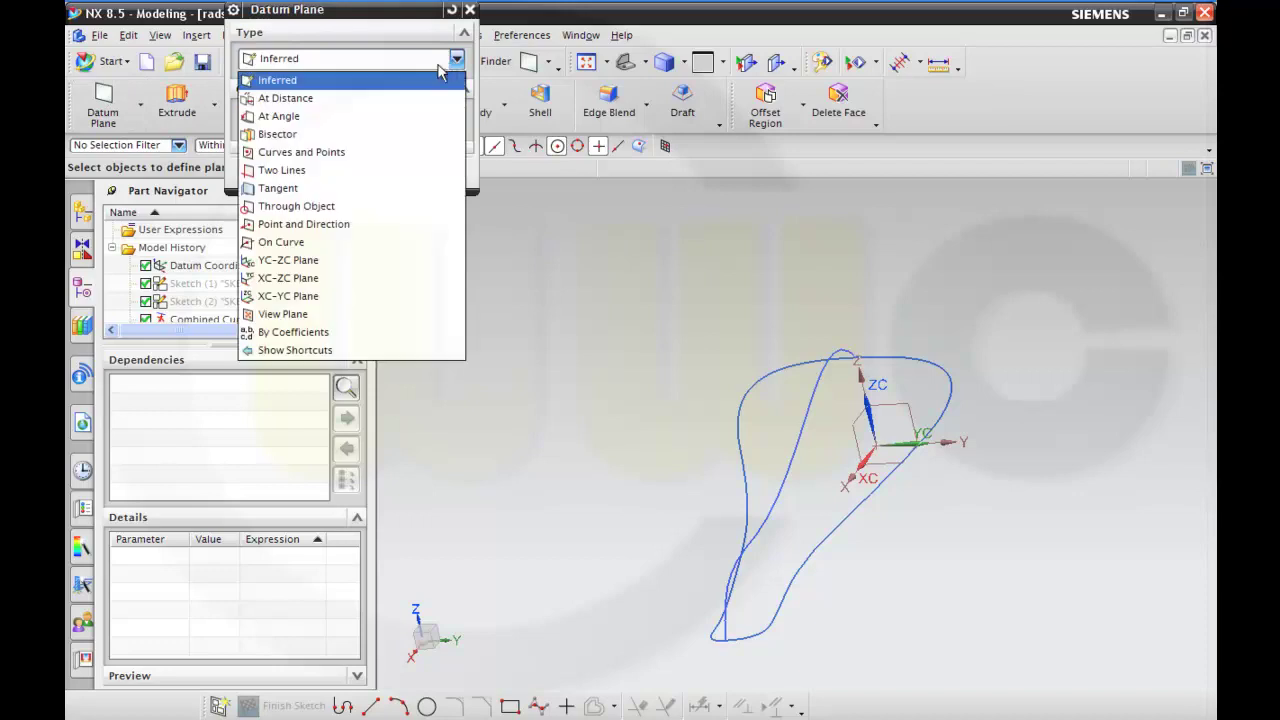
left_click(401, 97)
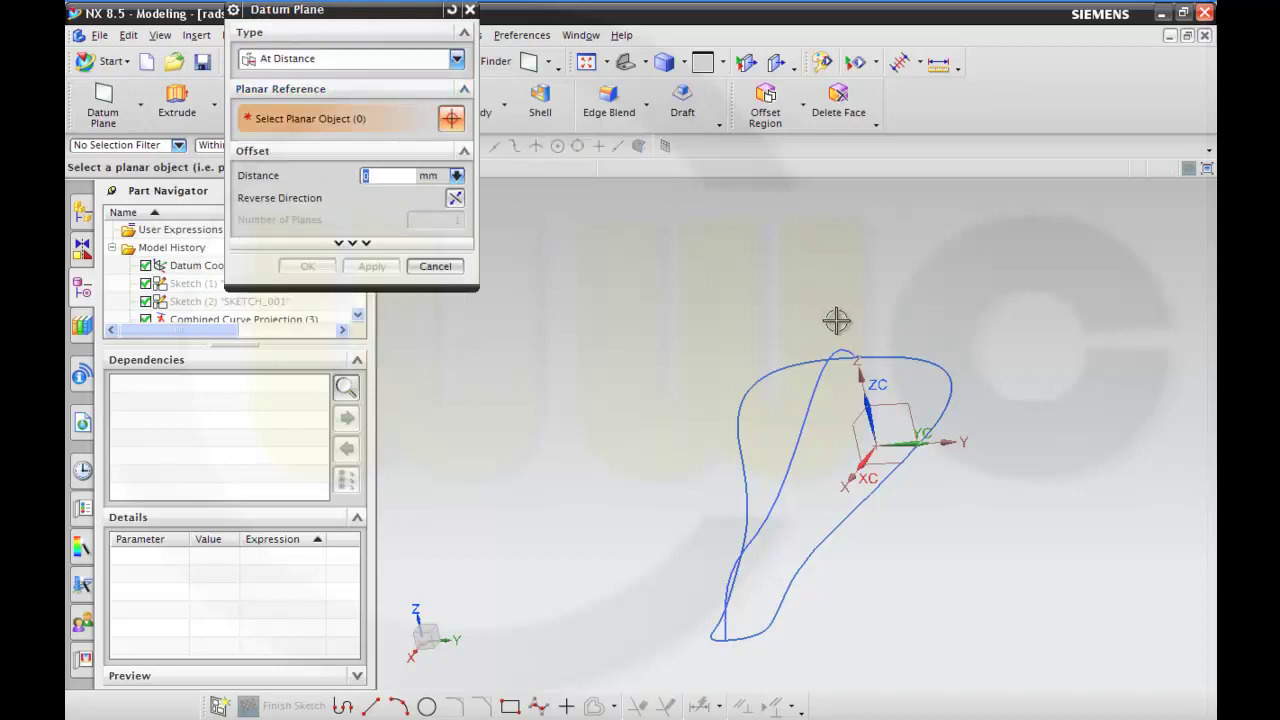
left_click(903, 405)
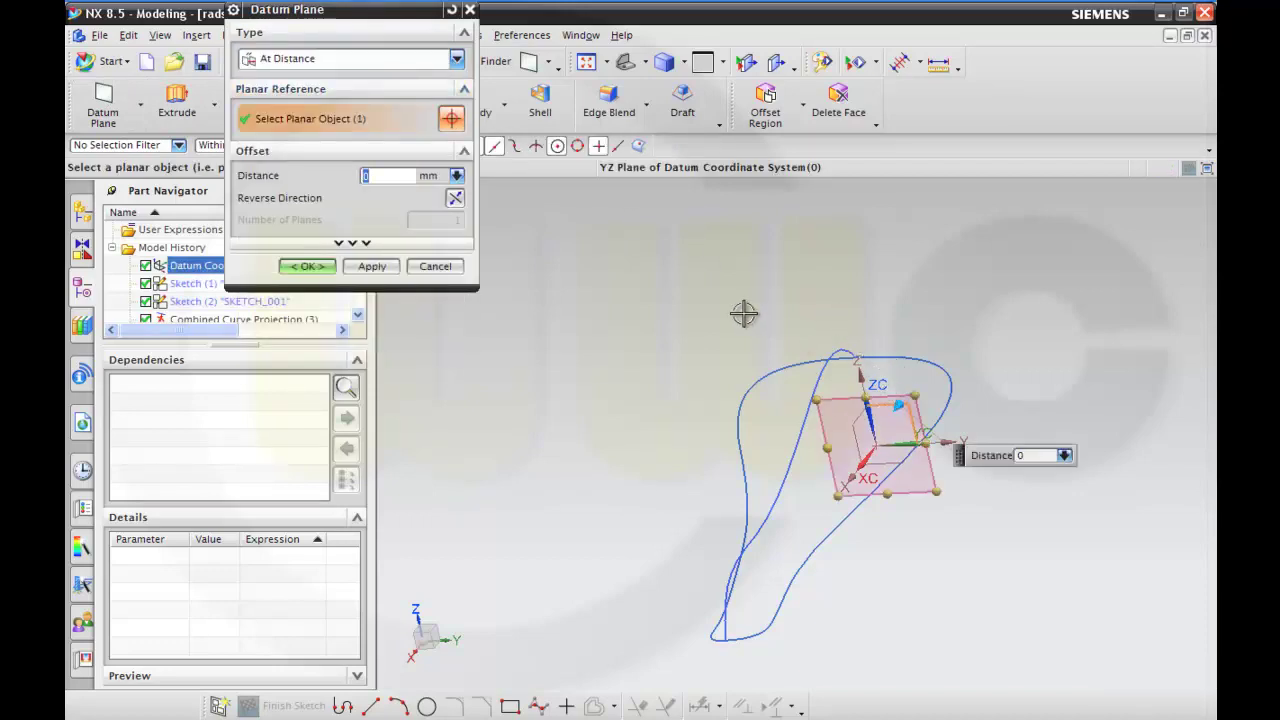
middle_click_drag(760, 337, 720, 358)
middle_click(720, 358)
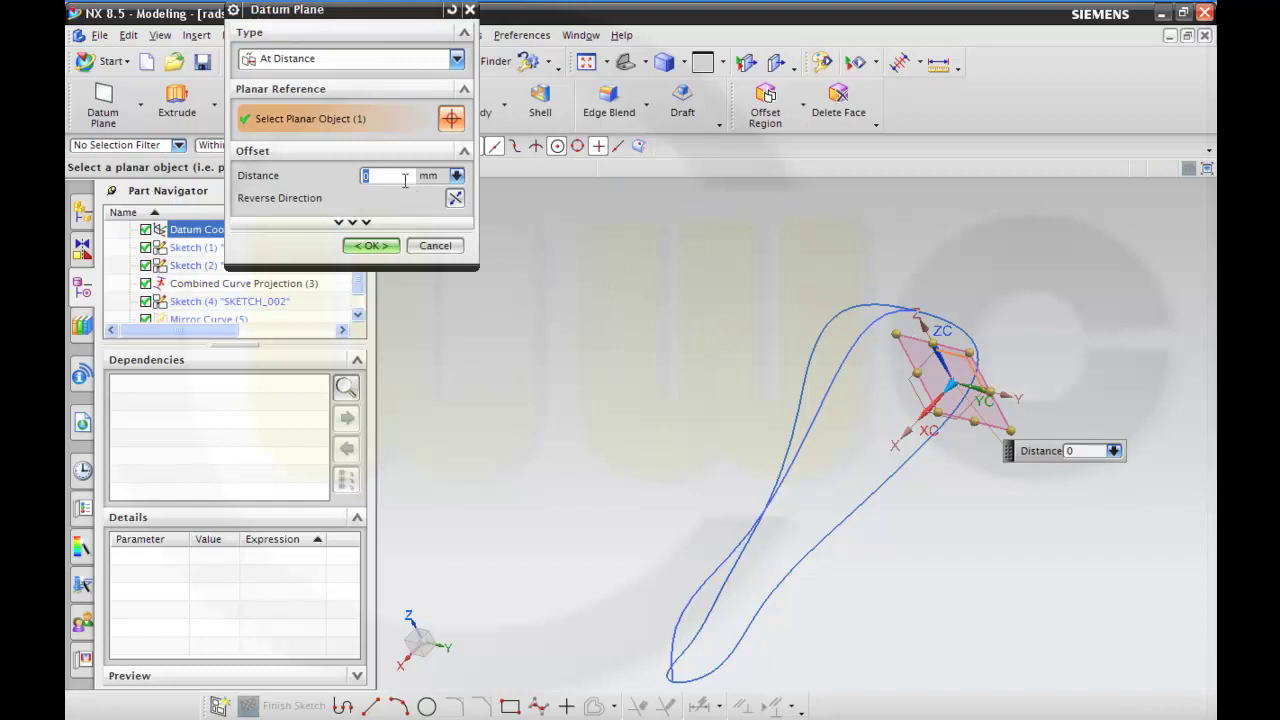
key("Return")
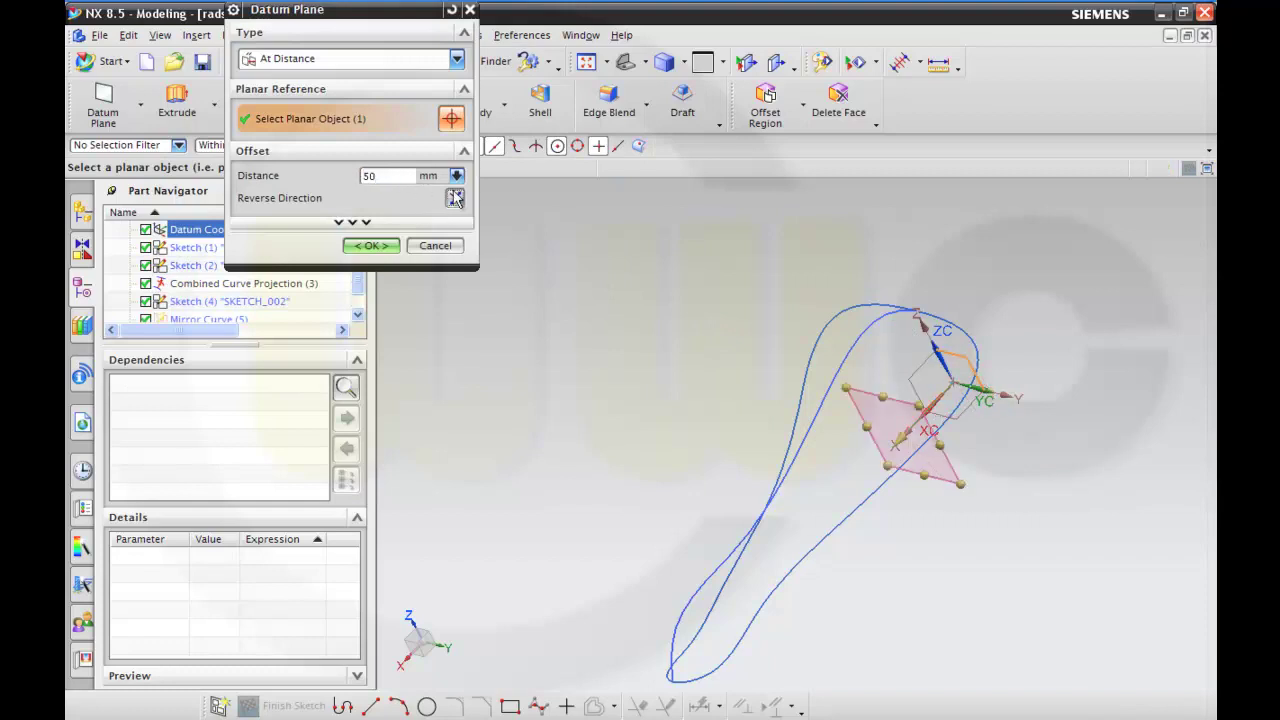
left_click(386, 247)
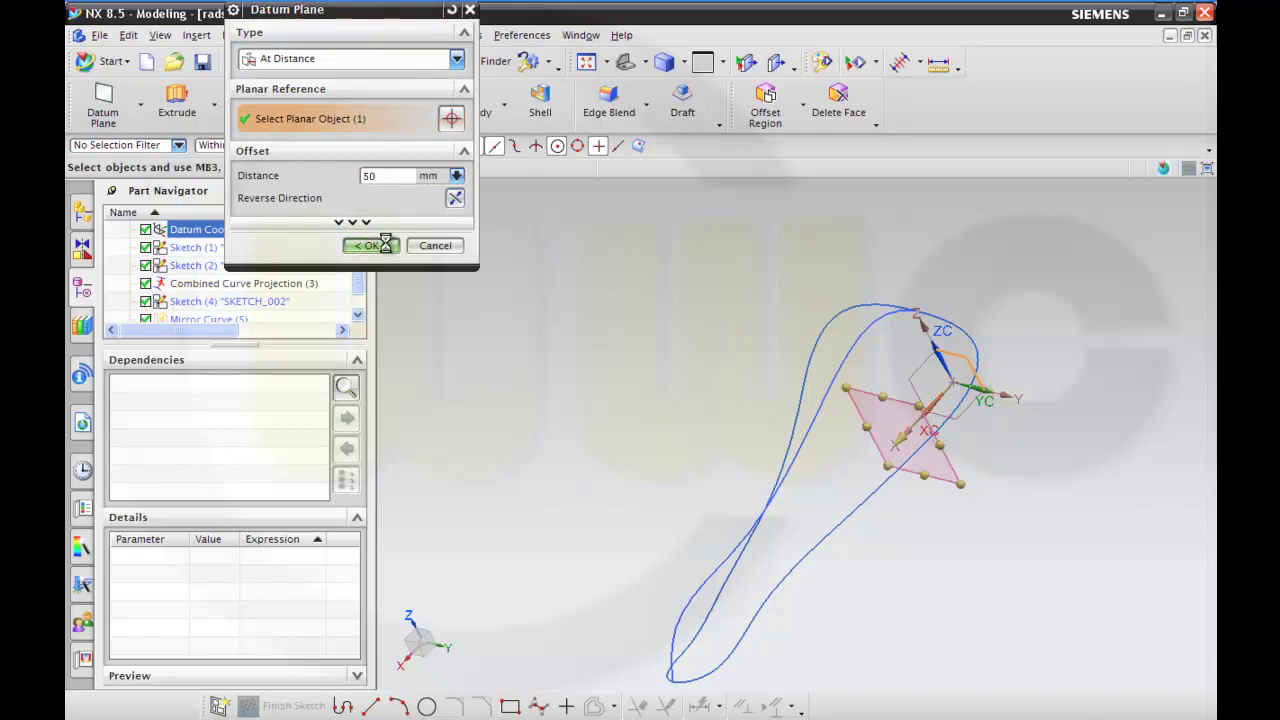
Step: Create a second At Distance datum plane offset 250 mm from the YZ plane, near the saddle tip
left_click(105, 97)
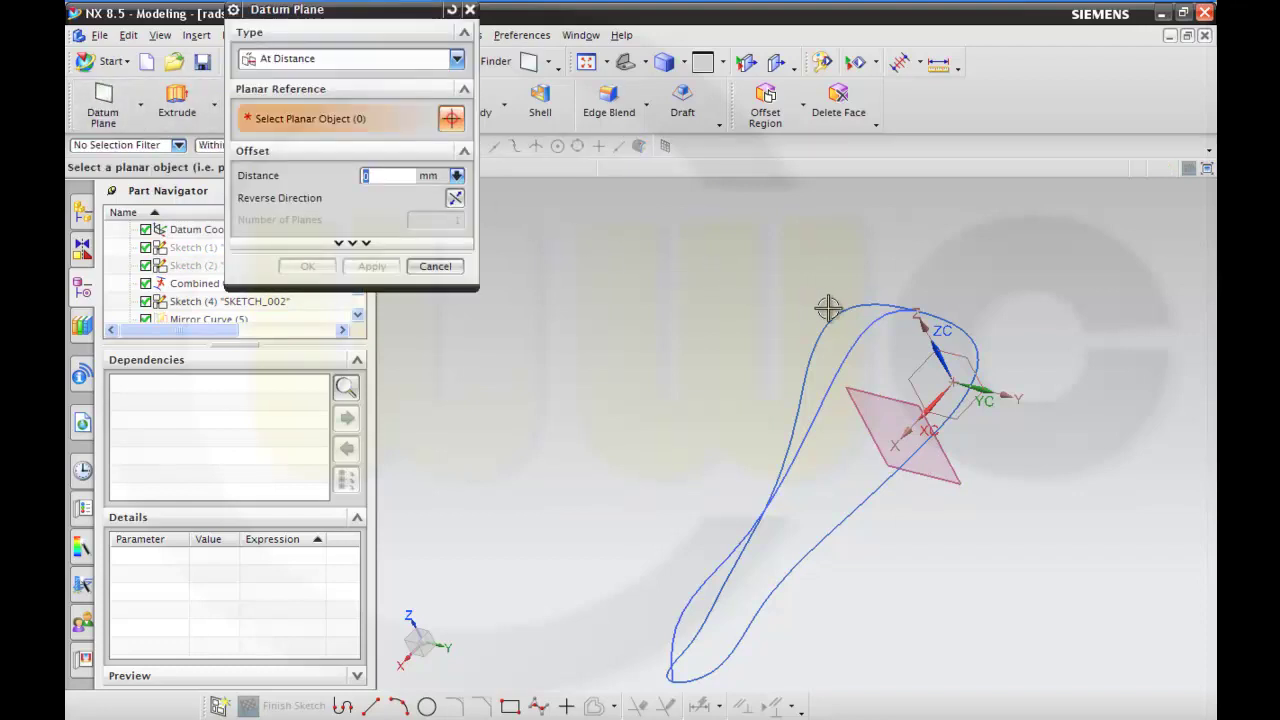
left_click(950, 345)
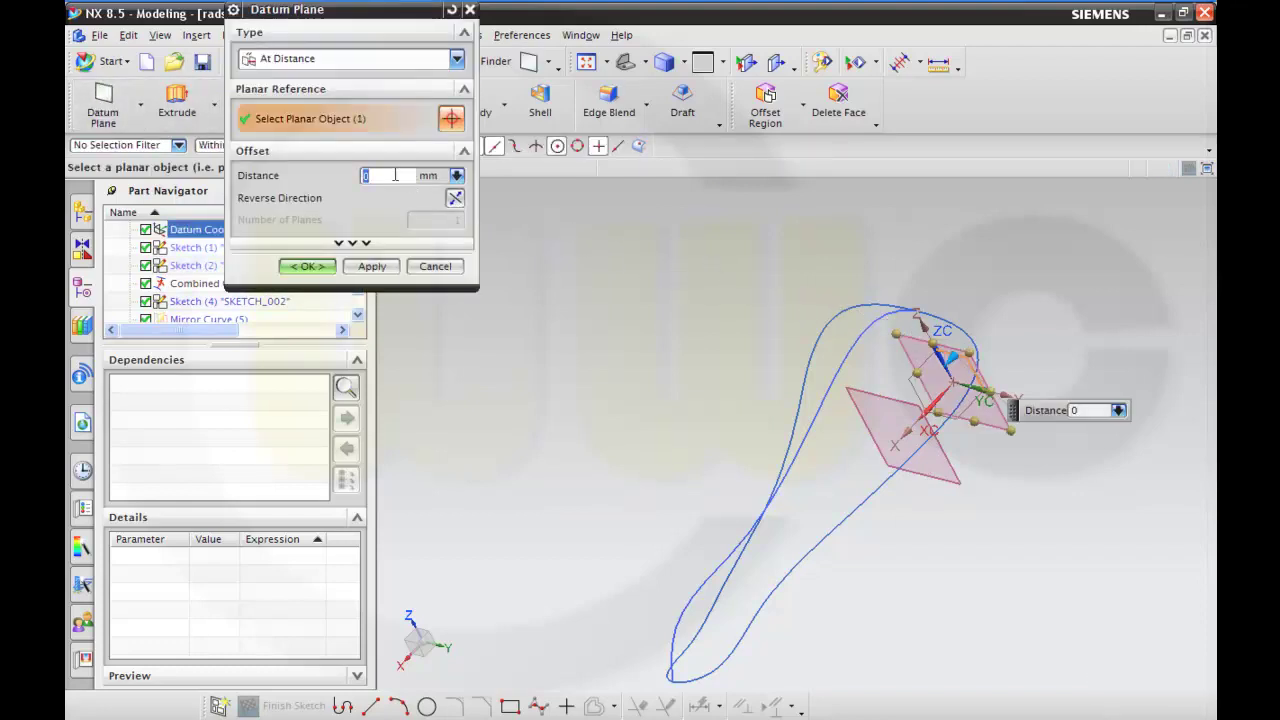
key("Return")
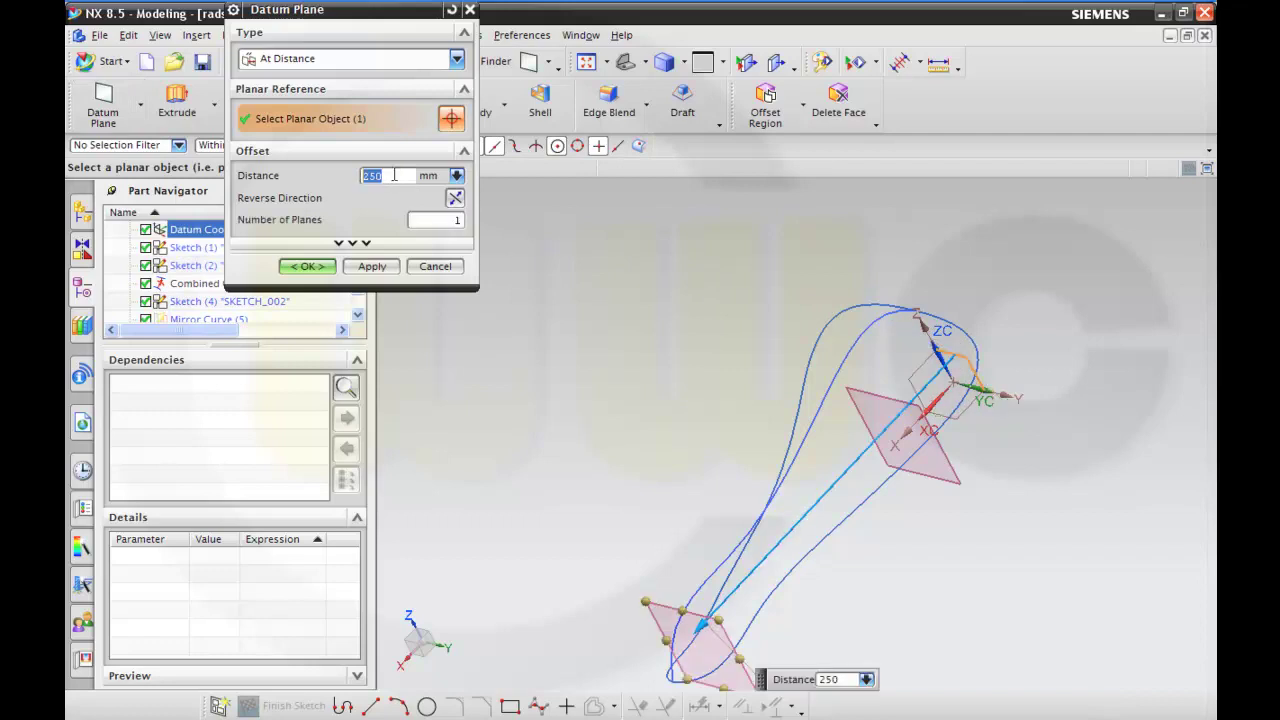
left_click(300, 267)
Step: Start a new sketch on the datum plane offset 50 mm from the YZ plane
middle_click_drag(514, 329, 535, 298)
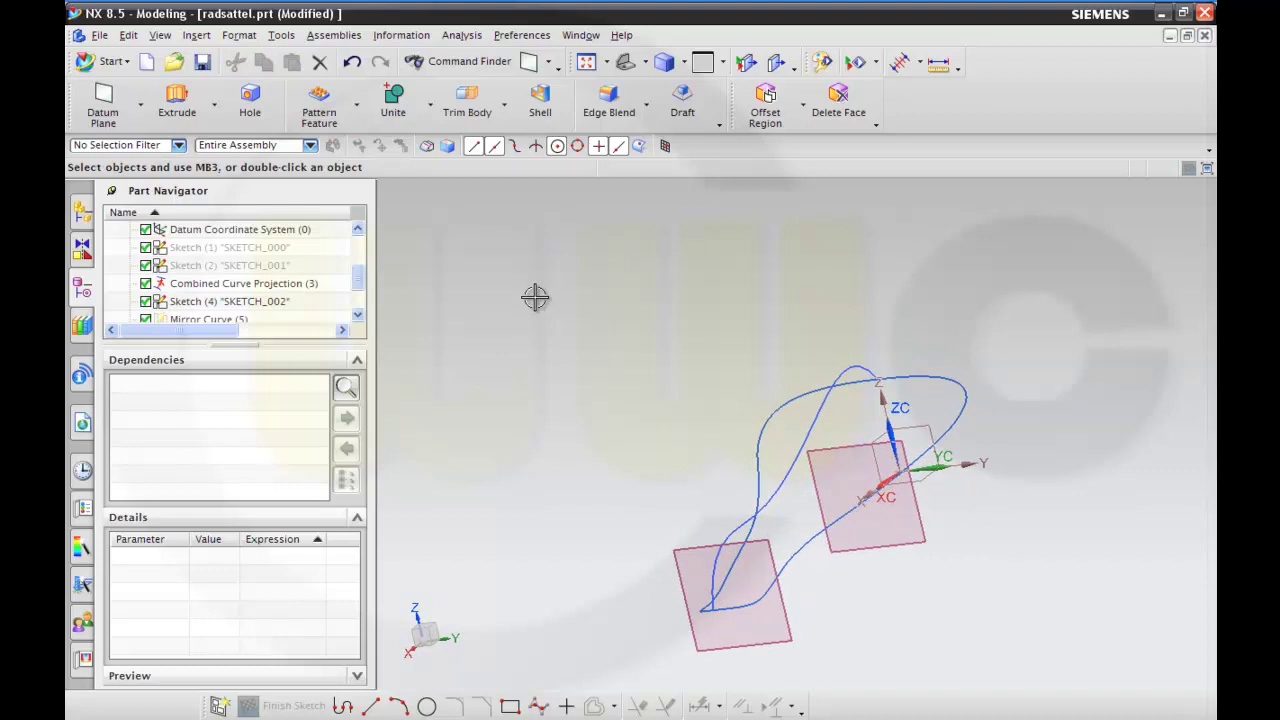
middle_click_drag(535, 297, 803, 451)
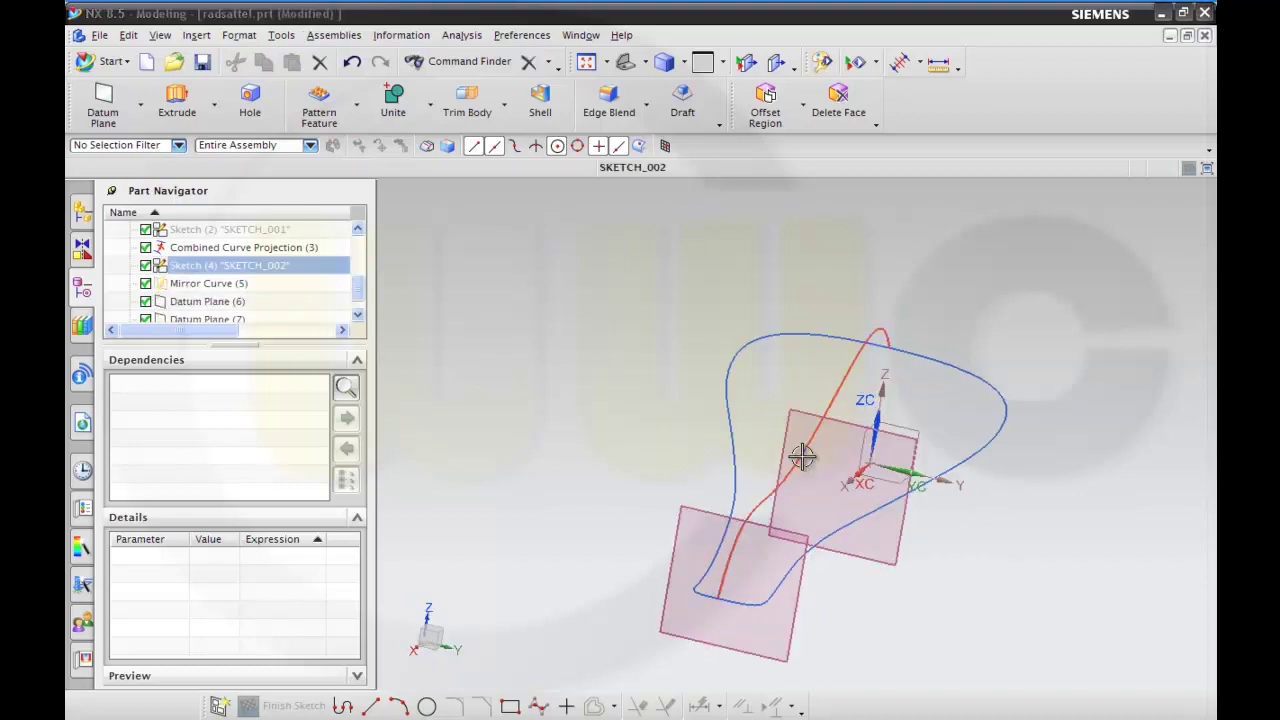
left_click(221, 706)
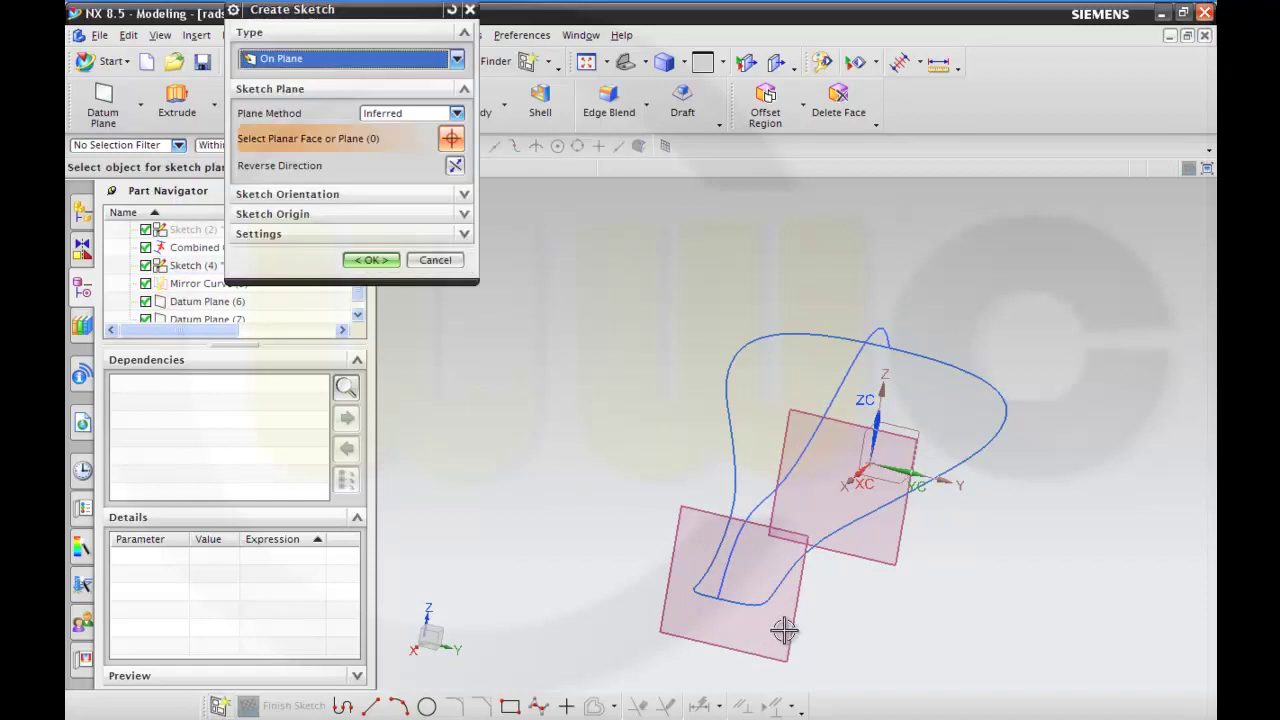
left_click(907, 543)
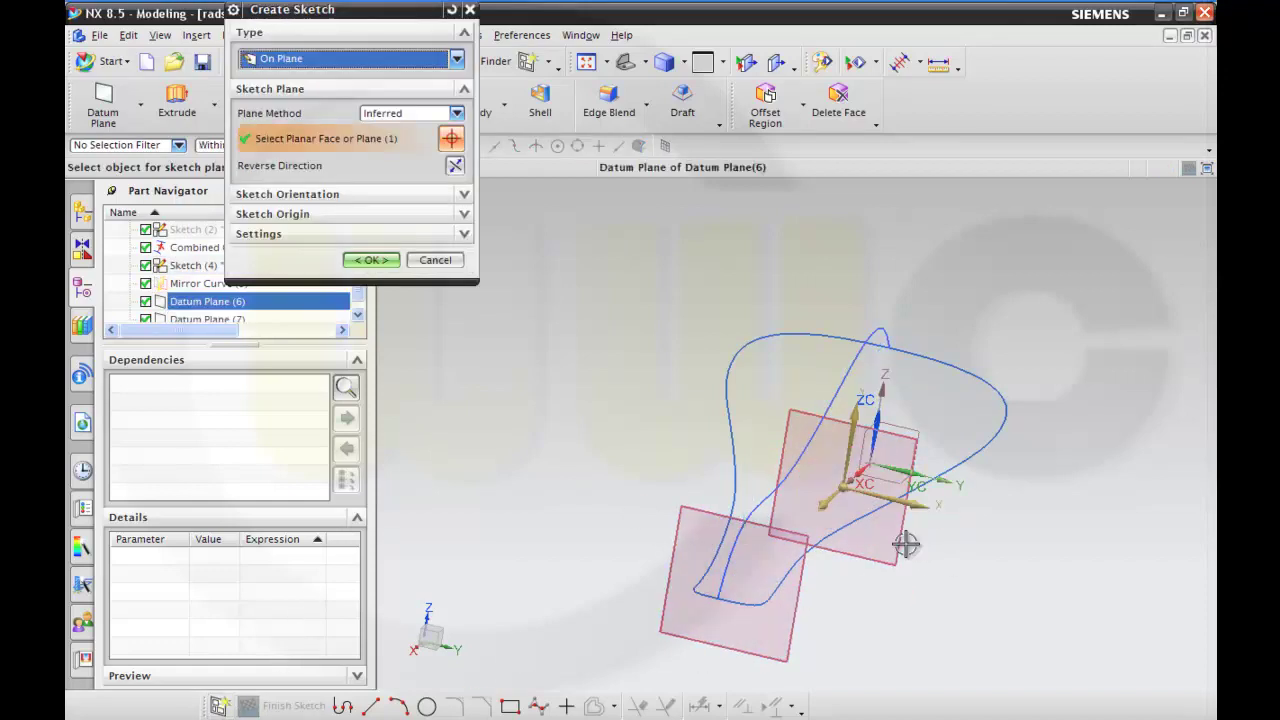
left_click(377, 262)
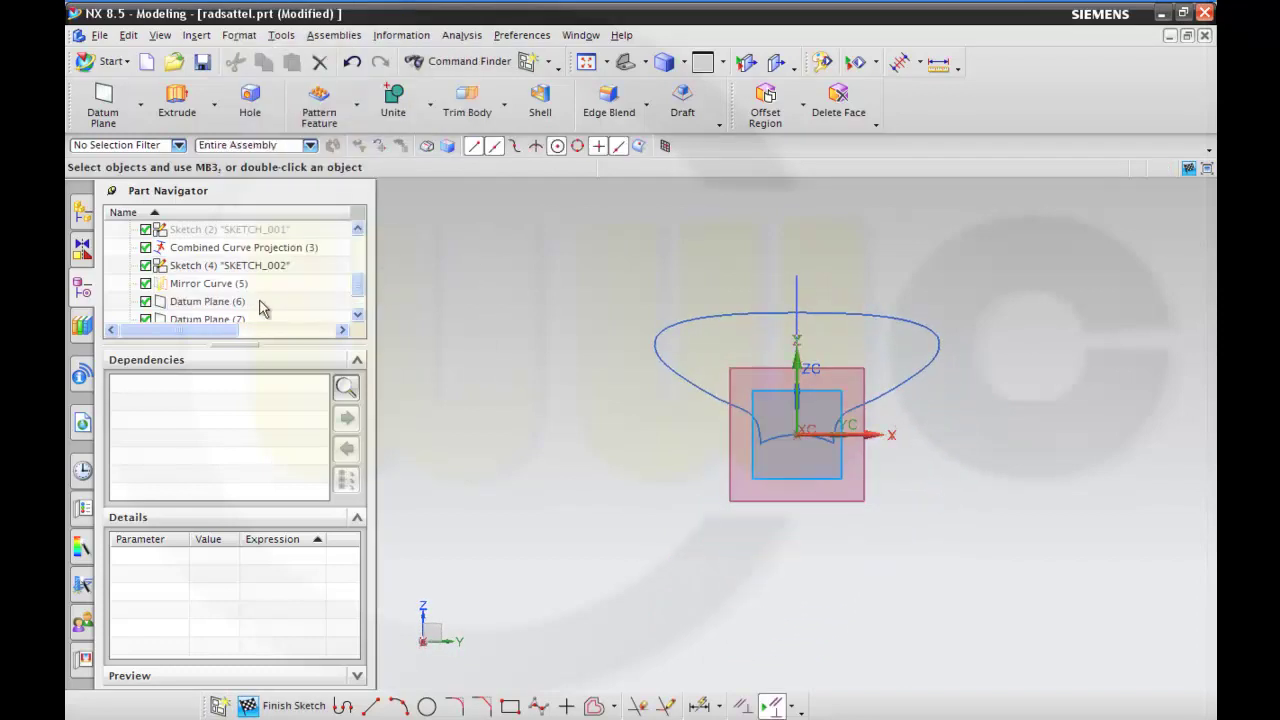
Step: Hide the datum plane offset 250 mm near the saddle tip and orient the view to the active sketch
left_click(252, 303)
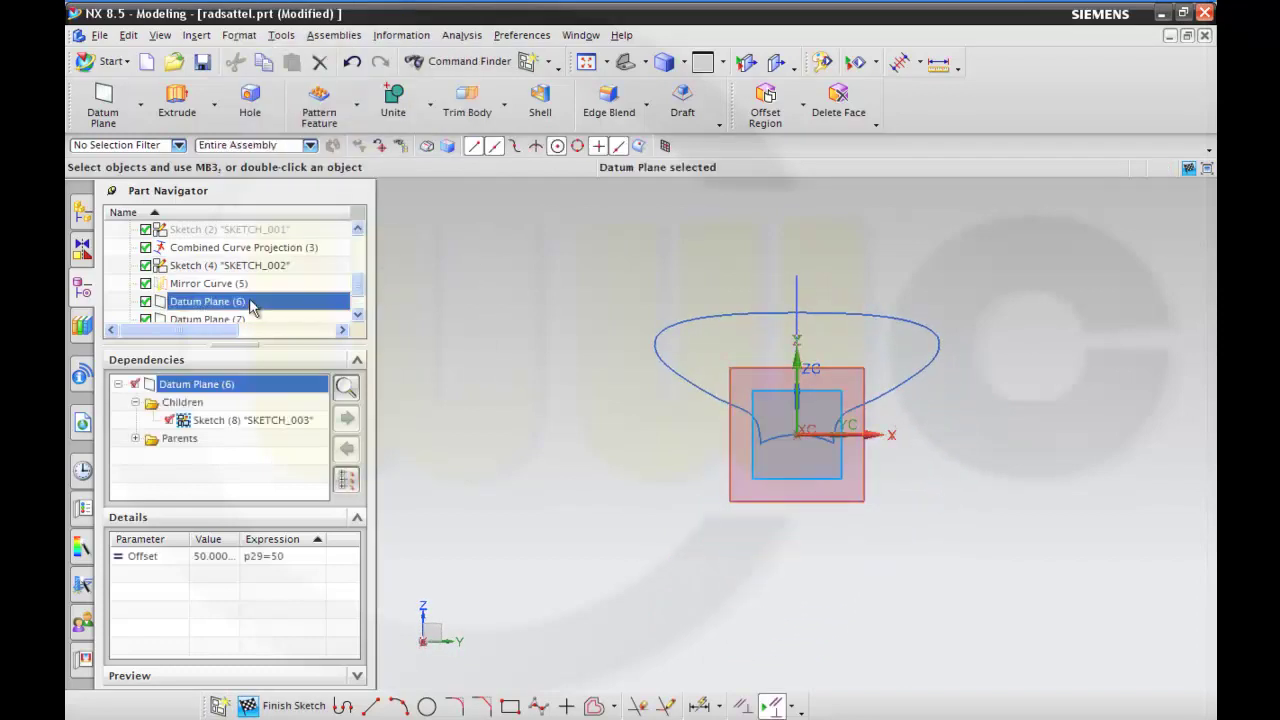
mouse_move(571, 383)
middle_mouse_down()
mouse_move(623, 403)
mouse_move(522, 349)
middle_mouse_up()
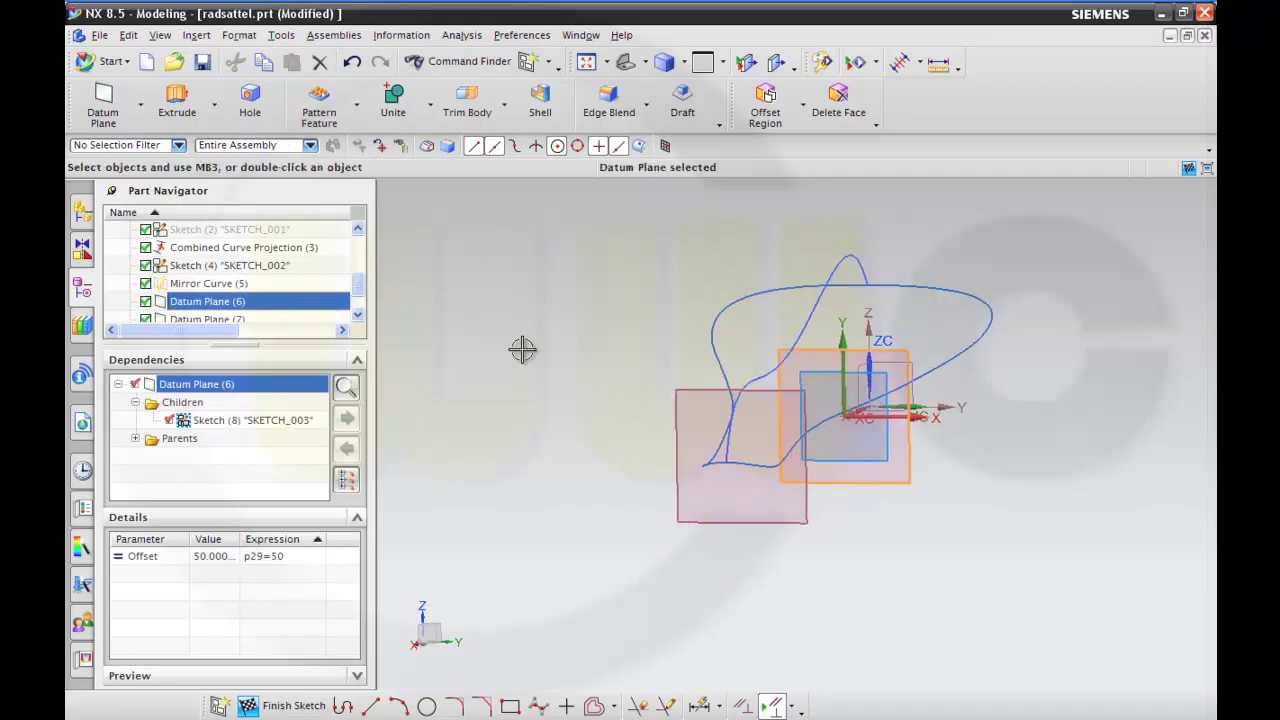
scroll(250, 328, "down", 2)
right_click(250, 301)
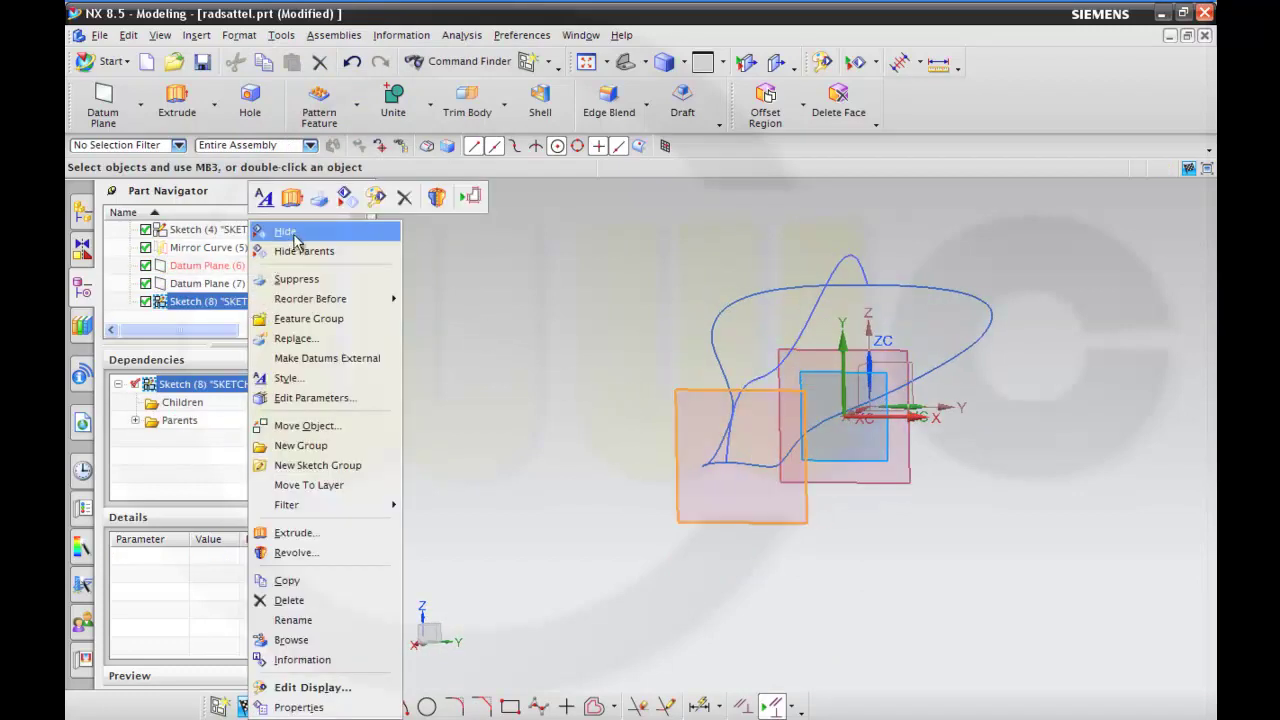
left_click(640, 403)
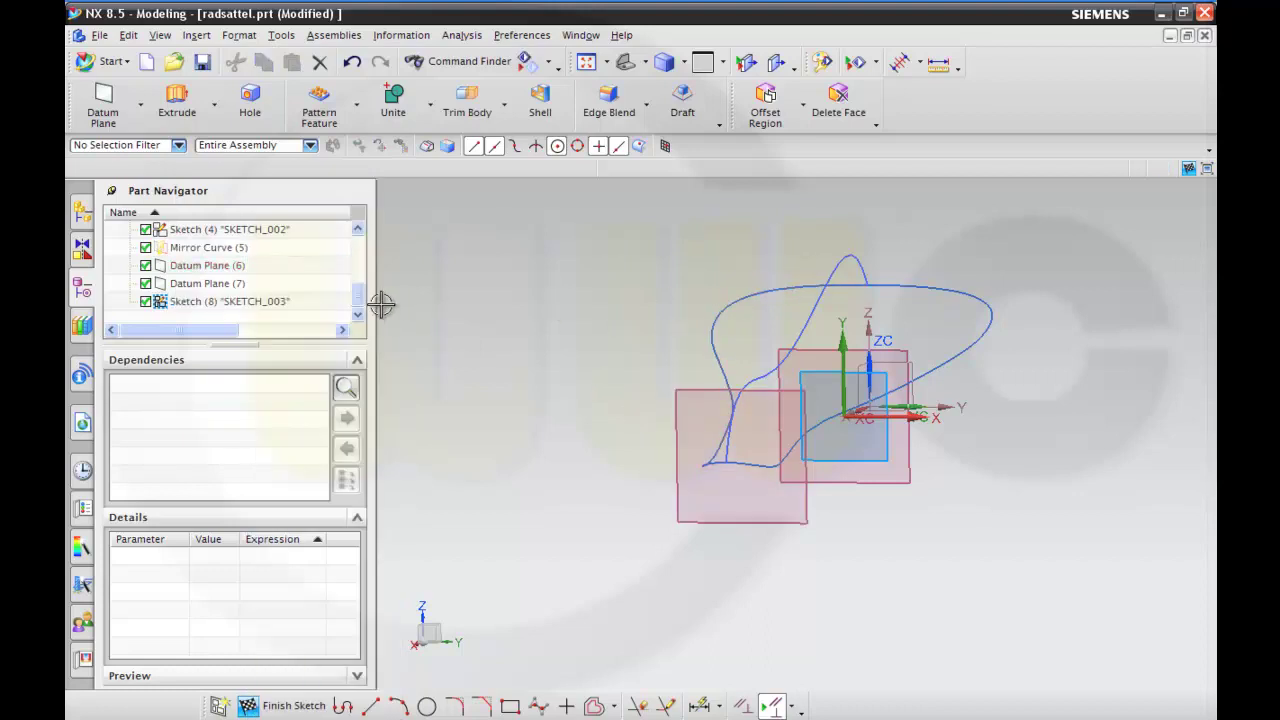
left_click(240, 285)
right_click(240, 285)
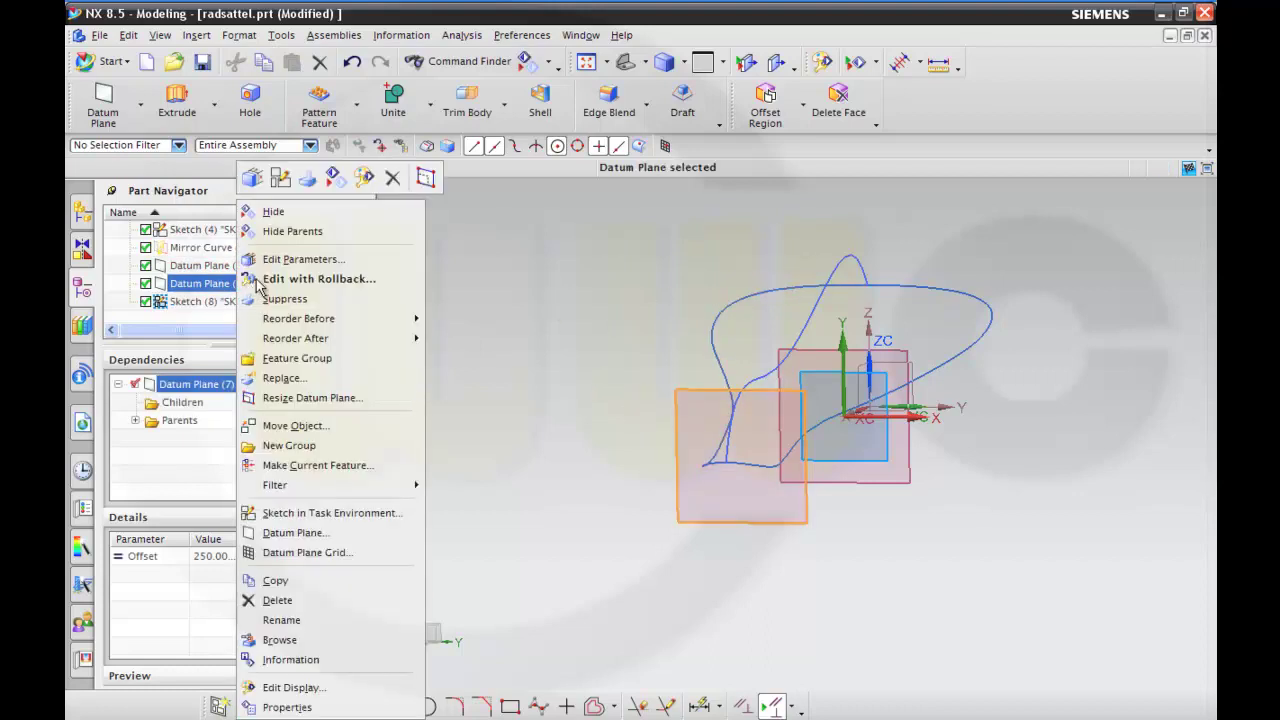
left_click(280, 210)
middle_click_drag(634, 317, 651, 337)
right_click(578, 324)
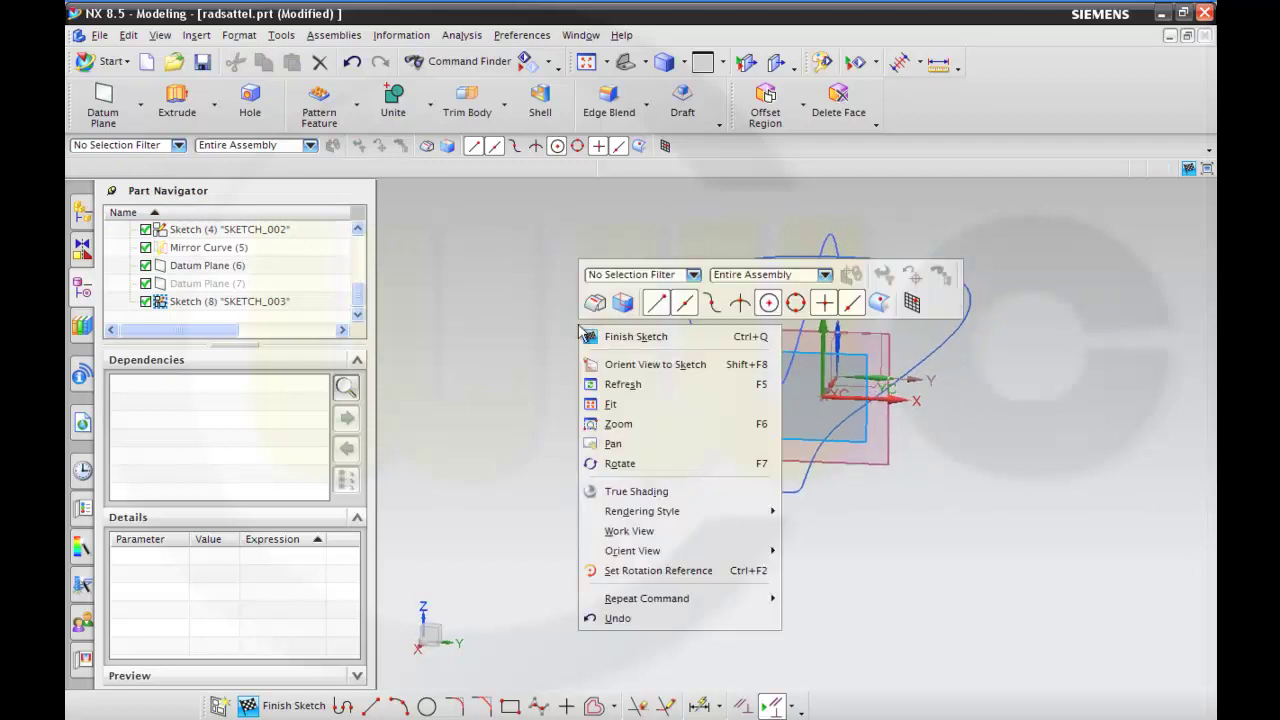
left_click(625, 364)
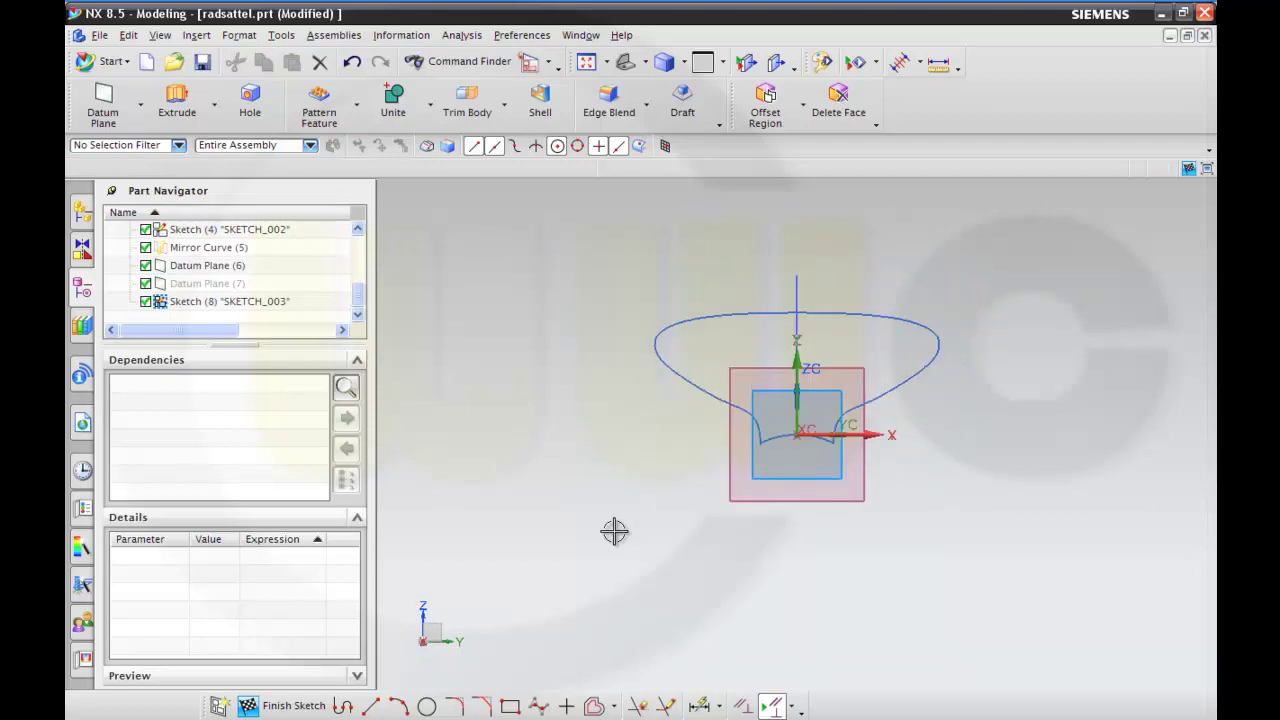
Step: Start a Through Points Studio Spline at the intersection point of the 50 mm datum plane and the outline curve on the positive Y side
left_click(545, 706)
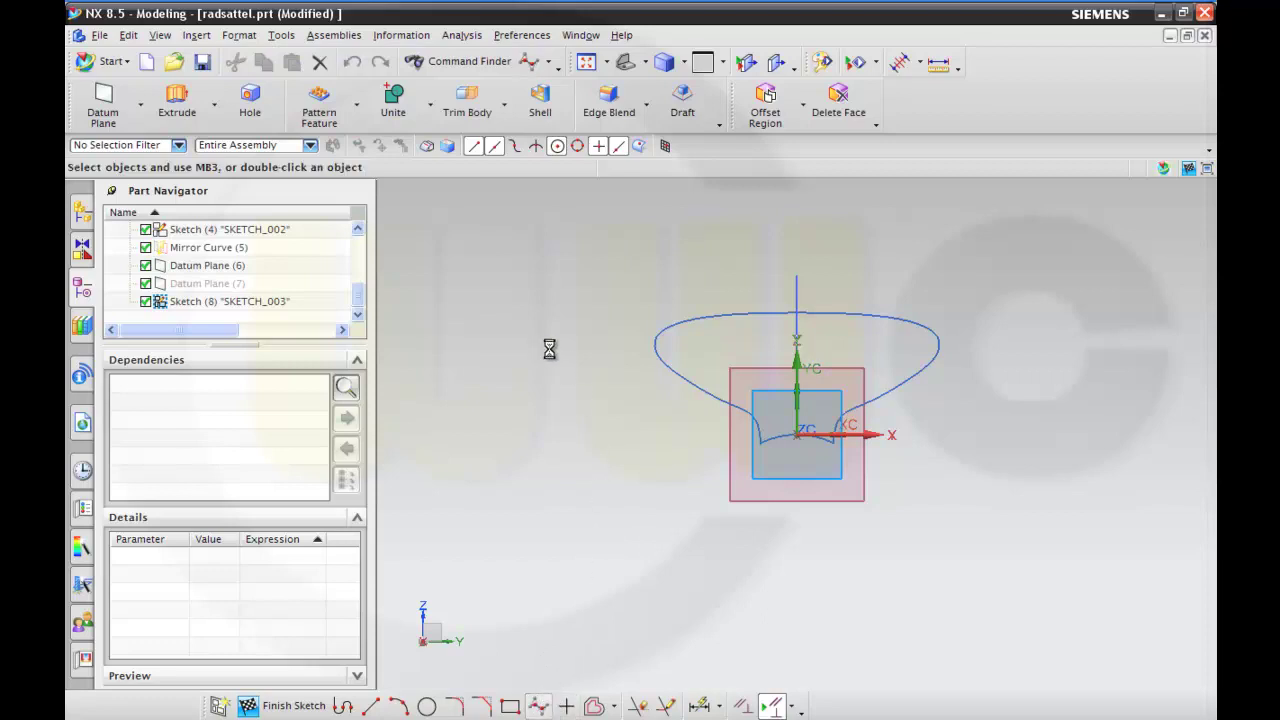
left_click(425, 119)
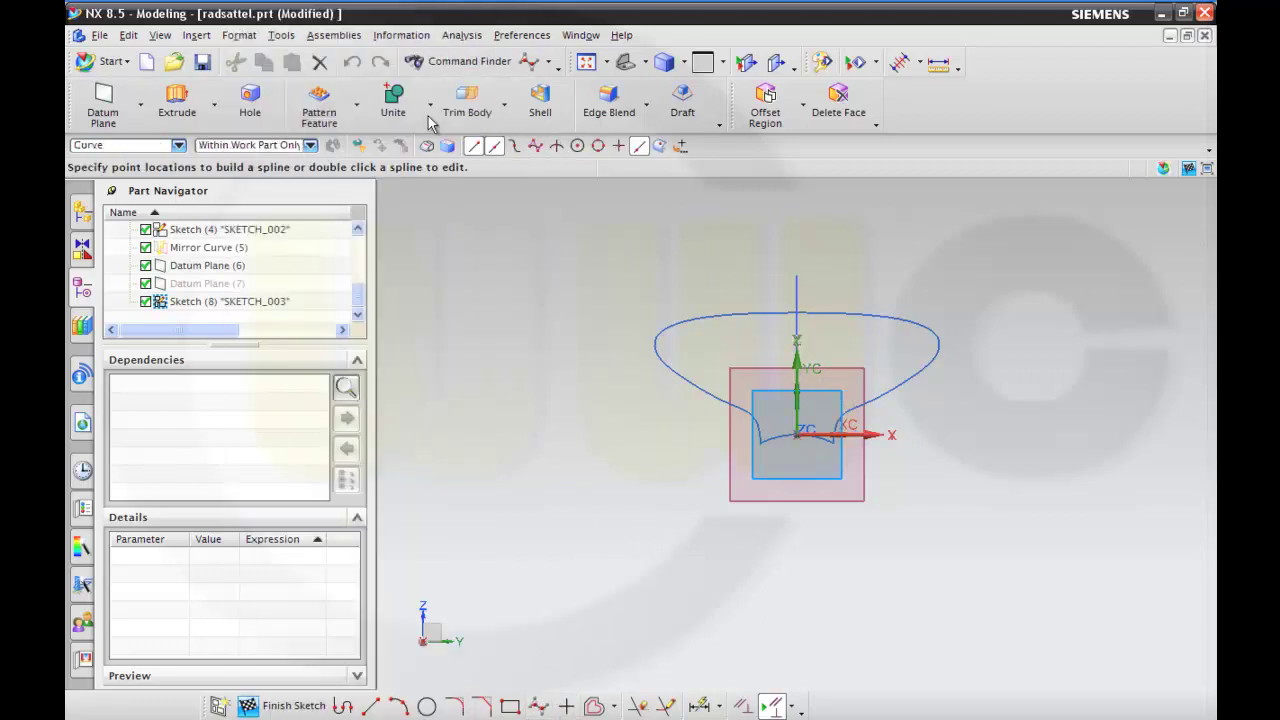
left_click(456, 60)
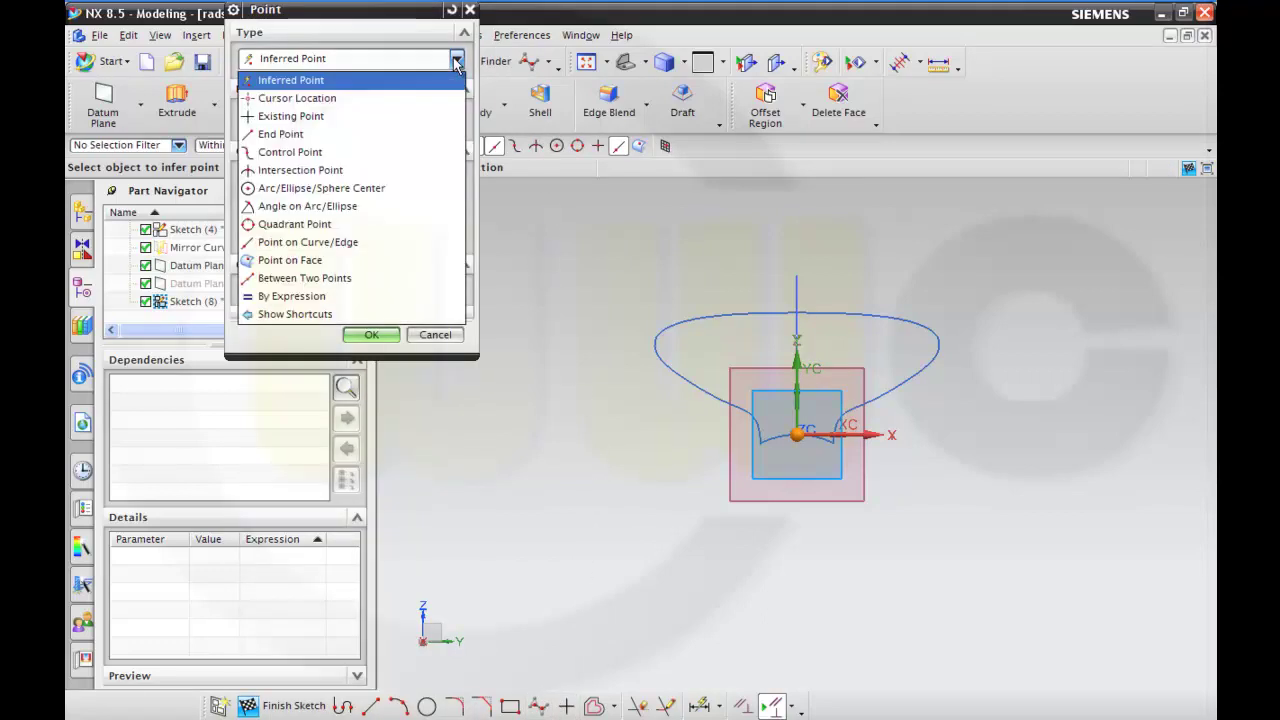
left_click(300, 168)
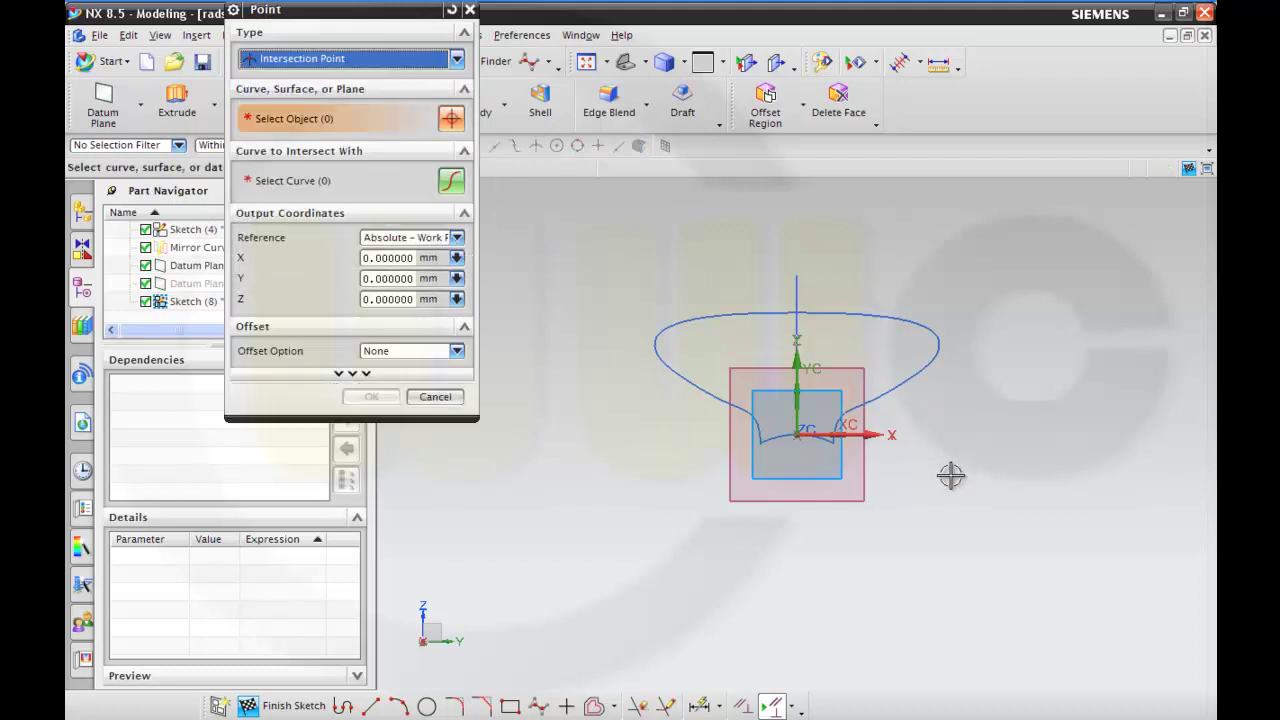
left_click(867, 476)
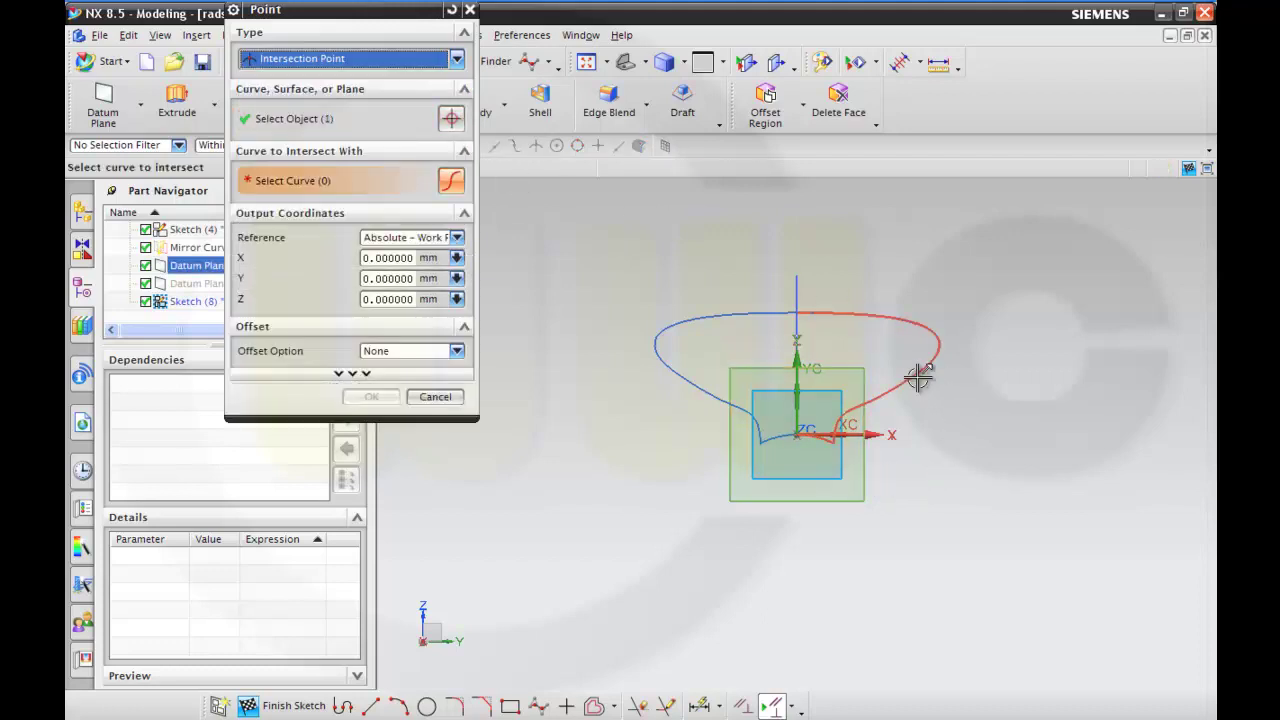
left_click(918, 377)
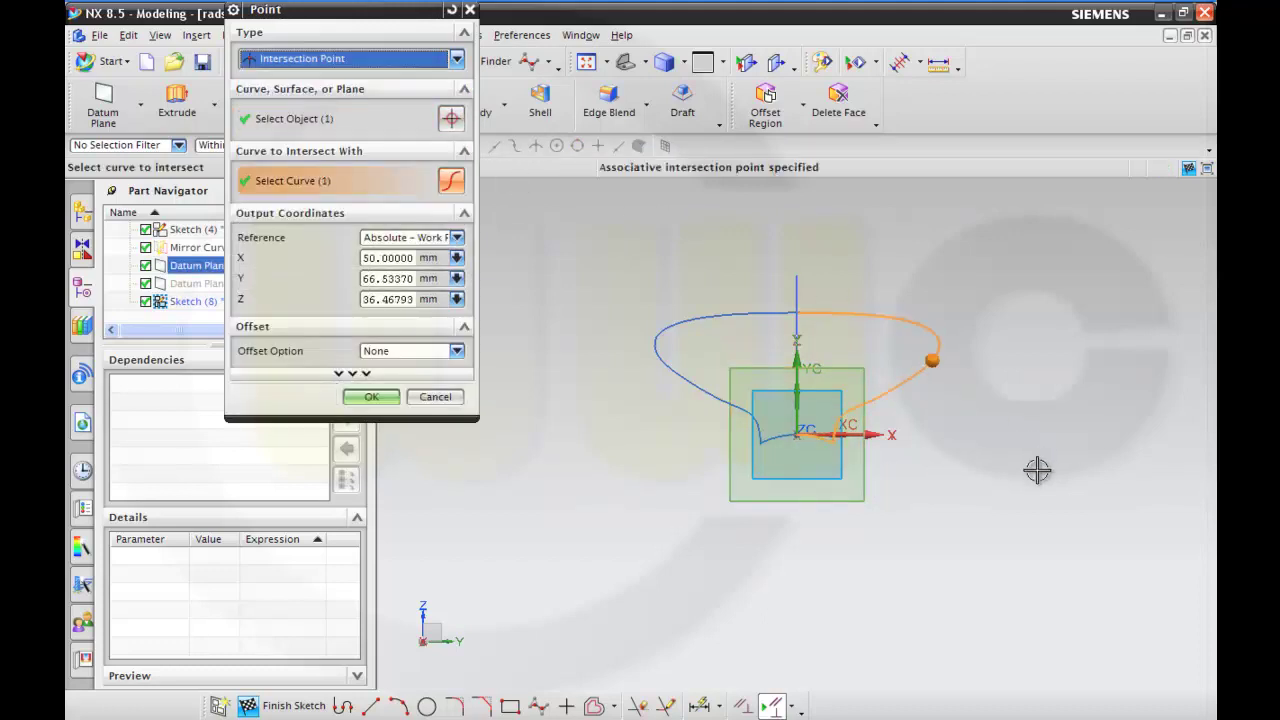
left_click(388, 400)
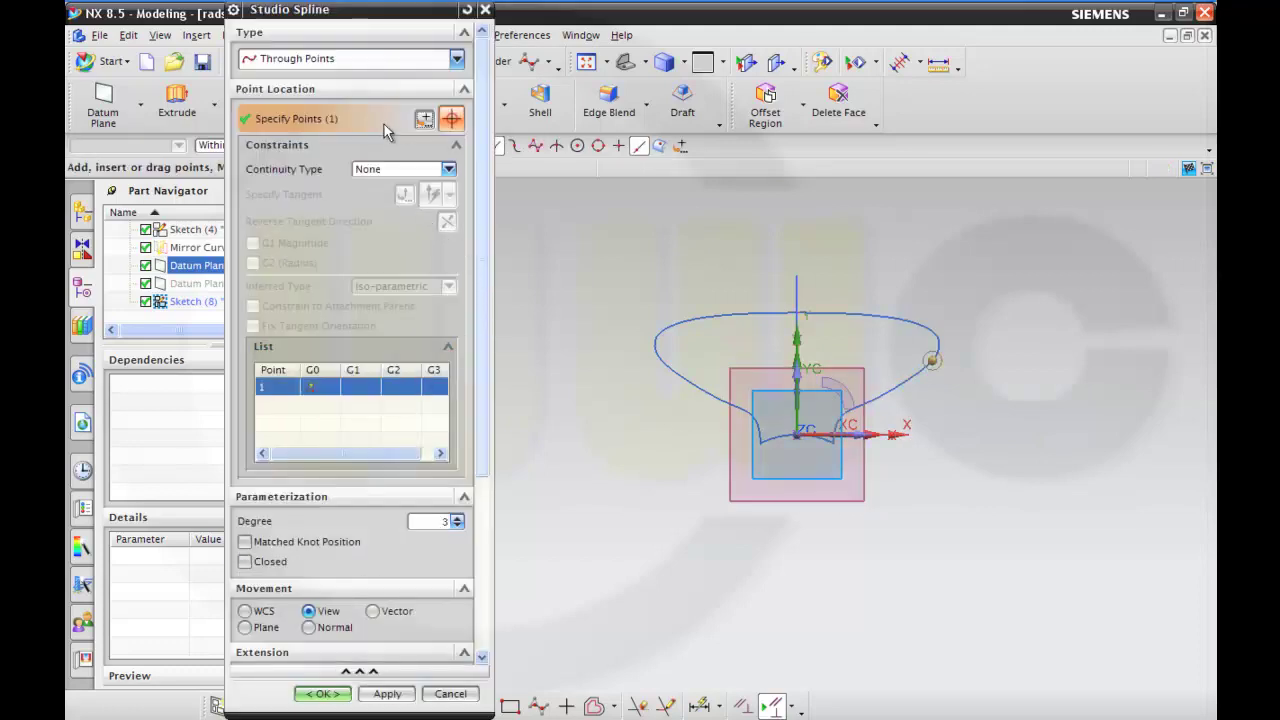
Step: Add the second spline point at the intersection of the 50 mm datum plane with the central profile curve
left_click(424, 120)
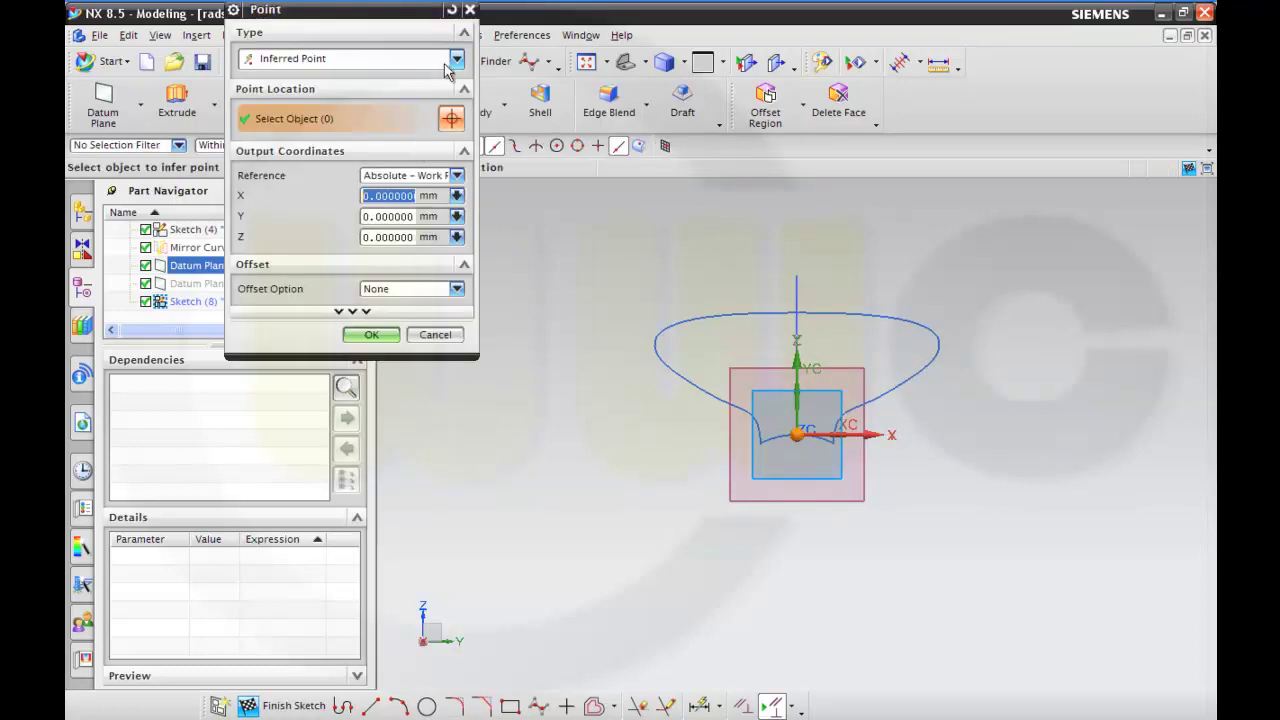
left_click(457, 59)
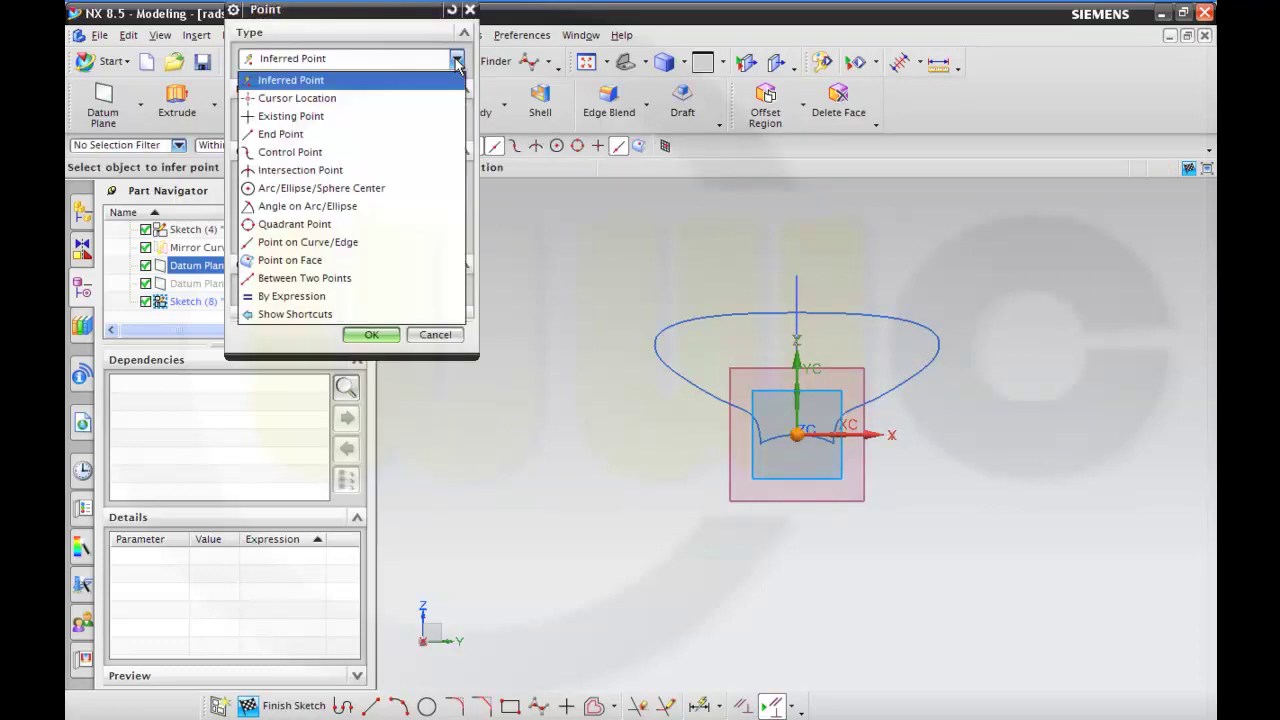
left_click(349, 169)
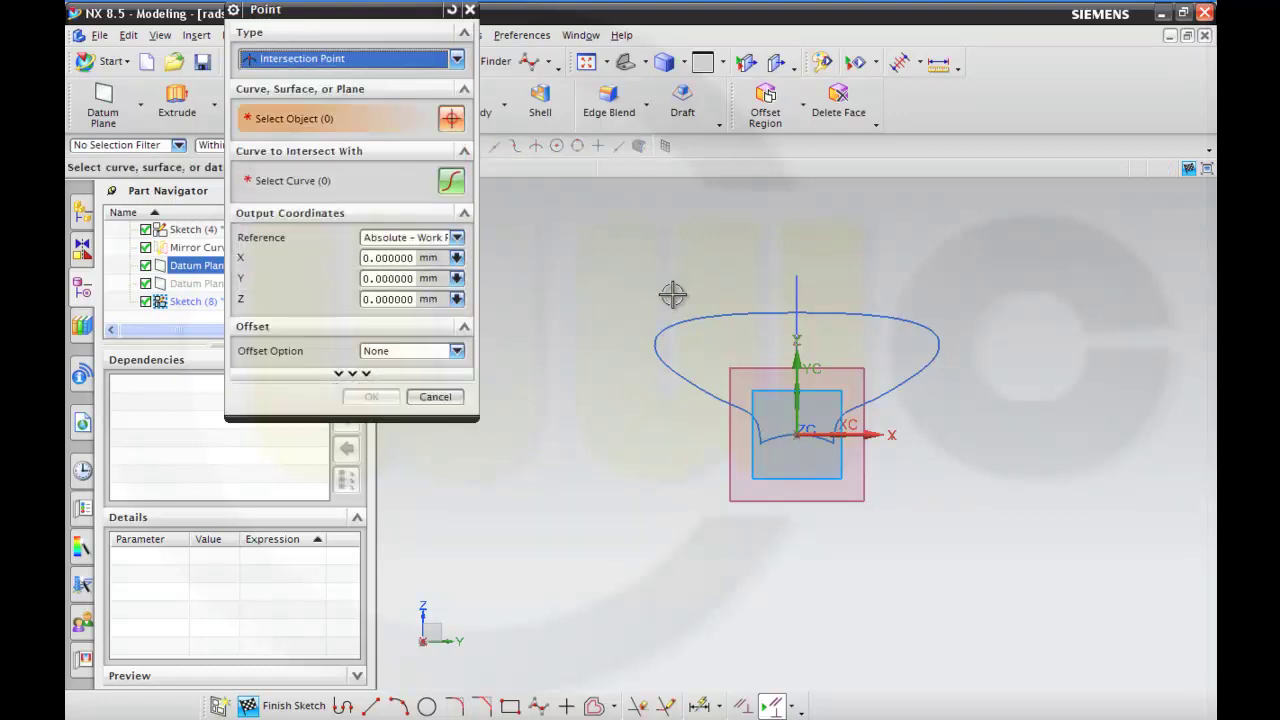
left_click(742, 361)
left_click(798, 300)
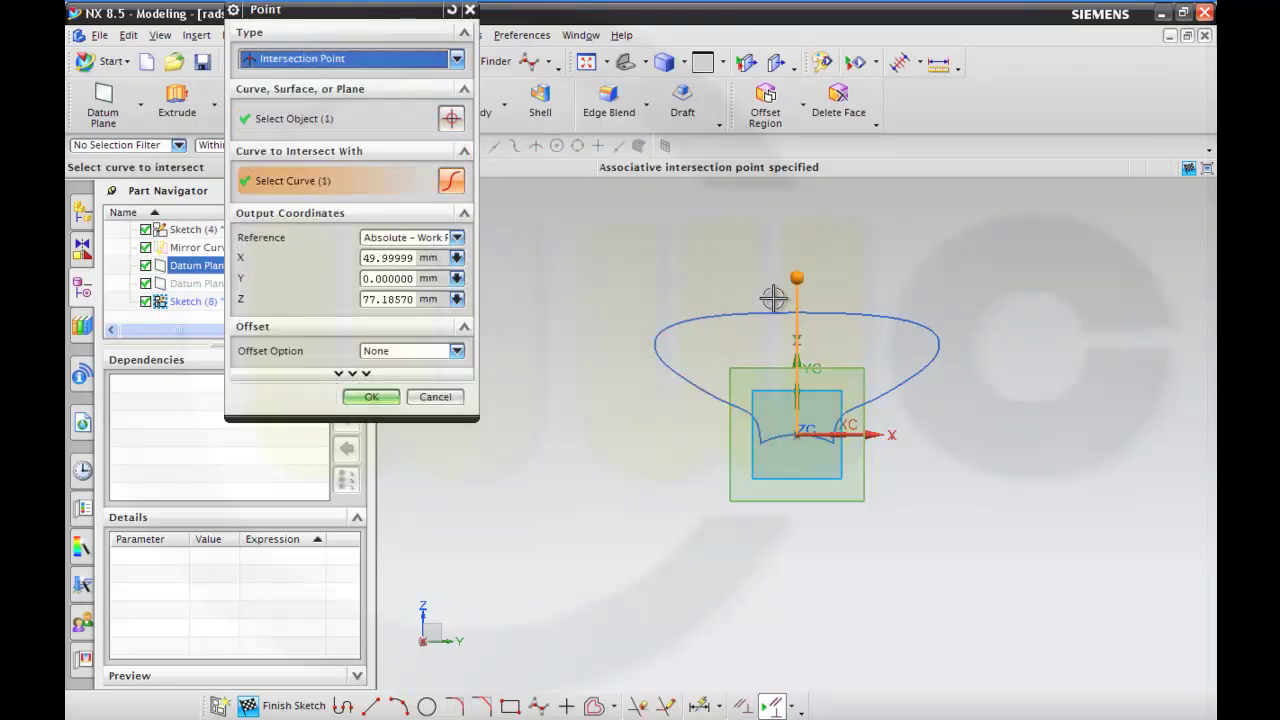
left_click(370, 396)
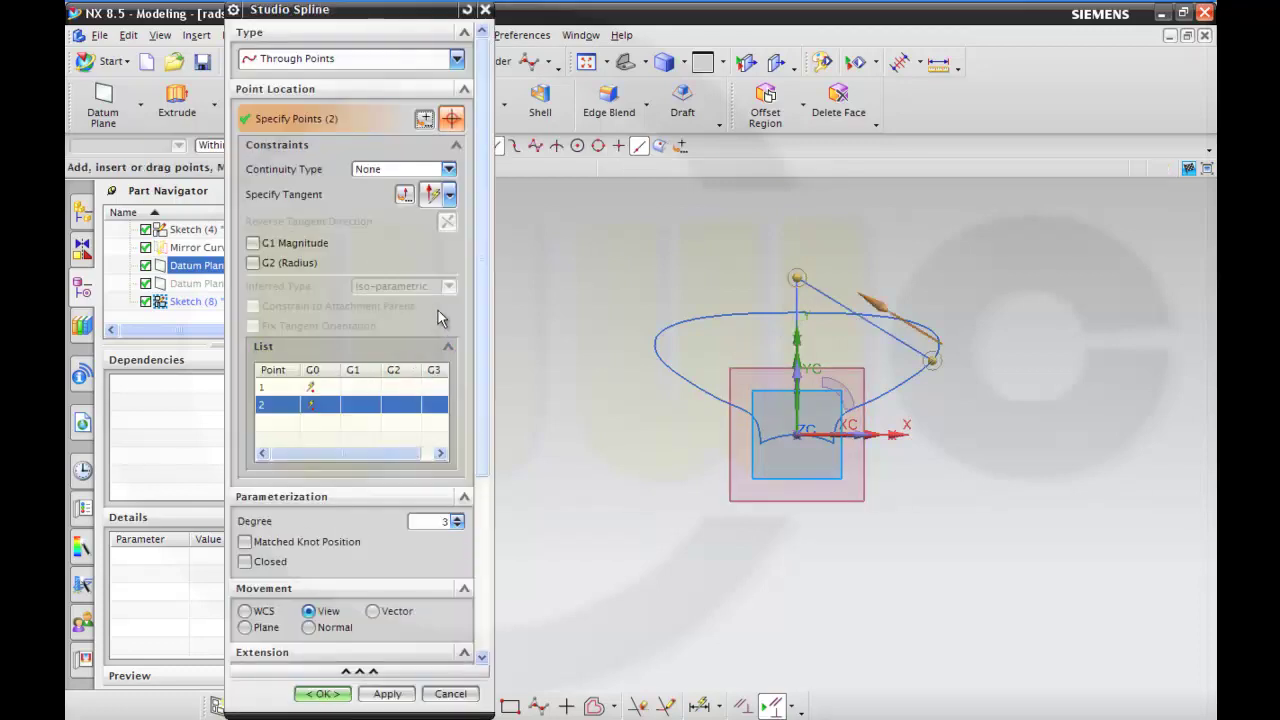
Step: Add the third spline point at the intersection of the 50 mm datum plane with the outline curve on the negative Y side
left_click(424, 120)
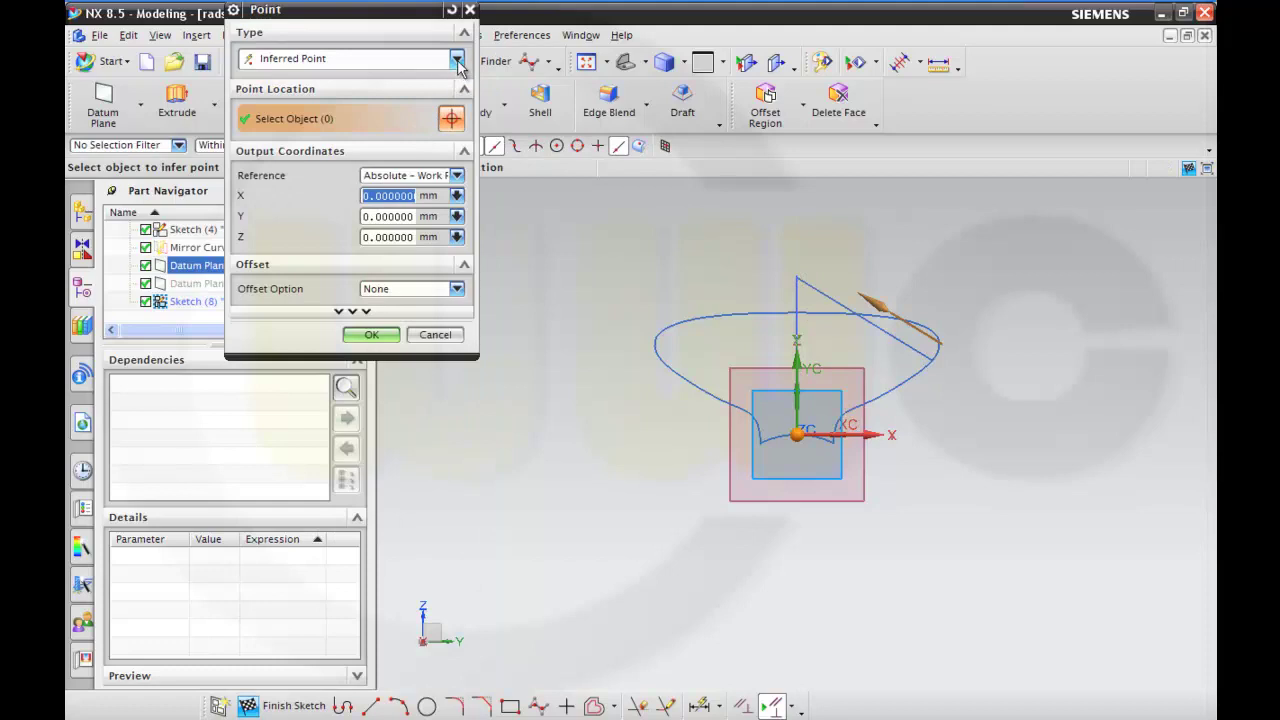
left_click(456, 61)
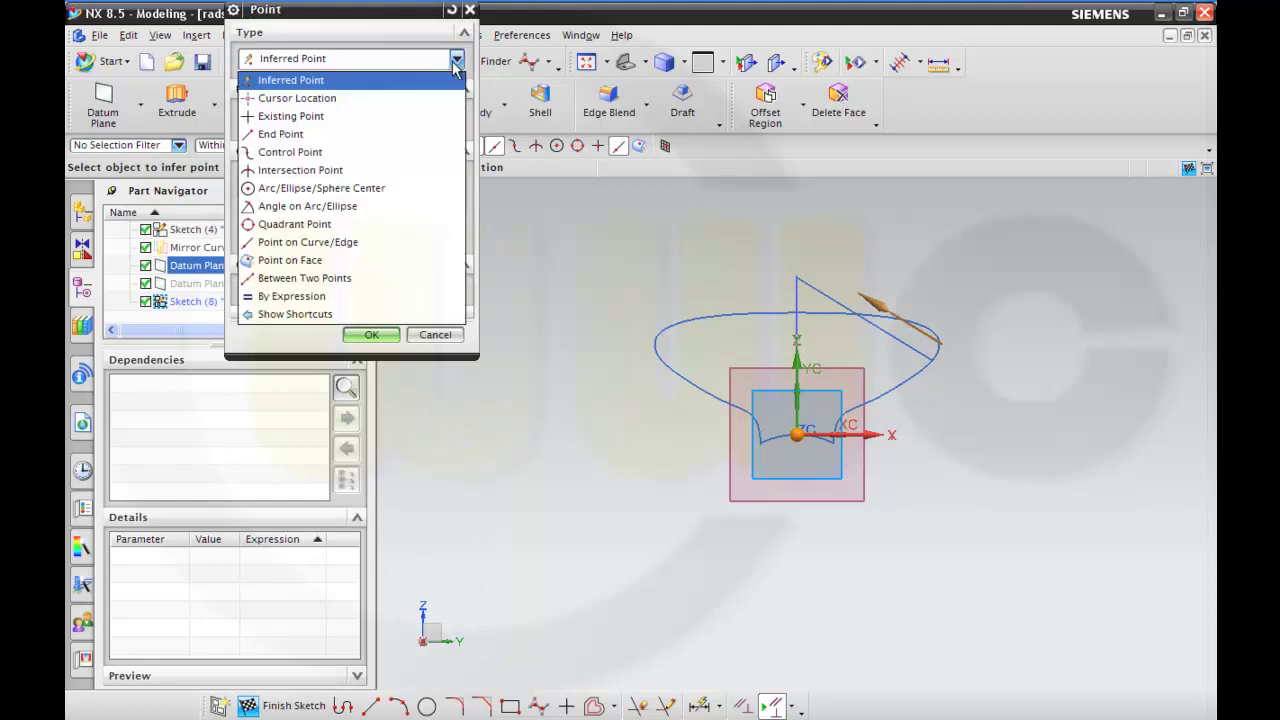
left_click(365, 172)
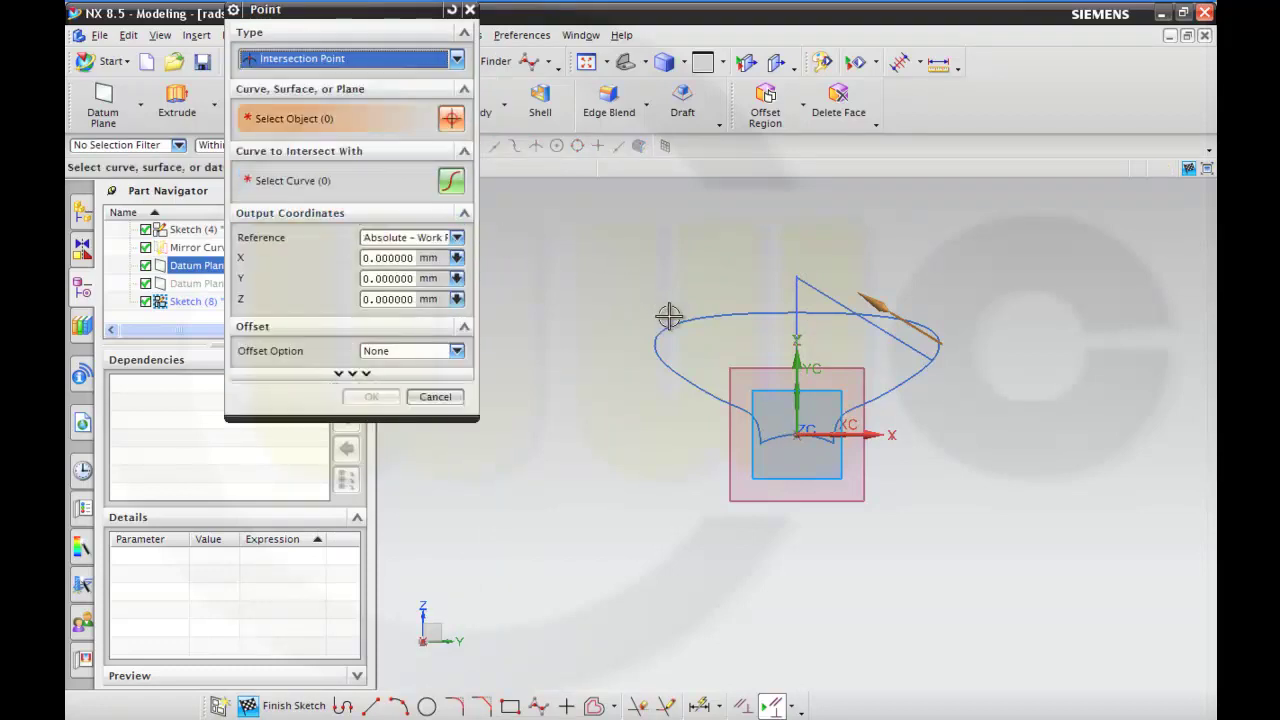
left_click(732, 368)
left_click(670, 318)
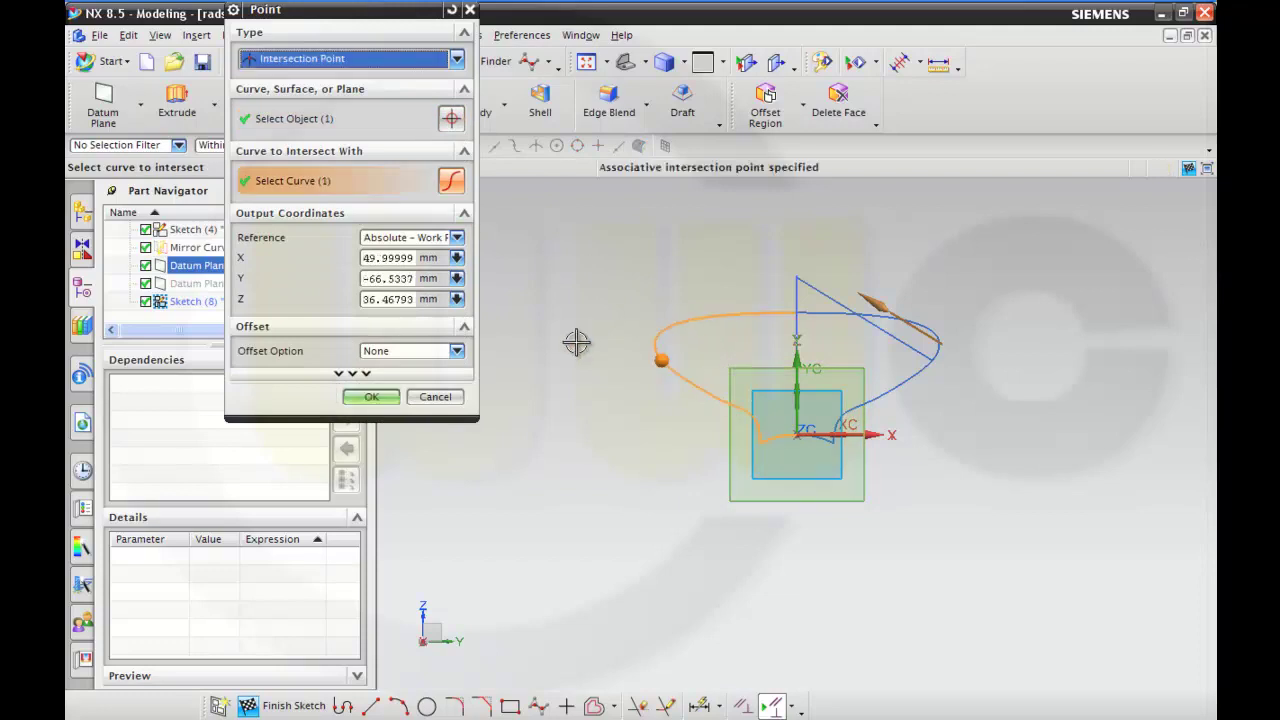
left_click(371, 396)
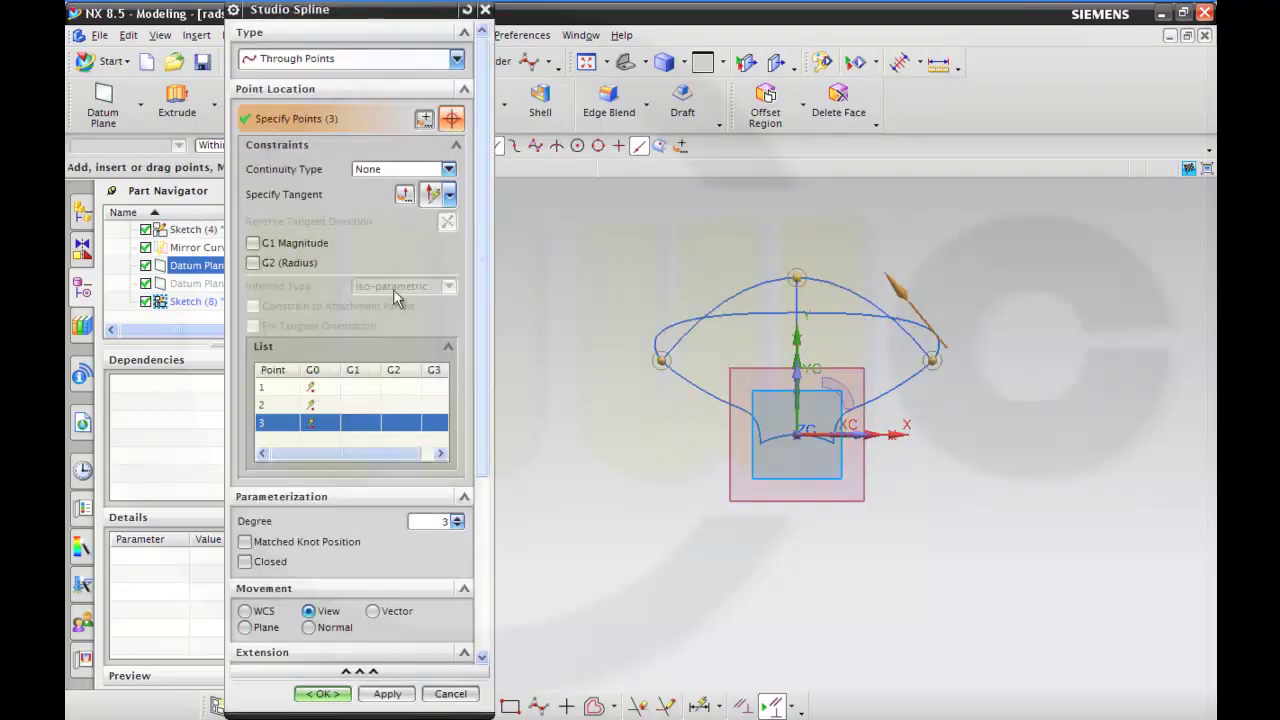
Step: Constrain the spline ends to G1 (Tangent), along -YC at point 3 and YC at point 1, and create the spline
left_click(254, 243)
left_click(448, 198)
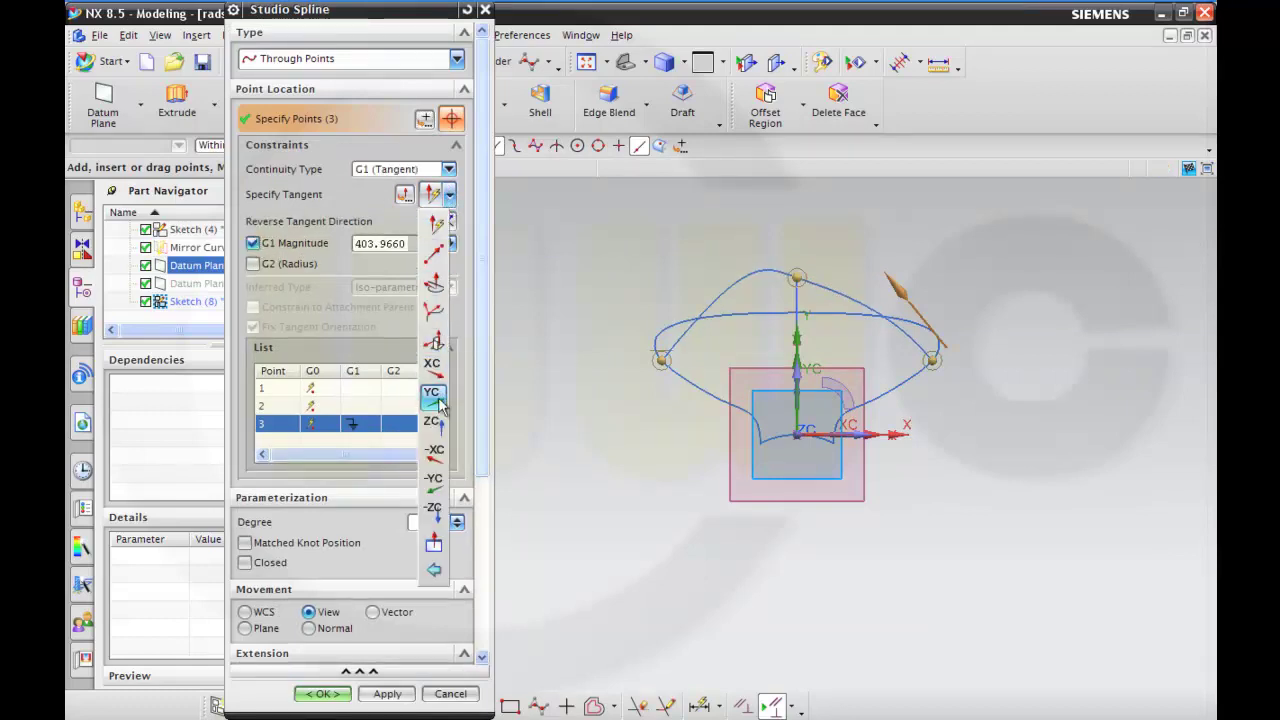
left_click(433, 482)
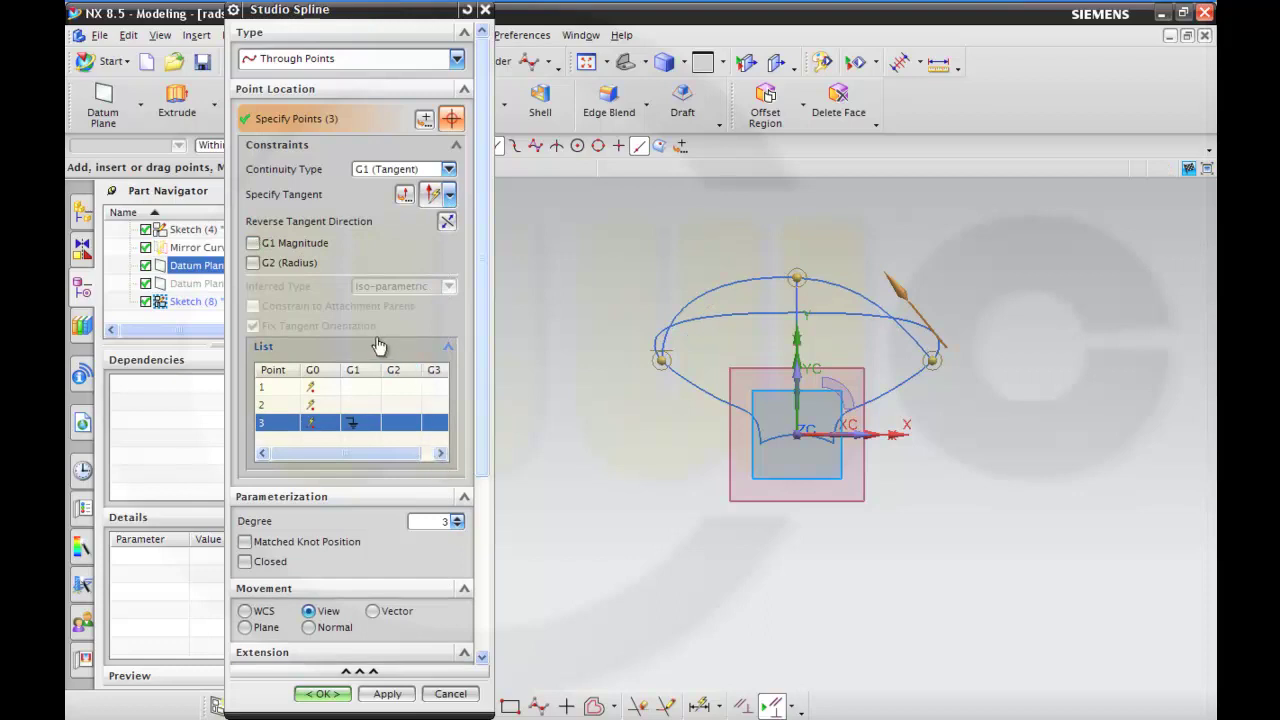
left_click(321, 390)
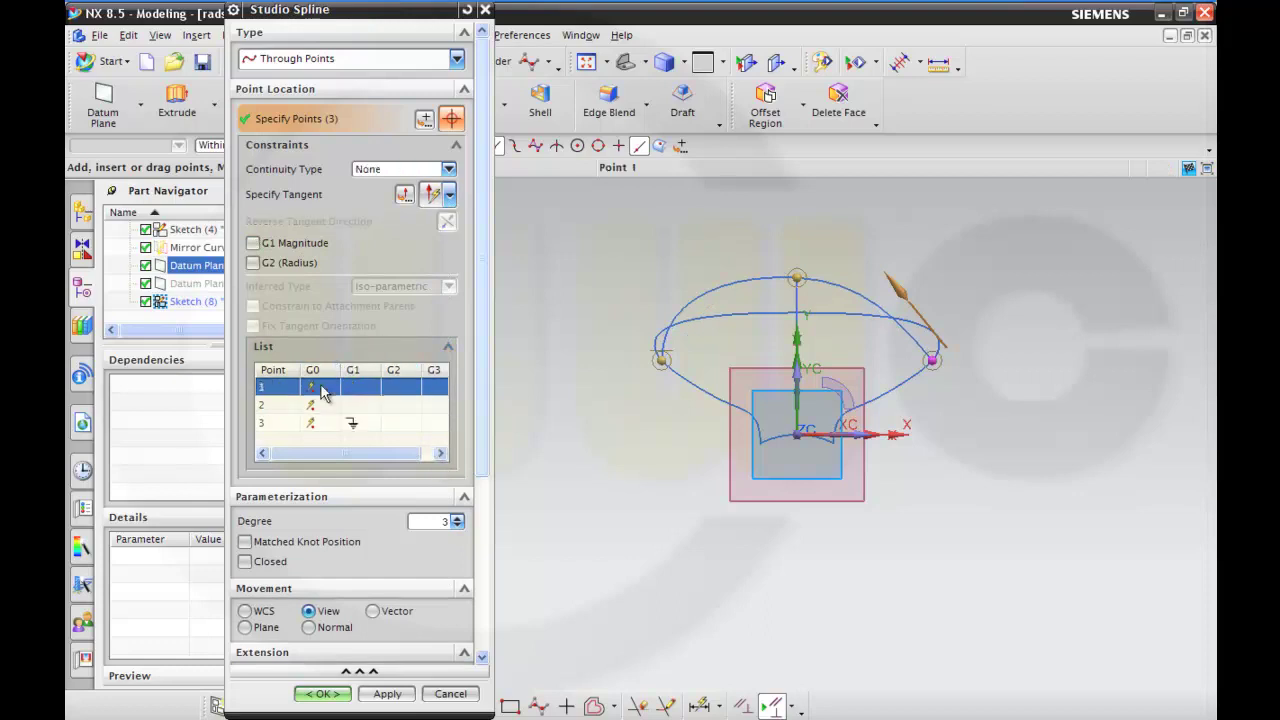
left_click(254, 243)
left_click(450, 195)
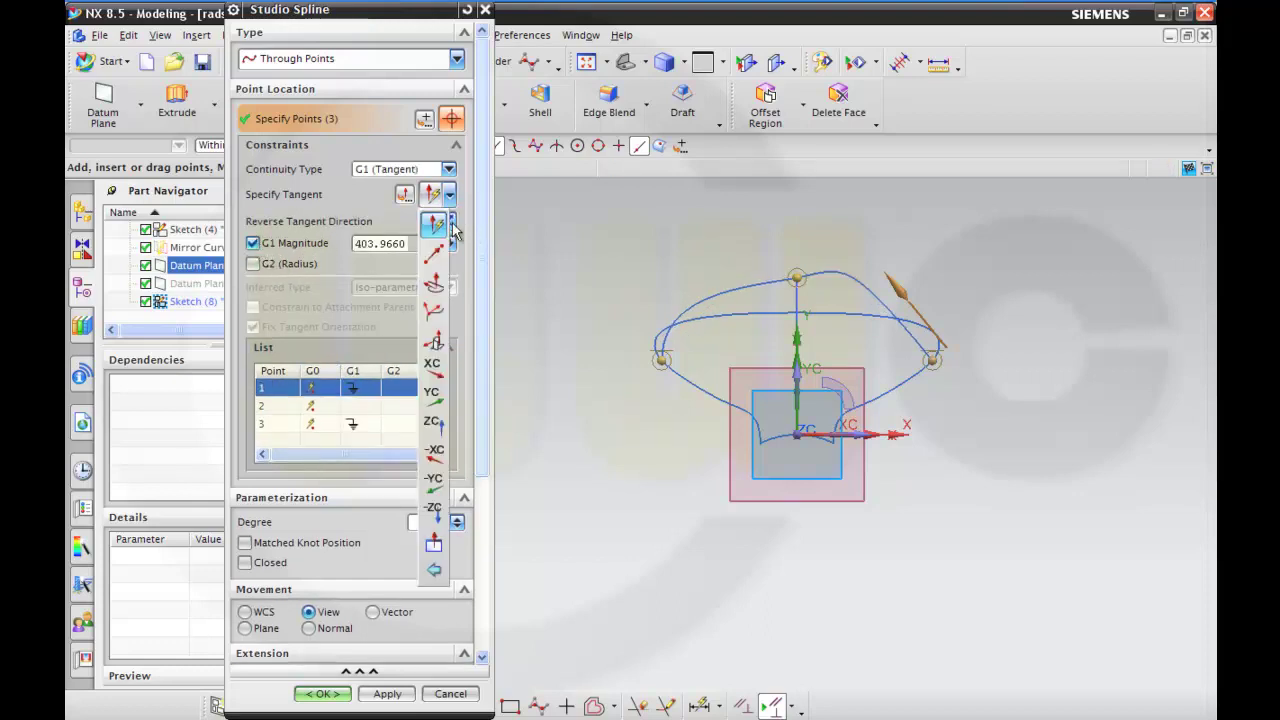
left_click(434, 396)
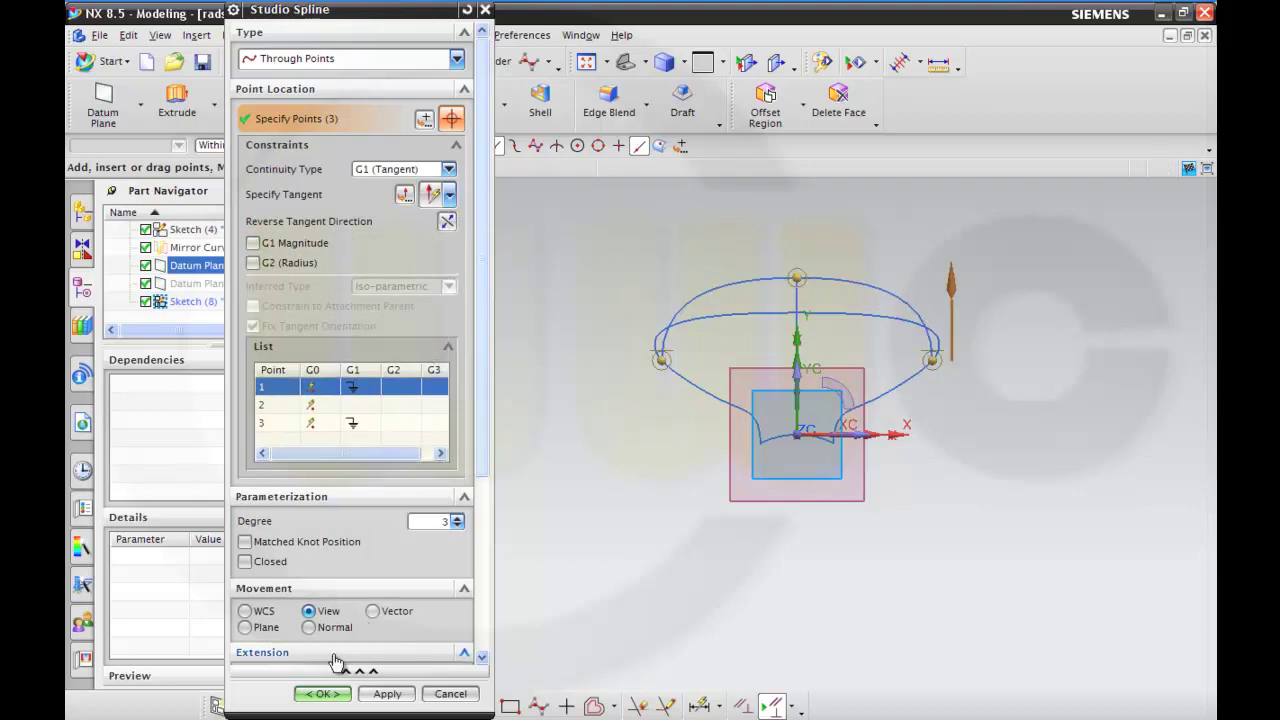
left_click(322, 694)
Step: Switch the visible datum plane from the 50 mm offset one to the 250 mm offset one and finish the sketch
mouse_move(680, 575)
middle_mouse_down()
mouse_move(647, 555)
mouse_move(646, 570)
middle_mouse_up()
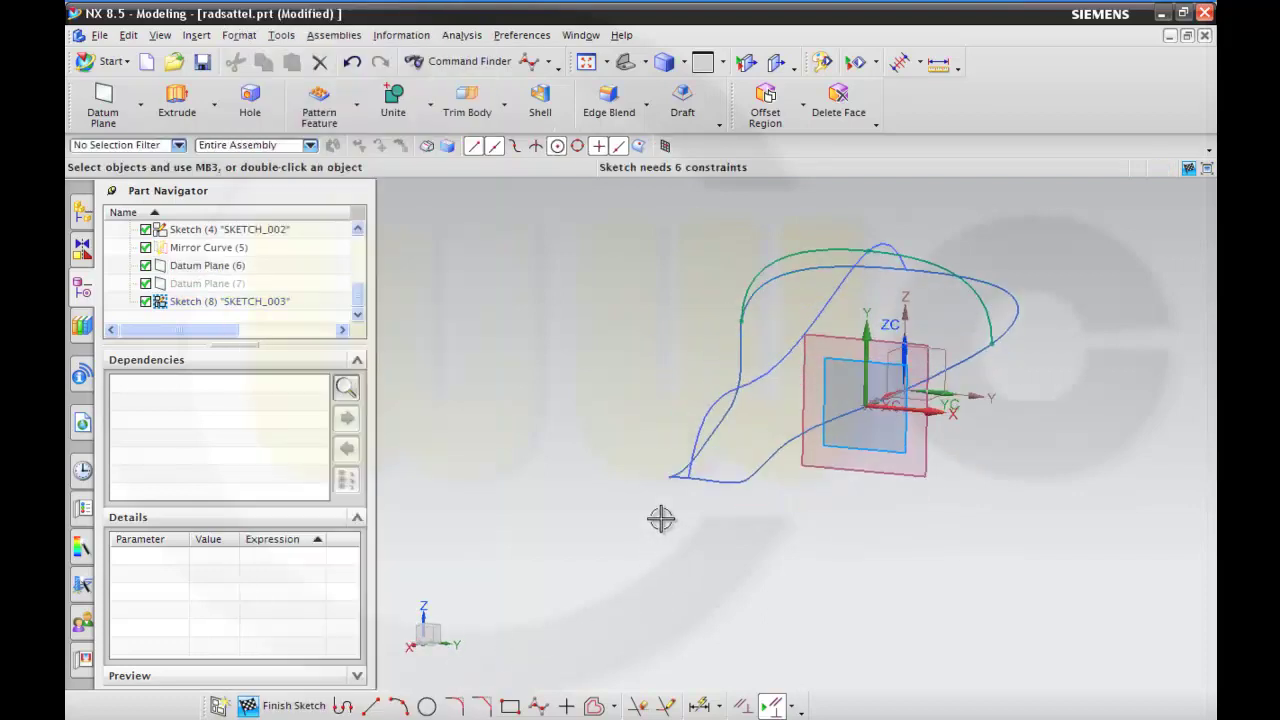
left_click(225, 266)
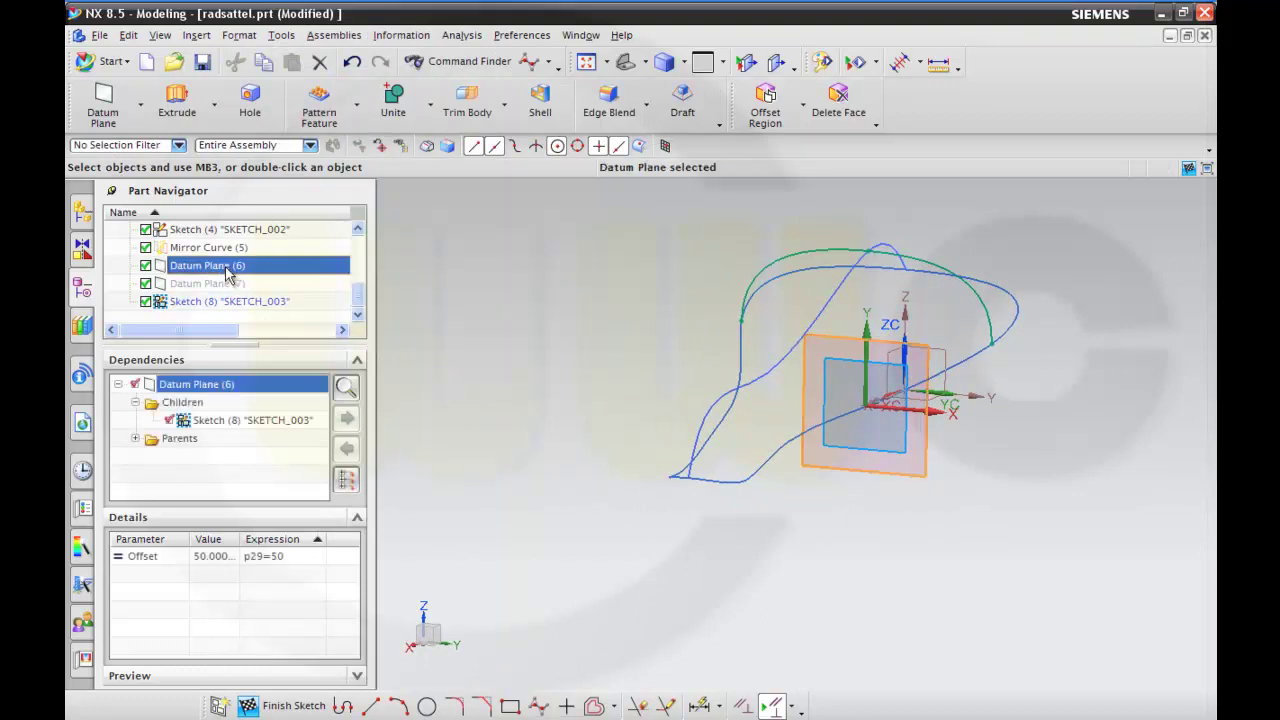
right_click(228, 270)
left_click(264, 213)
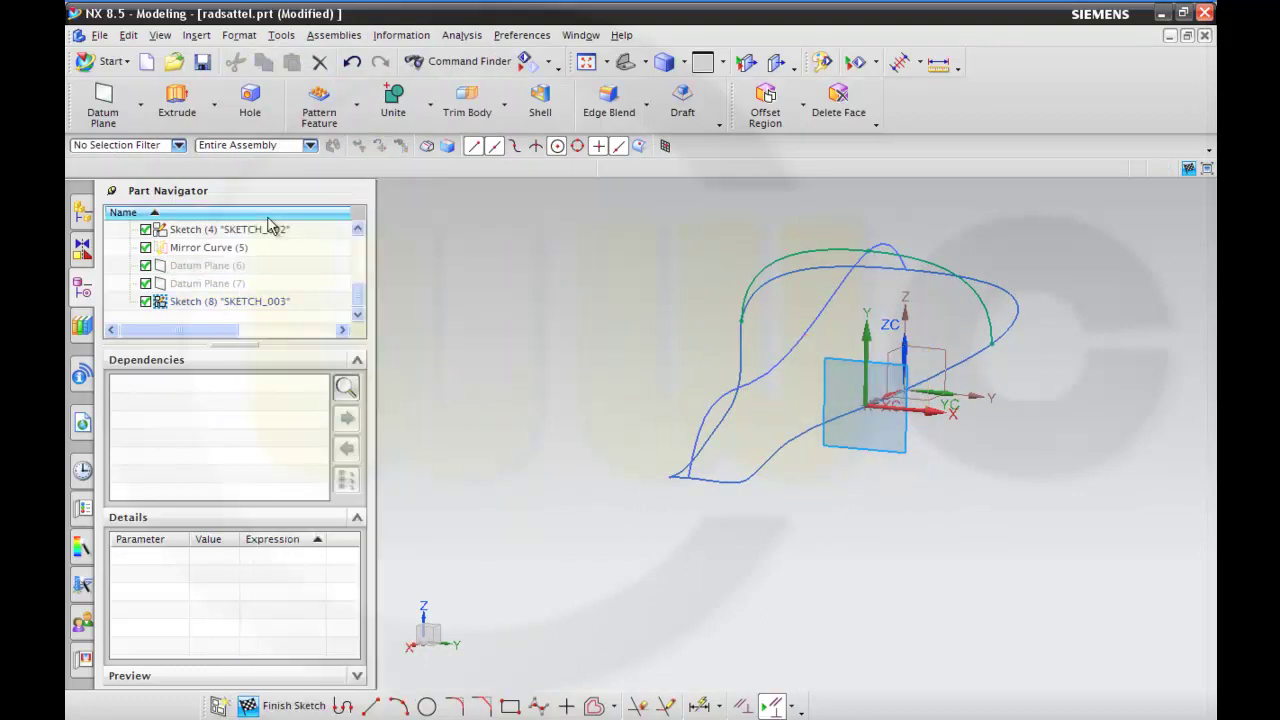
left_click(222, 285)
right_click(222, 285)
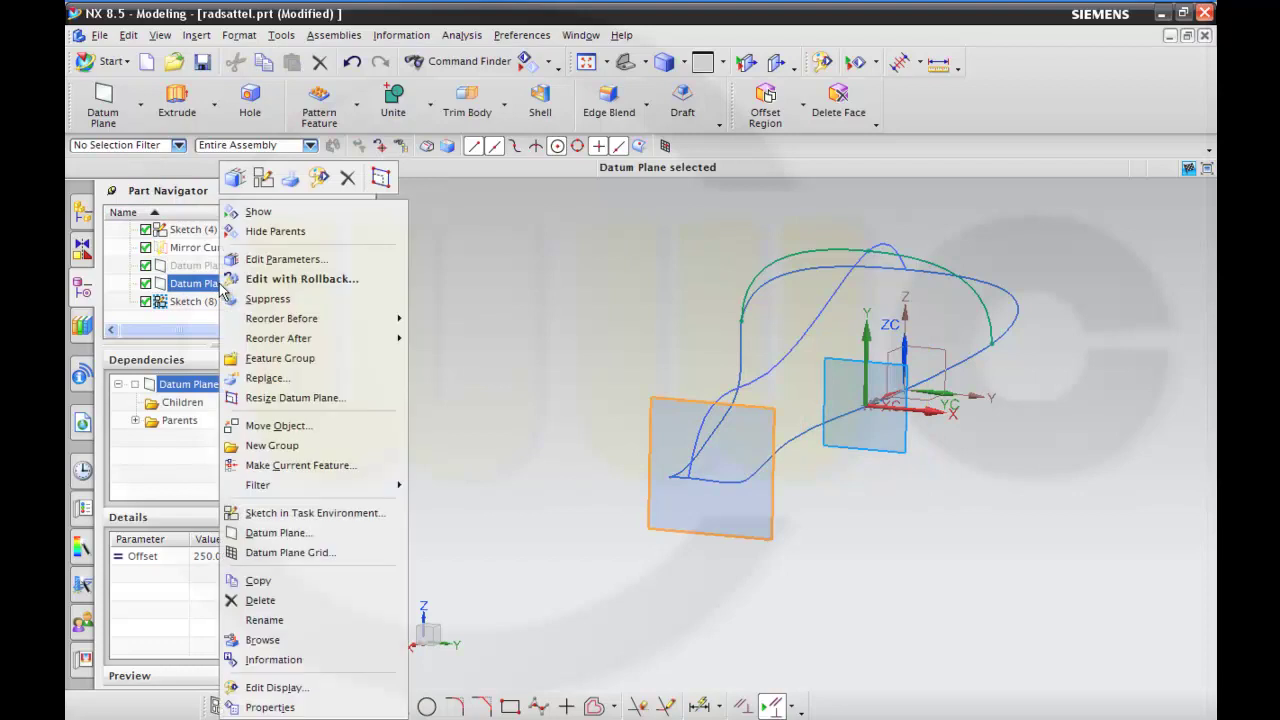
left_click(260, 212)
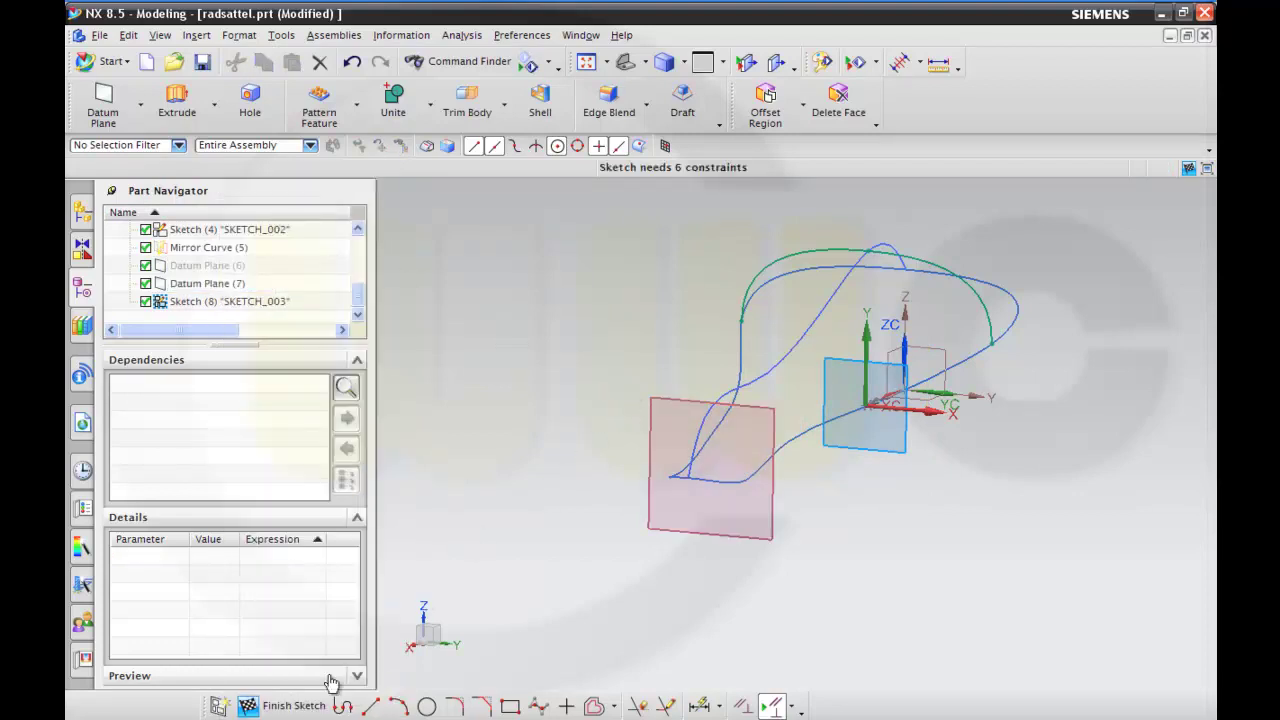
left_click(284, 706)
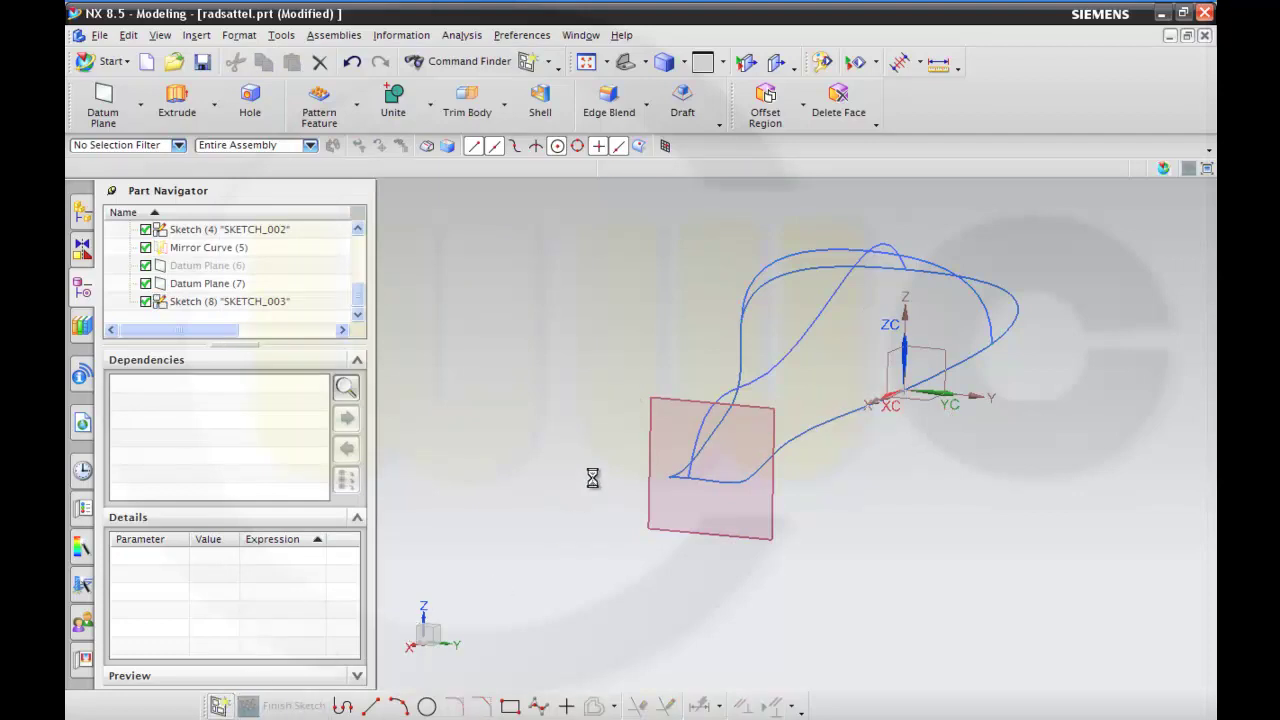
Step: Start a sketch on the 250 mm datum plane and place the first Studio Spline point at its intersection with the outline curve on the positive Y side
left_click(646, 423)
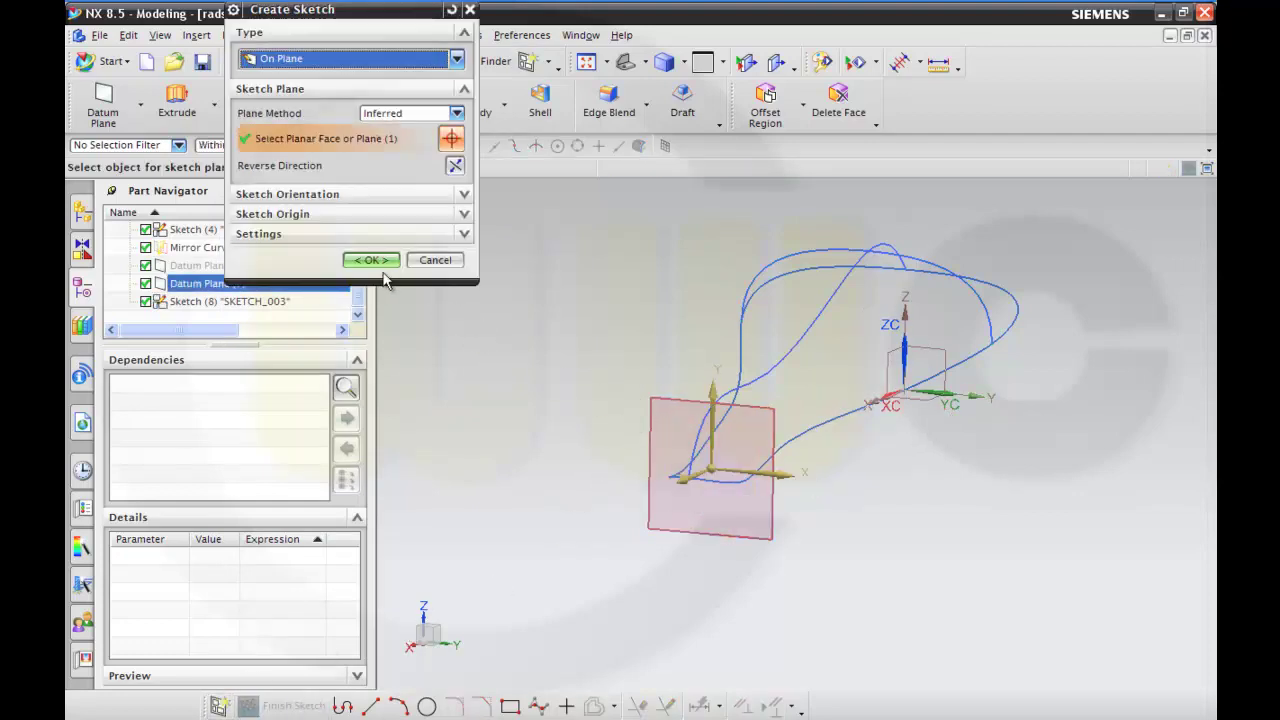
middle_click(596, 399)
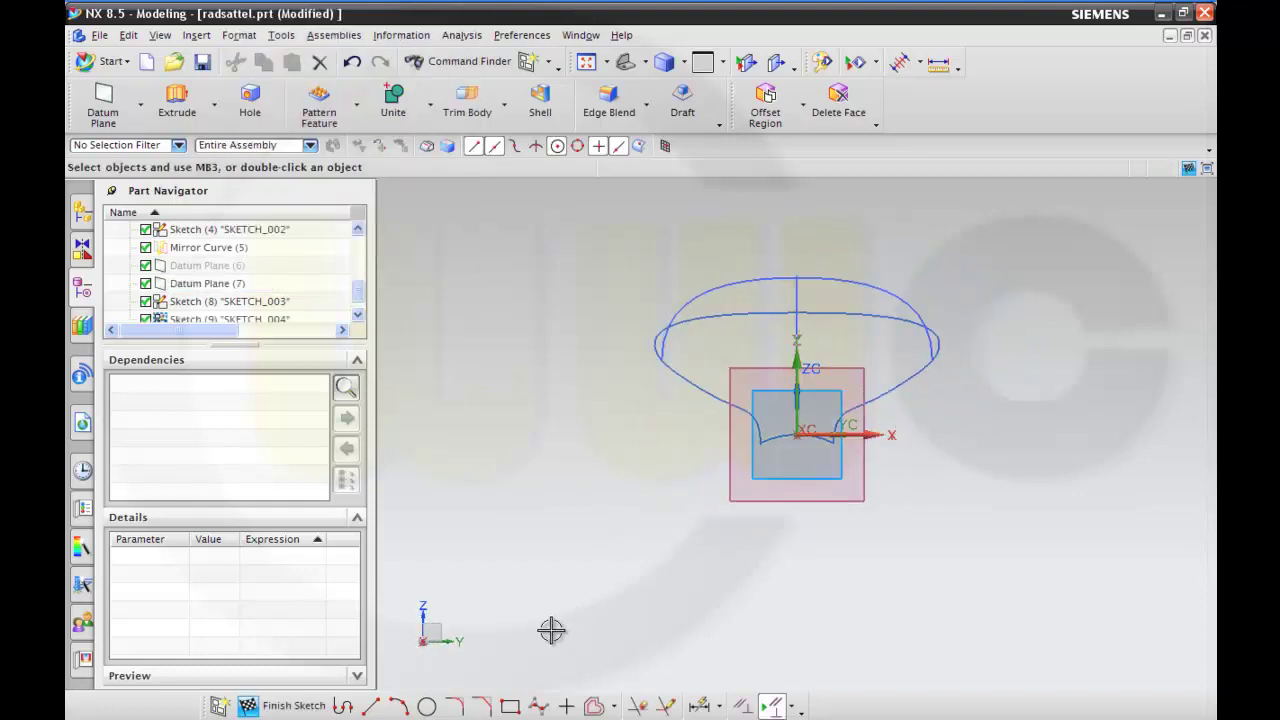
left_click(539, 707)
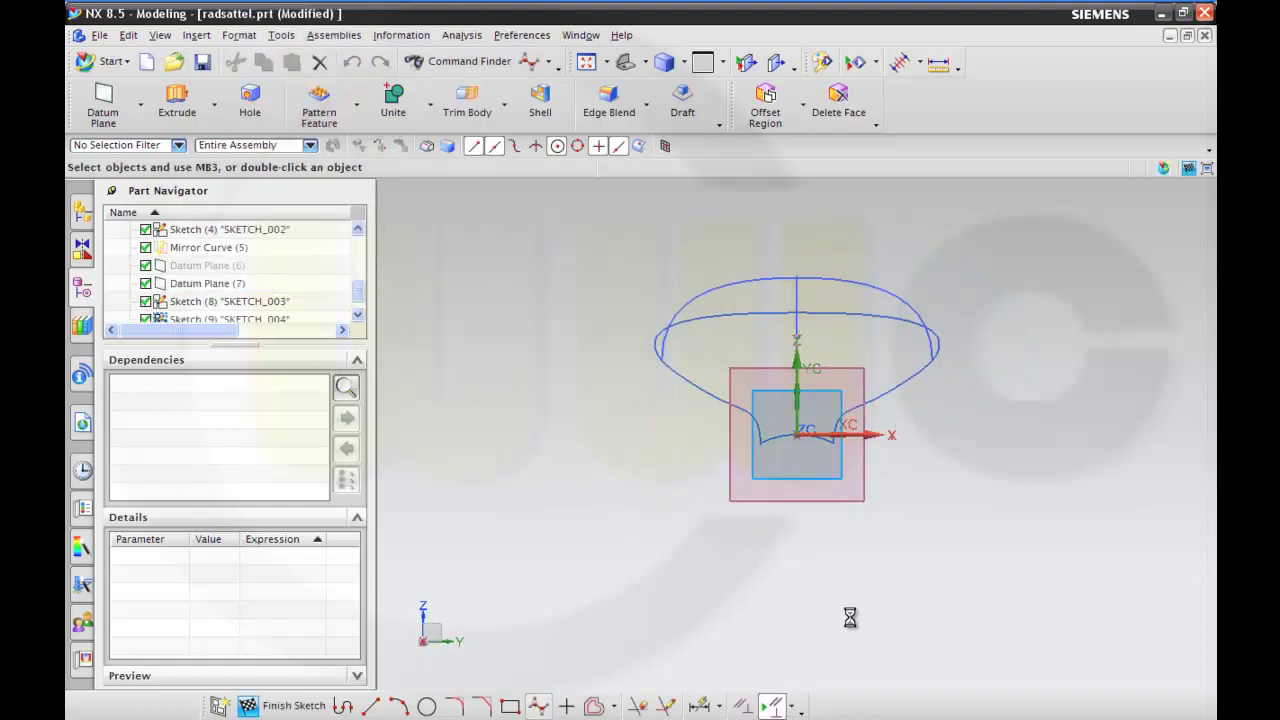
left_click(424, 120)
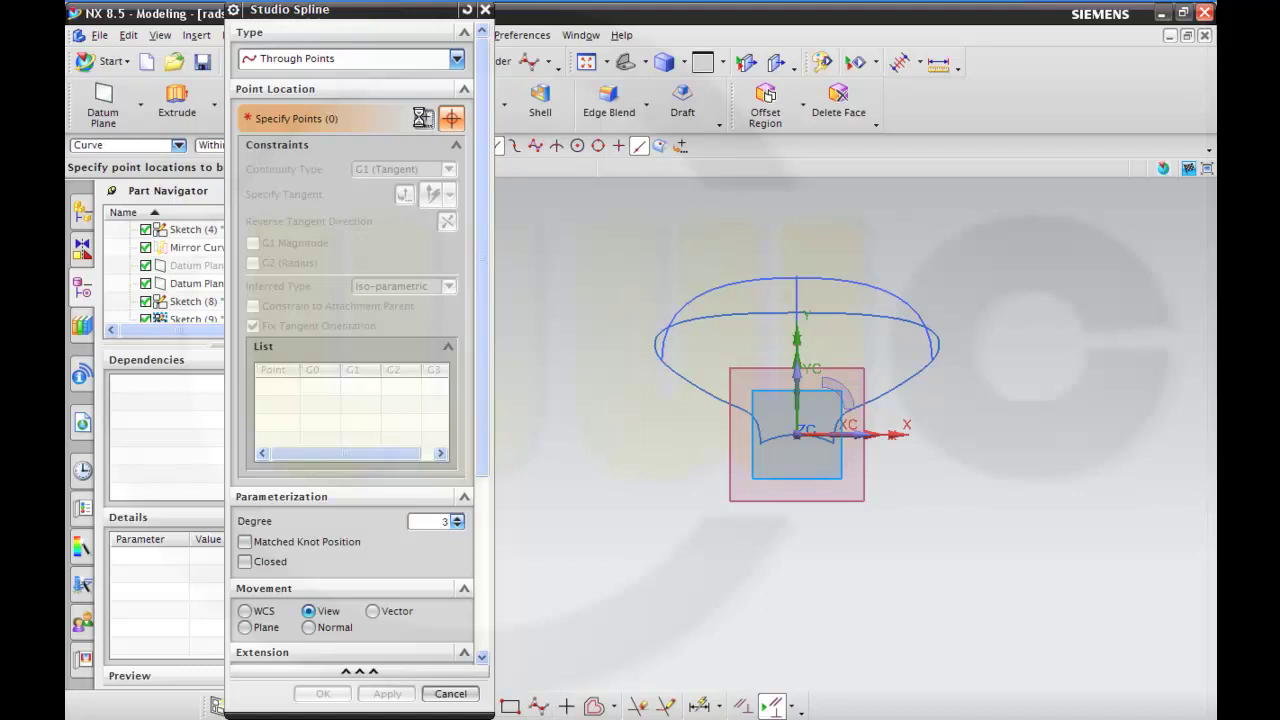
left_click(455, 61)
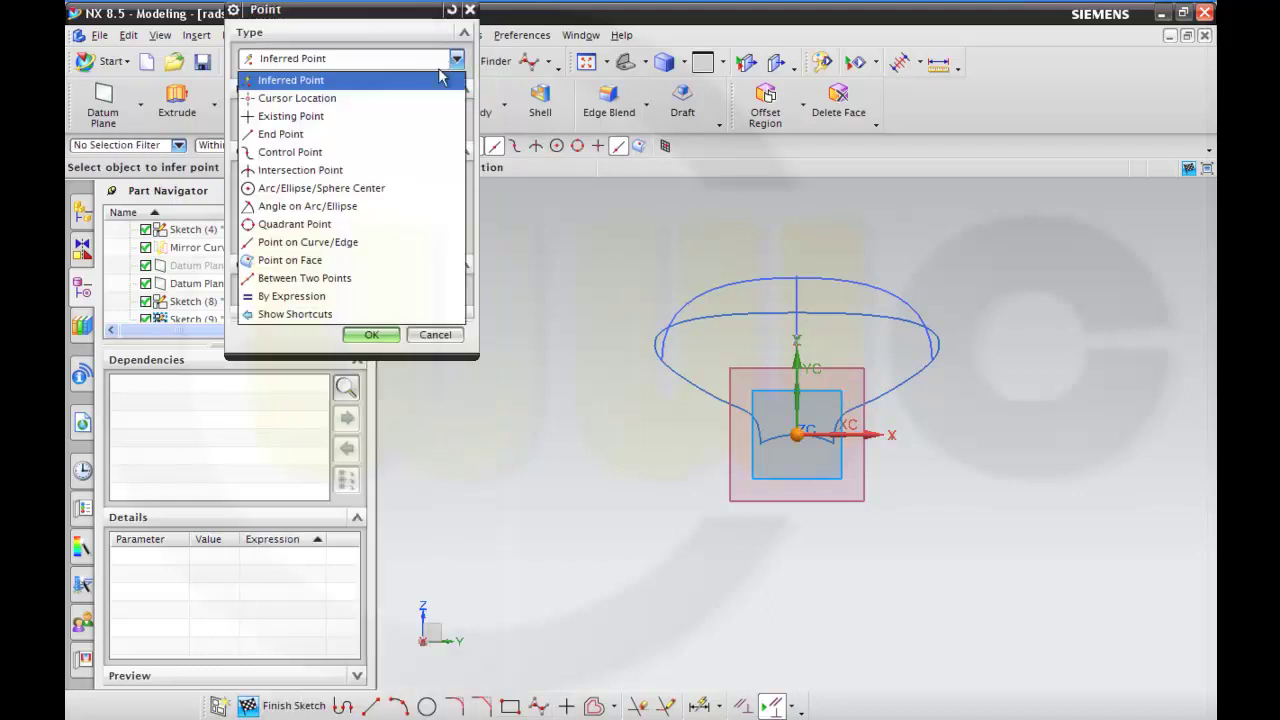
left_click(300, 169)
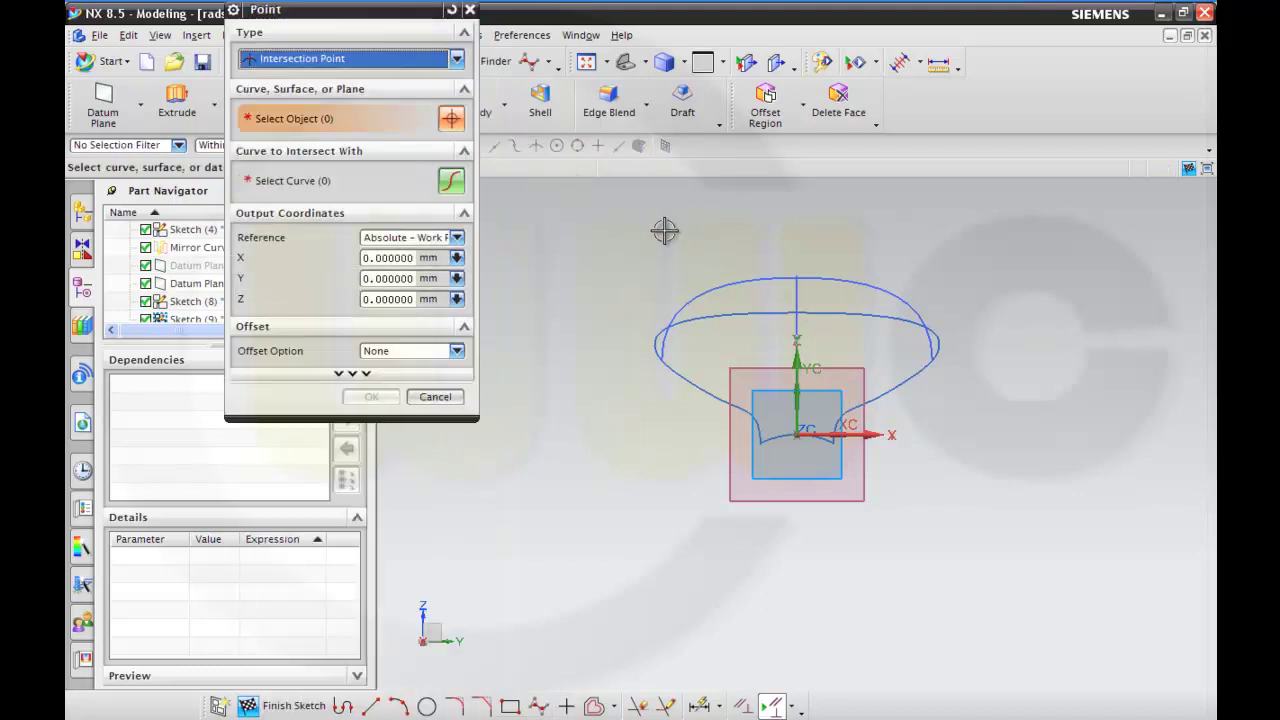
left_click(869, 462)
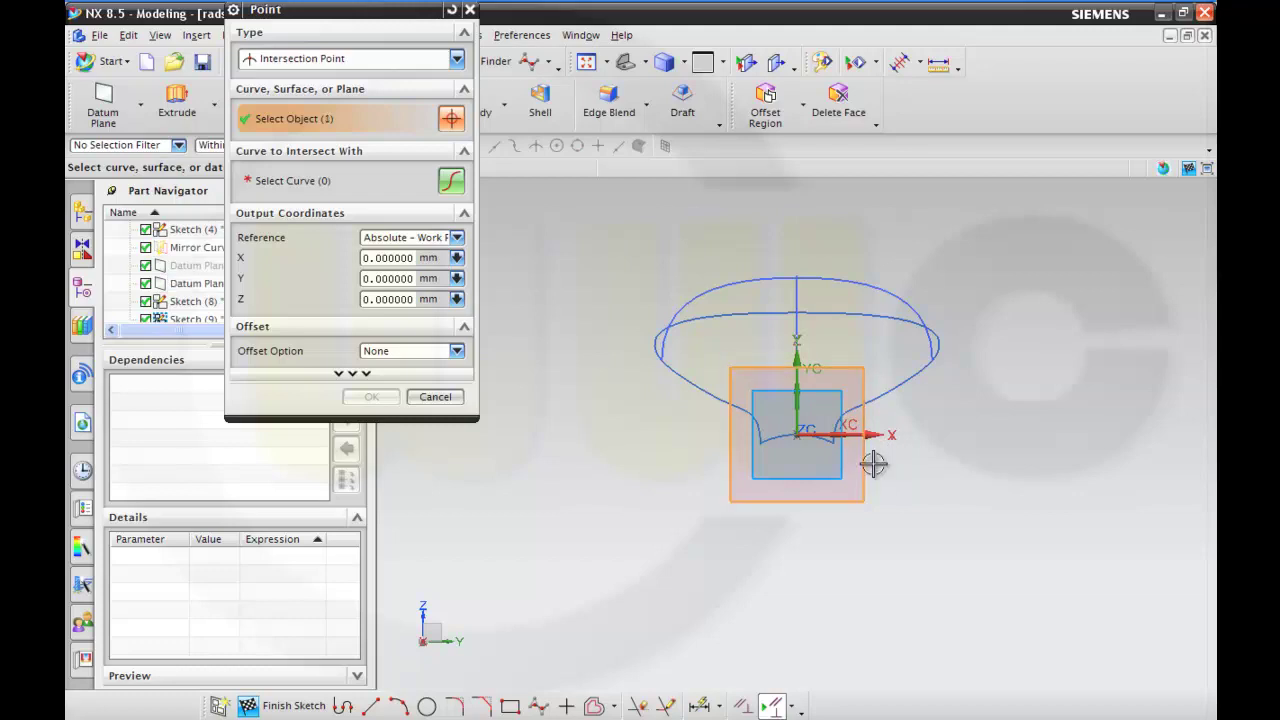
left_click(916, 375)
left_click(376, 396)
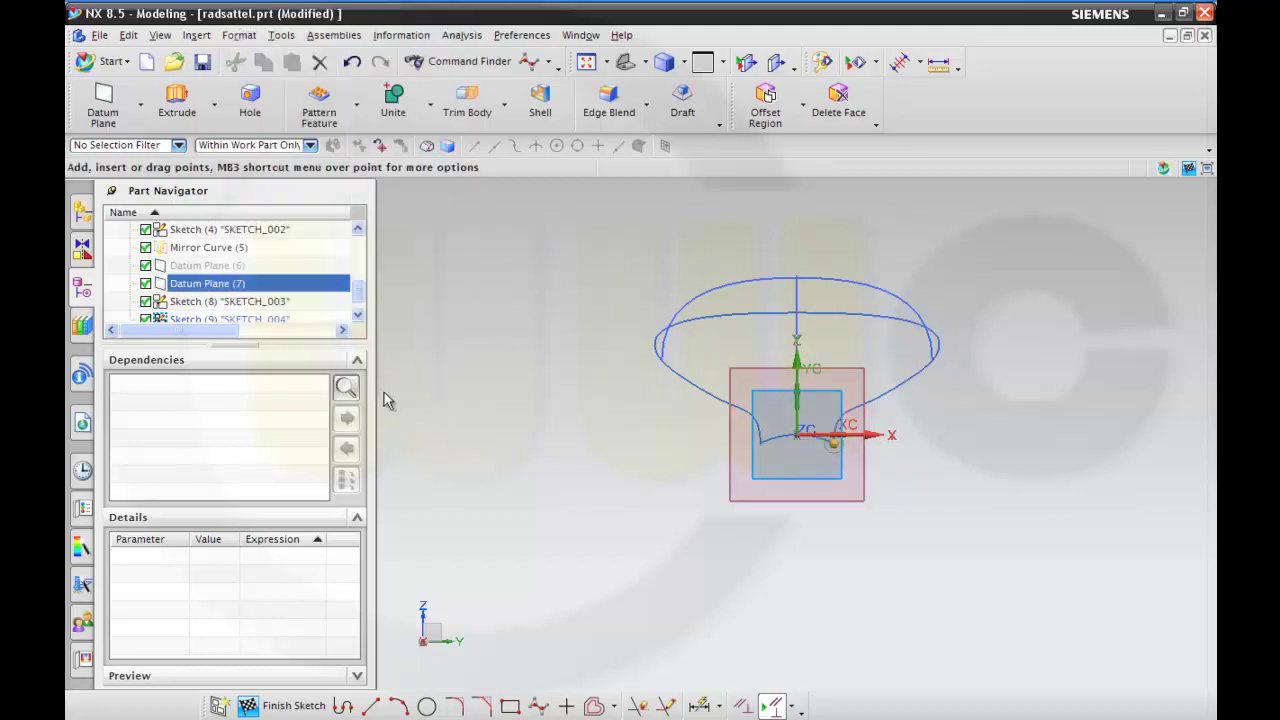
Step: Add the second spline point at the intersection of the 250 mm datum plane with the central profile curve
left_click(424, 120)
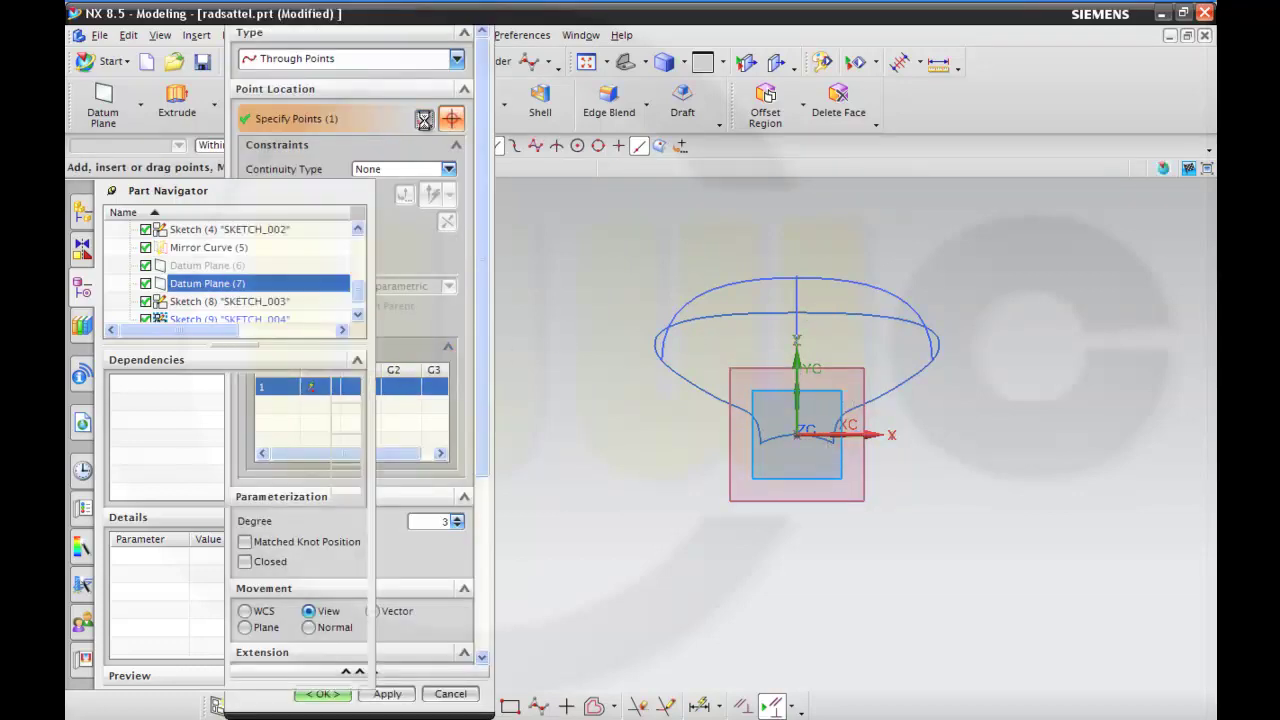
left_click(458, 62)
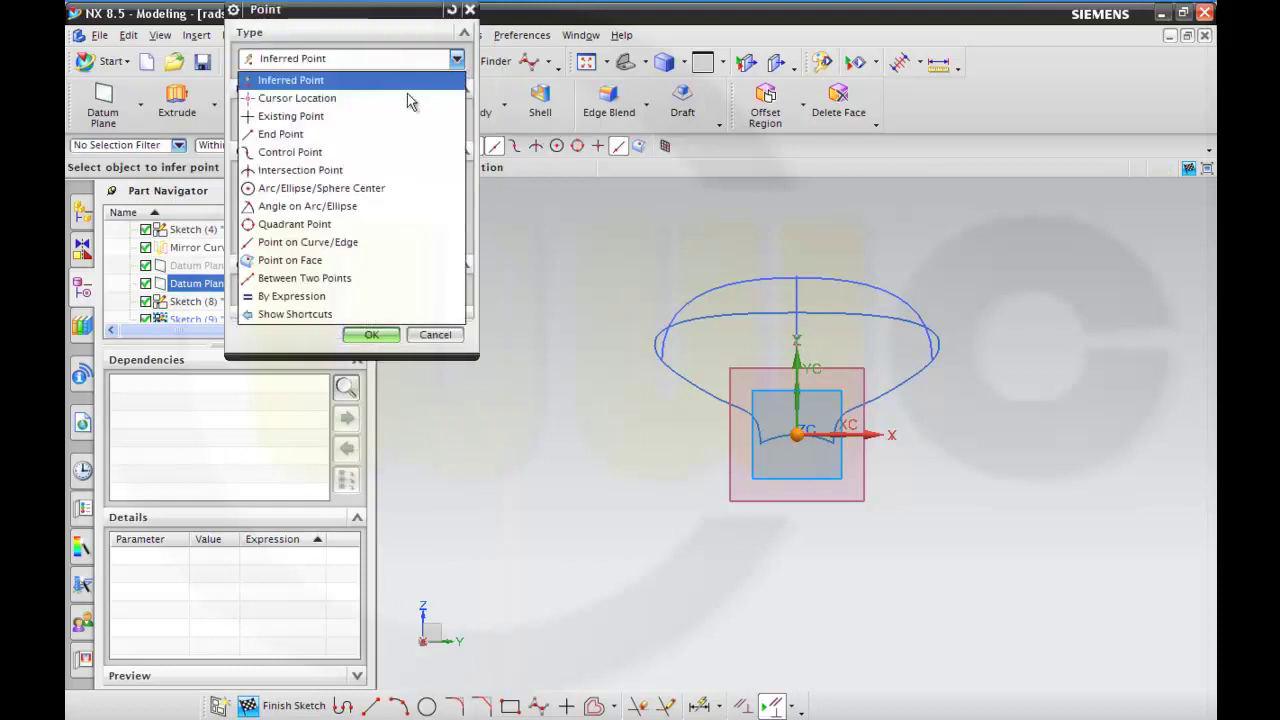
left_click(400, 168)
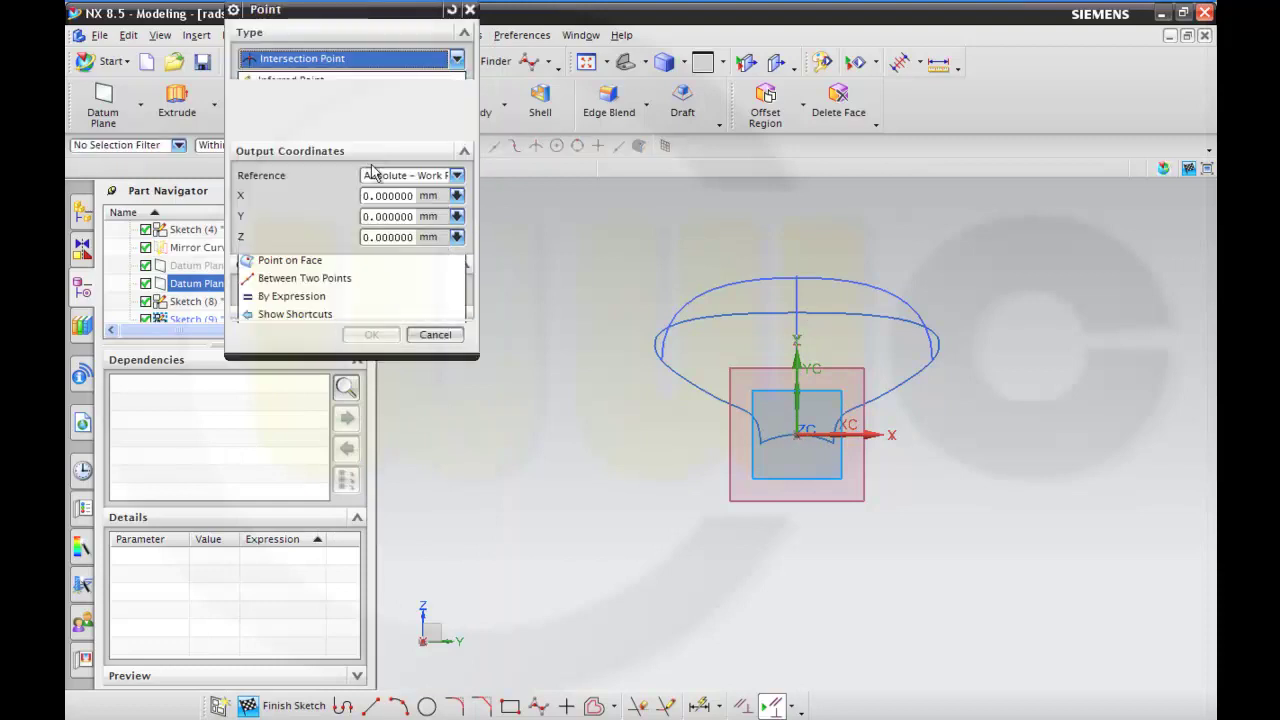
left_click(740, 372)
left_click(797, 305)
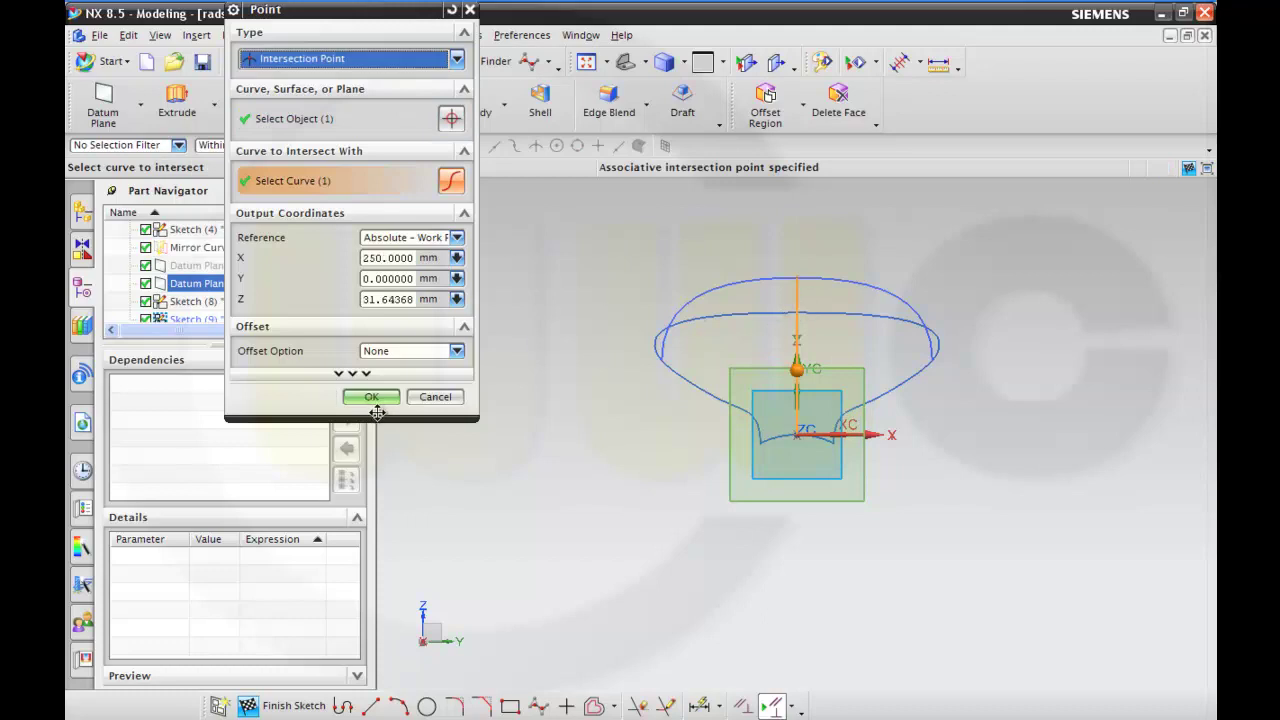
left_click(371, 396)
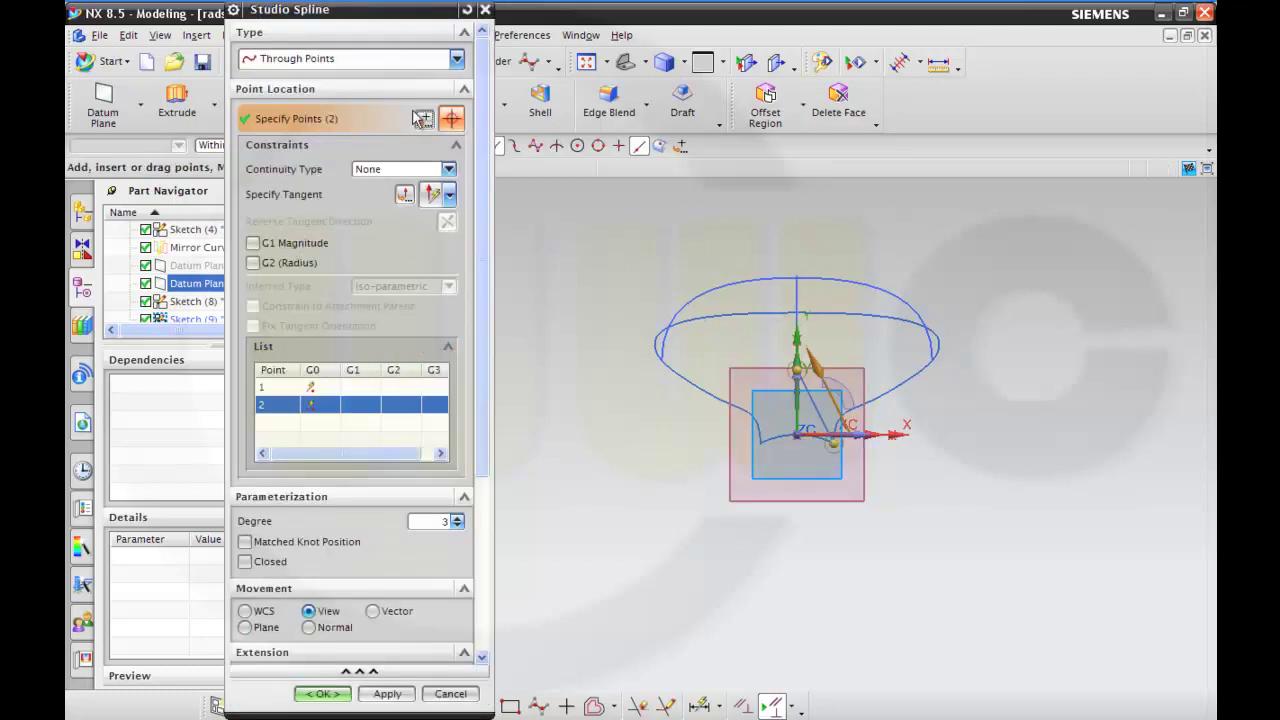
Step: Add the third spline point at the intersection of the 250 mm datum plane with the outline curve on the negative Y side
left_click(452, 60)
left_click(360, 169)
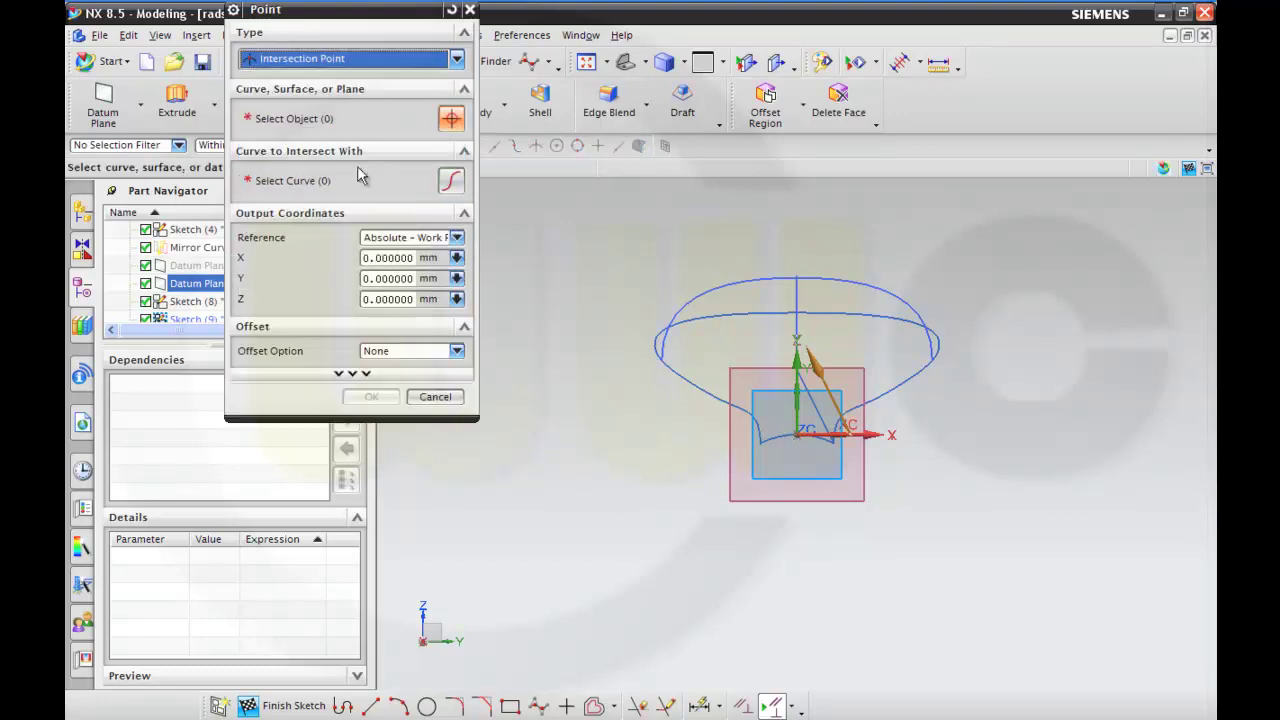
left_click(720, 430)
left_click(701, 388)
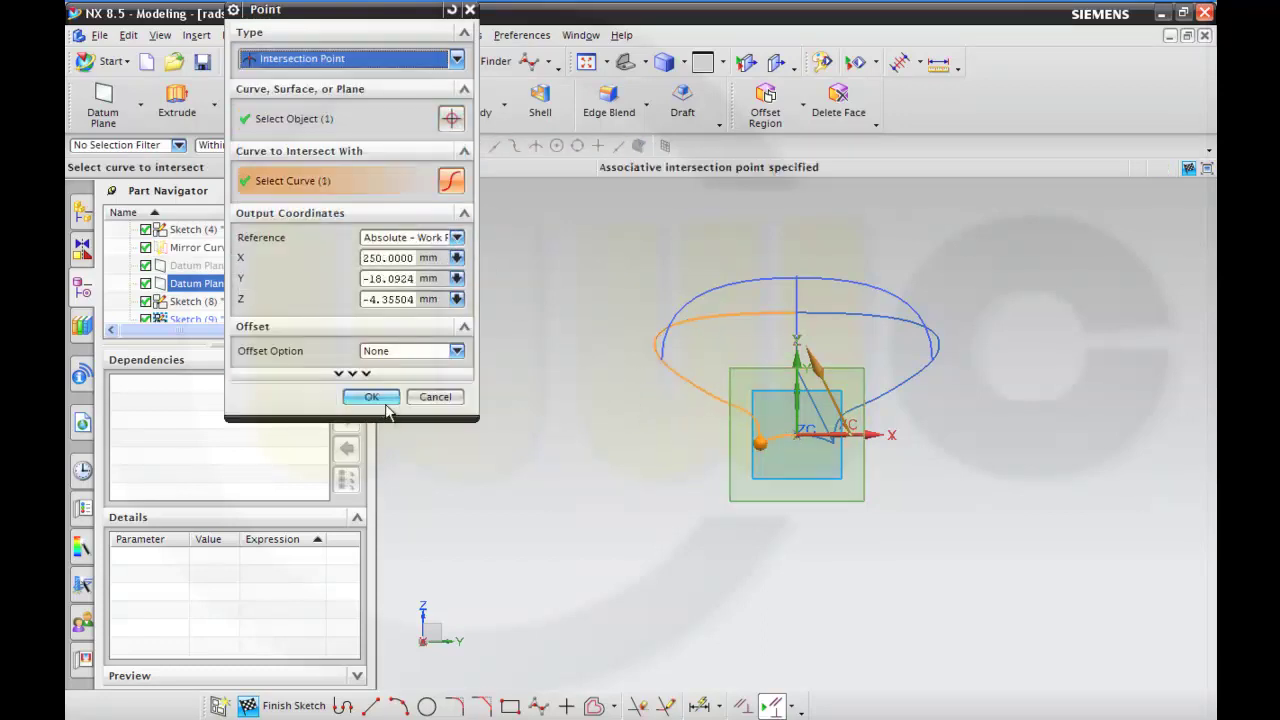
left_click(385, 400)
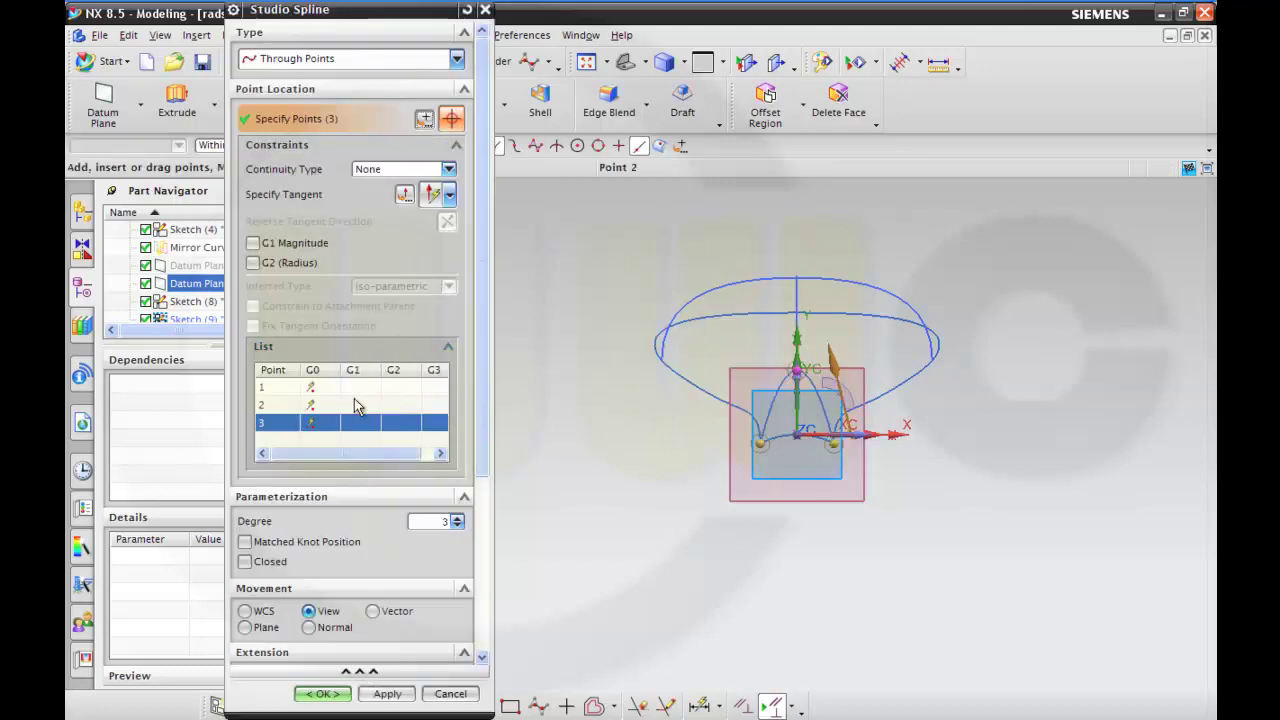
Step: Give the nose spline G1 (Tangent) ends, along -YC at point 3 and YC at point 1, and create it
left_click(253, 243)
left_click(450, 195)
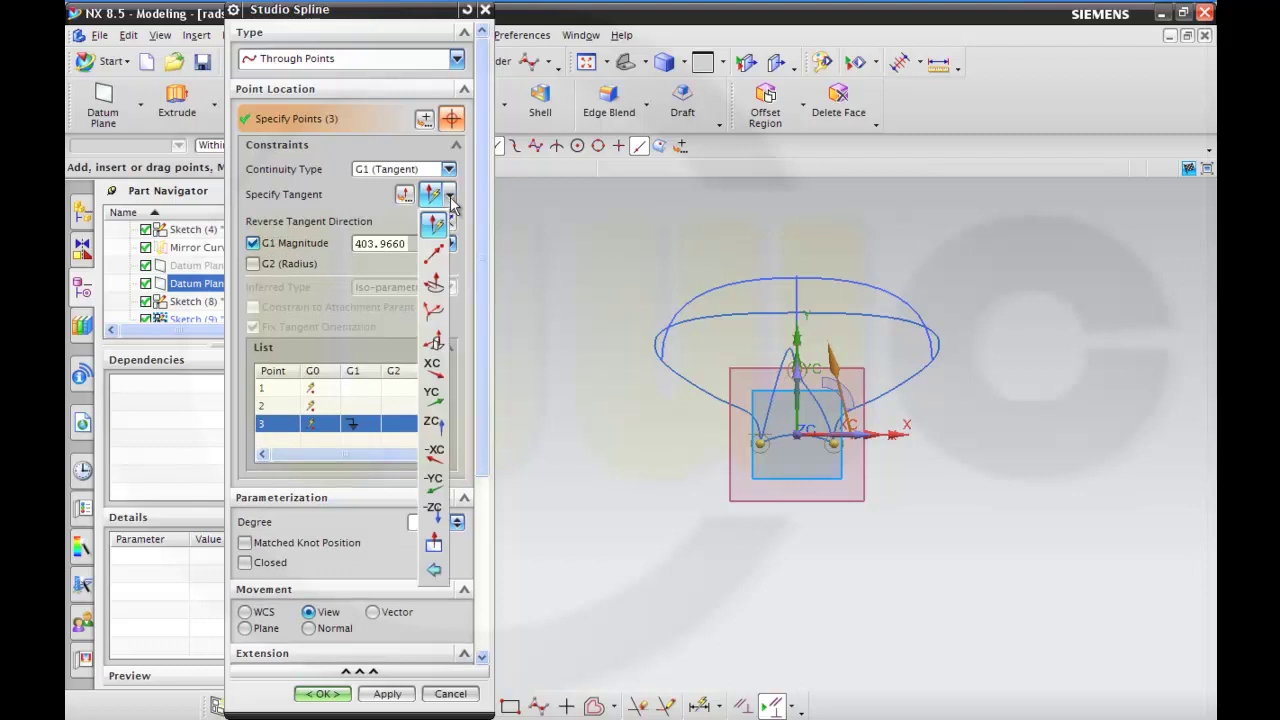
left_click(430, 478)
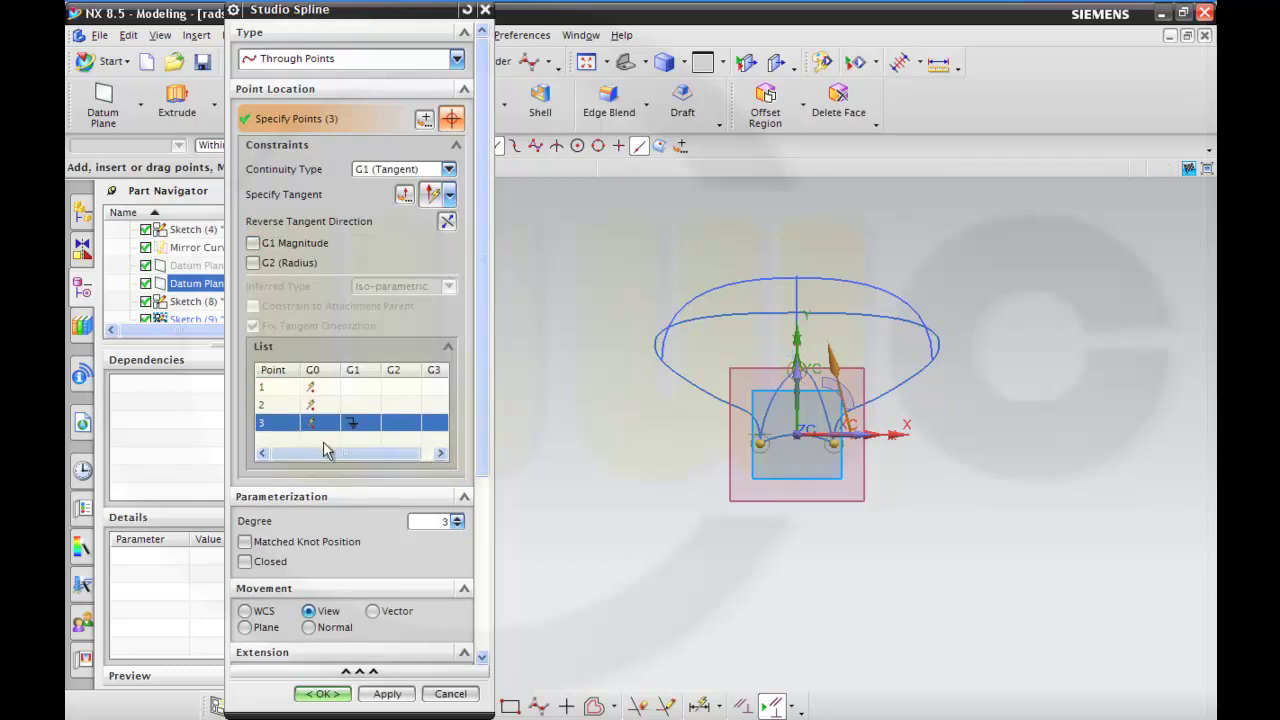
left_click(331, 386)
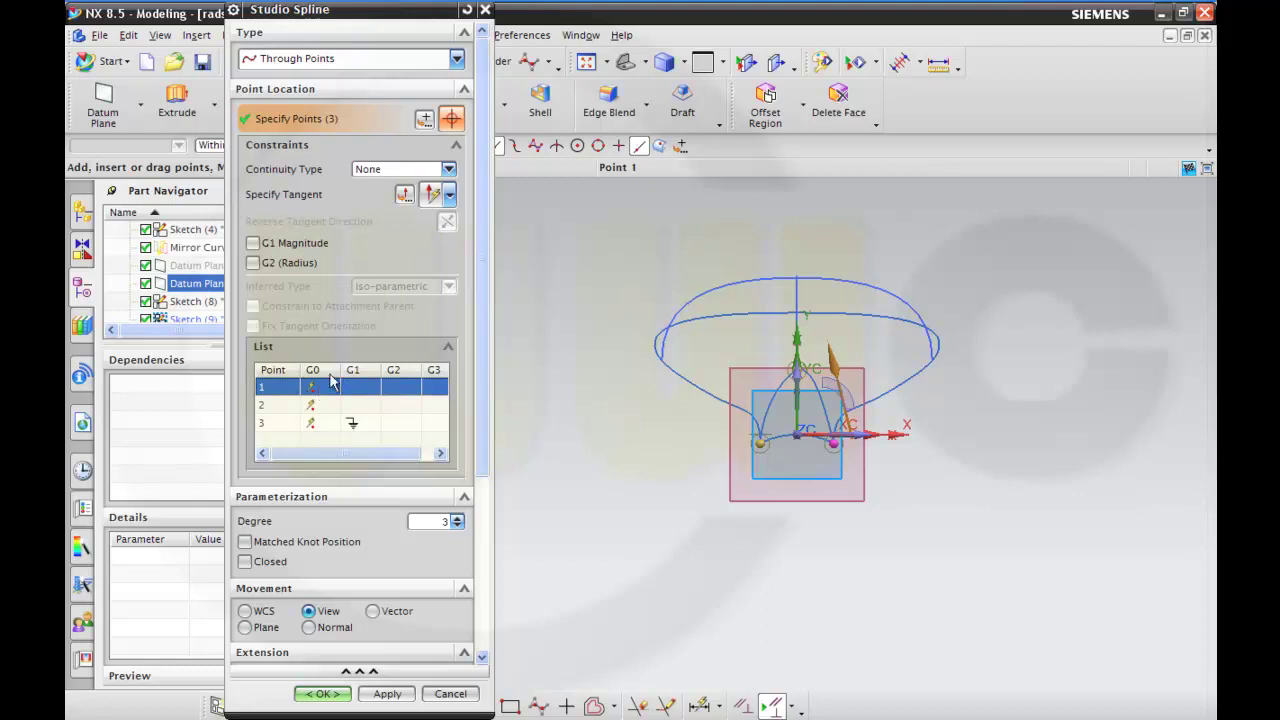
left_click(285, 242)
left_click(450, 195)
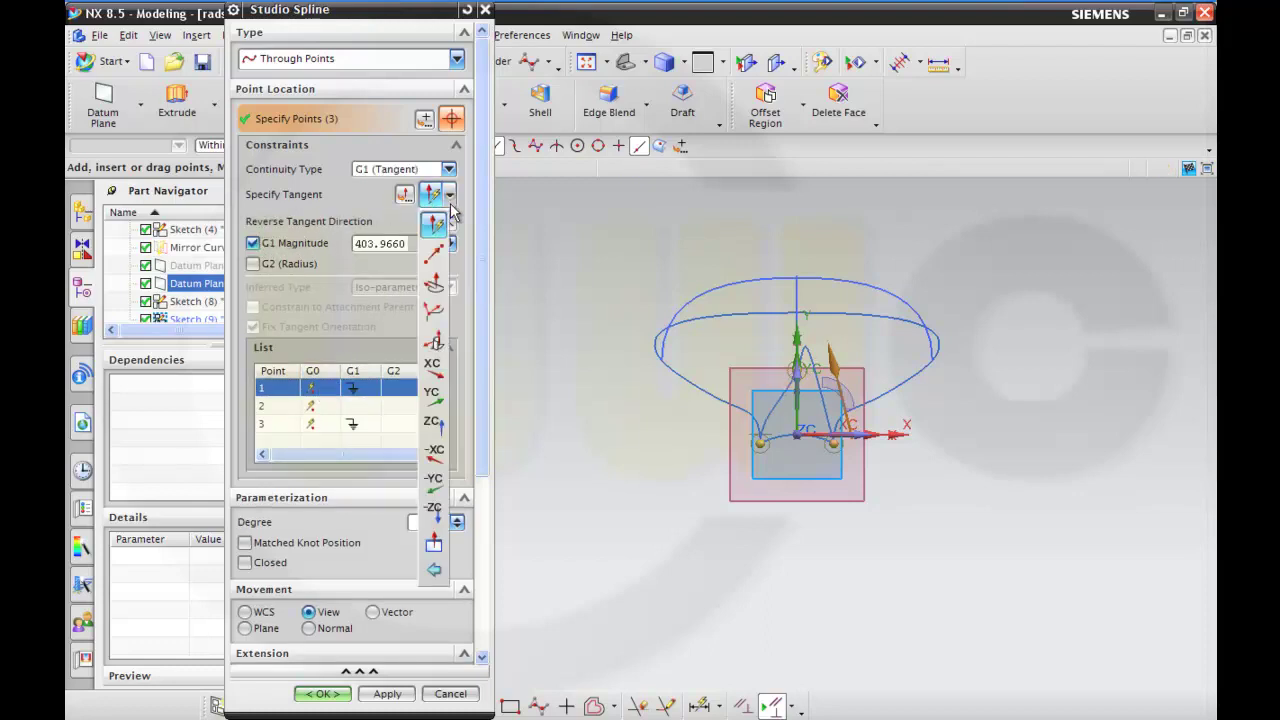
left_click(432, 400)
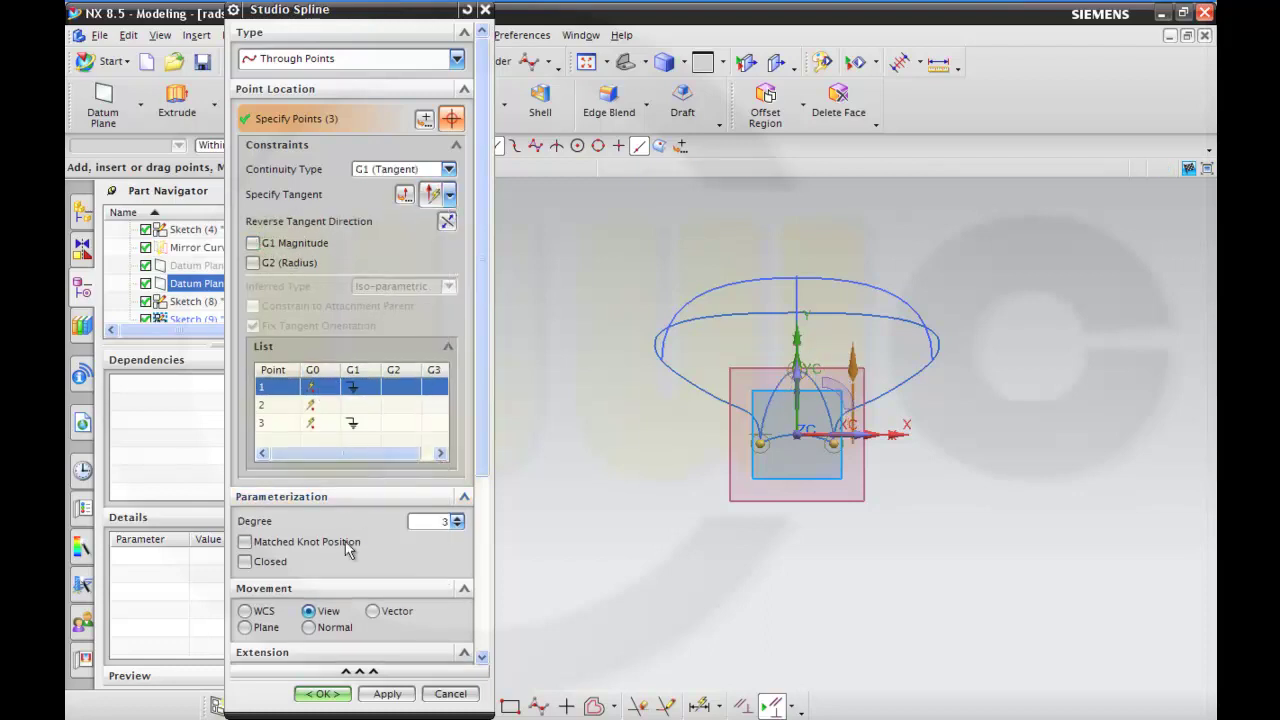
left_click(333, 694)
Step: Finish the nose cross-section sketch and hide the 250 mm datum plane
mouse_move(580, 497)
middle_mouse_down()
mouse_move(583, 486)
mouse_move(567, 486)
middle_mouse_up()
middle_click_drag(537, 437, 546, 456)
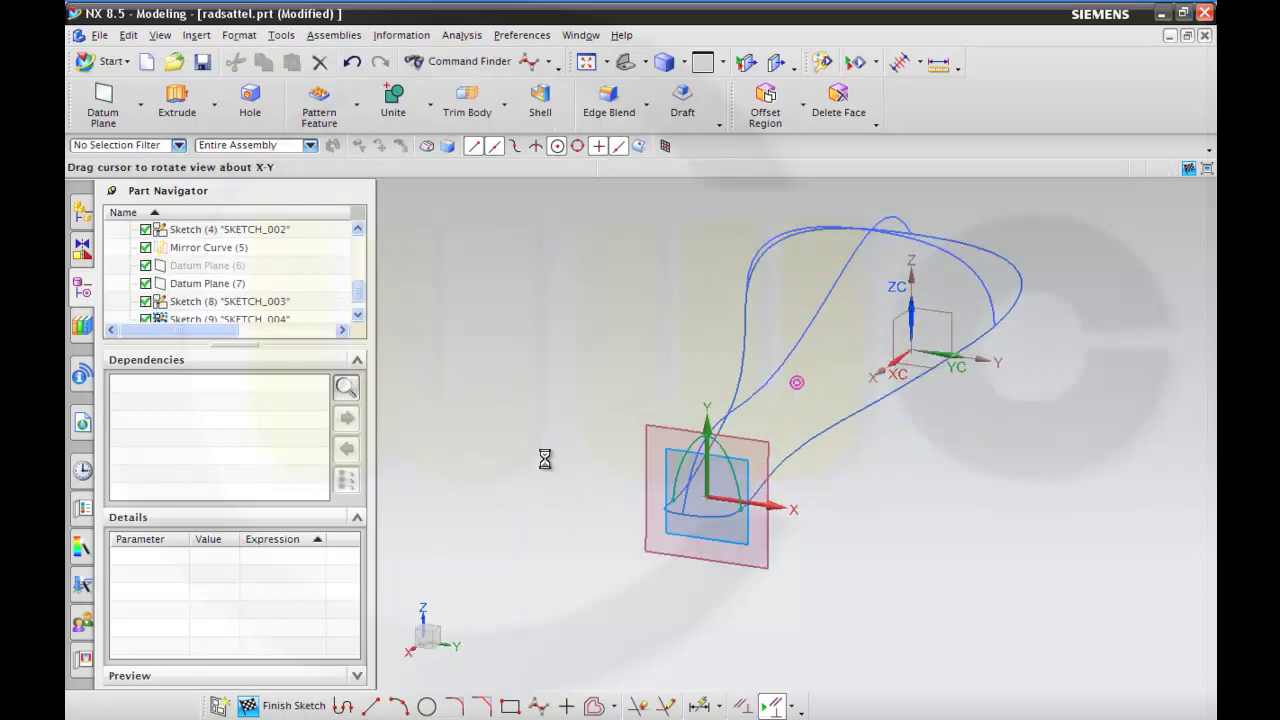
left_click(290, 705)
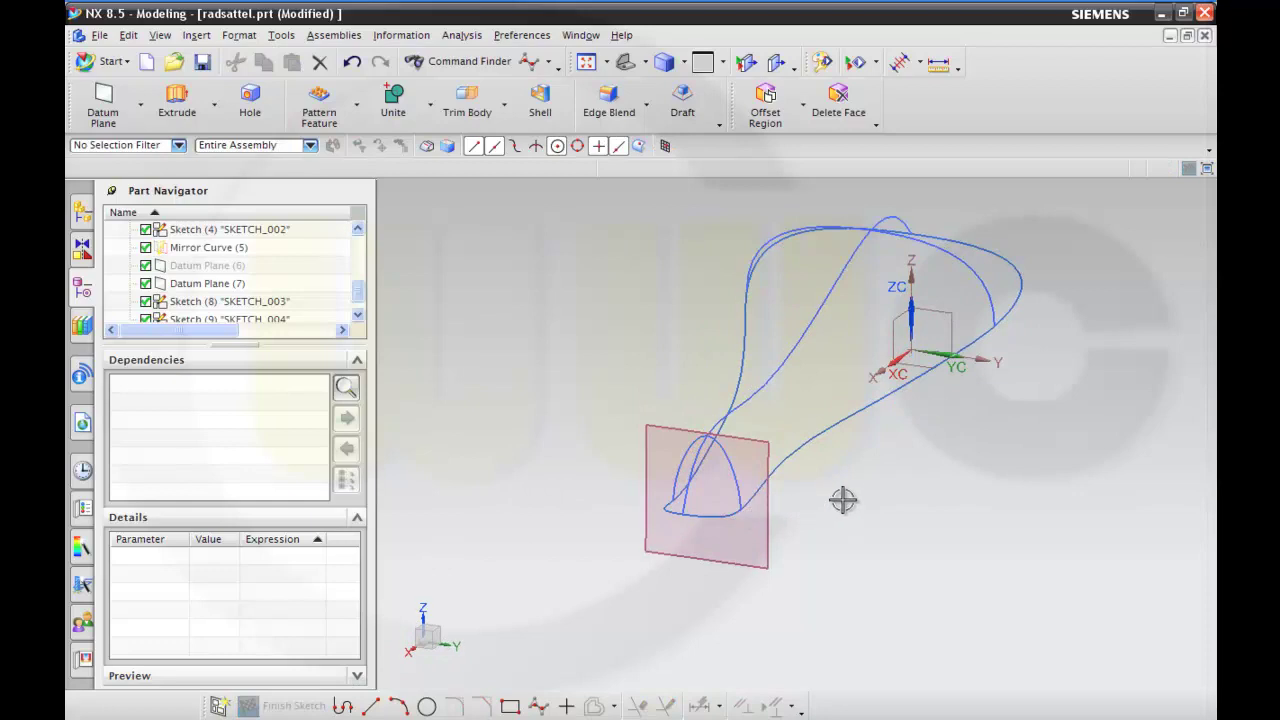
middle_click_drag(843, 500, 843, 508)
right_click(750, 478)
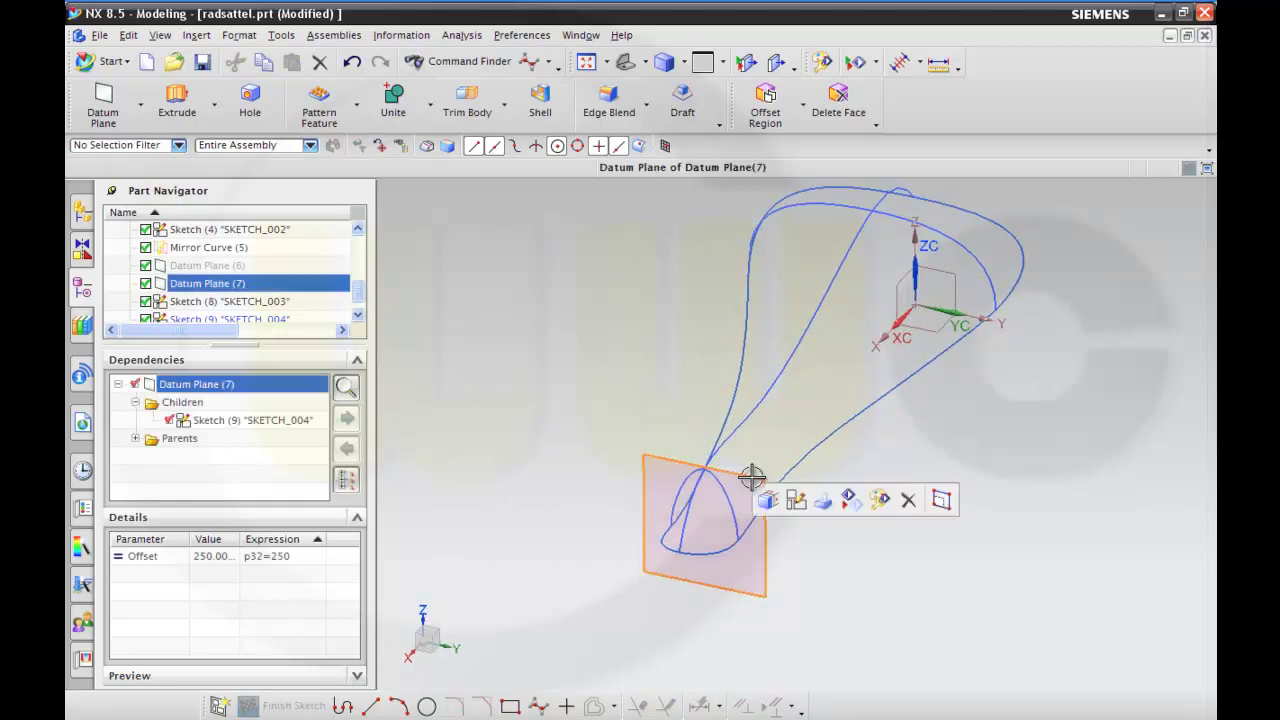
left_click(789, 88)
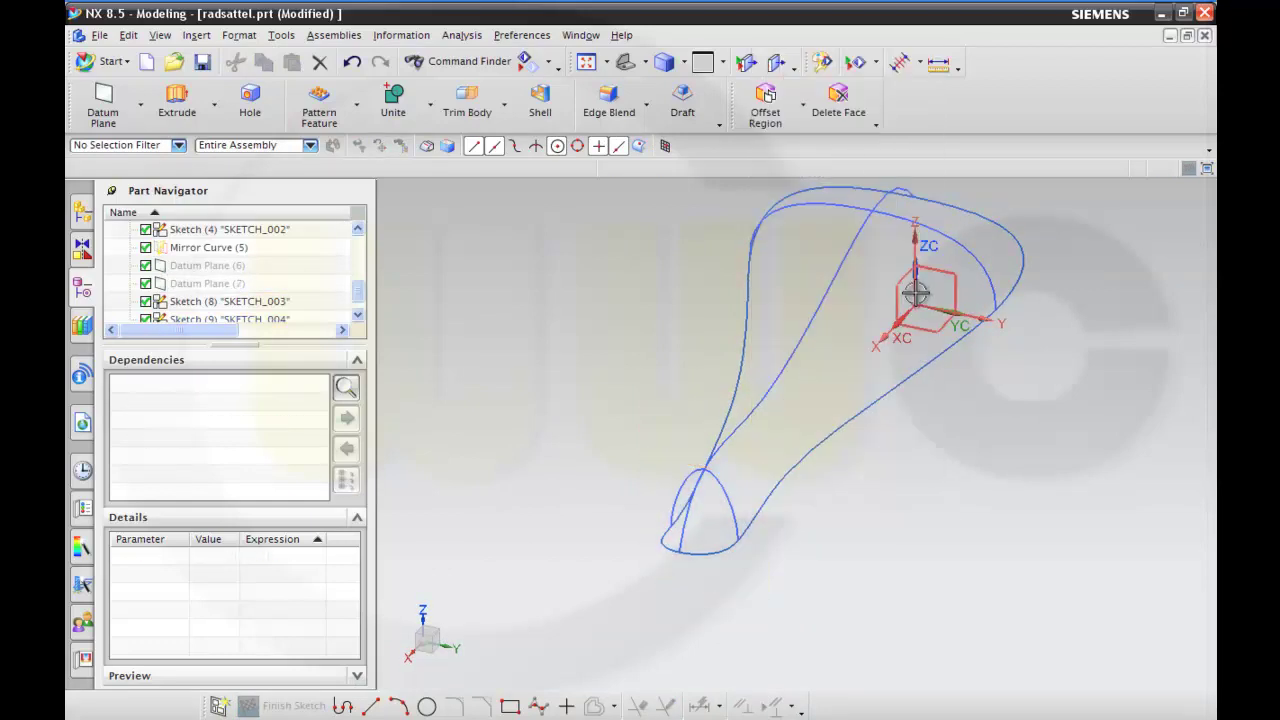
Step: Show both the 50 mm and the 250 mm offset datum planes
middle_click_drag(966, 343, 1020, 215)
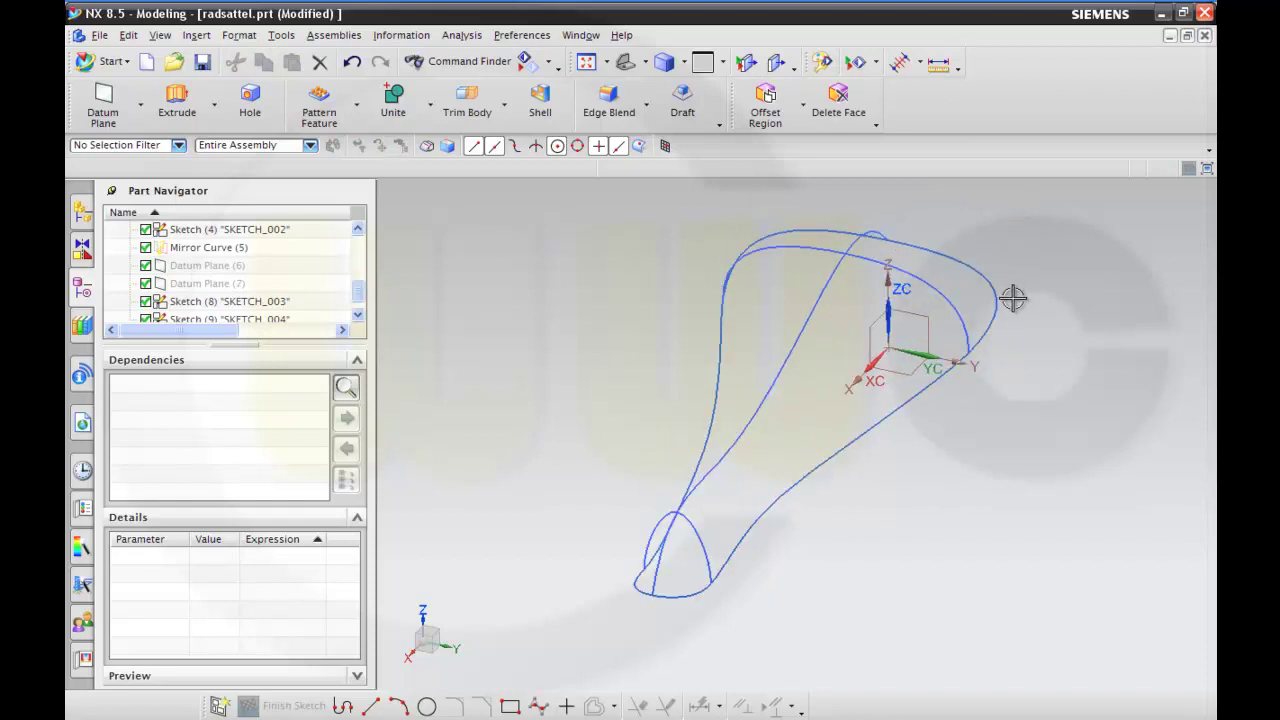
key("ctrl+z")
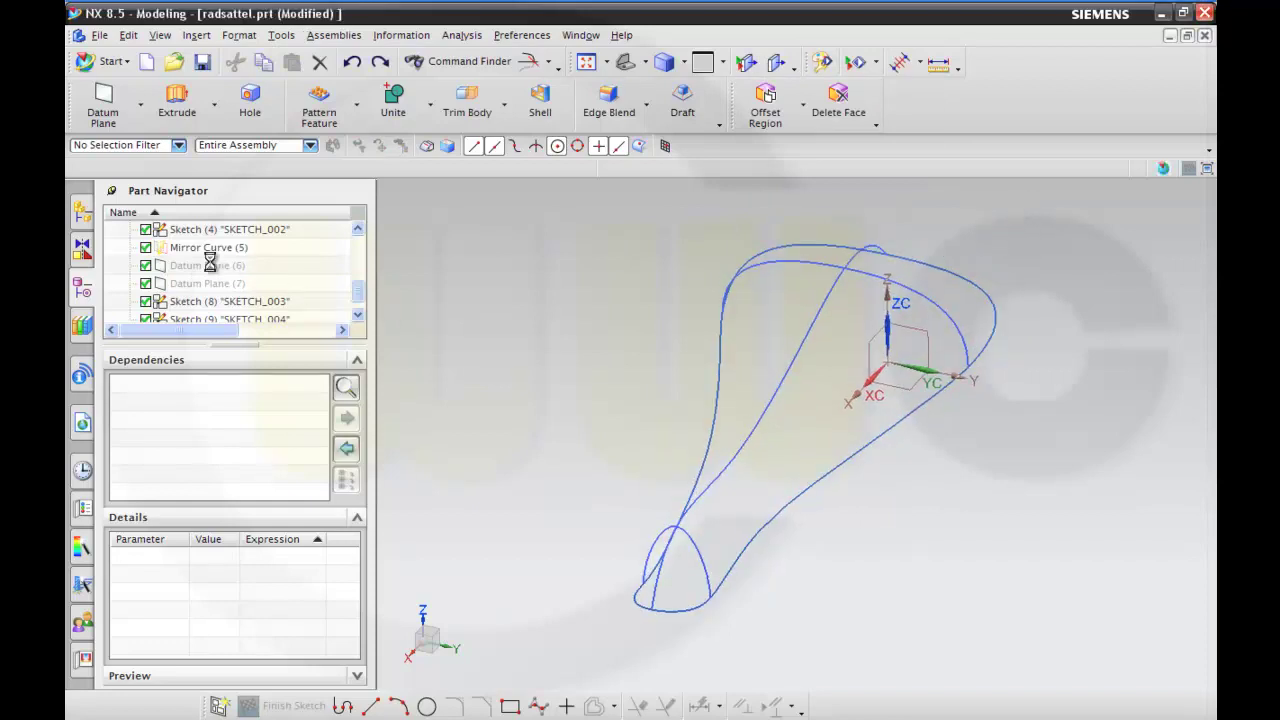
left_click(215, 265)
left_click(223, 284, "ctrl")
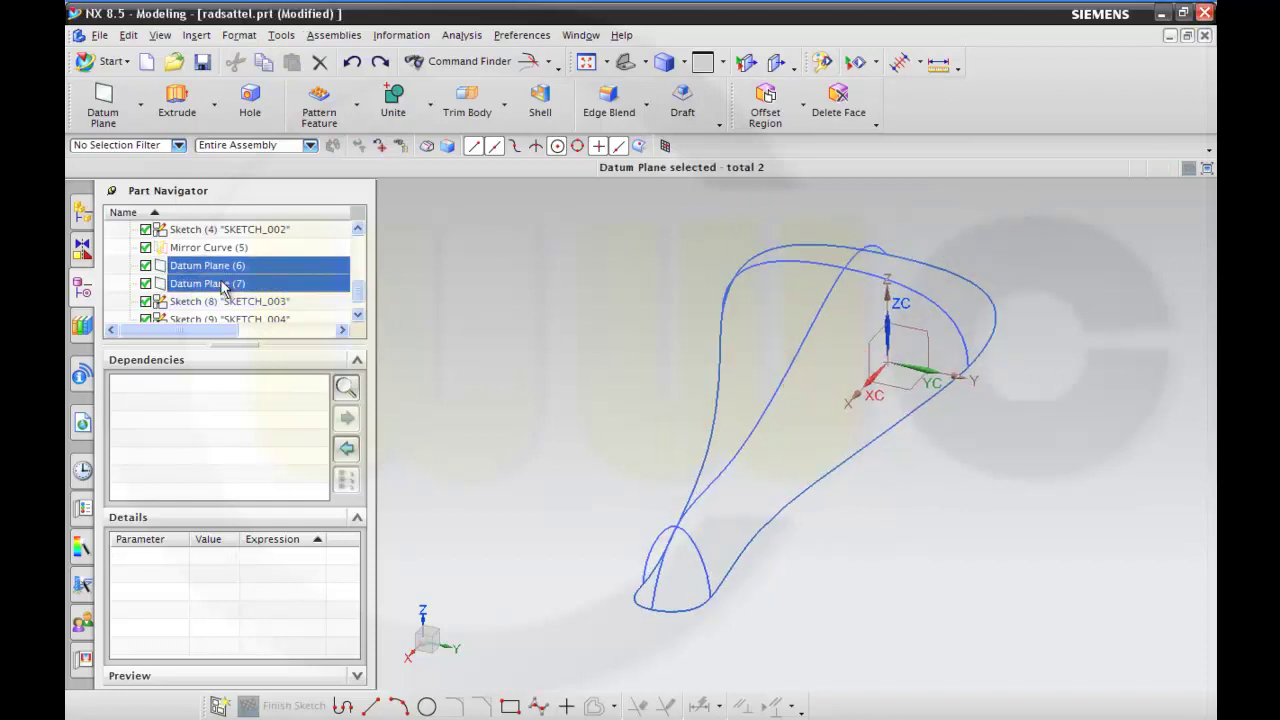
right_click(223, 284)
left_click(247, 290)
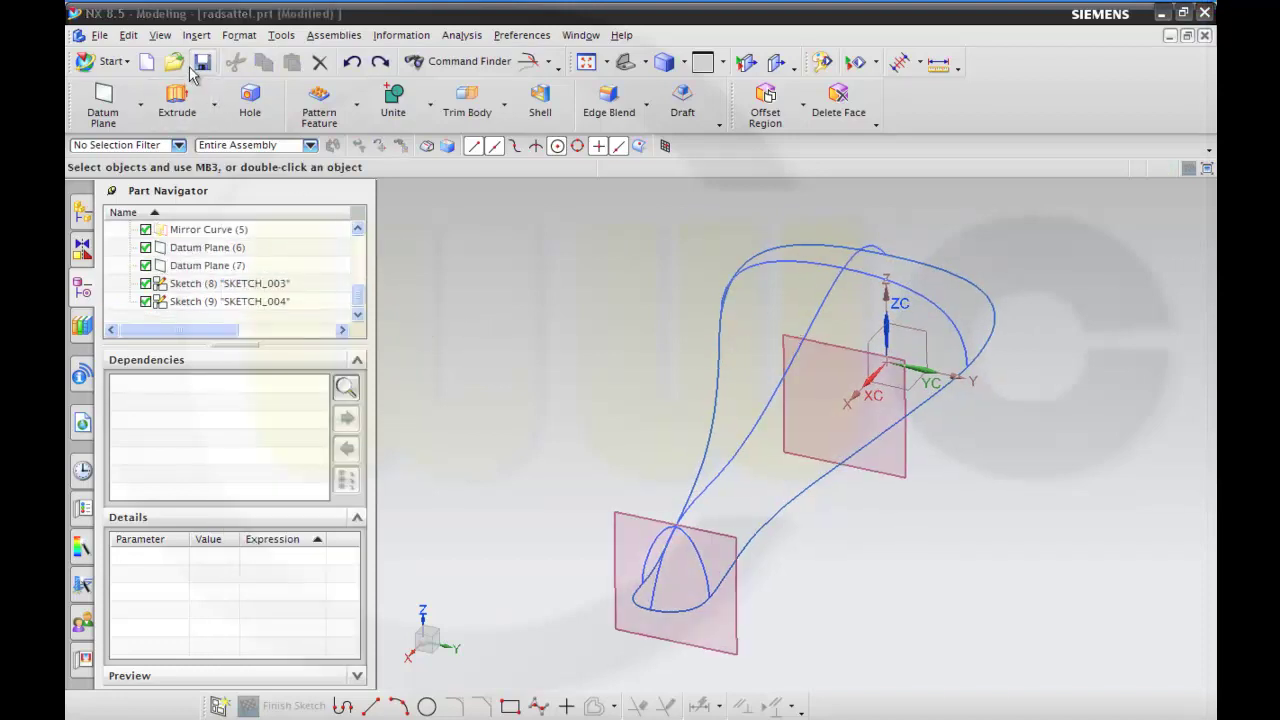
Step: Trim the saddle's centre guide curve with End to Trim set to End, bounded by the 250 mm and 50 mm datum planes, to produce the middle segment
left_click(138, 40)
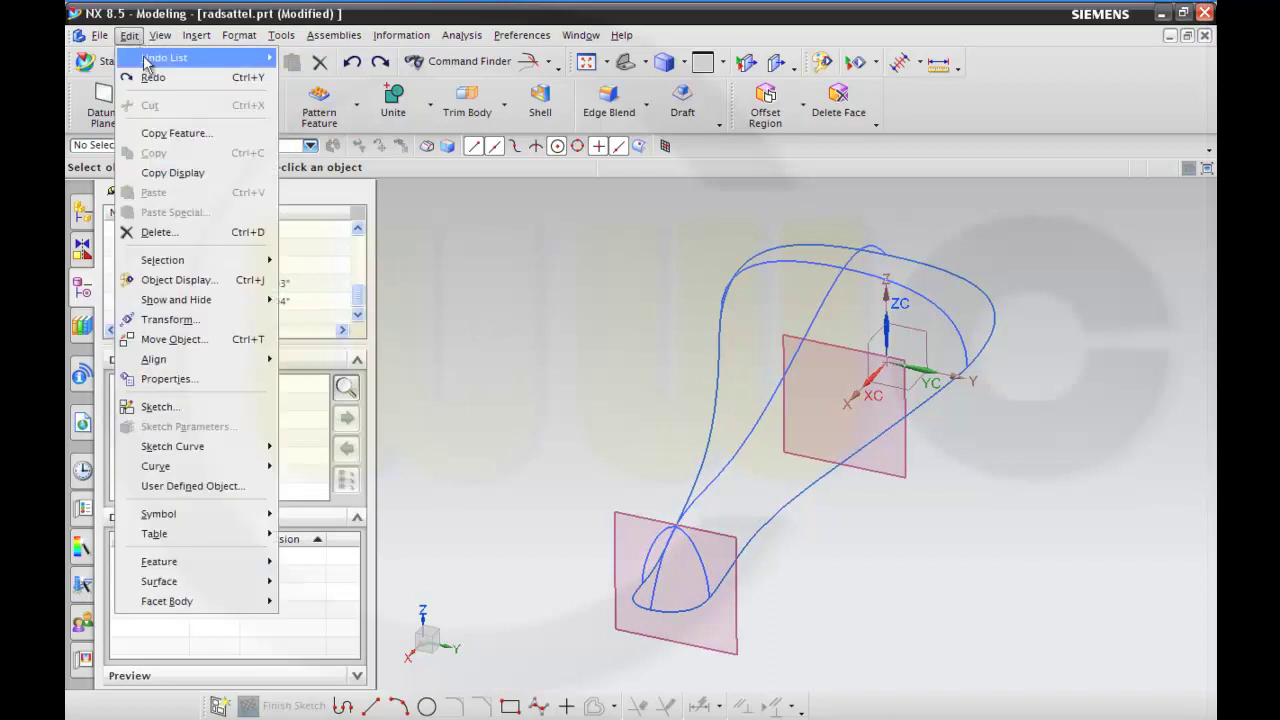
mouse_move(245, 470)
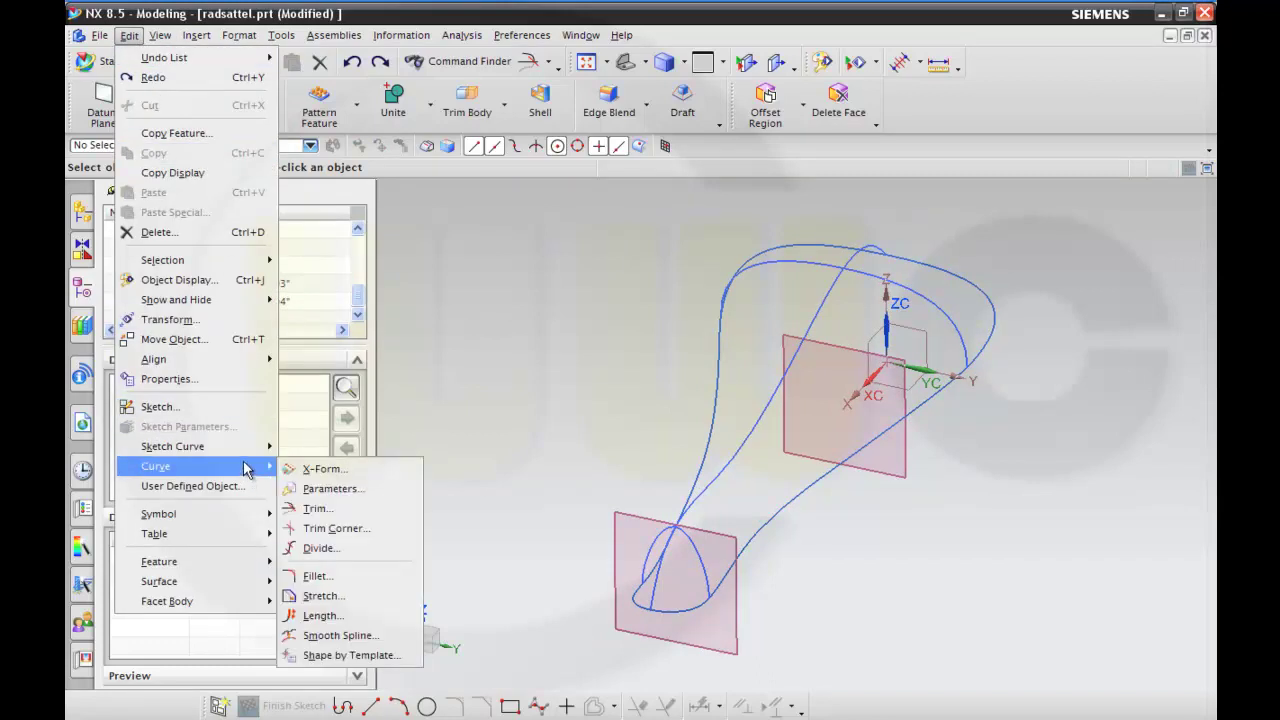
left_click(316, 508)
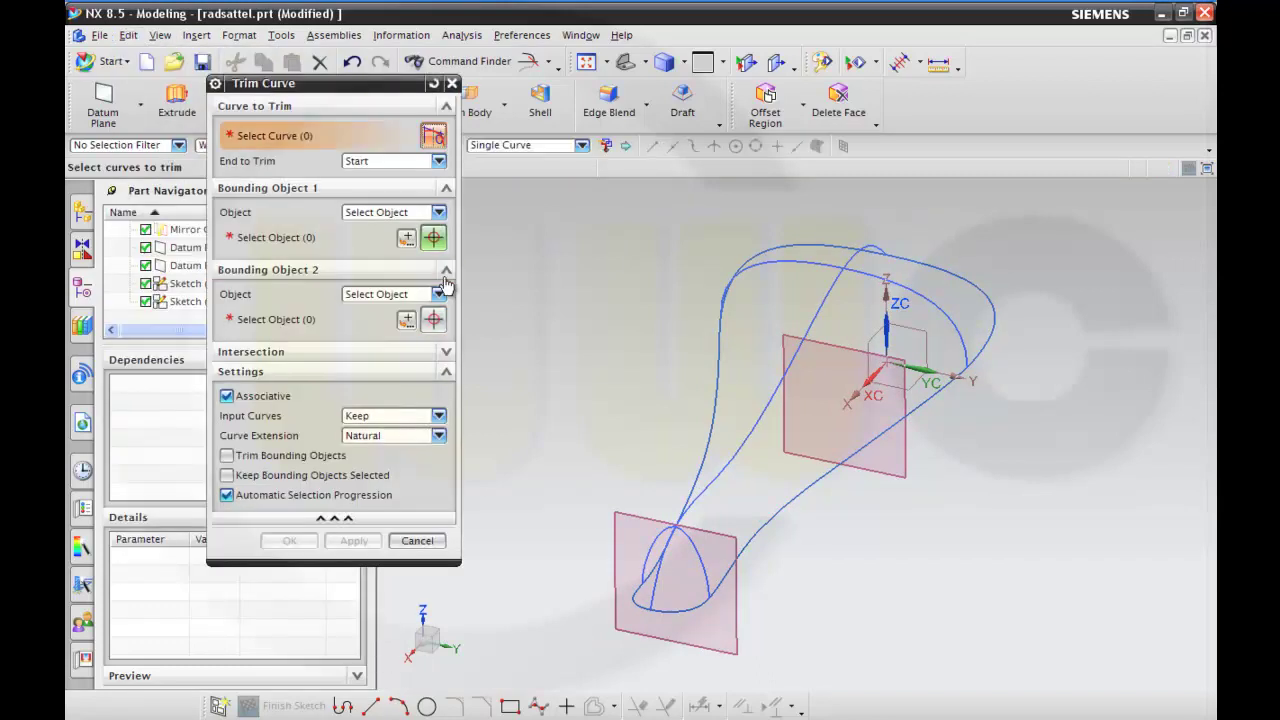
left_click(438, 162)
left_click(420, 190)
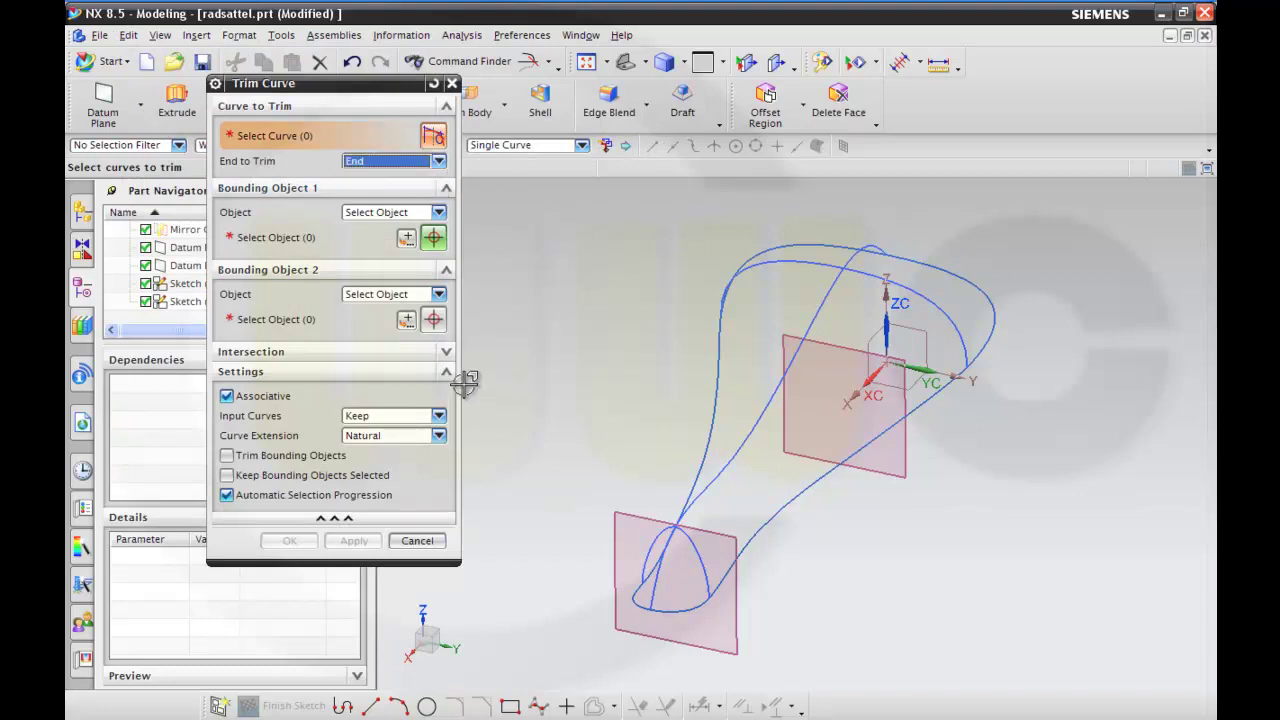
left_click(658, 592)
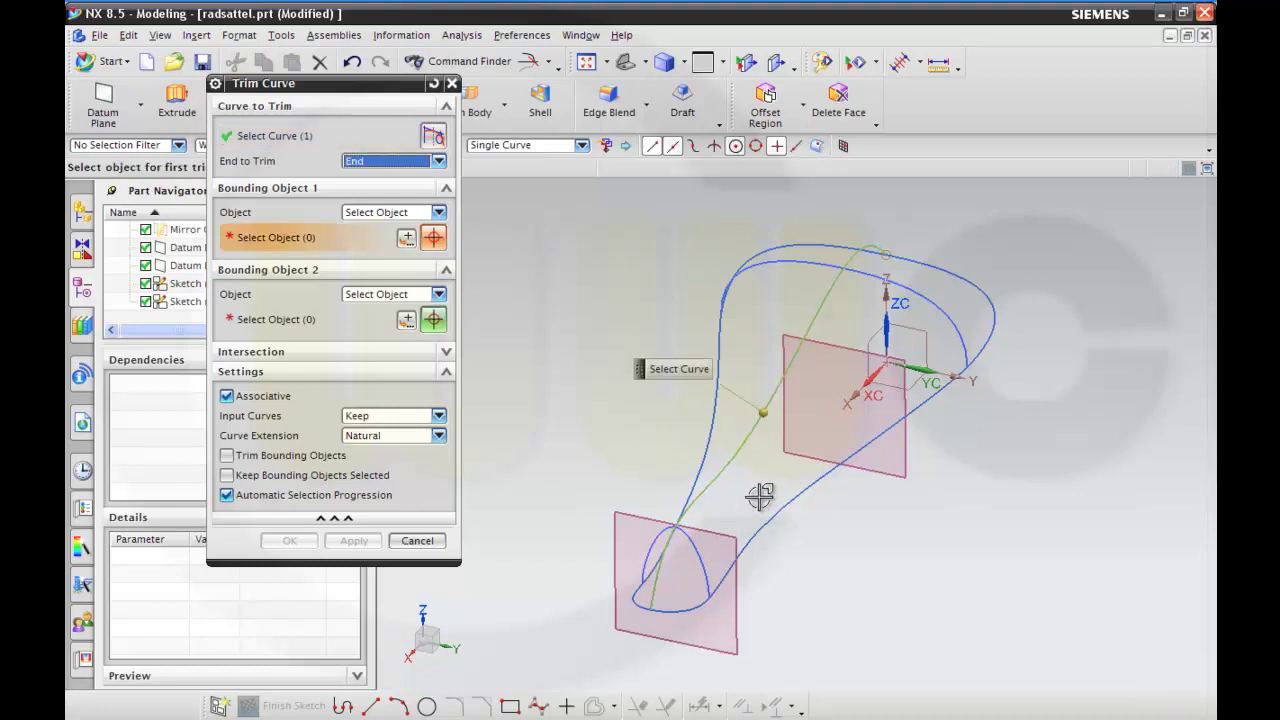
left_click(712, 527)
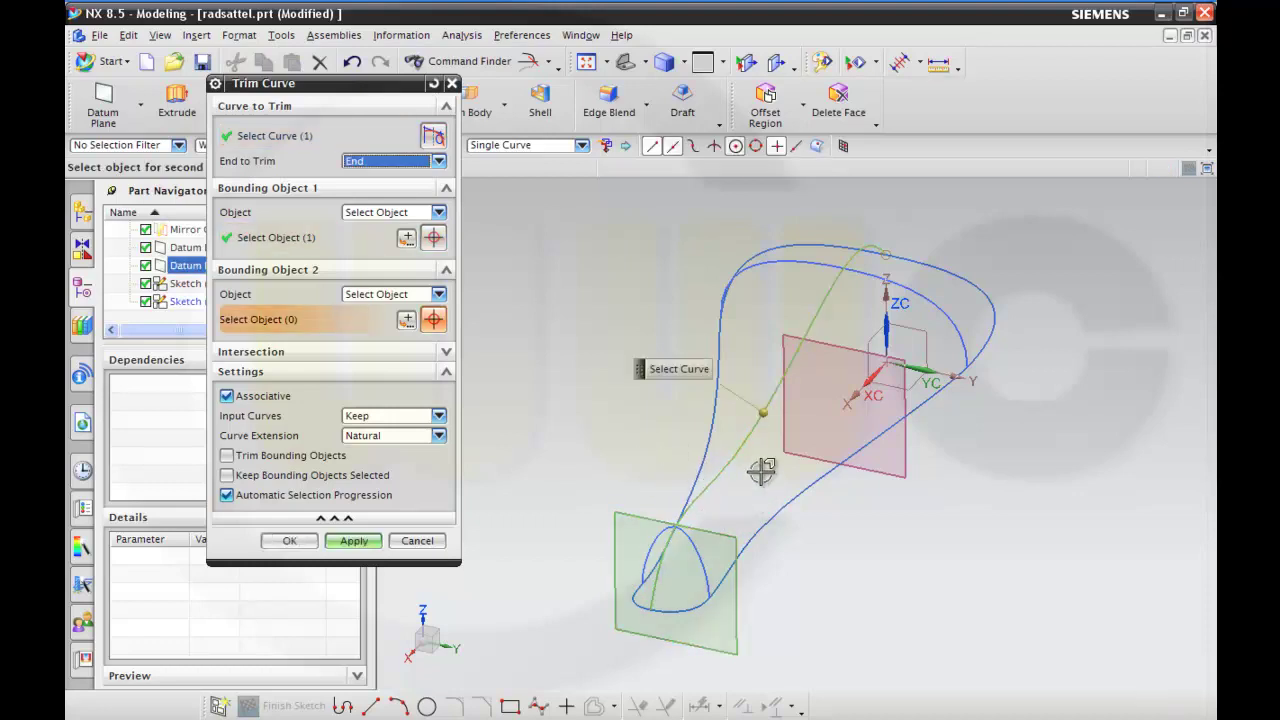
left_click(837, 355)
left_click(356, 541)
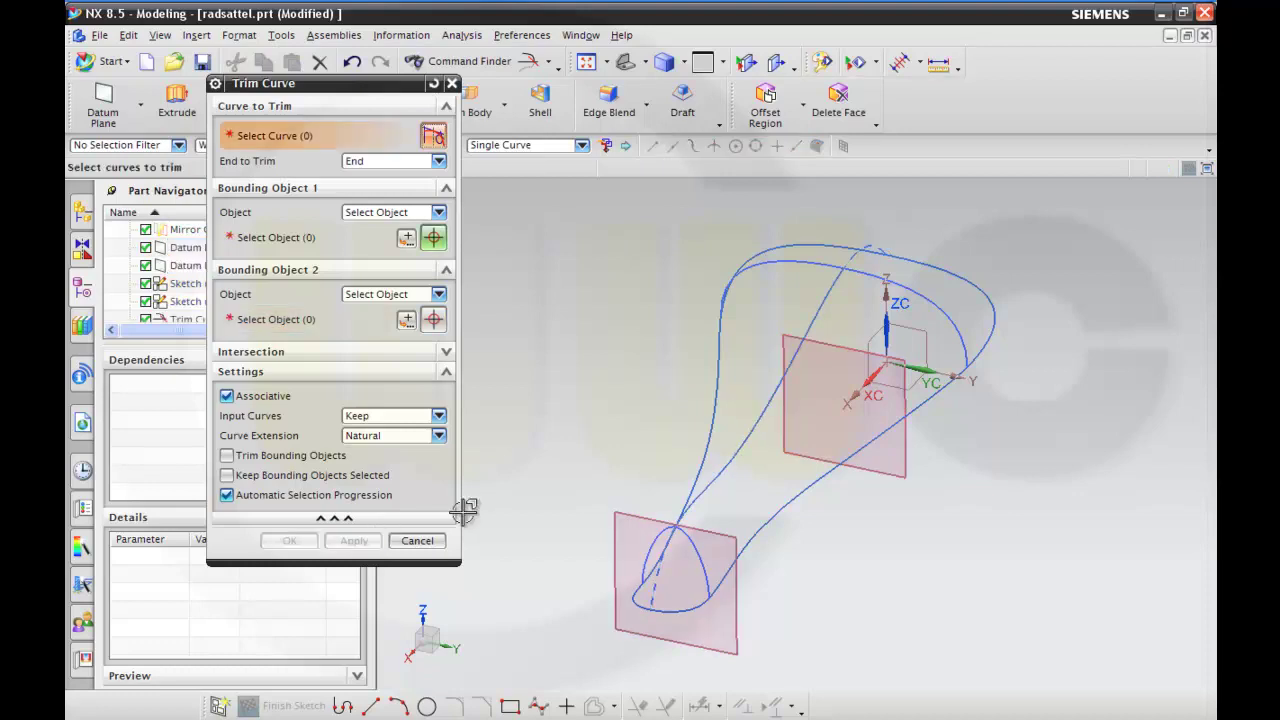
Step: Trim the centre guide curve again at the 250 mm datum plane only, to produce its nose segment
scroll(595, 555, "up", 3)
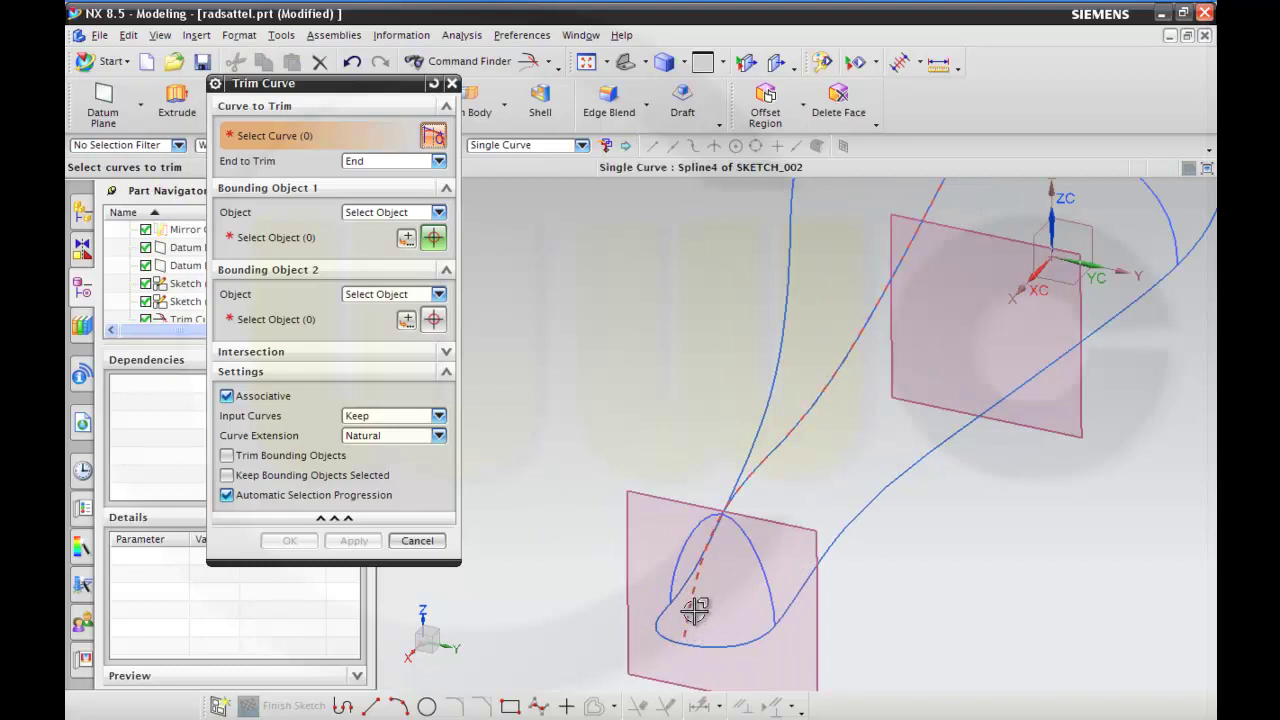
left_click(695, 611)
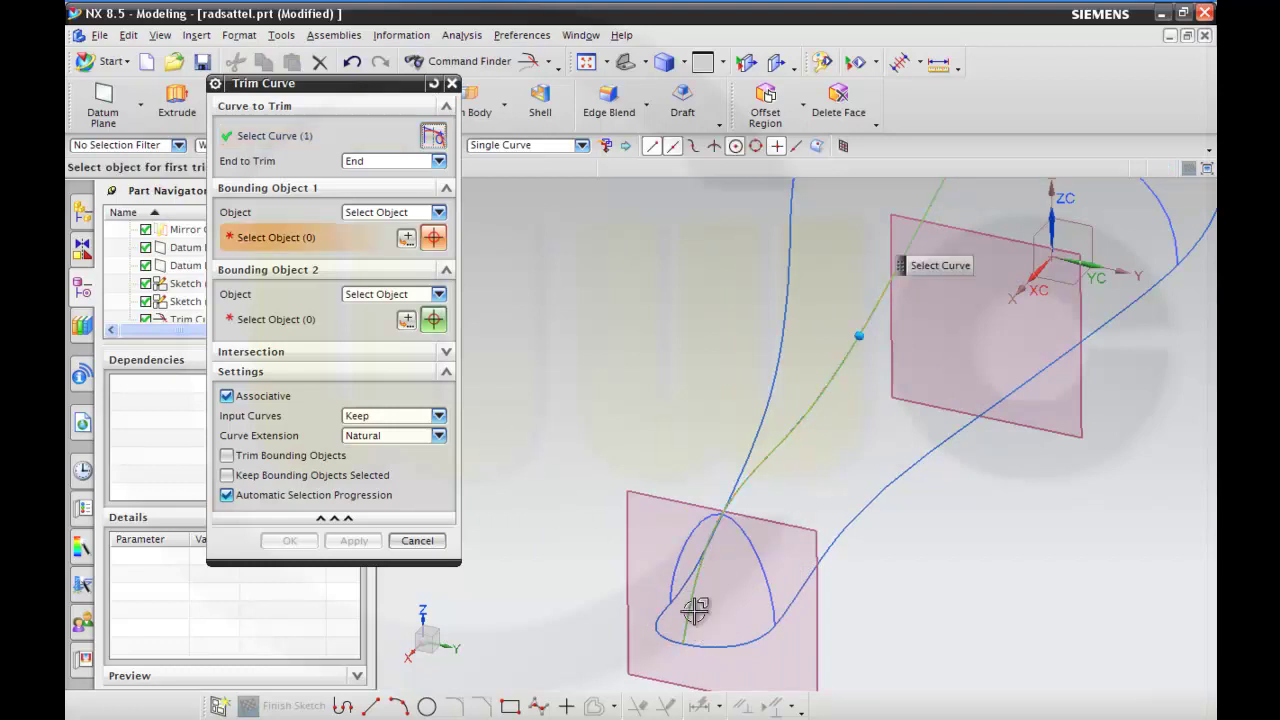
left_click(772, 520)
left_click(356, 543)
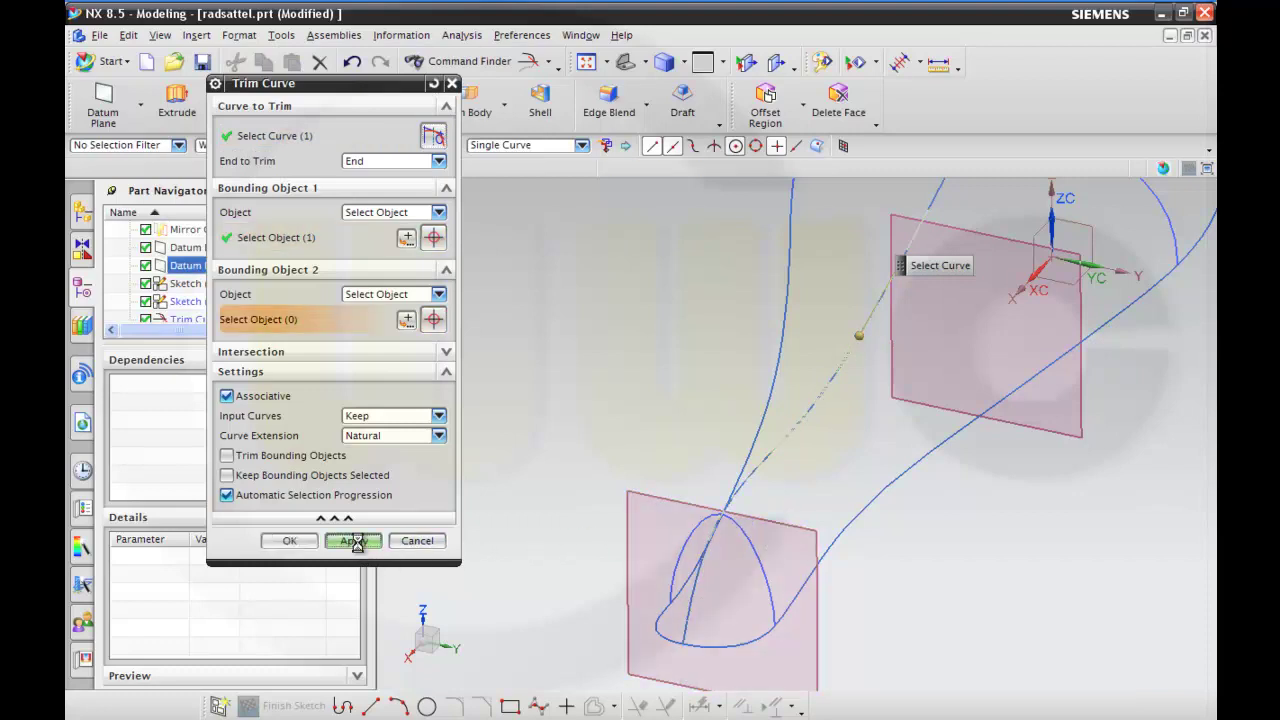
Step: Trim the centre guide curve at the 50 mm datum plane to produce its rear segment, and finish the Trim Curve command
scroll(888, 505, "up", 3)
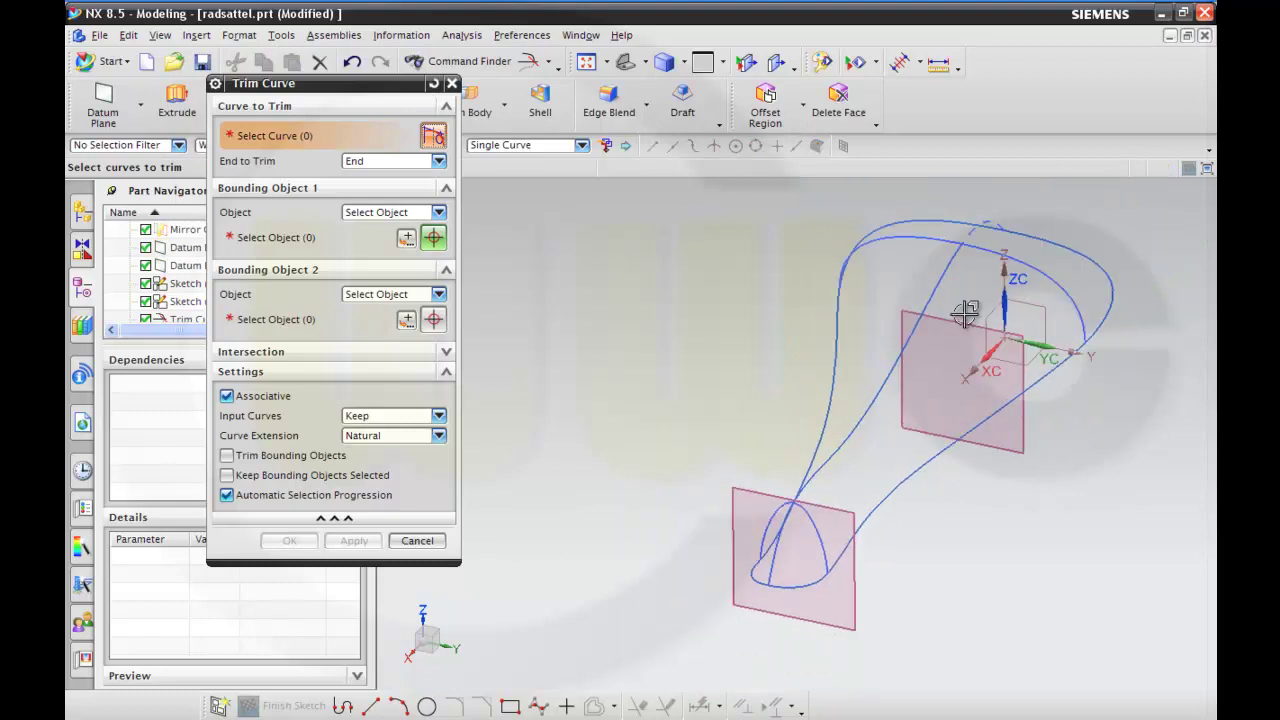
scroll(975, 230, "down", 2)
left_click(975, 230)
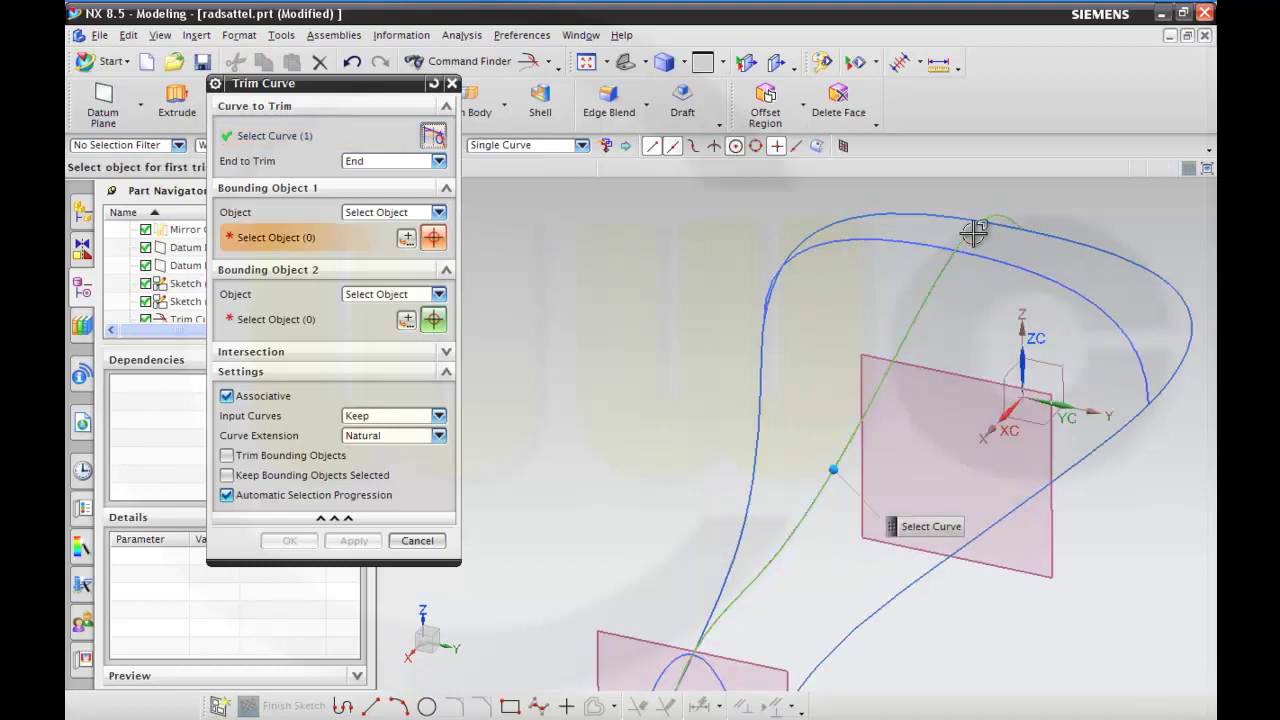
left_click(969, 375)
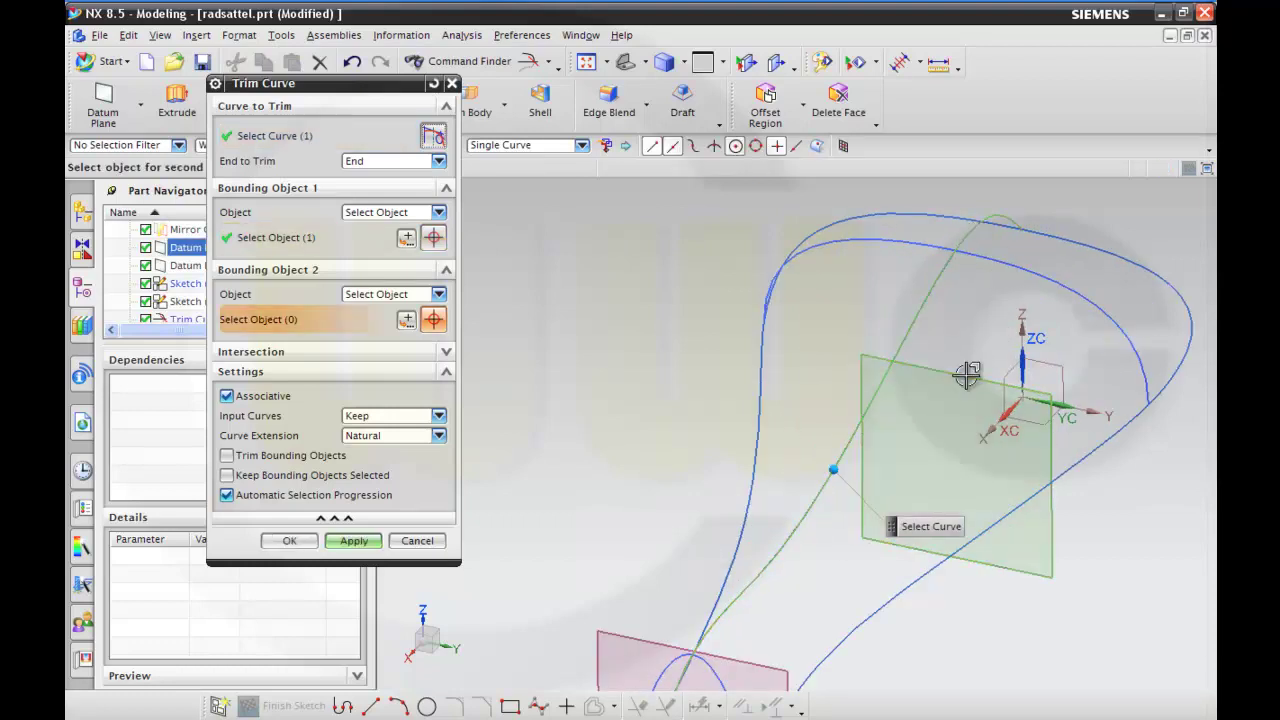
left_click(353, 540)
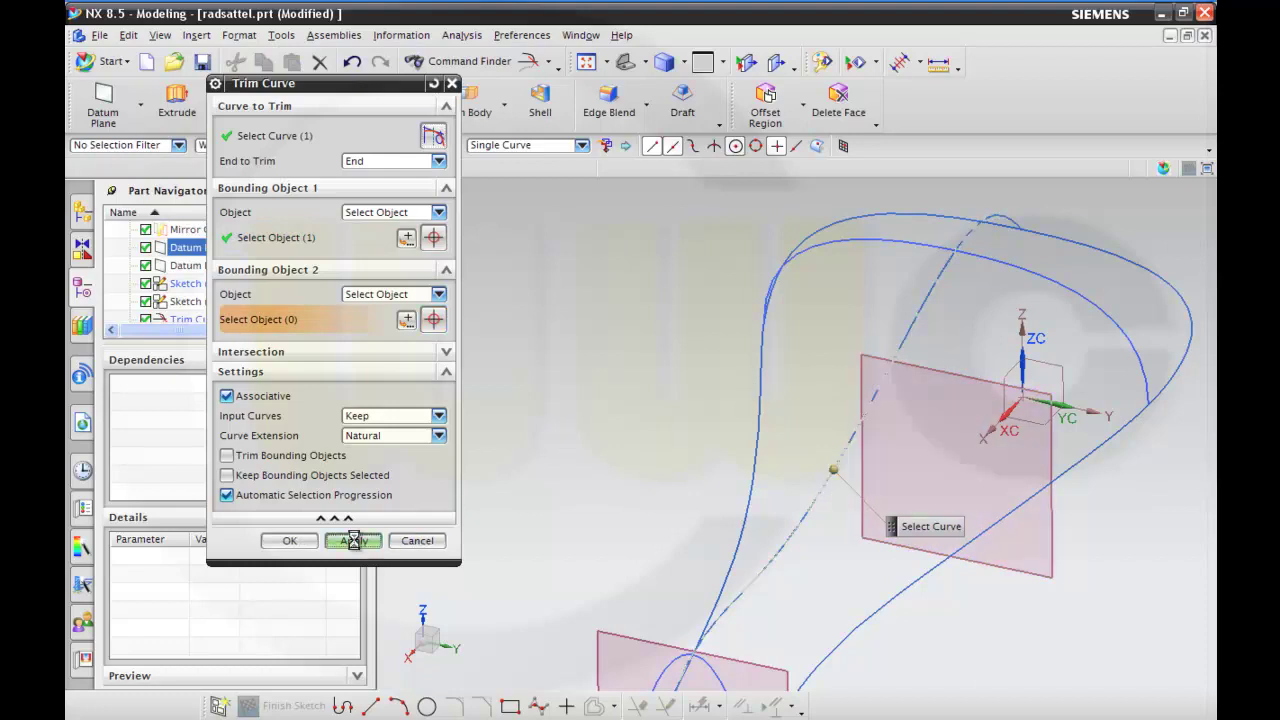
left_click(417, 540)
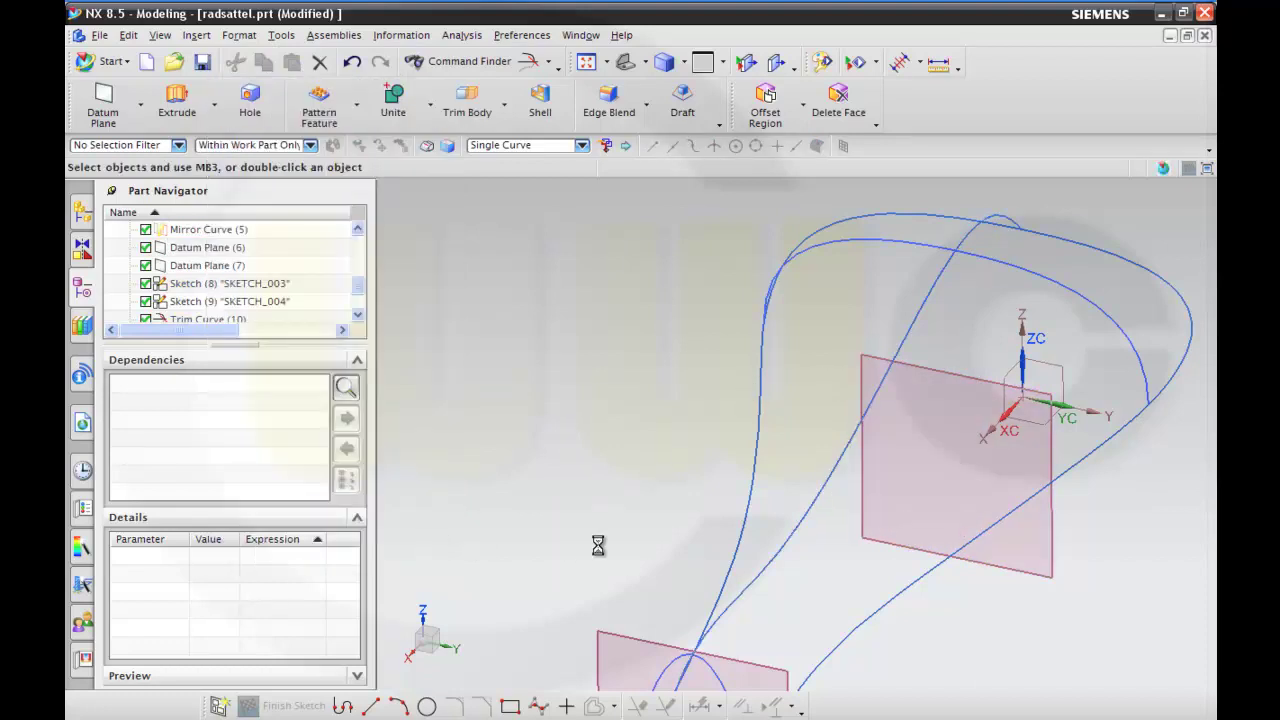
Step: Highlight the three centre-curve trim features one after another to check which segment each covers
scroll(643, 526, "down", 3)
left_click_drag(358, 284, 360, 316)
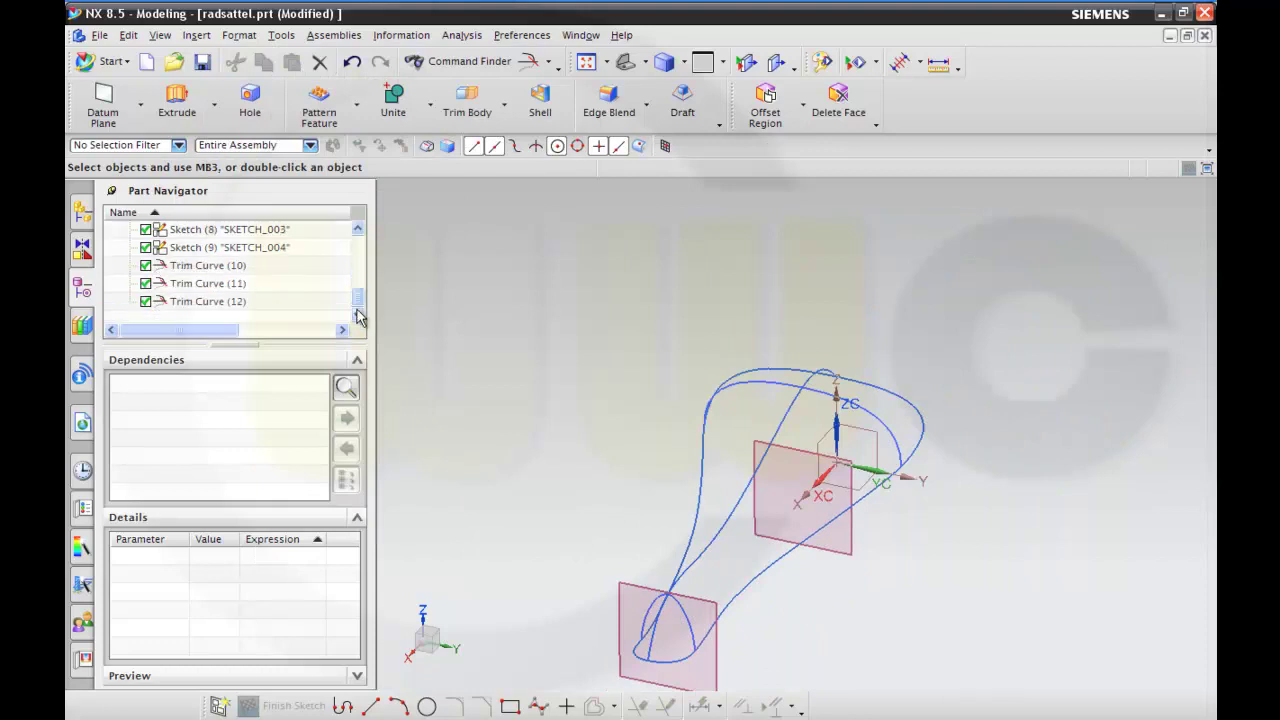
left_click(225, 267)
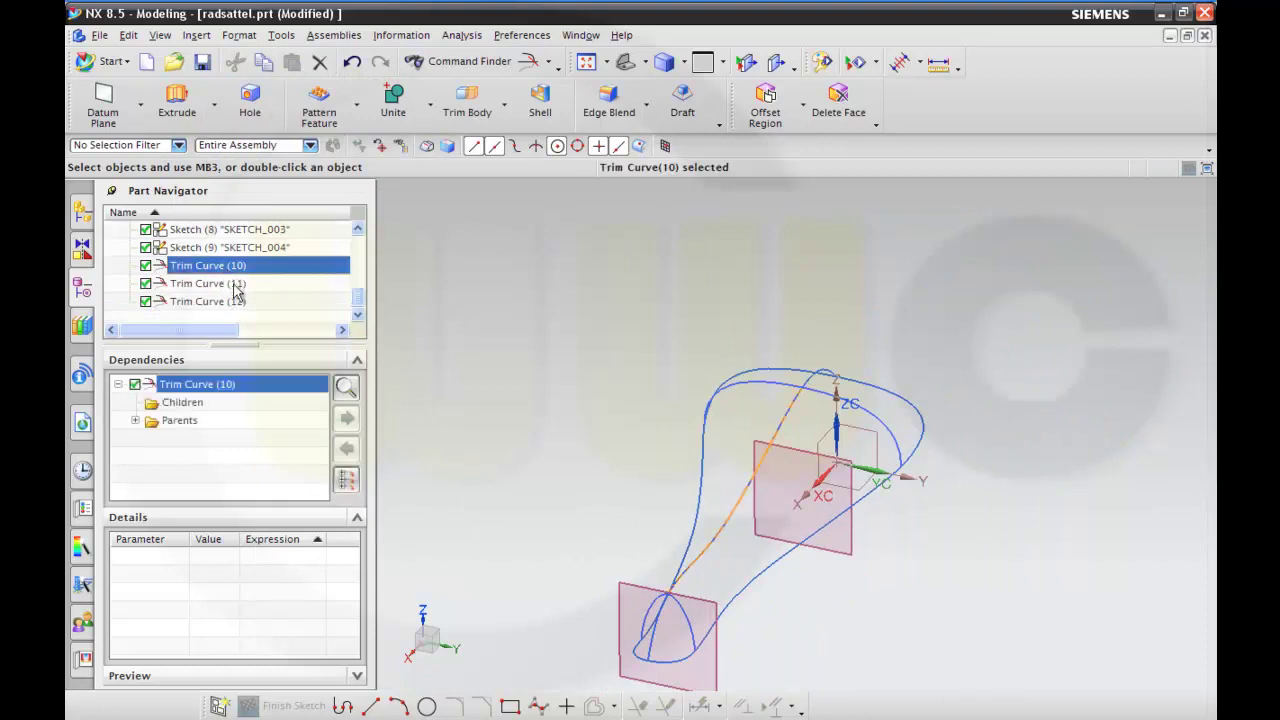
left_click(237, 287)
left_click(234, 303)
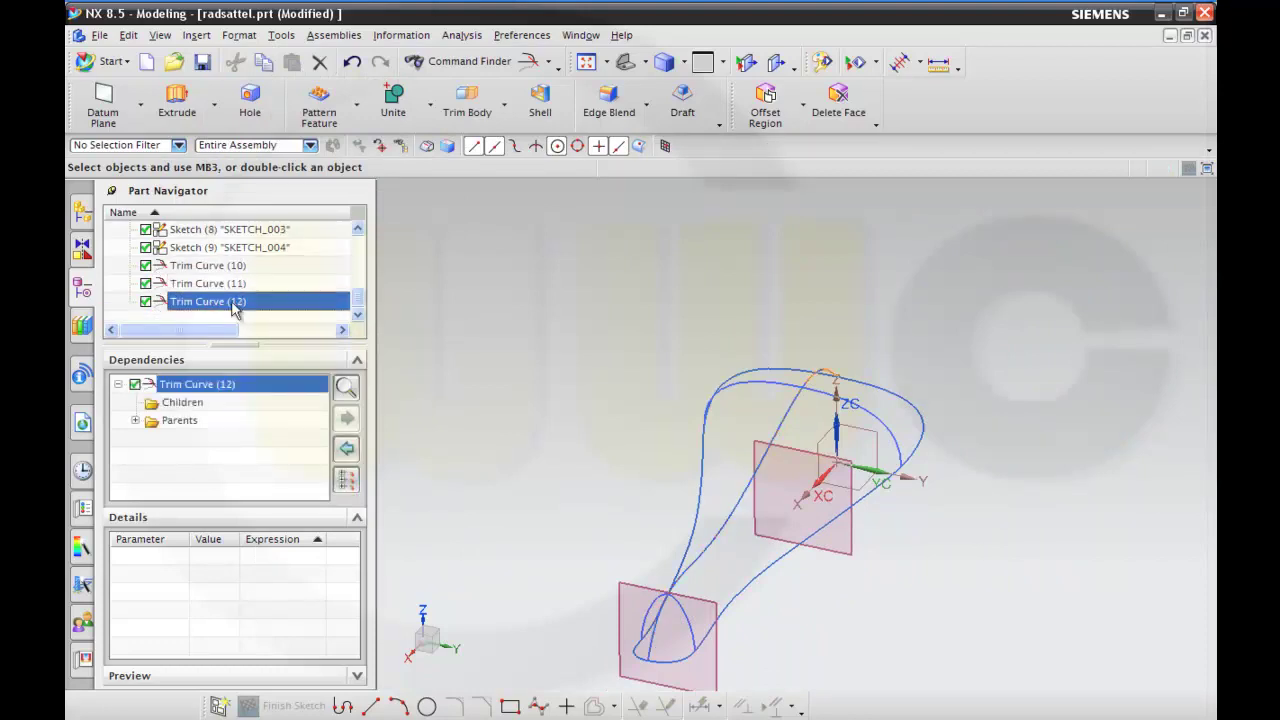
scroll(549, 434, "down", 1)
scroll(556, 430, "up", 1)
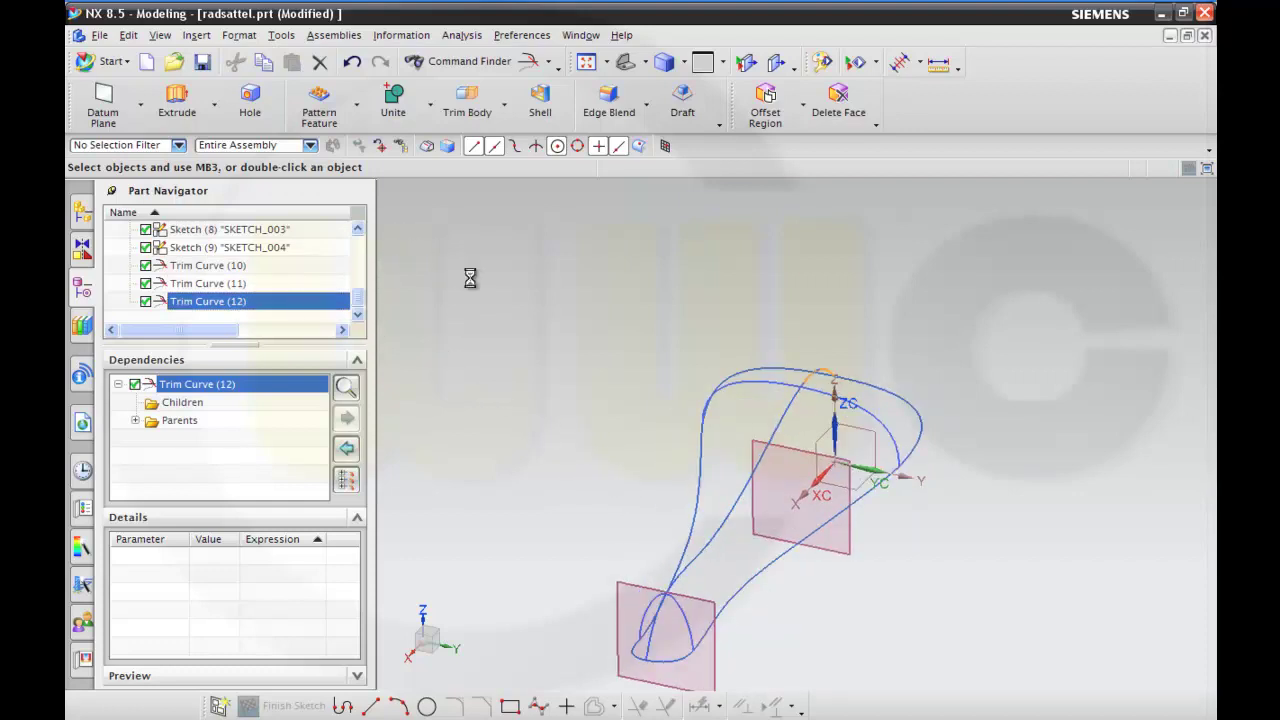
key("ctrl+f")
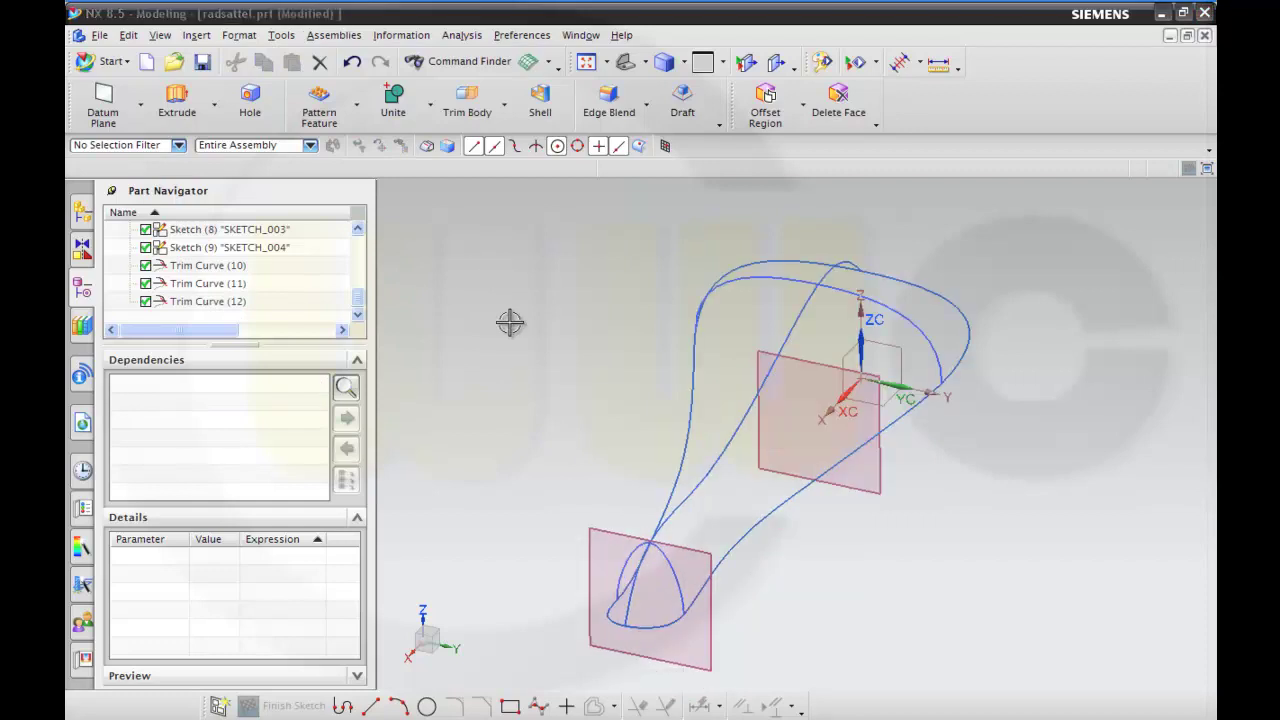
Step: Trim the outline curve on the positive Y side between the 250 mm and 50 mm datum planes to produce its middle segment
left_click(129, 35)
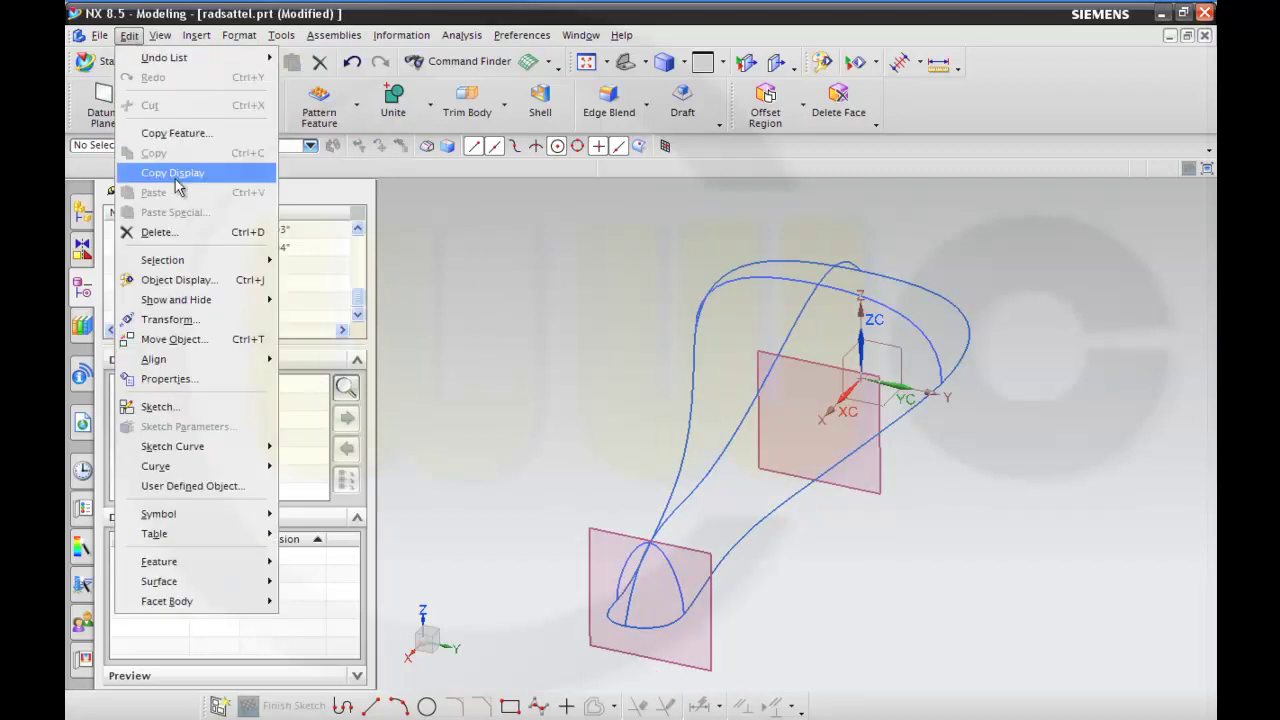
mouse_move(248, 466)
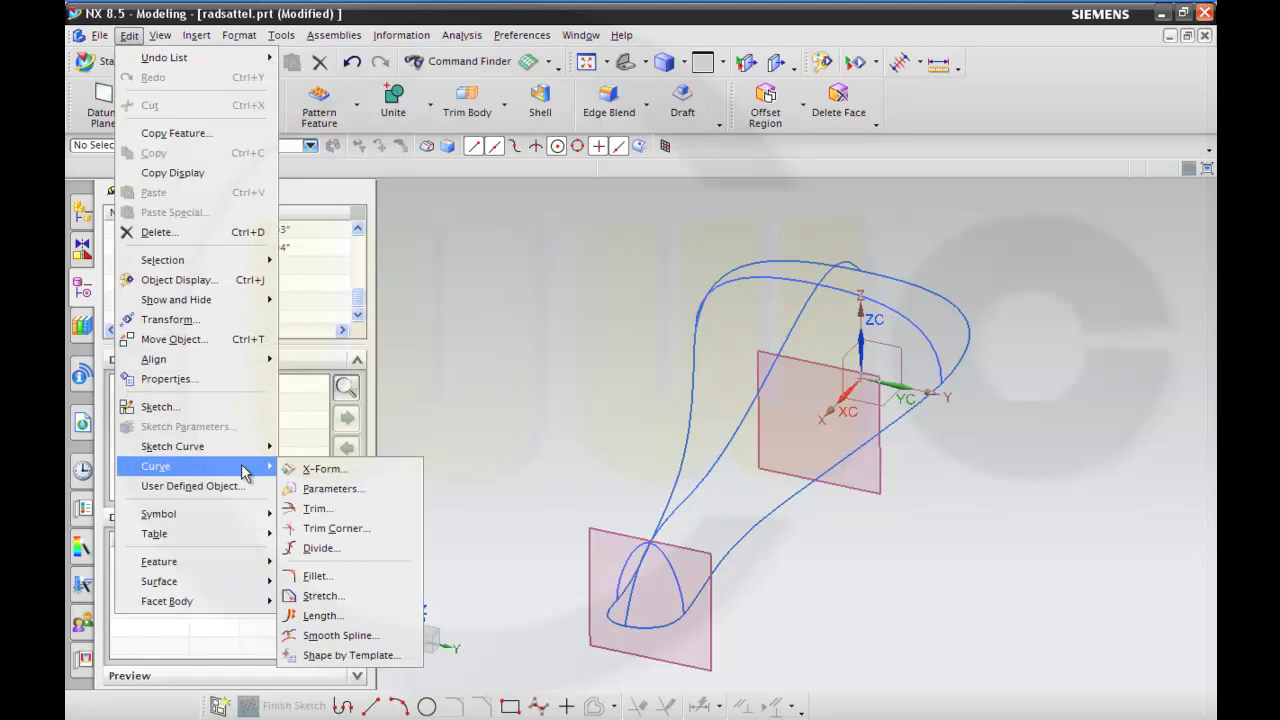
left_click(348, 508)
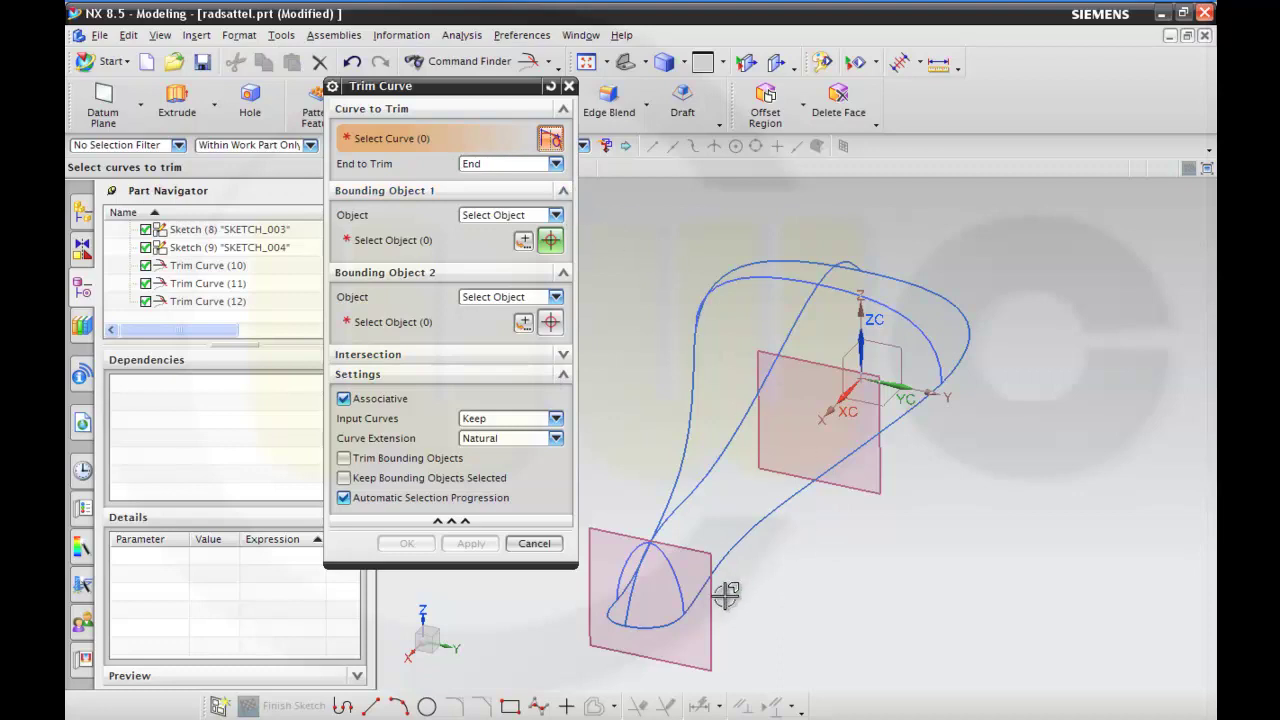
left_click(670, 628)
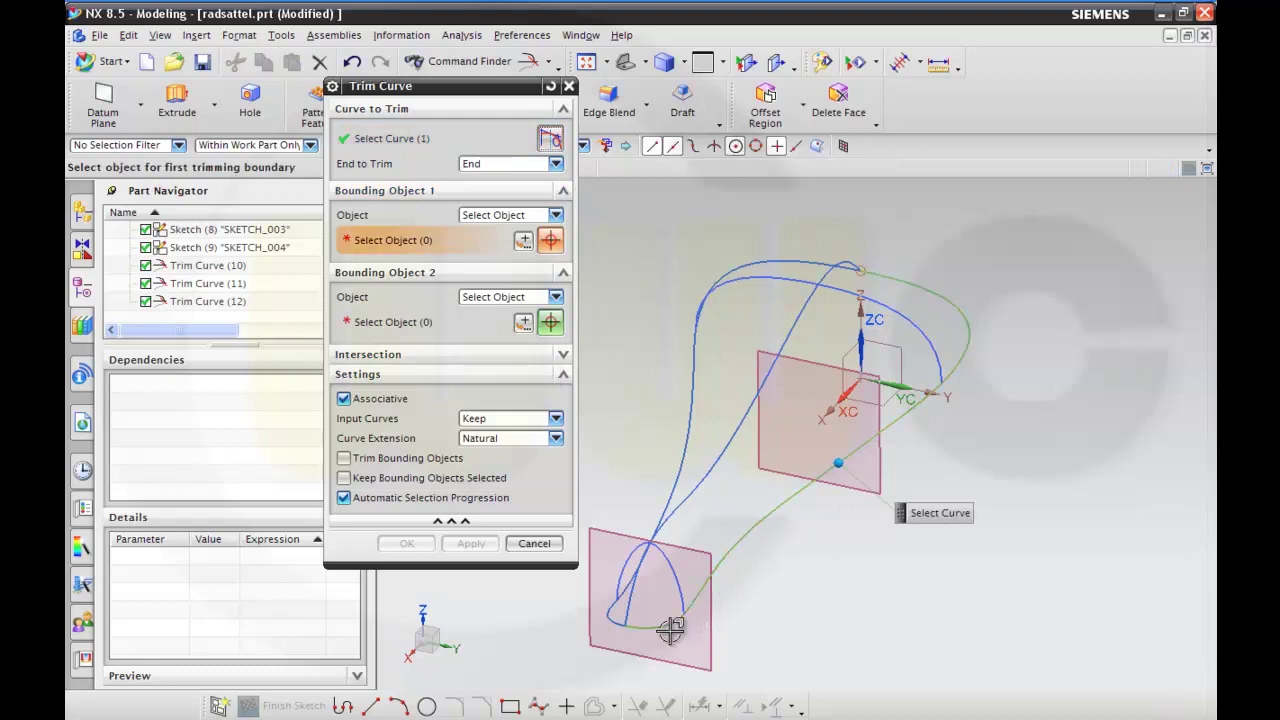
left_click(718, 557)
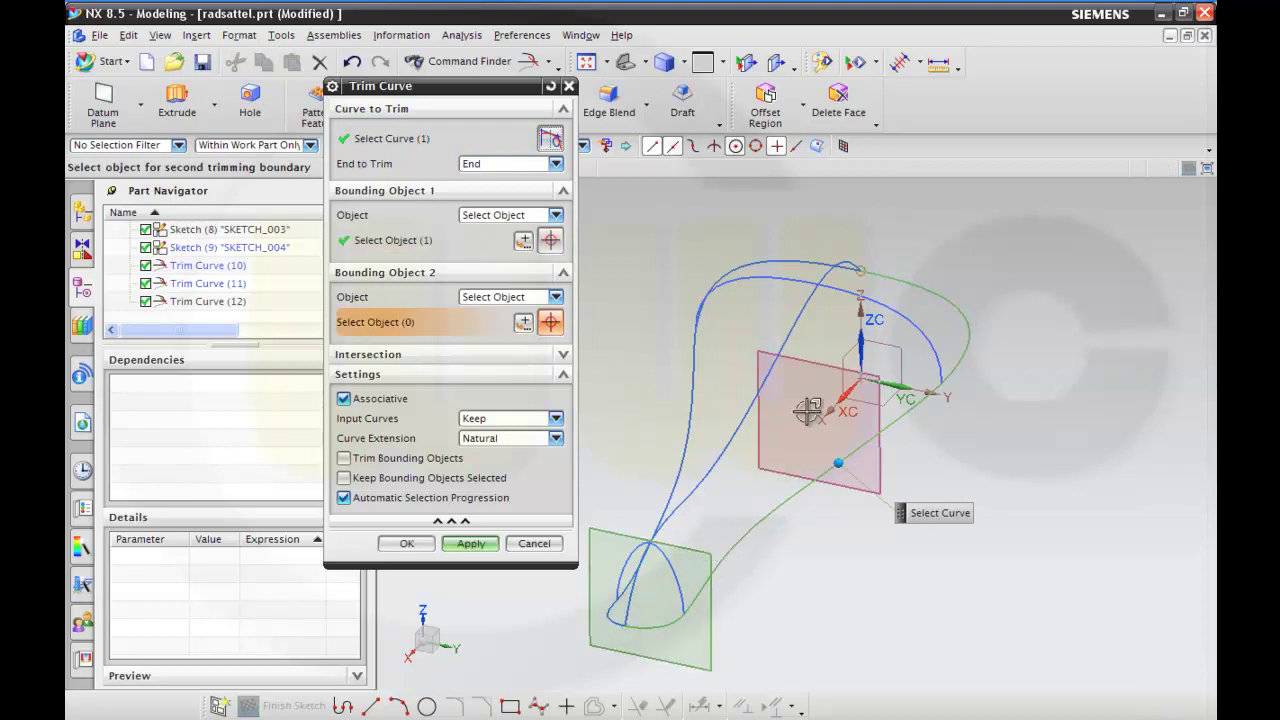
left_click(818, 363)
left_click(470, 543)
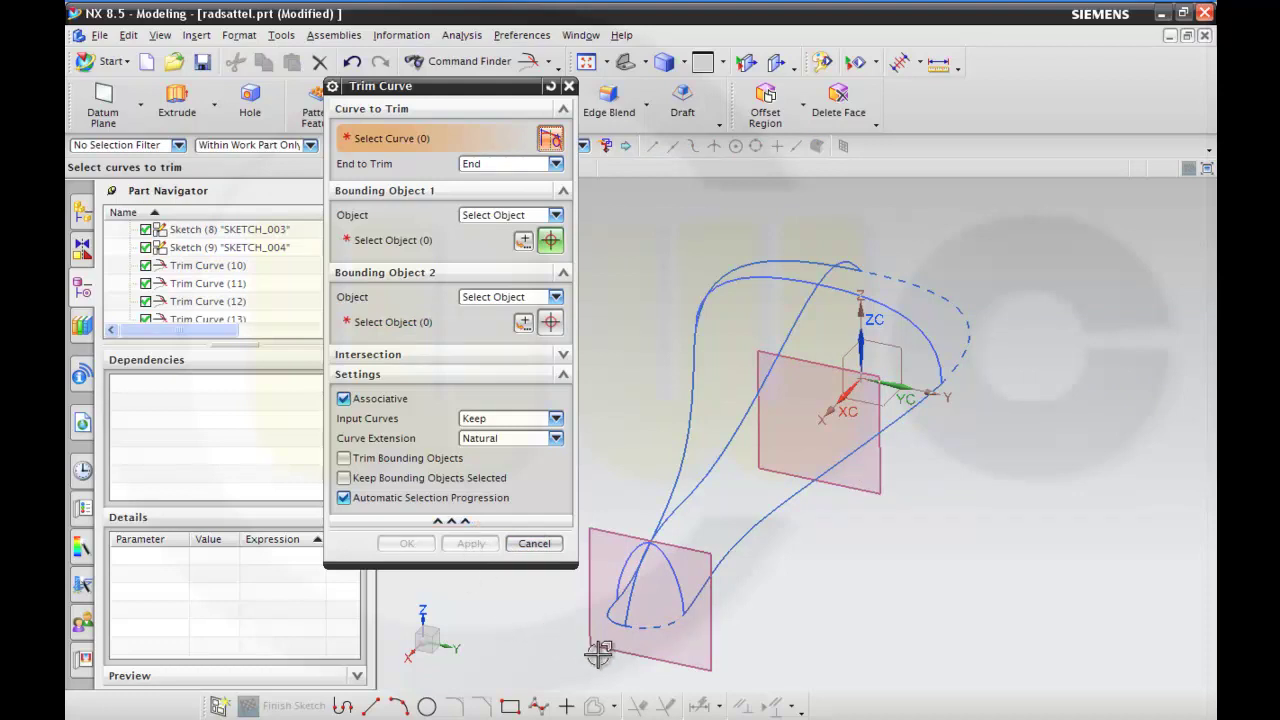
Step: Trim the outline curve on the positive Y side at the 250 mm datum plane to produce its nose segment
left_click(654, 630)
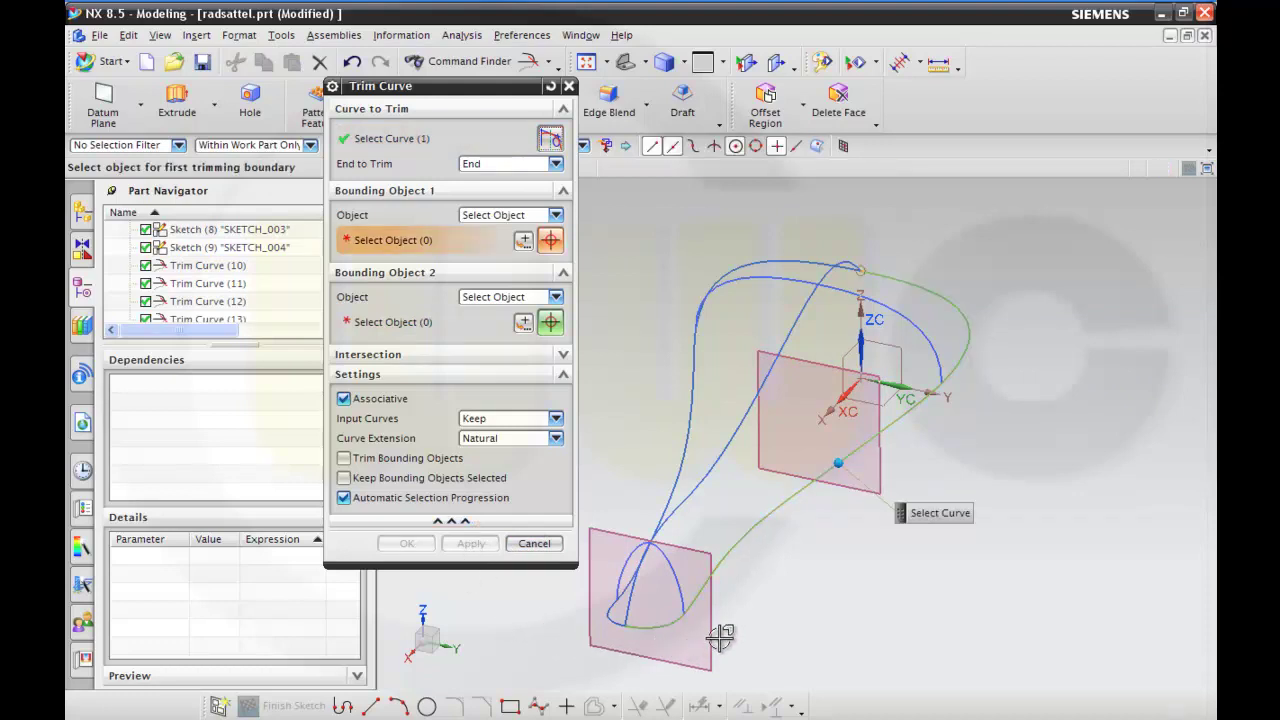
left_click(693, 611)
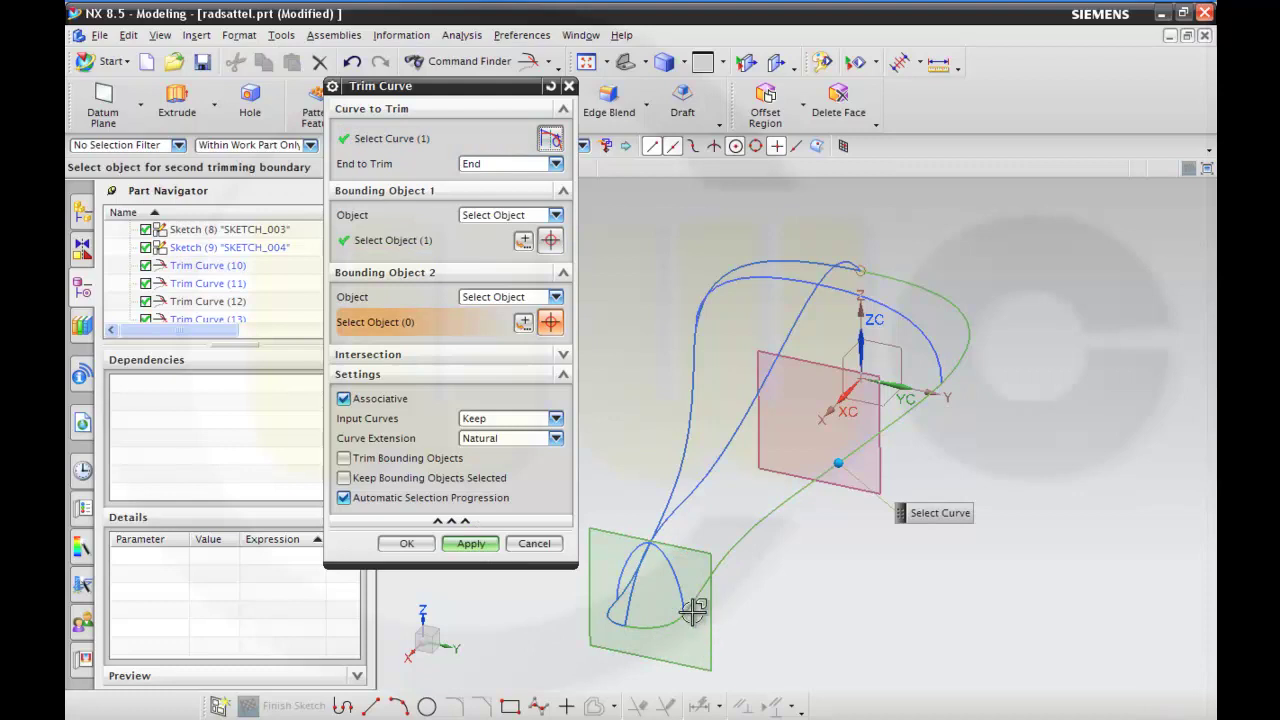
left_click(481, 550)
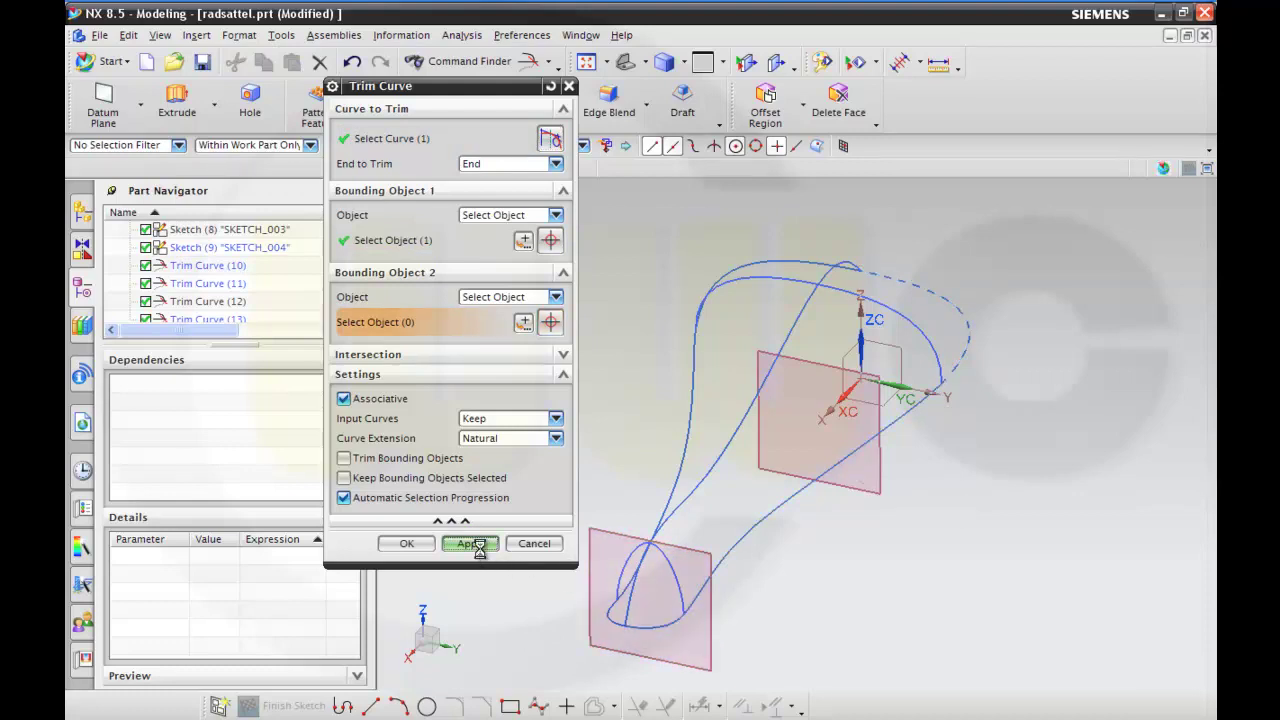
Step: Trim the outline curve on the positive Y side at the 50 mm datum plane to produce its rear segment
left_click(979, 338)
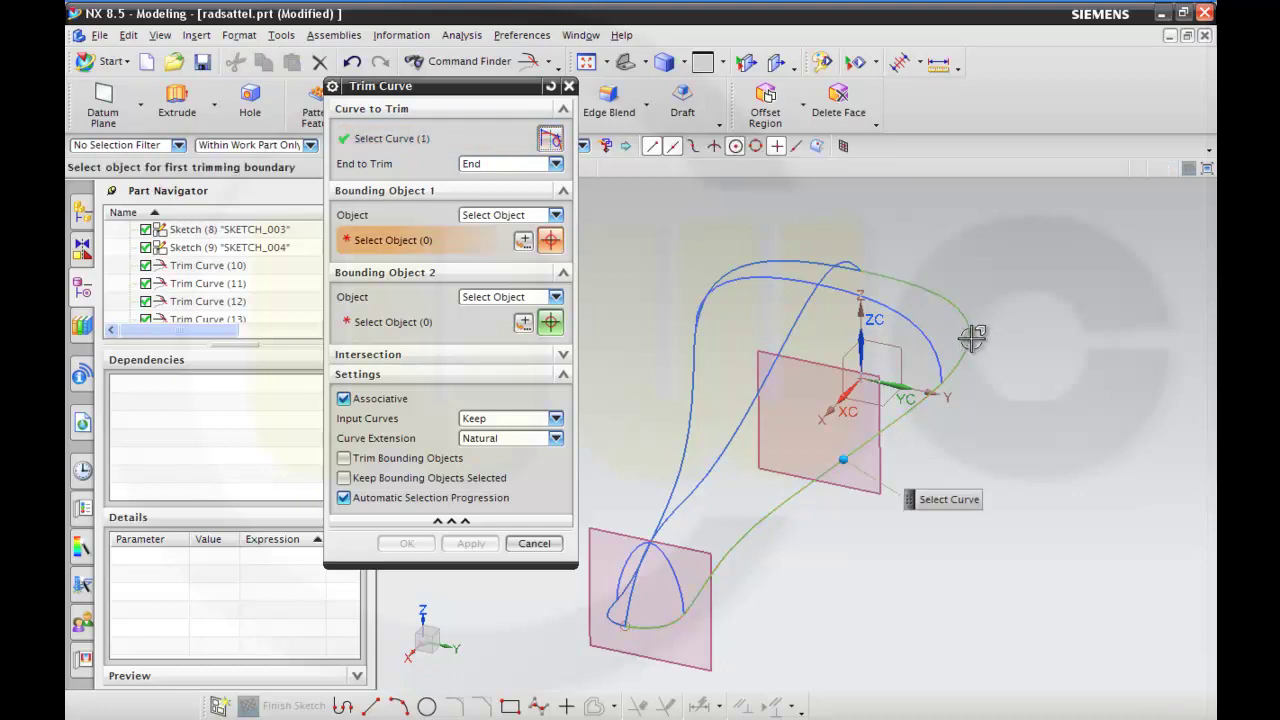
left_click(840, 366)
left_click(480, 549)
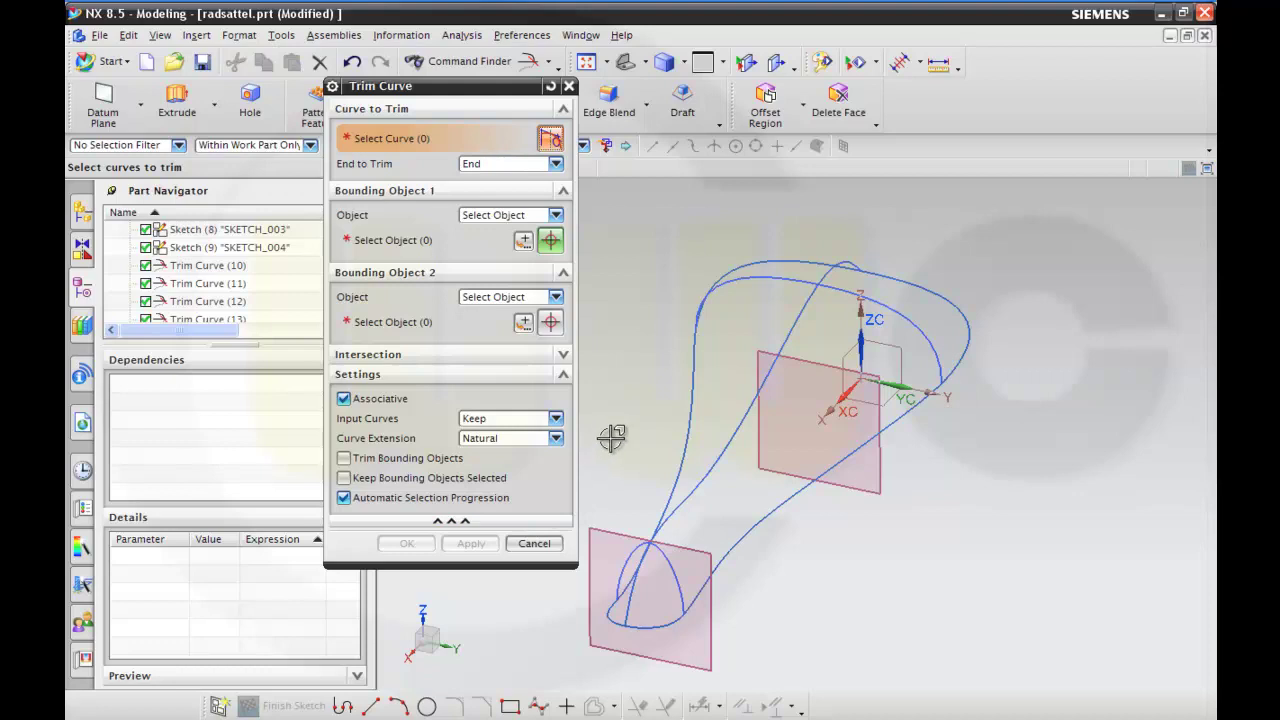
Step: Trim the mirrored outline curve on the negative Y side between the 250 mm and 50 mm datum planes to produce its middle segment
middle_click_drag(622, 438, 634, 440)
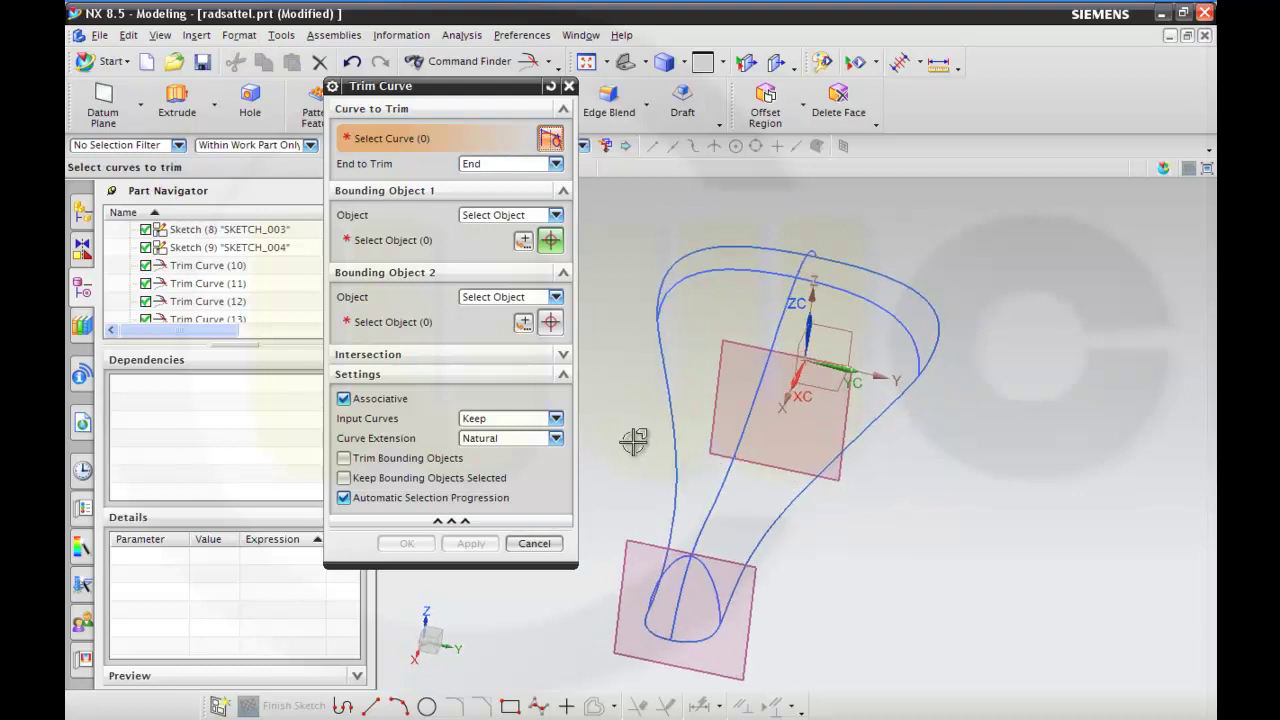
left_click(641, 612)
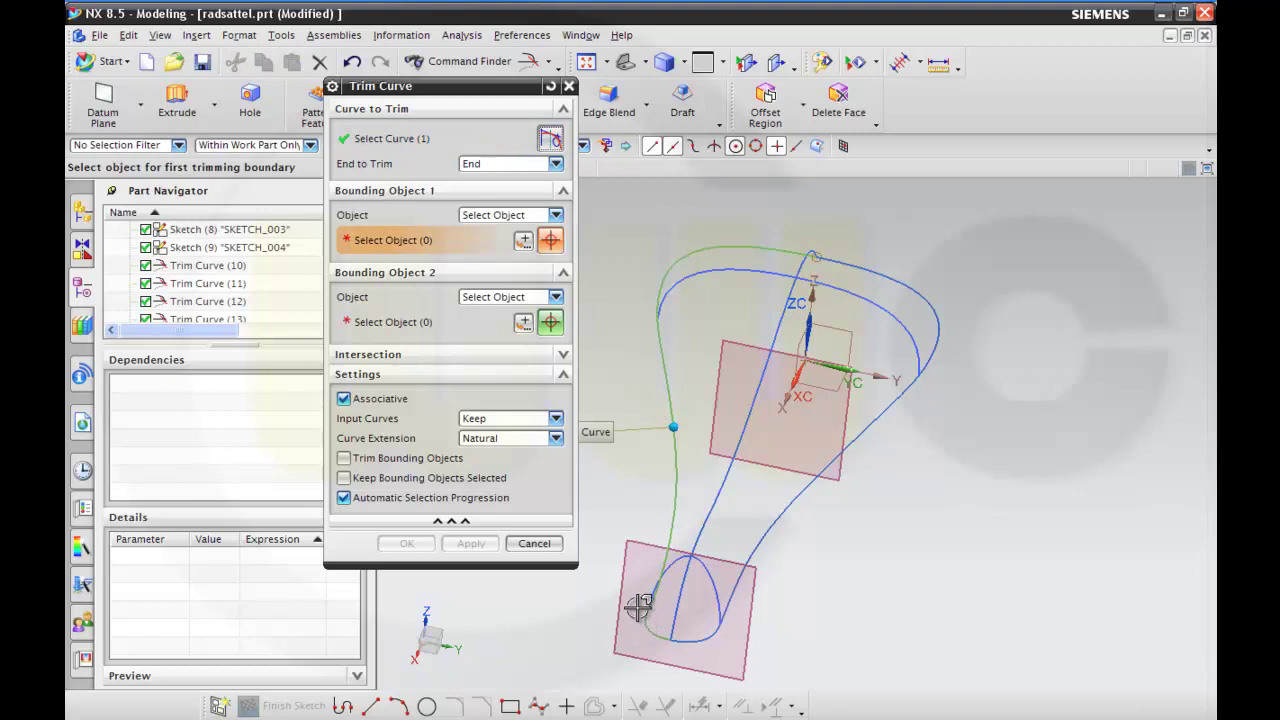
left_click(652, 543)
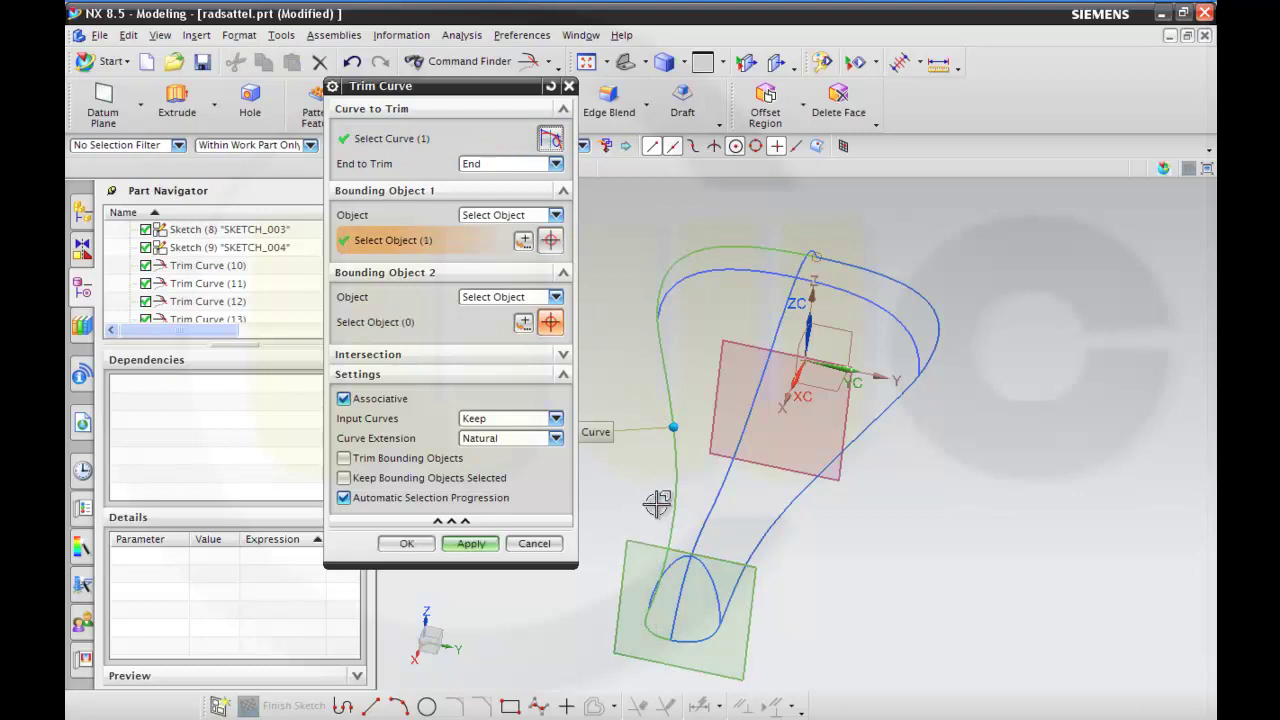
left_click(751, 345)
left_click(472, 545)
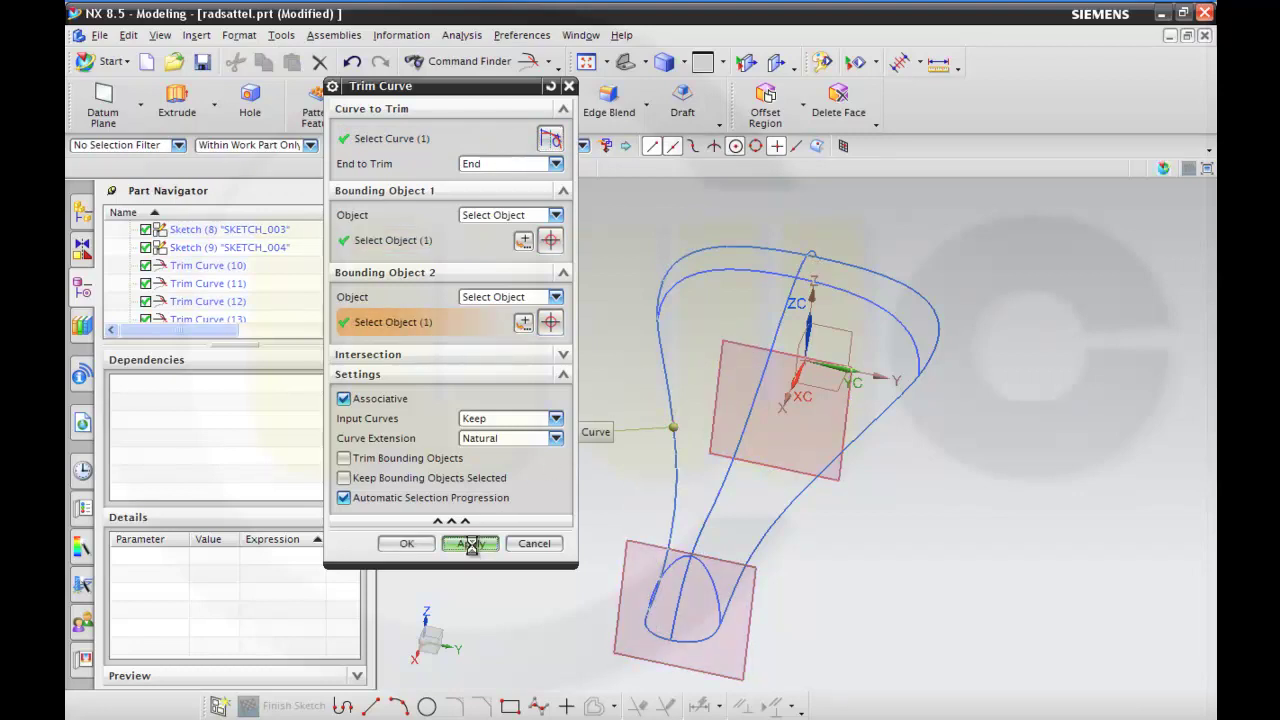
Step: Trim the mirrored outline curve on the negative Y side at the 250 mm datum plane to produce its nose segment
left_click(648, 634)
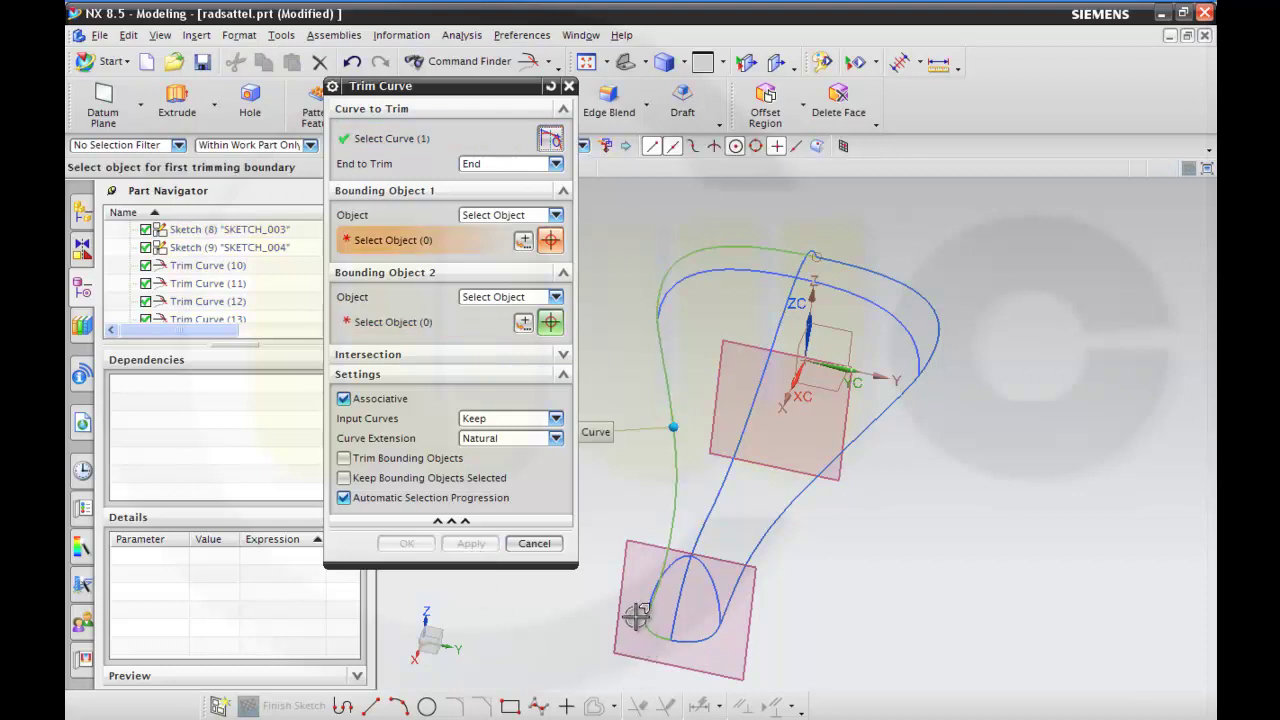
left_click(638, 553)
left_click(472, 545)
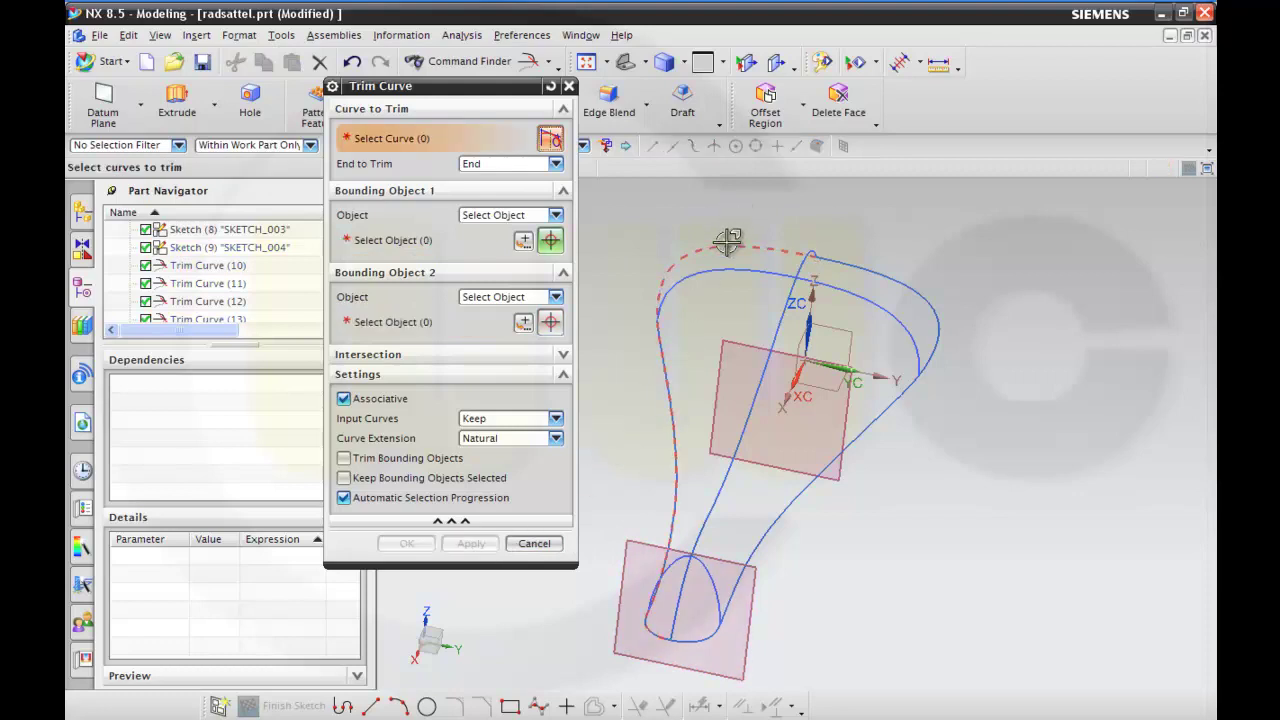
Step: Trim the mirrored outline curve on the negative Y side at the 50 mm datum plane to produce its rear segment
left_click(728, 241)
left_click(736, 343)
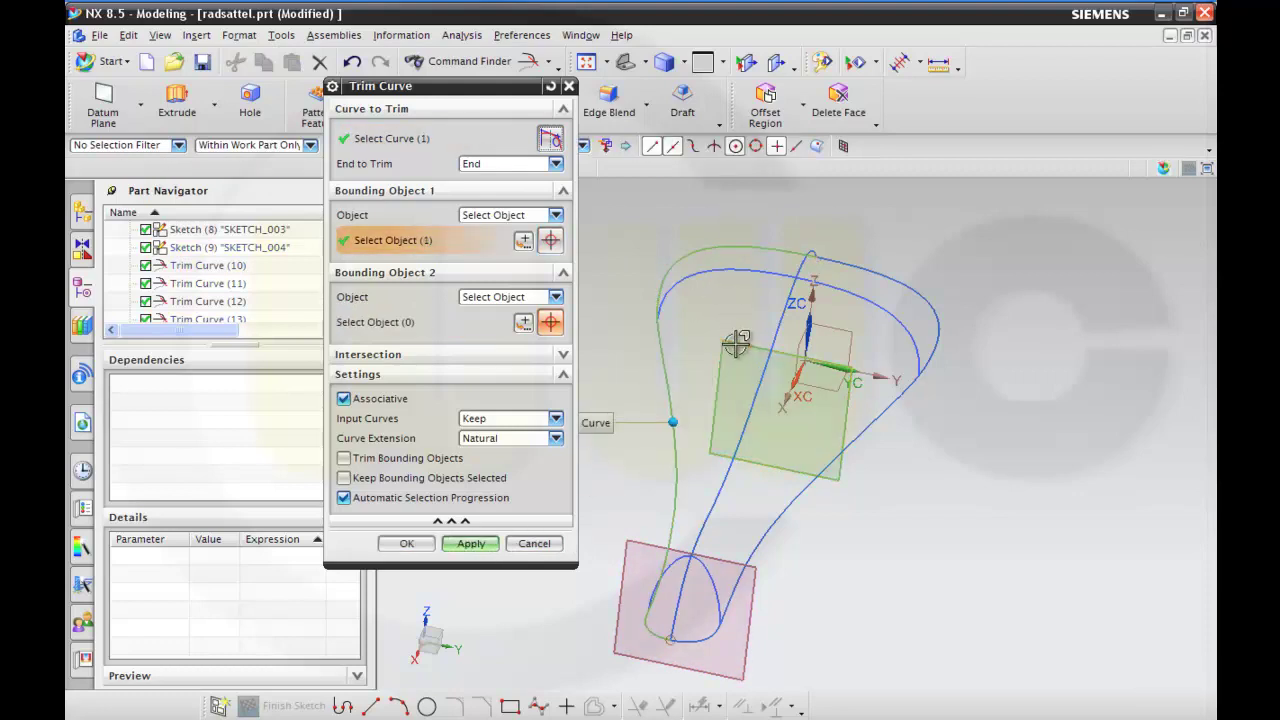
left_click(472, 544)
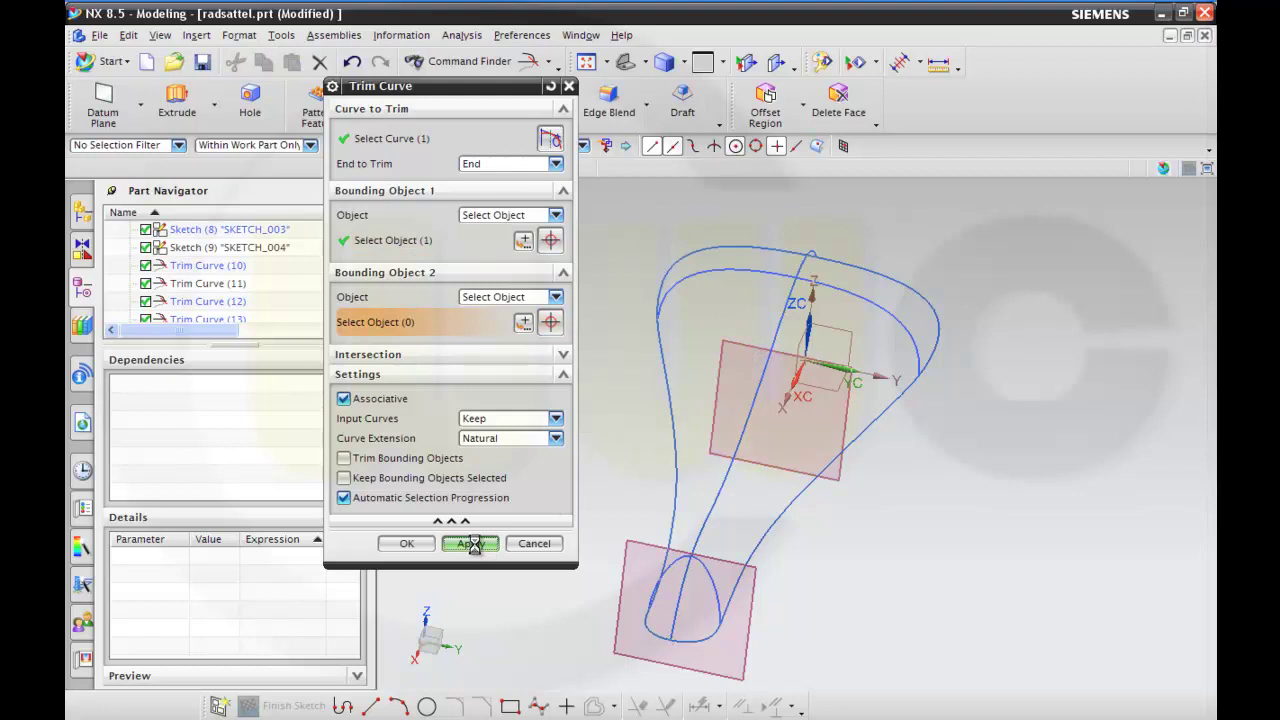
left_click(533, 544)
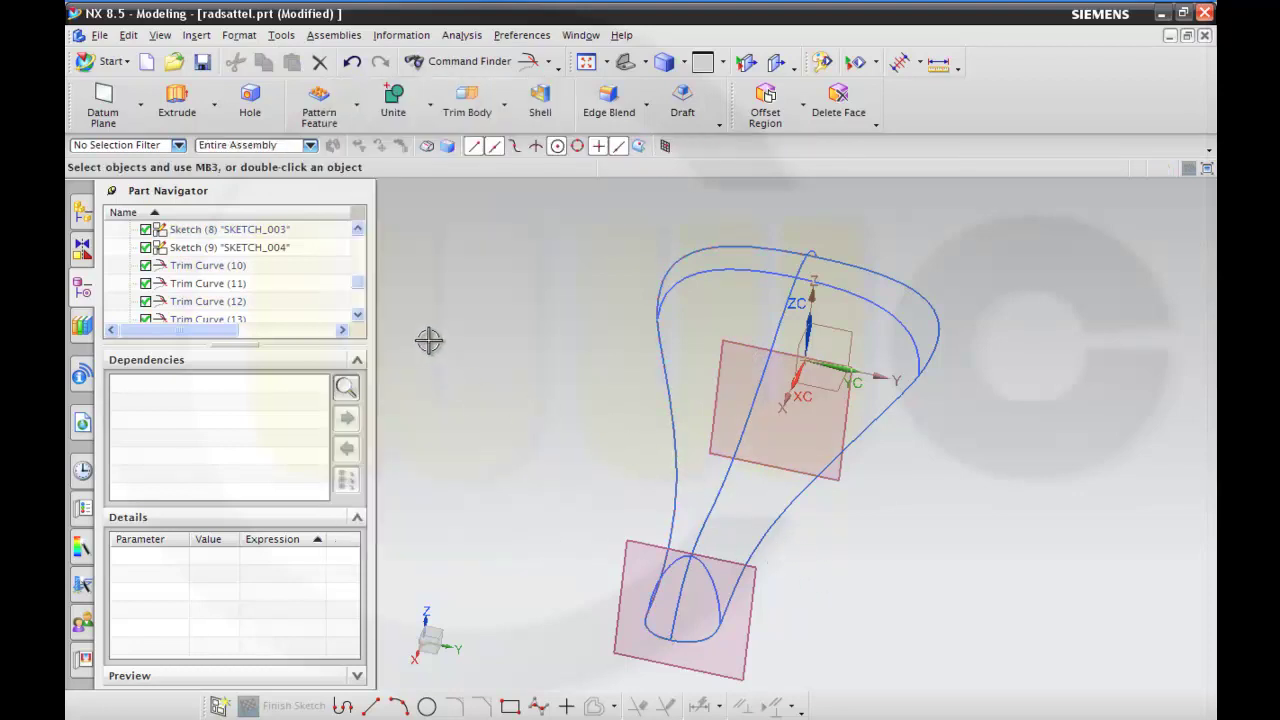
Step: Check in the model history which outline segment each of the latest Trim Curve features covers
scroll(360, 294, "down", 2)
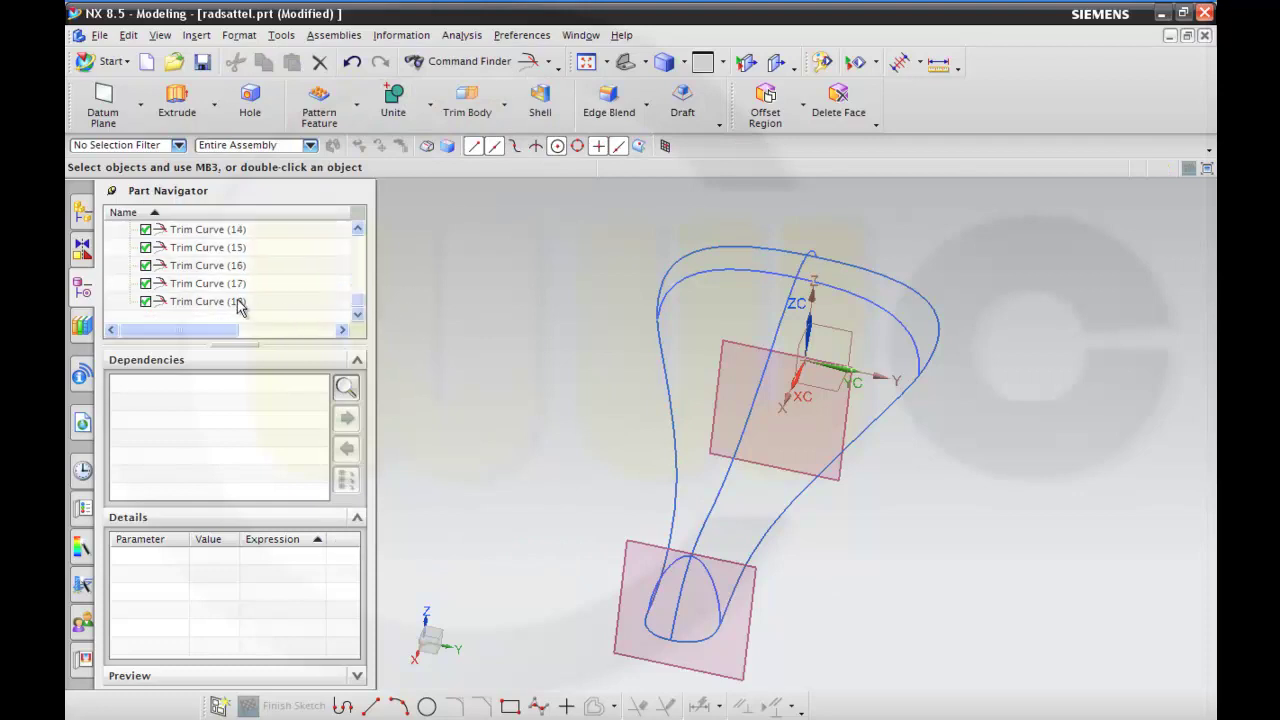
left_click(228, 303)
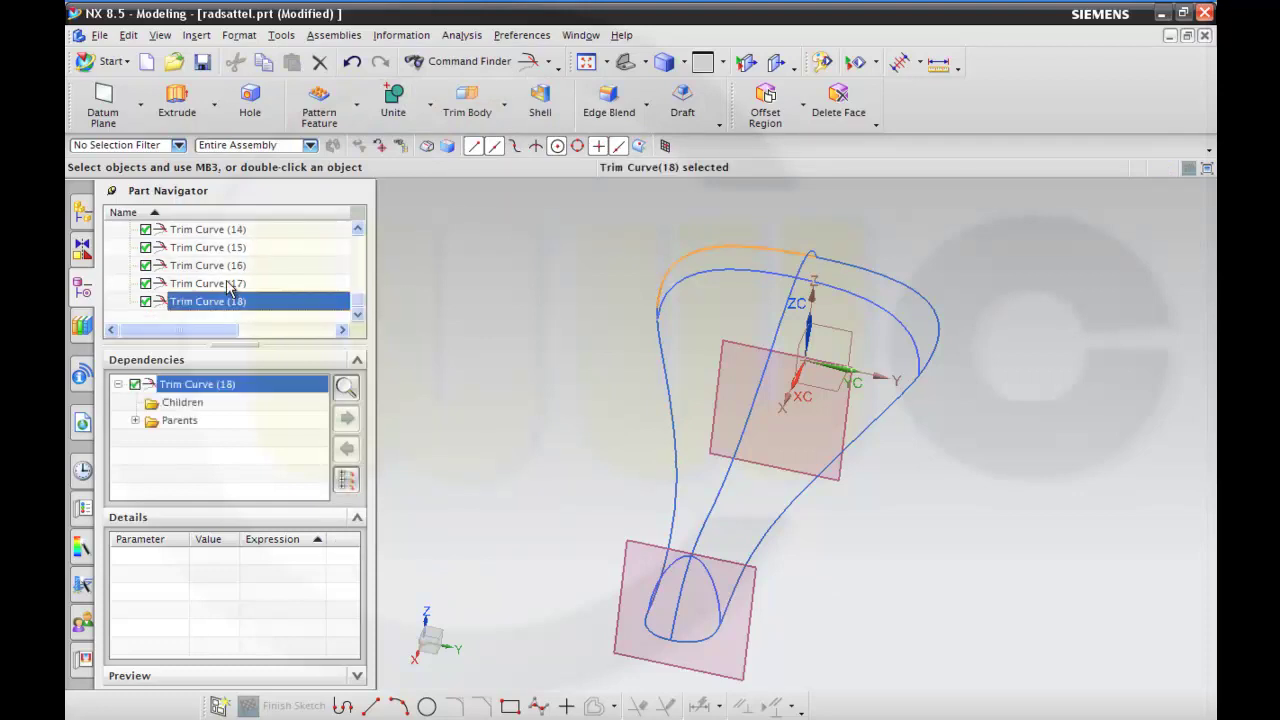
left_click(228, 285)
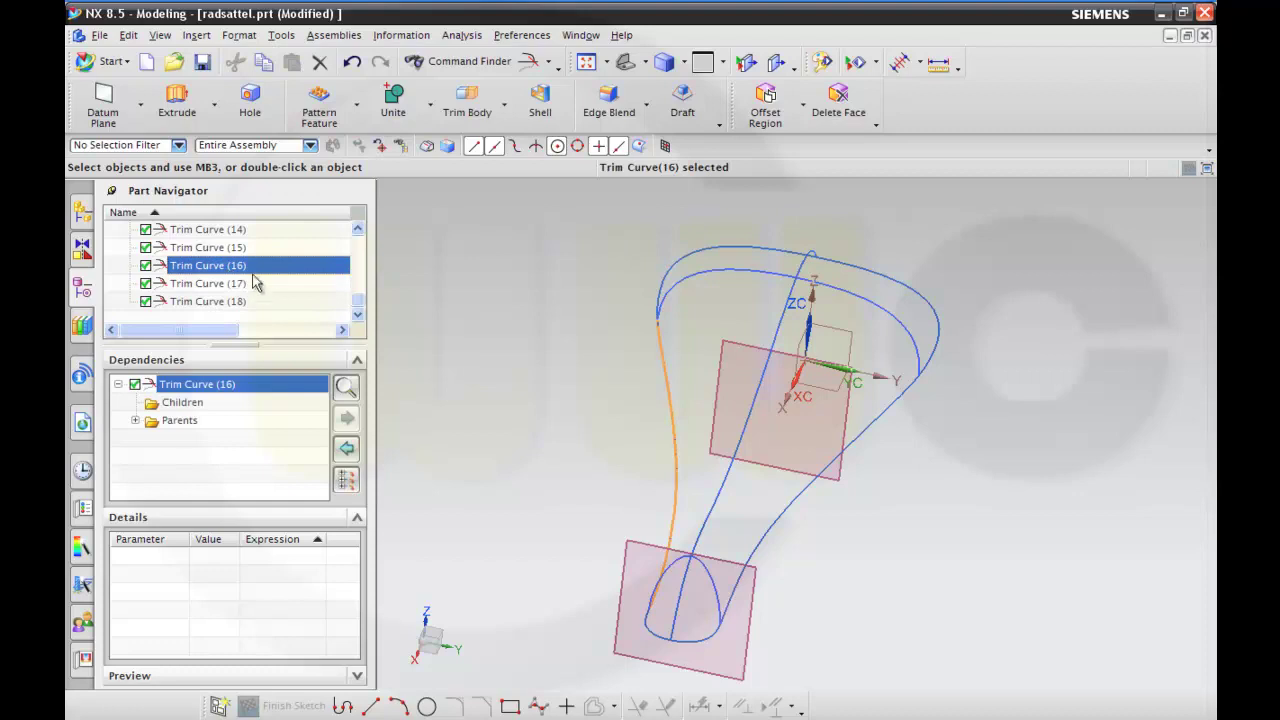
left_click(232, 253)
key("Escape")
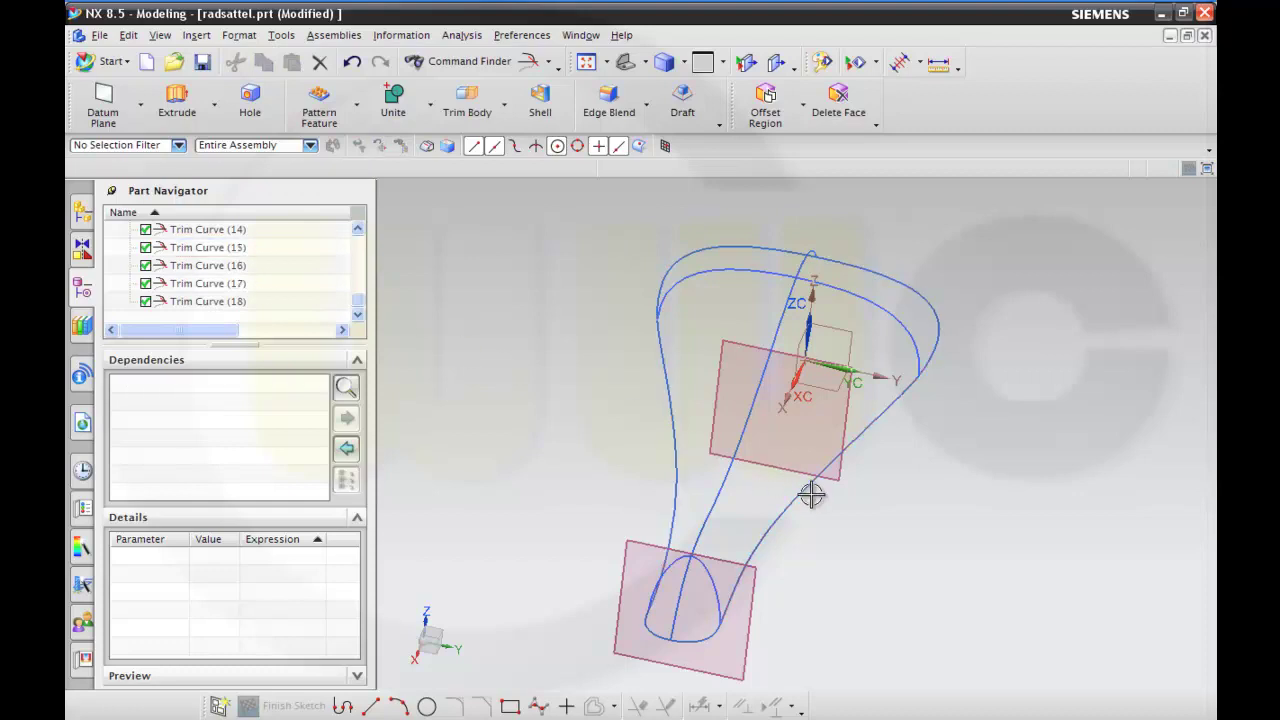
Step: Begin a Studio Surface with the positive Y outline's middle segment as the first section, using Single Curve selection and a reversed direction
middle_click_drag(840, 543, 1008, 454)
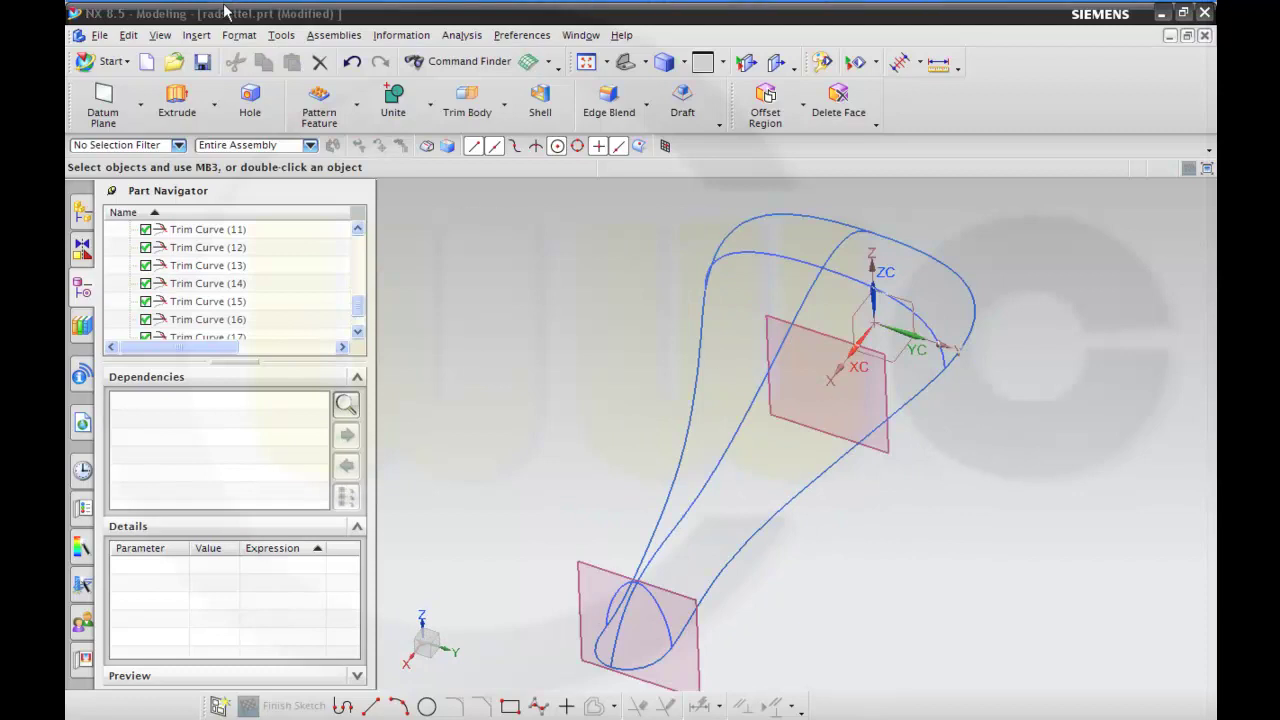
left_click(196, 35)
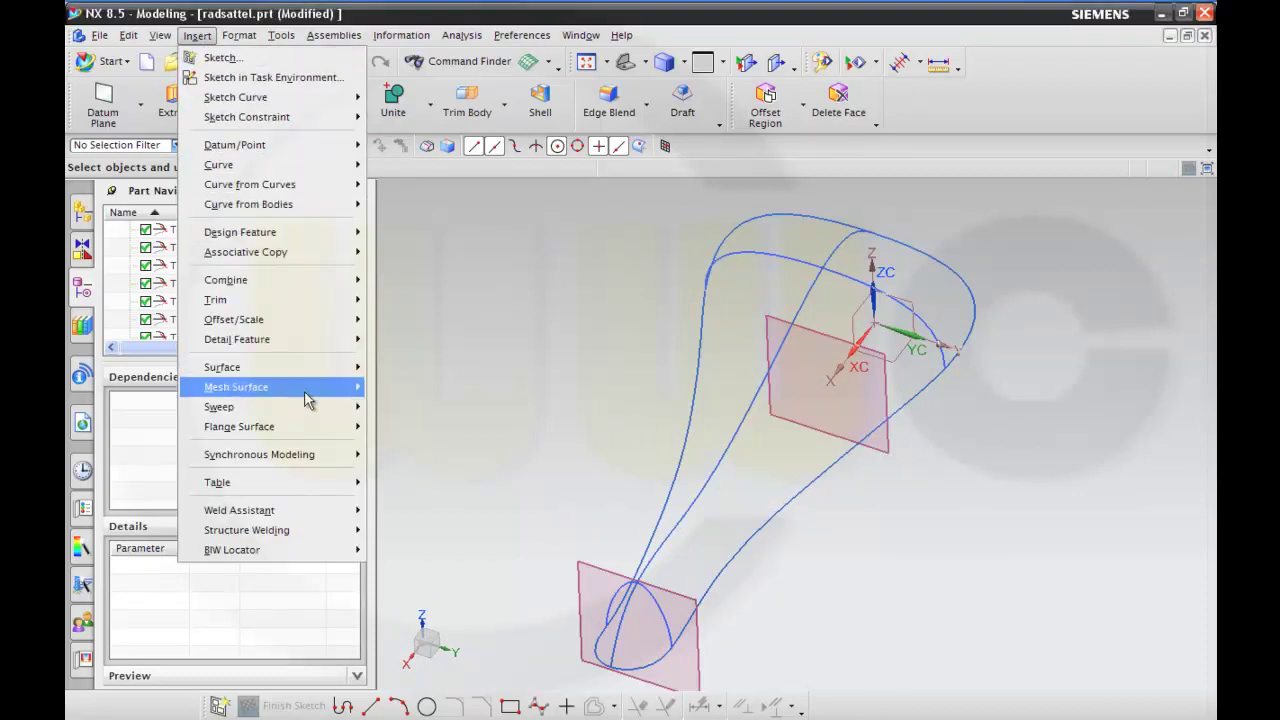
mouse_move(308, 390)
left_click(457, 449)
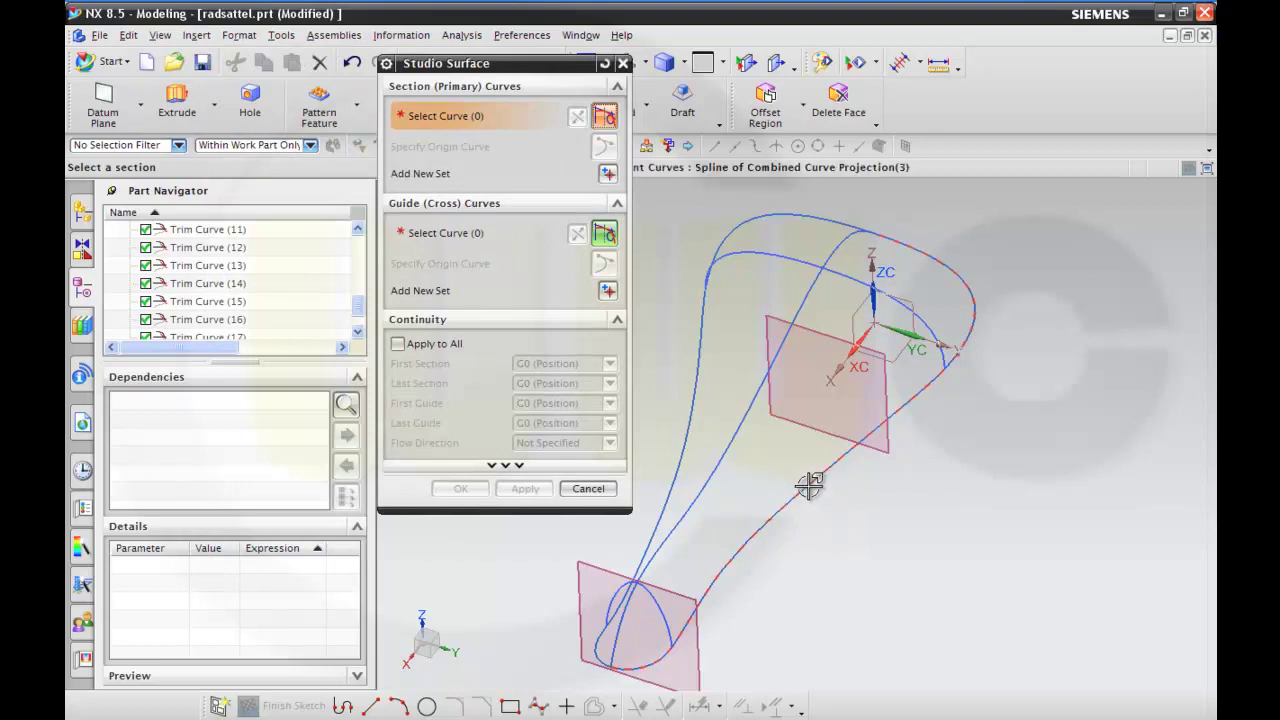
left_click(810, 488)
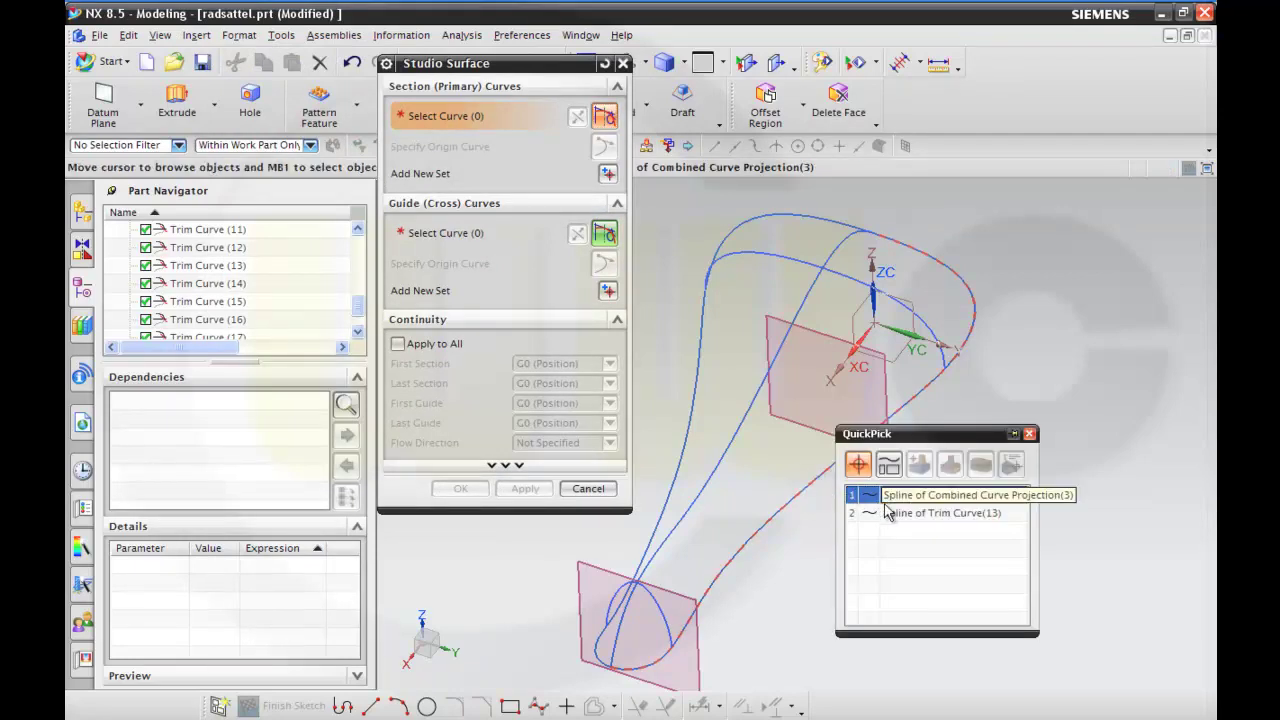
left_click(886, 510)
right_click(781, 509)
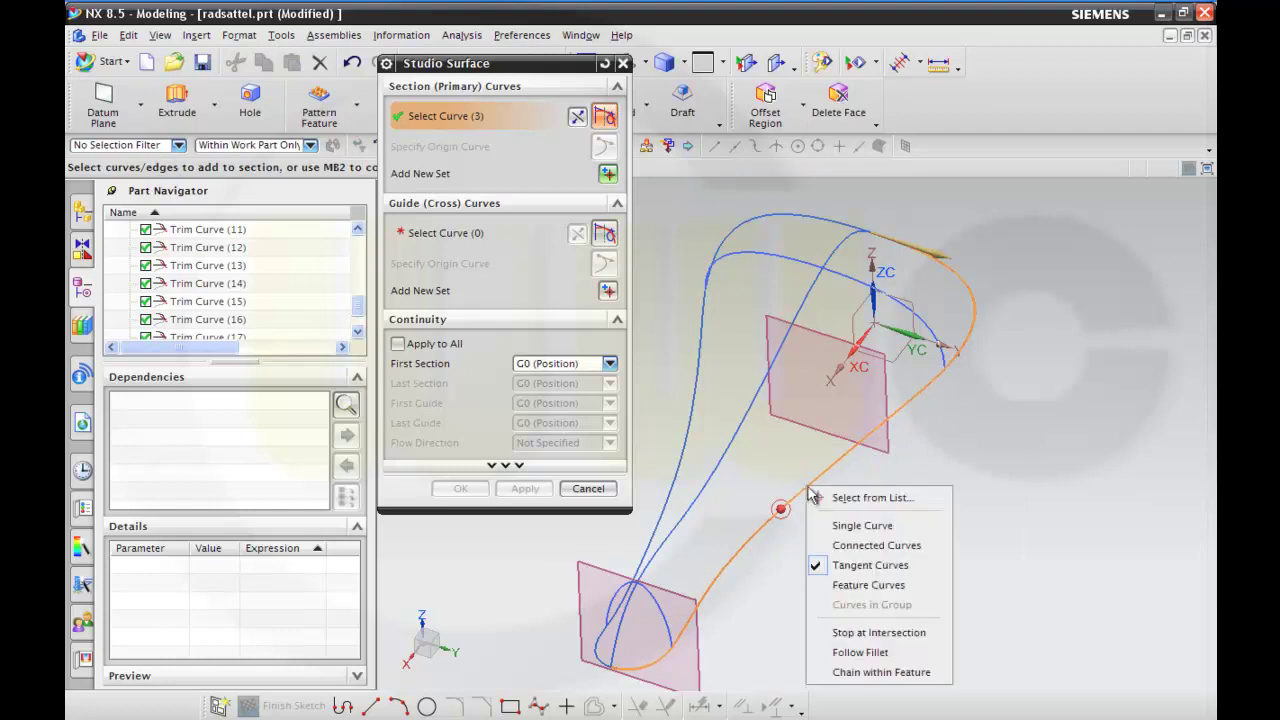
left_click(845, 526)
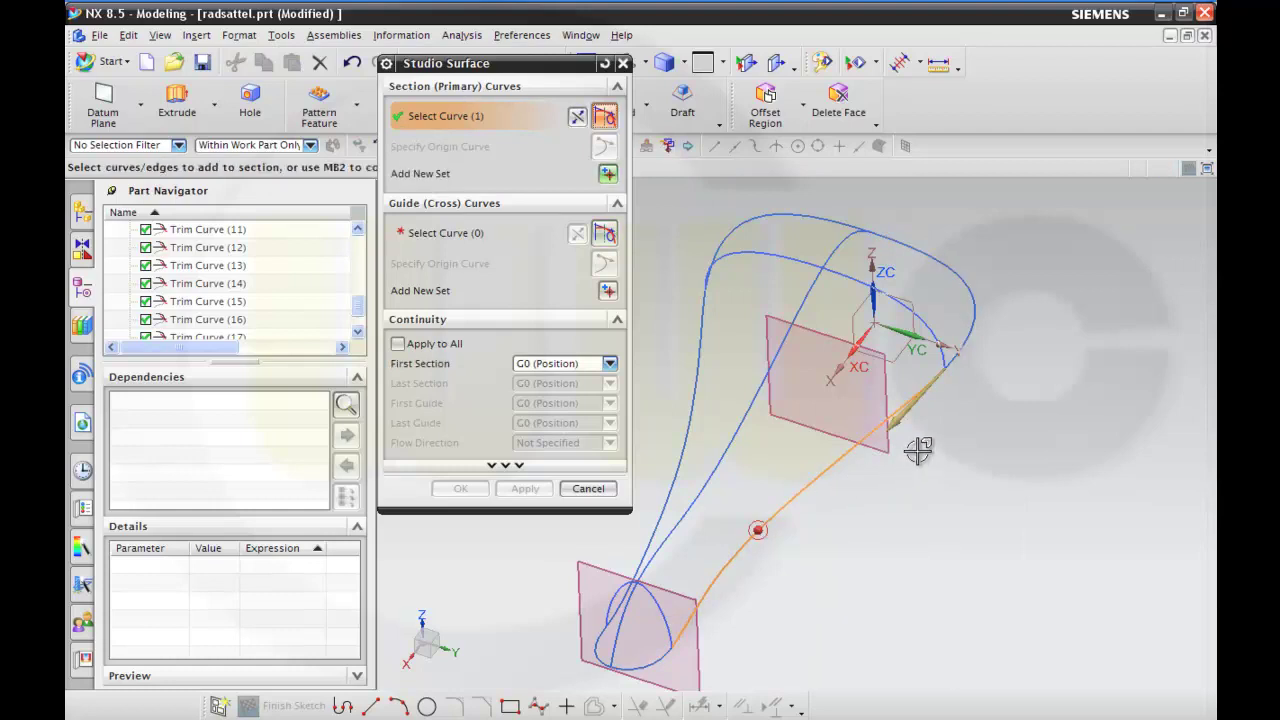
left_click(577, 118)
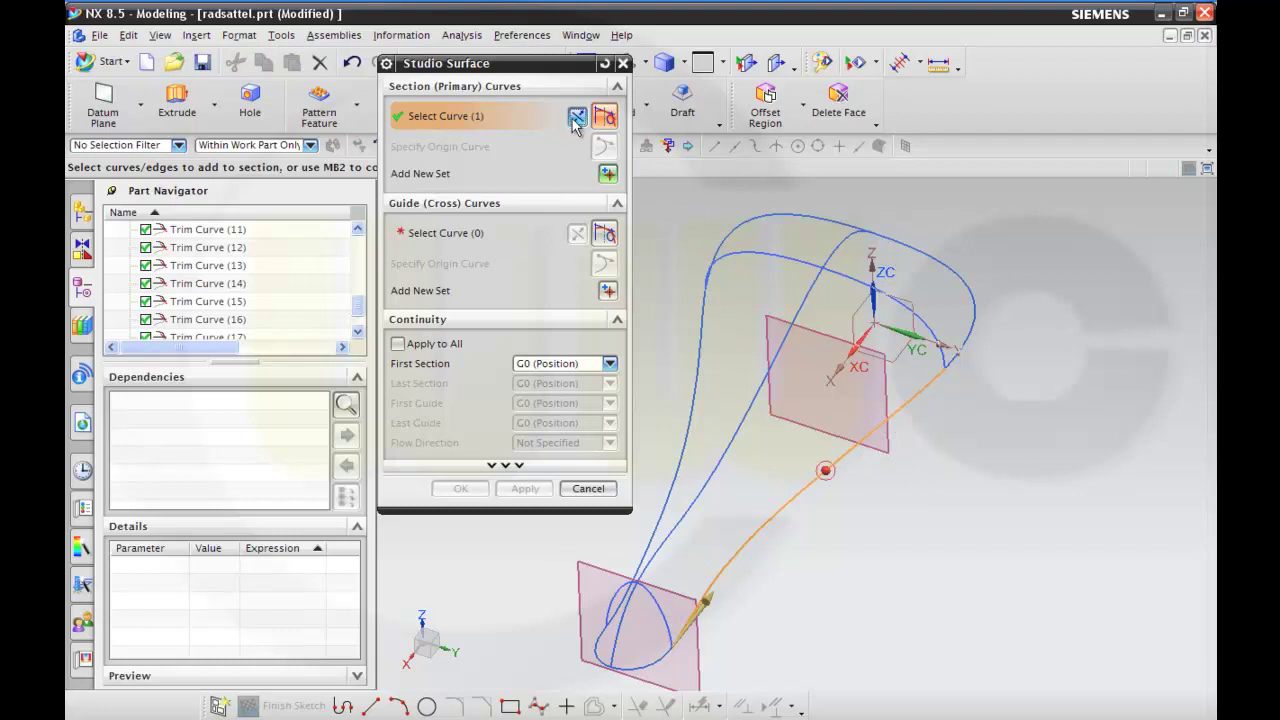
Step: Add the middle segment of the centre curve as the second section and reverse its direction to match the first
left_click(608, 175)
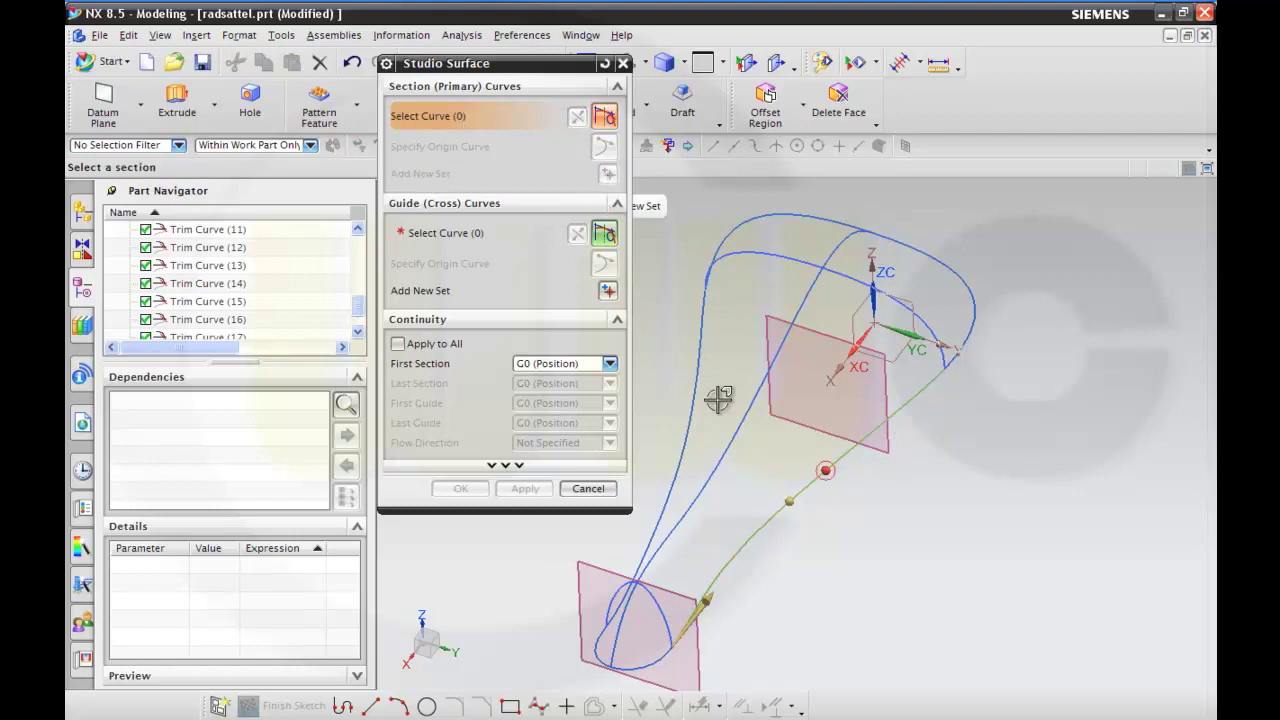
left_click(742, 418)
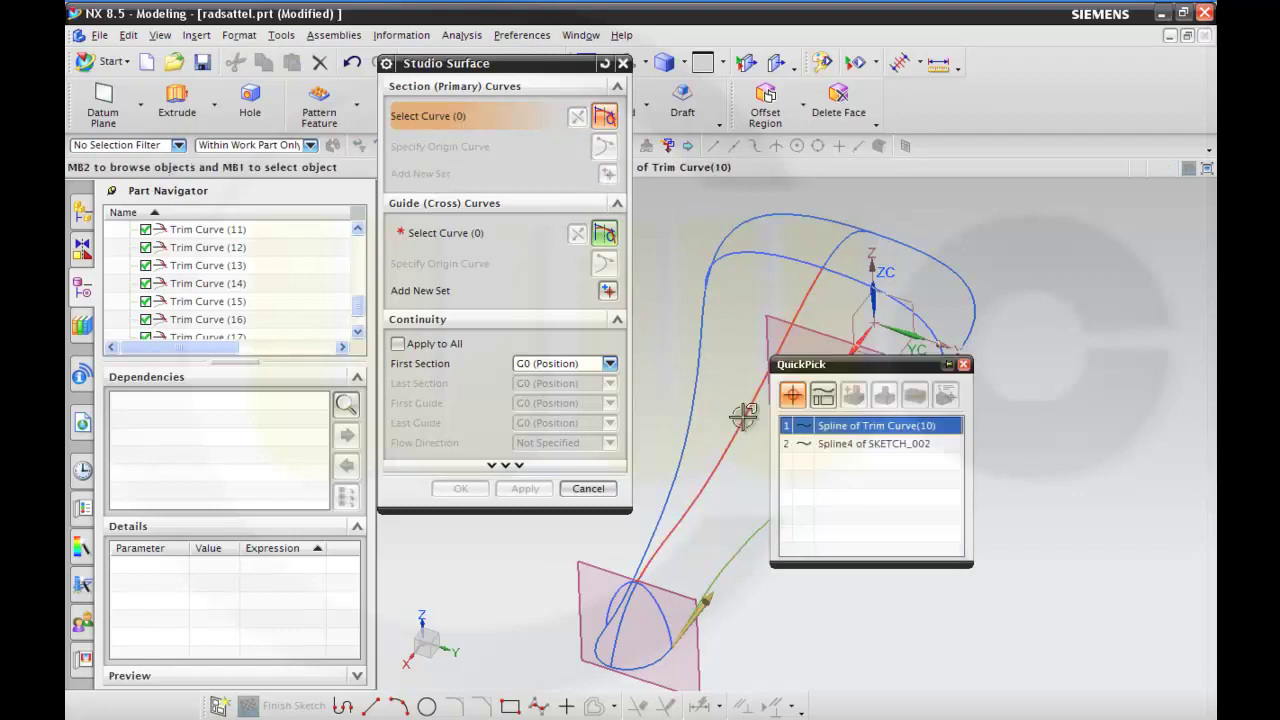
left_click(819, 430)
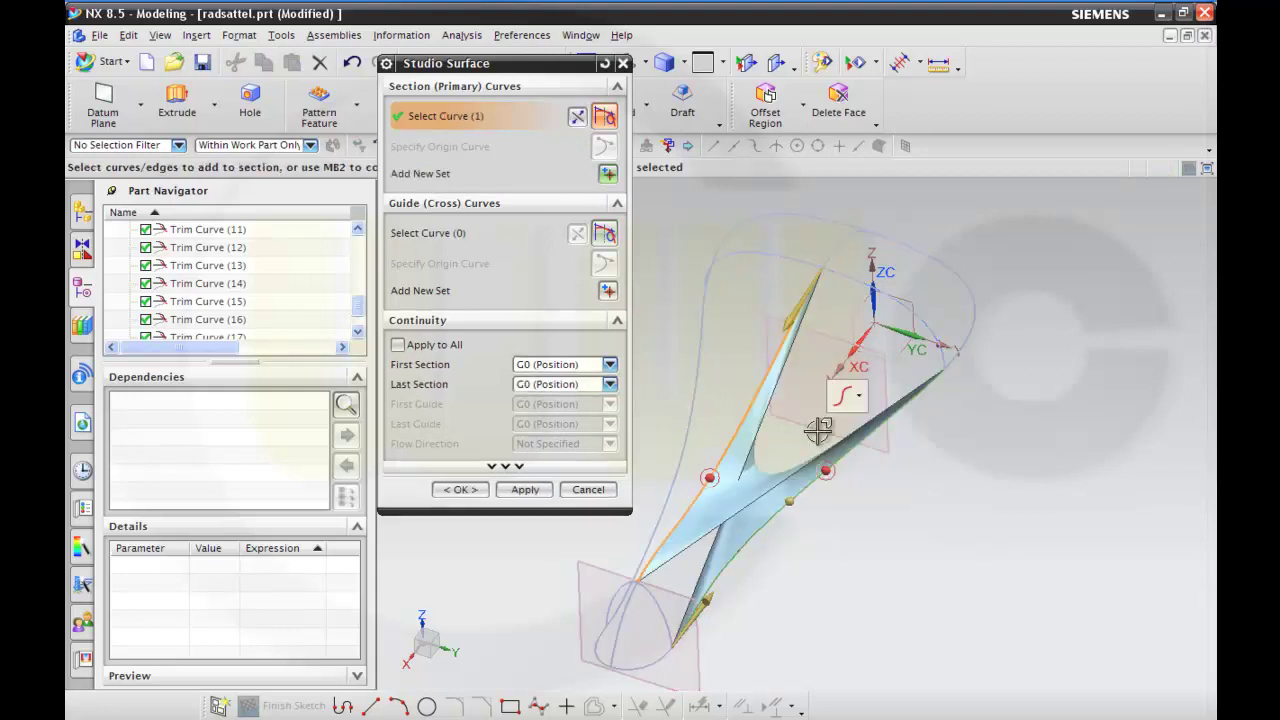
left_click(579, 118)
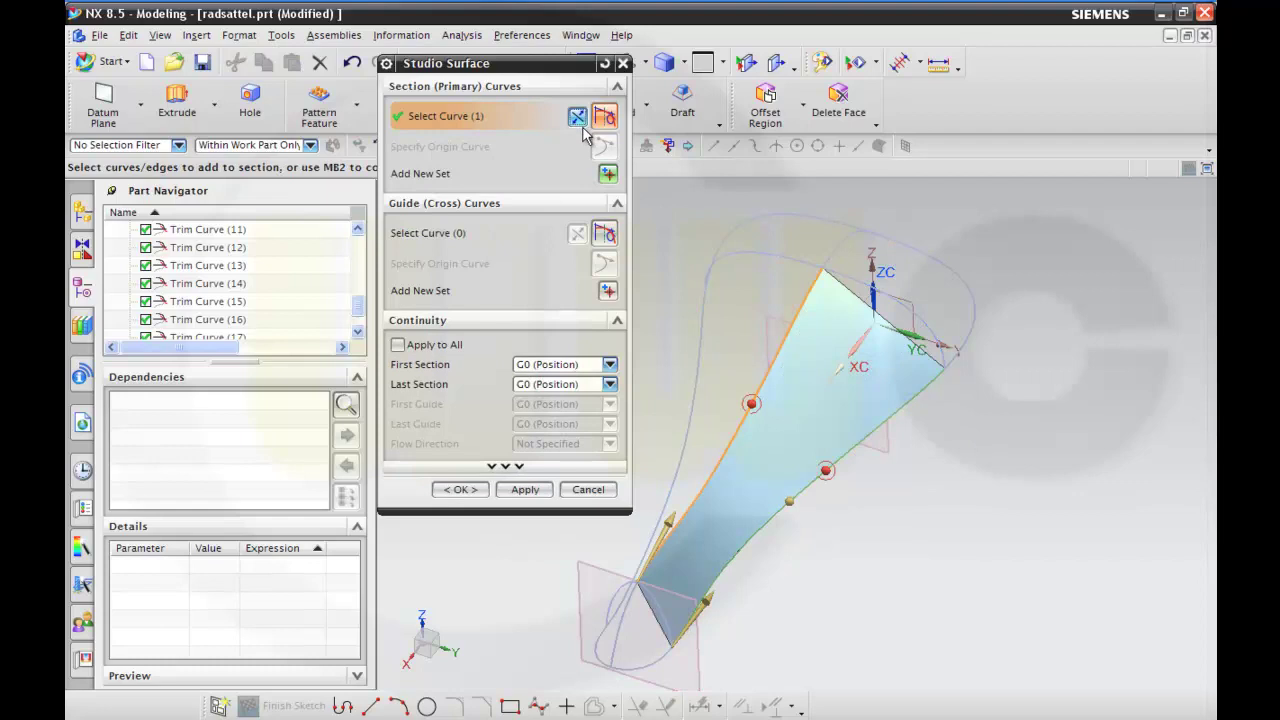
Step: Add the middle segment of the mirrored negative Y outline as the third section and reverse its direction
left_click(608, 175)
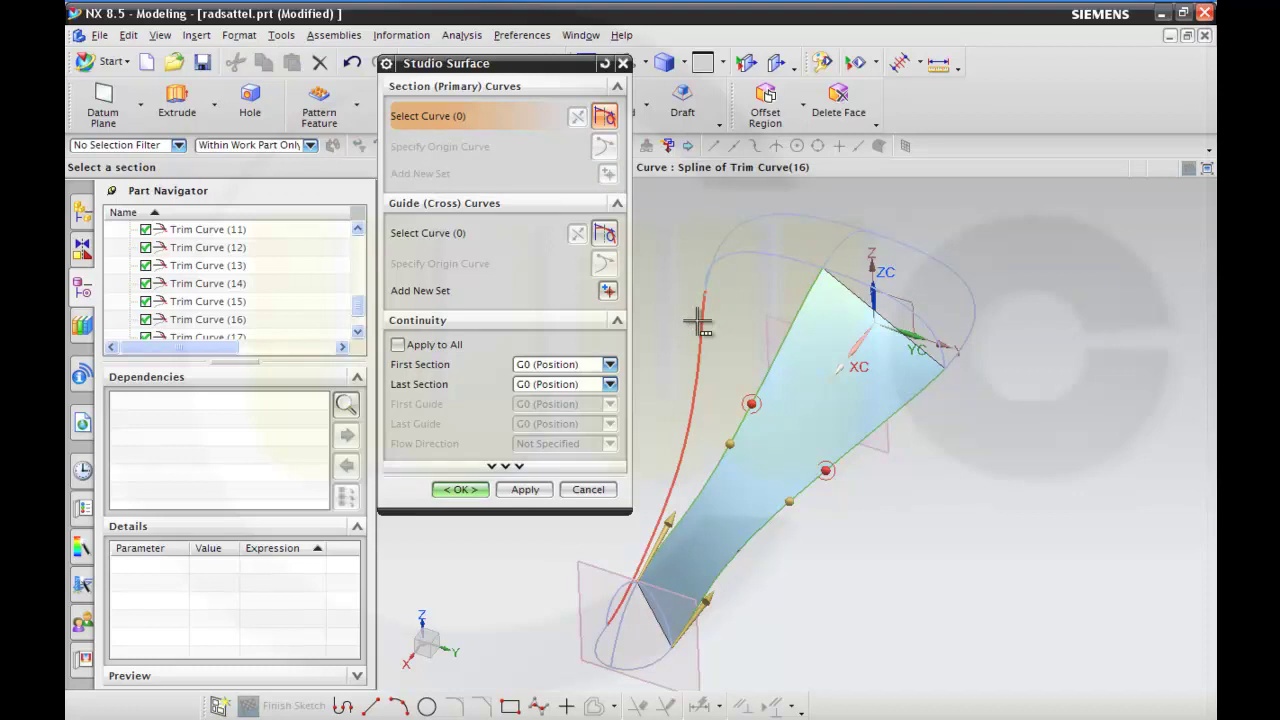
left_click(697, 321)
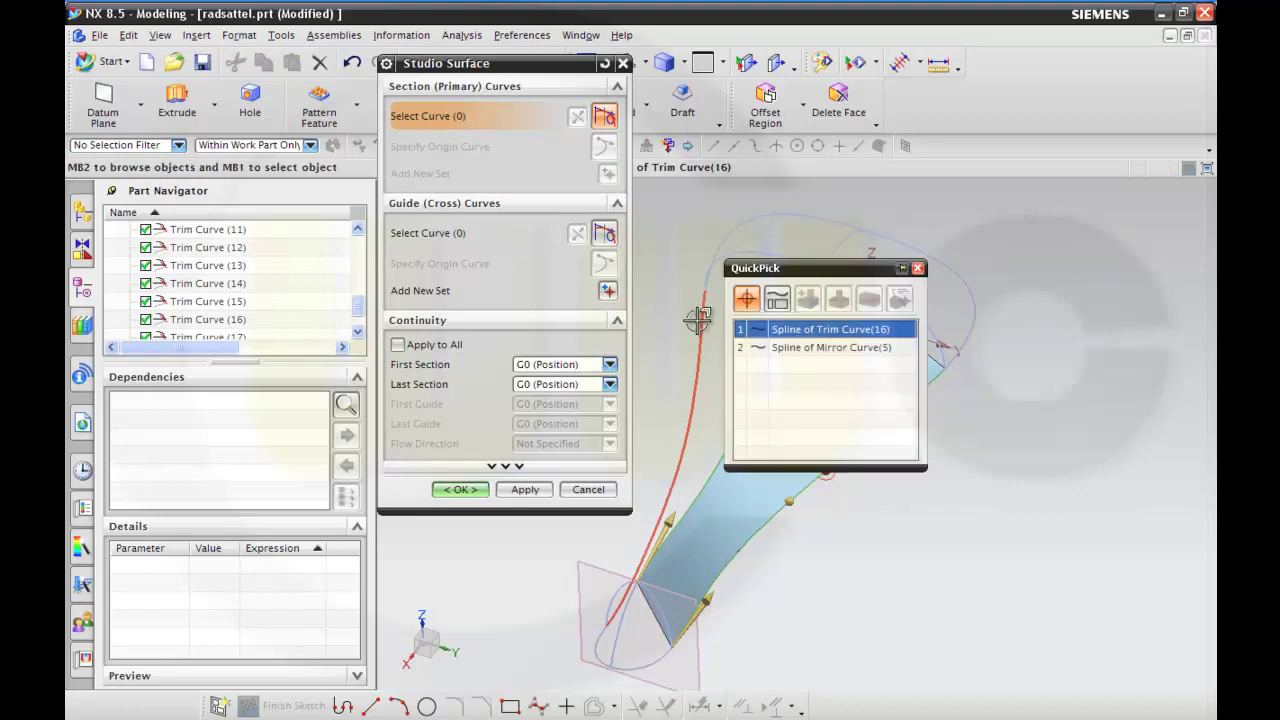
left_click(782, 330)
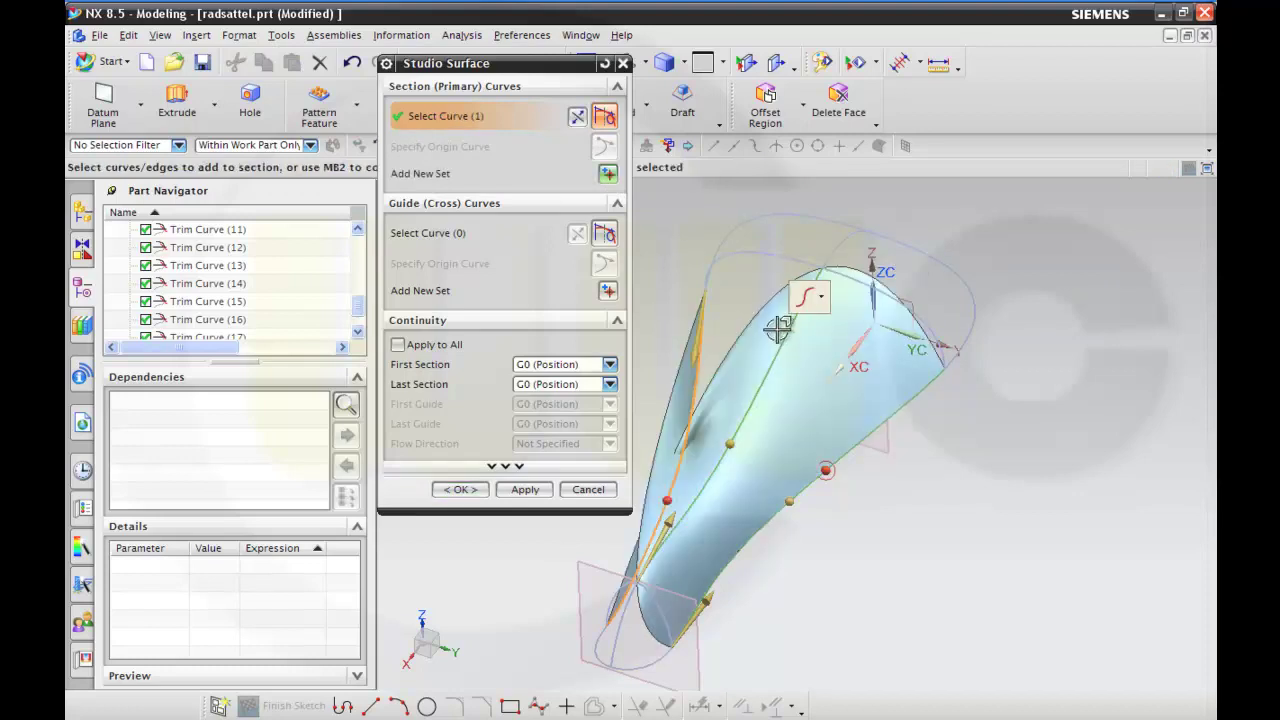
left_click(578, 117)
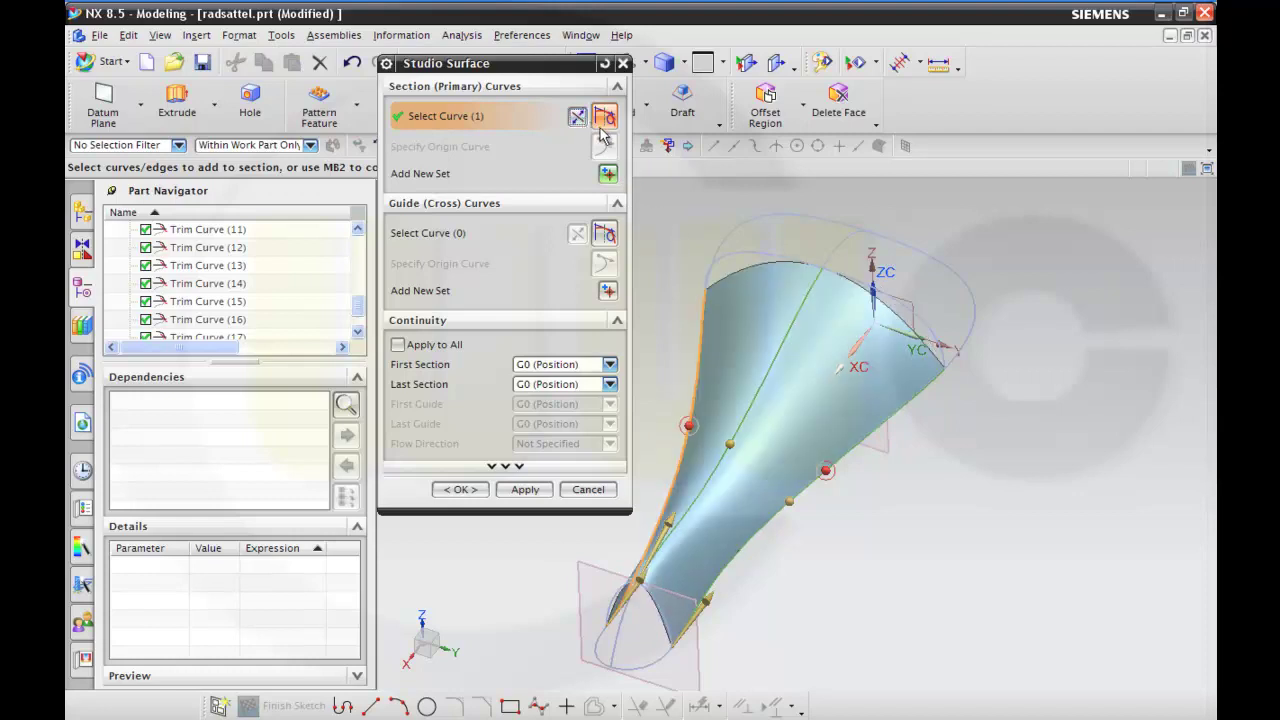
Step: Add the arch splines at the 250 mm and 50 mm datum planes as guide curves and create the middle saddle surface
left_click(470, 232)
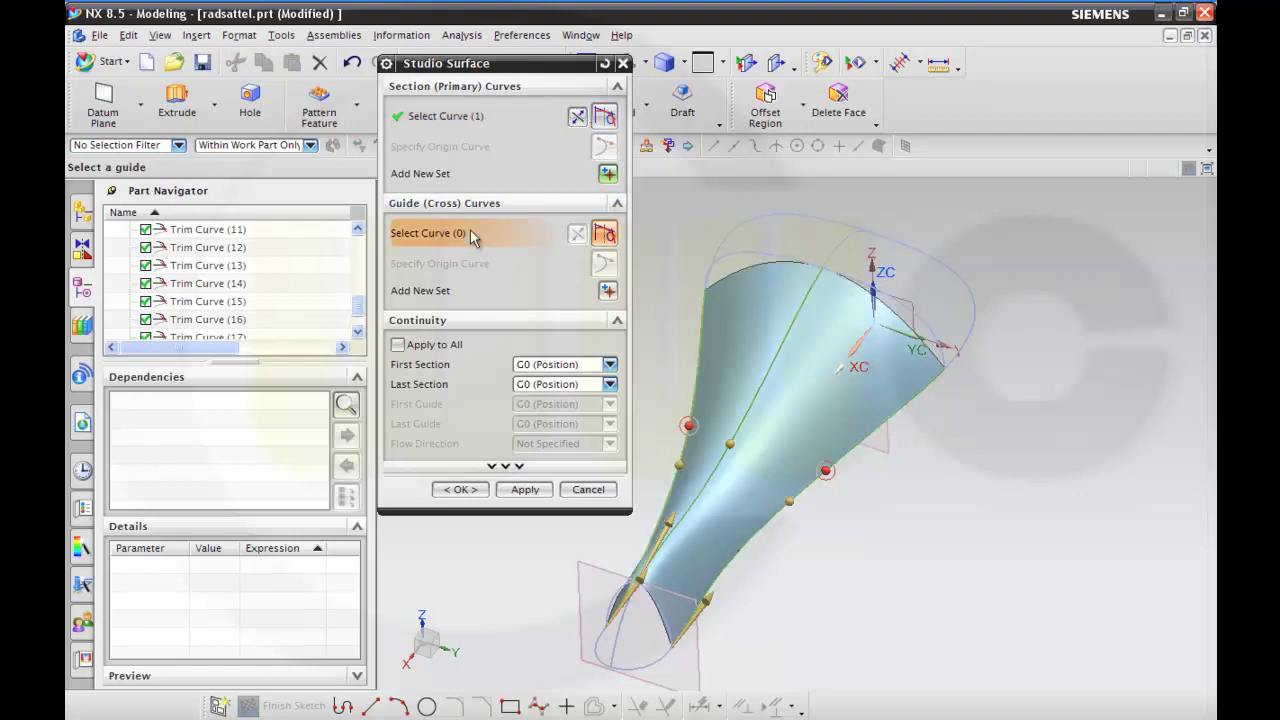
left_click(657, 600)
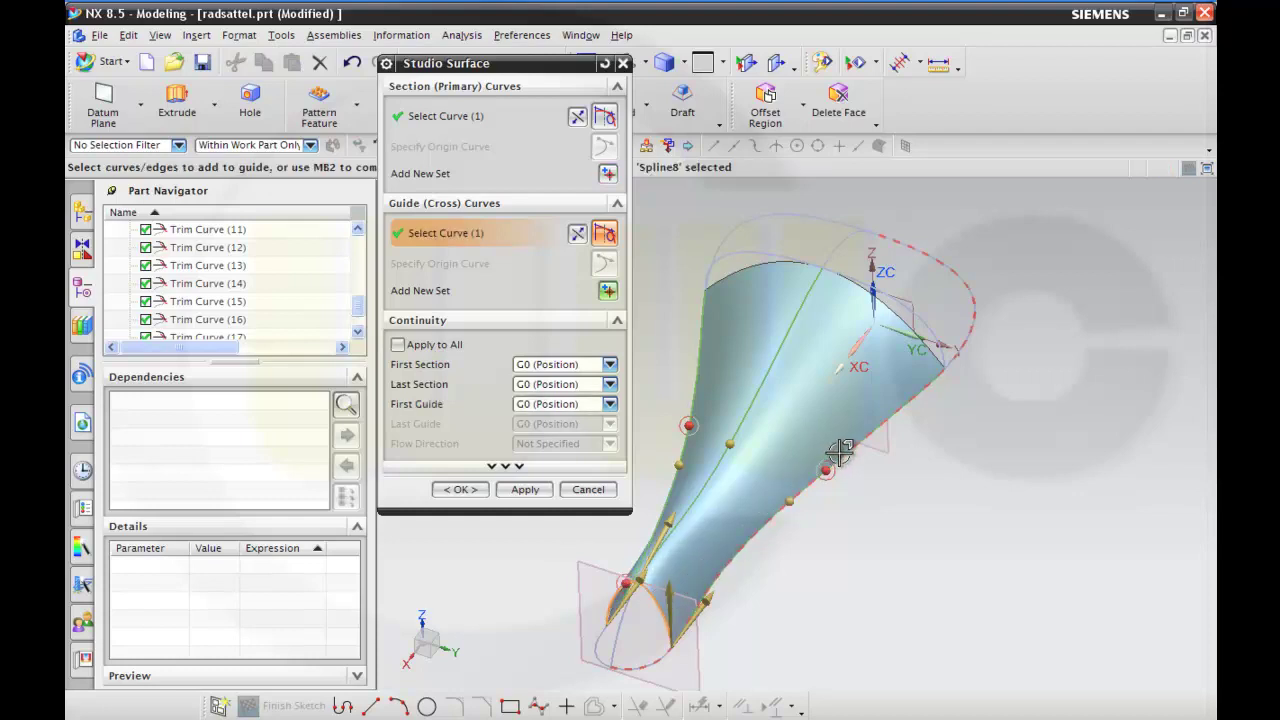
left_click(607, 290)
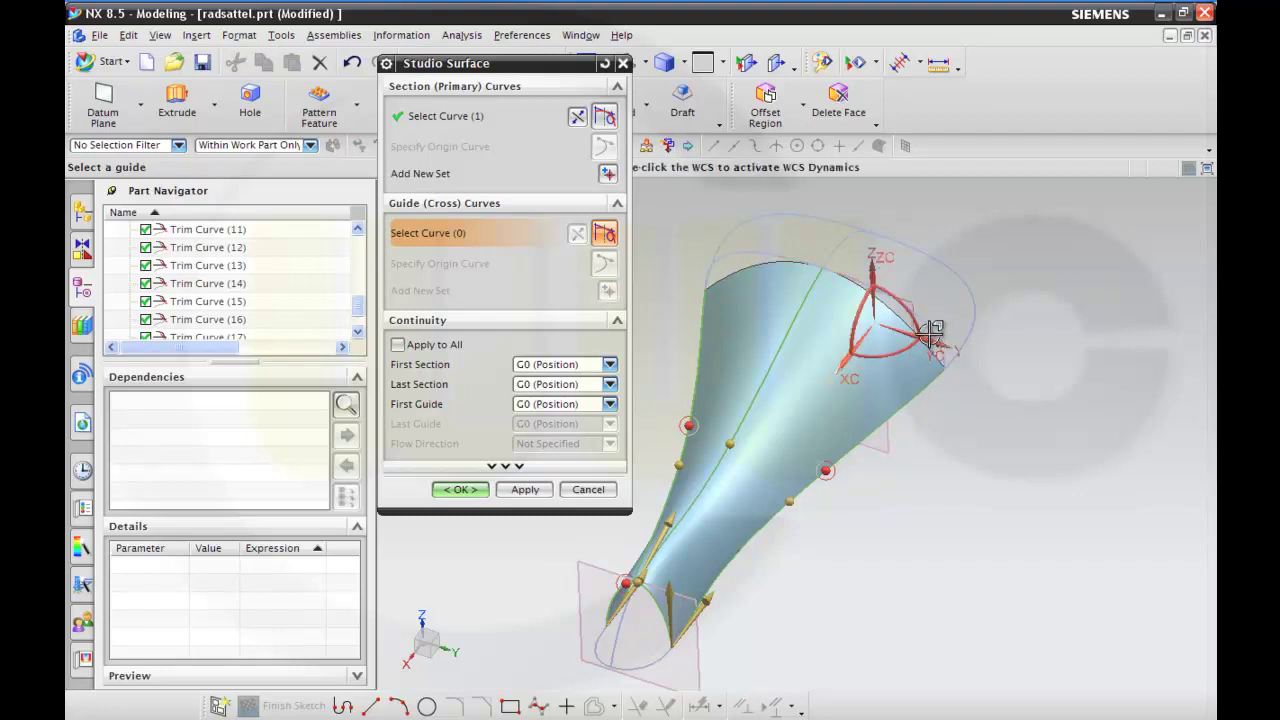
left_click(932, 333)
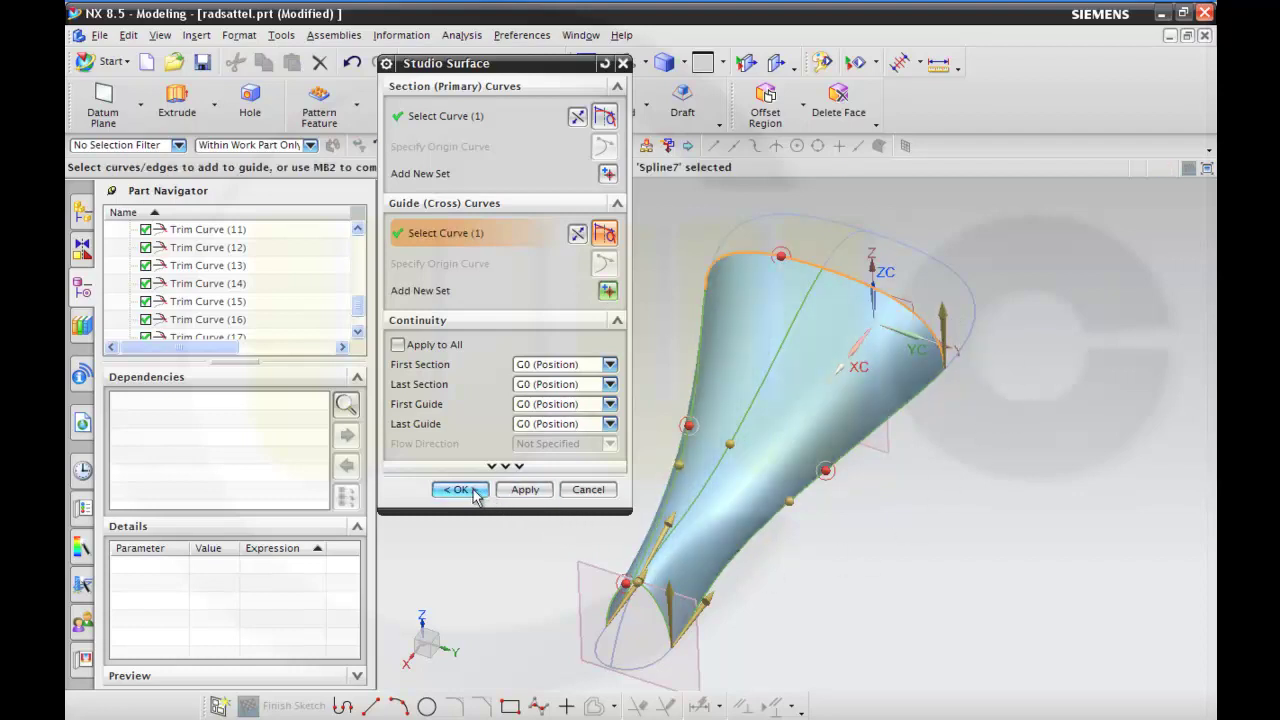
Step: Join the positive Y outline's nose segment and its mirrored negative Y counterpart into one curve with Join Curves
middle_click_drag(751, 514, 1074, 566)
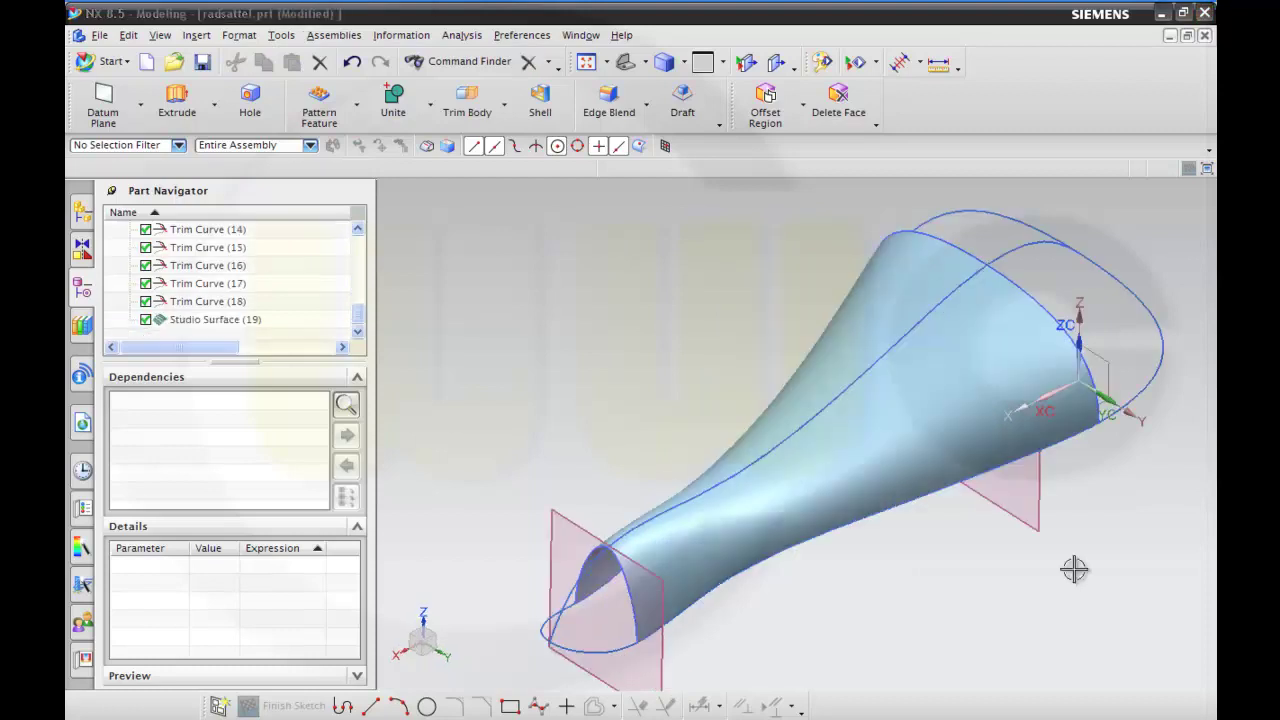
left_click(196, 35)
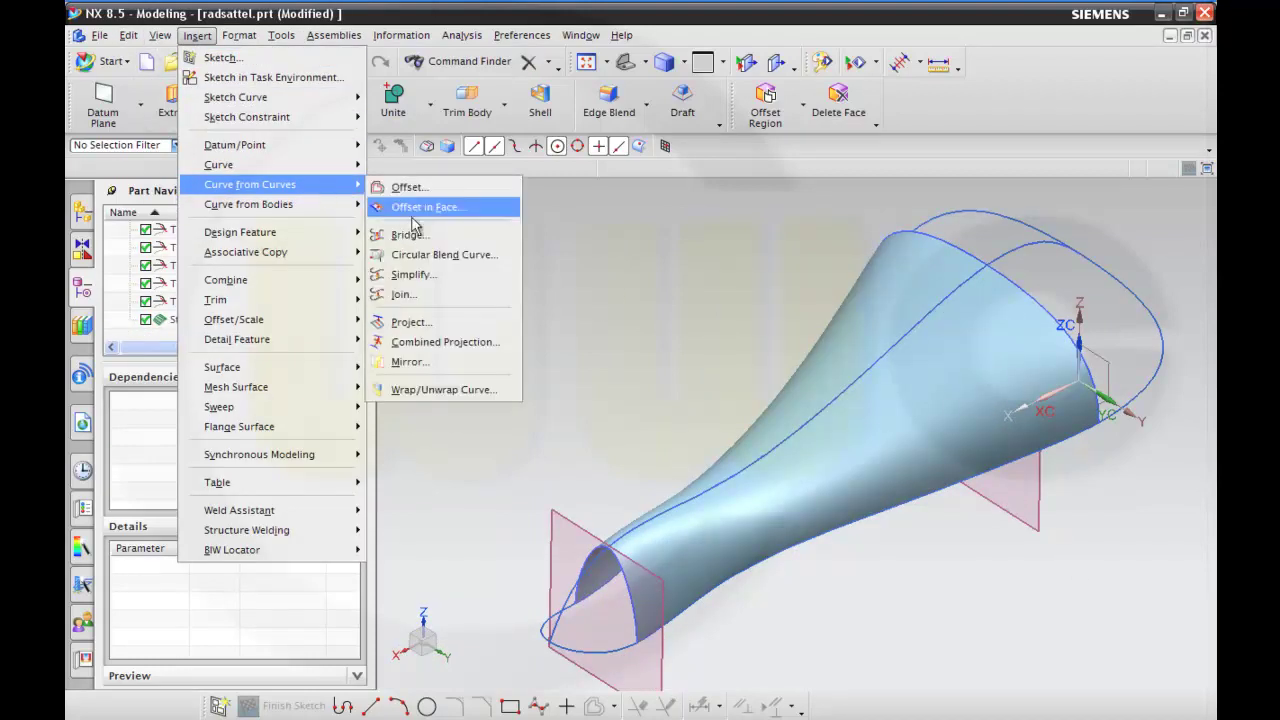
key("Escape")
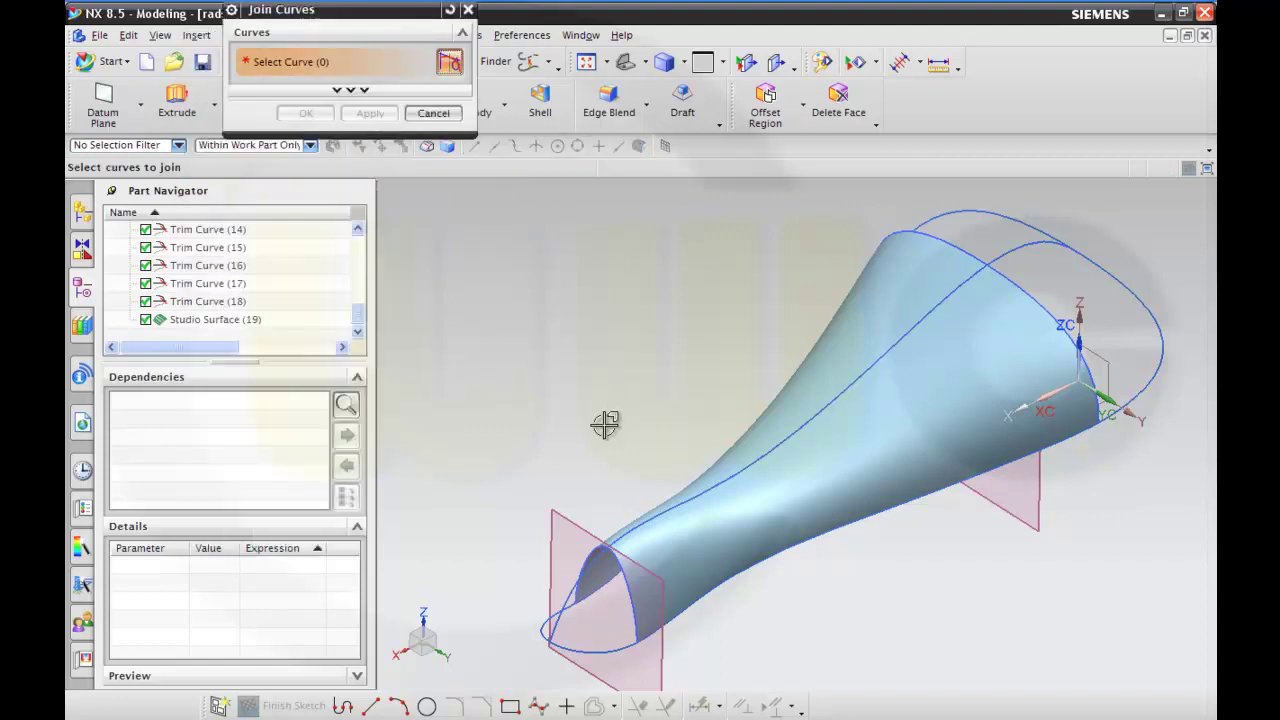
scroll(603, 417, "down", 1)
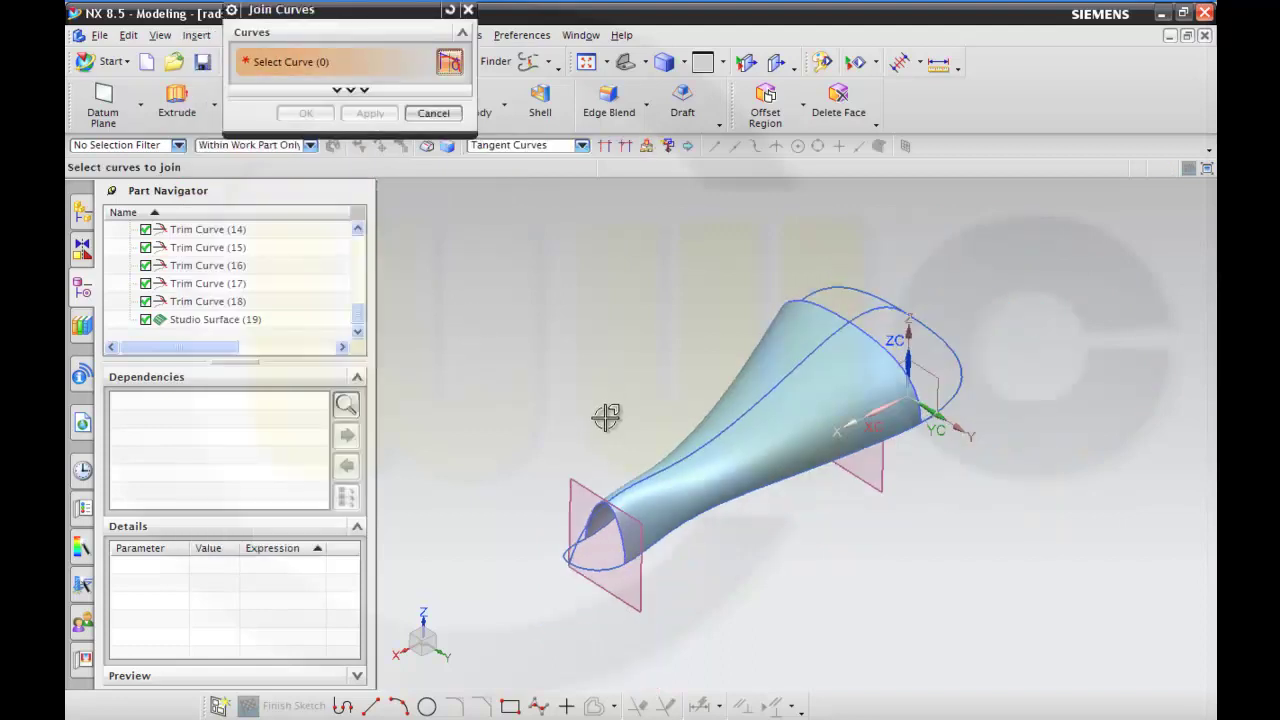
scroll(607, 418, "up", 1)
scroll(767, 613, "up", 3)
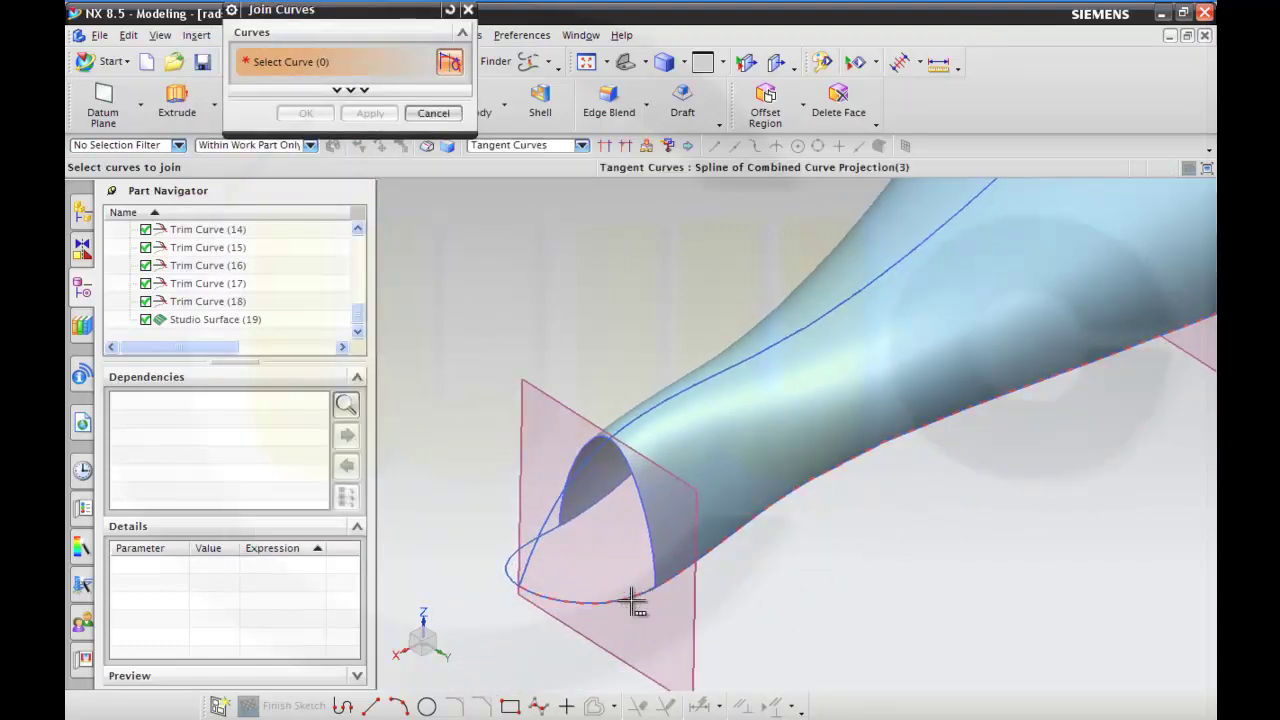
left_click(632, 600)
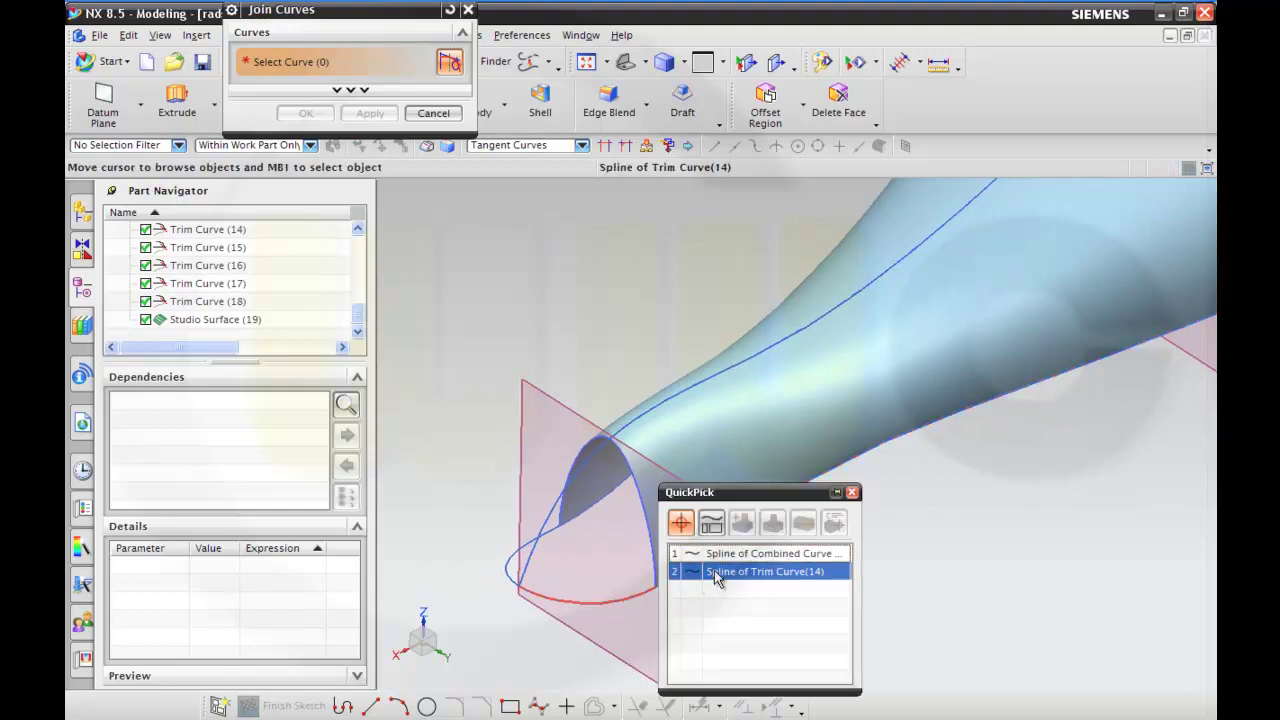
left_click(714, 570)
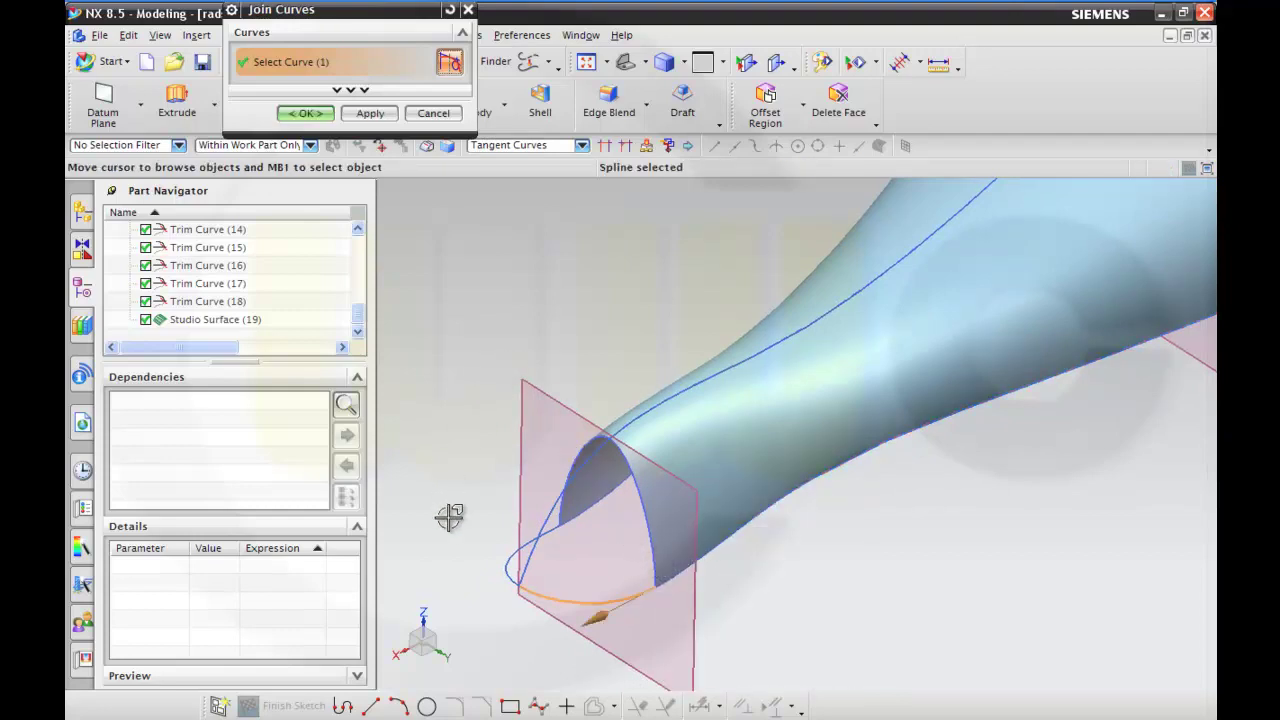
left_click(503, 556)
left_click(583, 572)
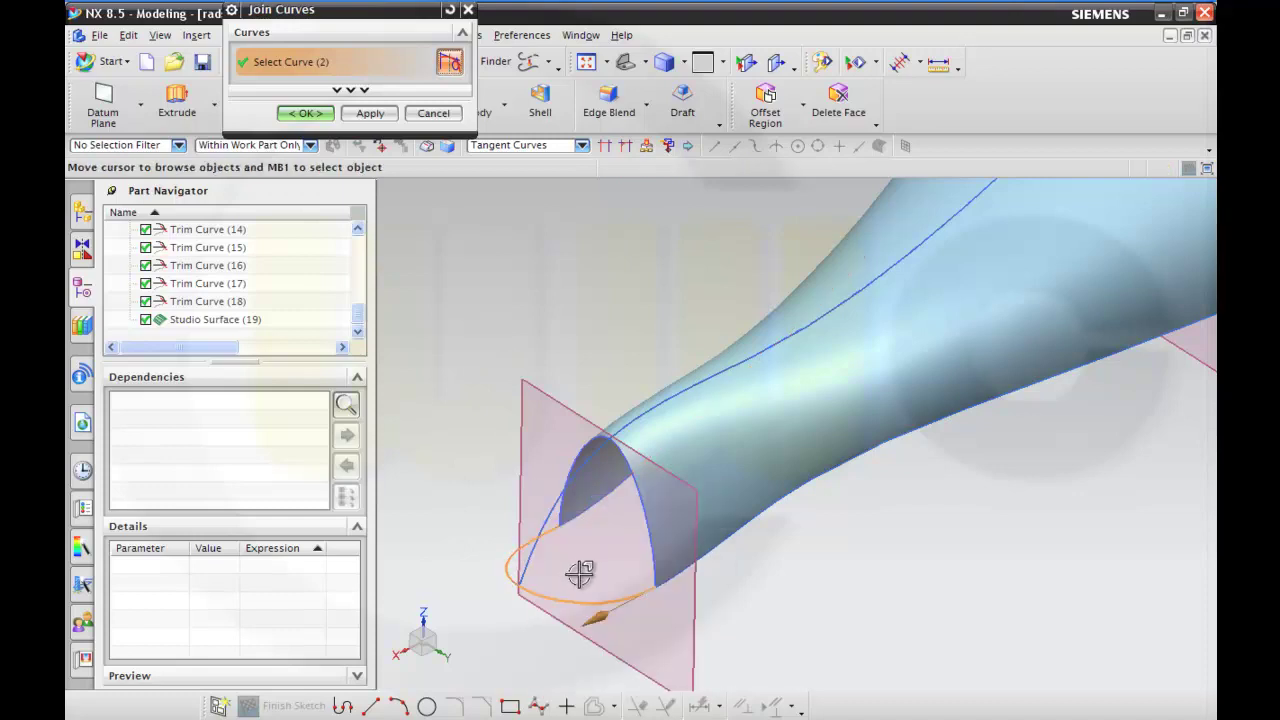
left_click(369, 113)
Step: Join the rear segments of the mirrored and the original saddle outline into one curve
middle_click_drag(822, 508, 778, 645)
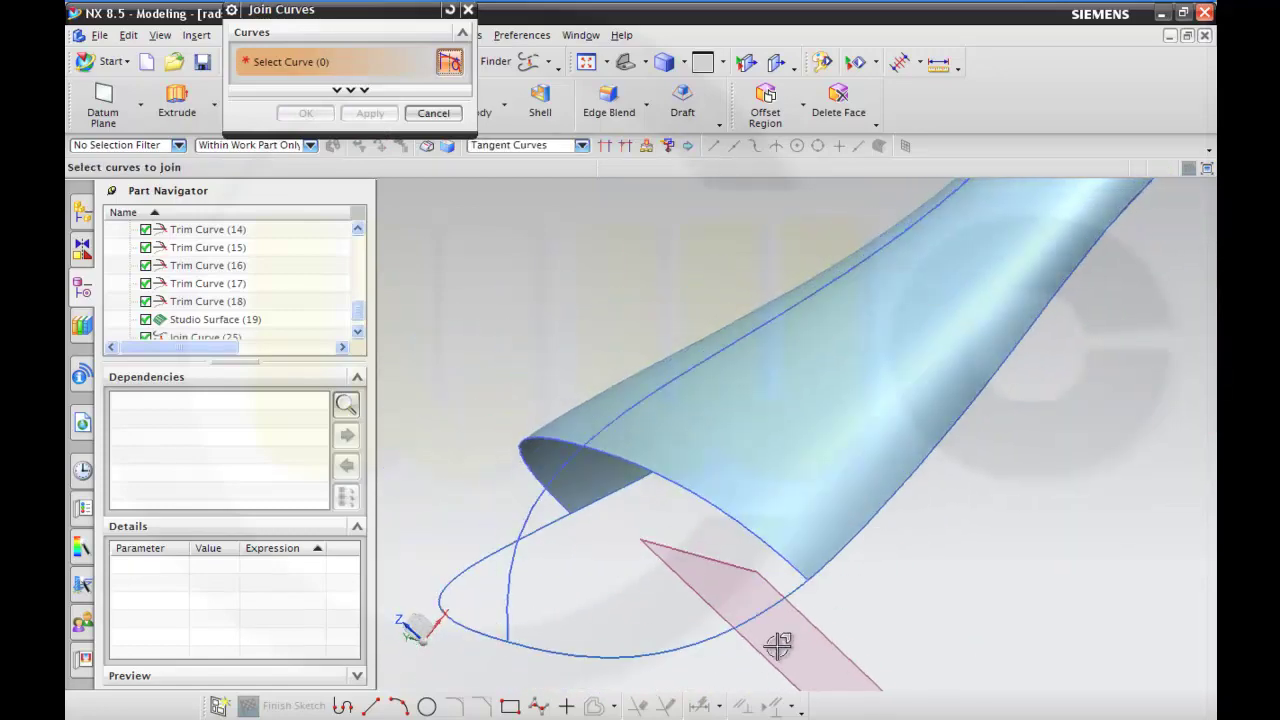
left_click(670, 648)
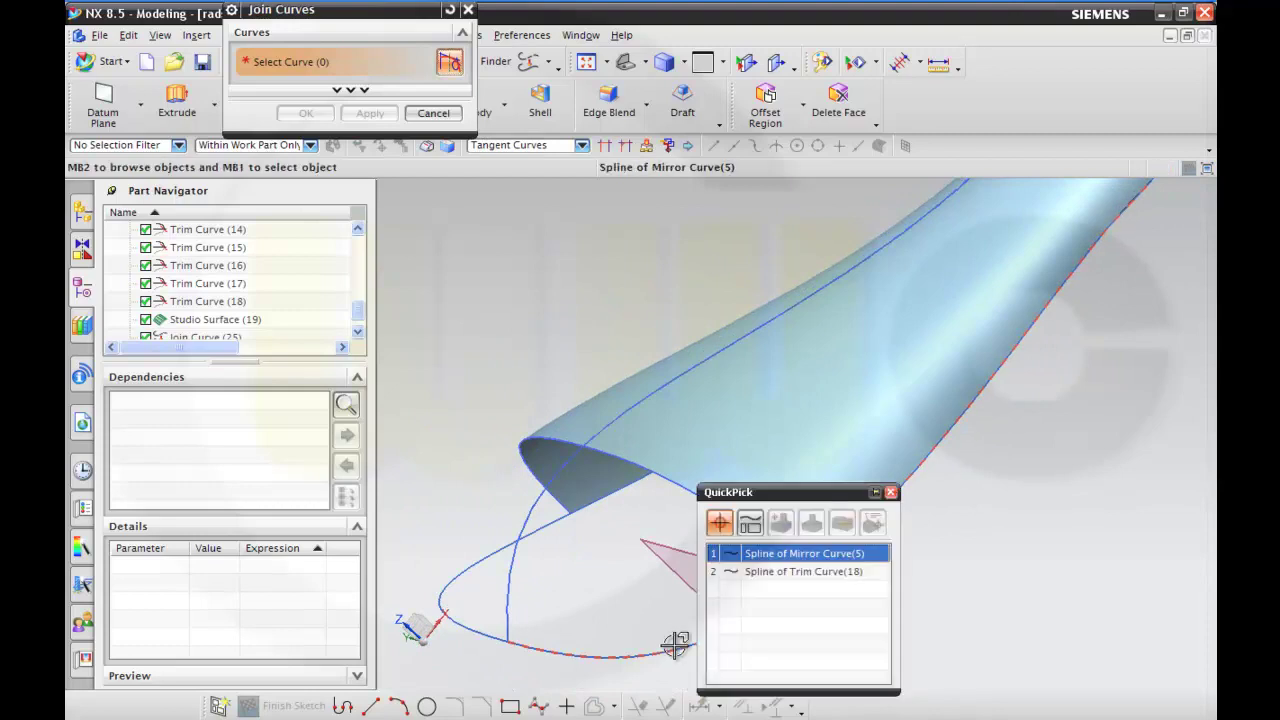
left_click(768, 572)
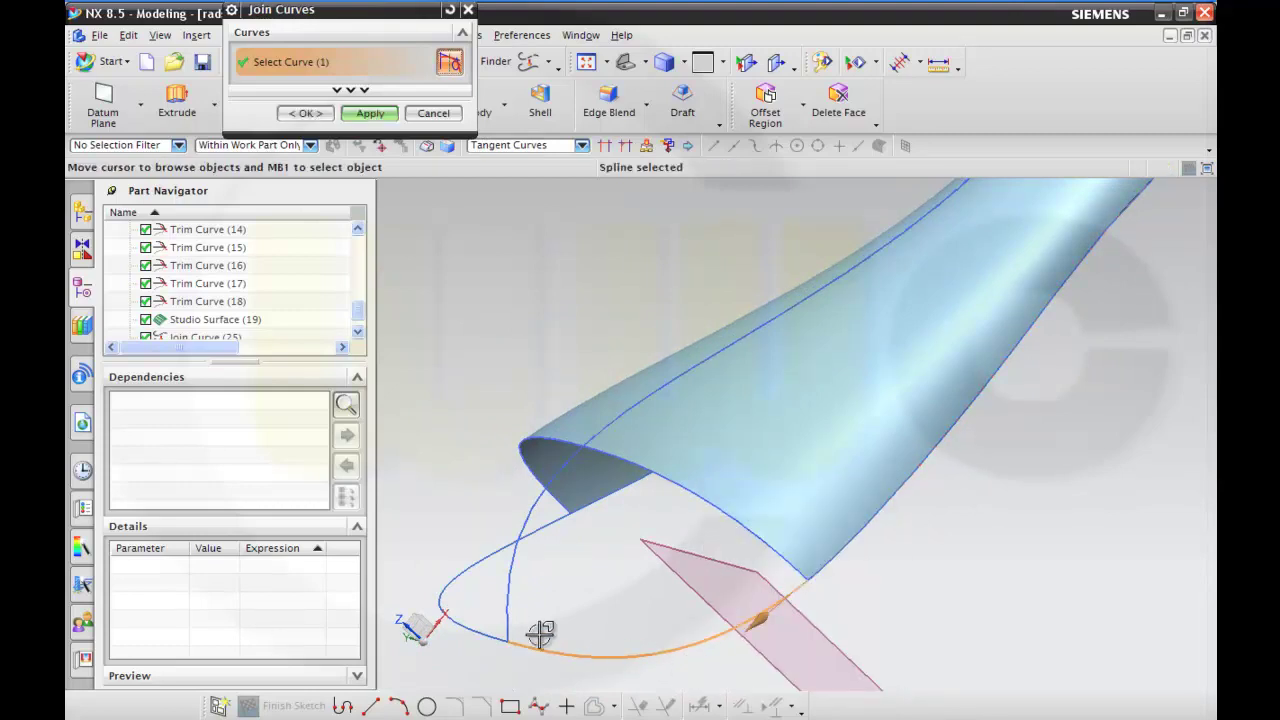
left_click(443, 582)
left_click(505, 551)
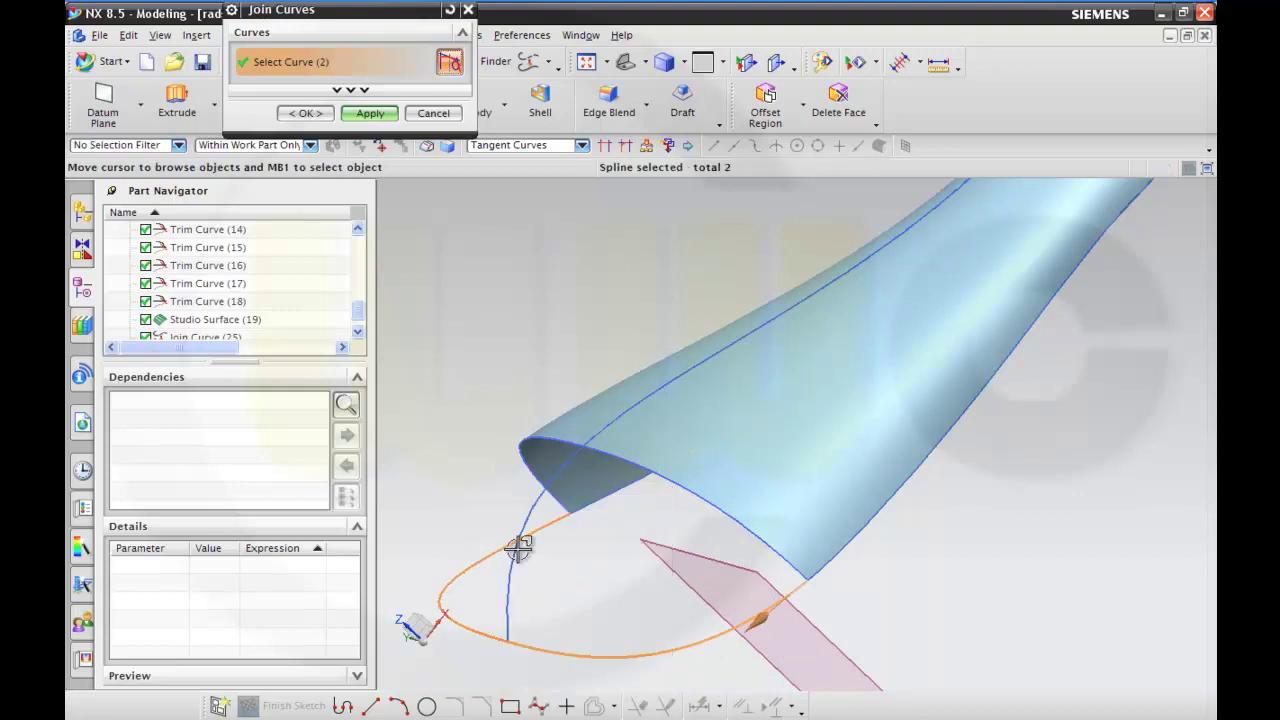
left_click(313, 117)
Step: Begin a Studio Surface with the joined nose outline as first section and the arch spline at the 250 mm datum plane as second section
middle_click_drag(820, 480, 869, 554)
scroll(950, 510, "up", 3)
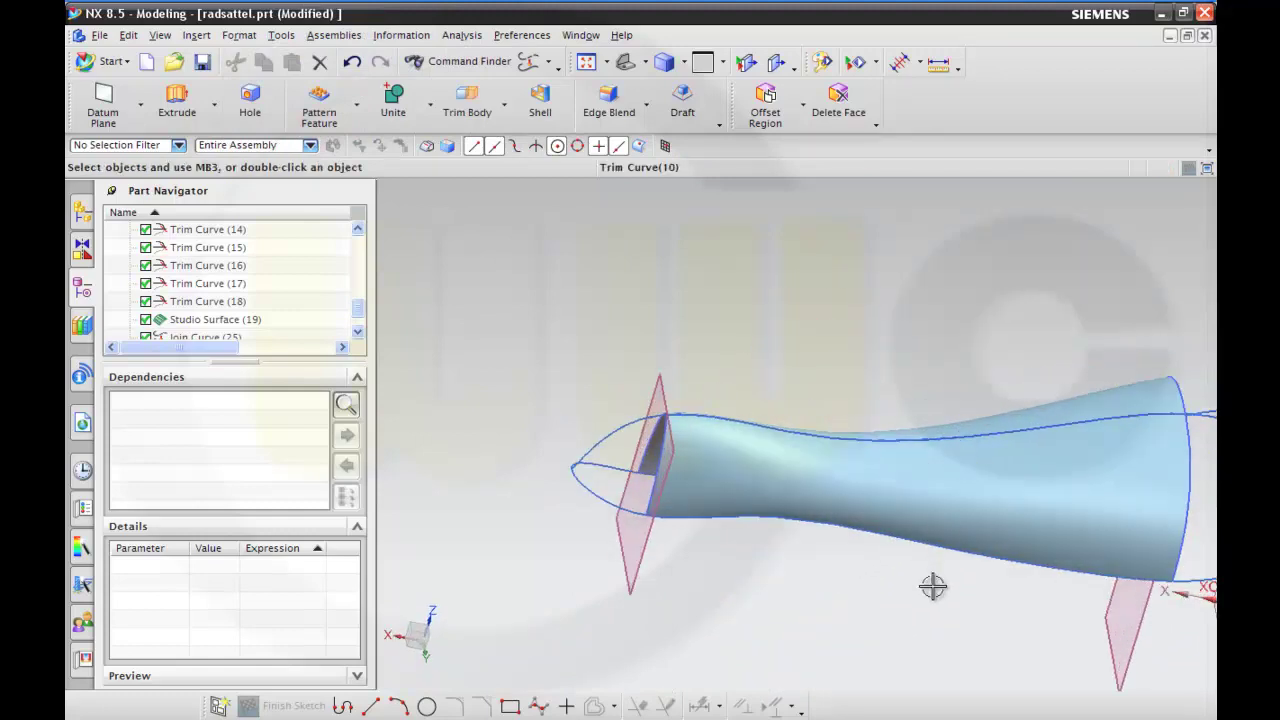
middle_click_drag(931, 586, 923, 566)
scroll(358, 313, "down", 1)
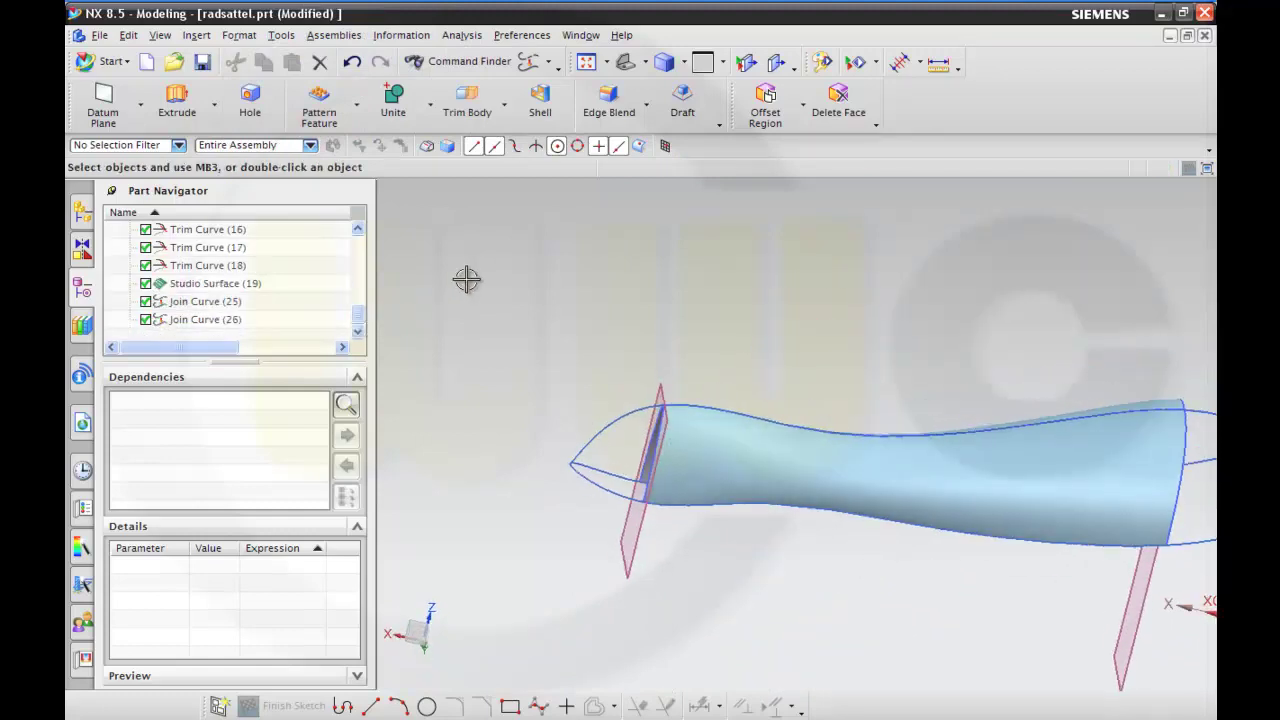
left_click(188, 38)
mouse_move(305, 393)
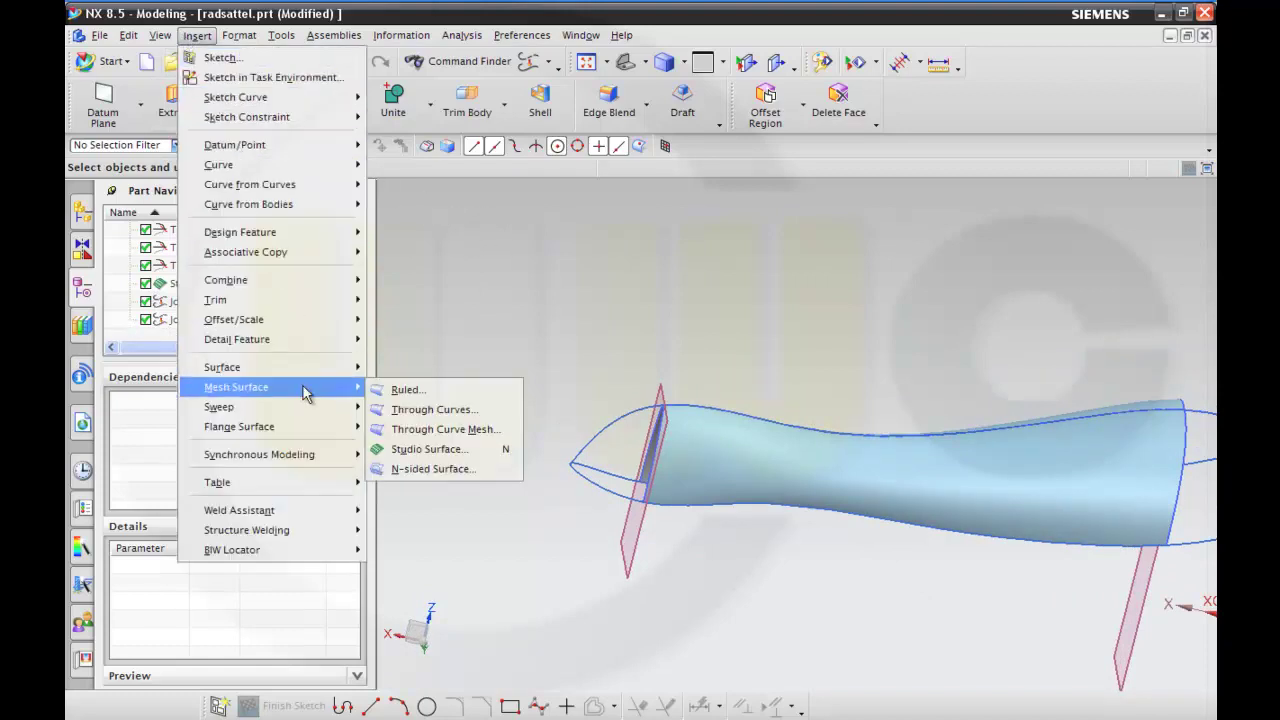
left_click(415, 449)
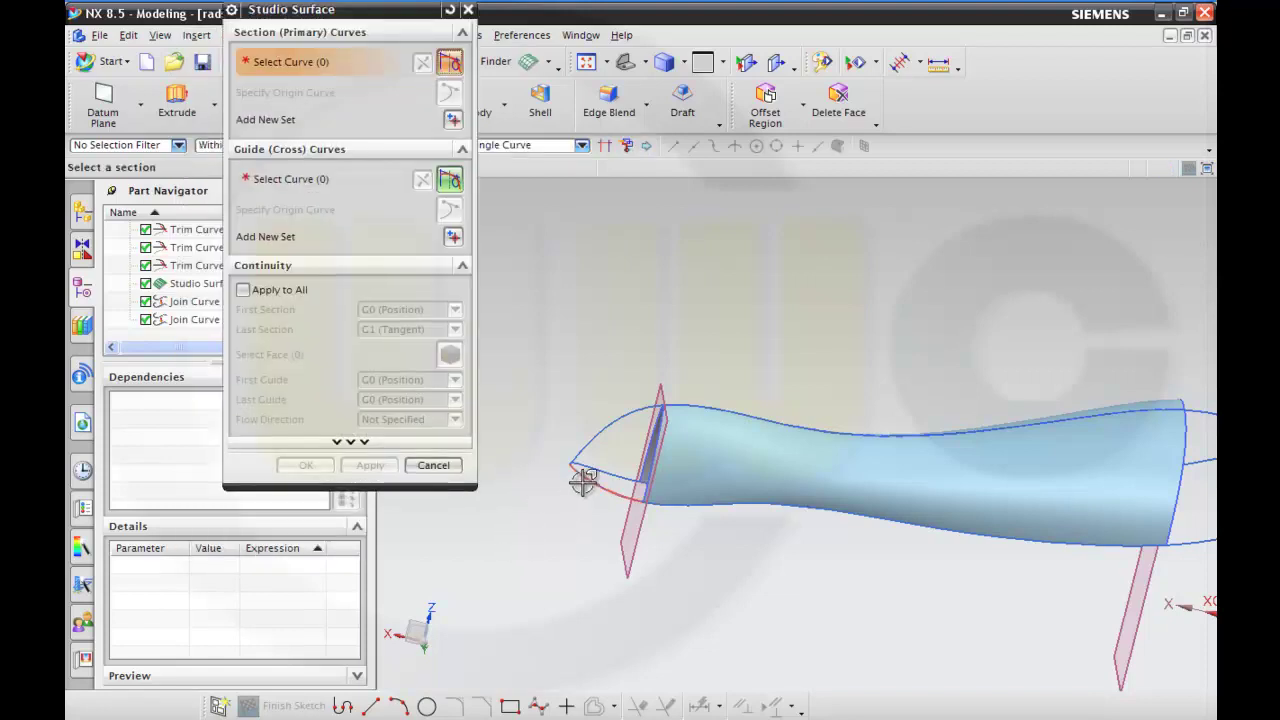
left_click(209, 301)
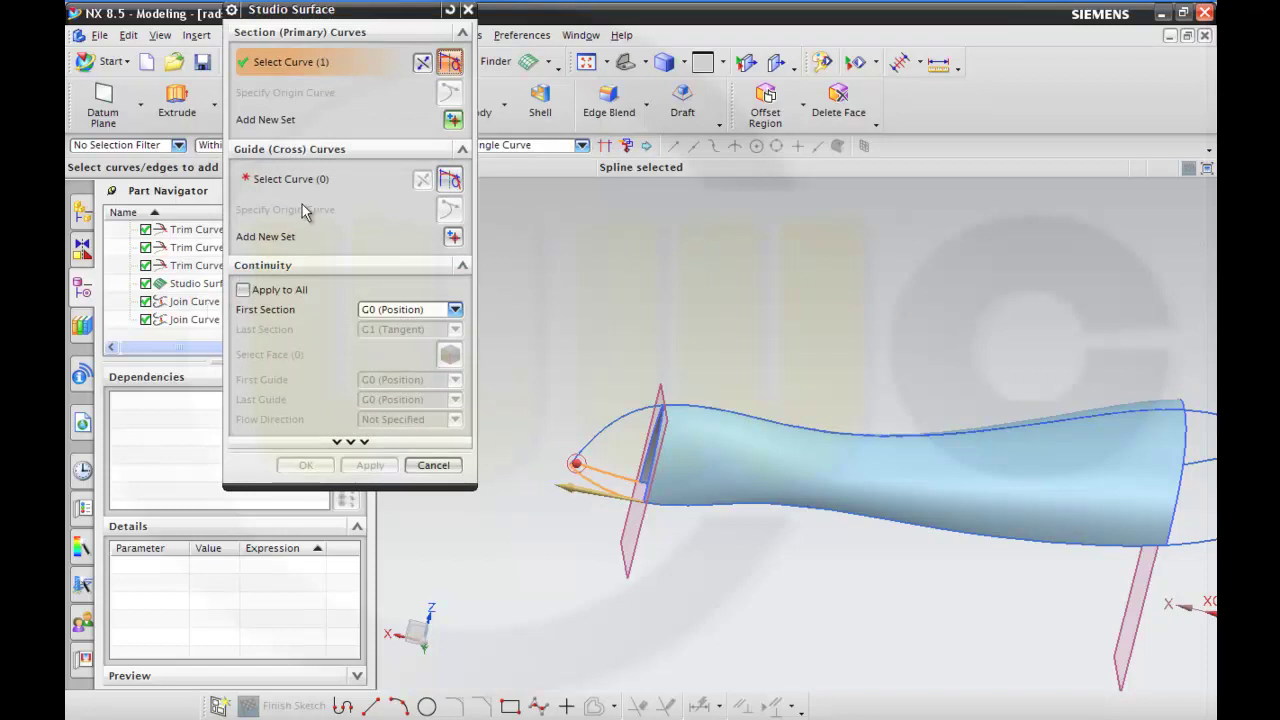
left_click(650, 465)
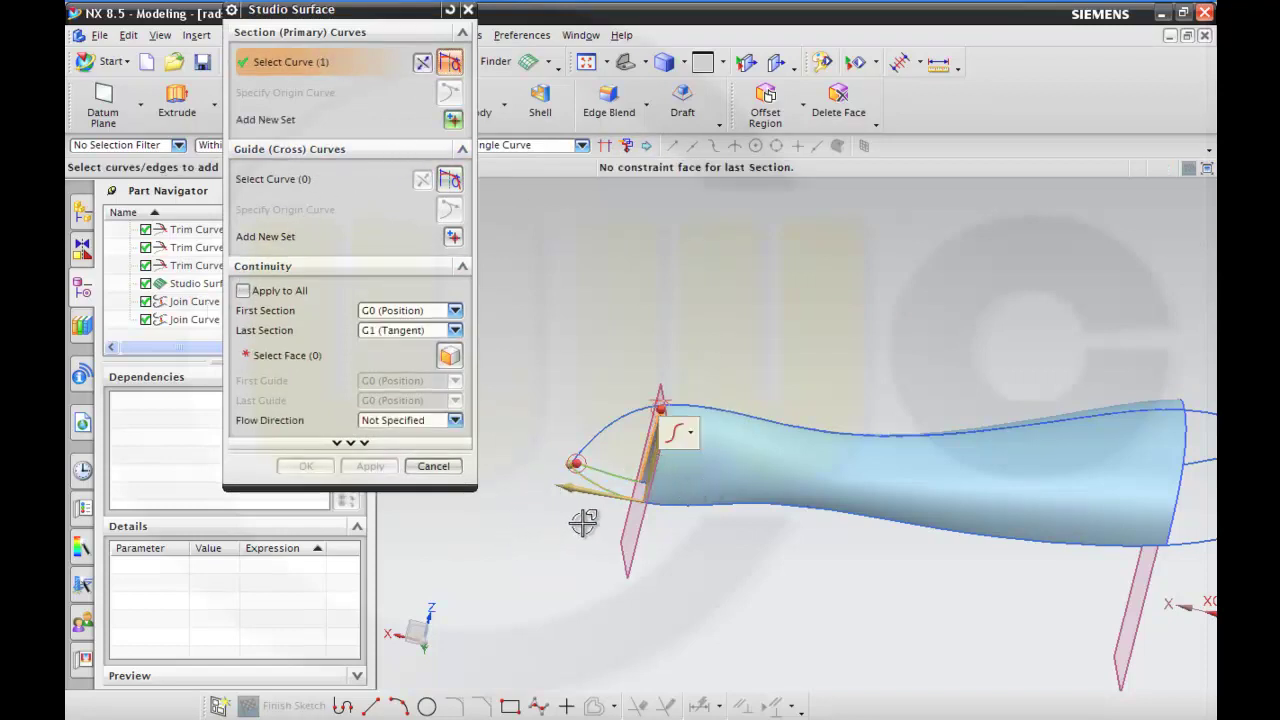
Step: Constrain the last section G1 (Tangent) to the middle saddle surface and create the nose surface
middle_click_drag(686, 571, 695, 579)
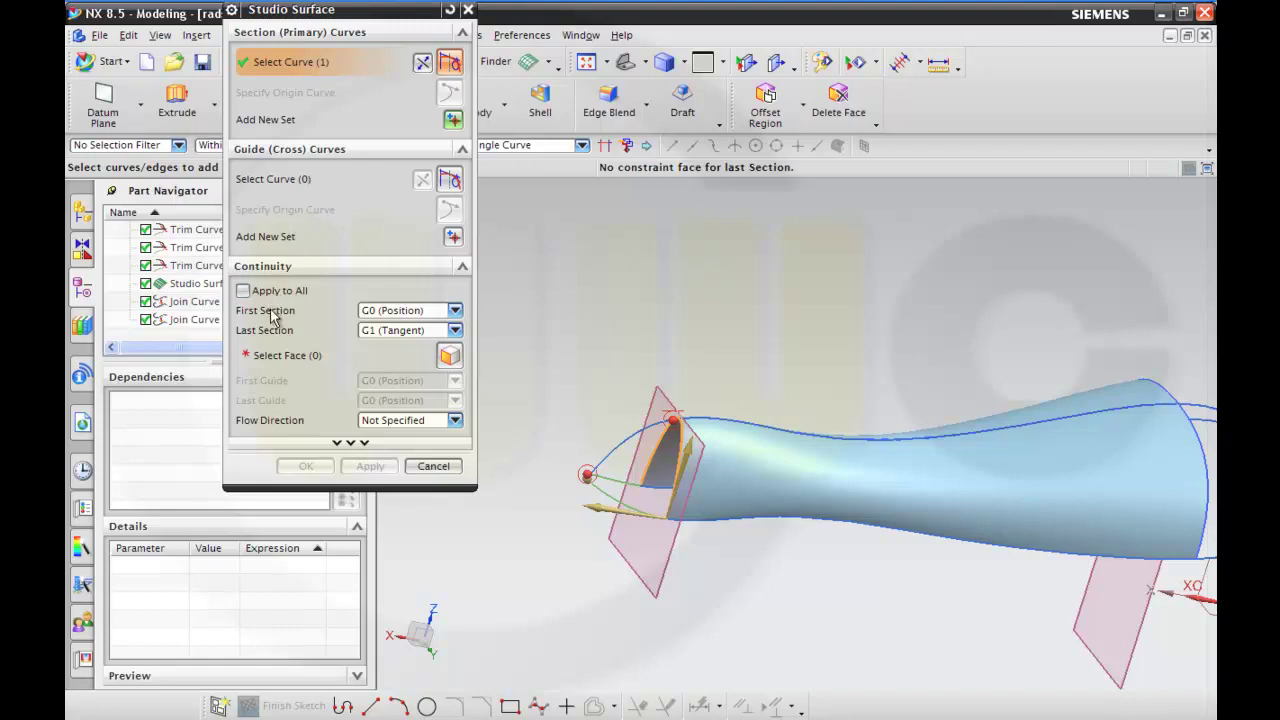
left_click(278, 350)
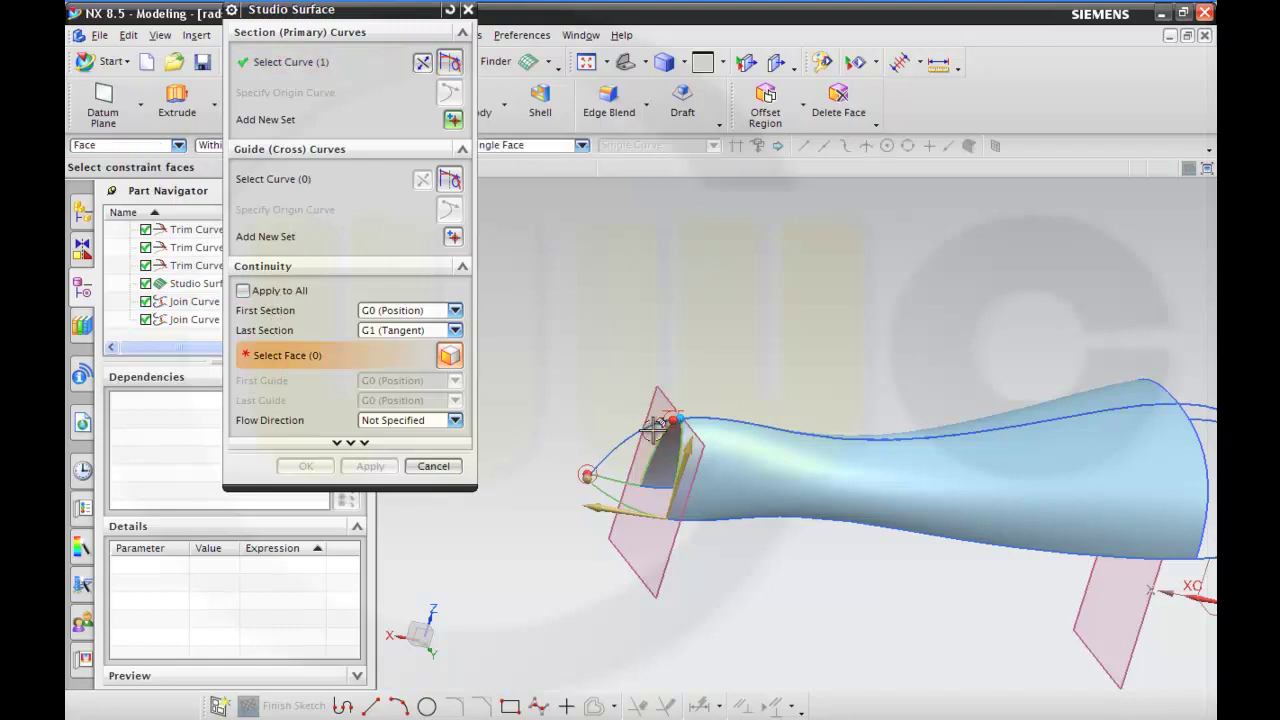
left_click(731, 478)
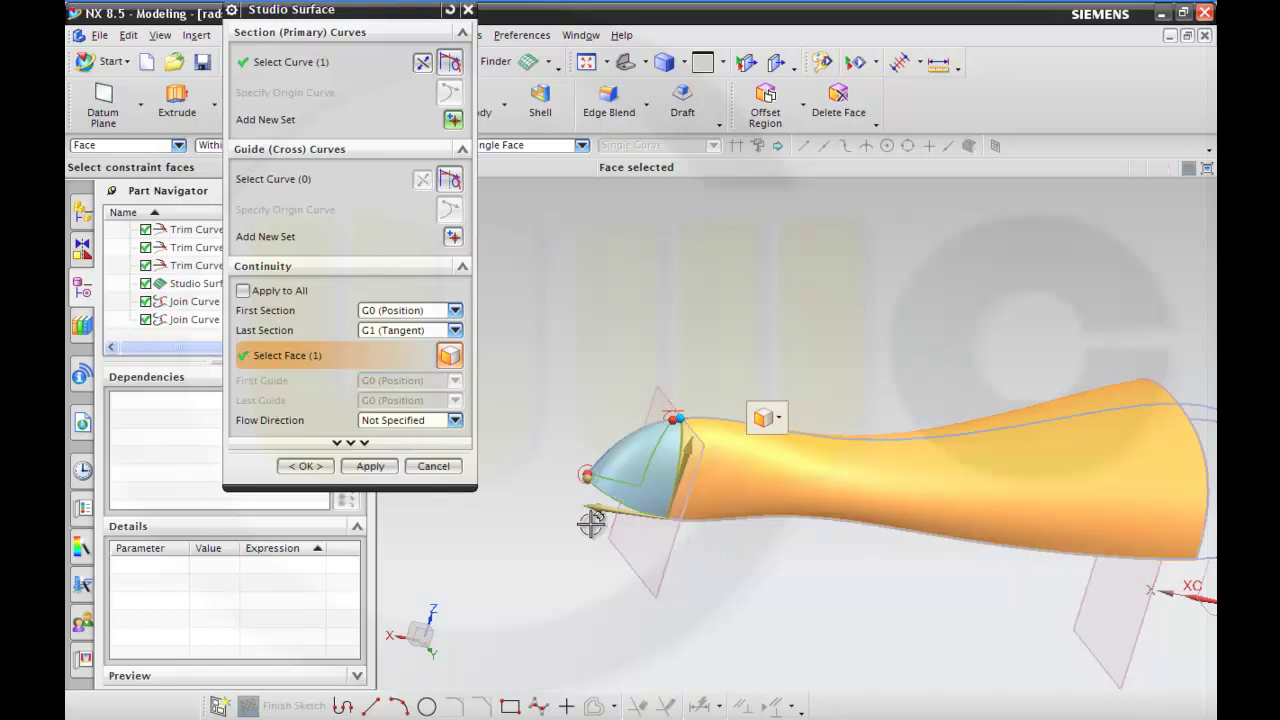
middle_click_drag(594, 520, 737, 480)
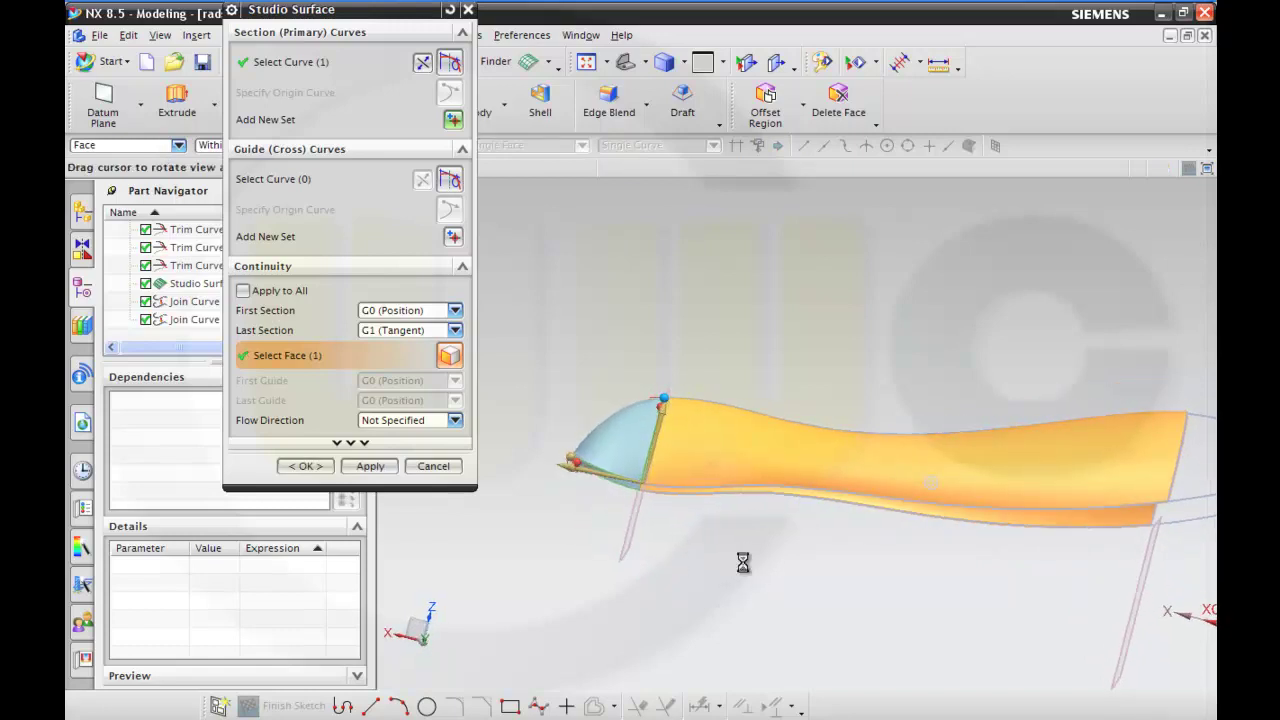
left_click(368, 467)
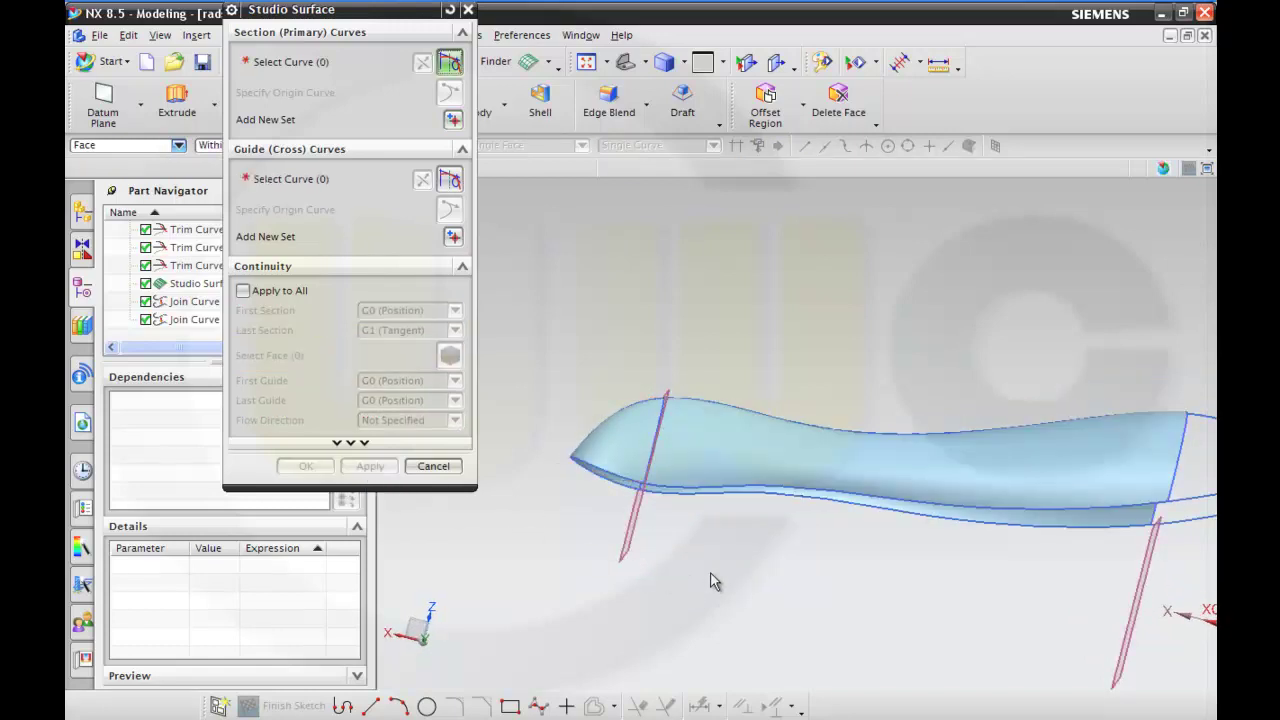
Step: Begin another Studio Surface with the joined rear outline as first section and the arch spline at the 50 mm datum plane as second section
middle_click_drag(860, 553, 682, 547)
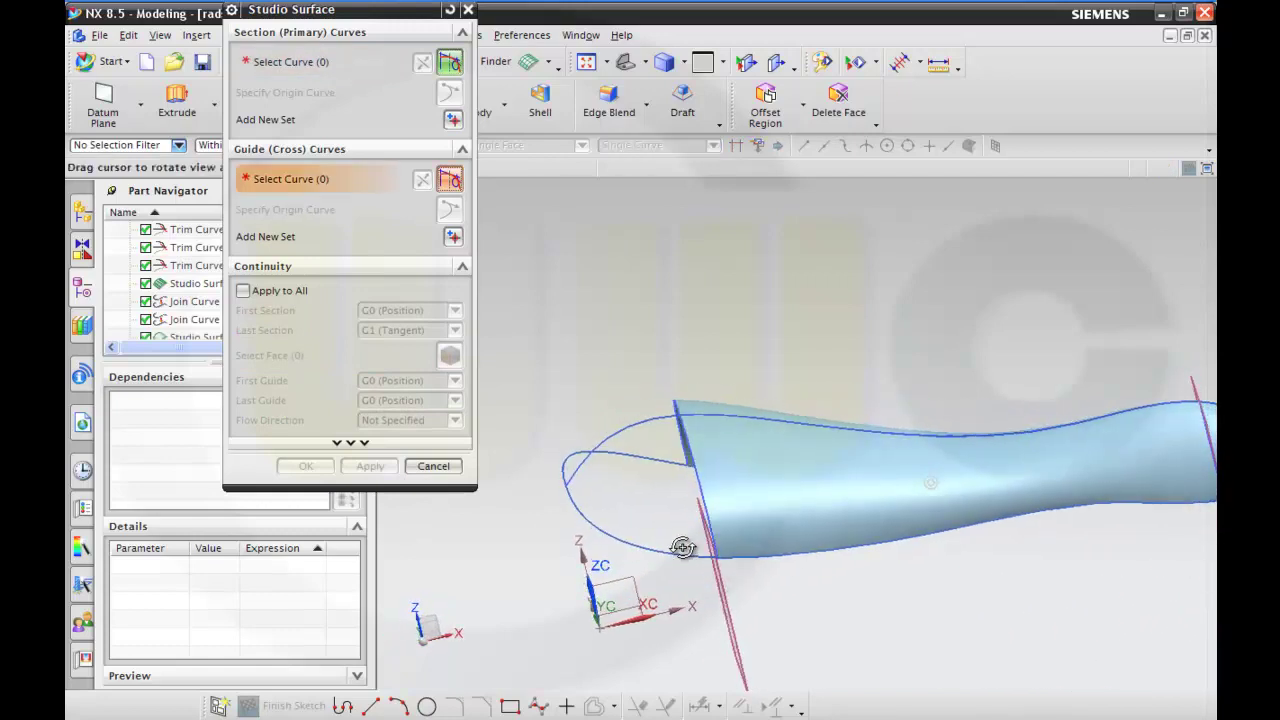
left_click(195, 321)
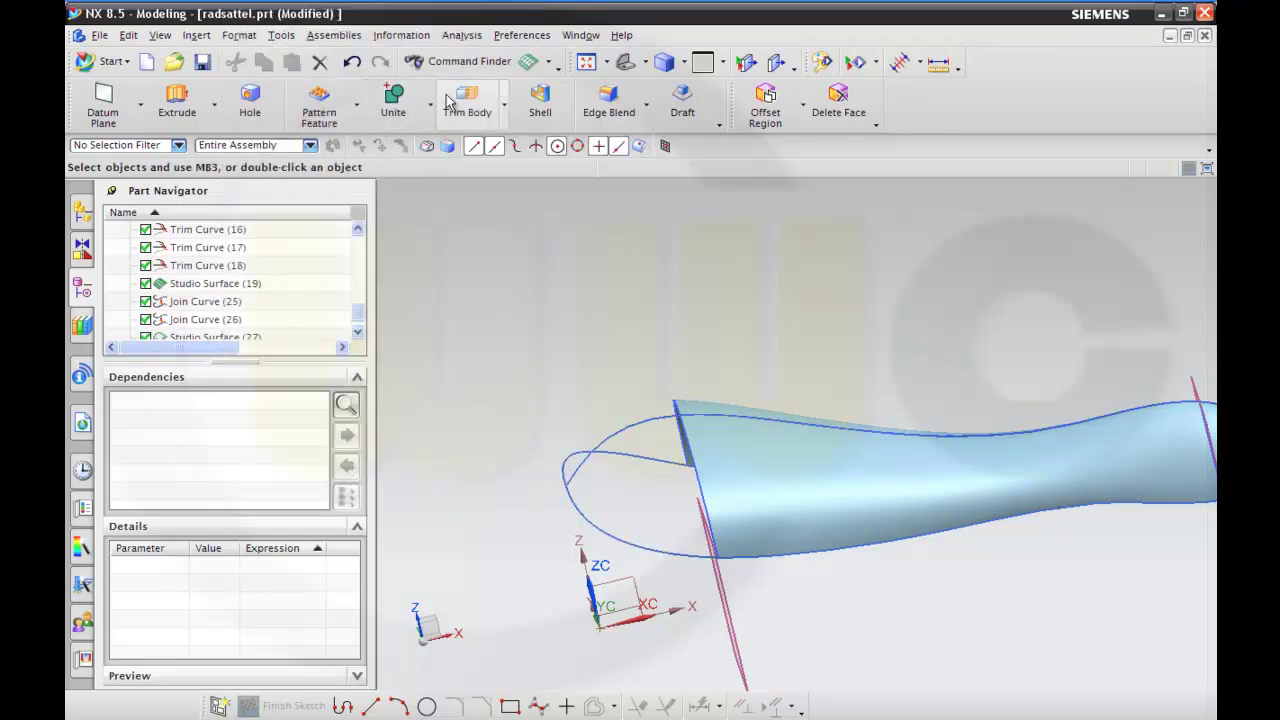
left_click(208, 320)
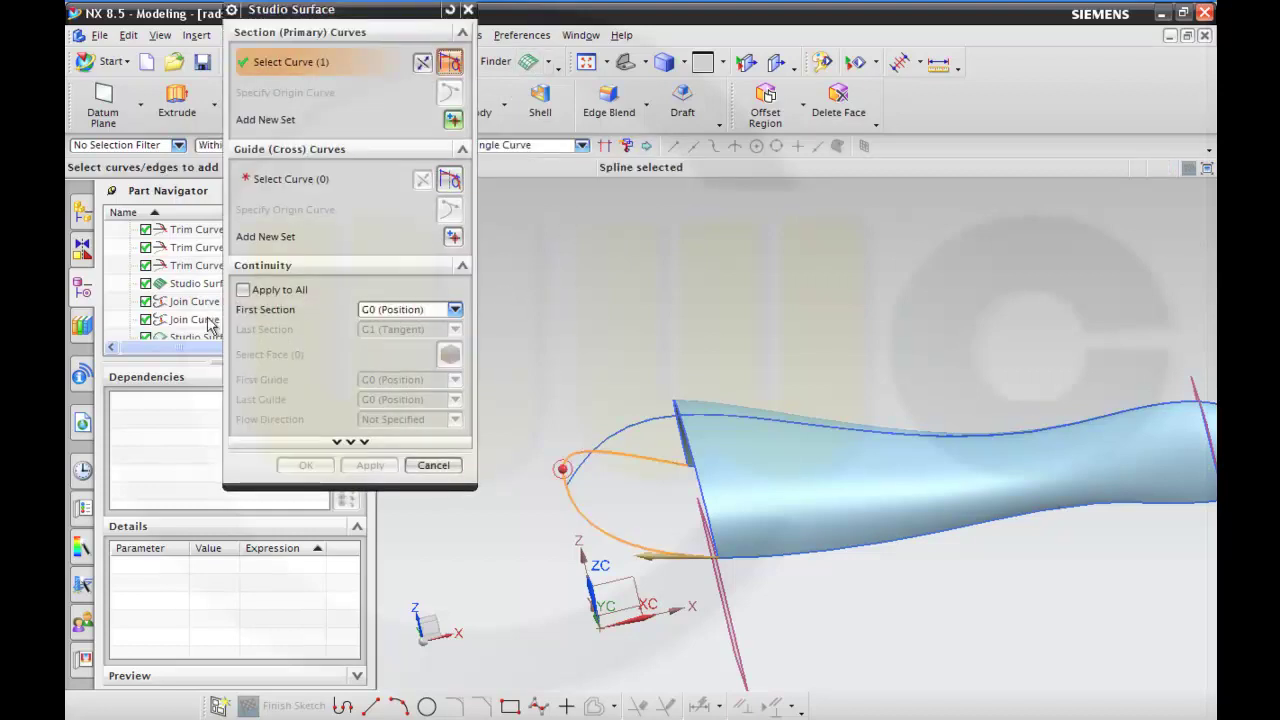
left_click(452, 122)
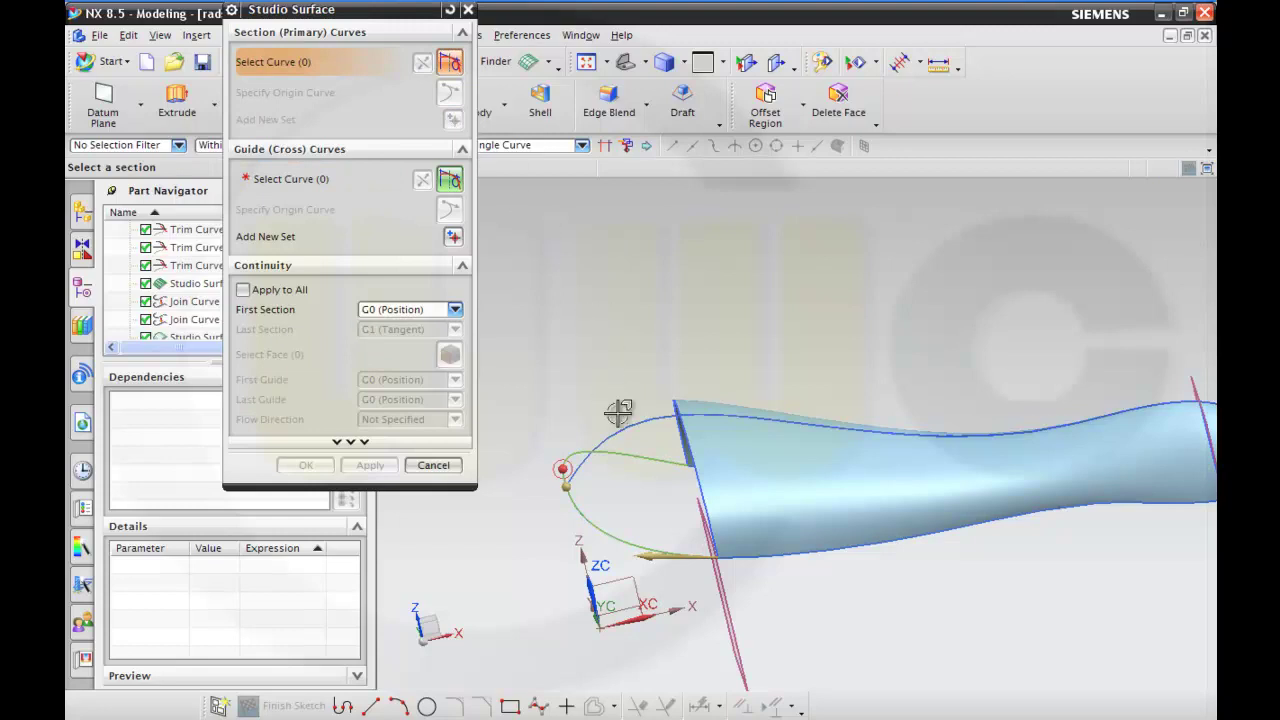
left_click(691, 447)
left_click(786, 459)
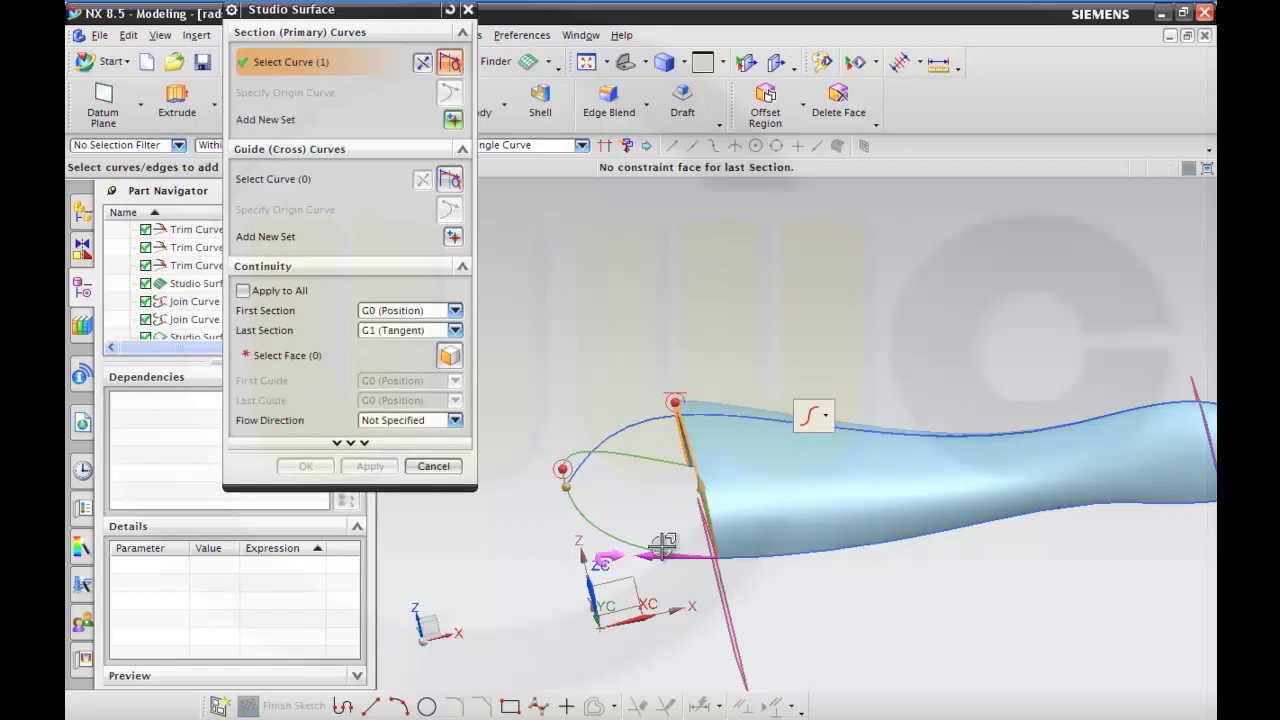
Step: Make the rear surface's last section G1 (Tangent) to the middle saddle face and create the rear surface
left_click(270, 355)
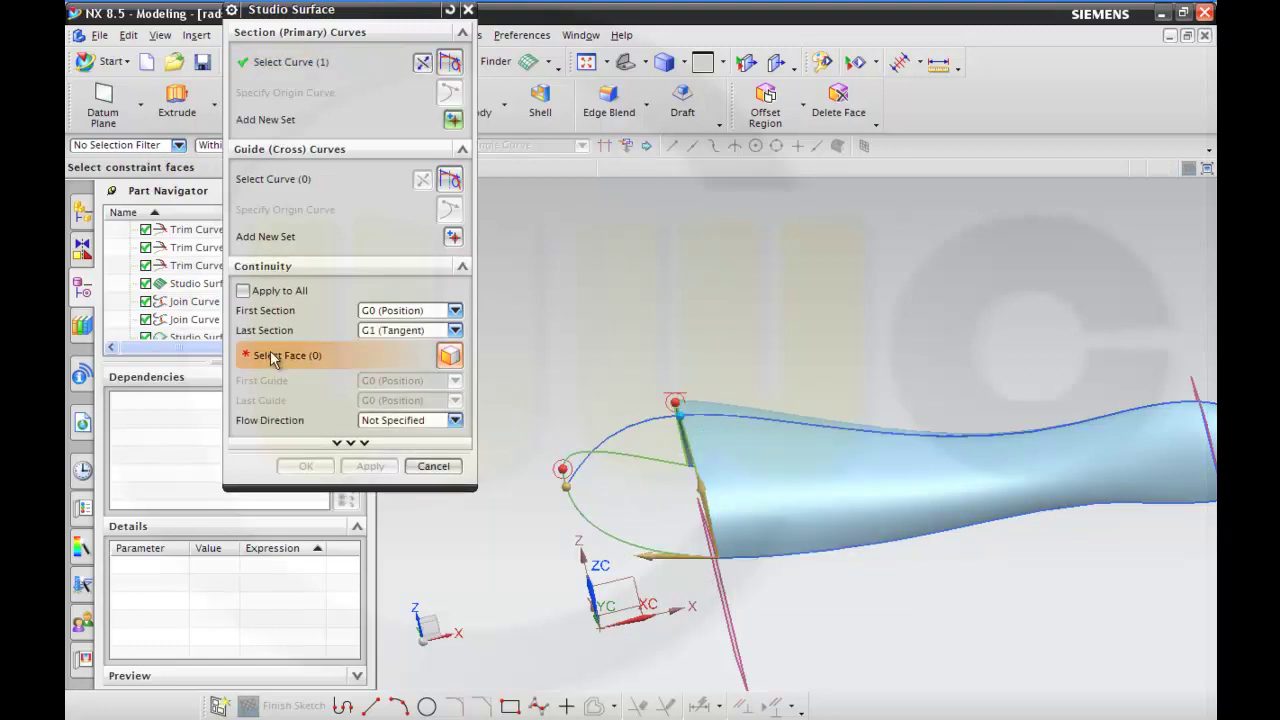
left_click(736, 464)
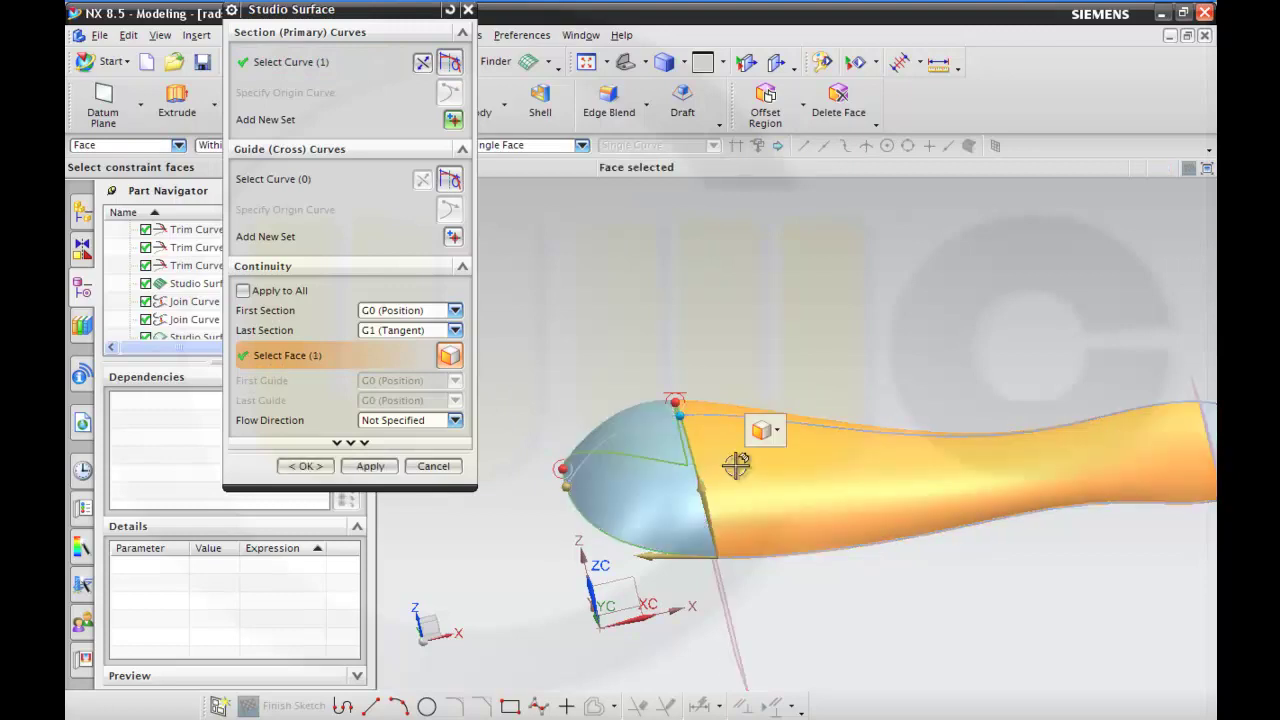
mouse_move(521, 519)
middle_mouse_down()
mouse_move(514, 500)
mouse_move(523, 514)
mouse_move(506, 526)
mouse_move(500, 514)
middle_mouse_up()
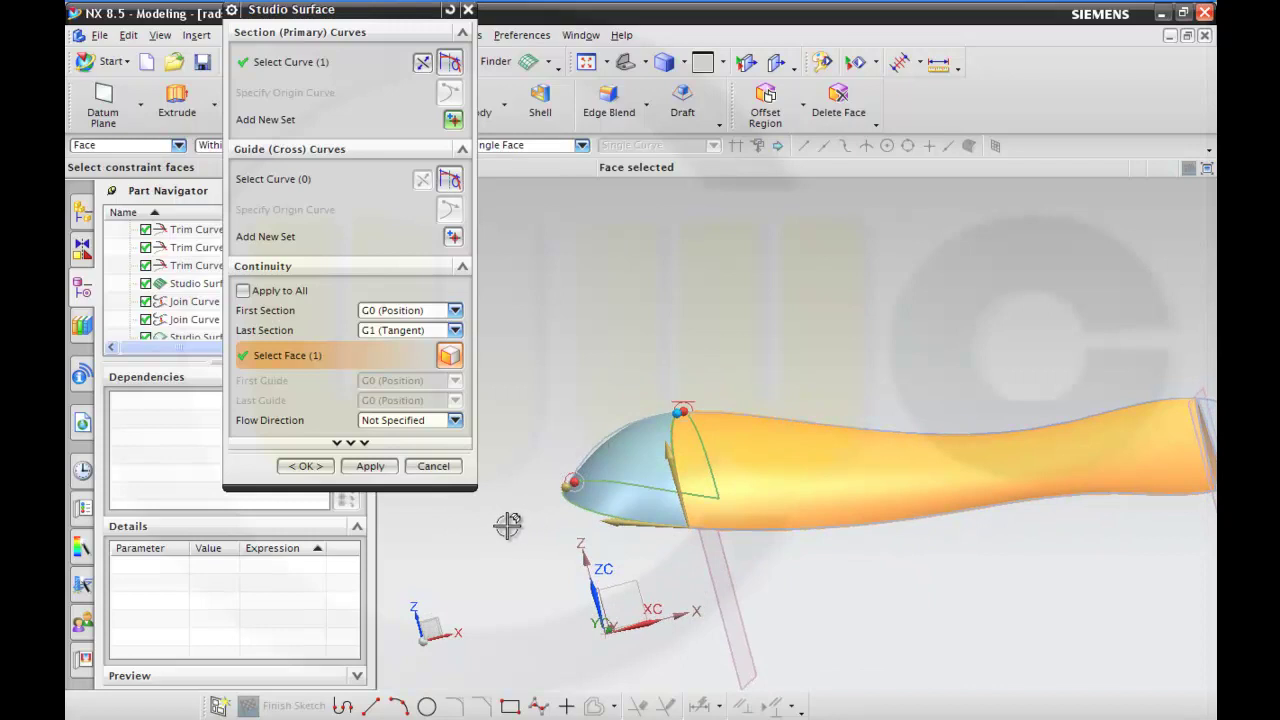
left_click(305, 466)
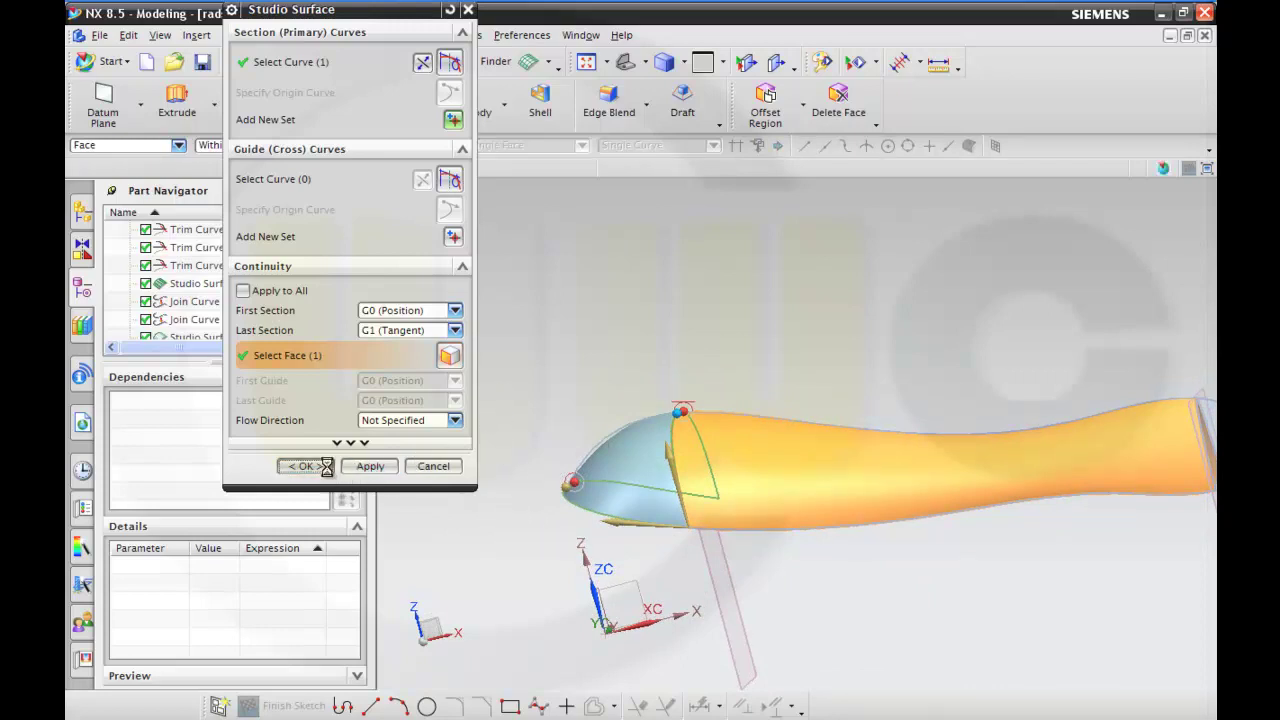
middle_click_drag(880, 591, 715, 569)
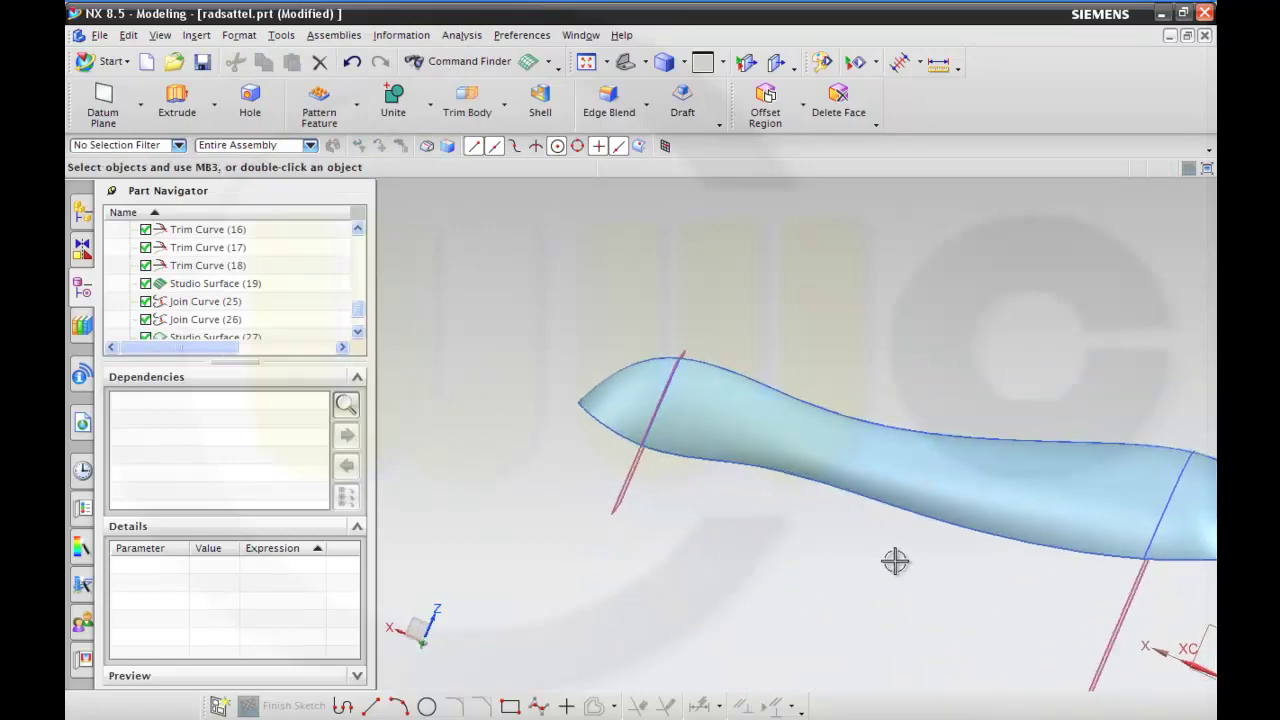
middle_click_drag(814, 557, 960, 600)
scroll(358, 328, "down", 1)
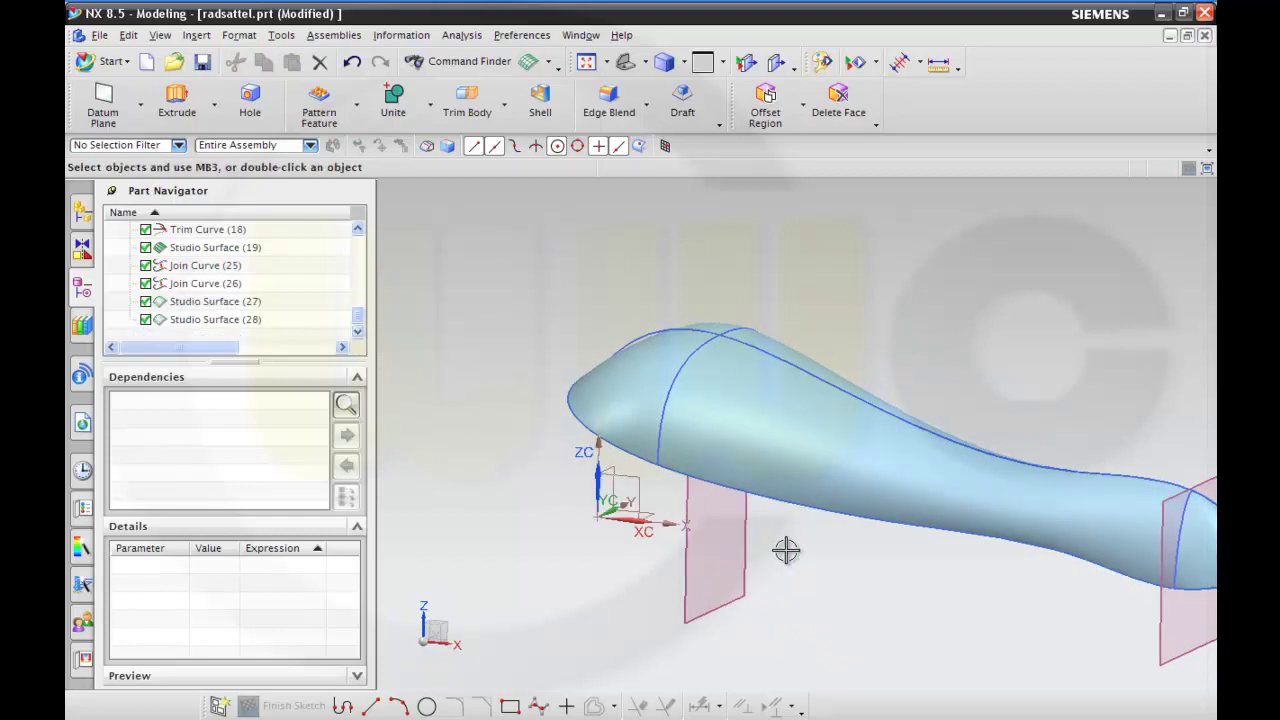
middle_click_drag(786, 549, 813, 509)
scroll(813, 509, "up", 2)
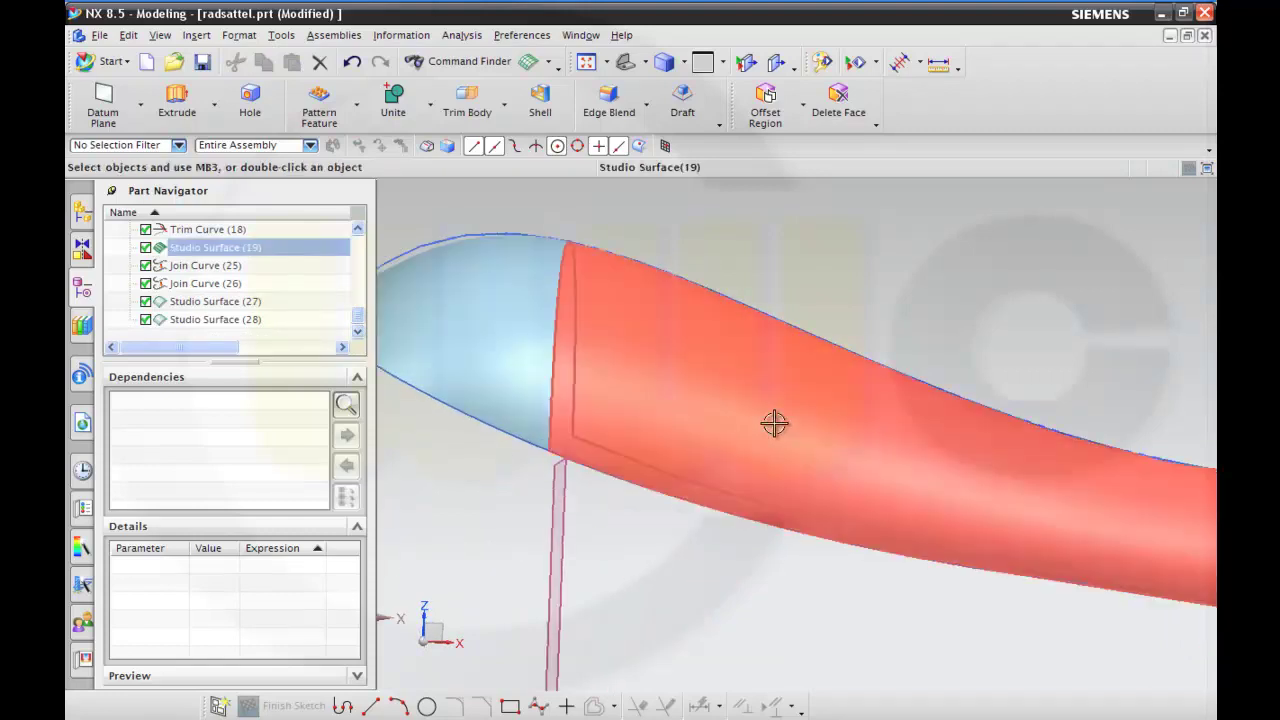
Step: Try to add the spline of Trim Curve (12) as a guide curve to the rear Studio Surface
double_click(231, 320)
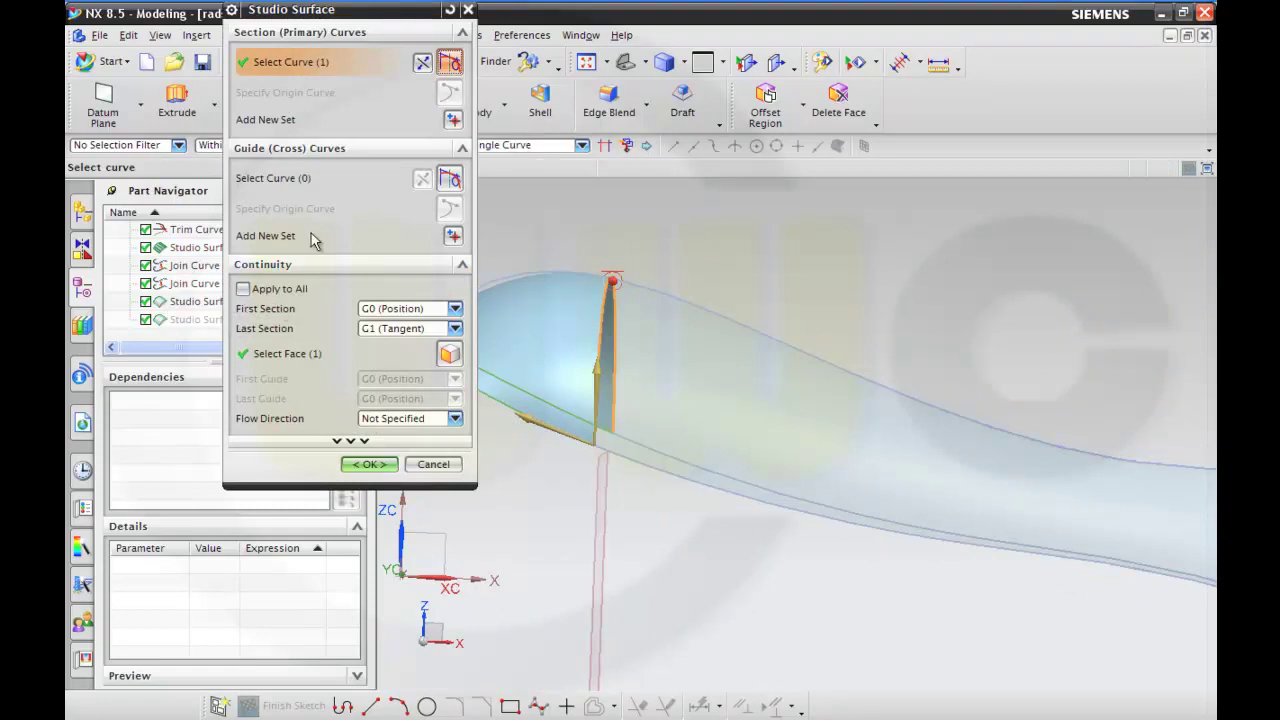
left_click(277, 177)
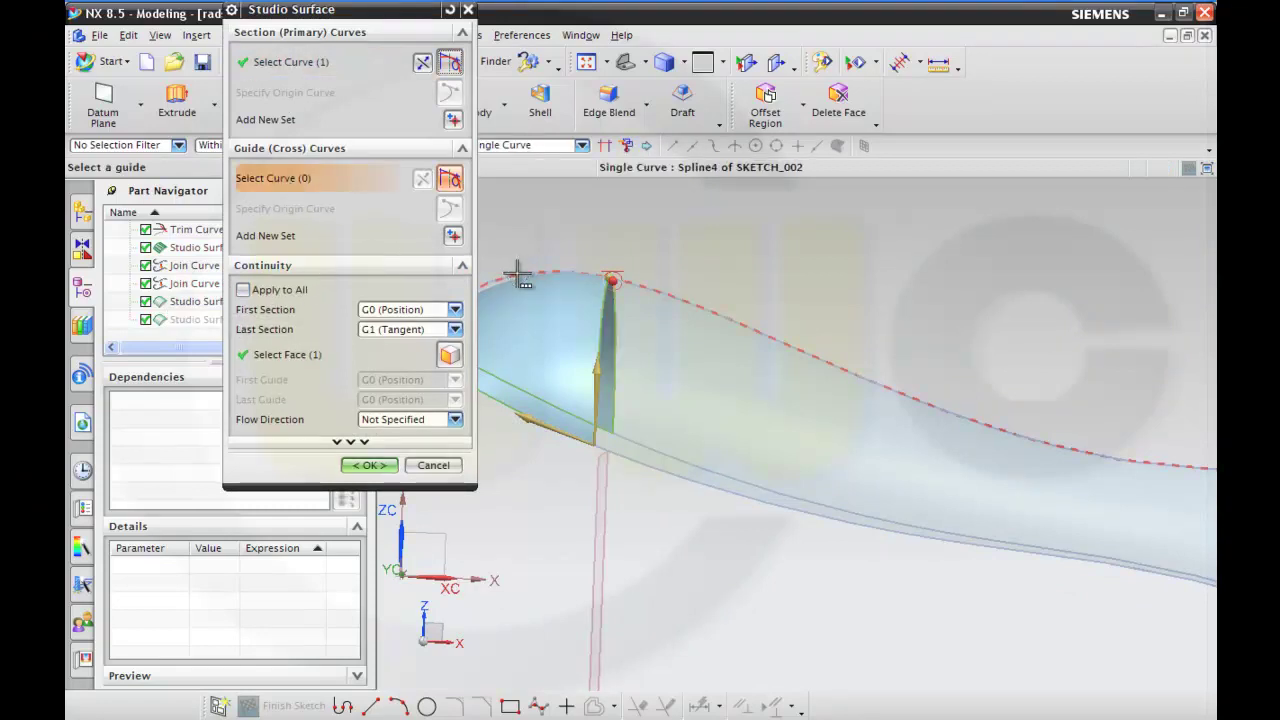
right_click(518, 274)
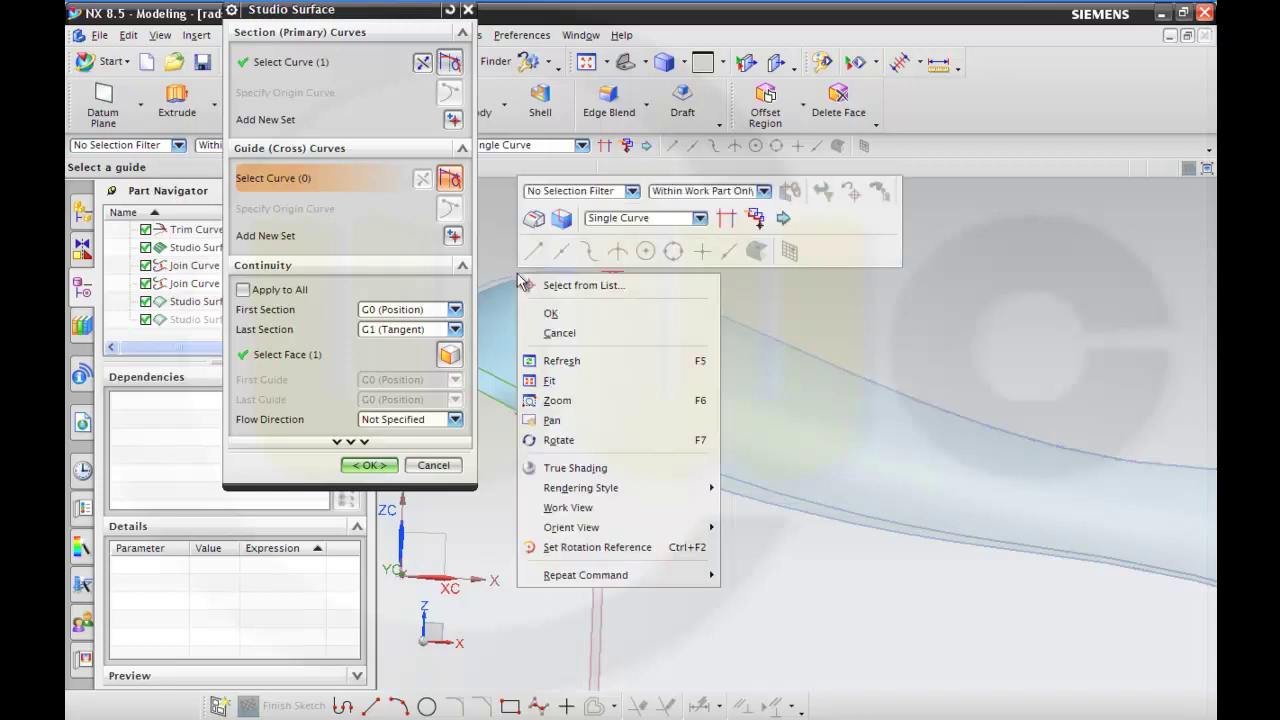
left_click(540, 286)
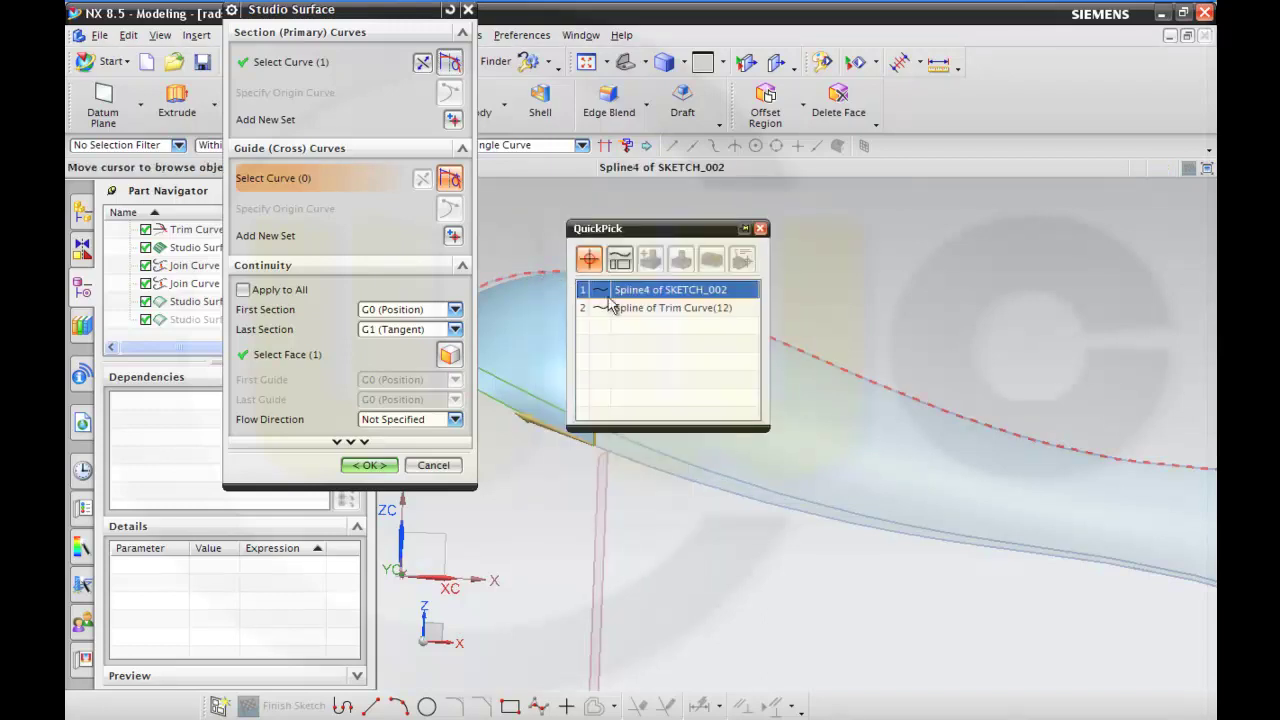
left_click(648, 310)
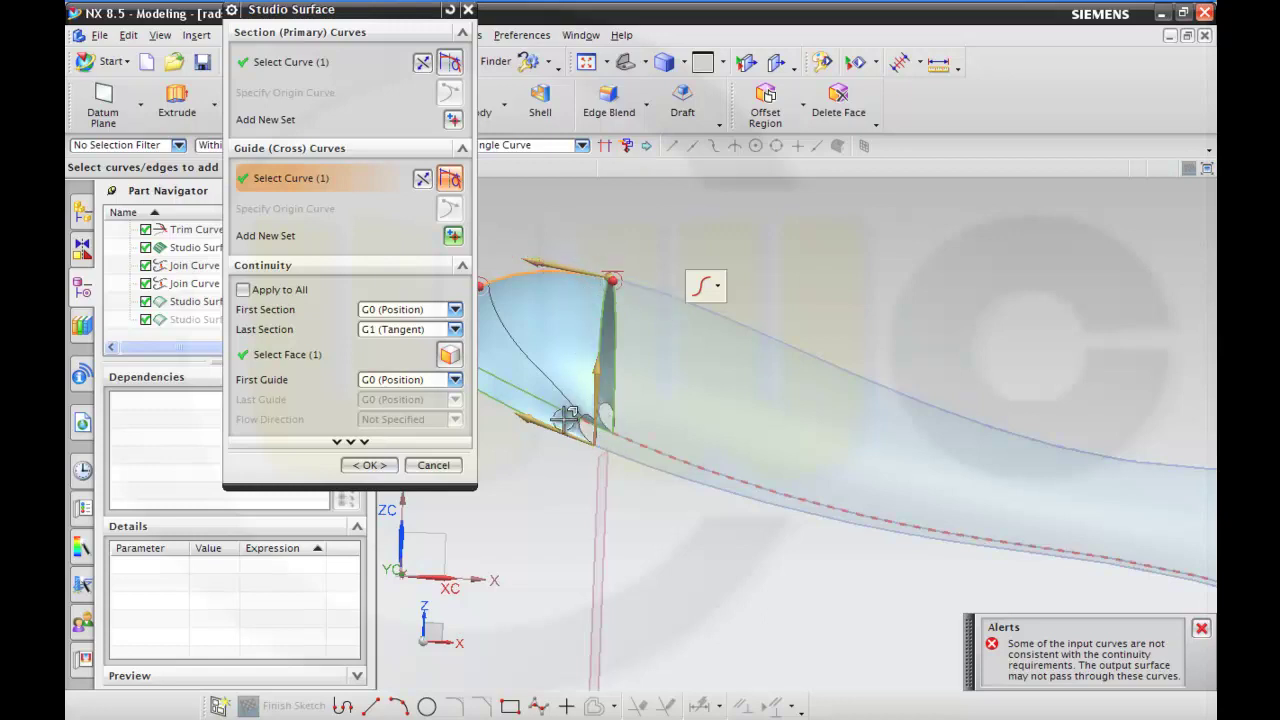
left_click(445, 466)
Step: Sew the saddle sheets together, with the nose surface as target and the middle and rear surfaces as tools
middle_click_drag(700, 523, 850, 541)
left_click(960, 483)
scroll(1080, 533, "up", 2)
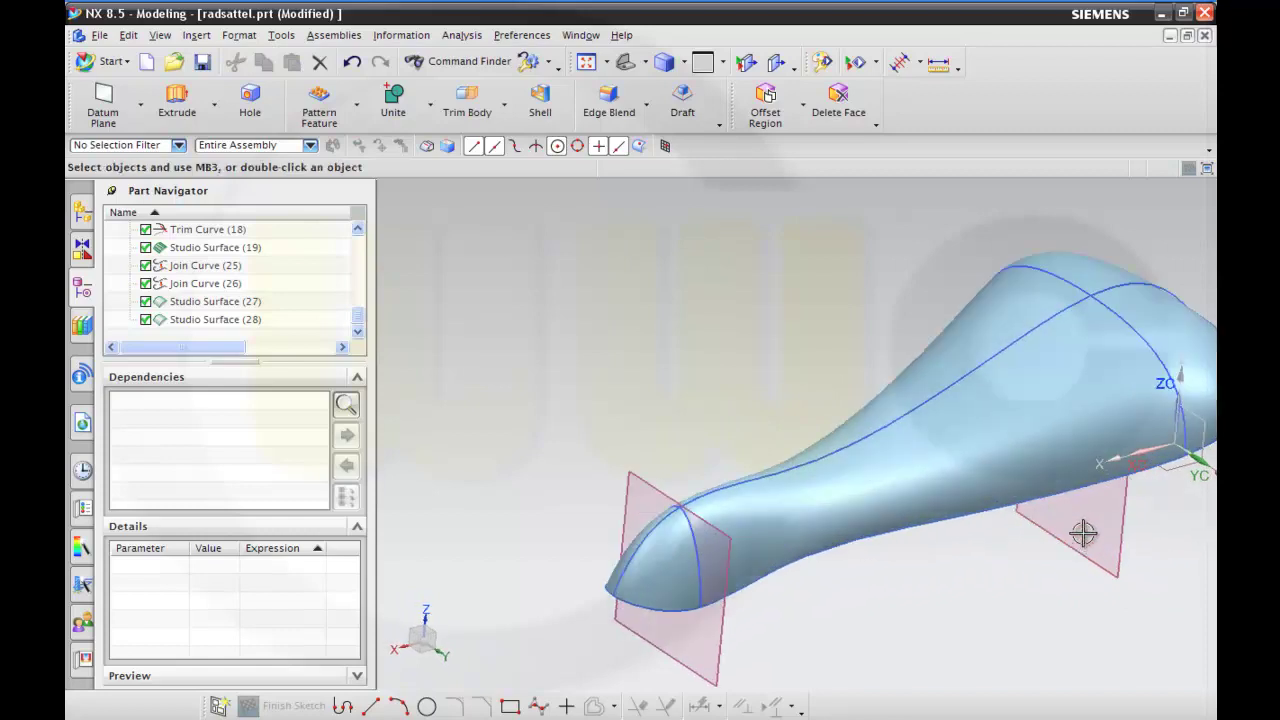
scroll(1060, 525, "down", 1)
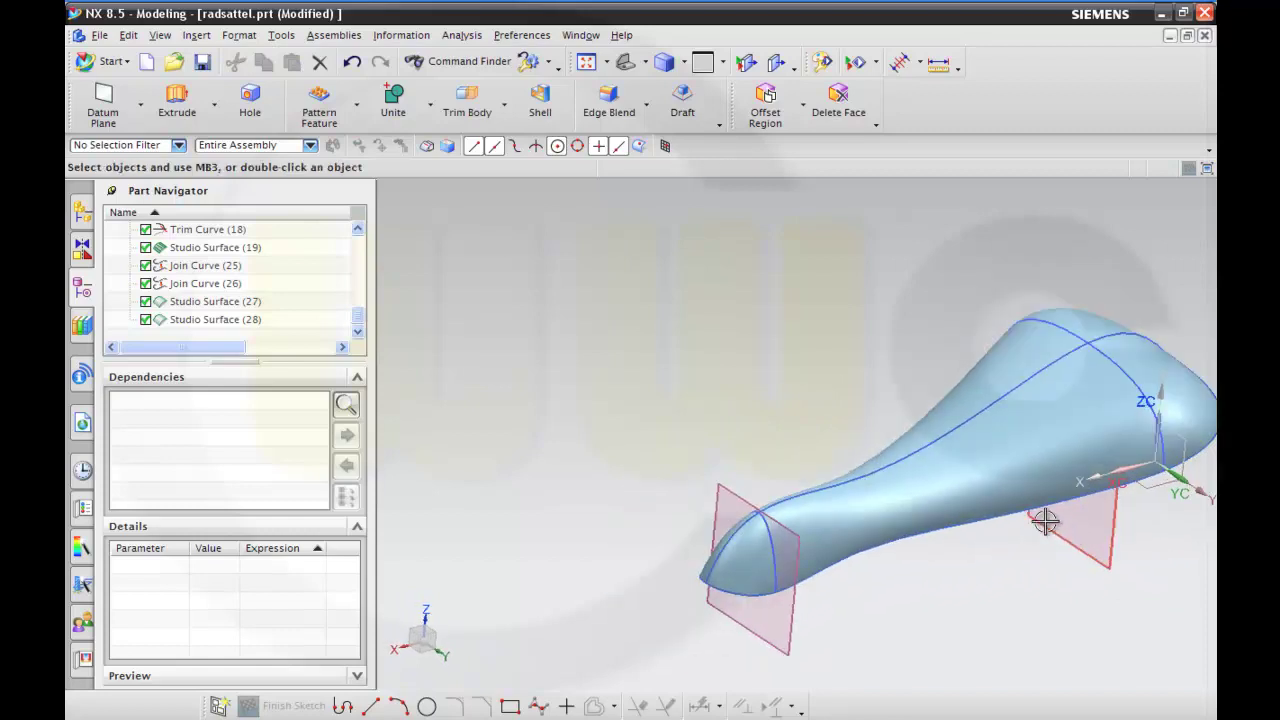
left_click(196, 36)
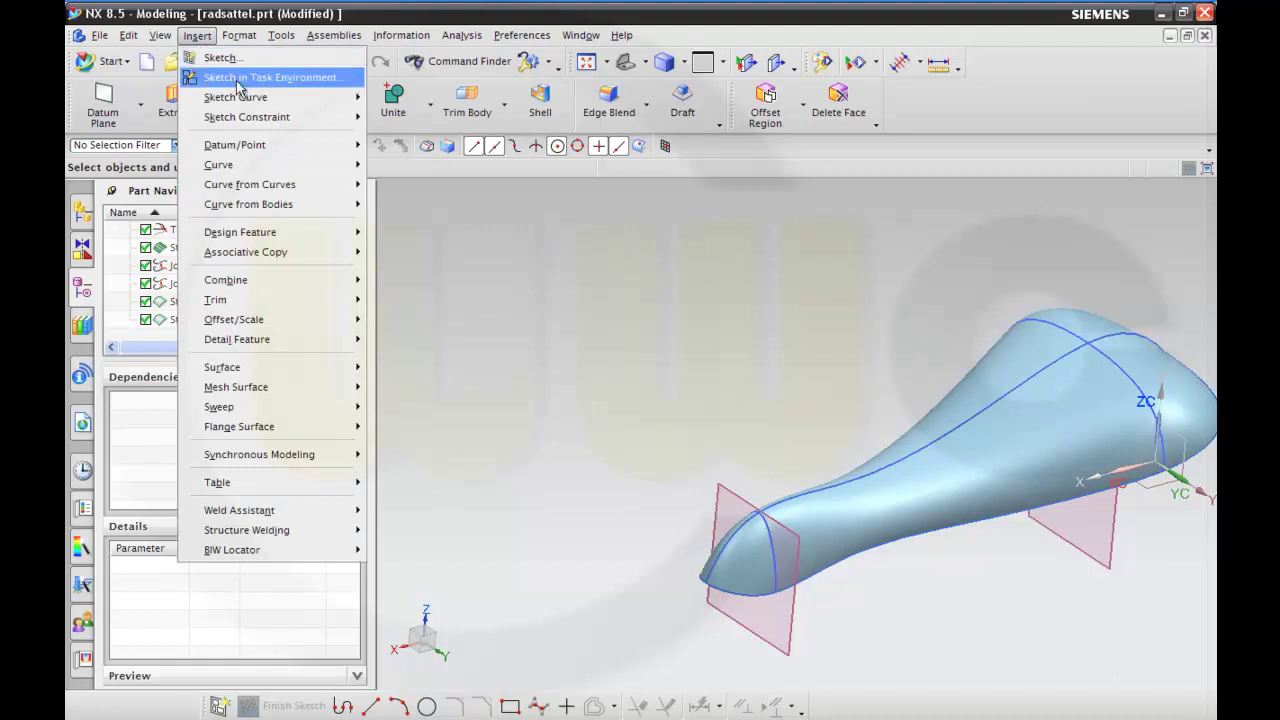
mouse_move(296, 258)
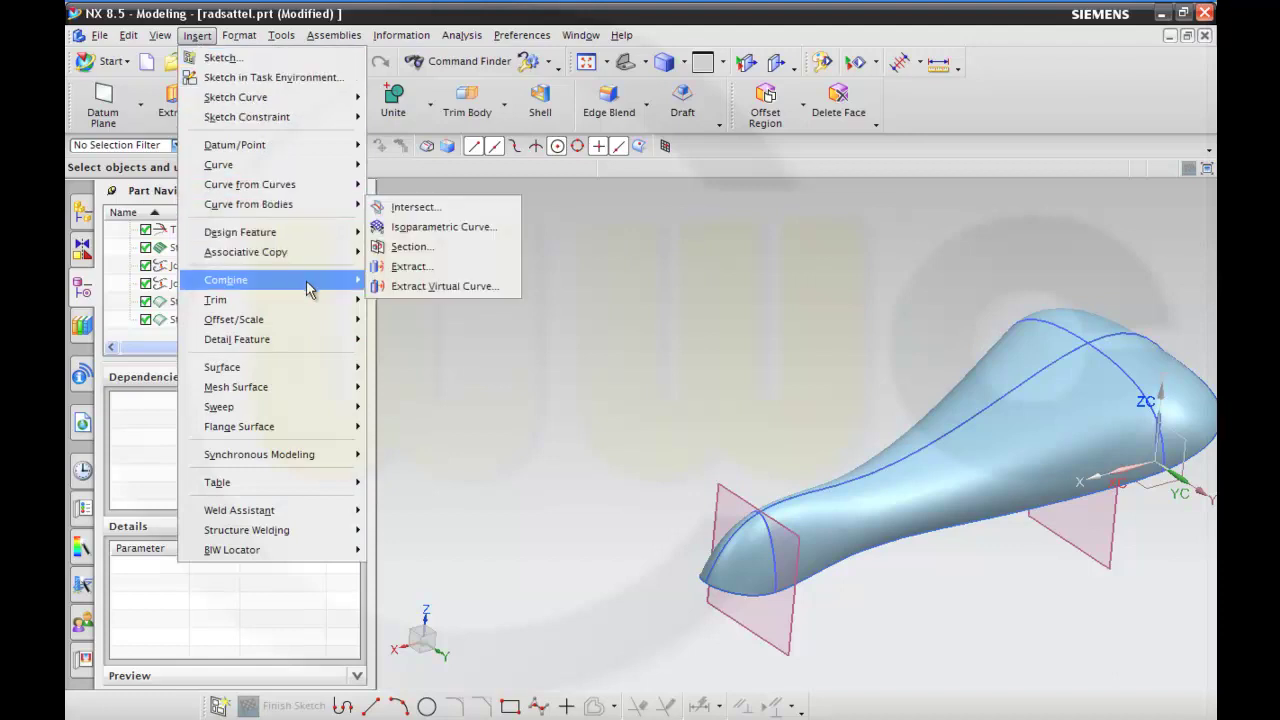
mouse_move(307, 286)
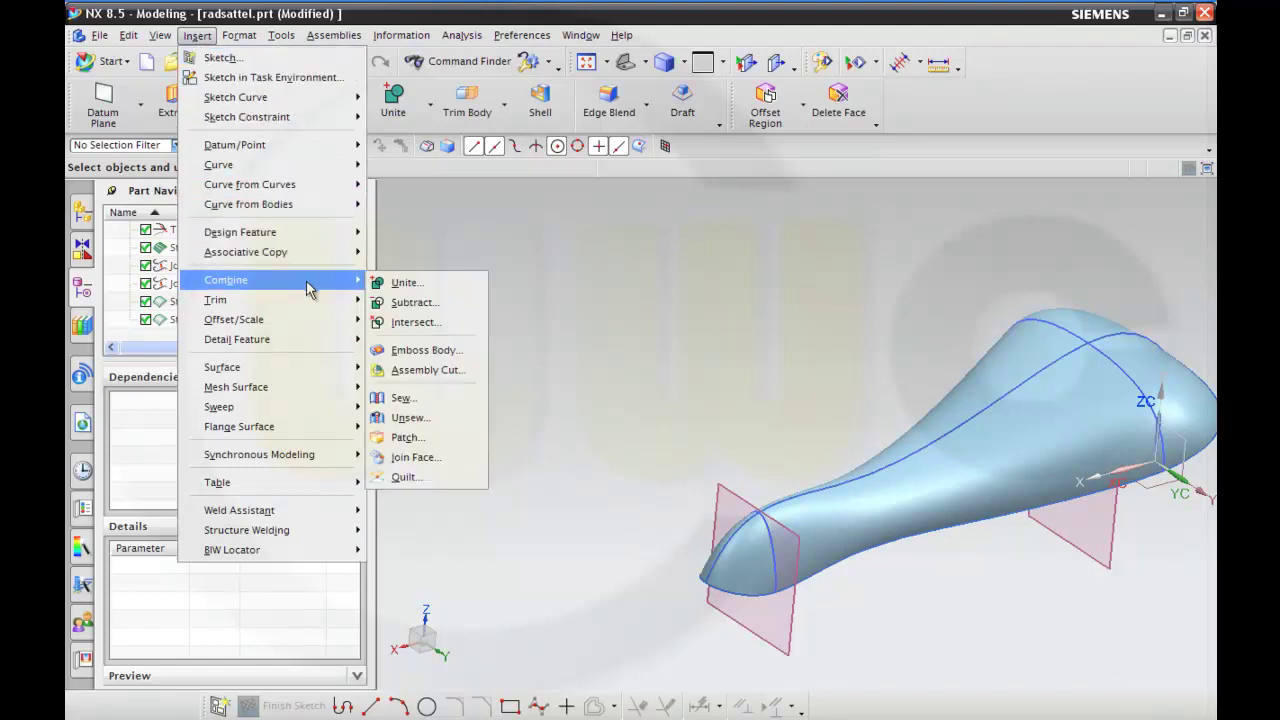
left_click(400, 398)
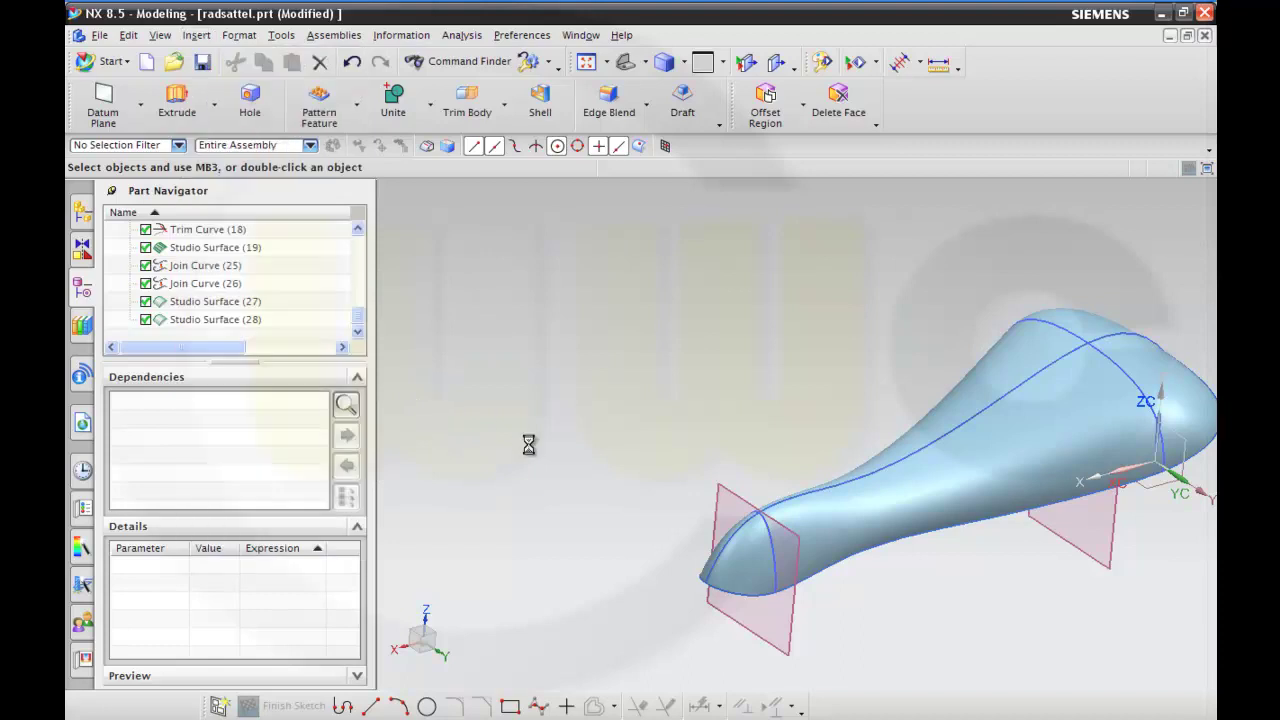
left_click(735, 570)
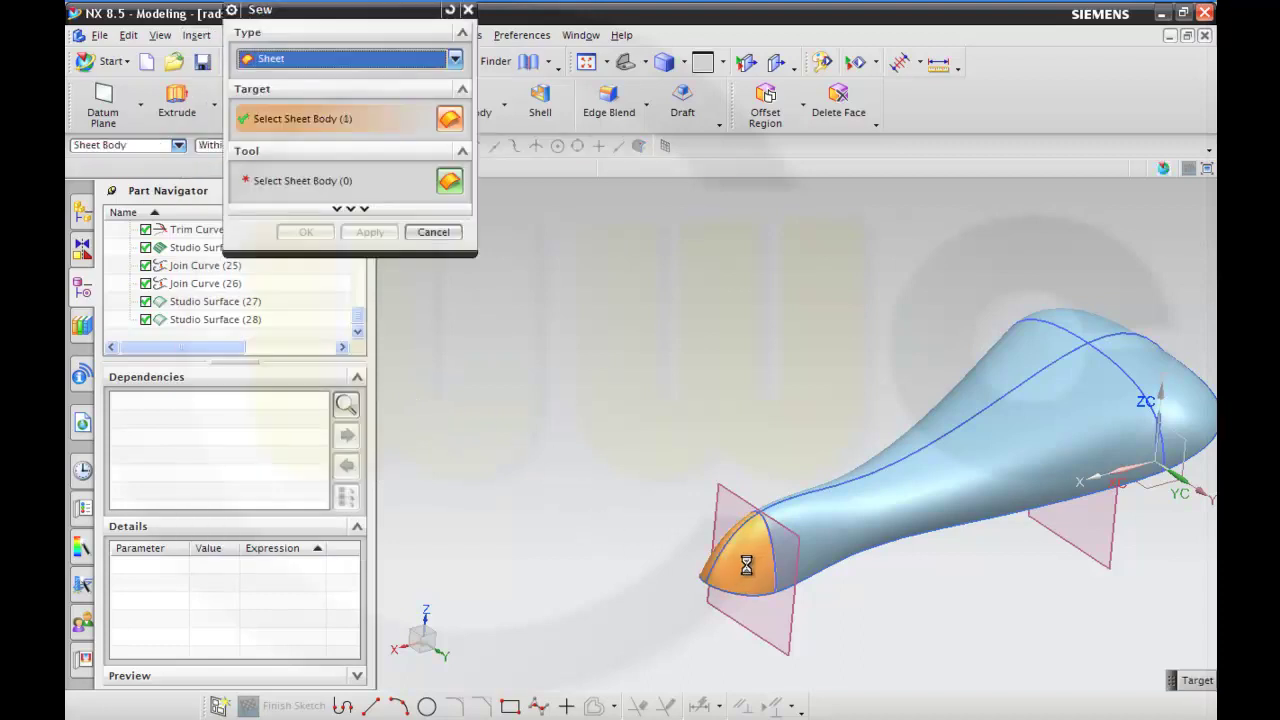
left_click(874, 511)
left_click(1142, 366)
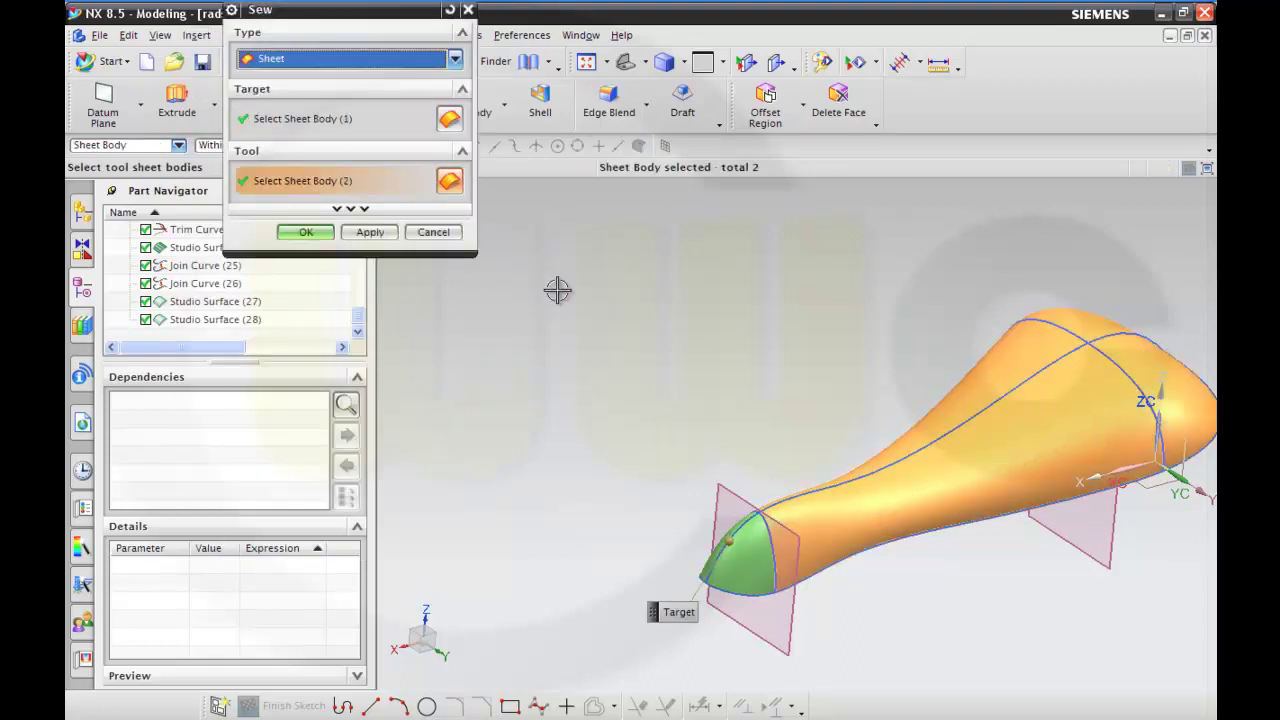
left_click(323, 234)
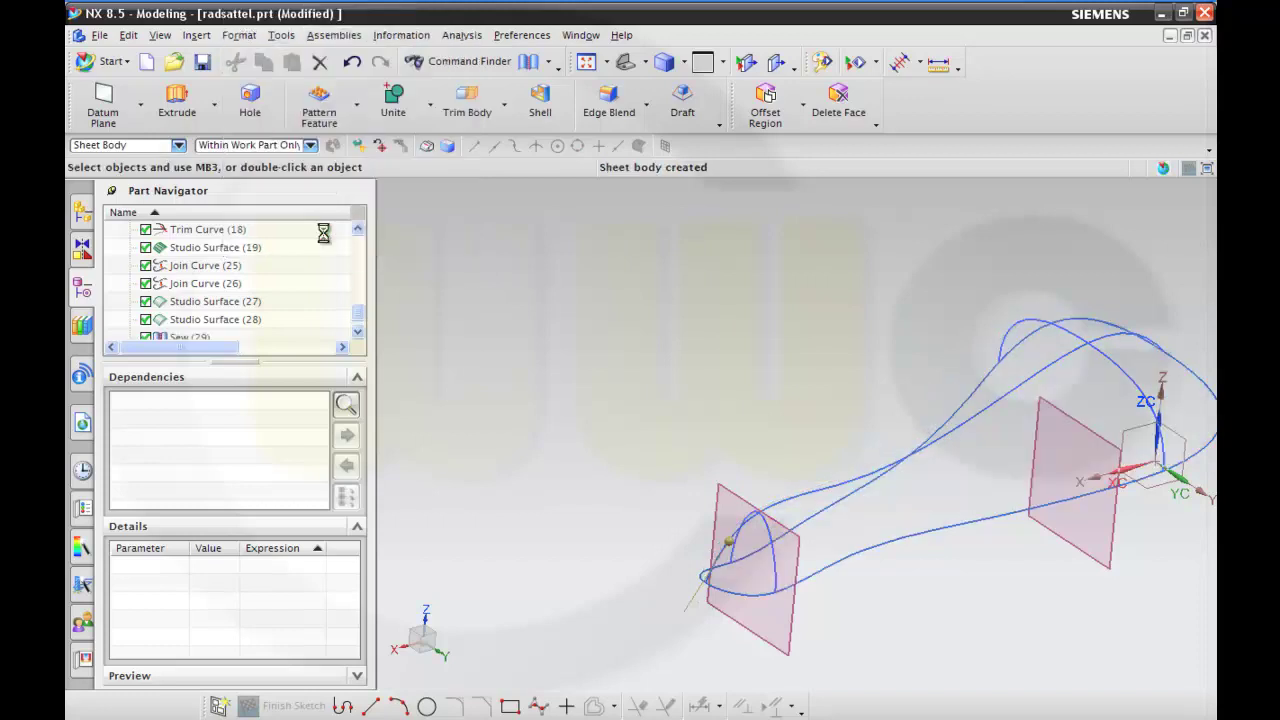
Step: Hide all features from Combined Curve Projection (3) through Studio Surface (28)
middle_click_drag(711, 409, 683, 402)
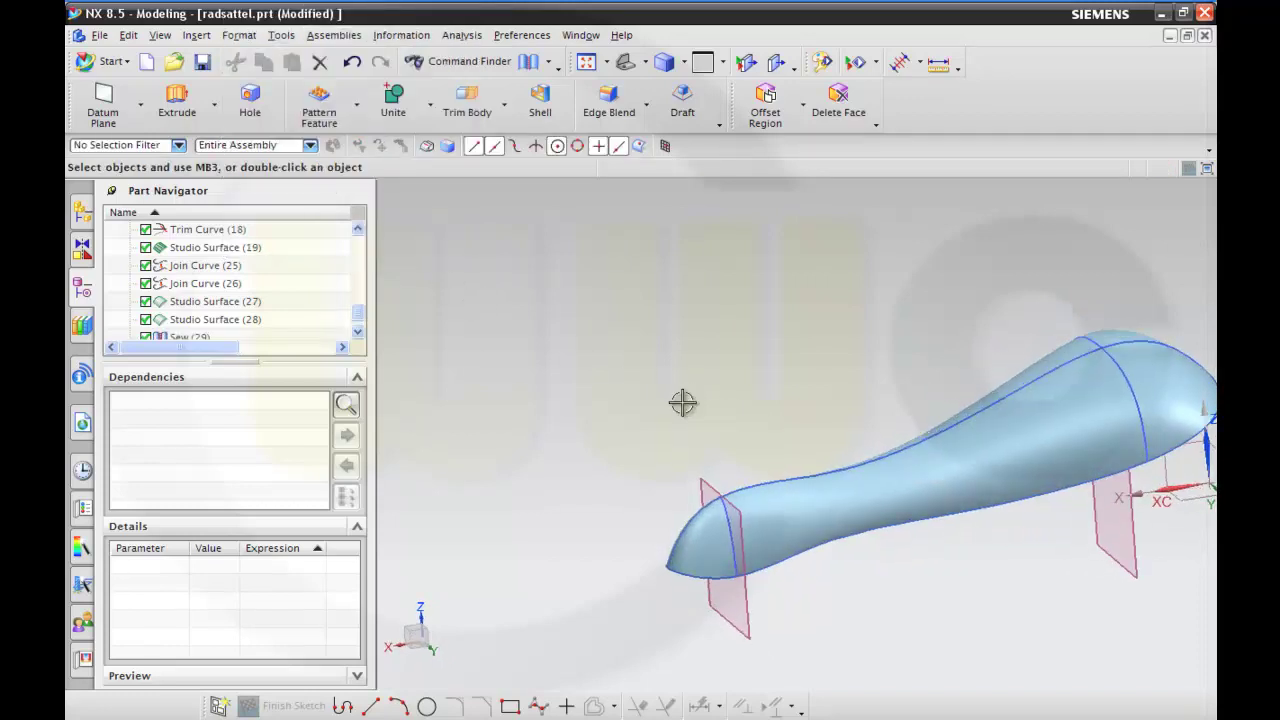
left_click_drag(357, 306, 357, 314)
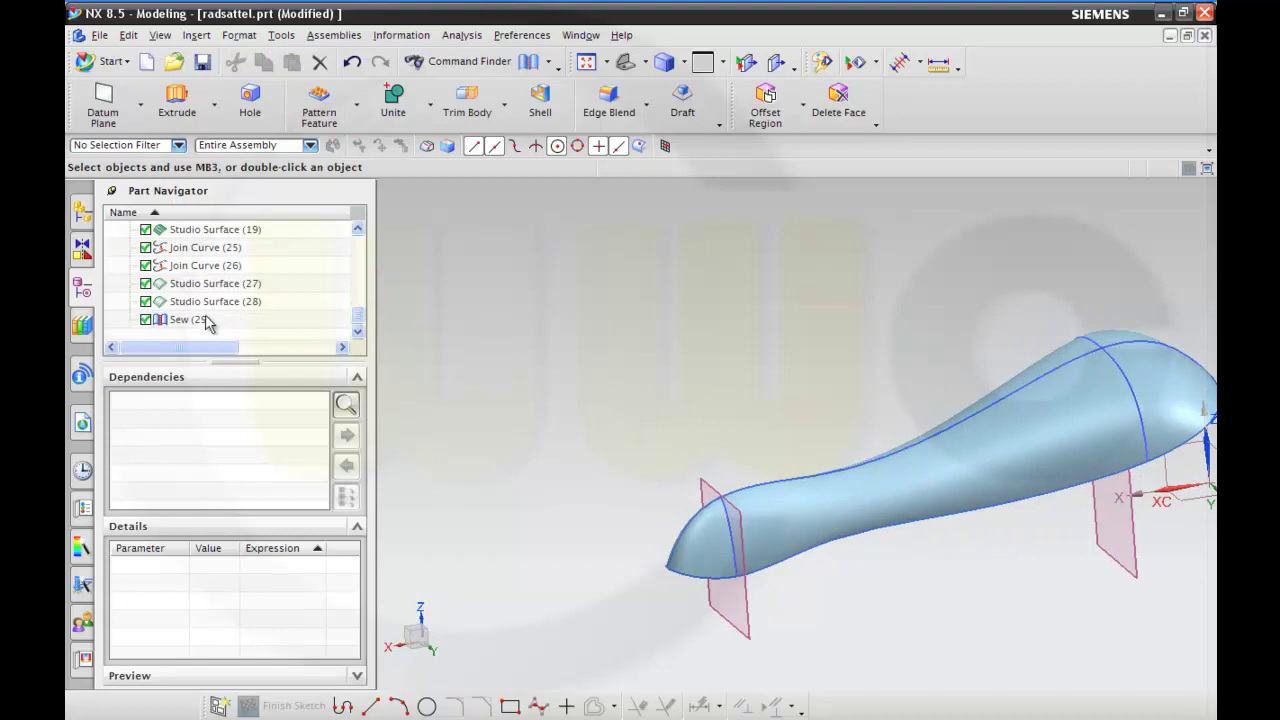
left_click(232, 303)
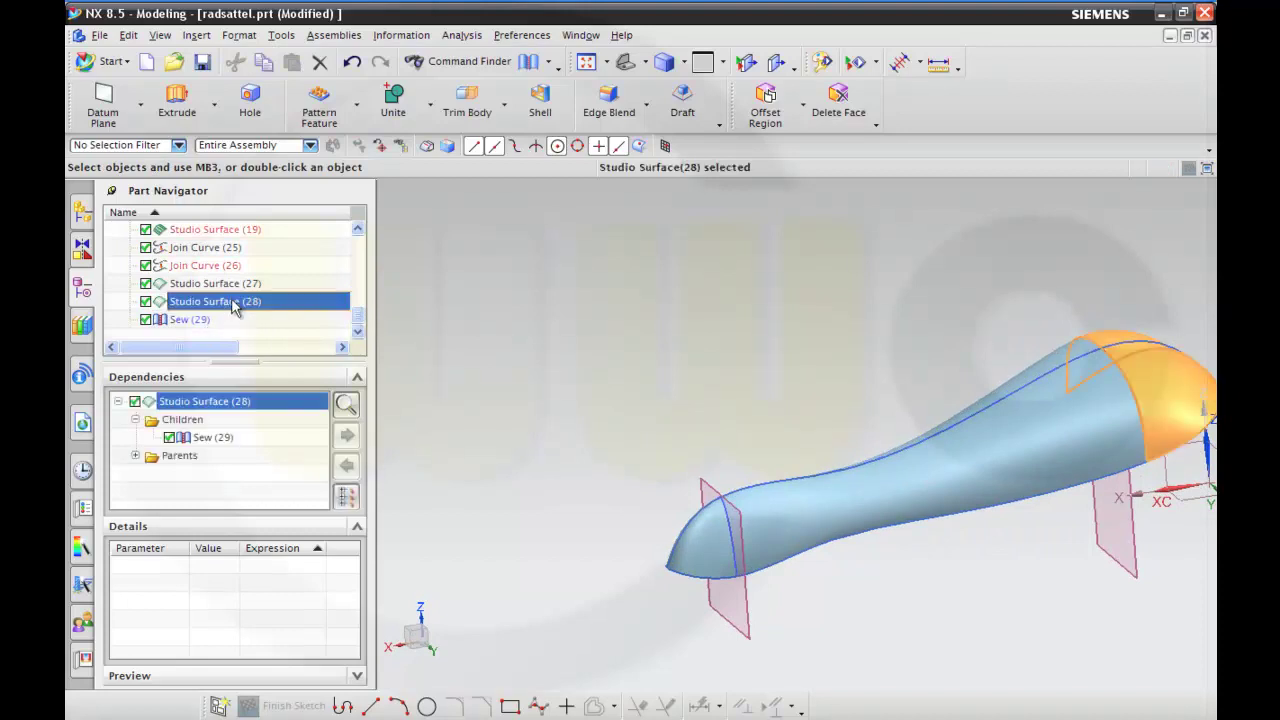
scroll(268, 285, "up", 5)
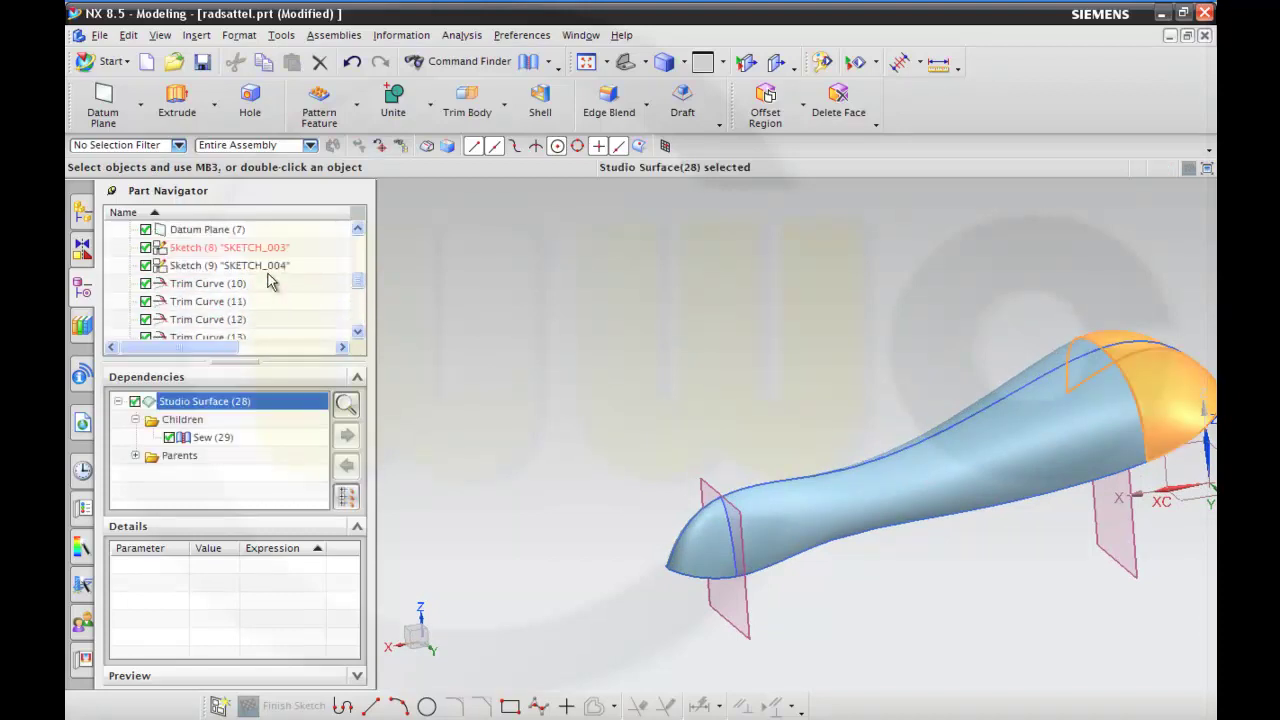
scroll(268, 283, "up", 2)
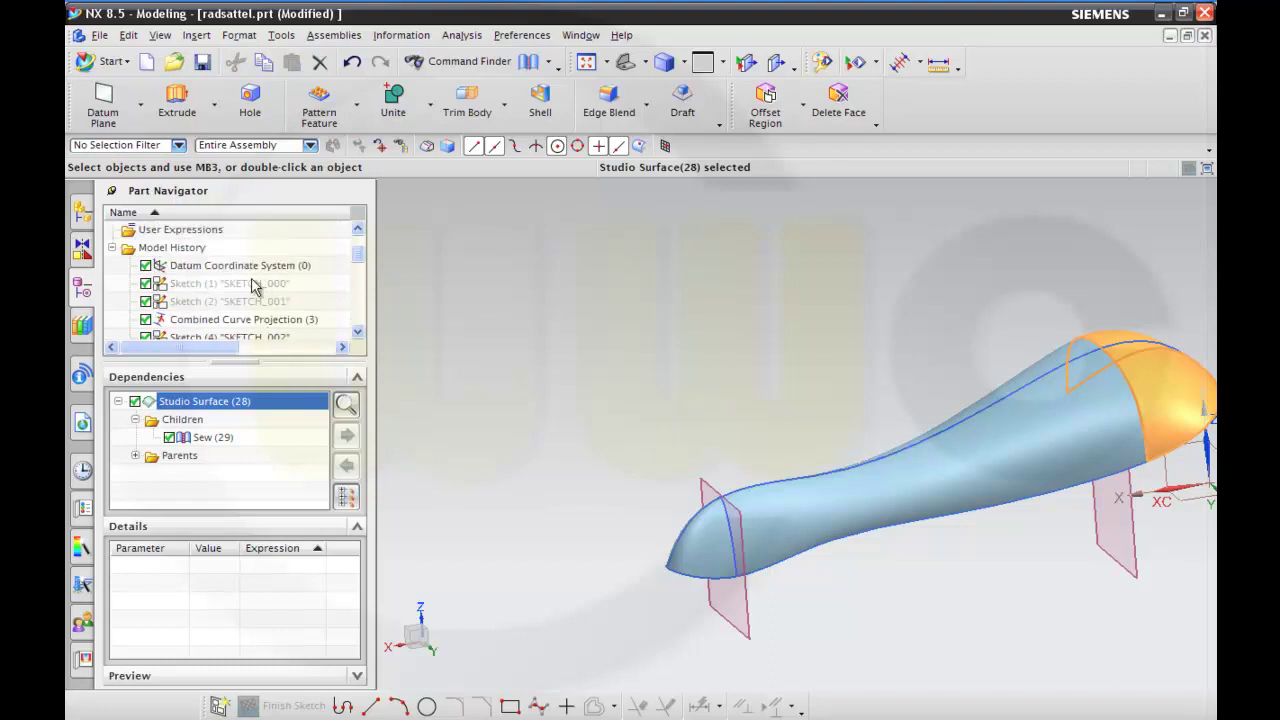
left_click(236, 322, "shift")
right_click(236, 325)
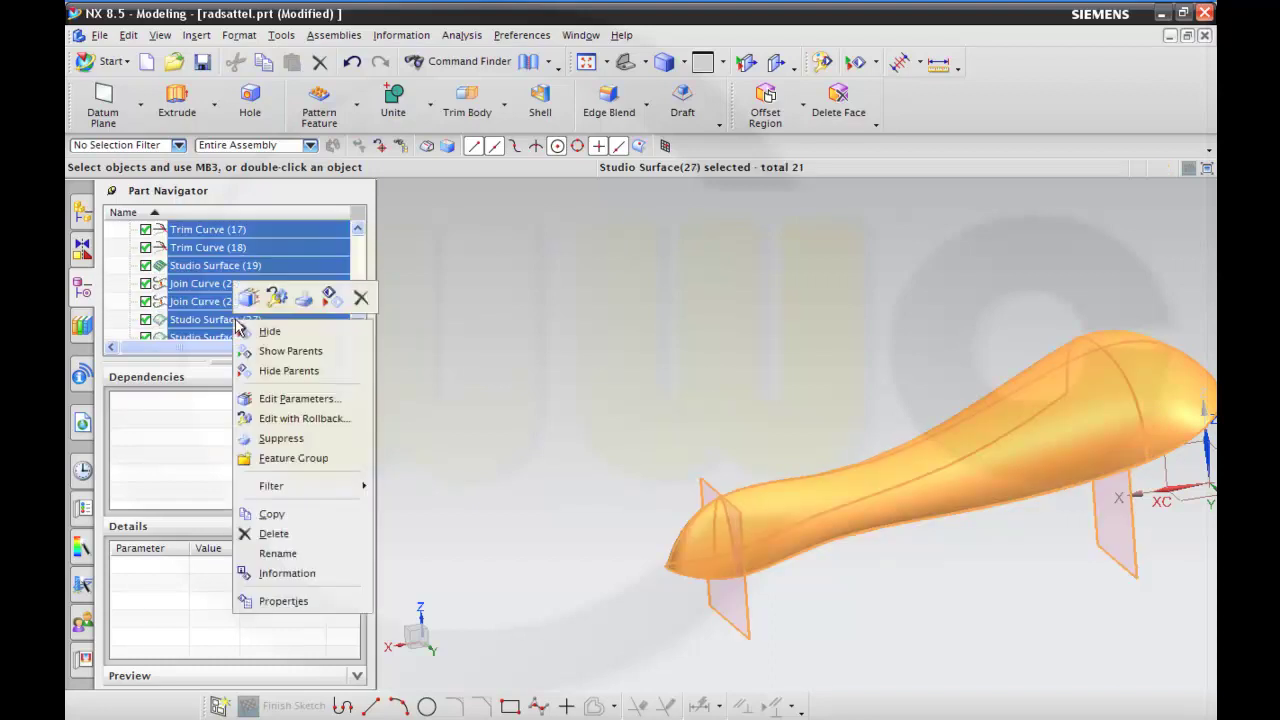
left_click(266, 331)
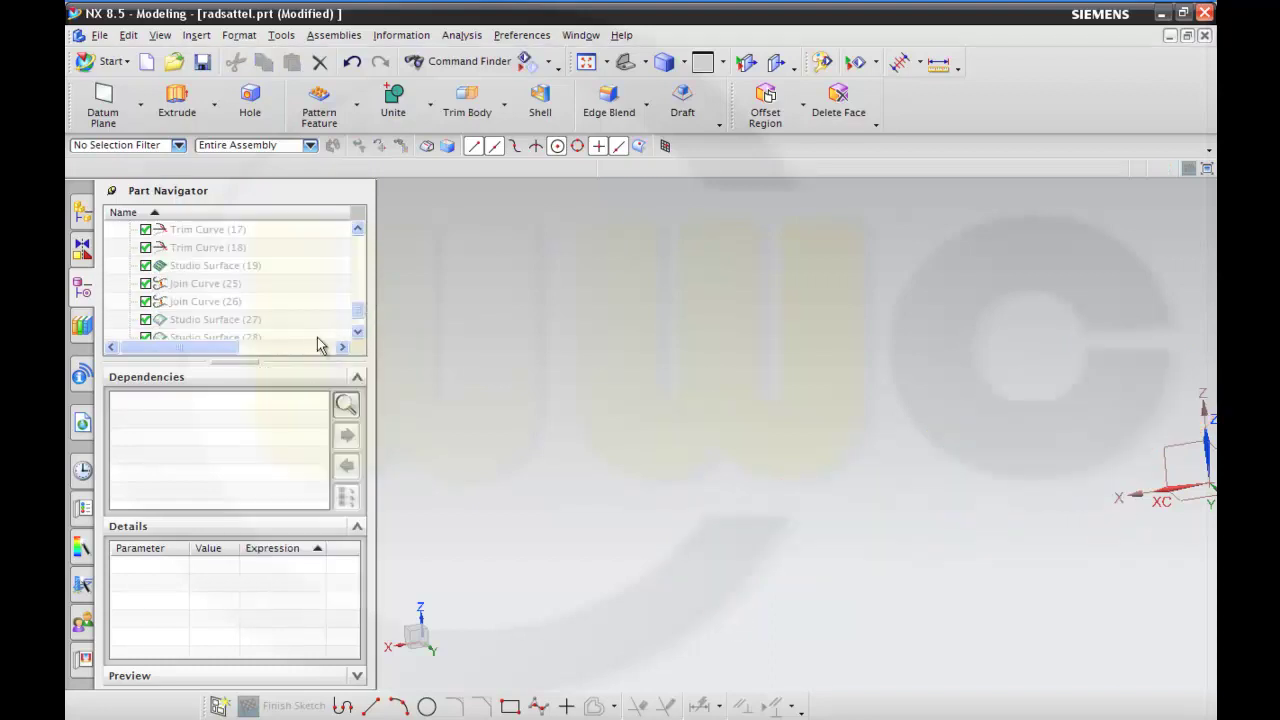
Step: Show the sewn saddle sheet body again
scroll(357, 318, "down", 1)
left_click(209, 319)
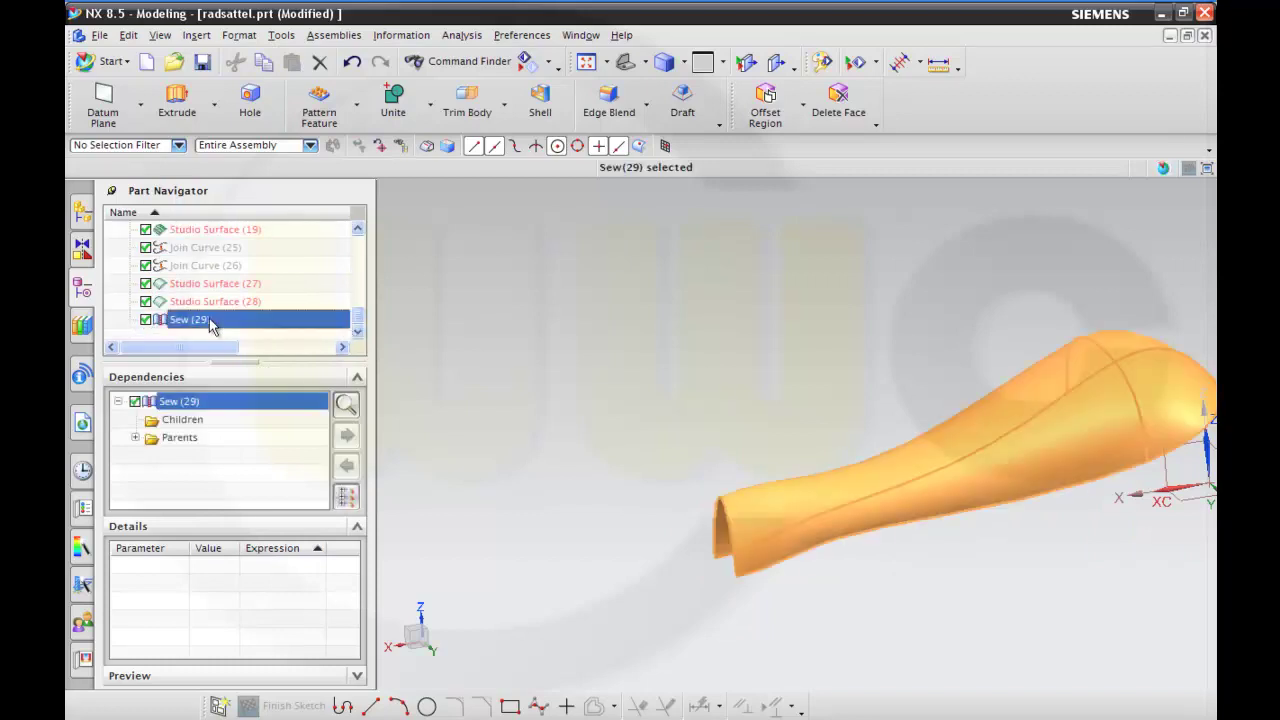
right_click(209, 320)
left_click(245, 277)
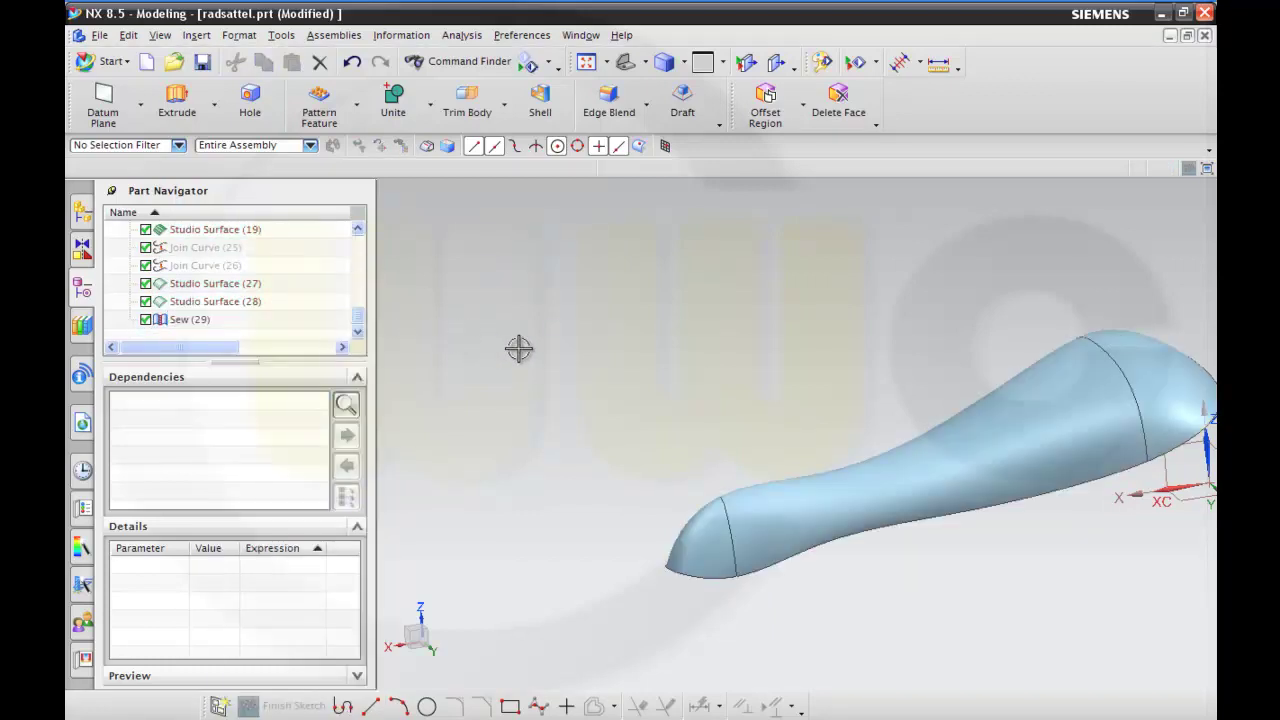
Step: Thicken all three faces of the sewn saddle sheet with Offset 1 of 2.5 mm and Offset 2 of 0 mm
middle_click_drag(517, 349, 326, 390)
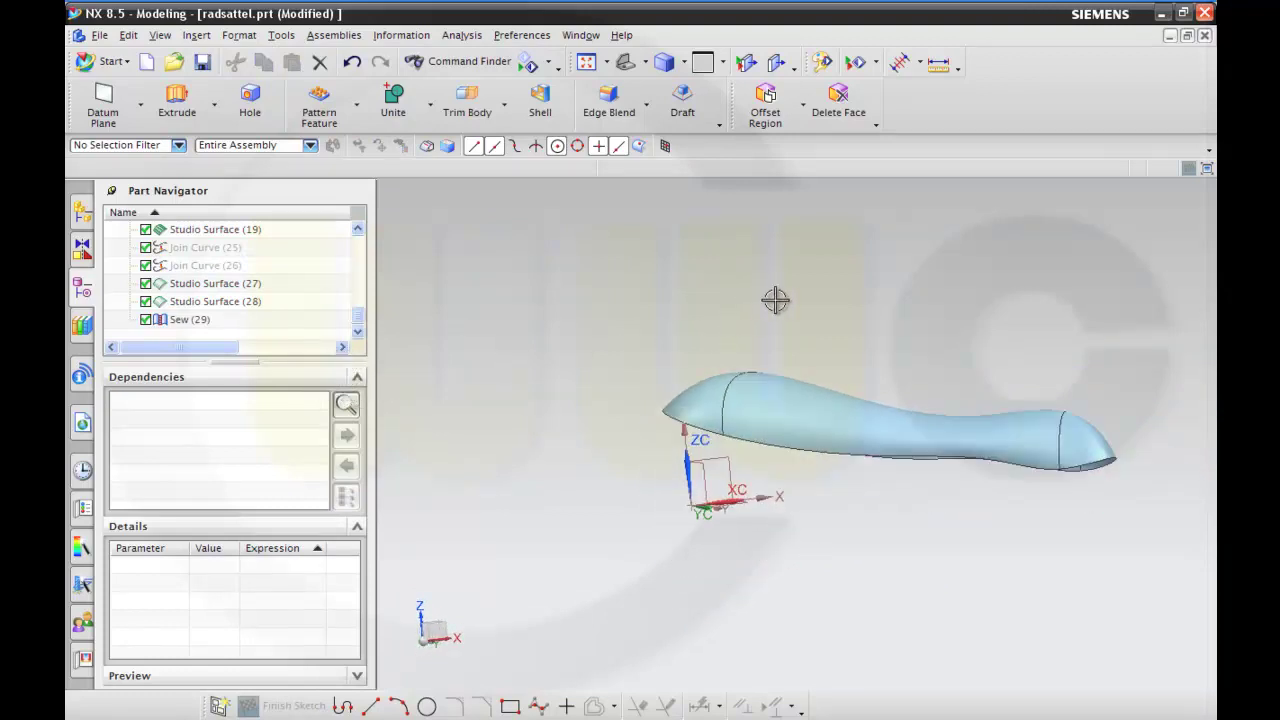
middle_click_drag(774, 297, 831, 347)
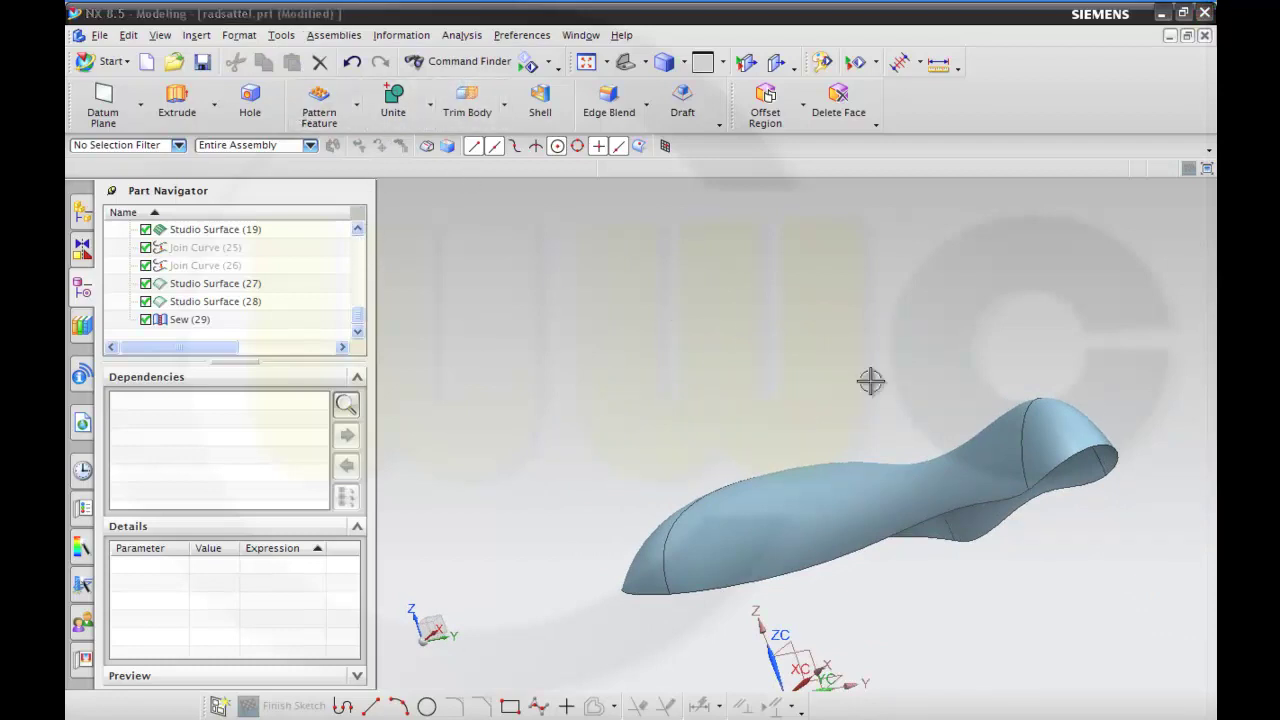
left_click(197, 35)
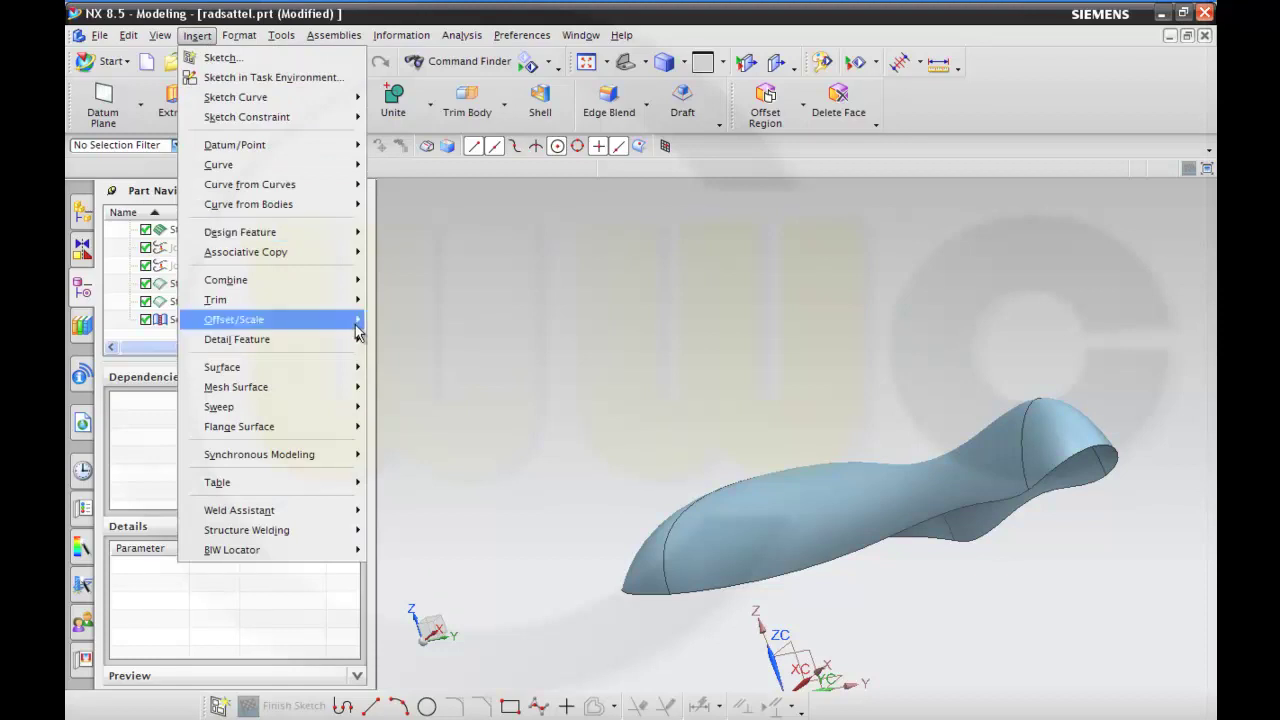
mouse_move(358, 332)
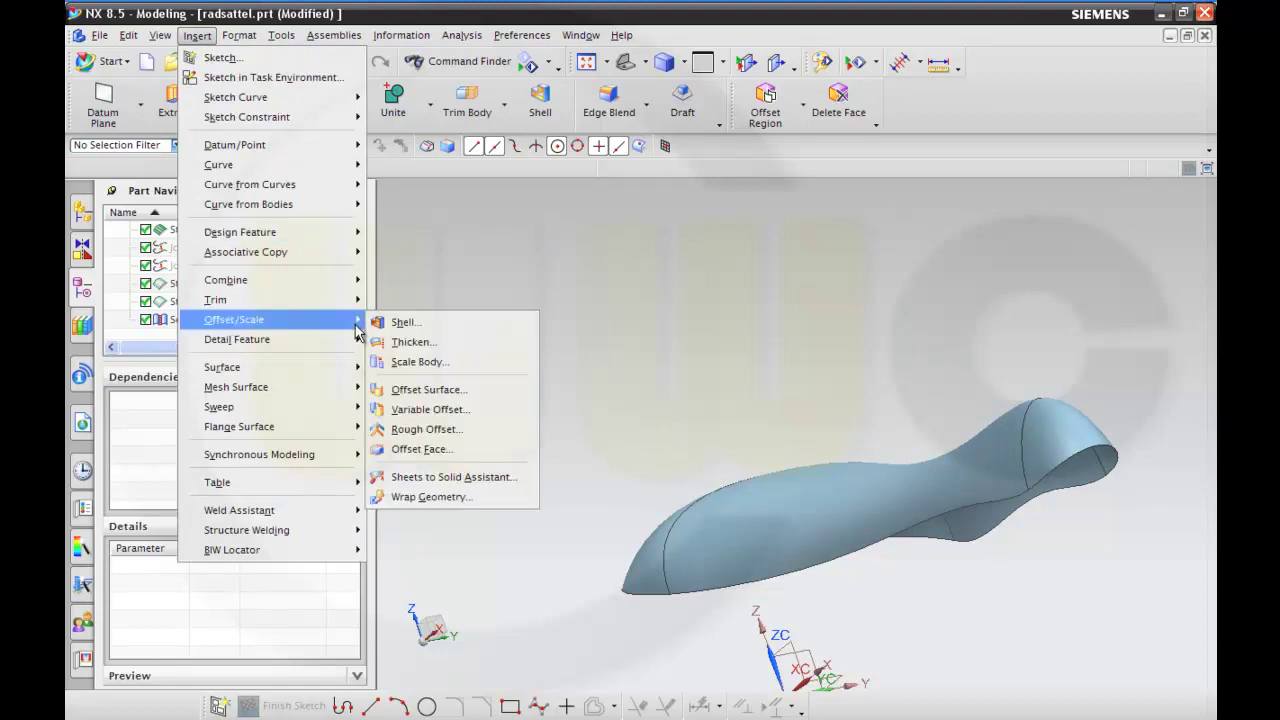
left_click(410, 341)
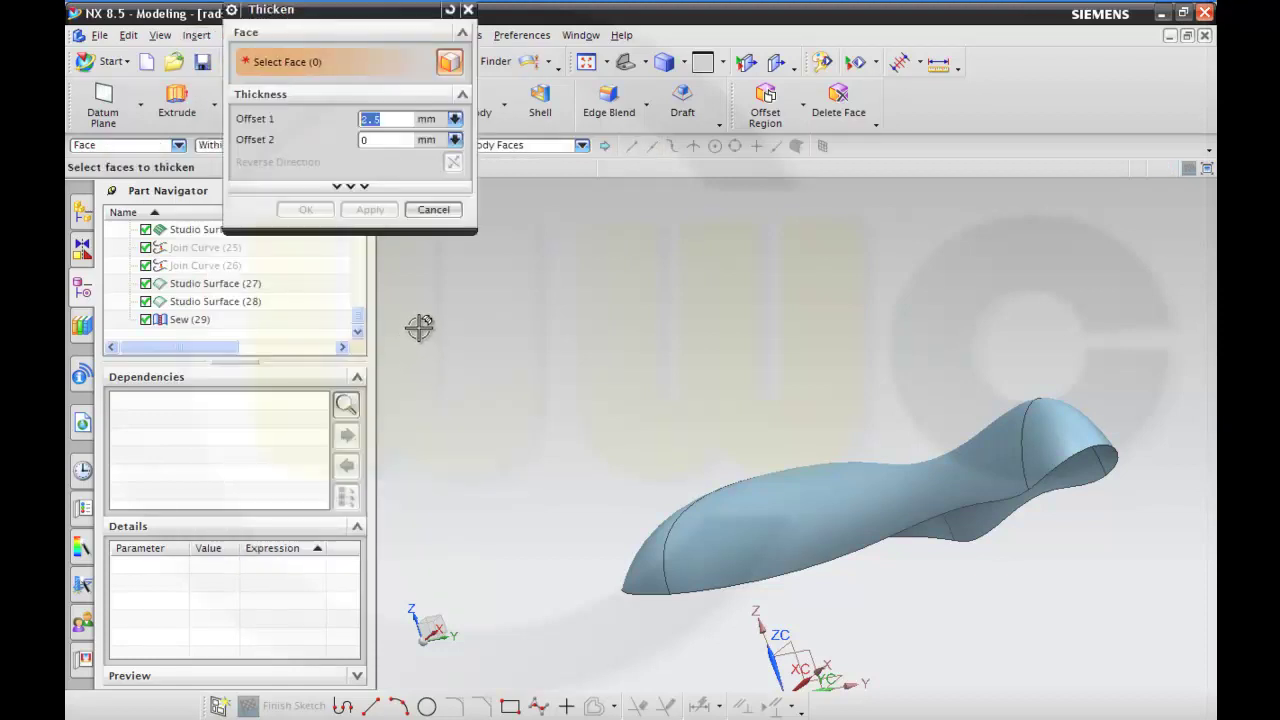
left_click(204, 321)
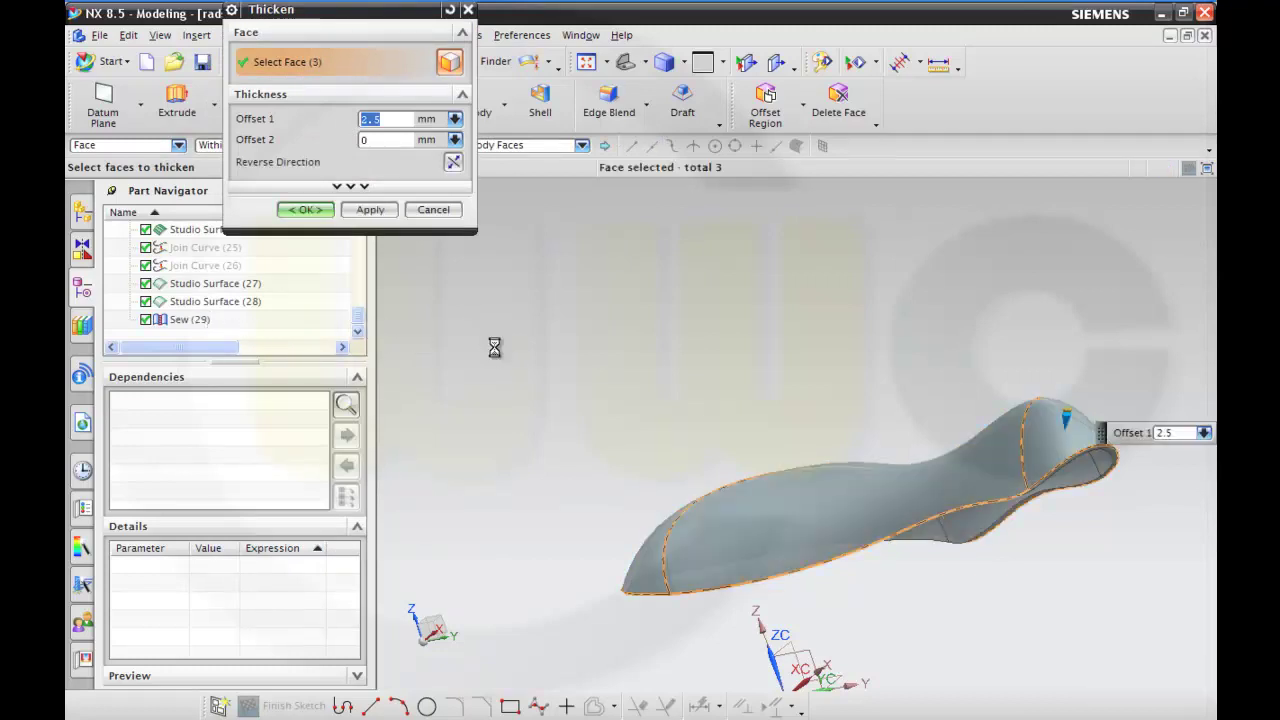
middle_click_drag(494, 347, 457, 334)
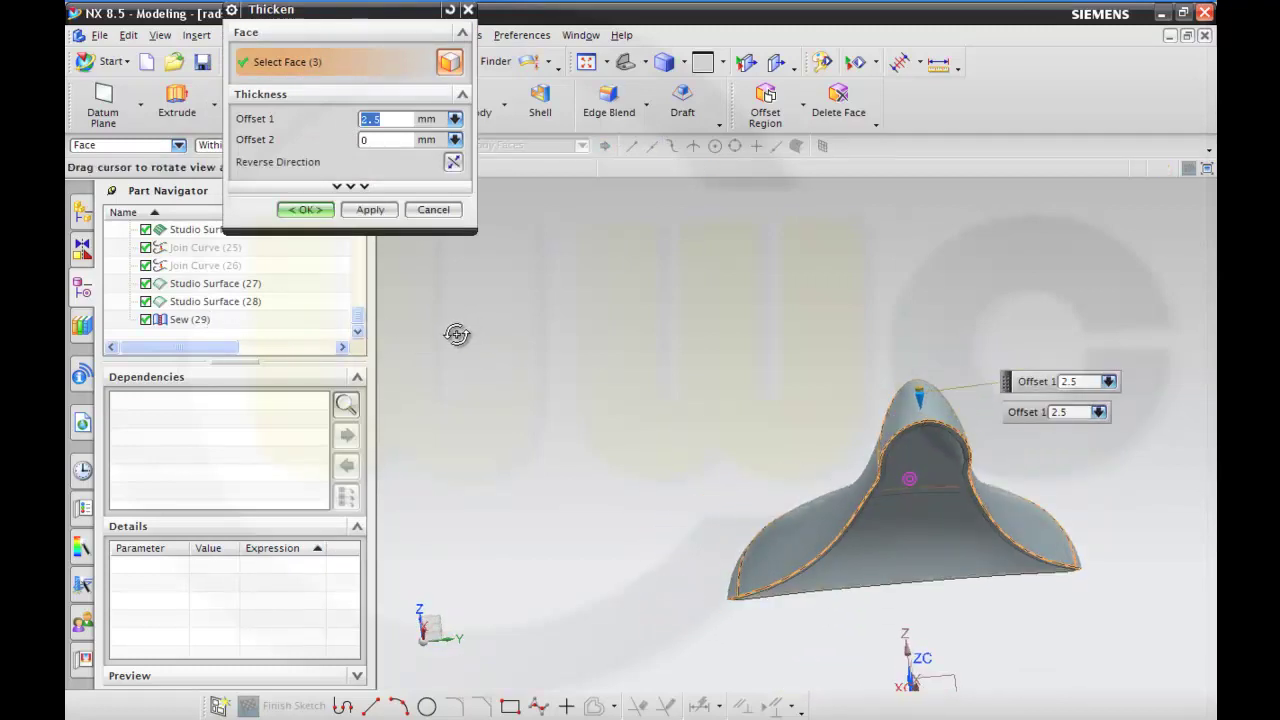
left_click(304, 210)
Step: Hide the sewn sheet body so that only the thickened saddle solid remains displayed
middle_click_drag(526, 286, 583, 334)
right_click(206, 322)
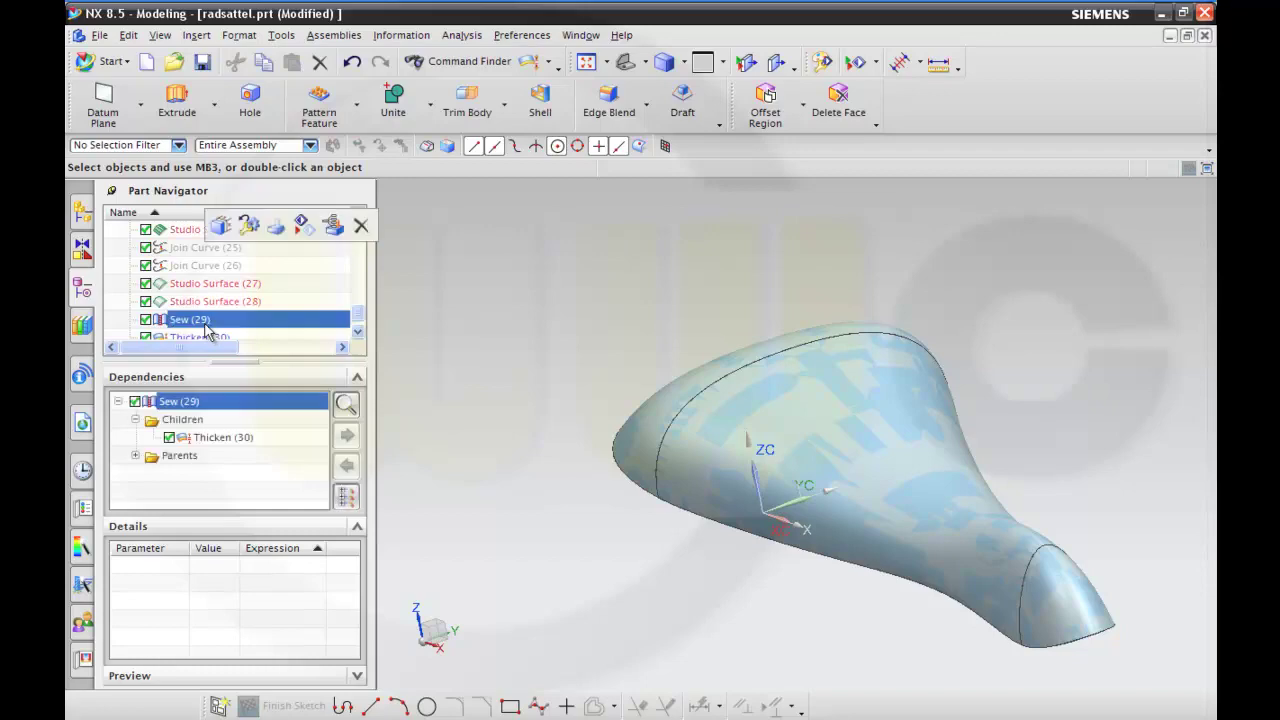
left_click(306, 281)
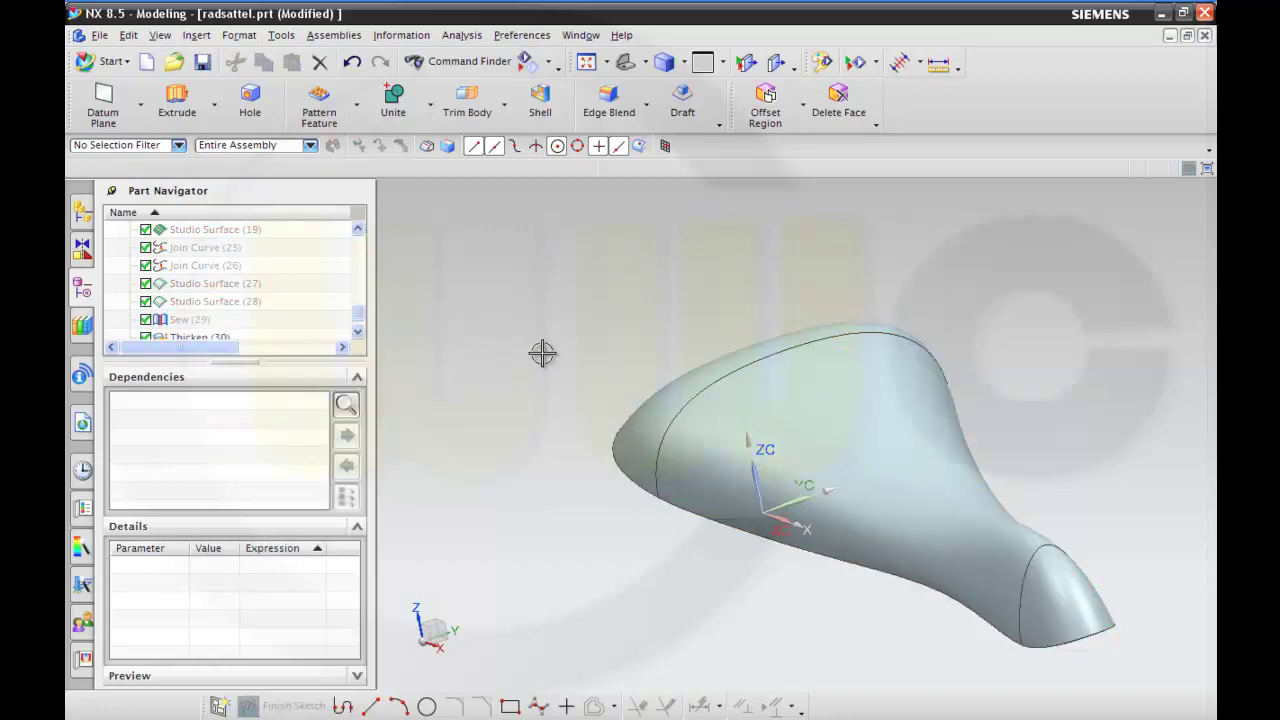
middle_click_drag(543, 351, 460, 374)
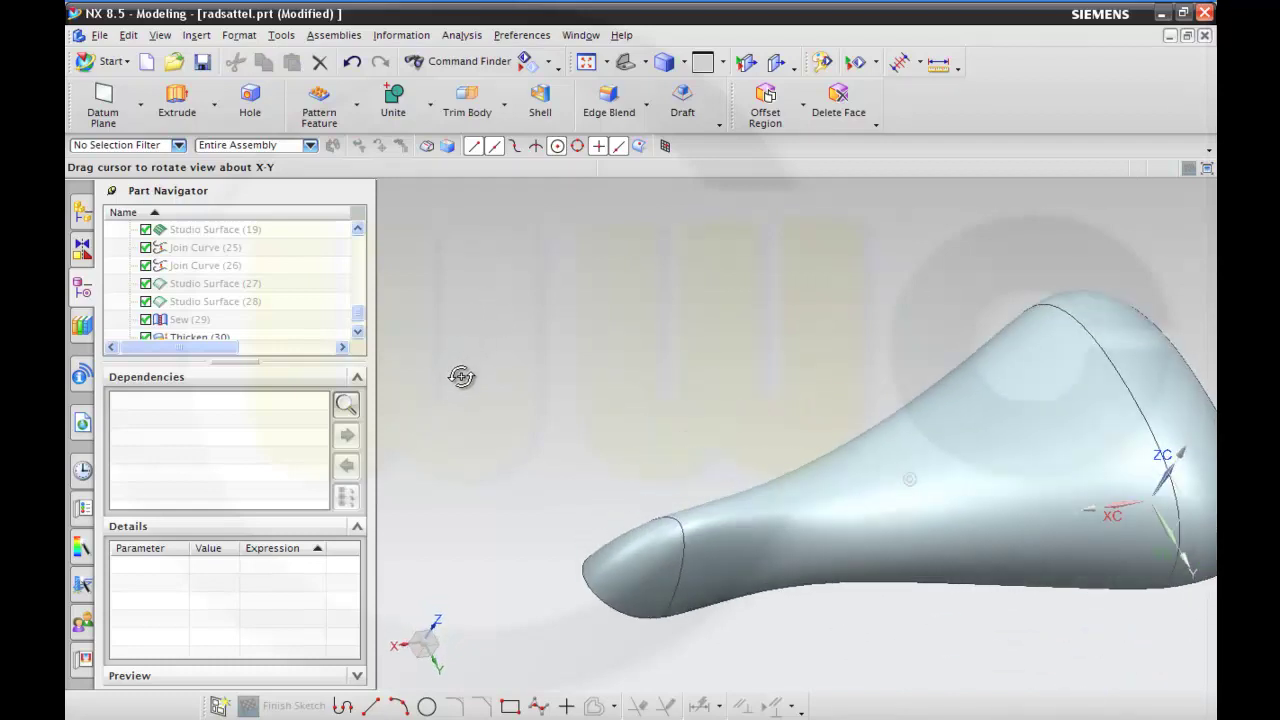
scroll(994, 575, "up", 2)
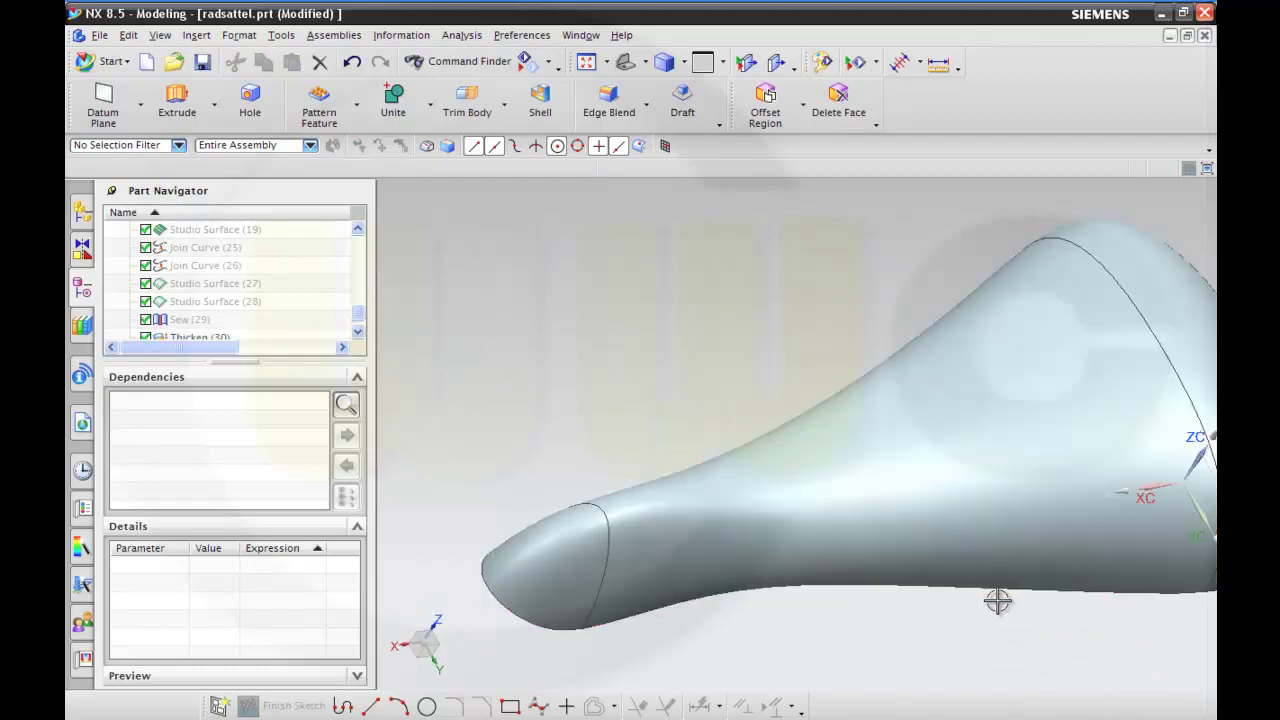
middle_click_drag(989, 605, 920, 543)
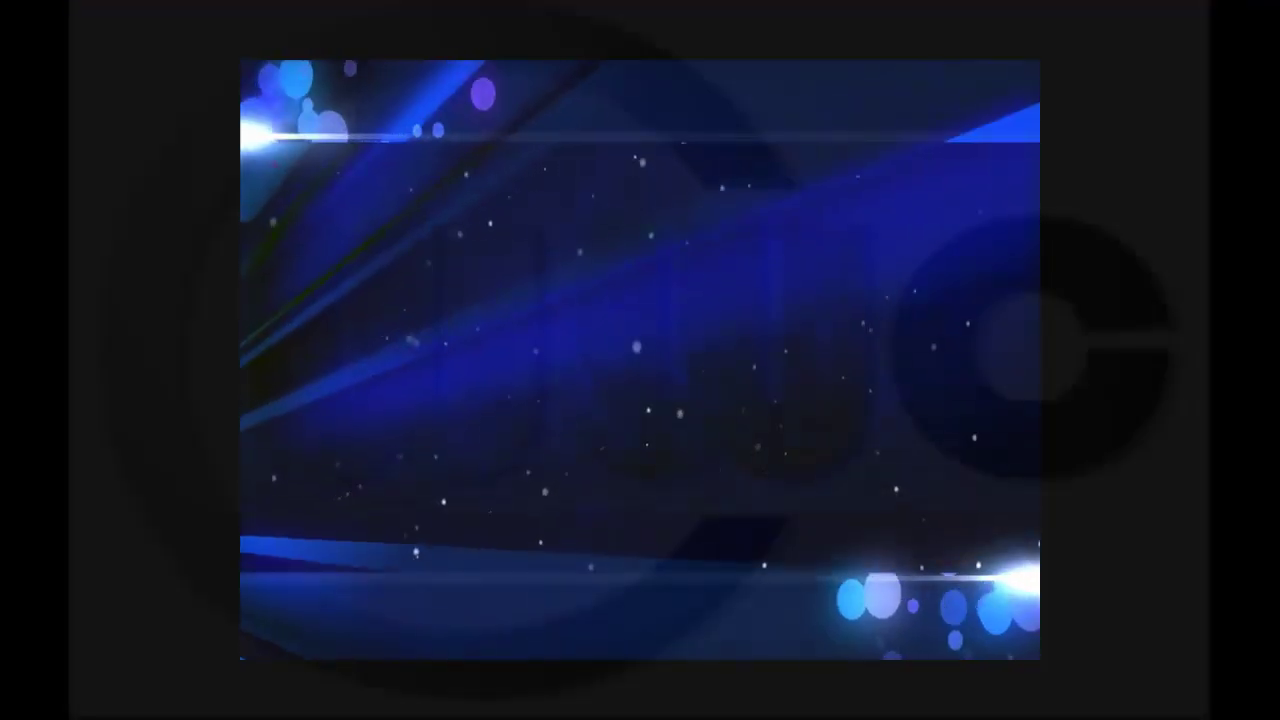